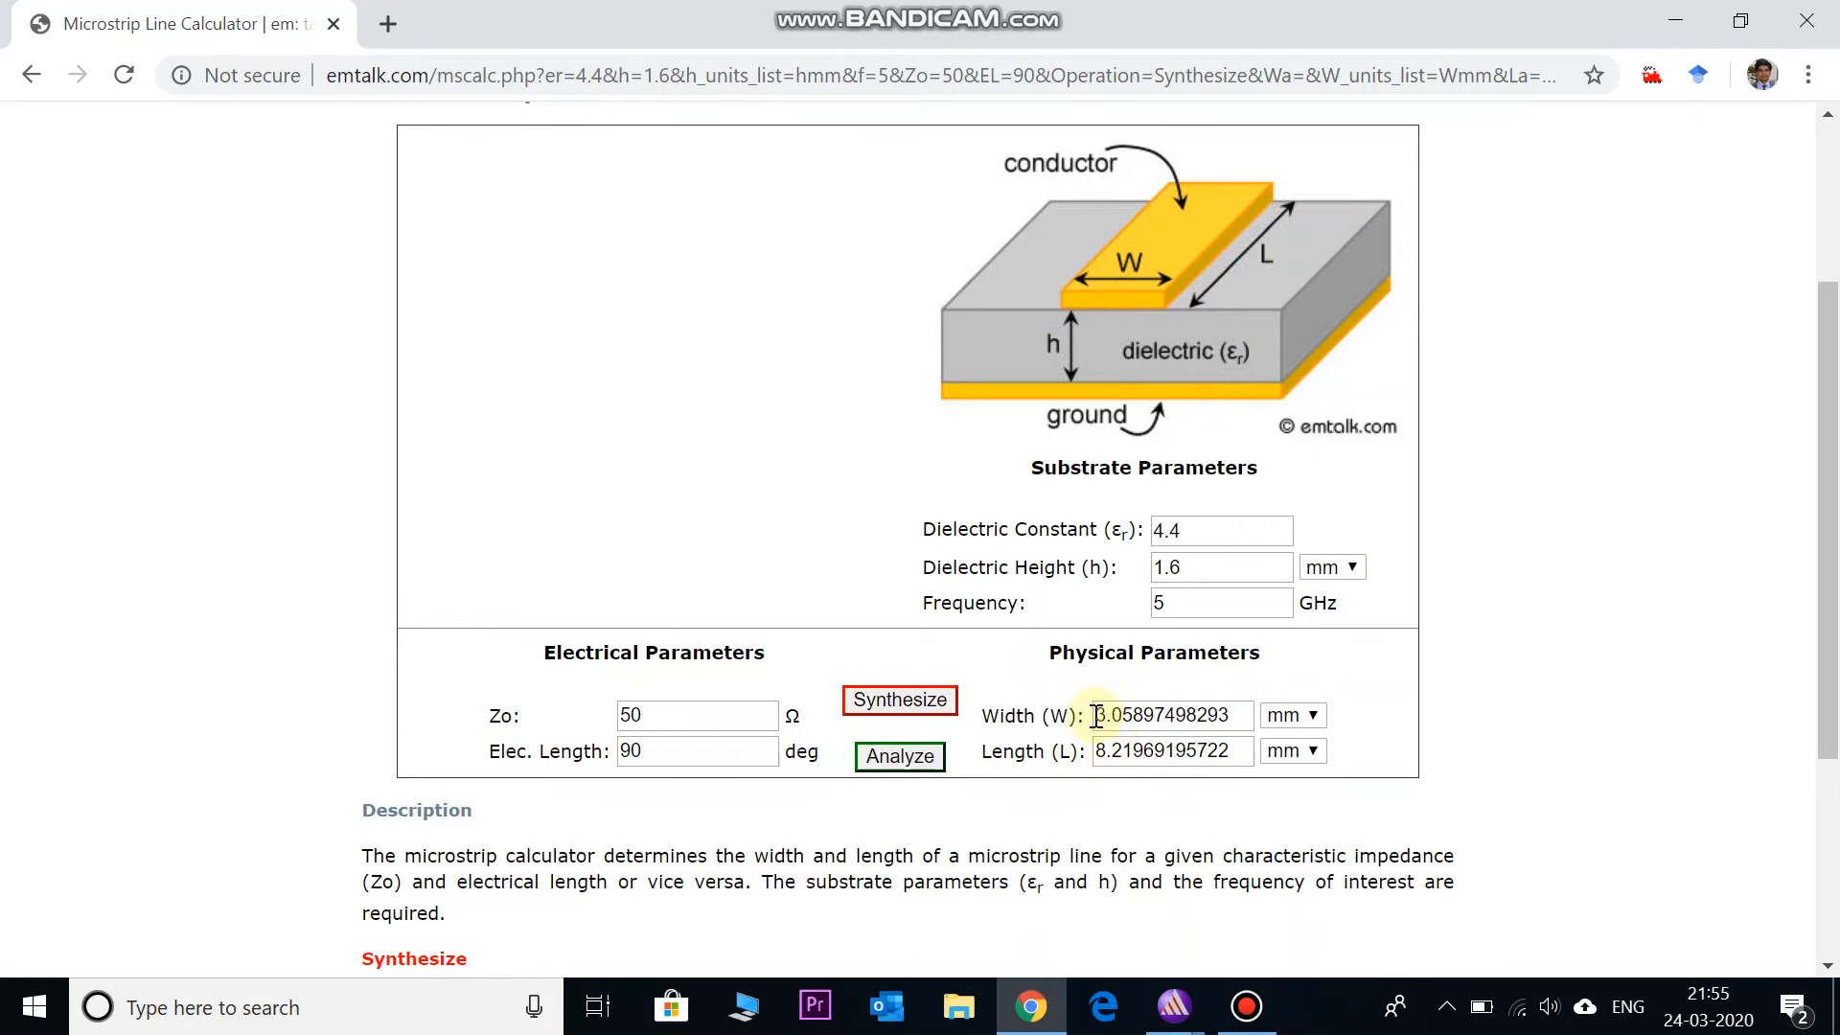
- Select the synthesized 3.059 mm width result in the emtalk calculator, then deselect it
left_click_drag(1095, 718, 1217, 717)
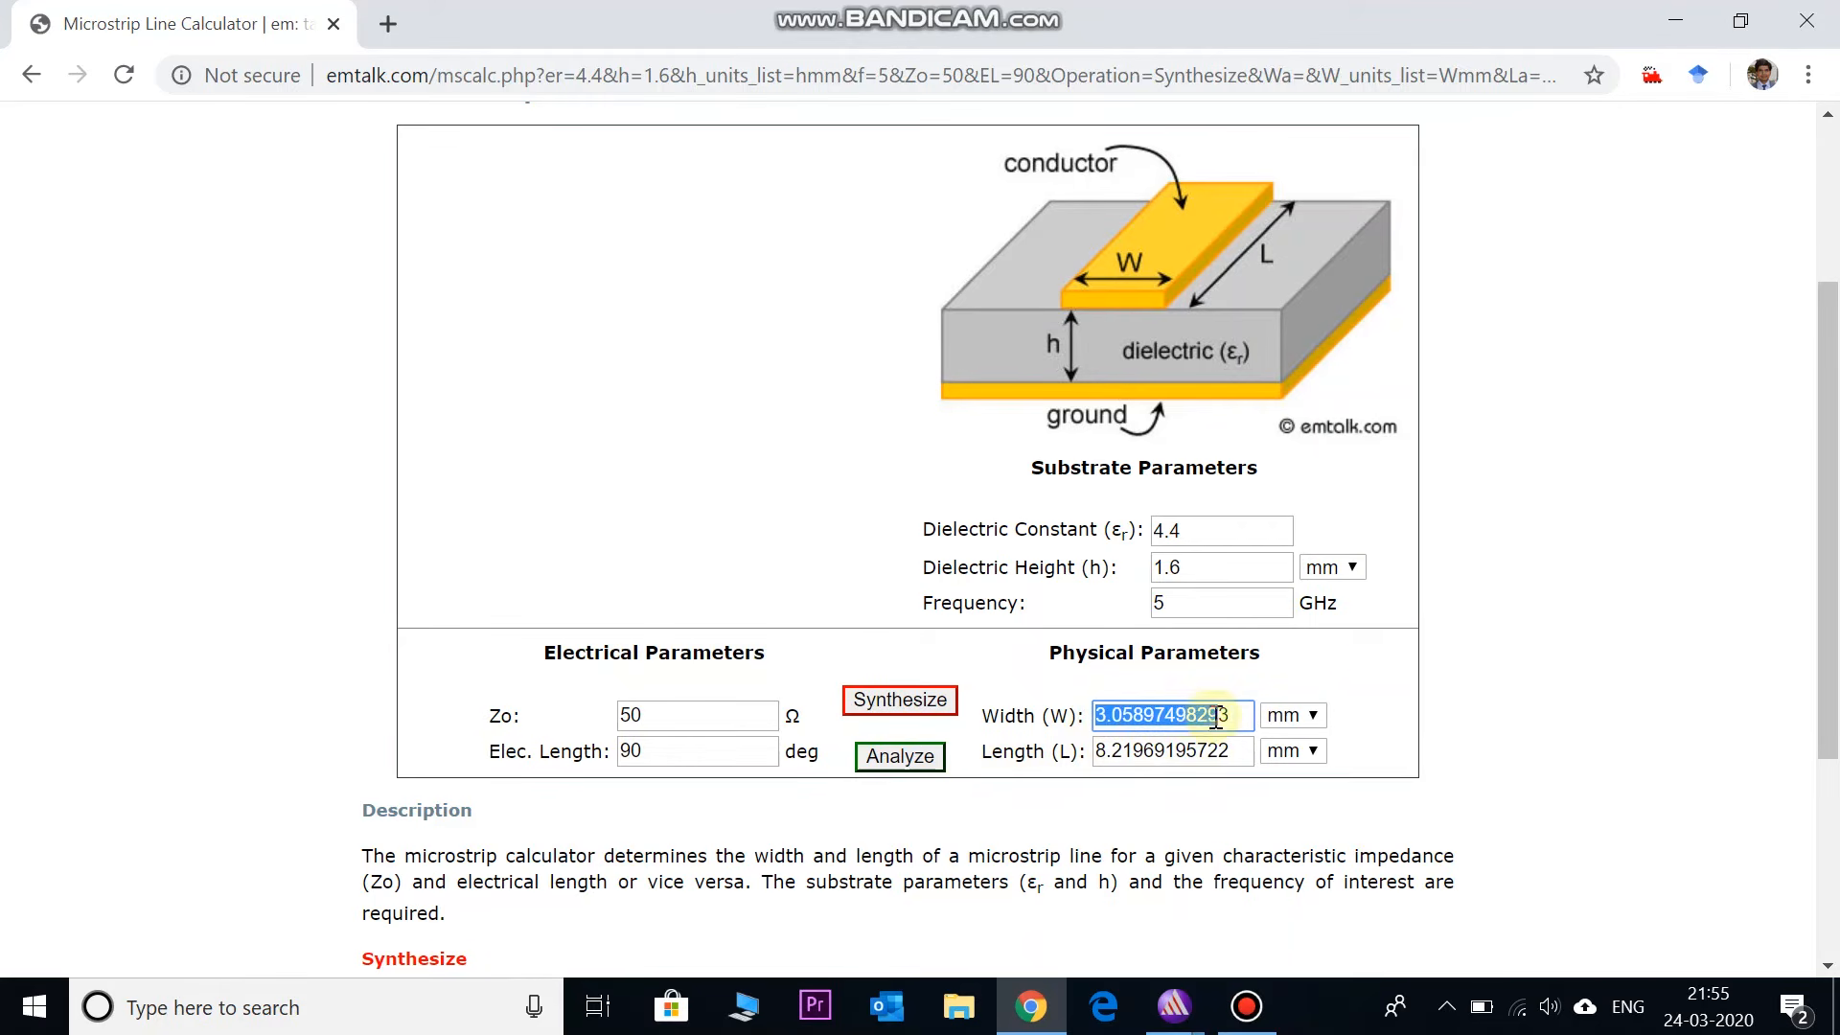
left_click(1381, 704)
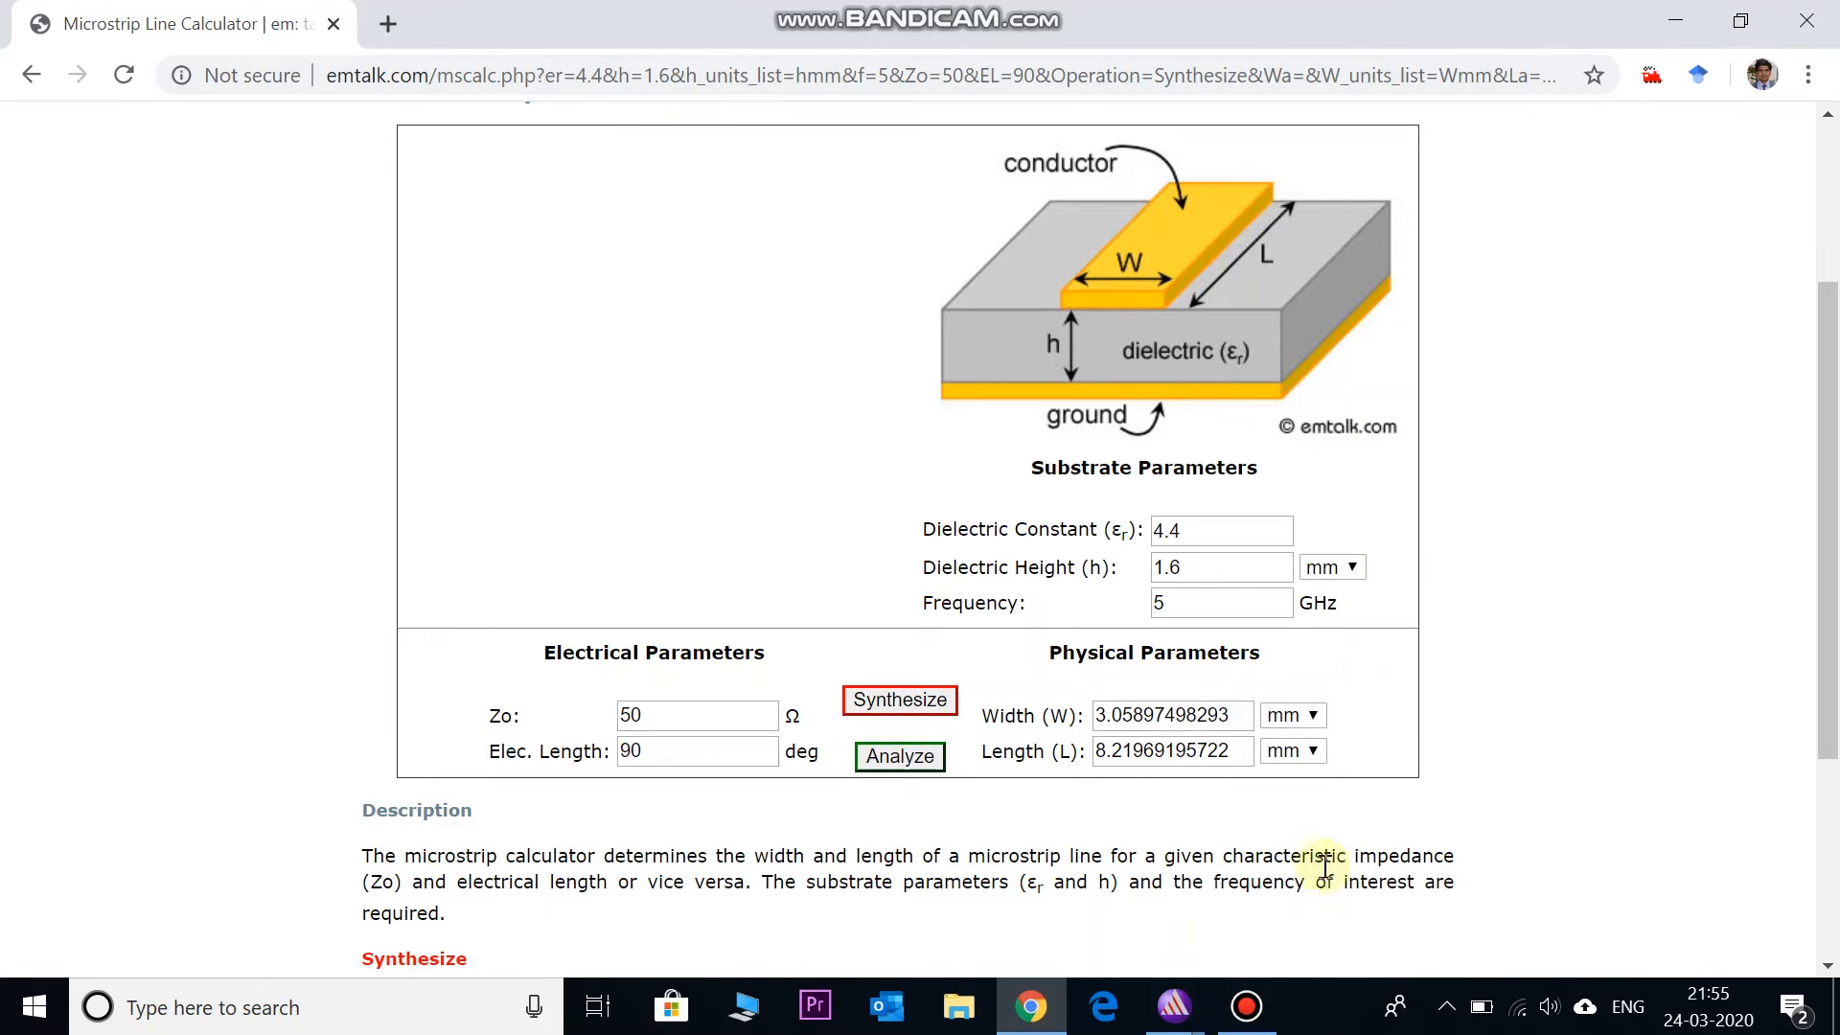
mouse_move(1180, 1023)
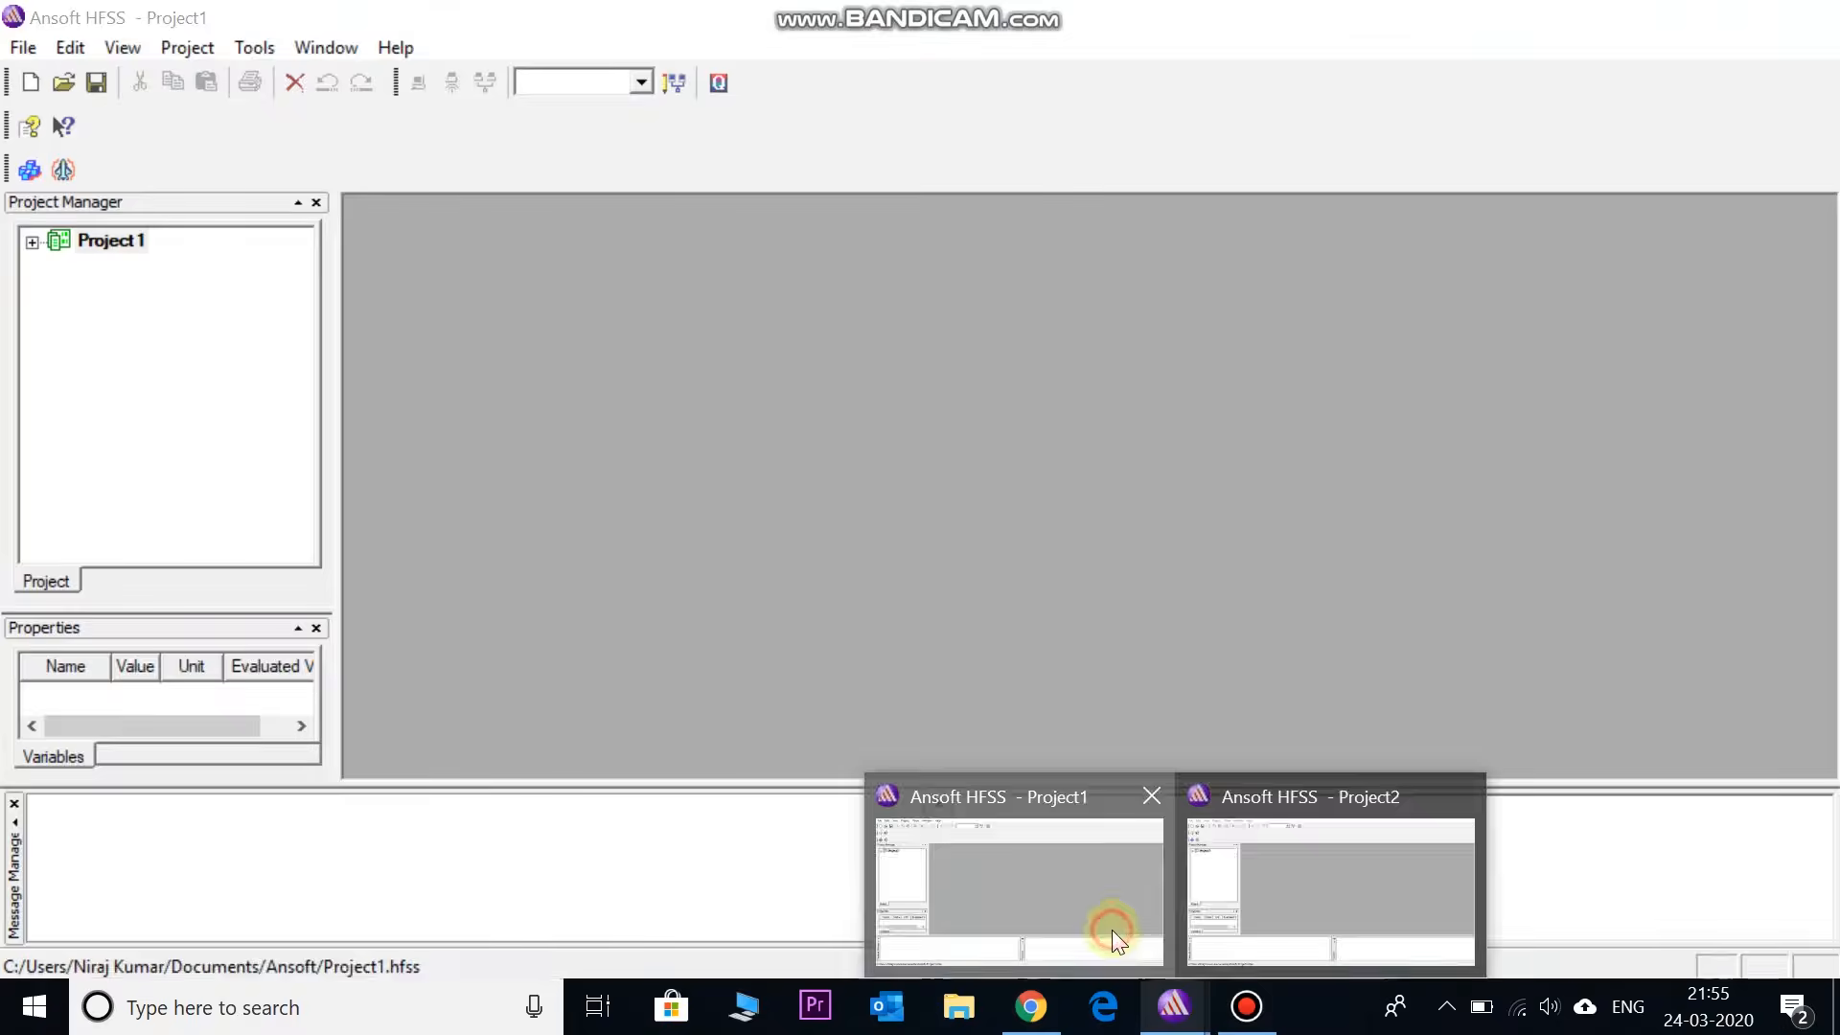
- Switch to HFSS Project1 and insert a new design, HFSSDesign1
left_click(1111, 929)
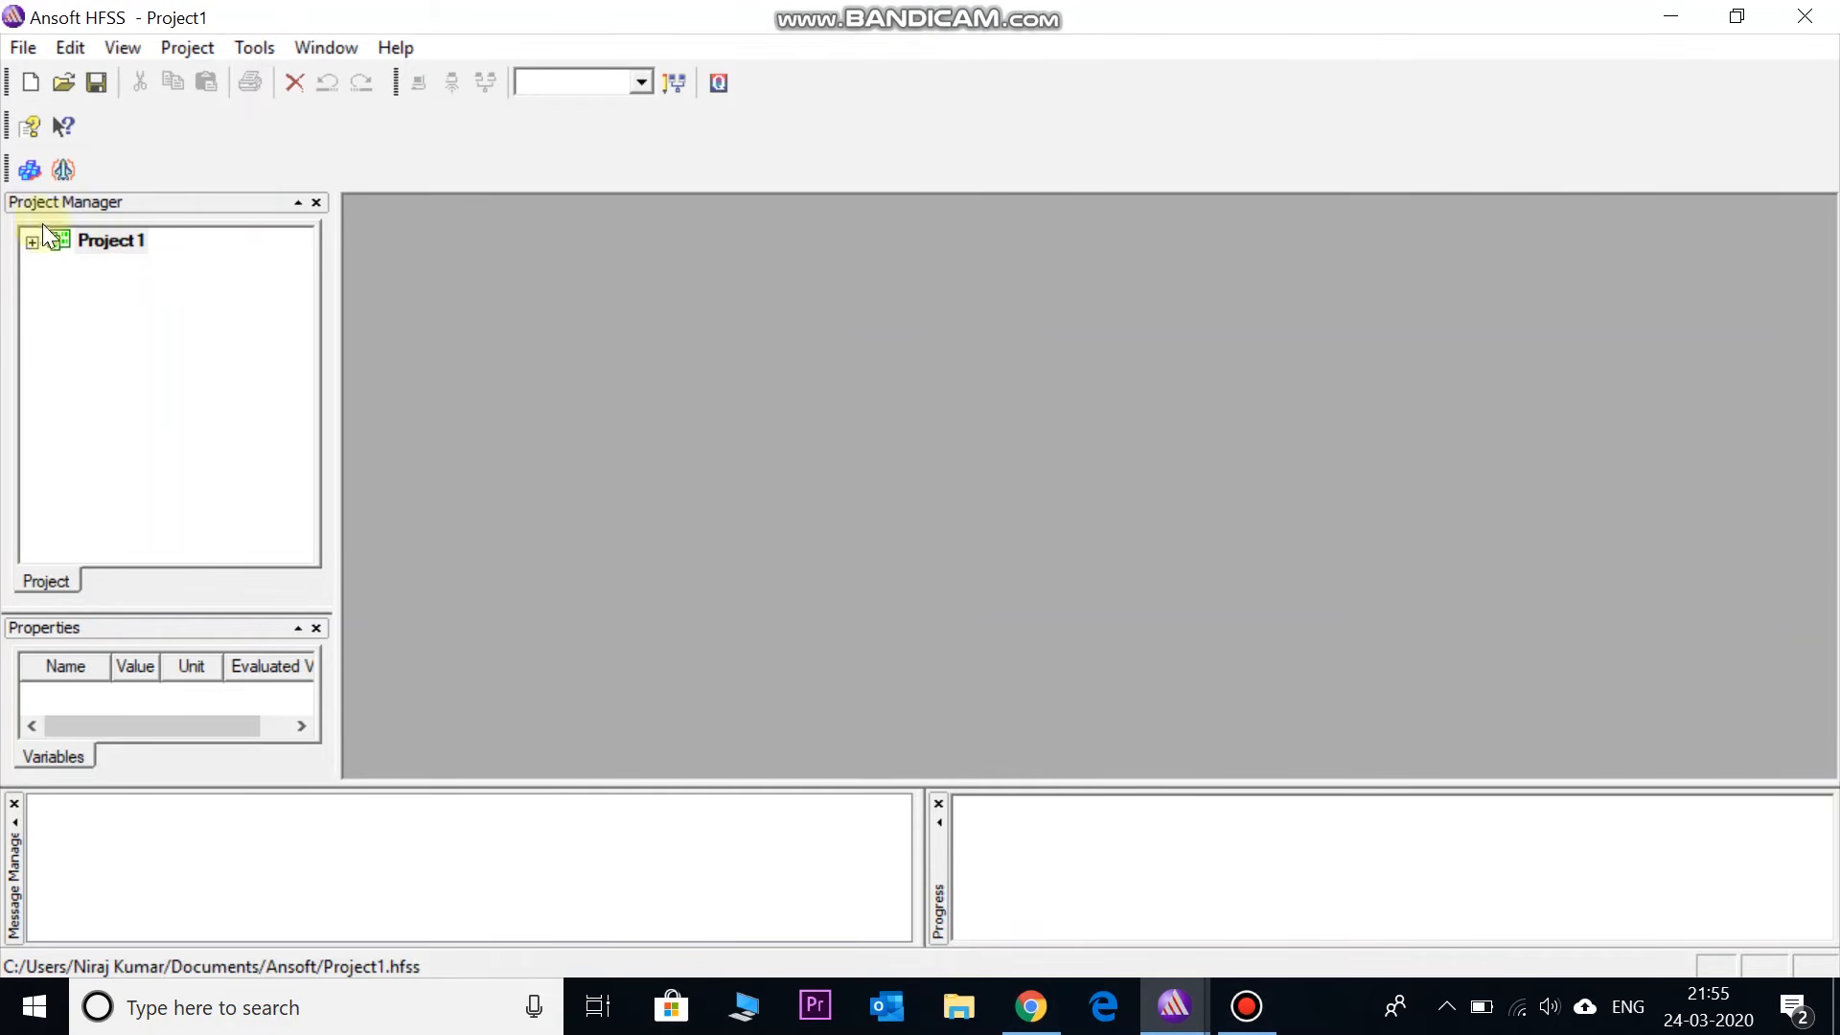
left_click(30, 170)
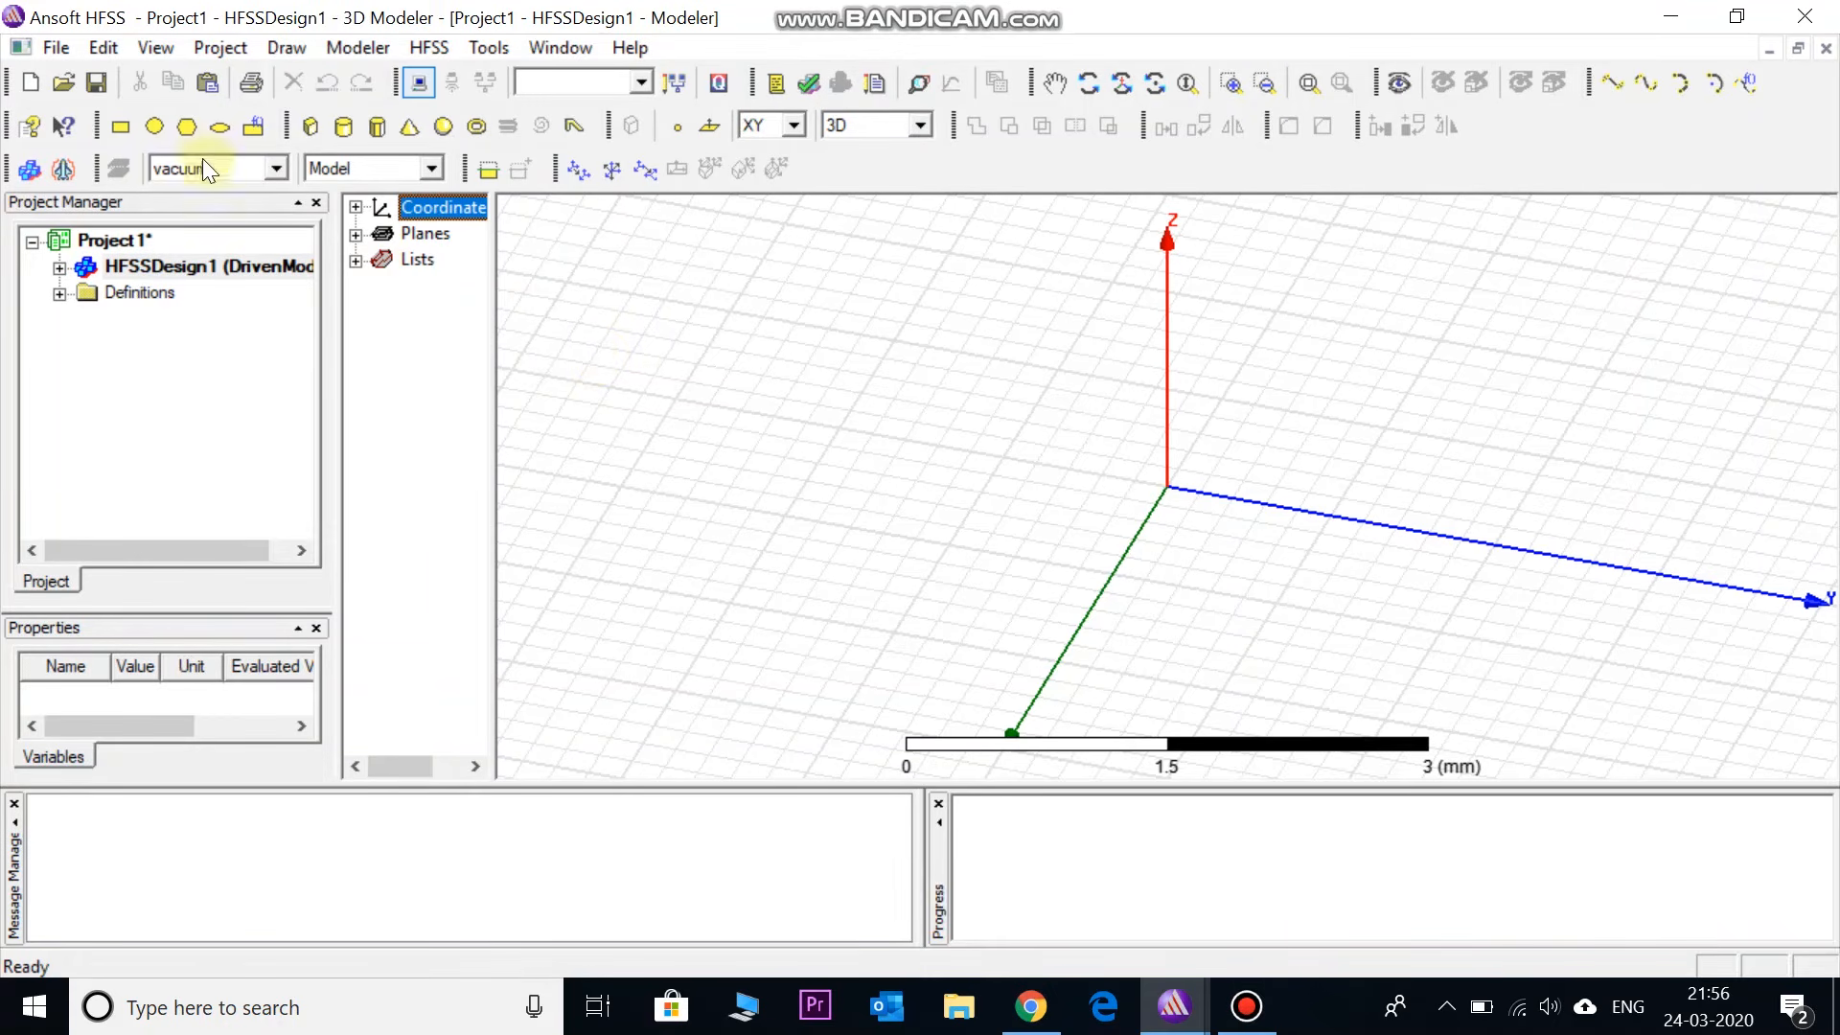
- Draw a rectangular sheet on the XY plane from the origin and select Rectangle1 in the tree
left_click(118, 124)
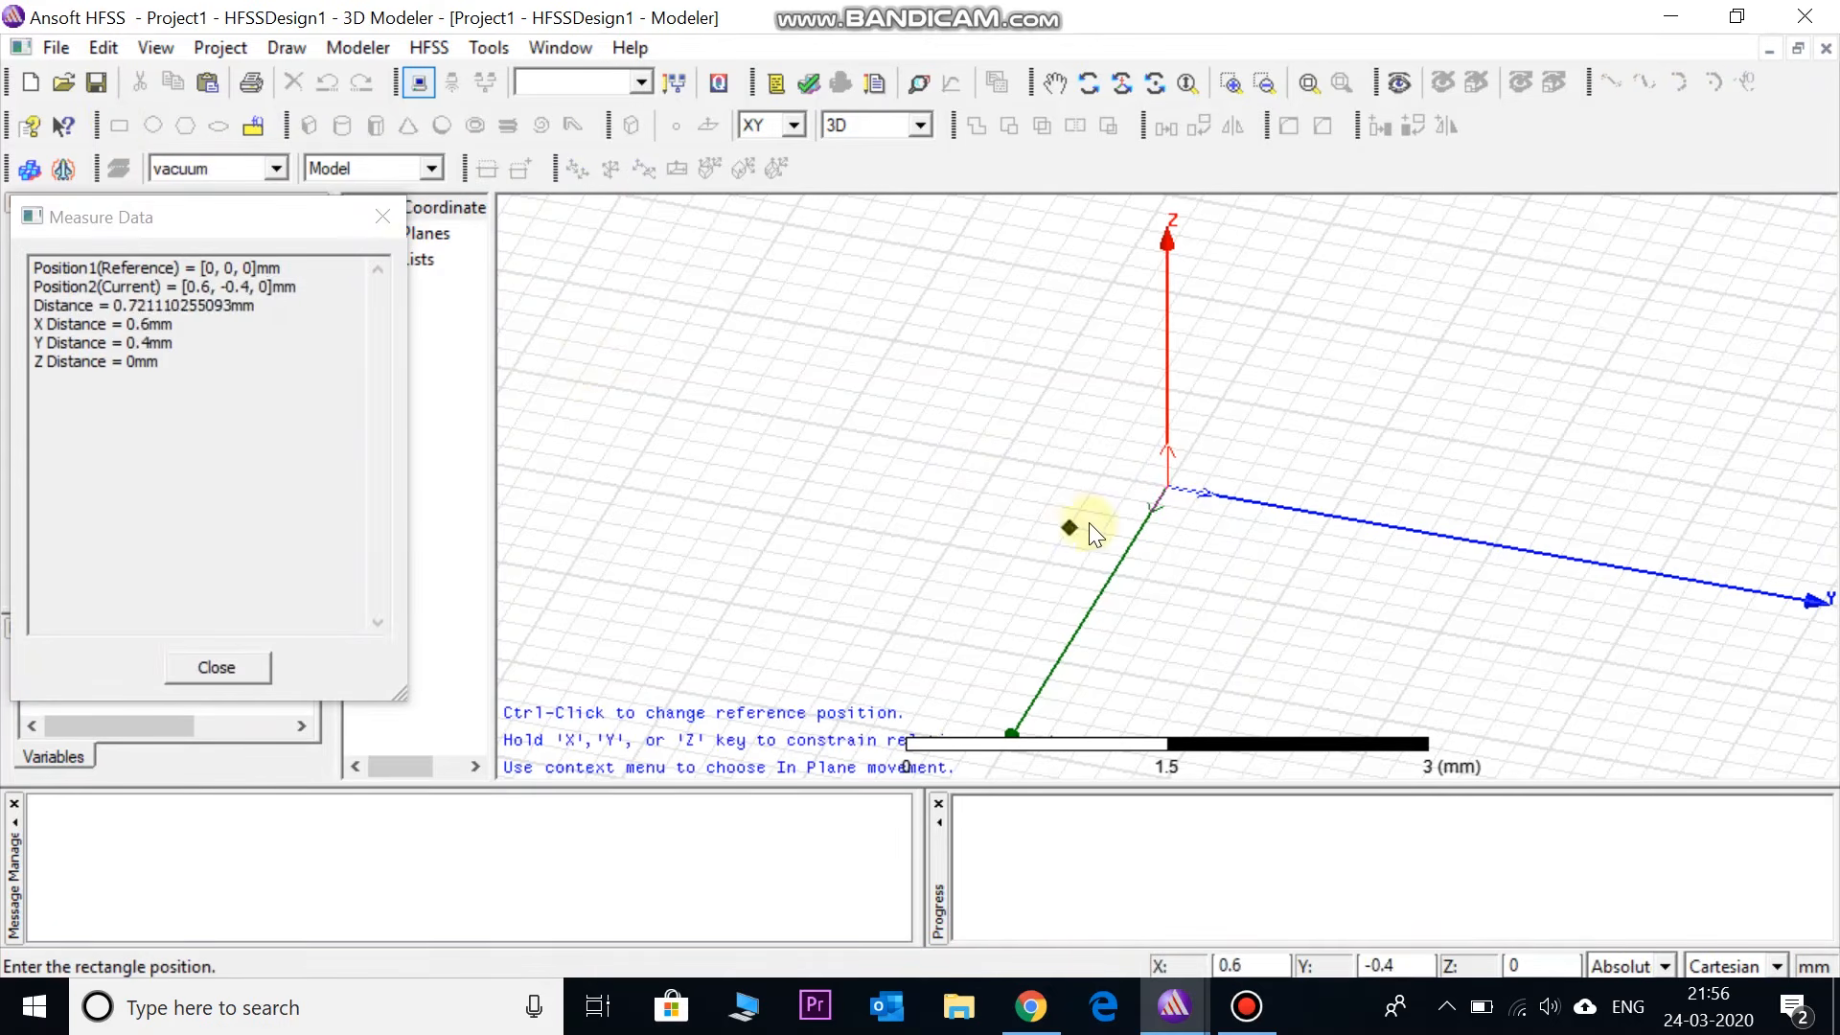
left_click(1165, 485)
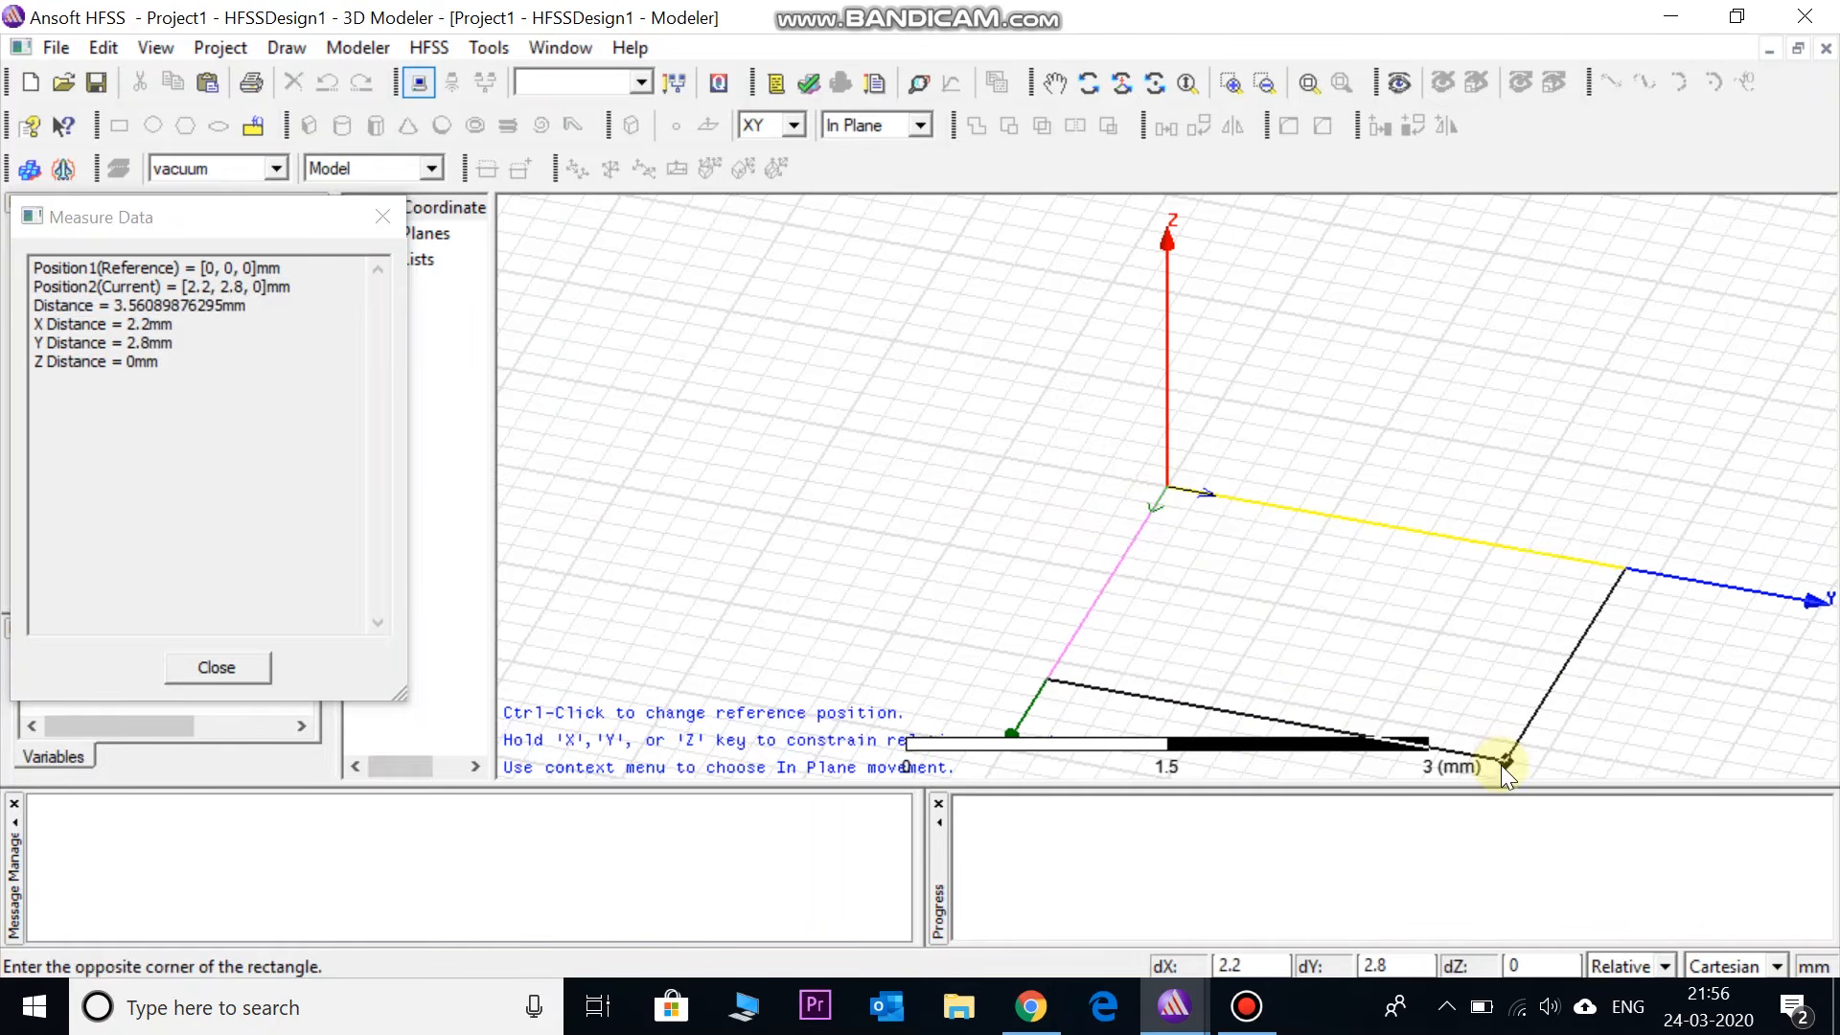
left_click(1502, 765)
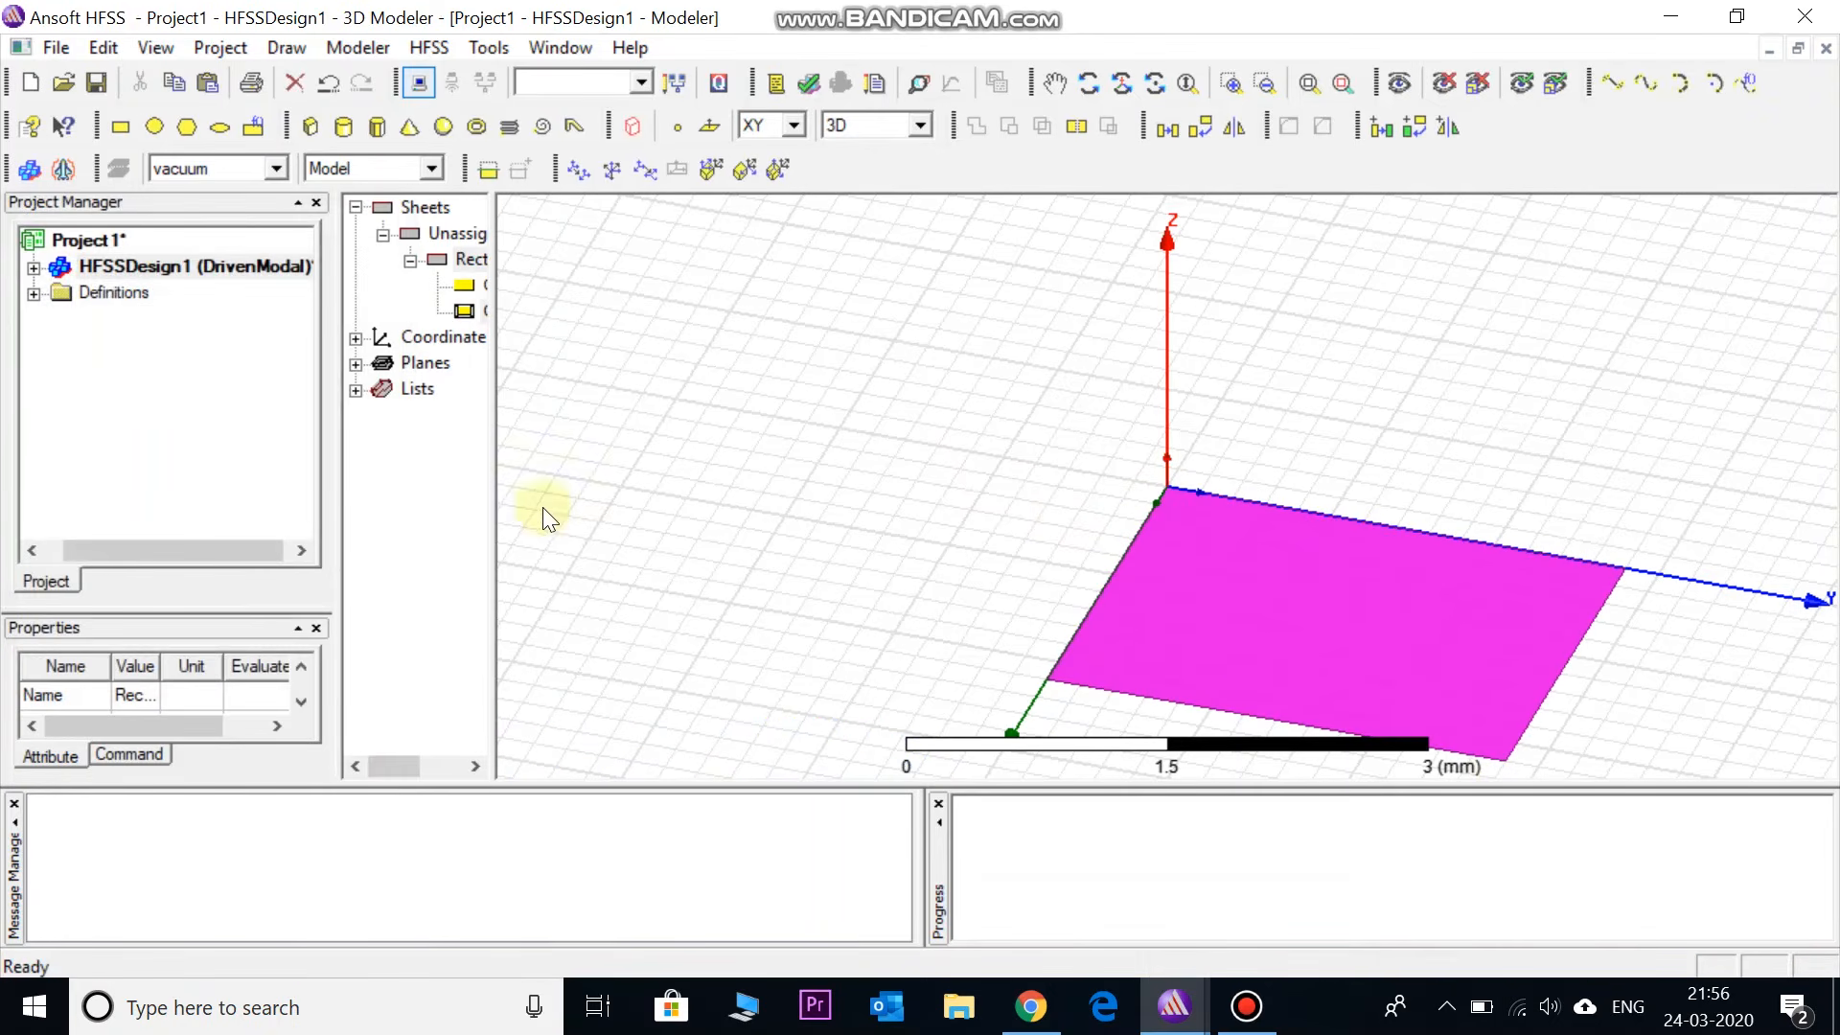
left_click_drag(495, 492, 680, 502)
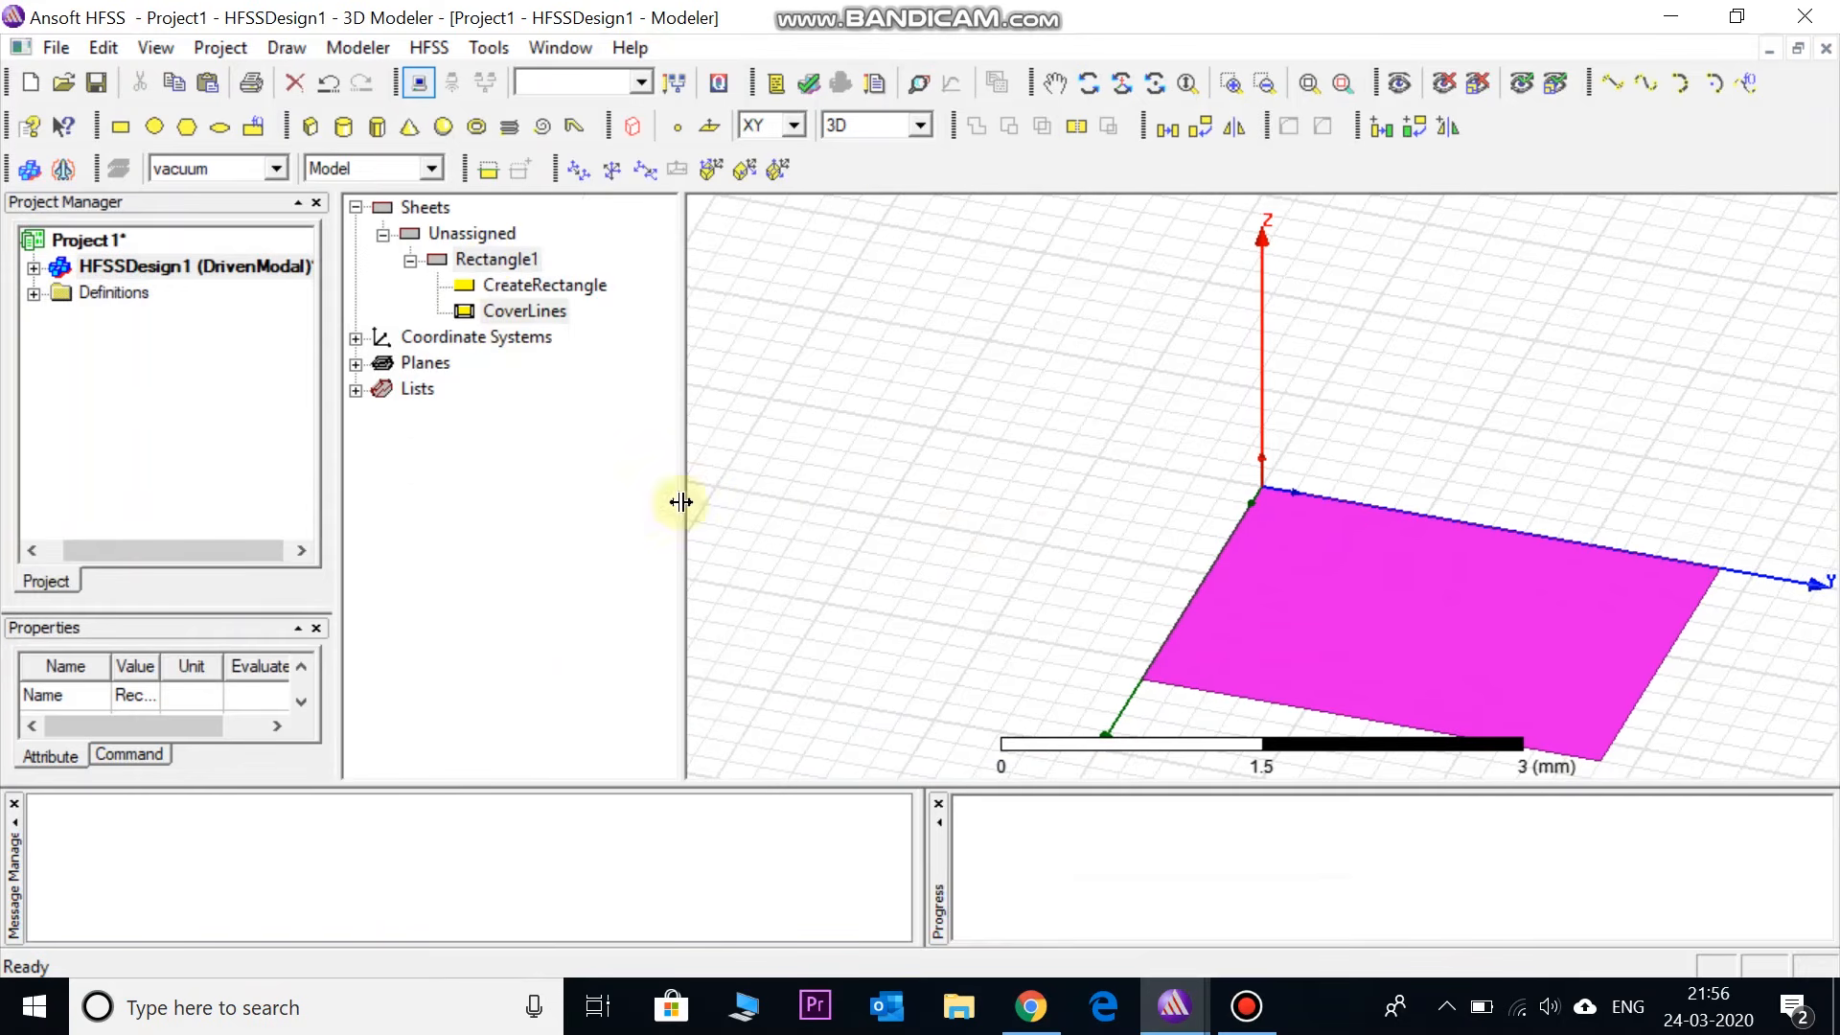
left_click(485, 260)
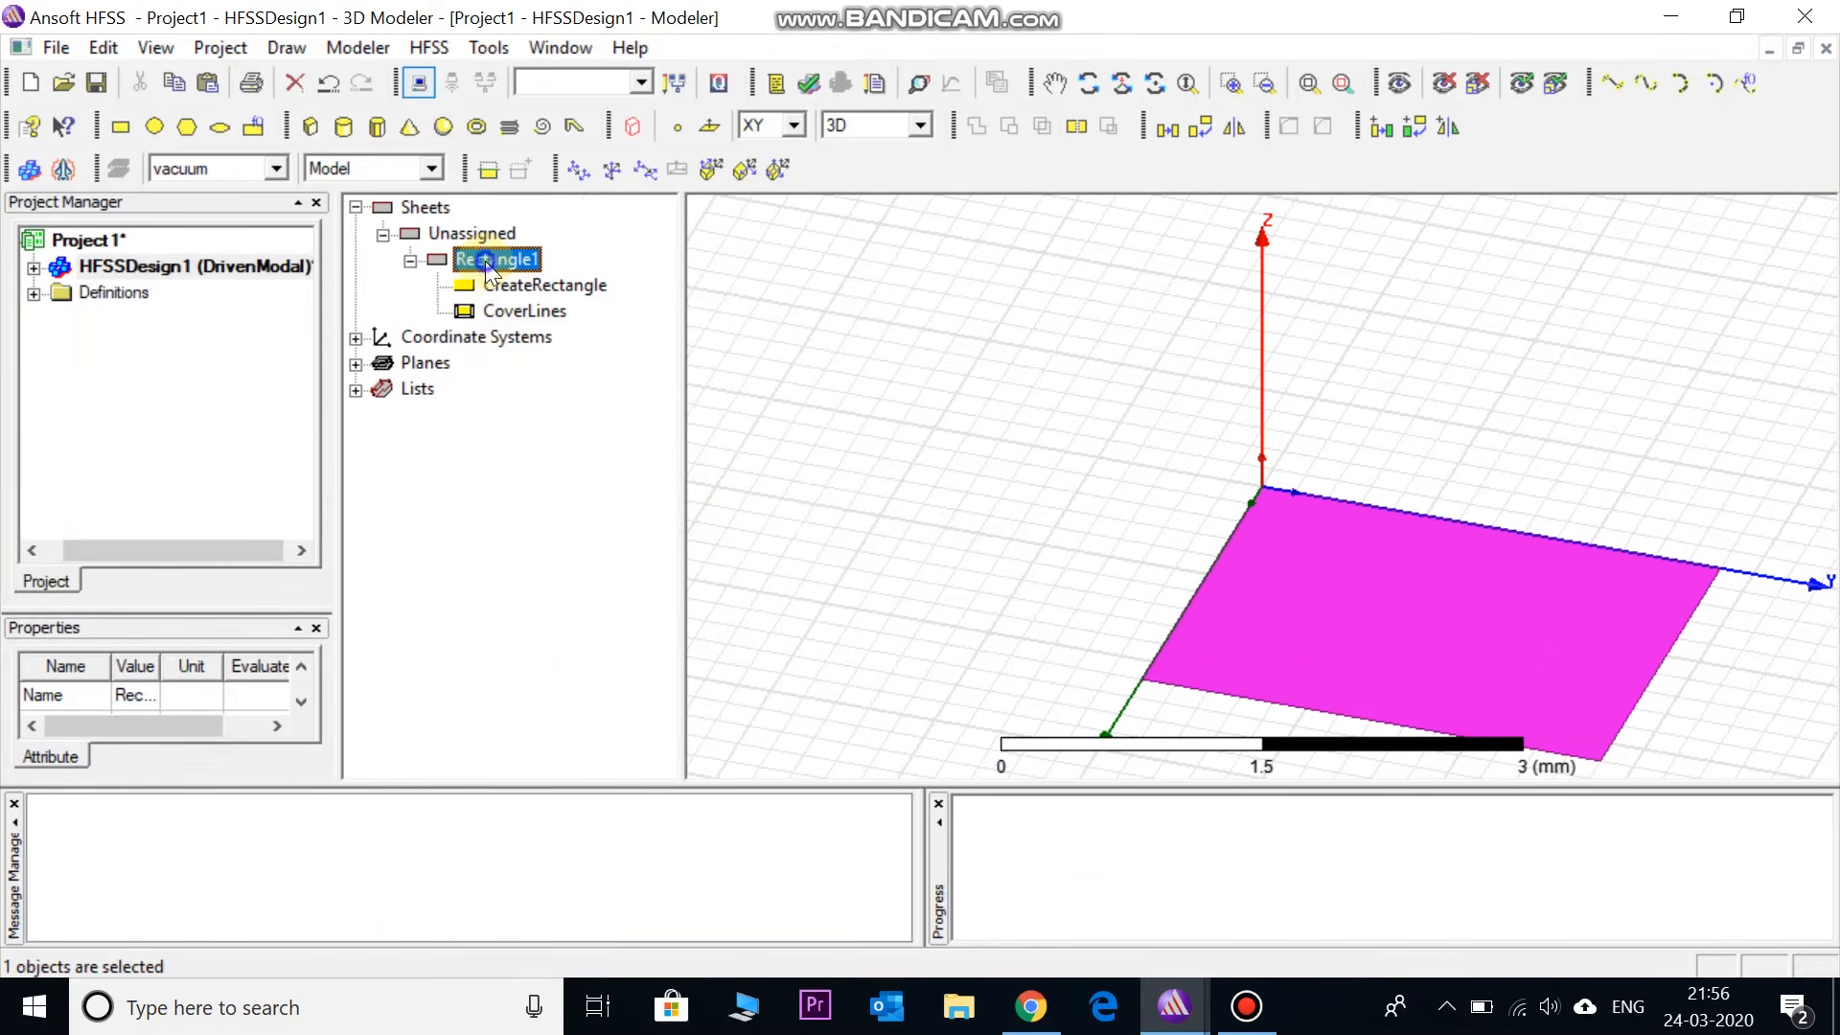
- Rename Rectangle1 to 'ground' and colour it orange
right_click(485, 260)
left_click(485, 260)
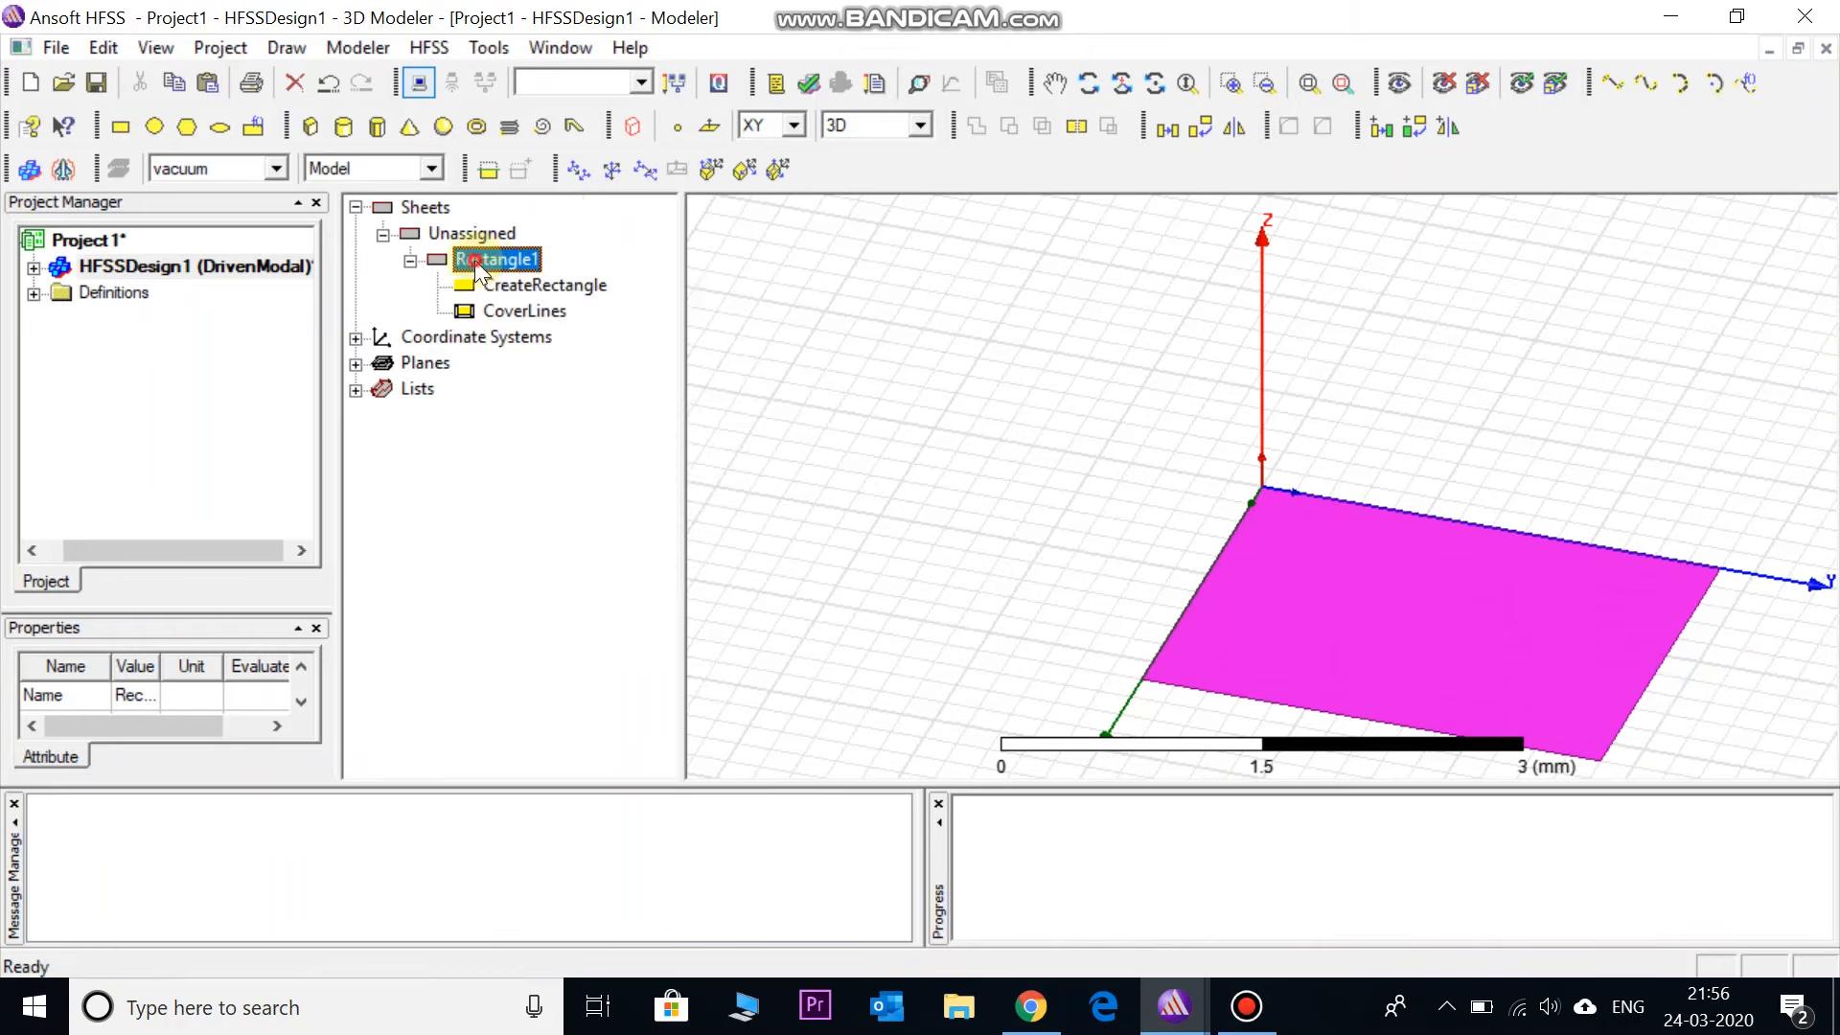
double_click(474, 260)
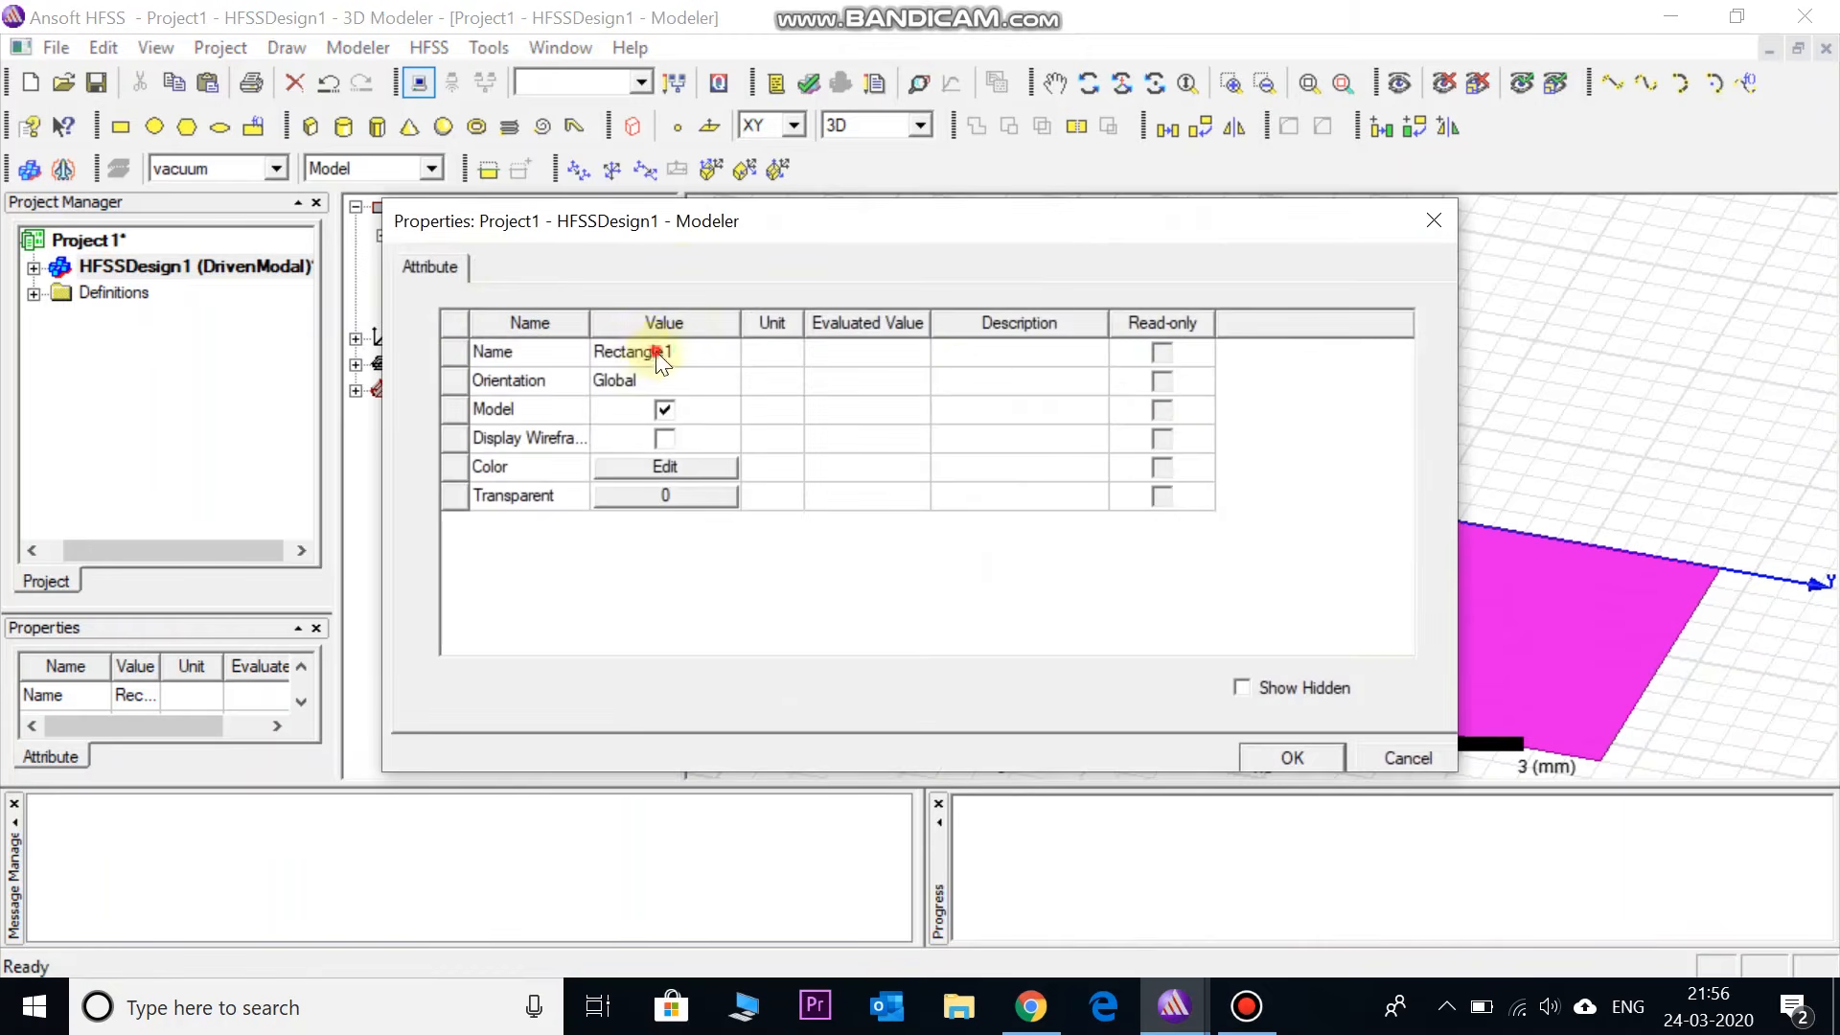
left_click(657, 354)
left_click(697, 353)
type("ground")
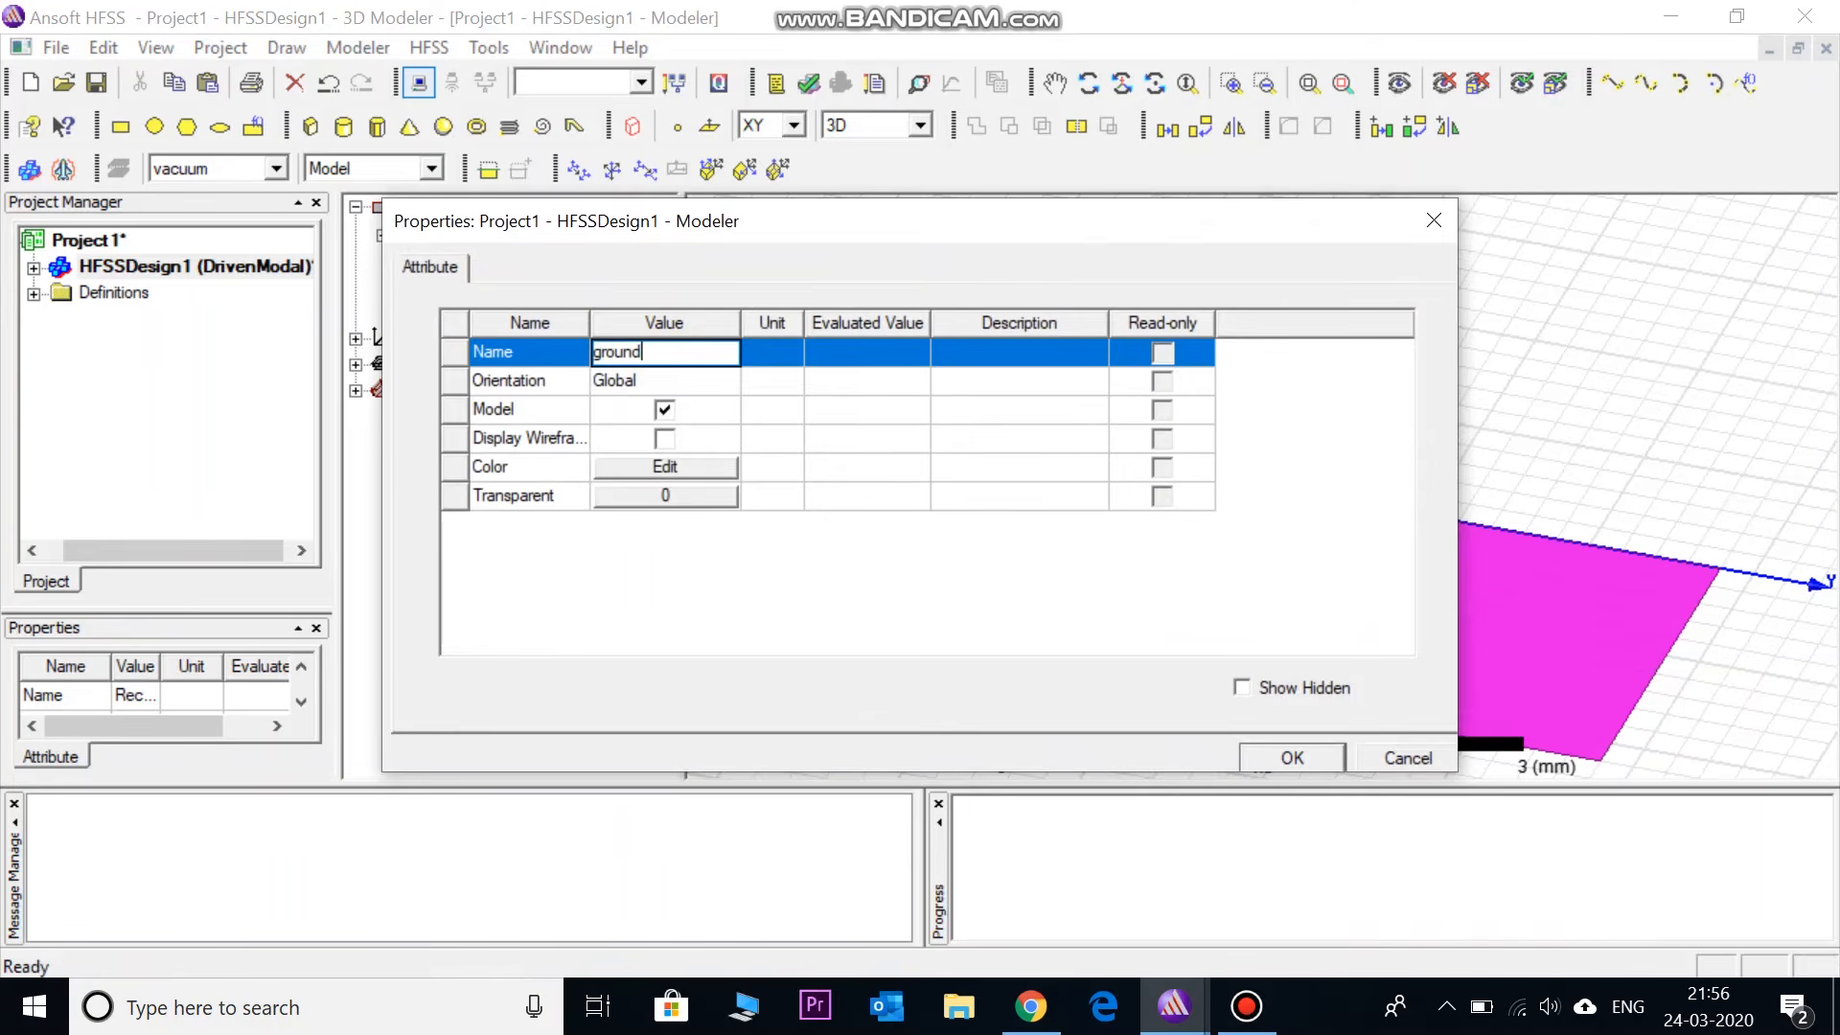
left_click(733, 569)
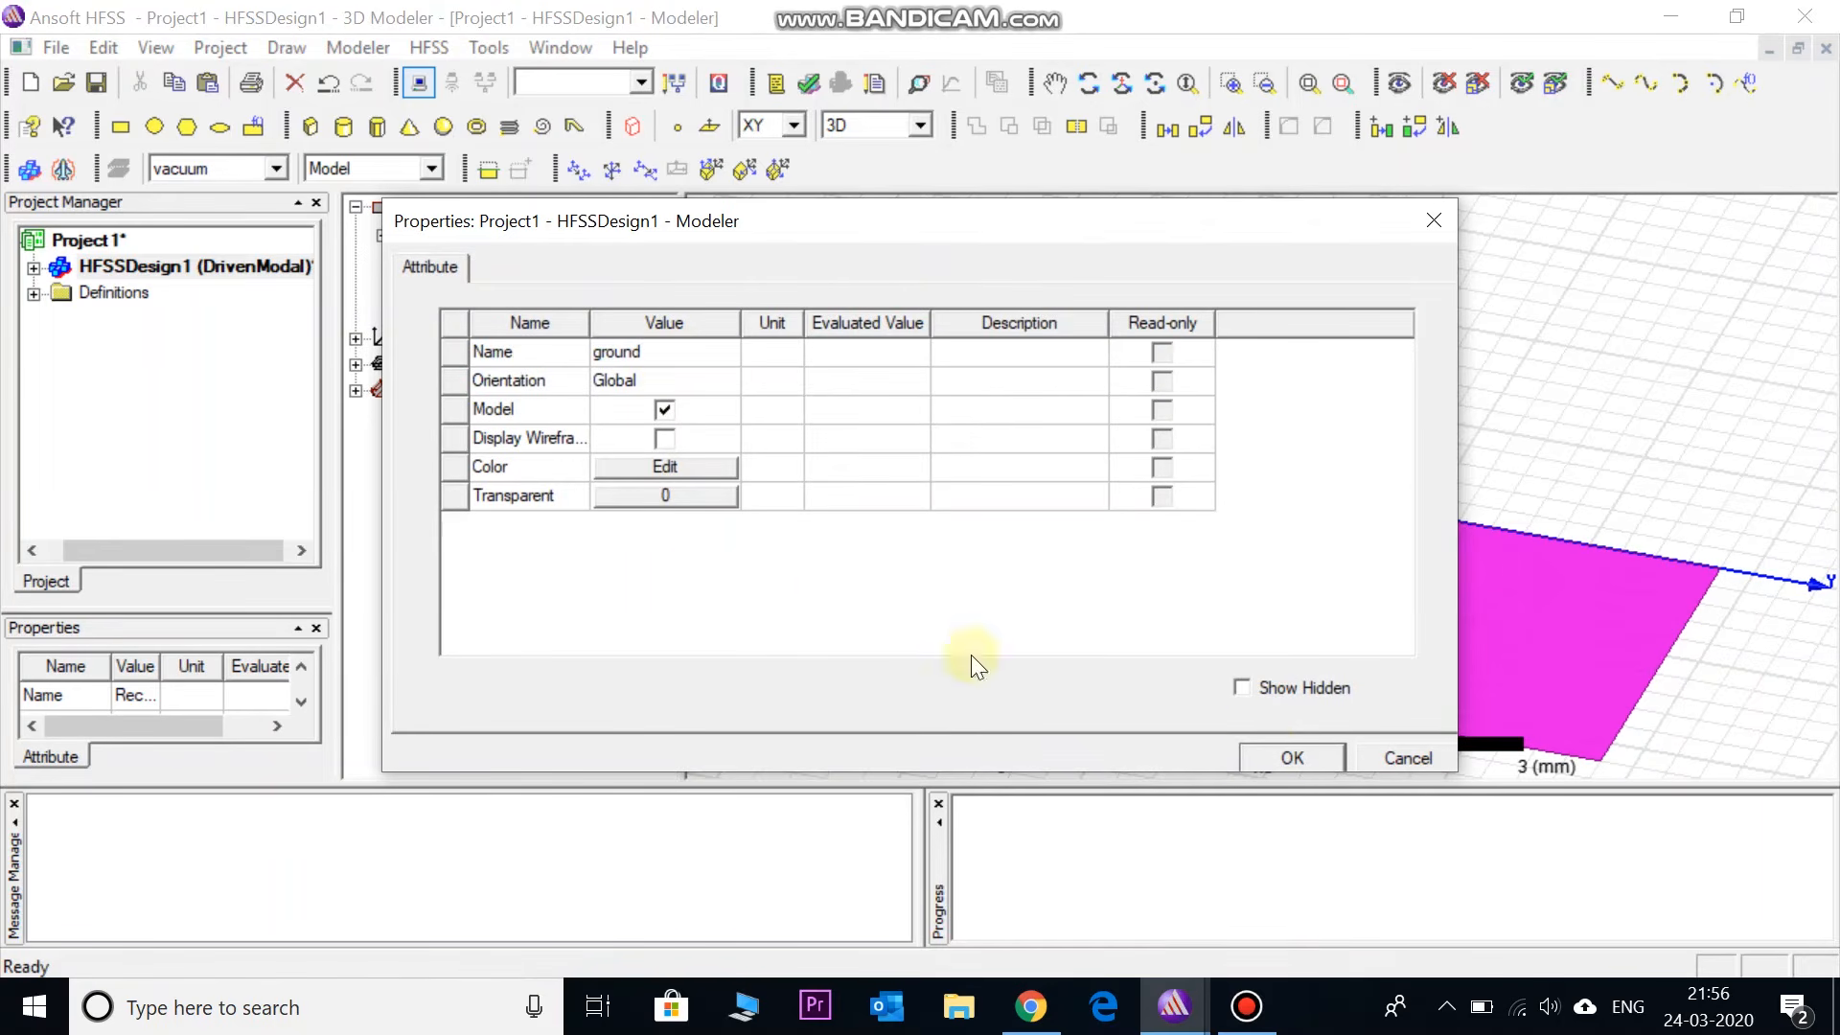
left_click(691, 468)
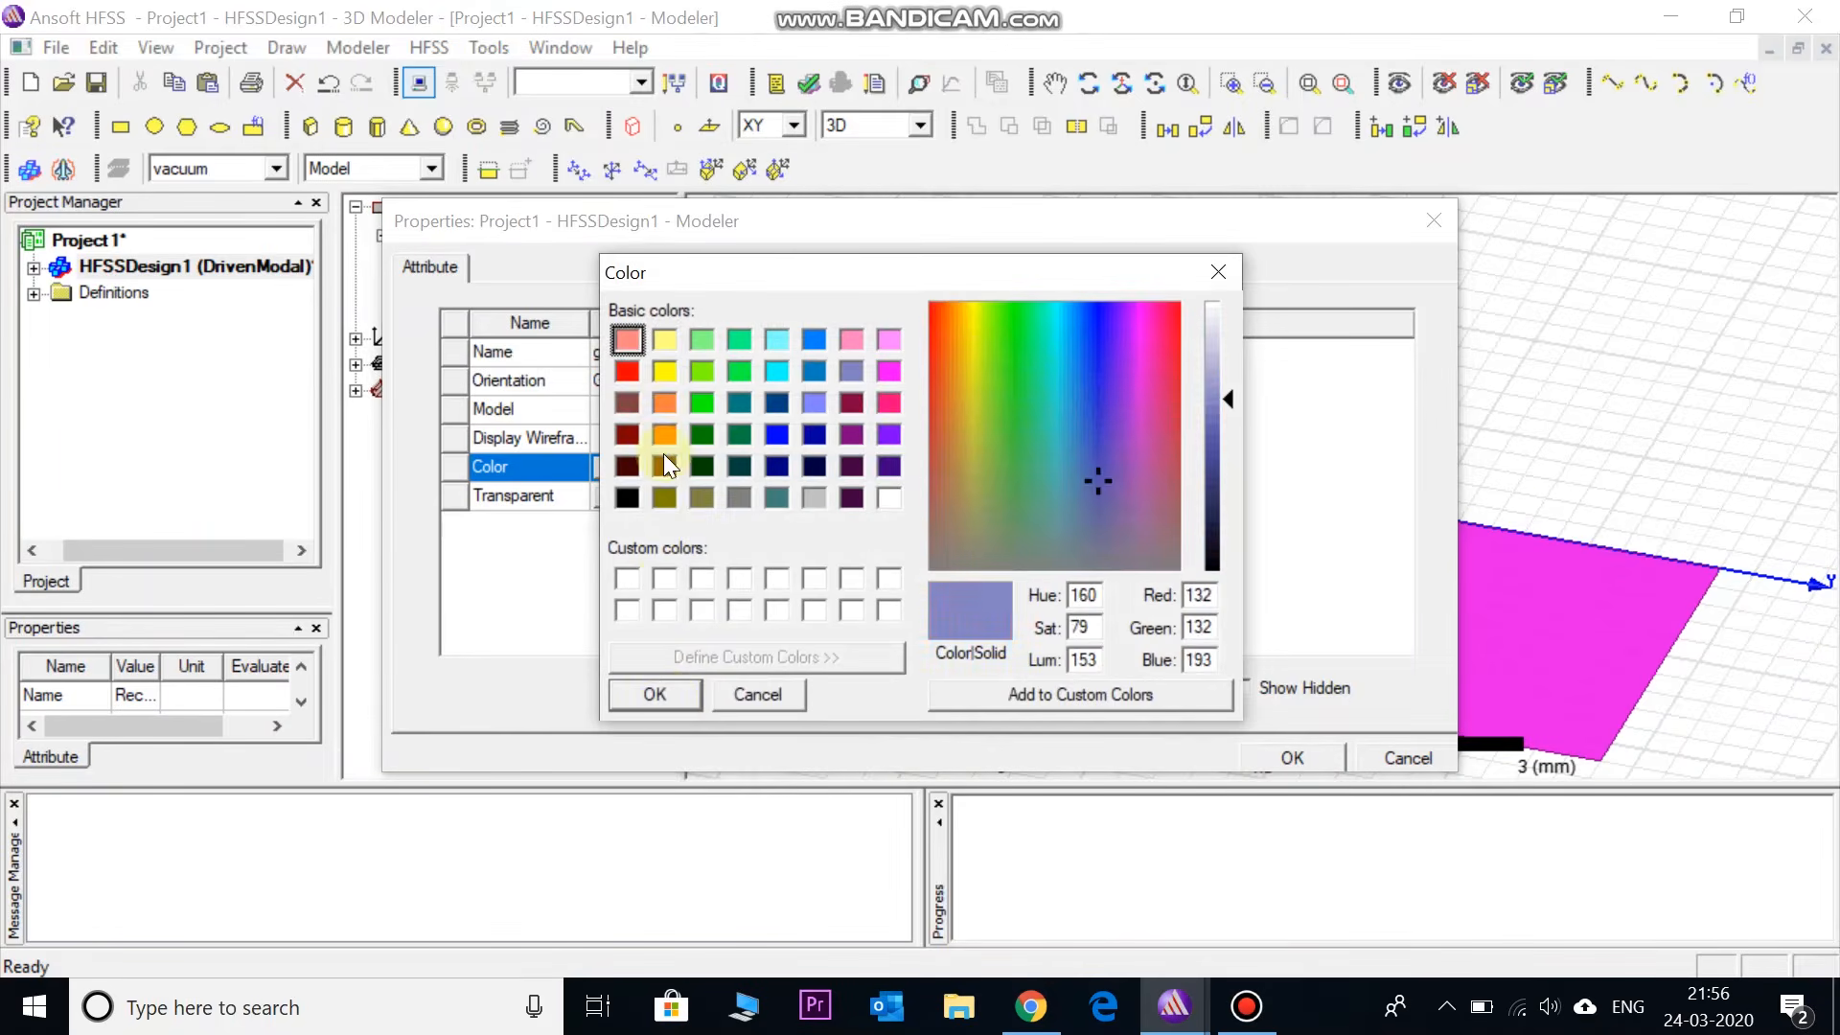
left_click(663, 406)
left_click(658, 695)
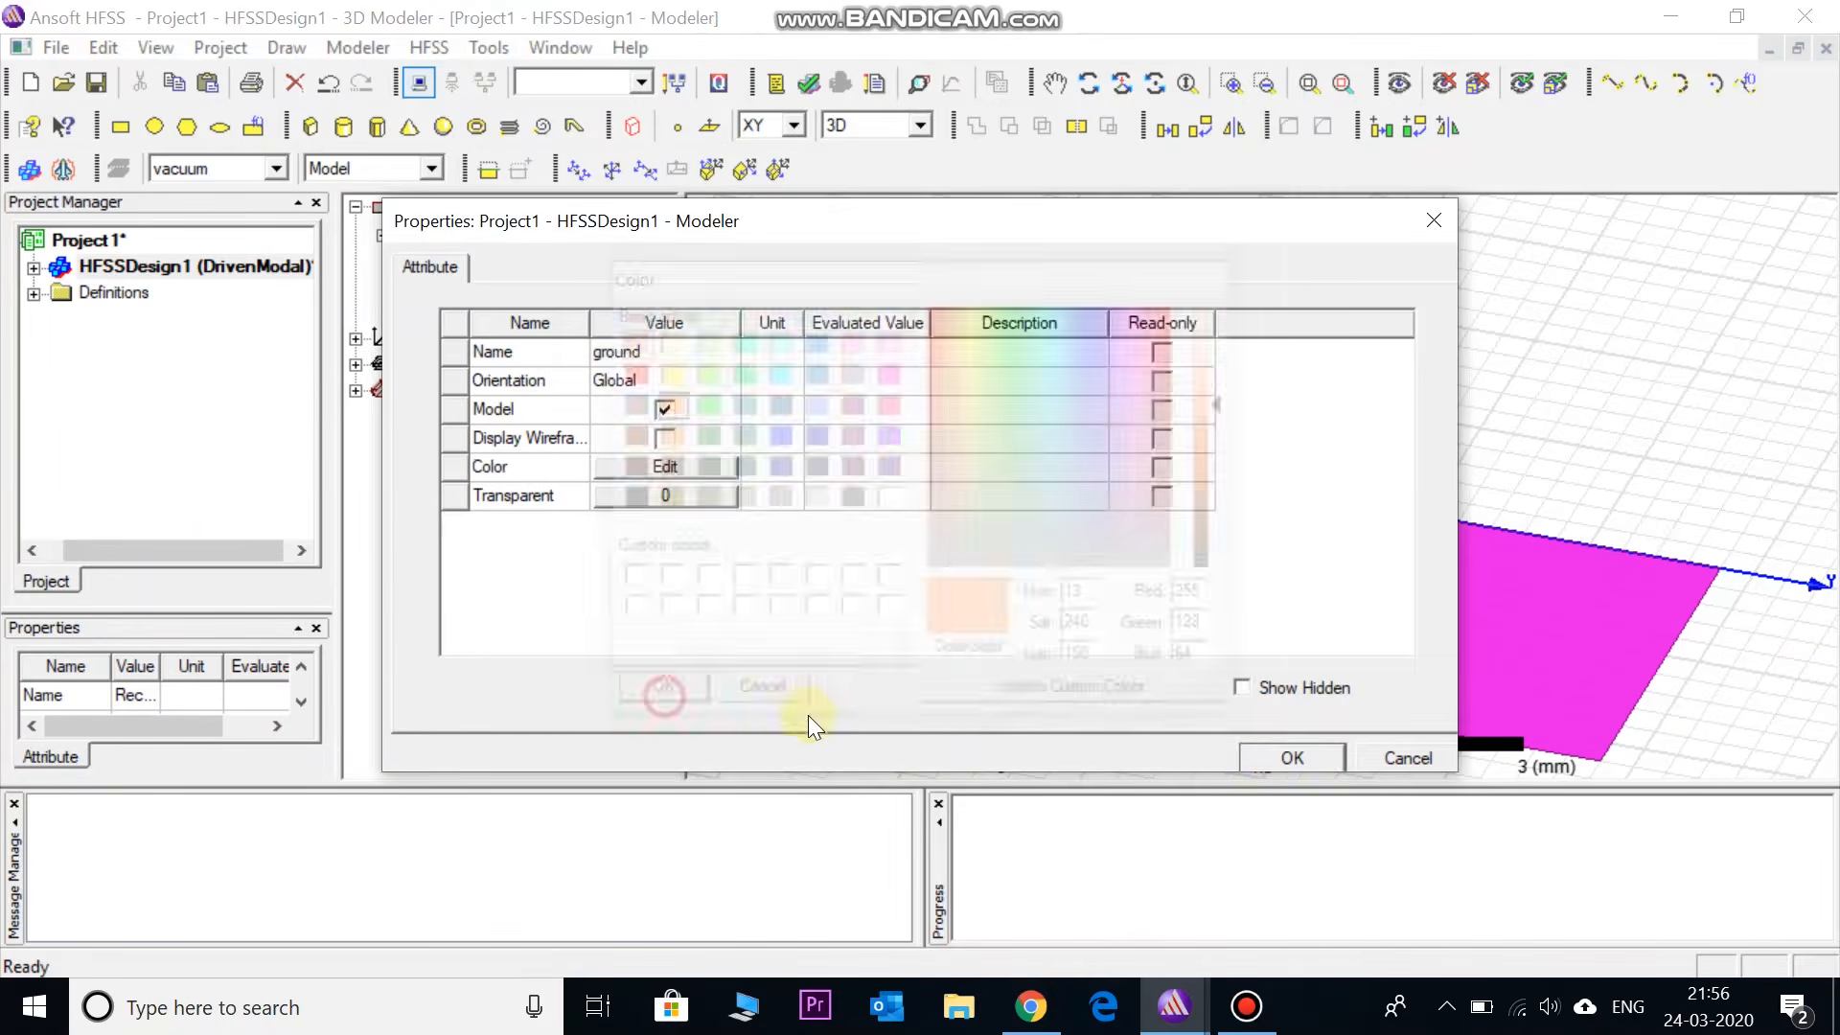
left_click(1275, 759)
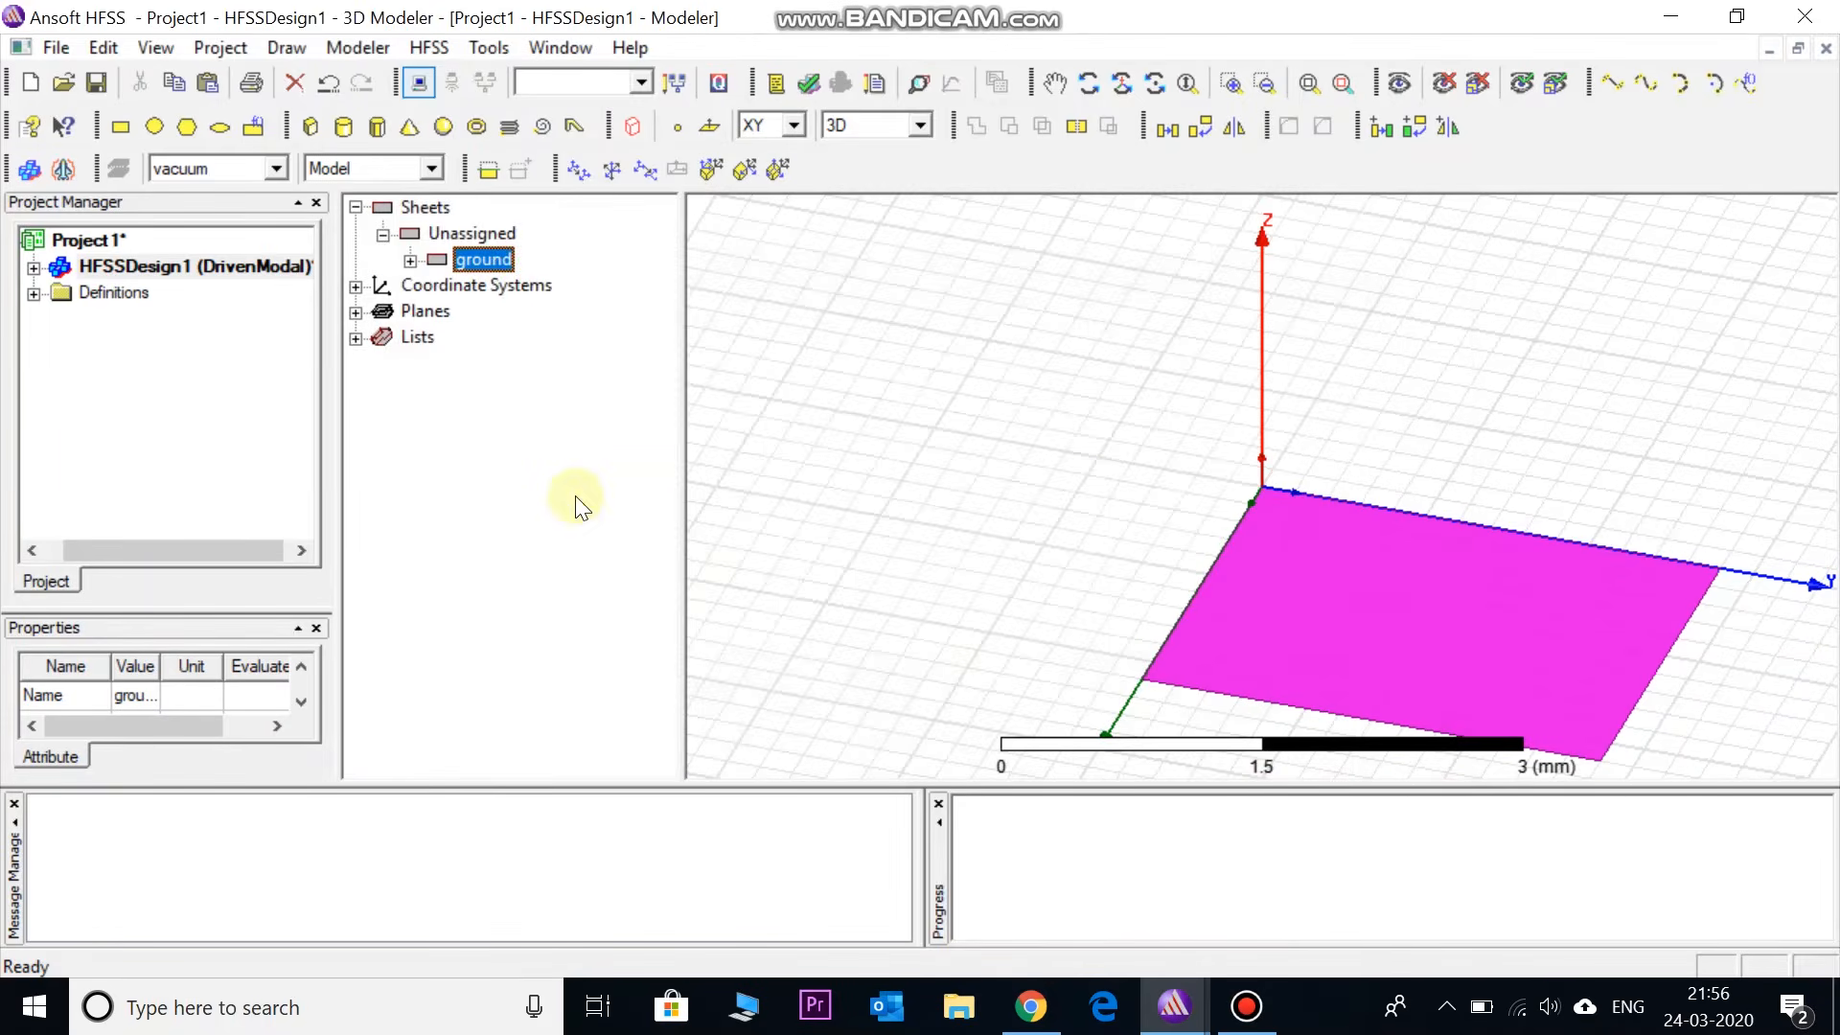
- Expand the ground sheet's history and open its CreateRectangle parameters
left_click(442, 342)
left_click(410, 260)
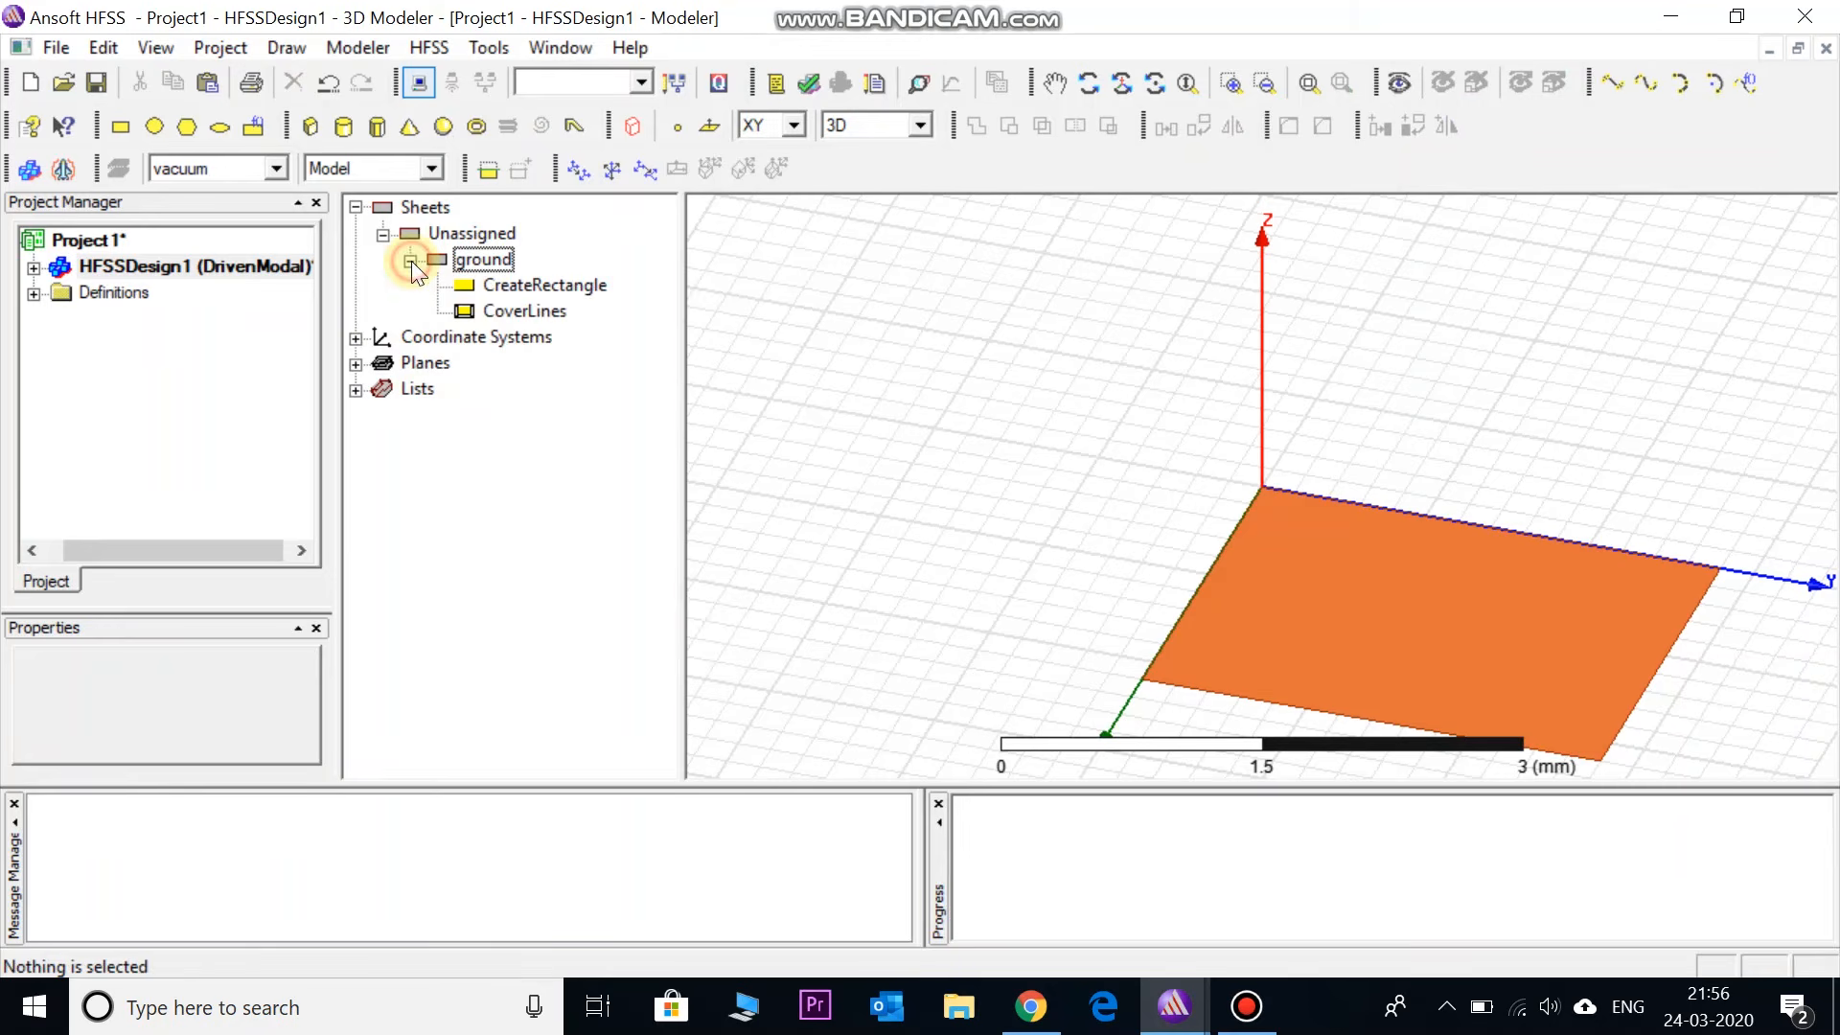
double_click(531, 285)
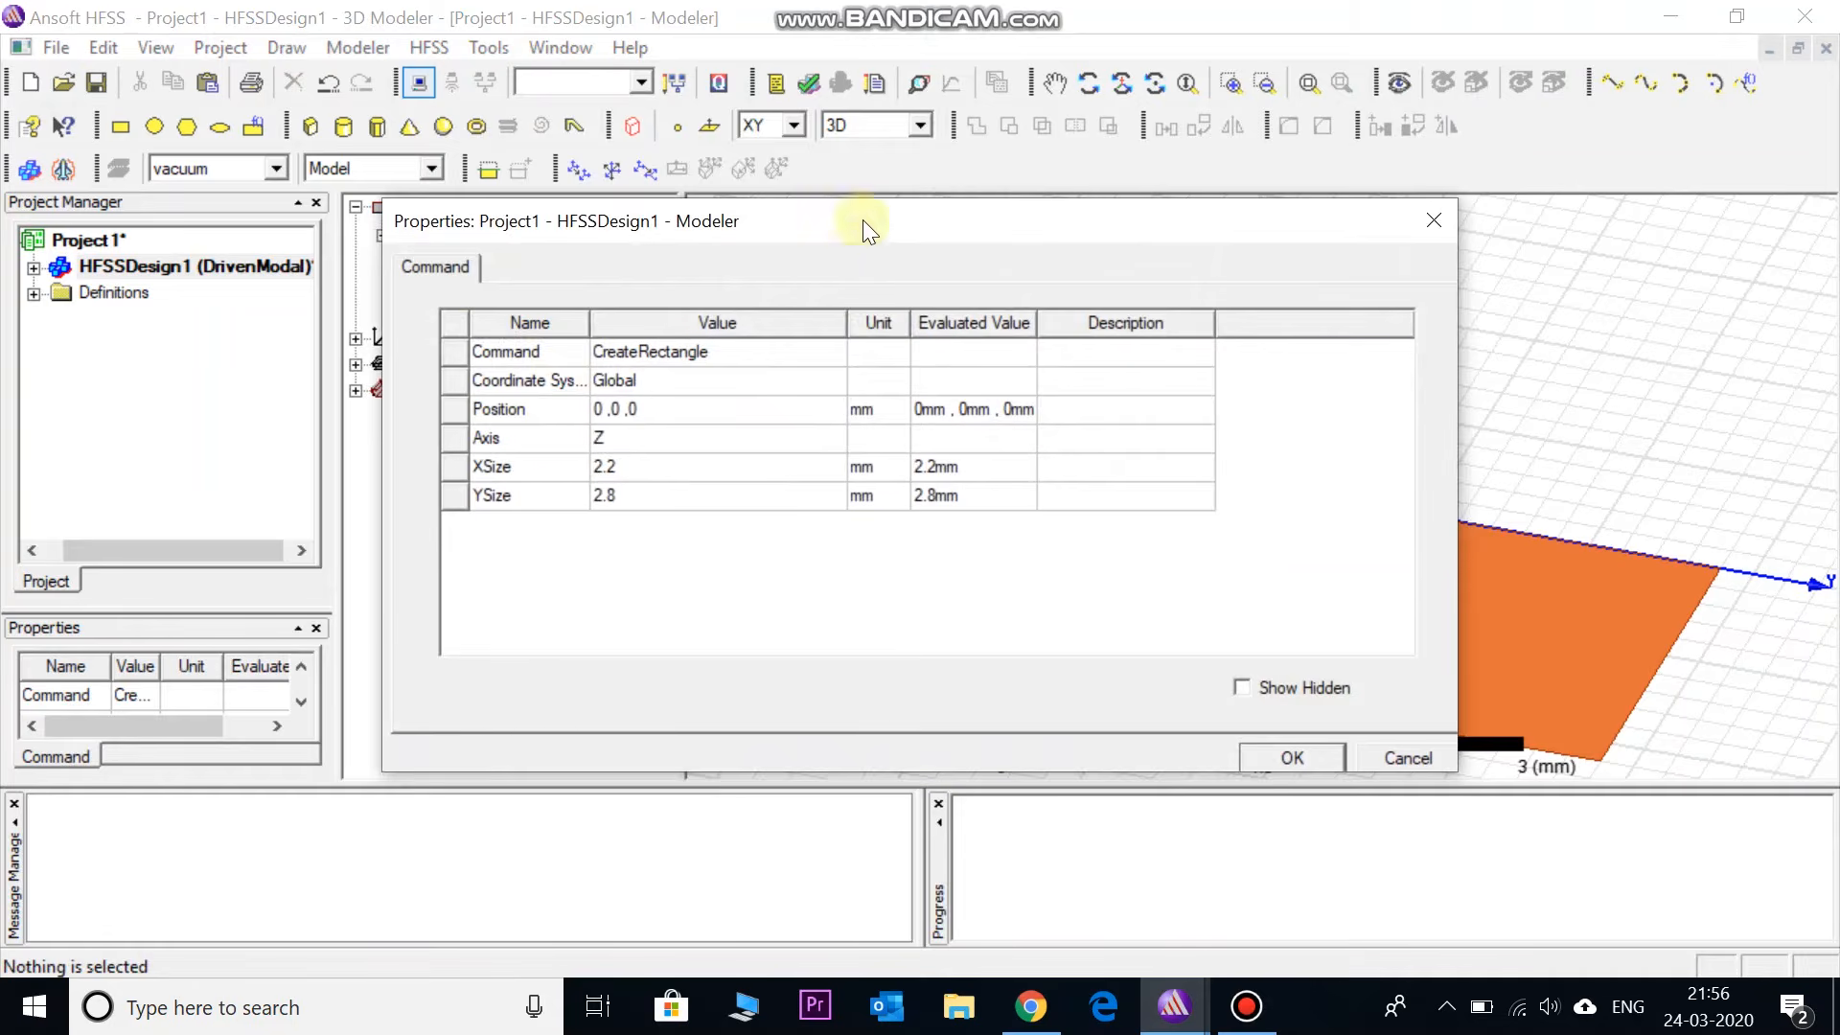
- Set the ground rectangle to XSize 20 mm and YSize 40 mm, then fit it in view
left_click_drag(863, 221, 824, 140)
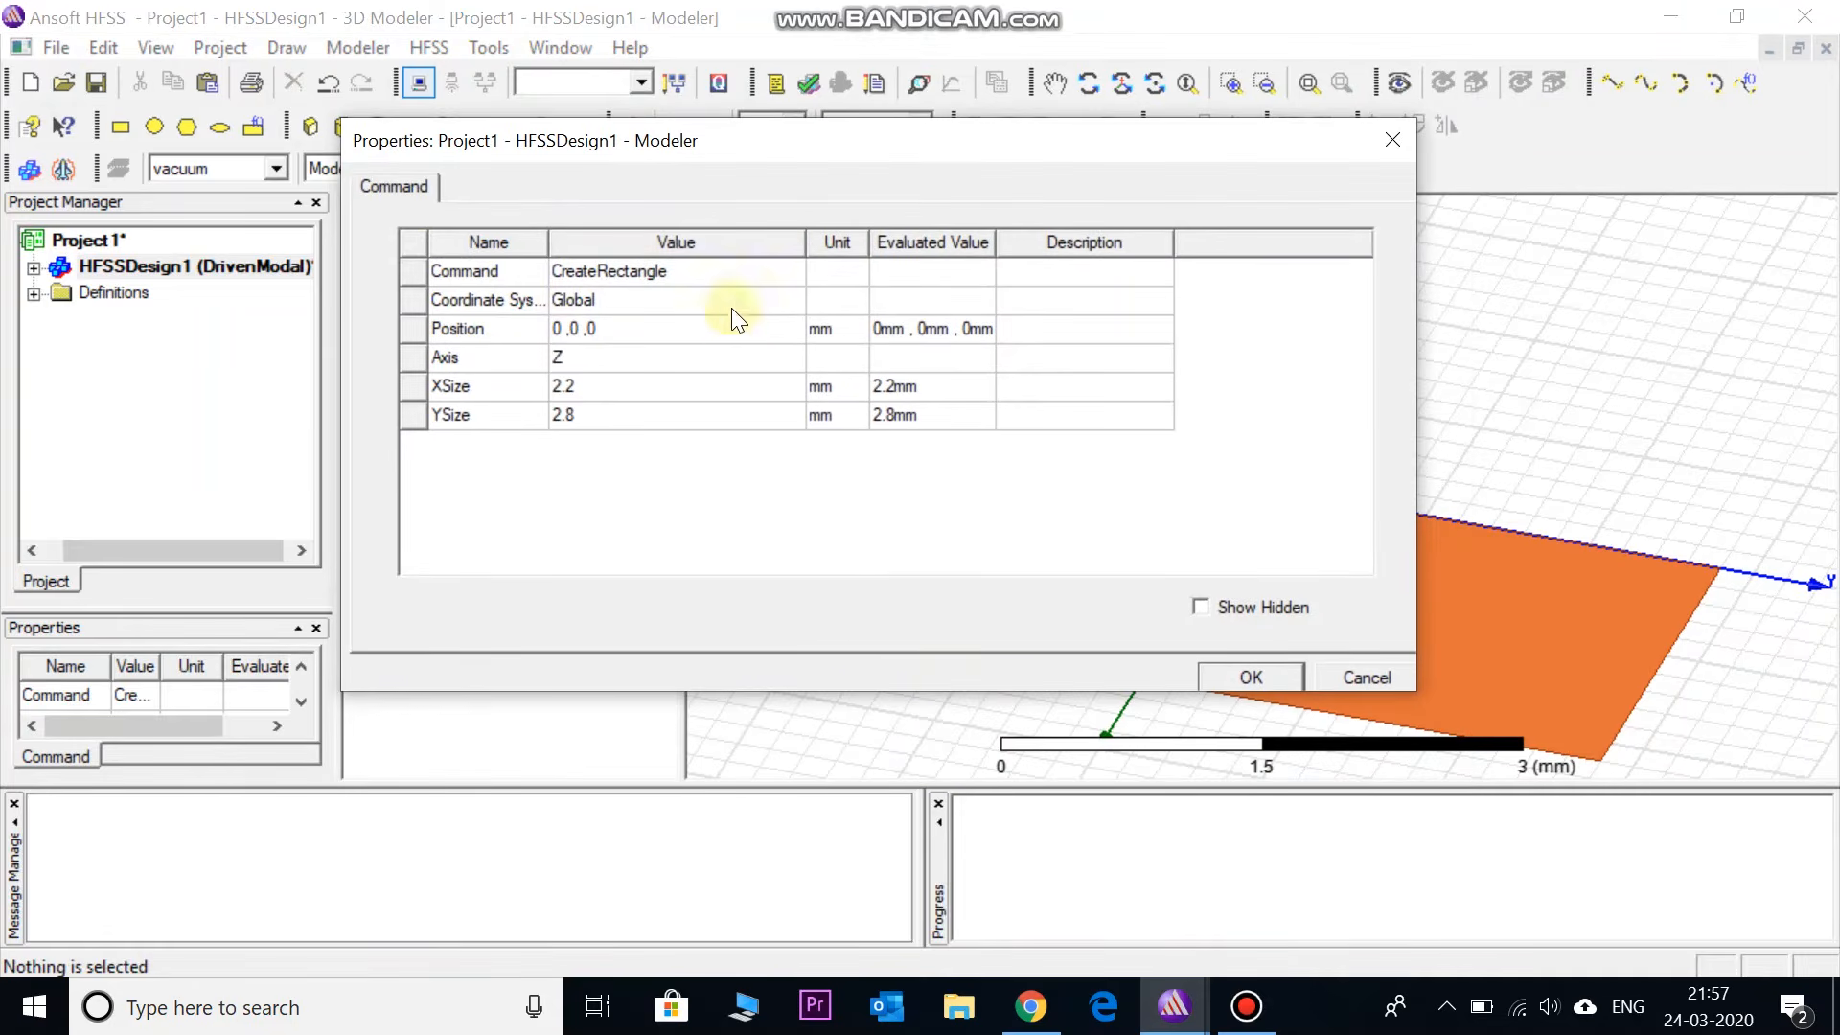
left_click(577, 388)
type("20")
left_click(578, 415)
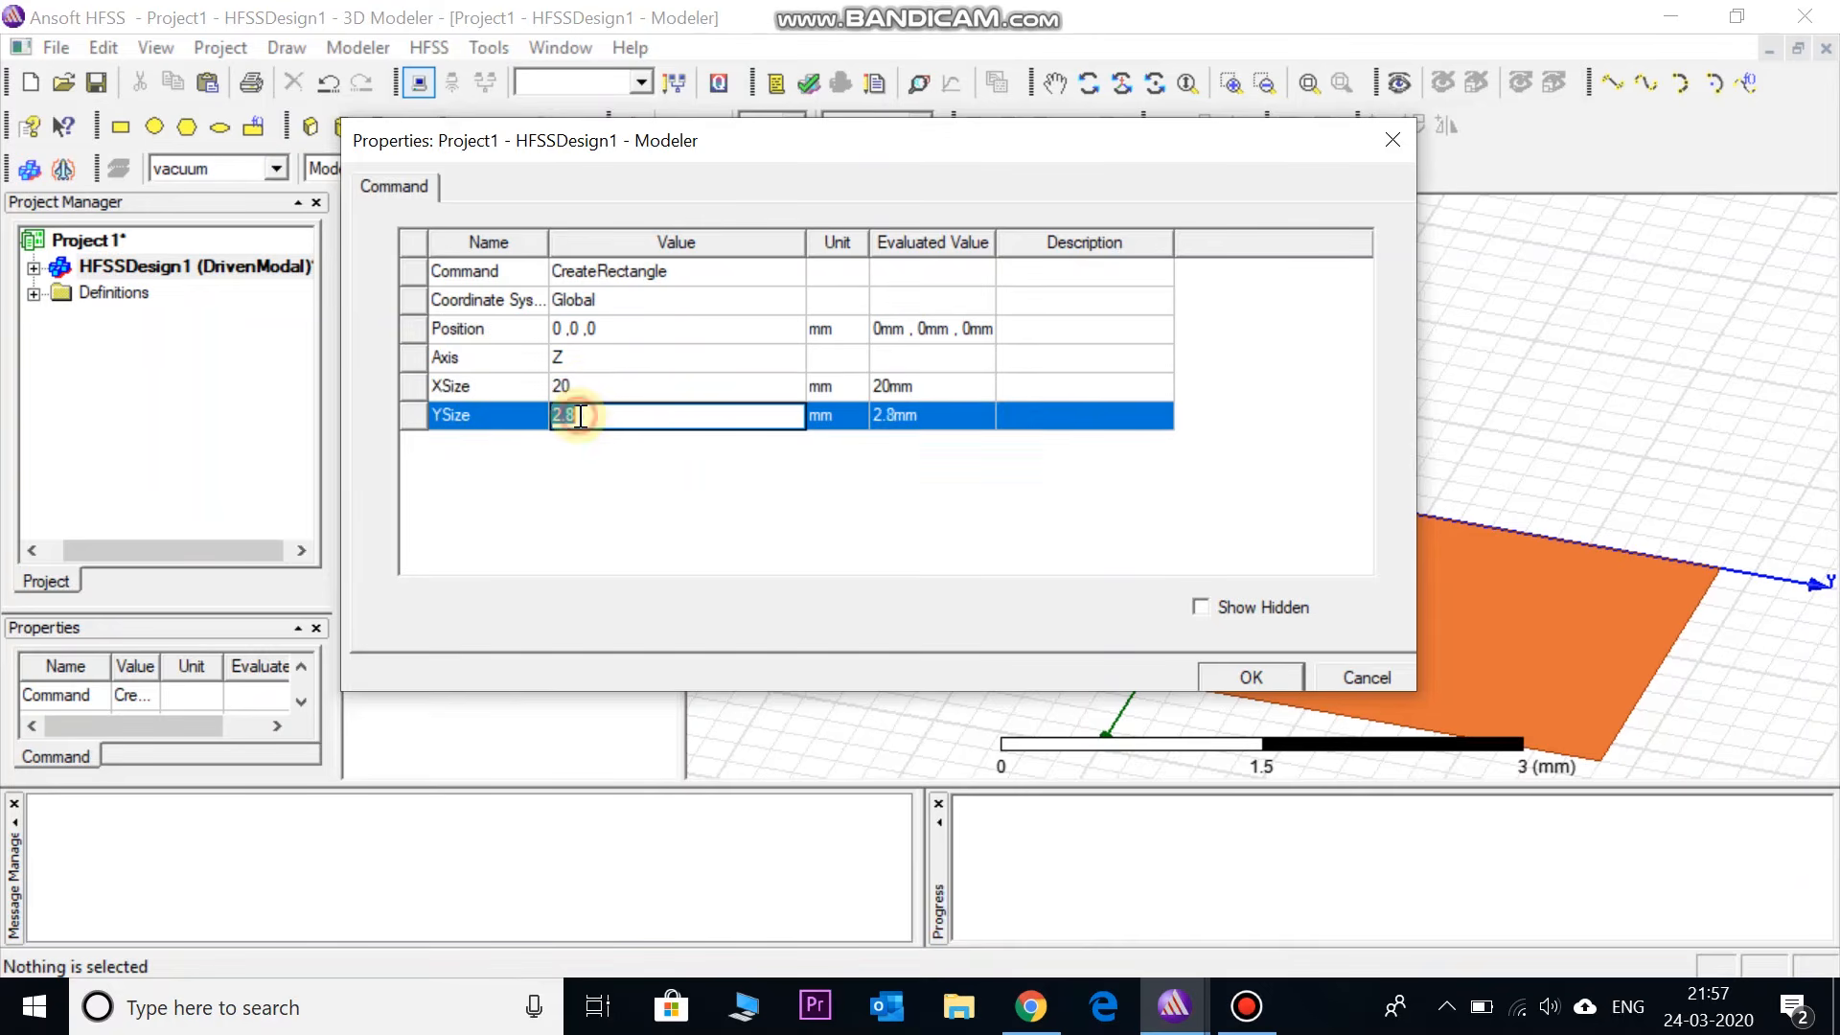
type("40")
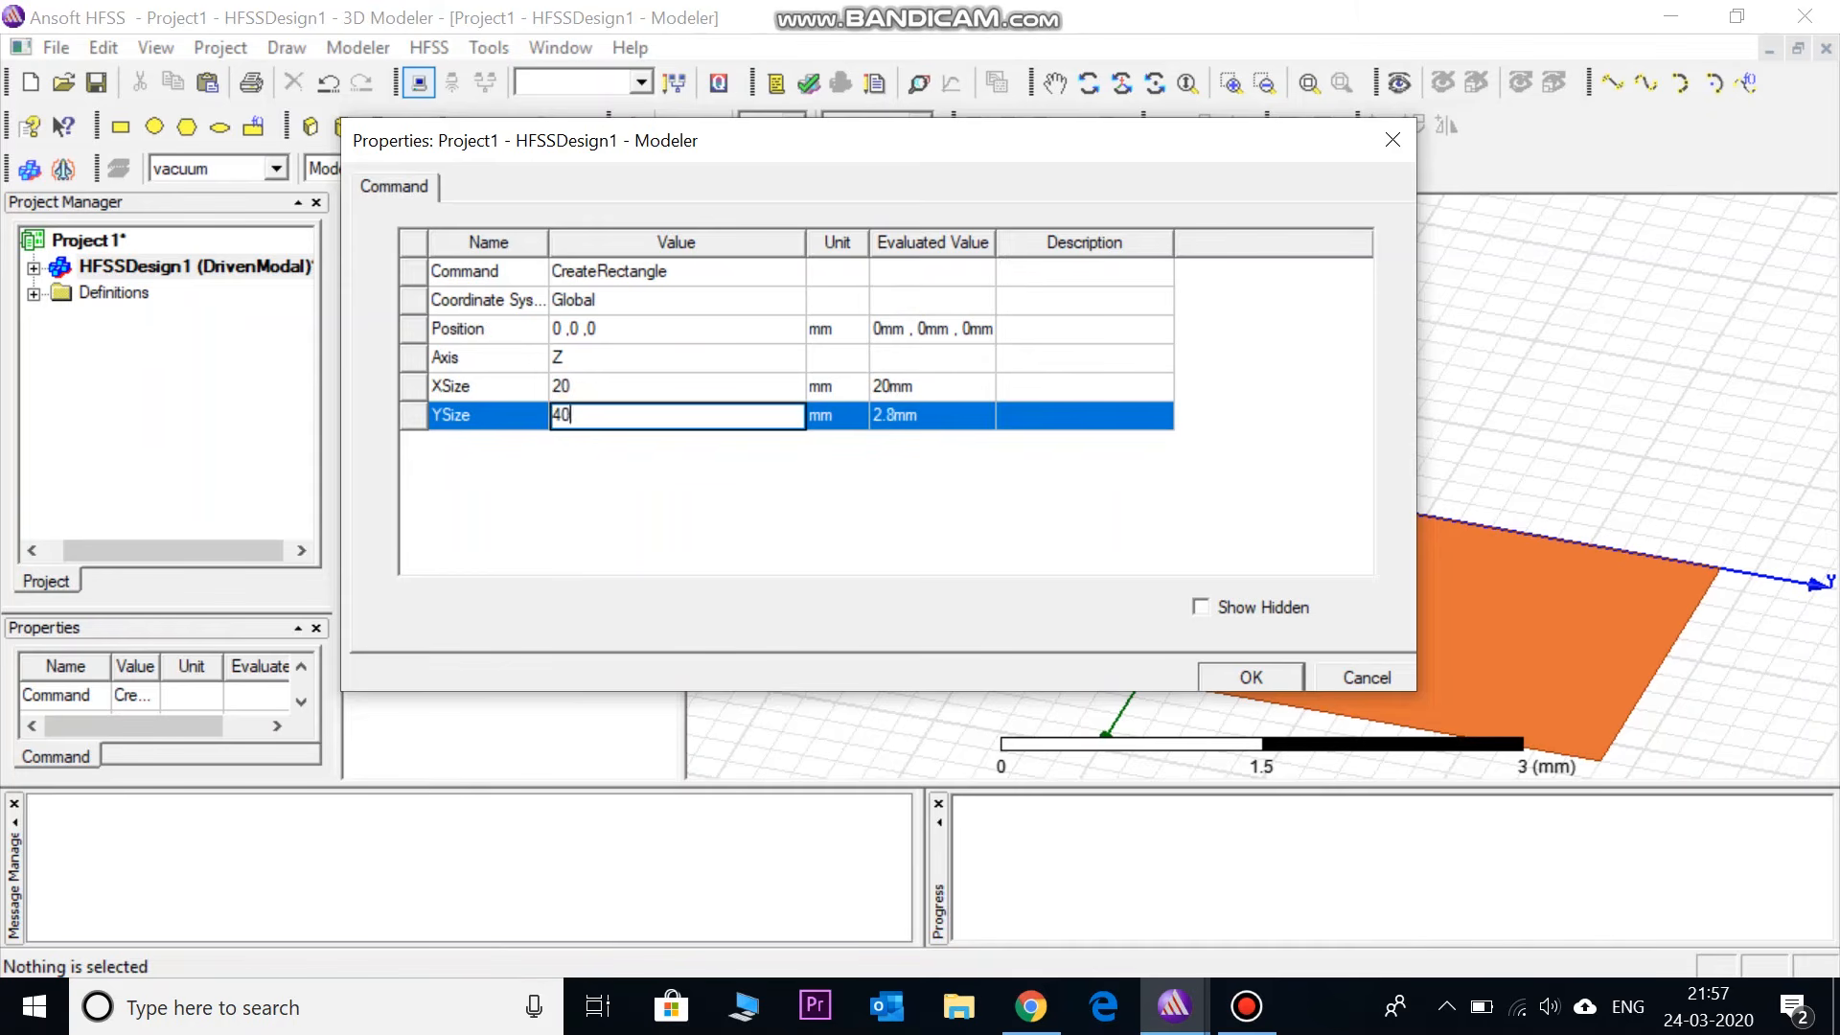
left_click(614, 468)
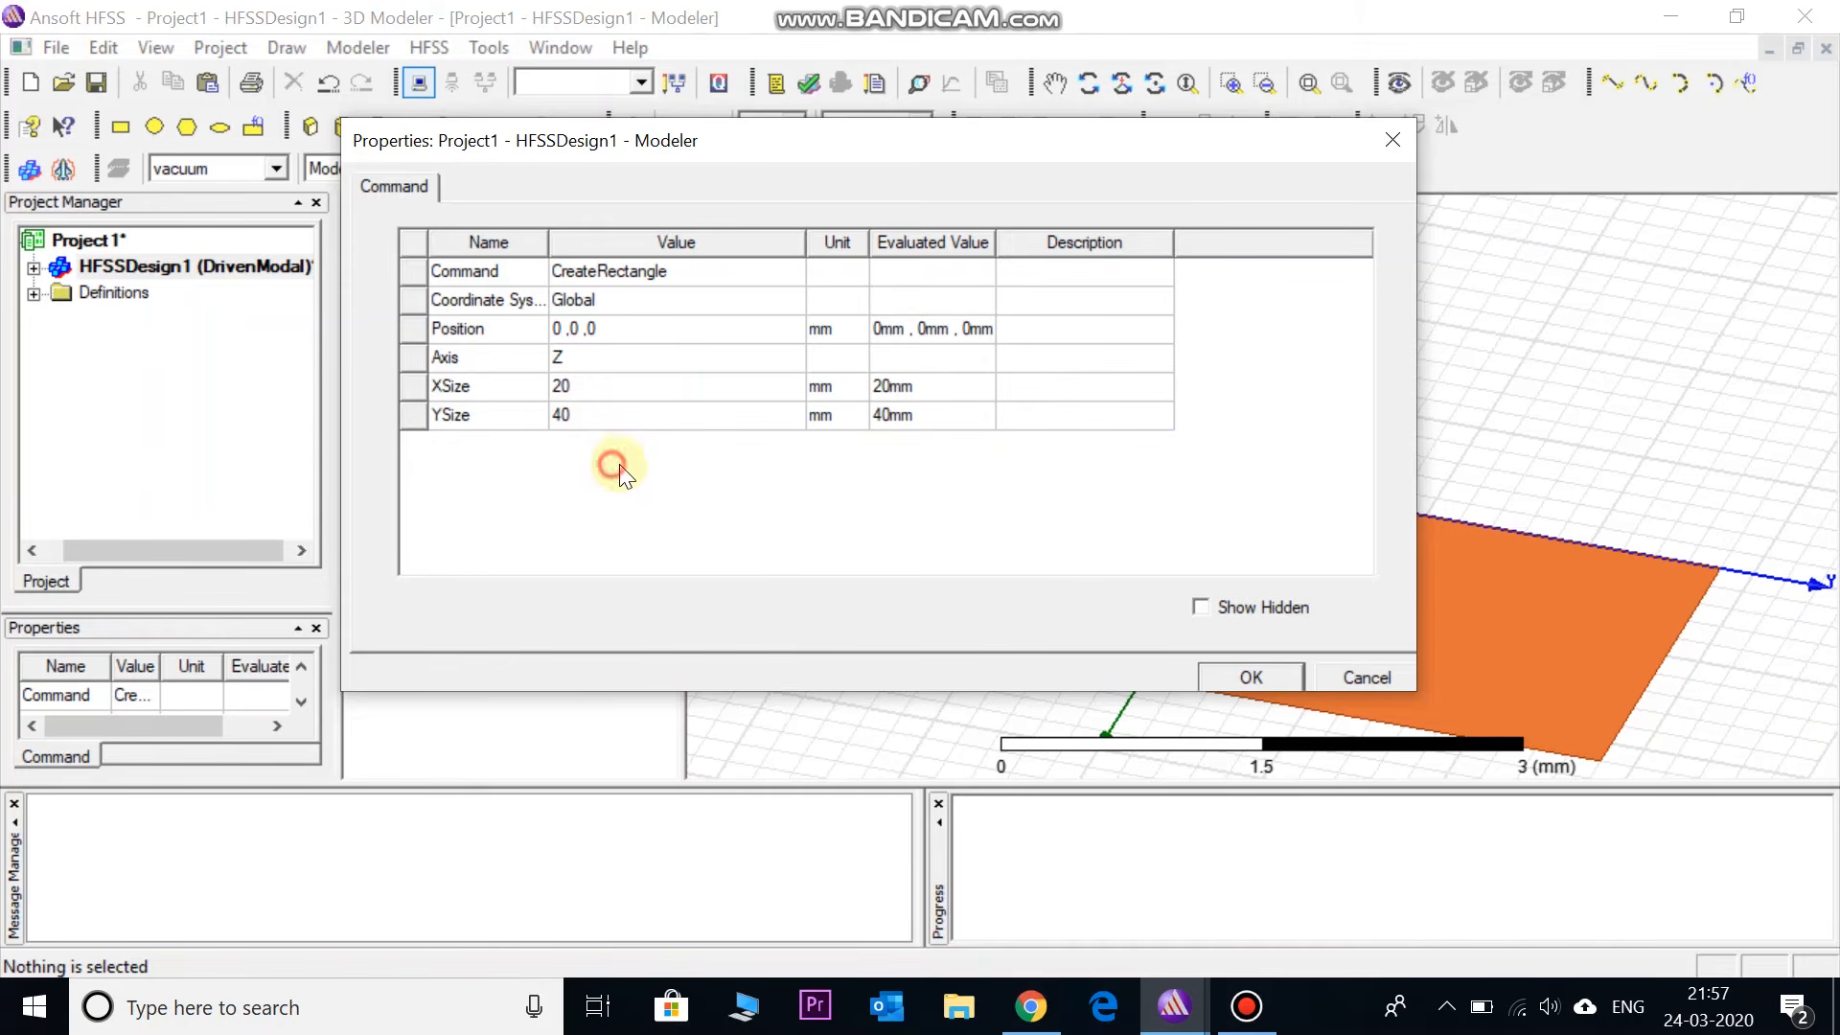
left_click(1229, 675)
left_click(541, 458)
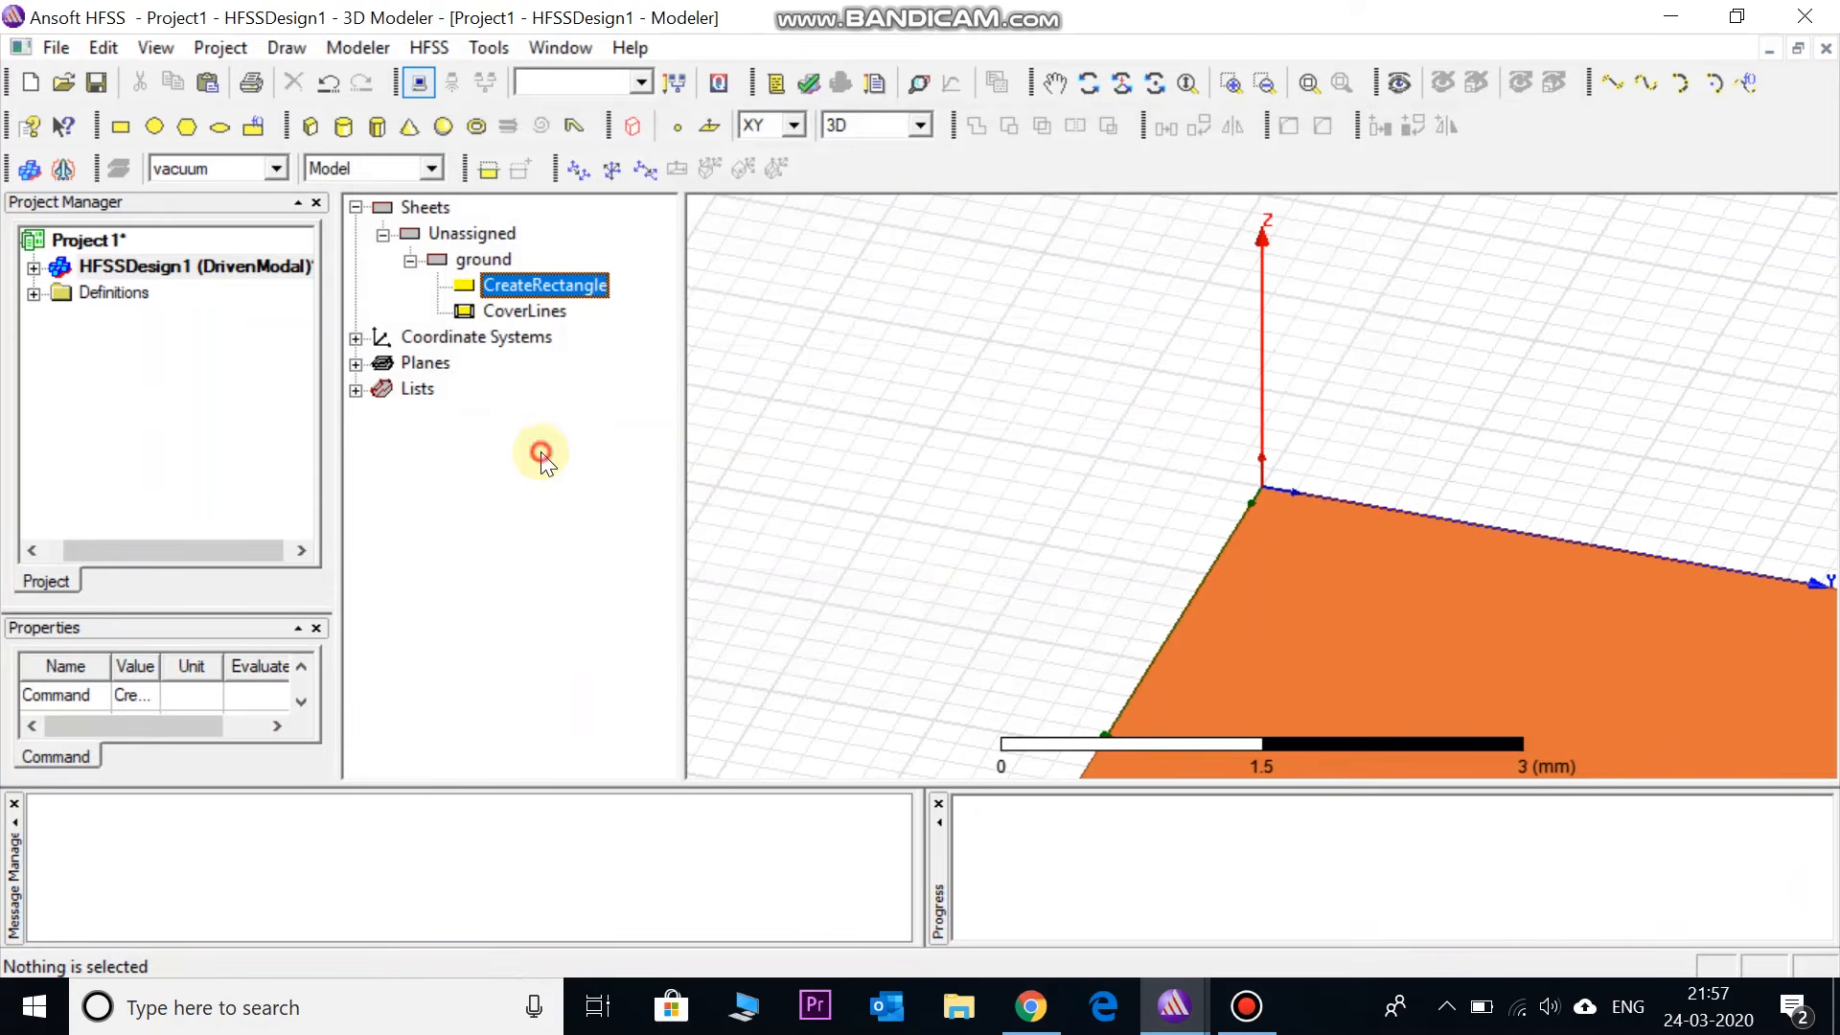
left_click(1307, 81)
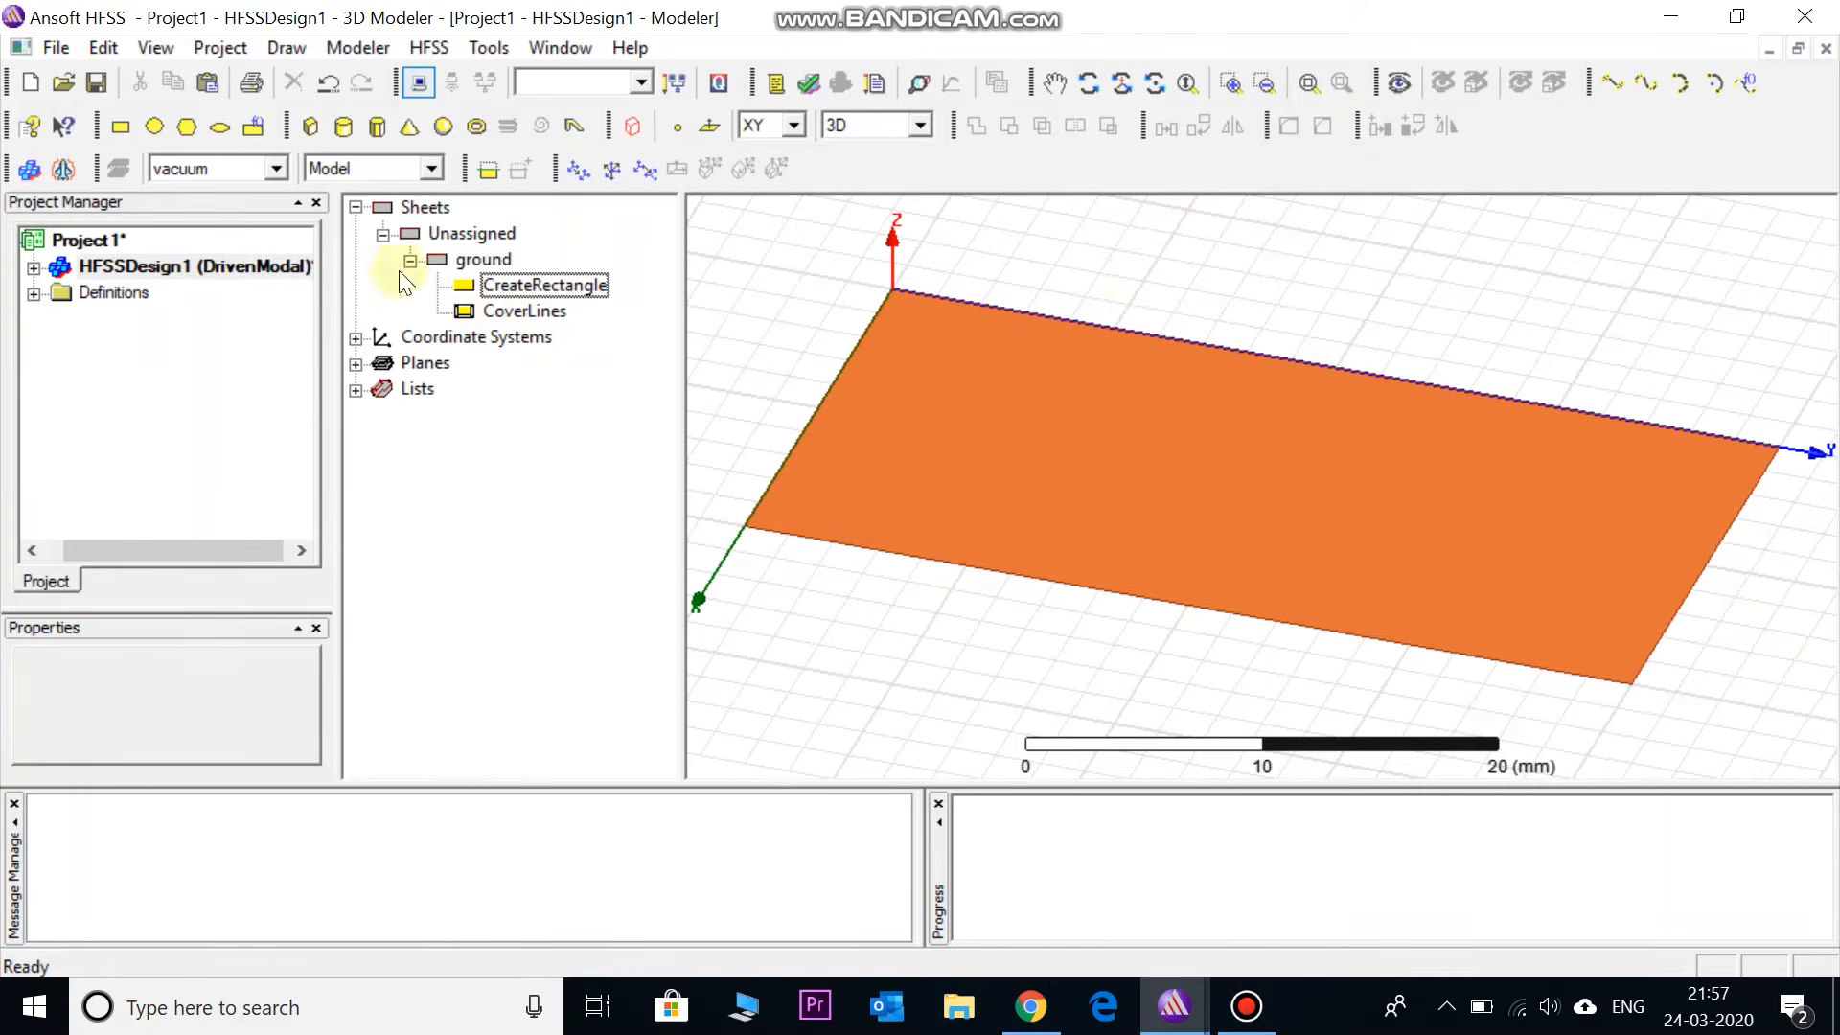
- Draw a 20 × 40 × 2 mm box, Box1, from the origin over the ground sheet
left_click(308, 125)
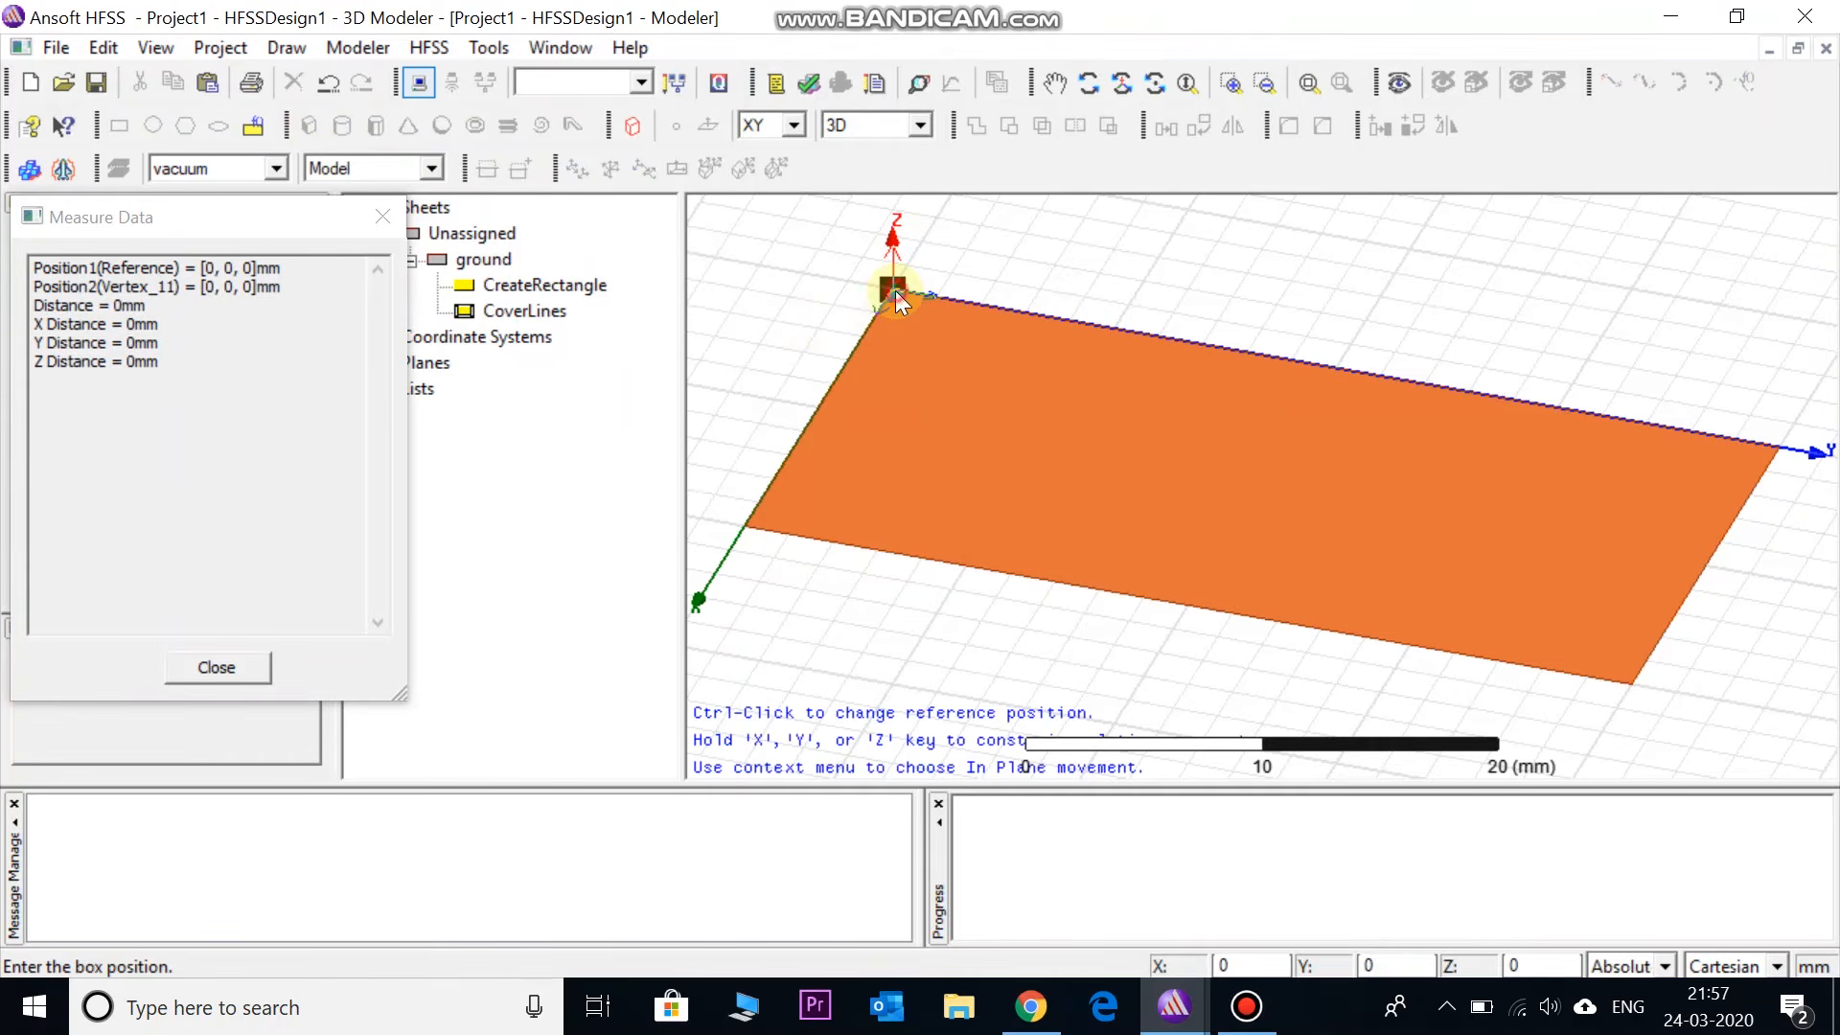
left_click(895, 290)
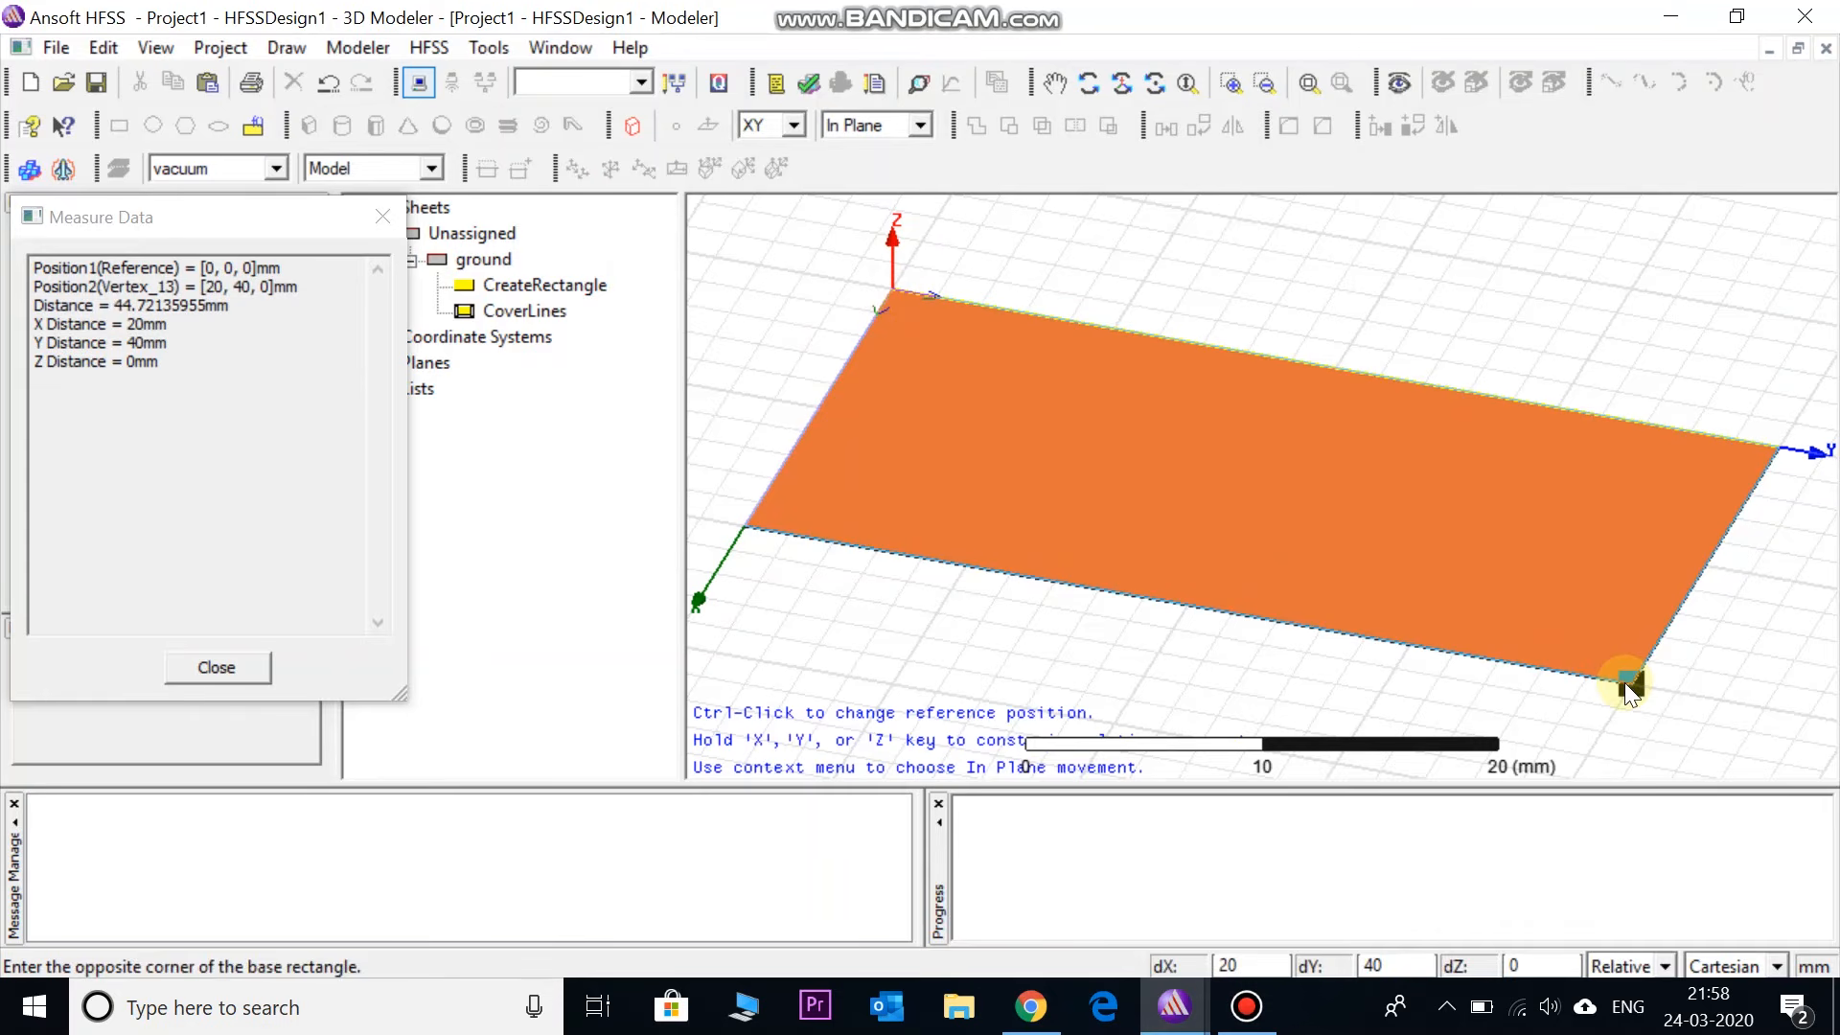
left_click(1626, 684)
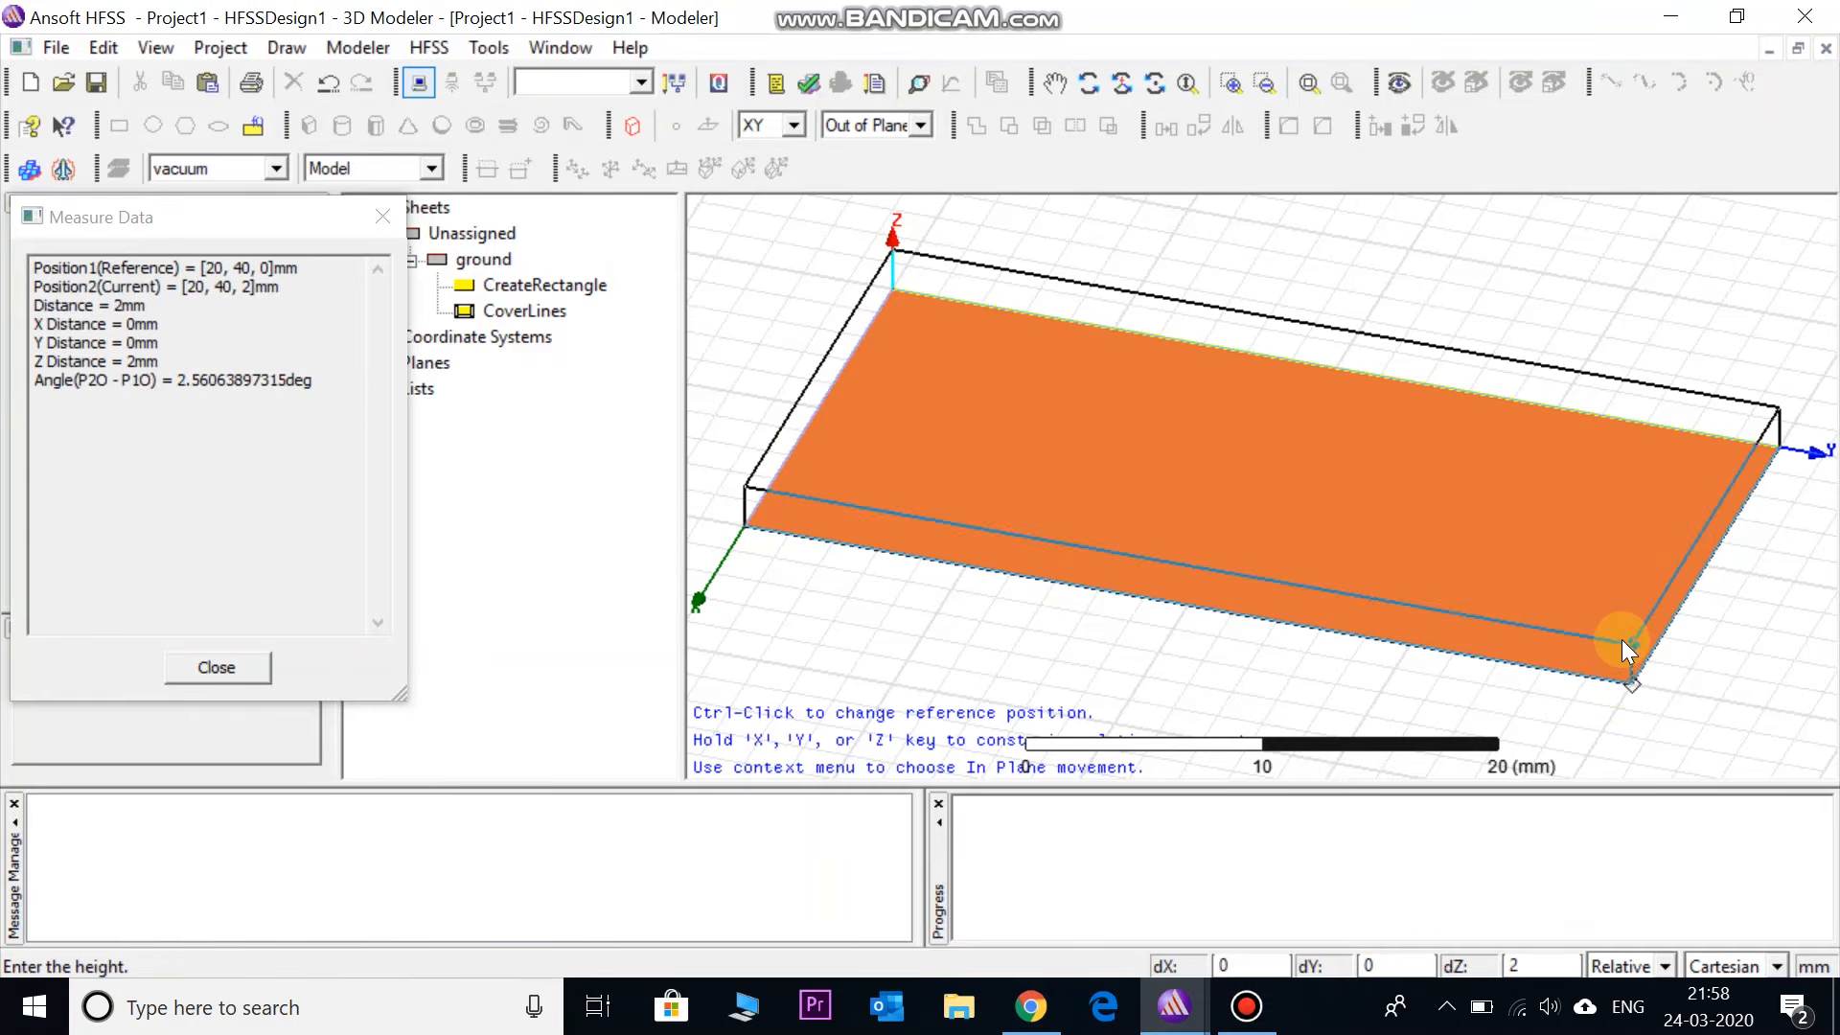
left_click(1621, 640)
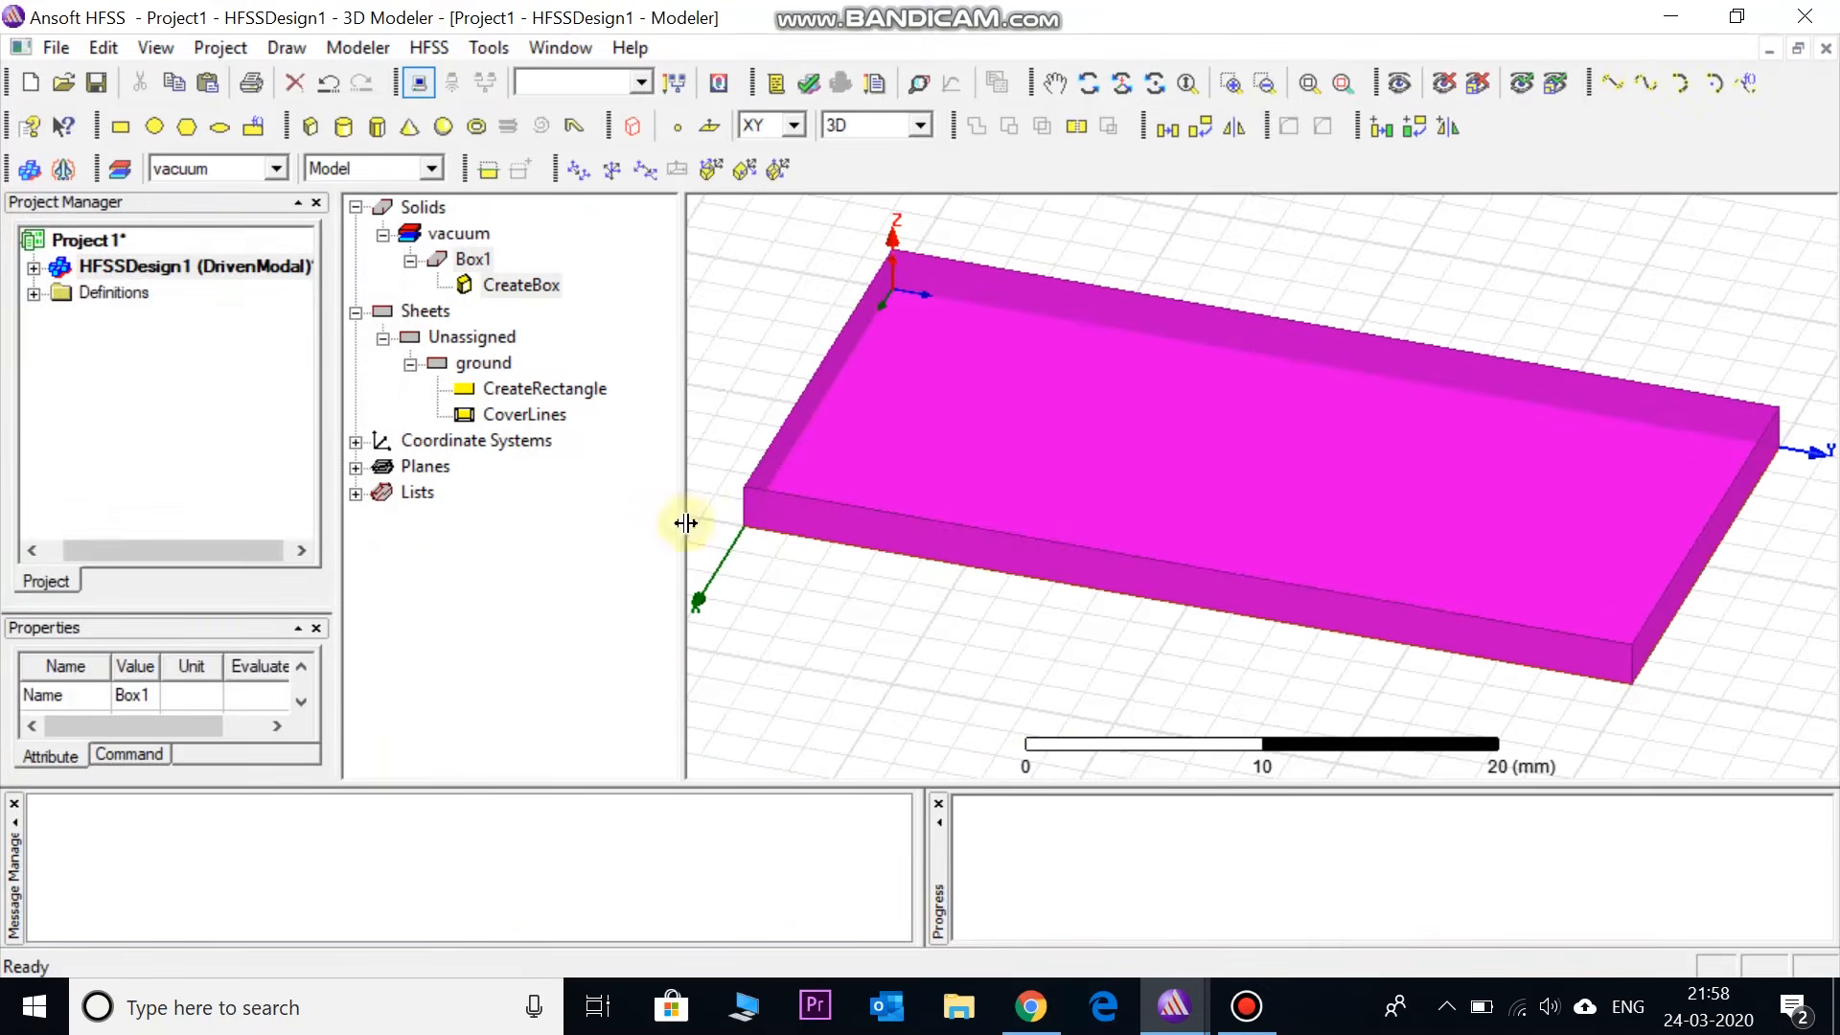
left_click_drag(687, 519, 756, 525)
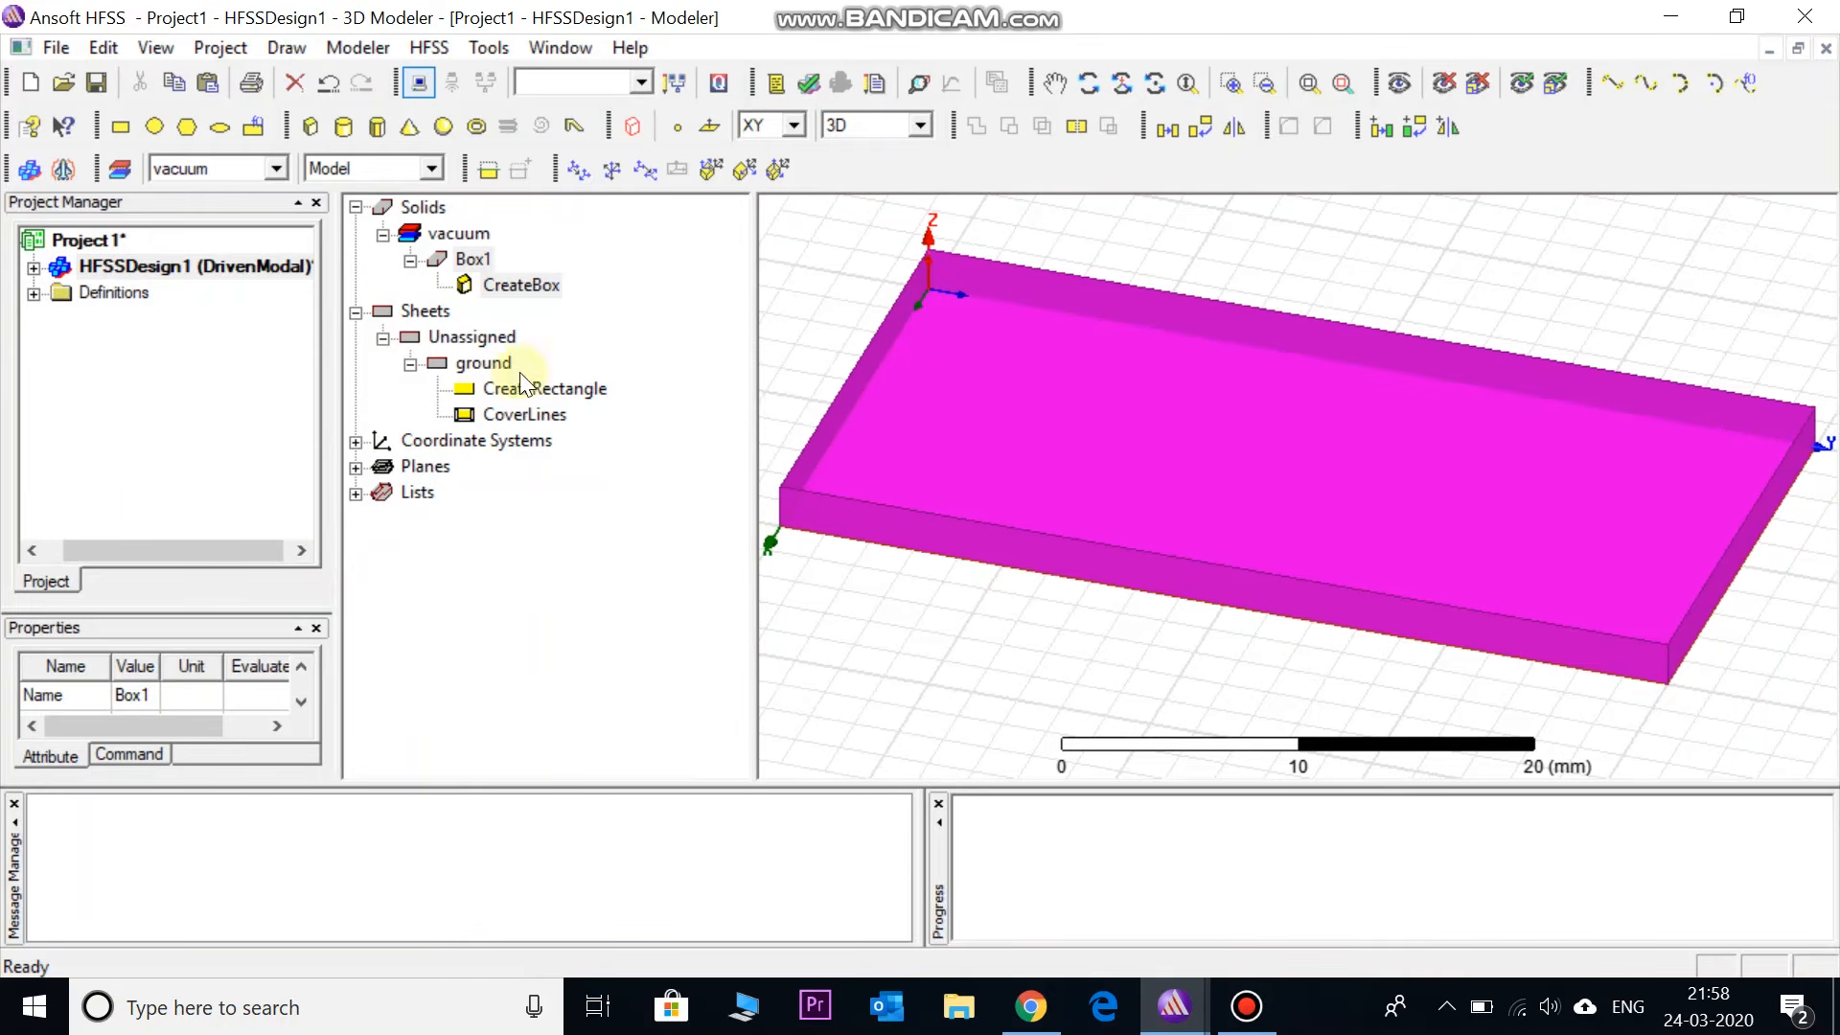
- Rename Box1 to 'substrate' and assign it FR4_epoxy from the materials library
double_click(470, 260)
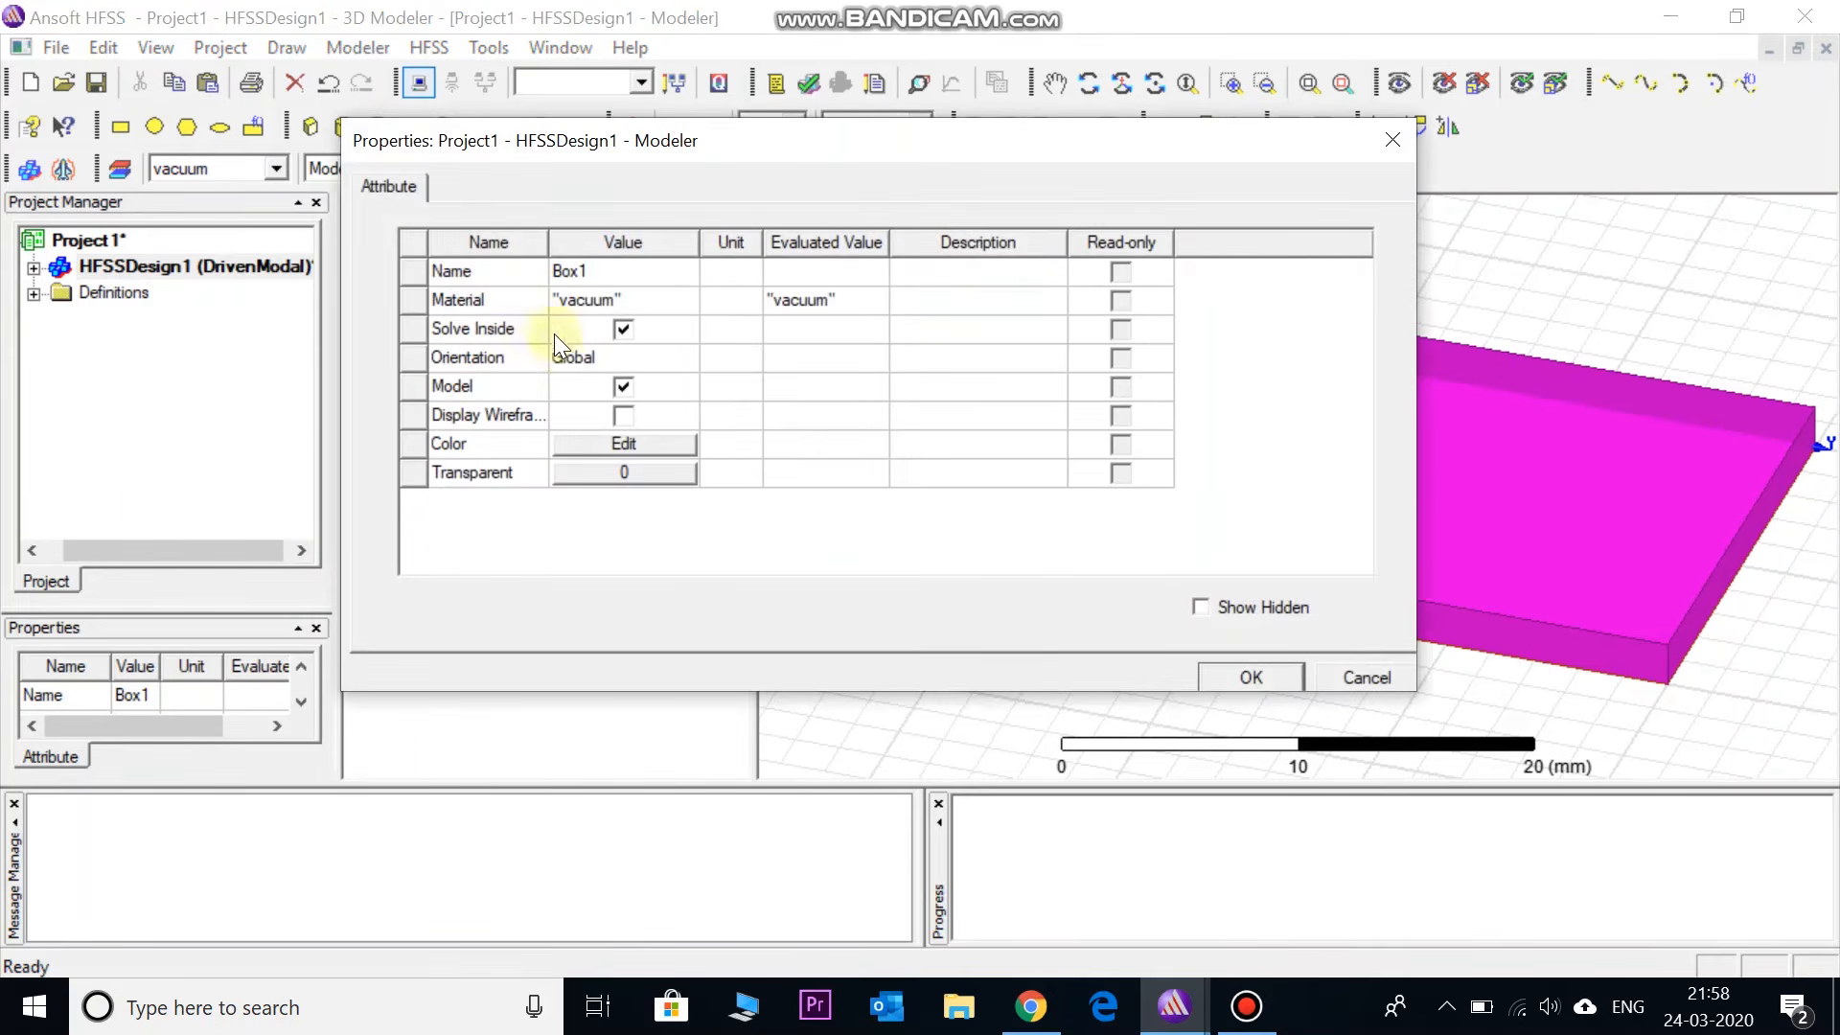
left_click(595, 273)
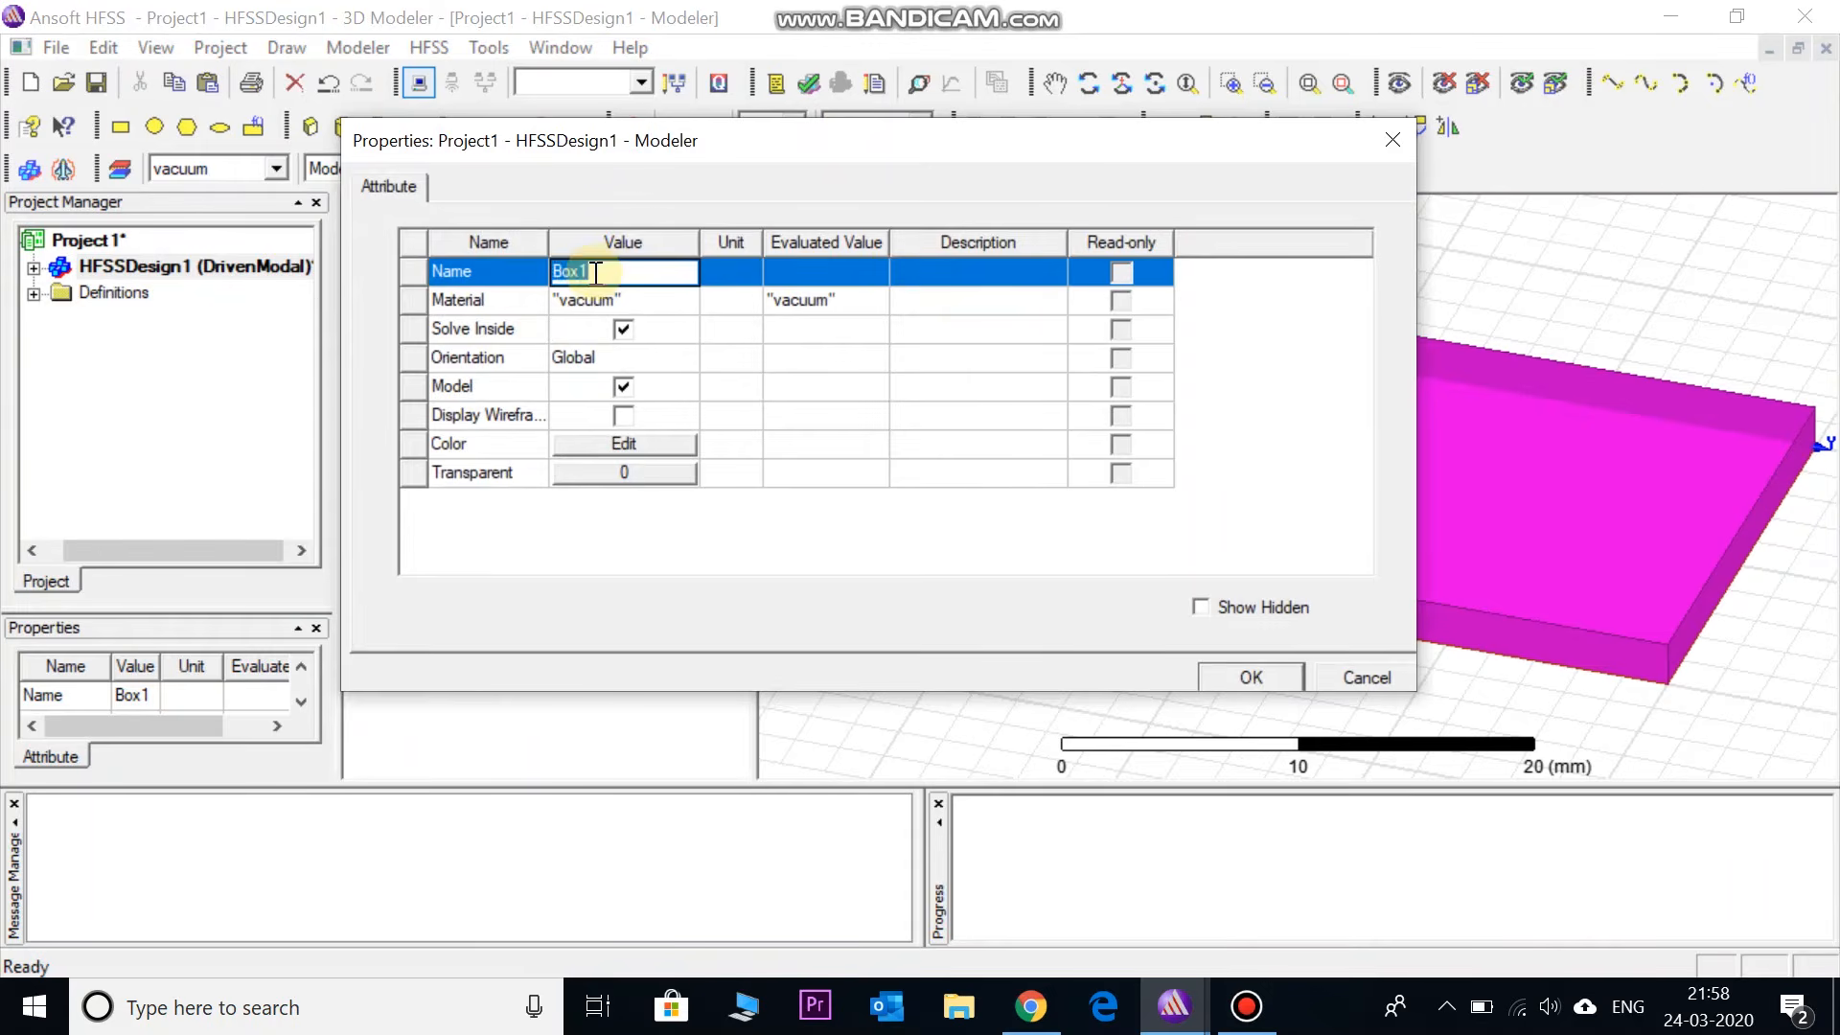
type("subs")
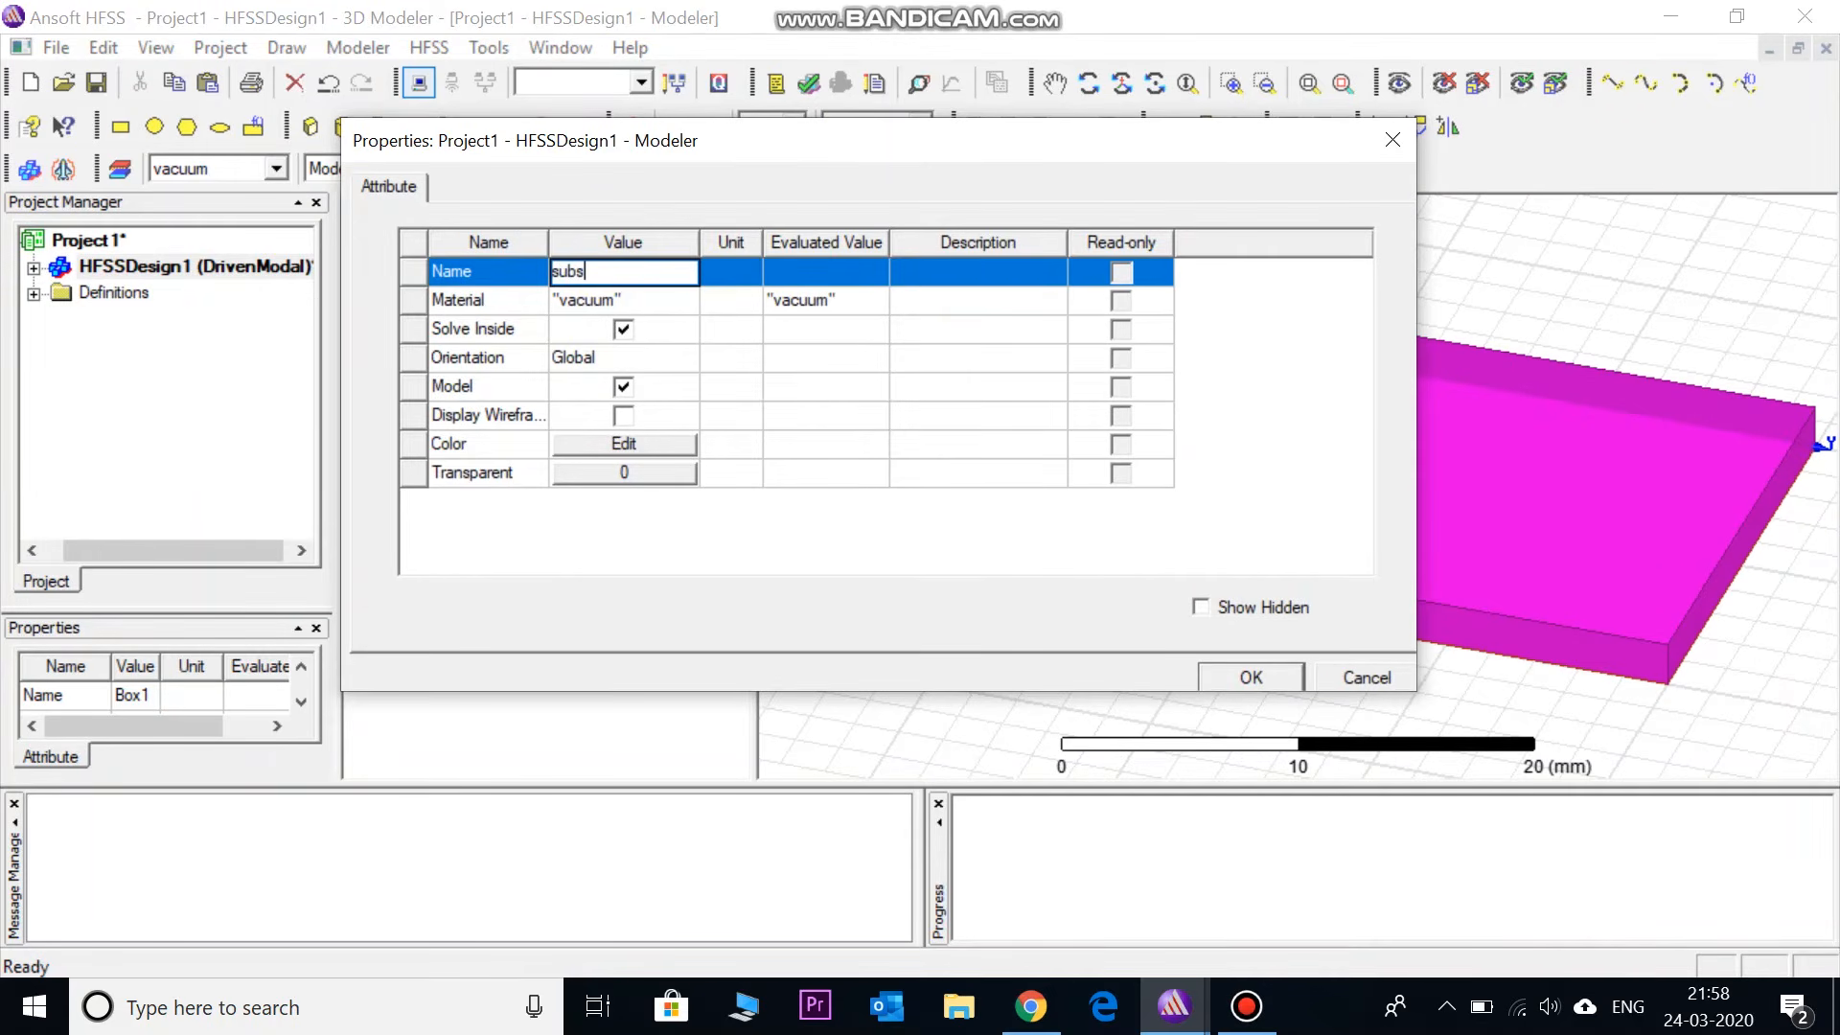
type("trate")
left_click(578, 302)
left_click(578, 302)
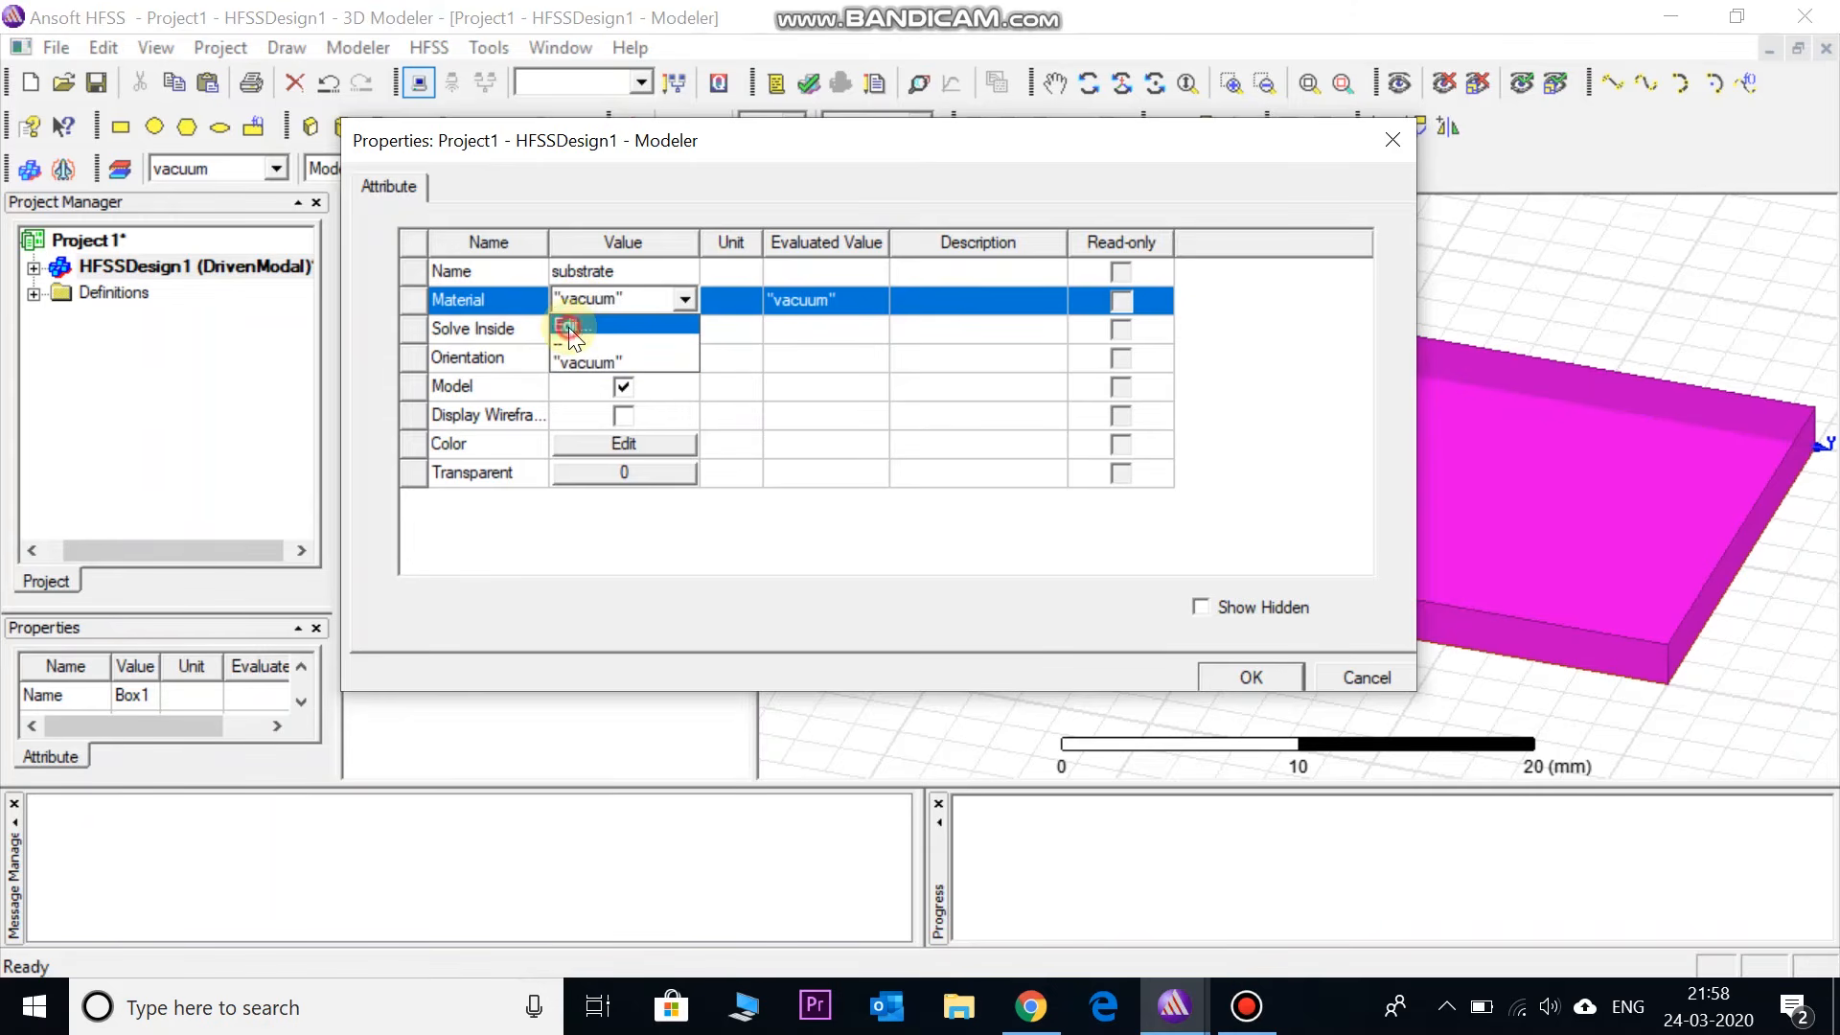
left_click(567, 326)
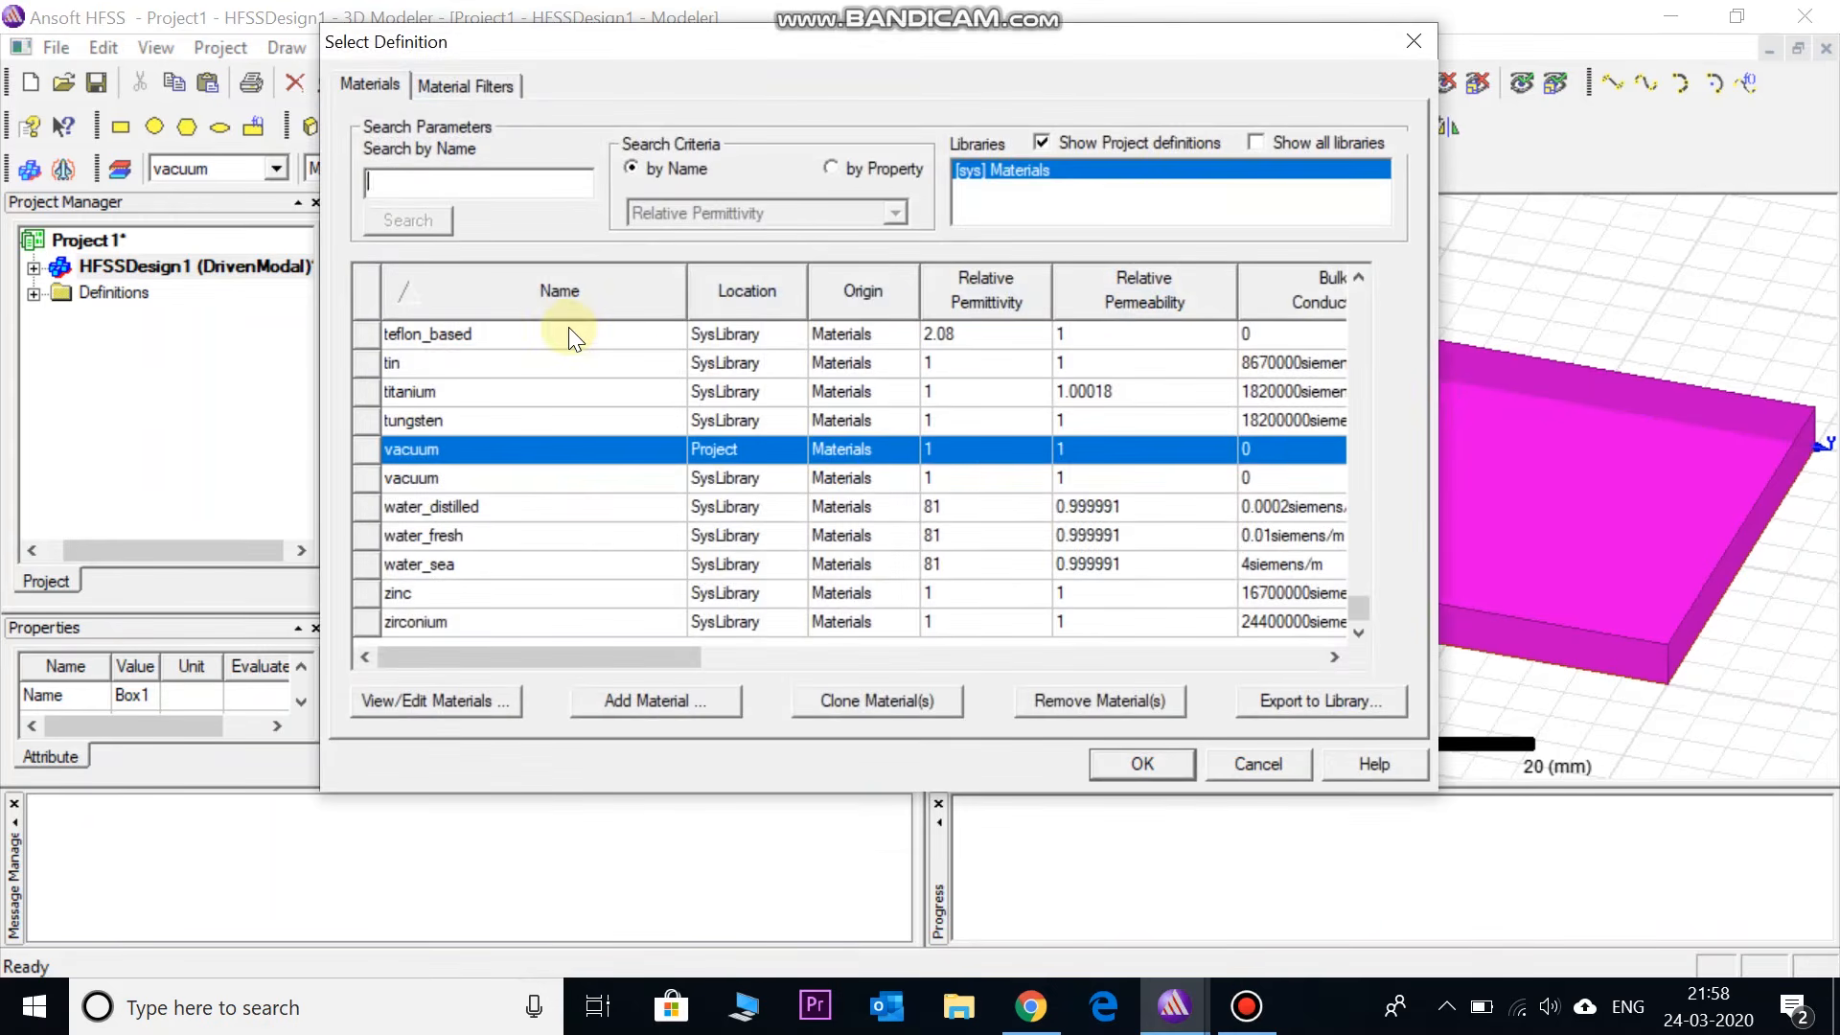
type("fr4")
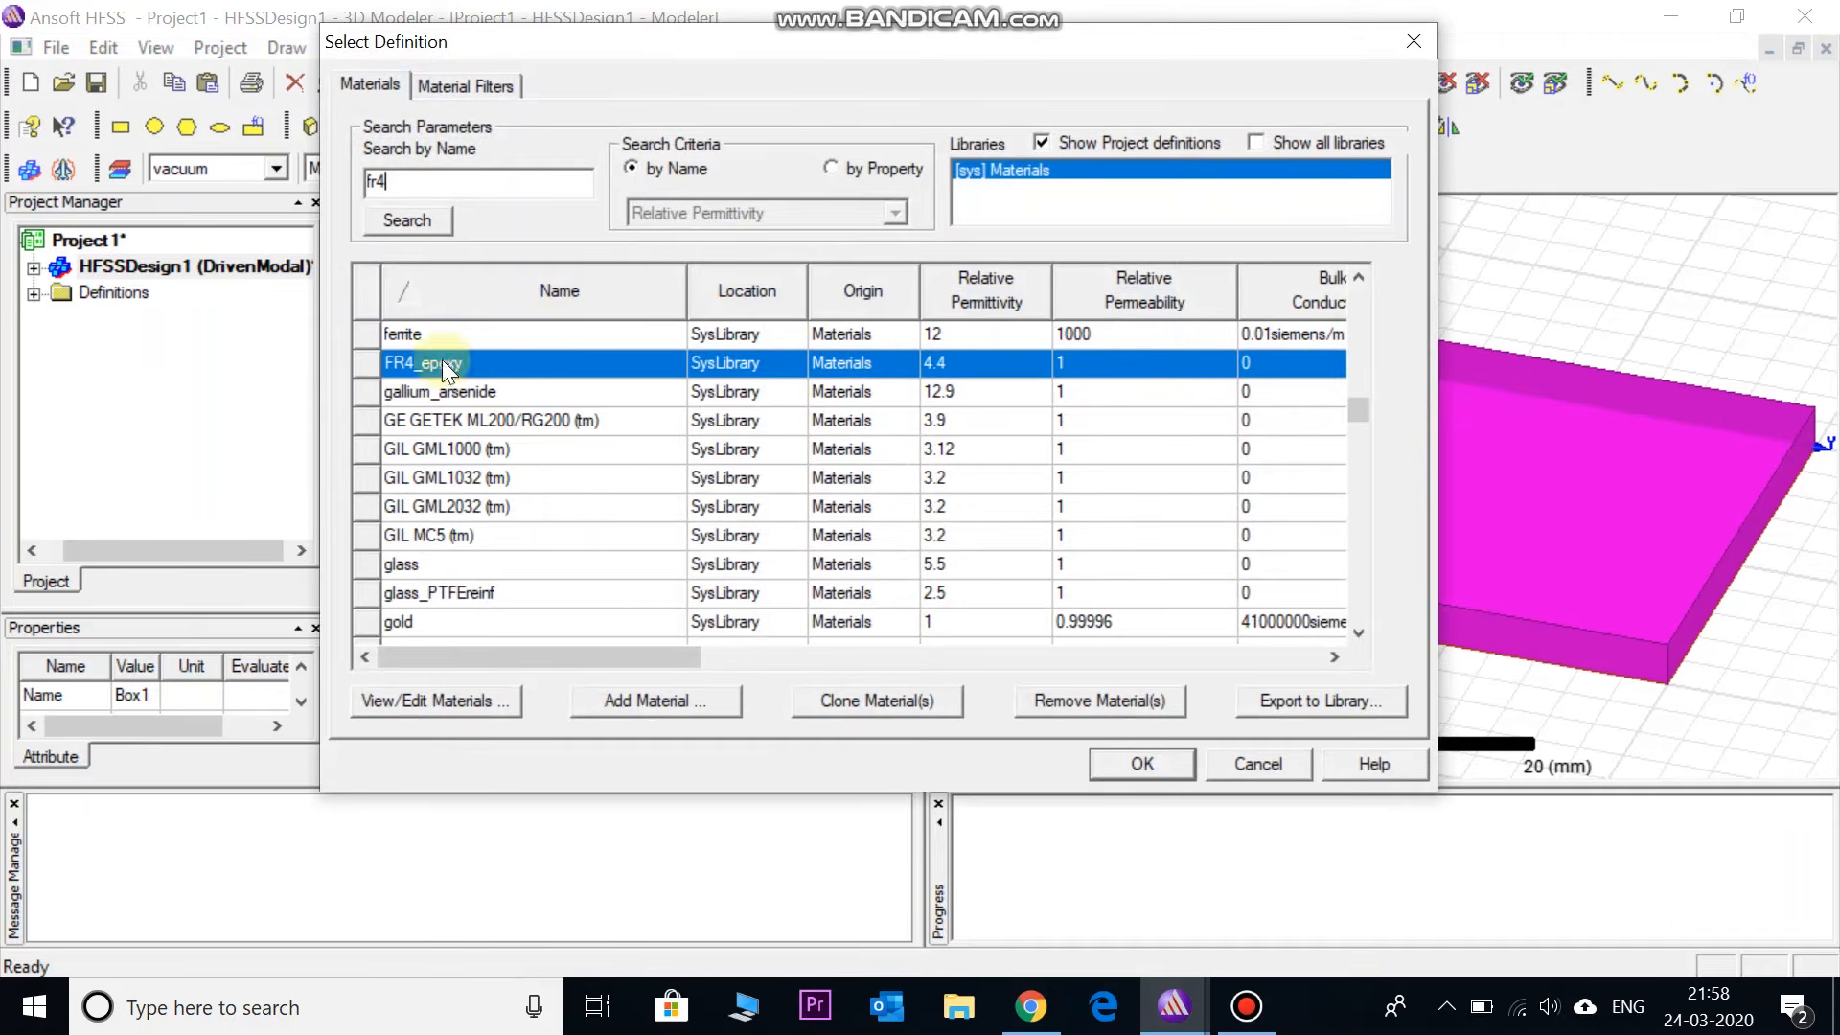
left_click(1140, 764)
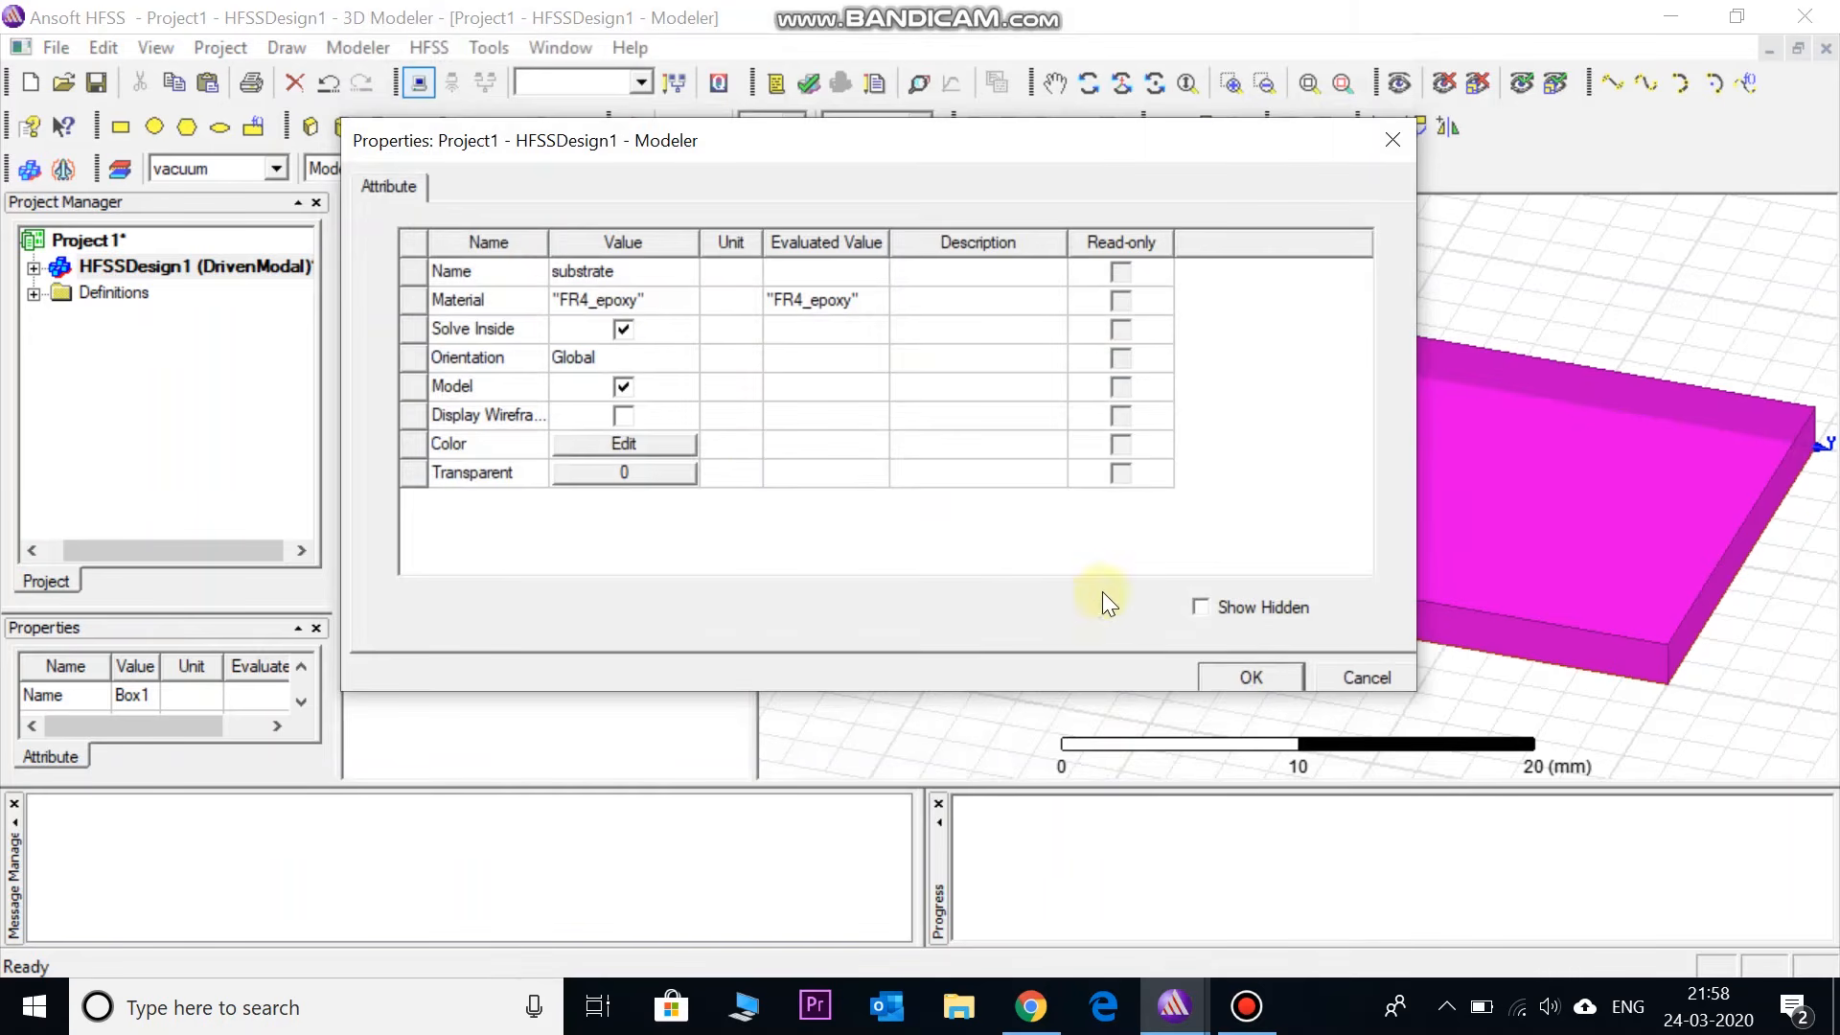
left_click(1250, 678)
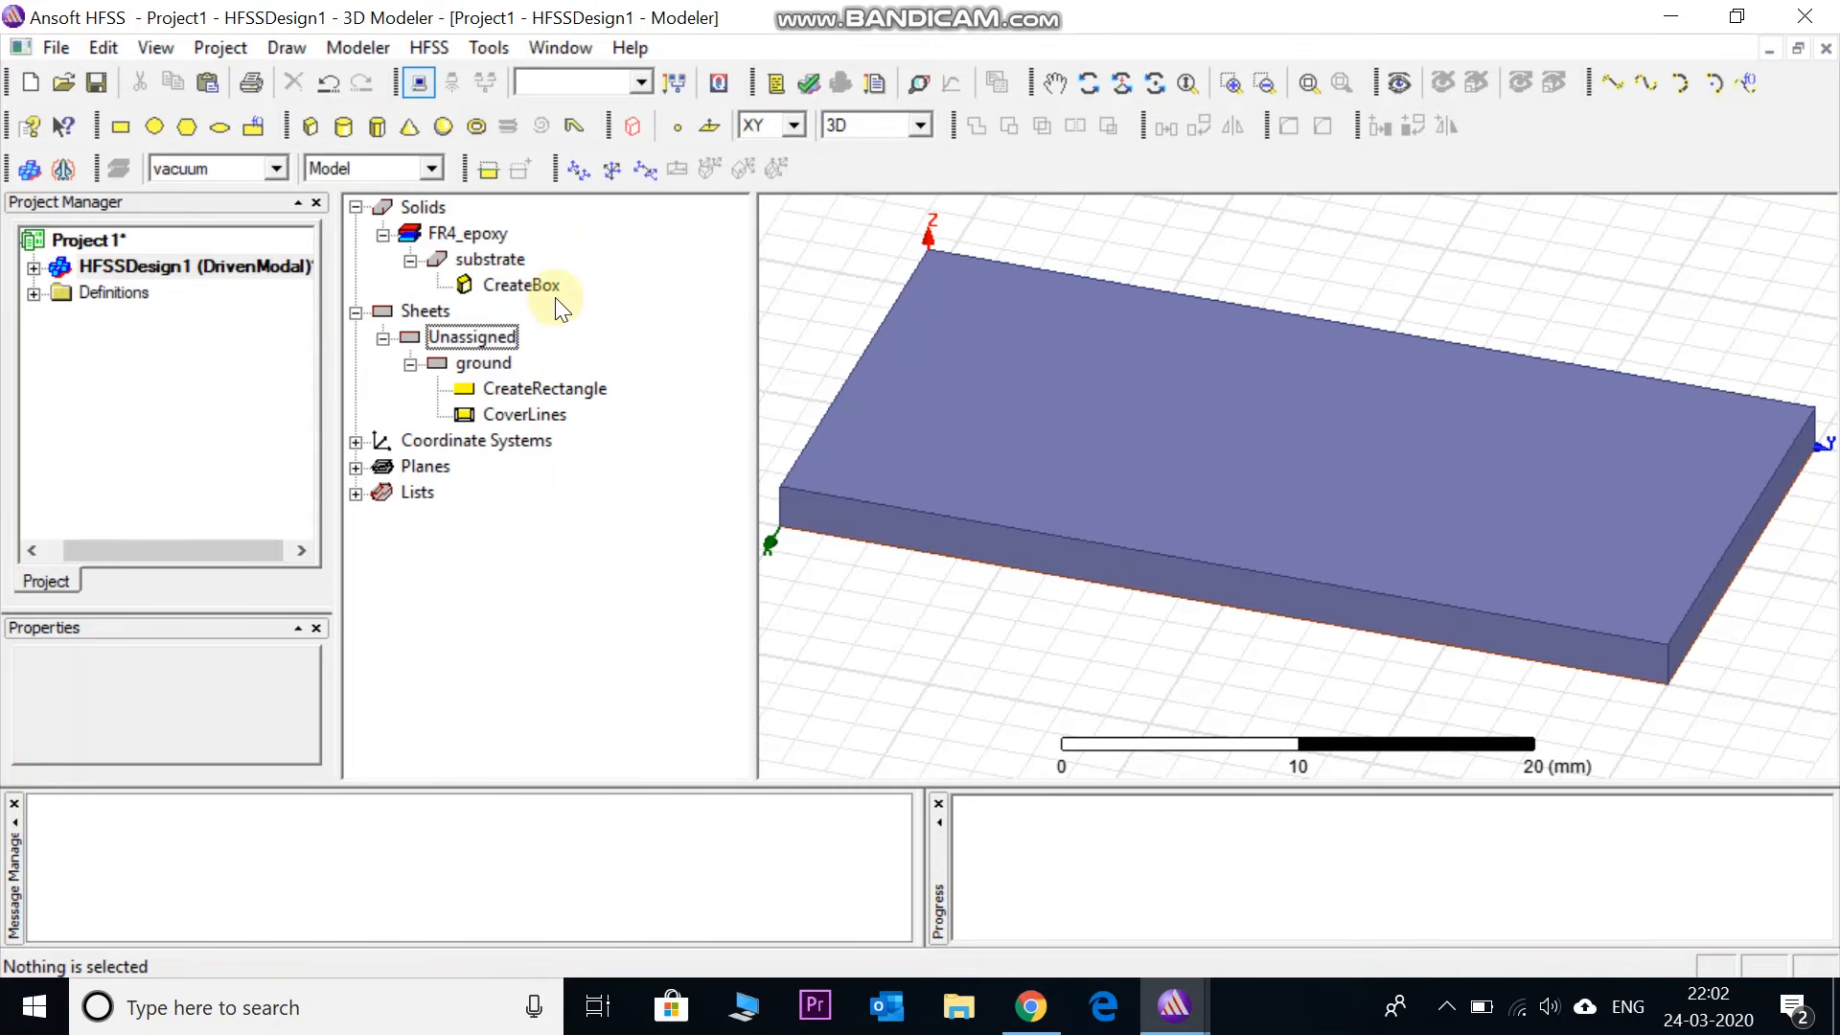
- Change the substrate box's ZSize from 2 mm to 1.6 mm
double_click(541, 287)
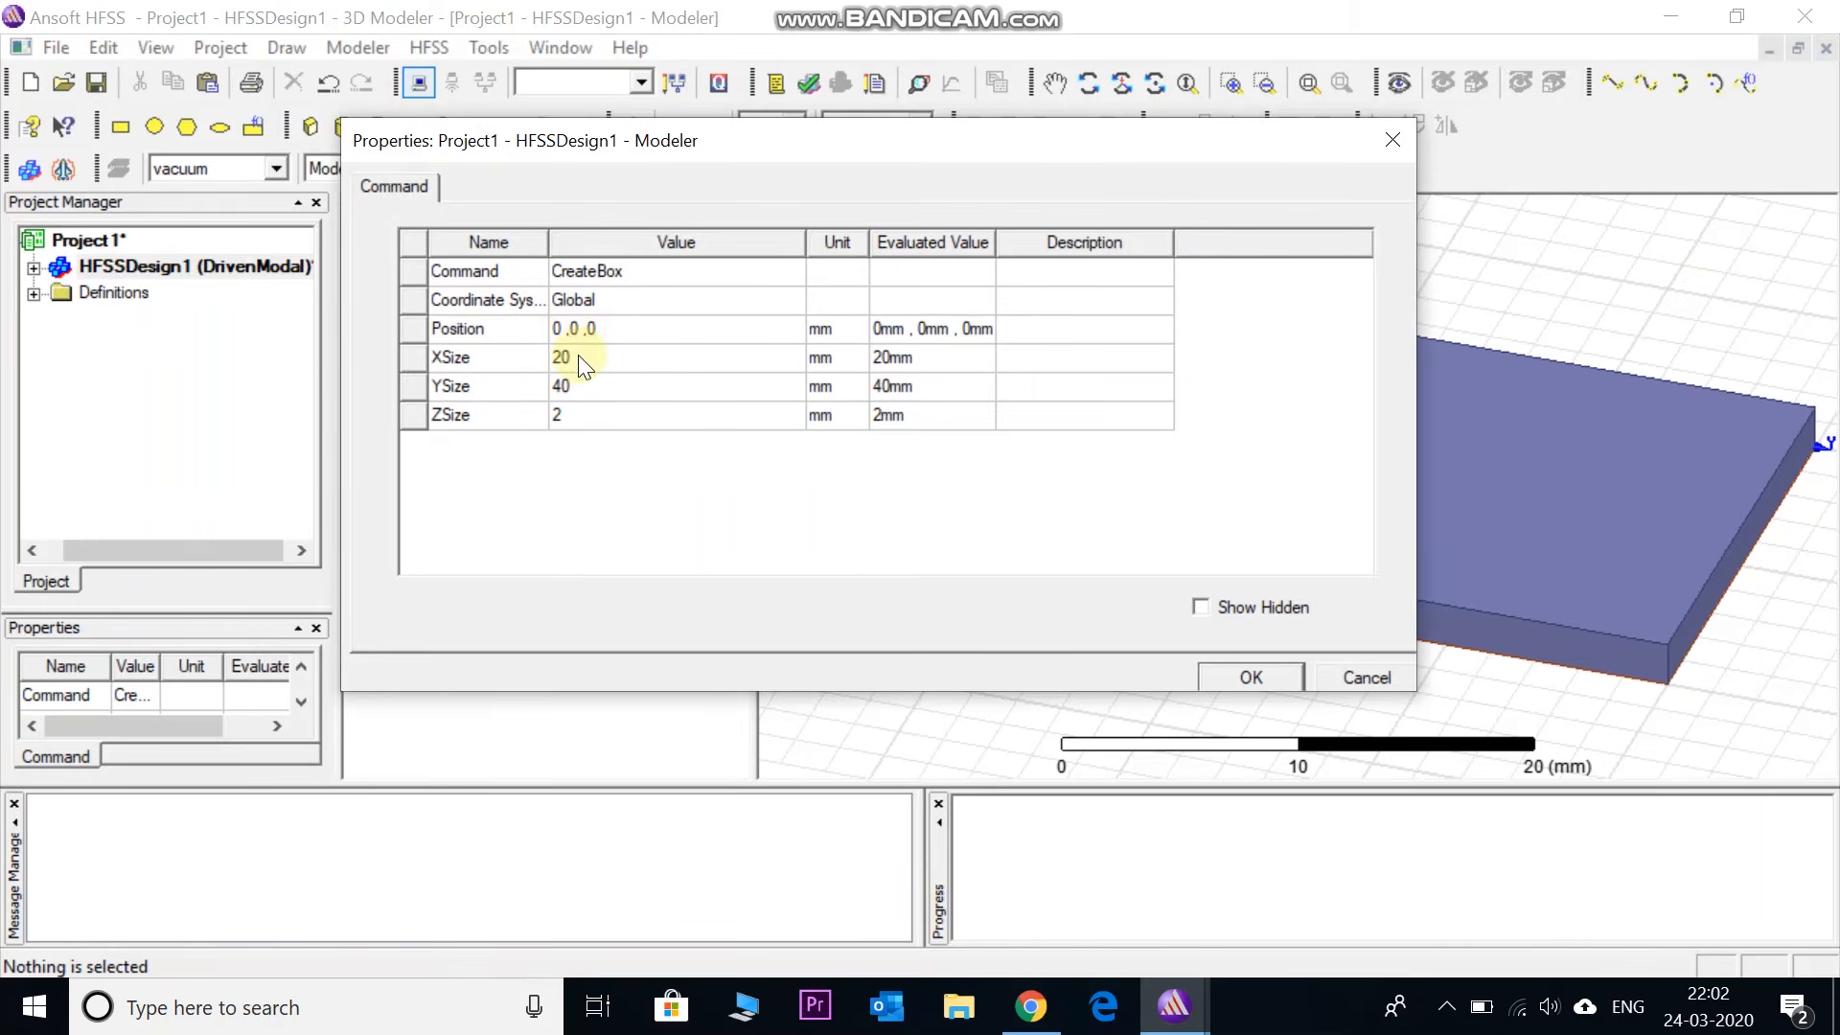
left_click(567, 415)
left_click(565, 414)
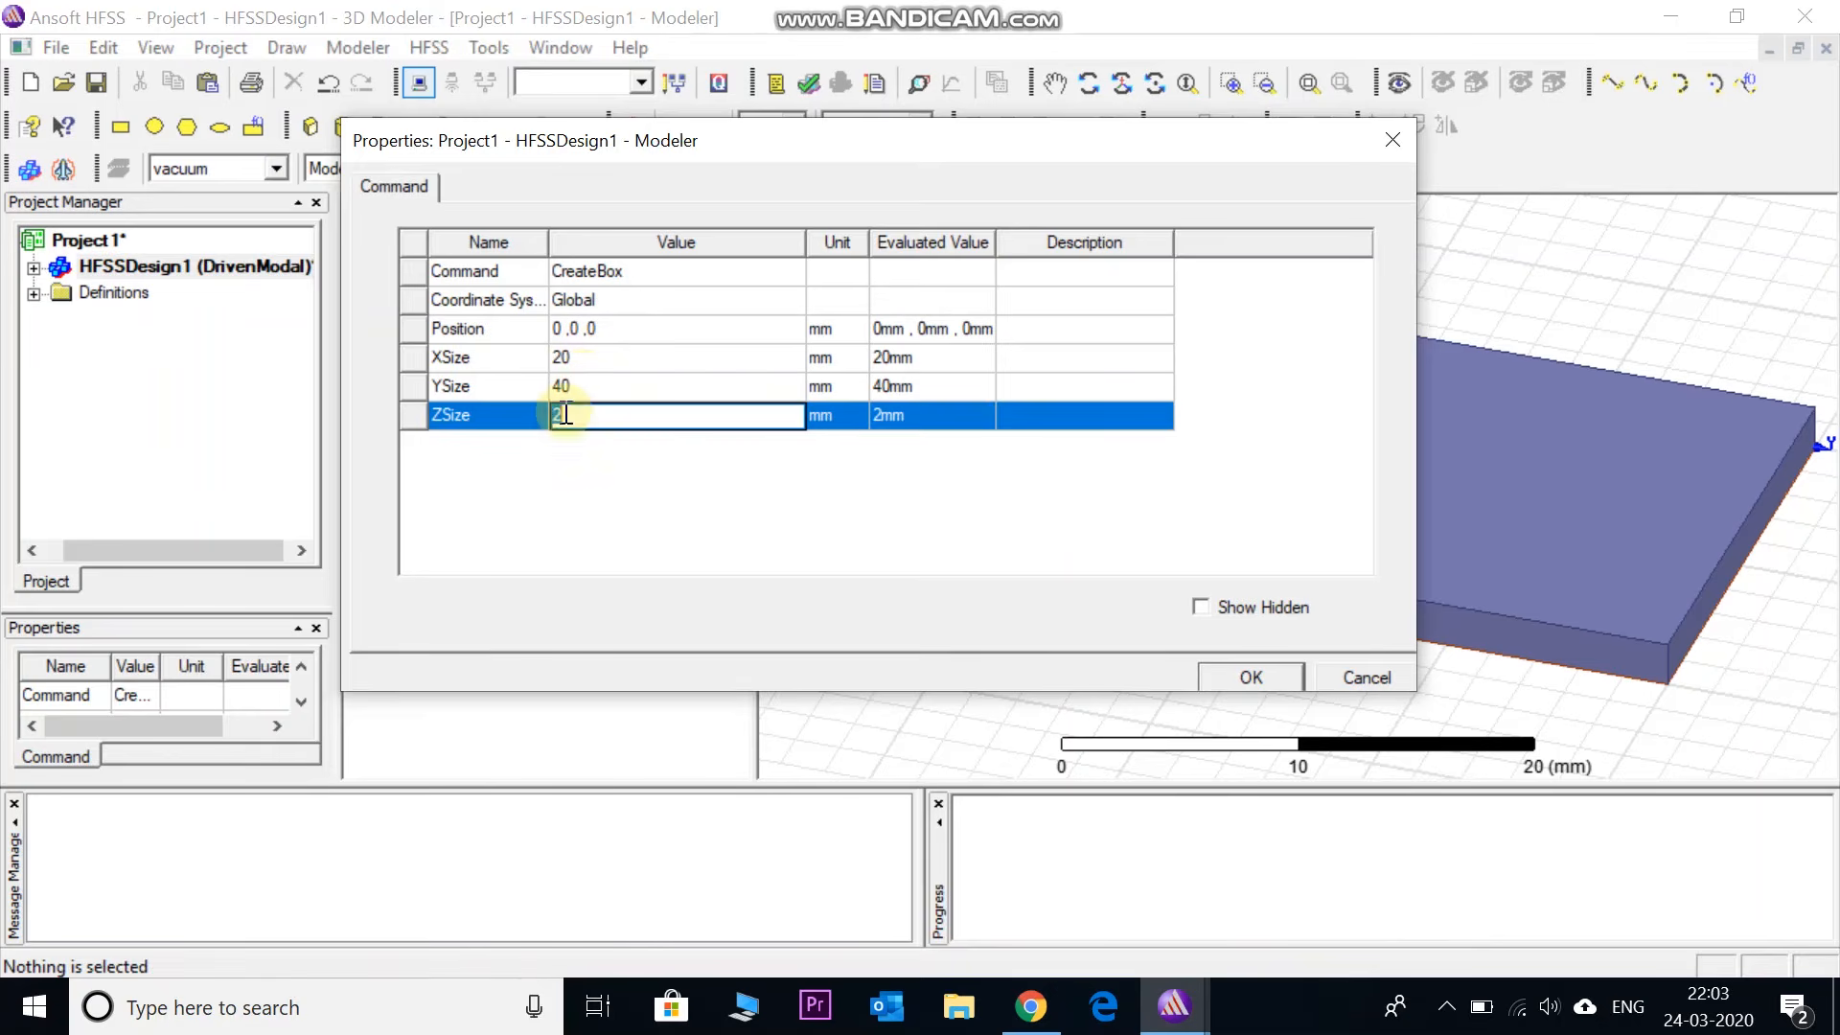
type("1.6")
left_click(1222, 675)
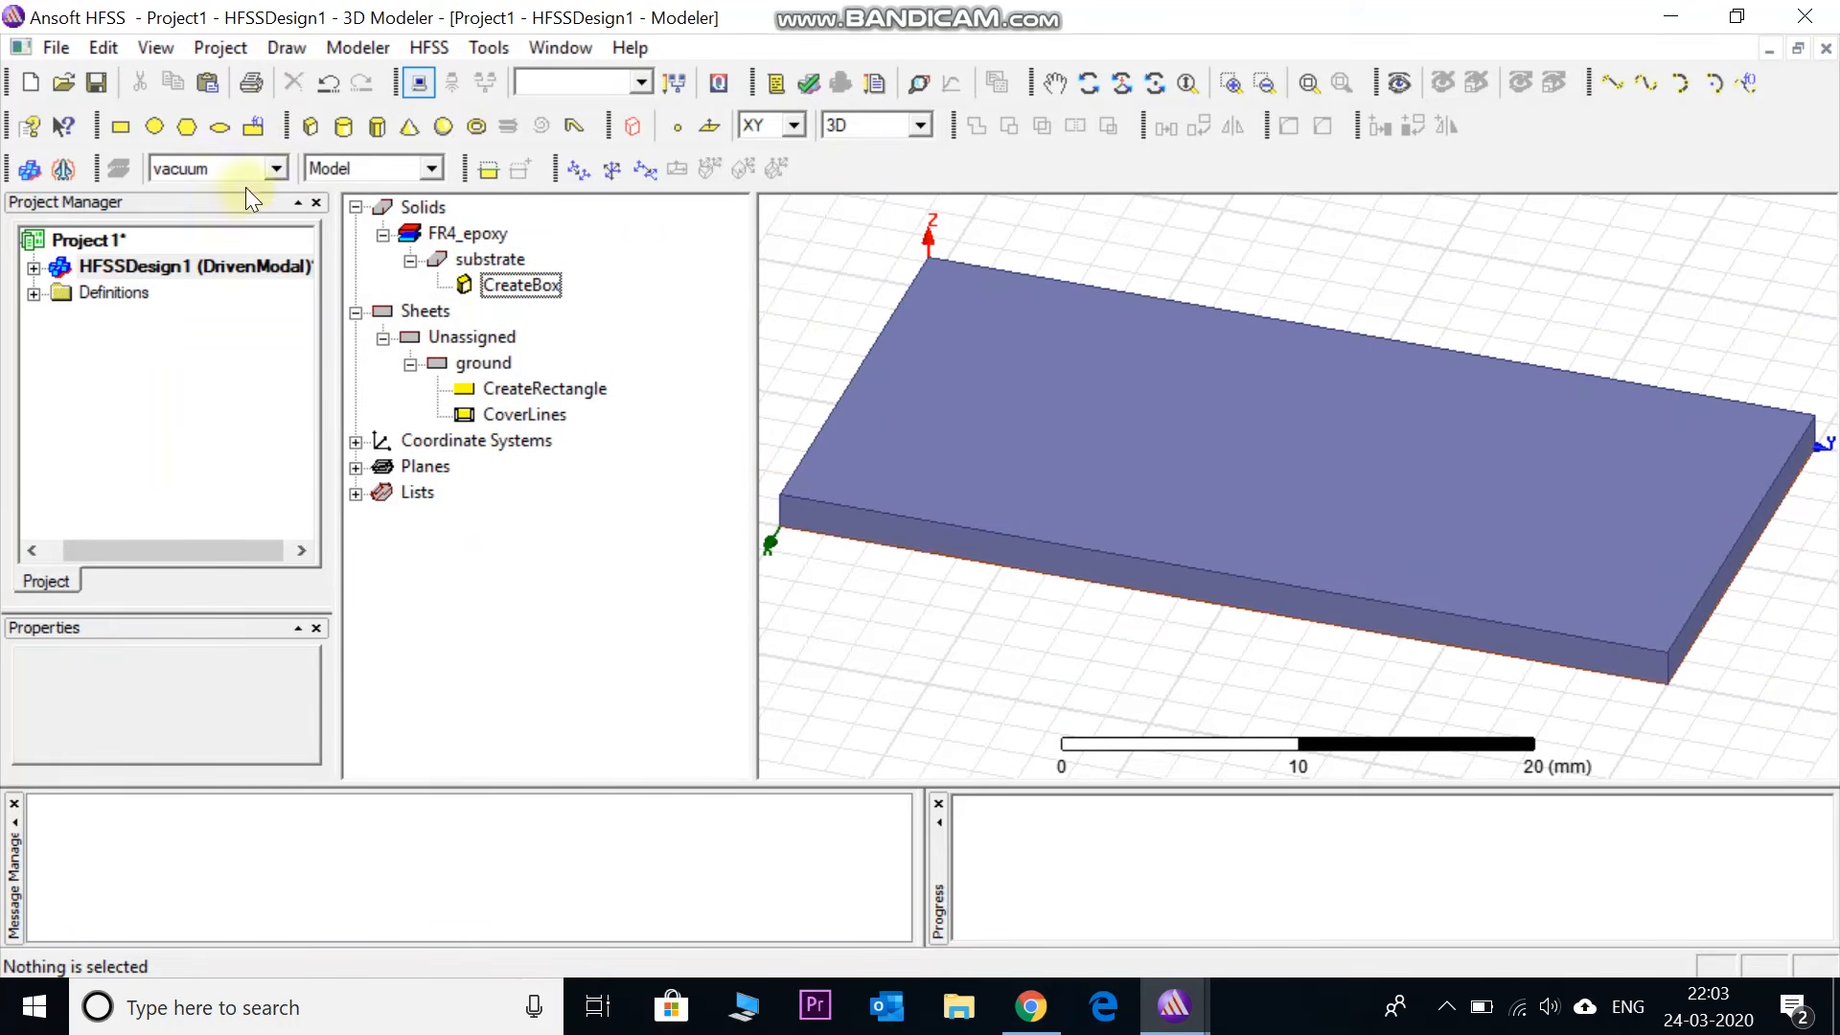
- Draw a rectangle across the substrate starting at 4, -2, 0
left_click(117, 125)
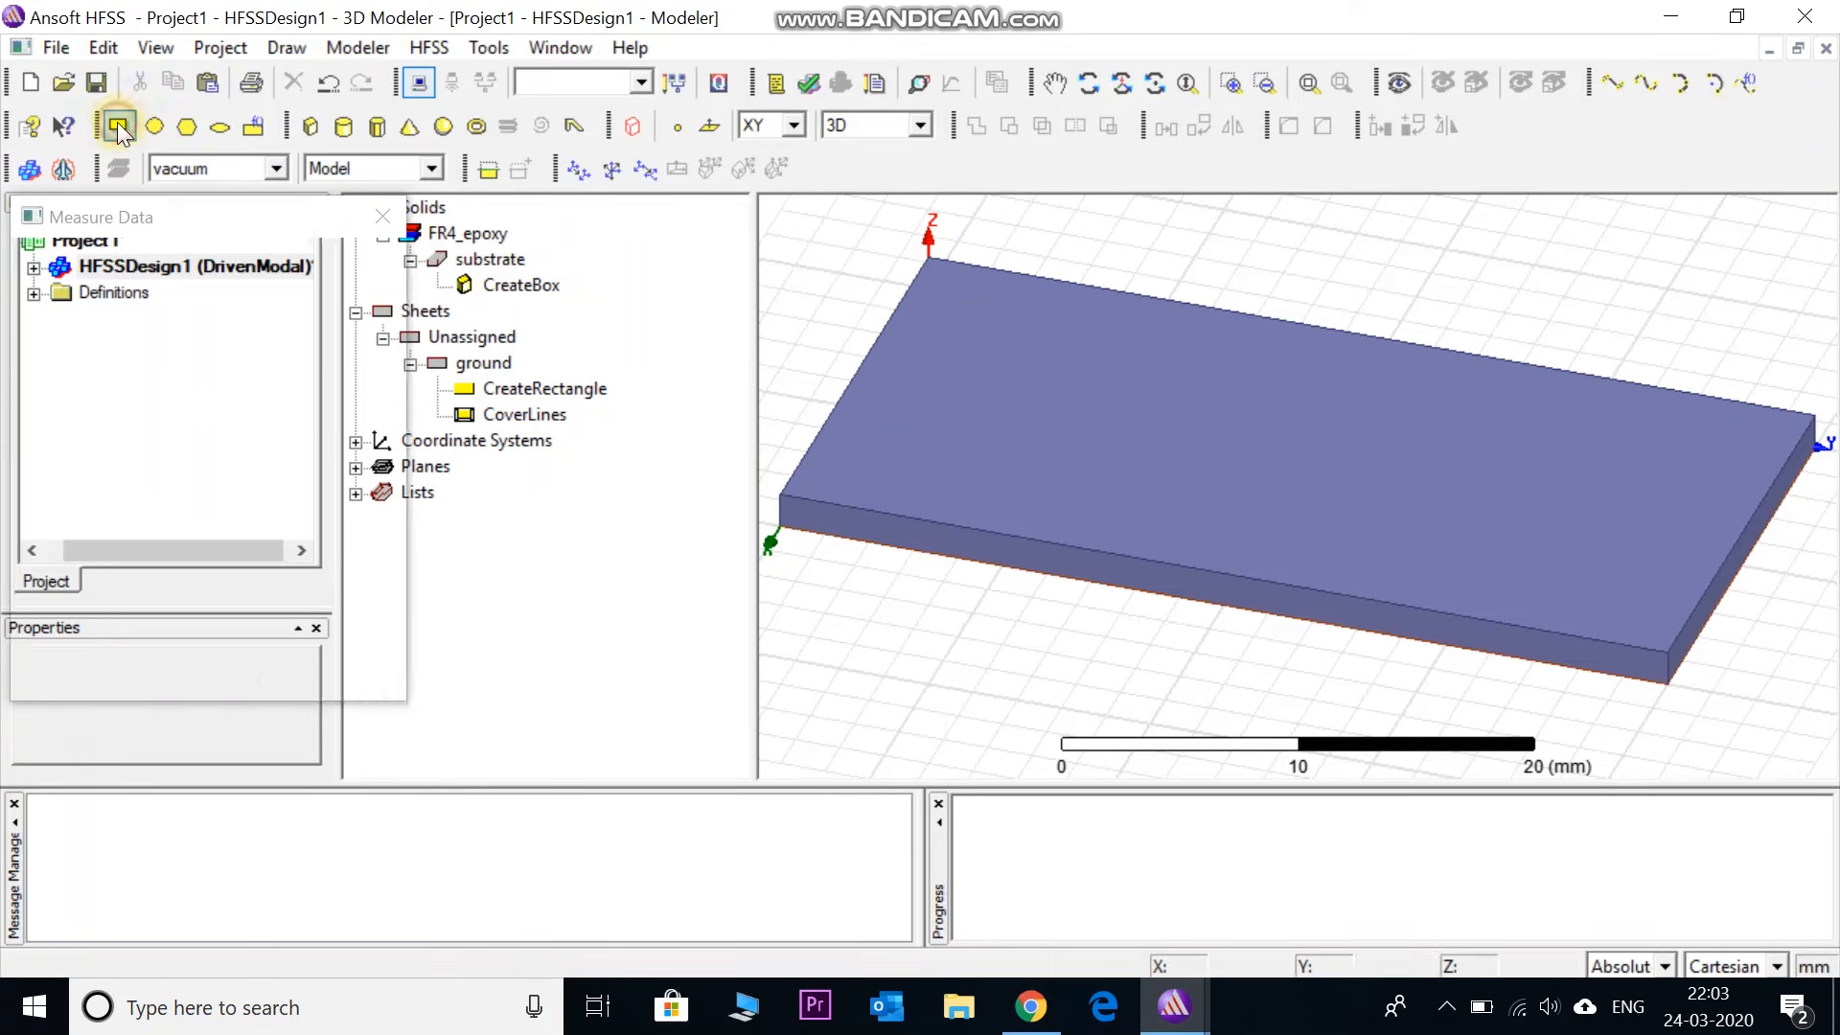
left_click(866, 332)
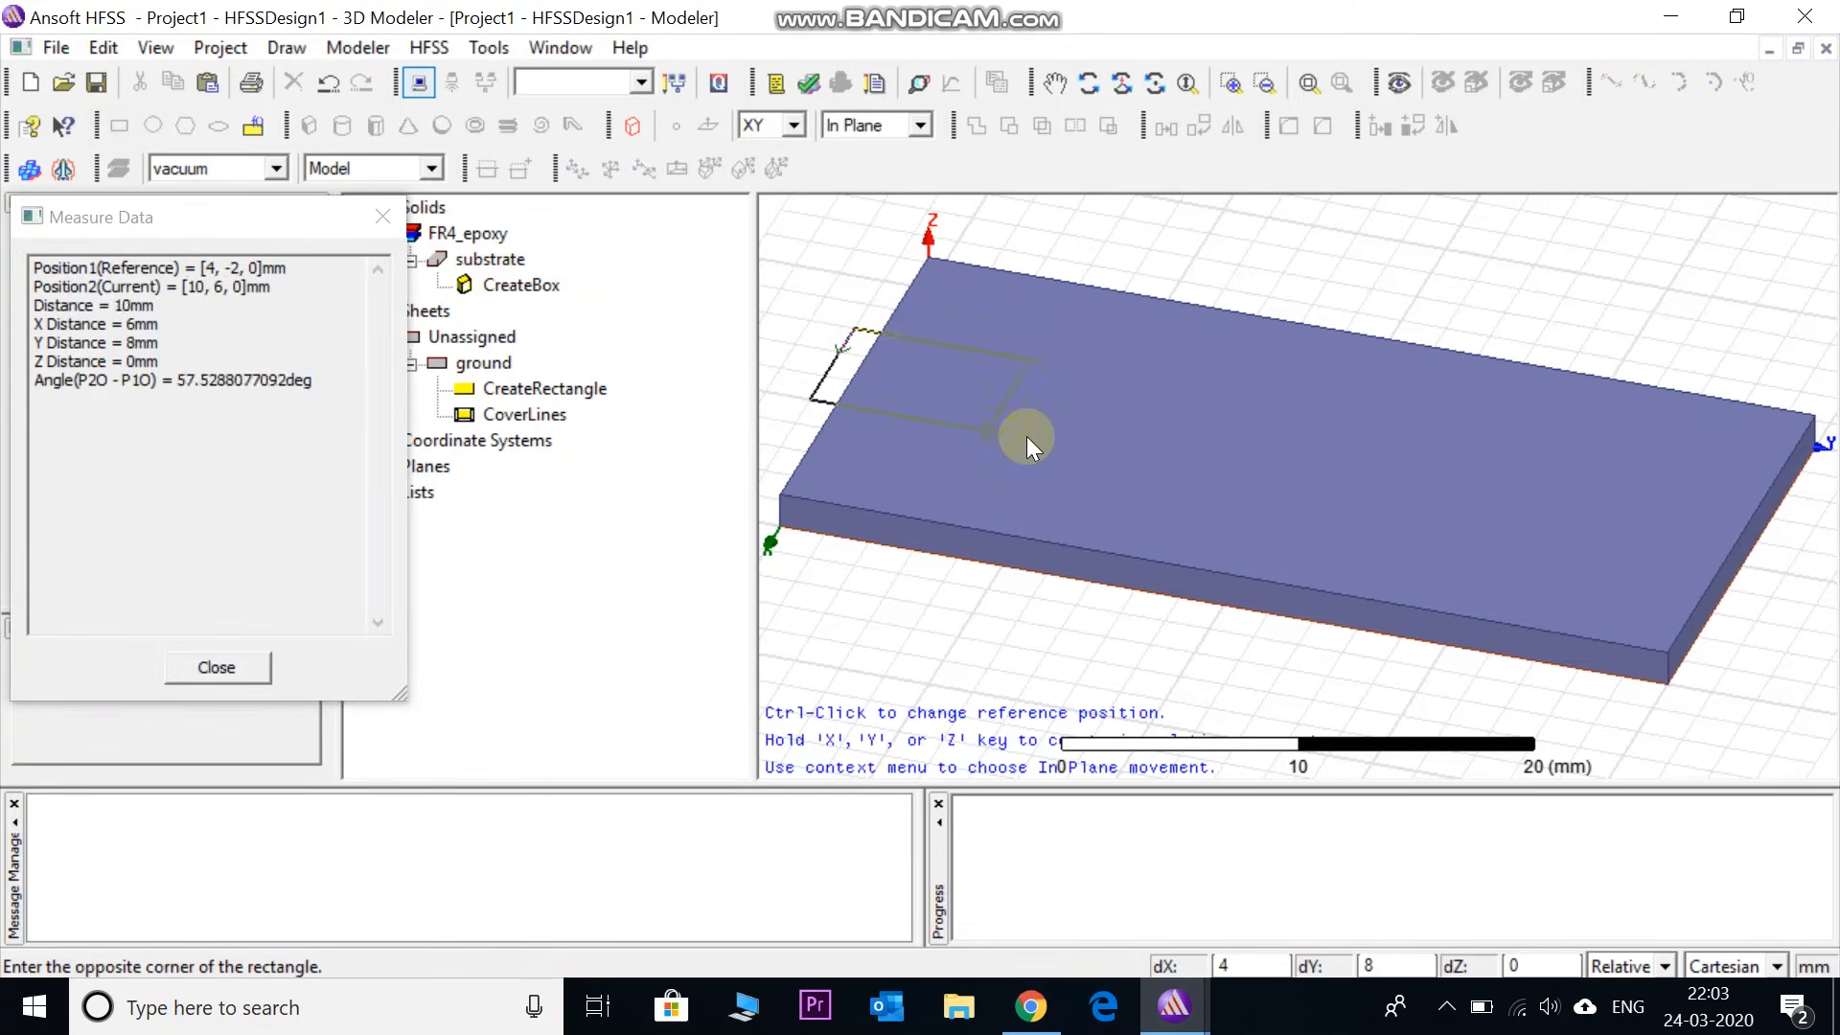
left_click(1728, 562)
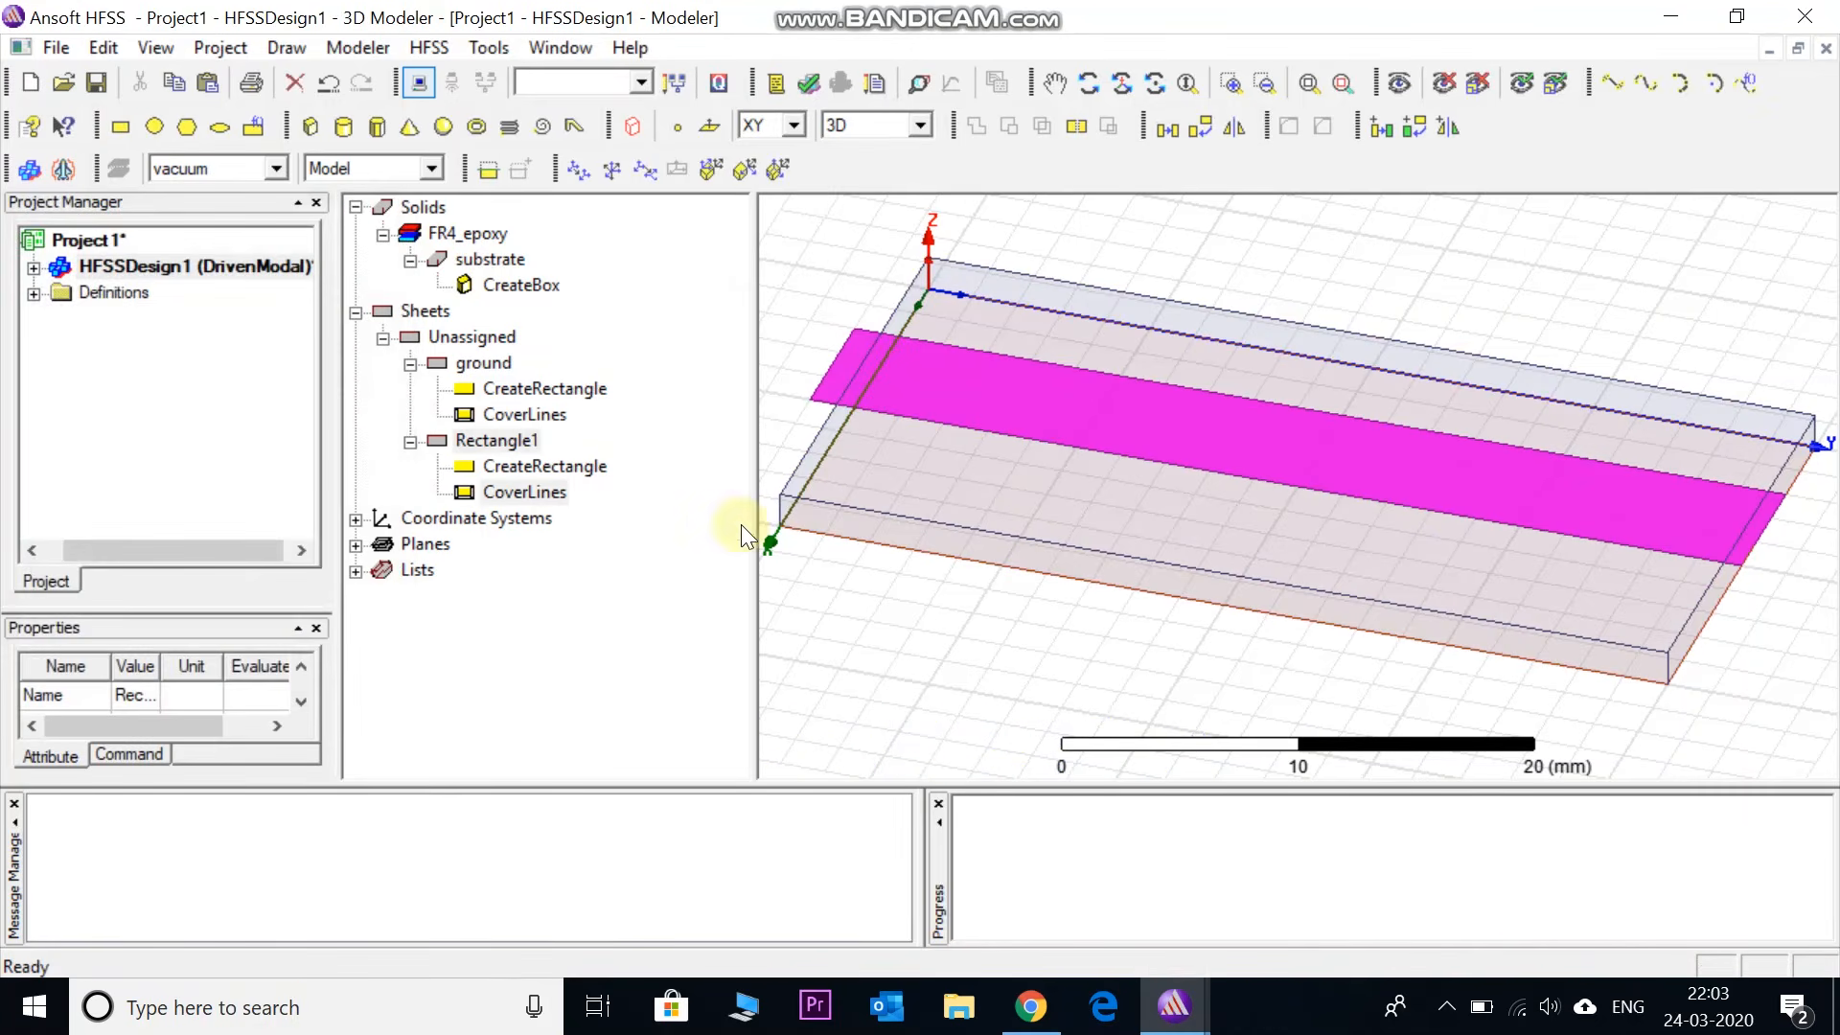
- Rename the new rectangle 'line', colour it orange, and expand its history
double_click(481, 440)
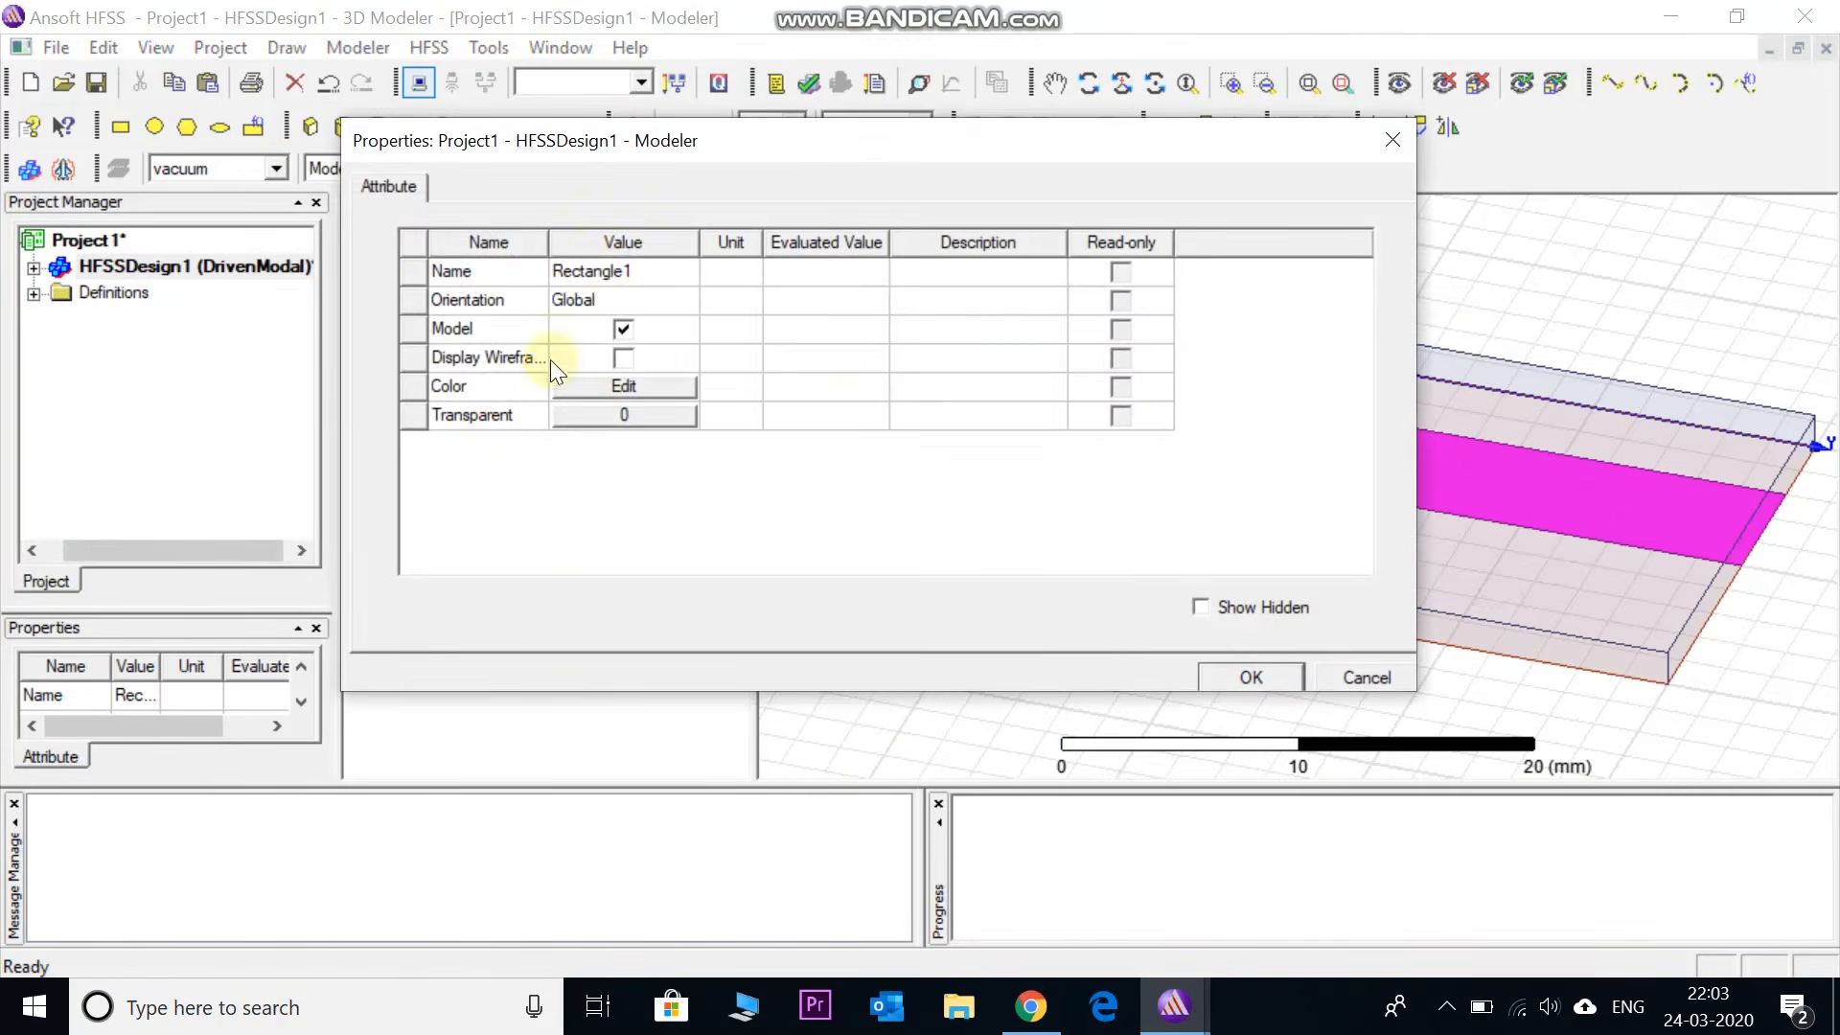
double_click(613, 276)
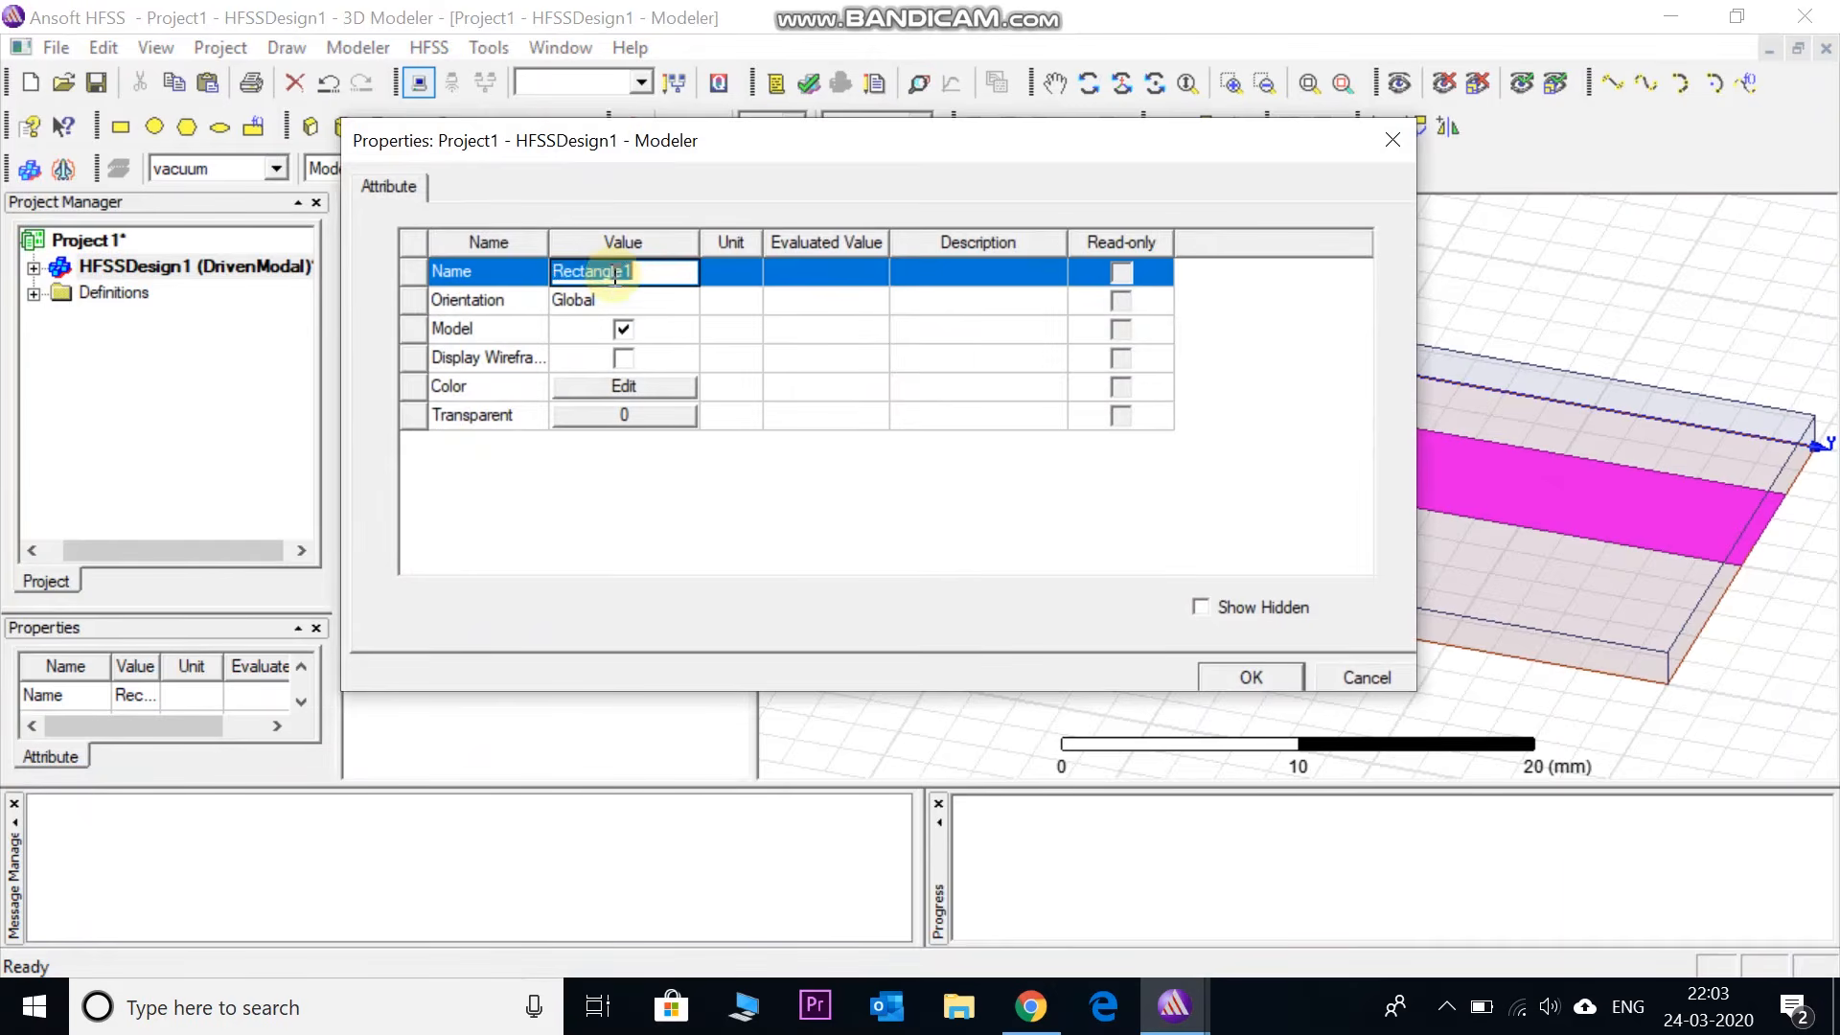
key("BackSpace")
type("line")
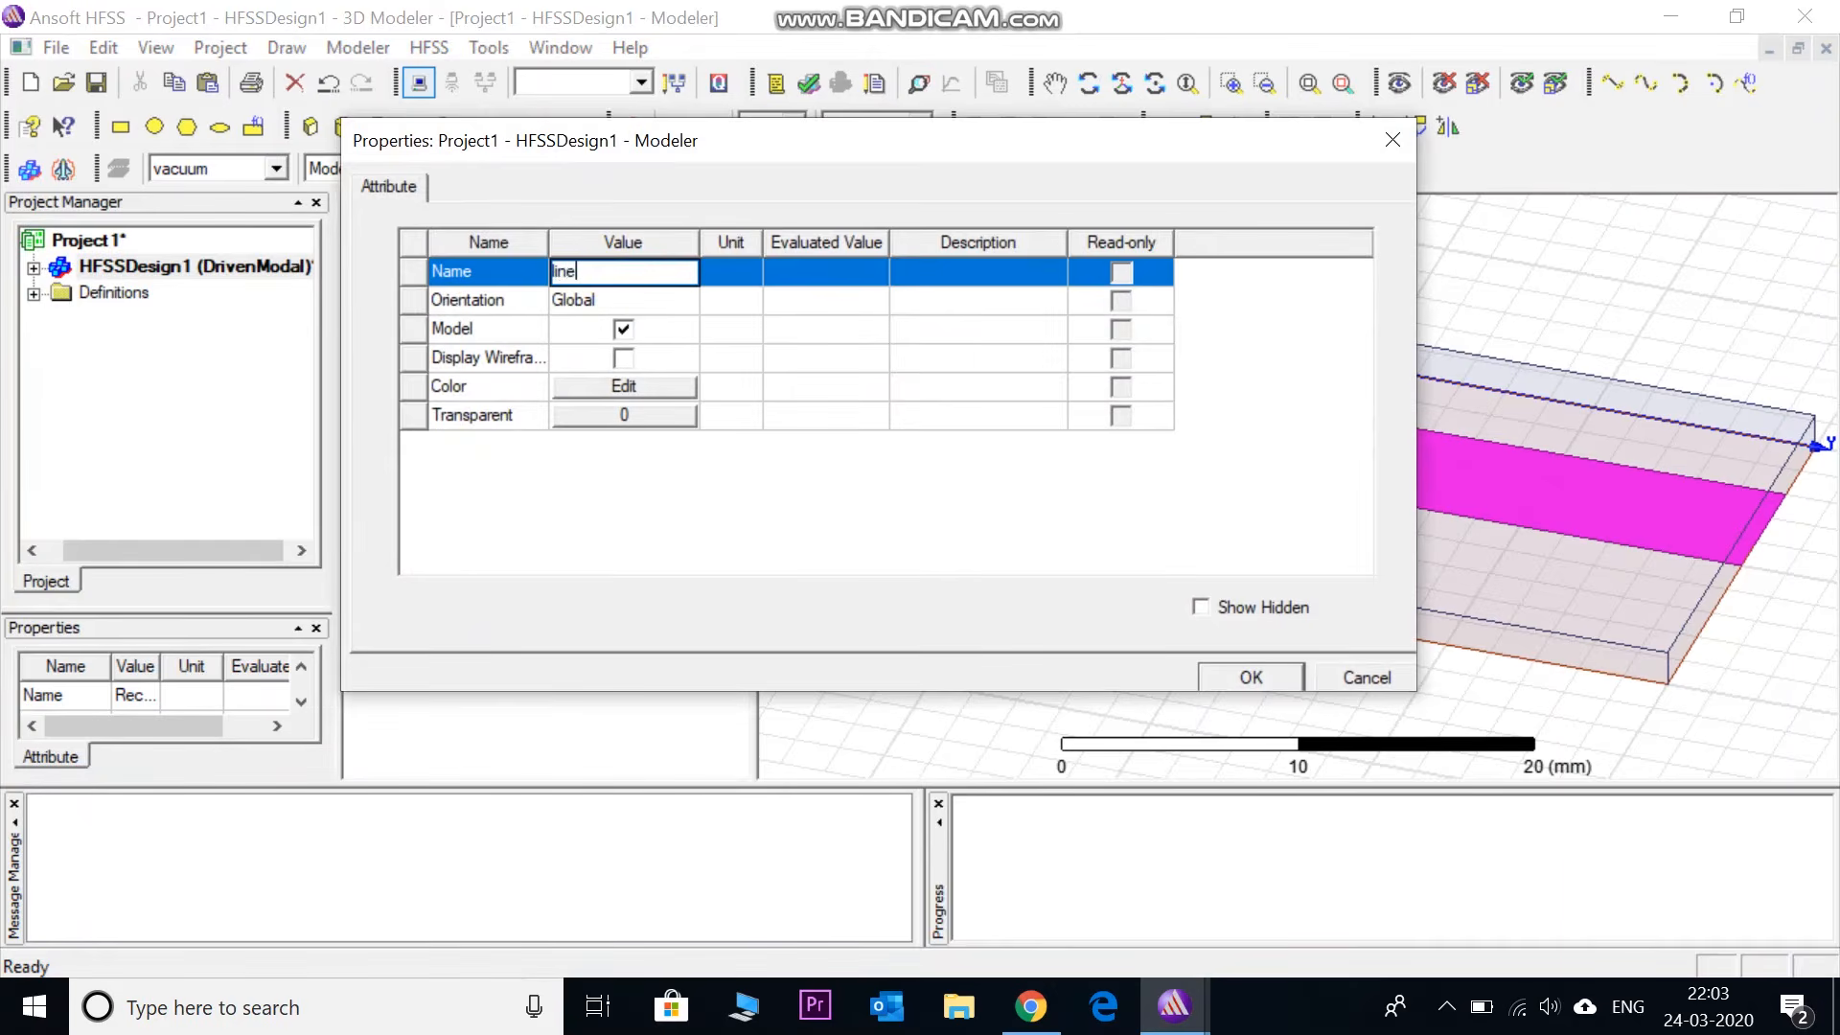
left_click(658, 385)
left_click(623, 354)
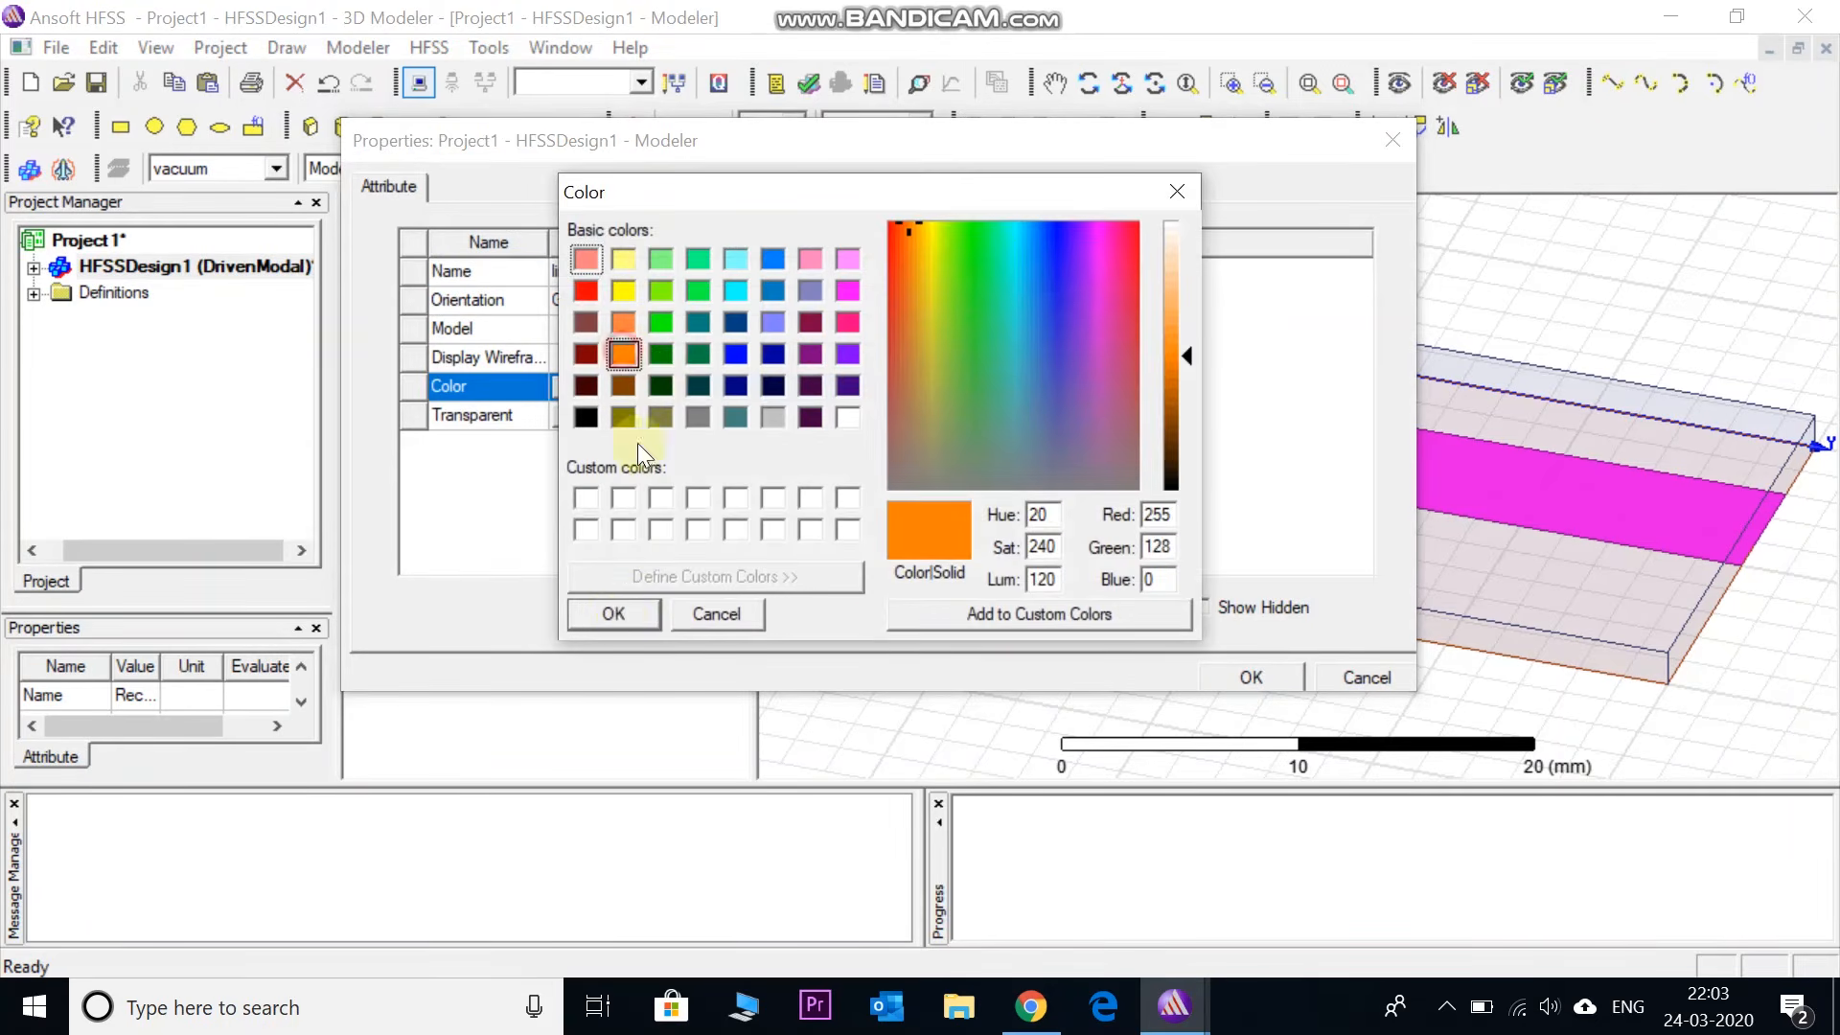
left_click(618, 615)
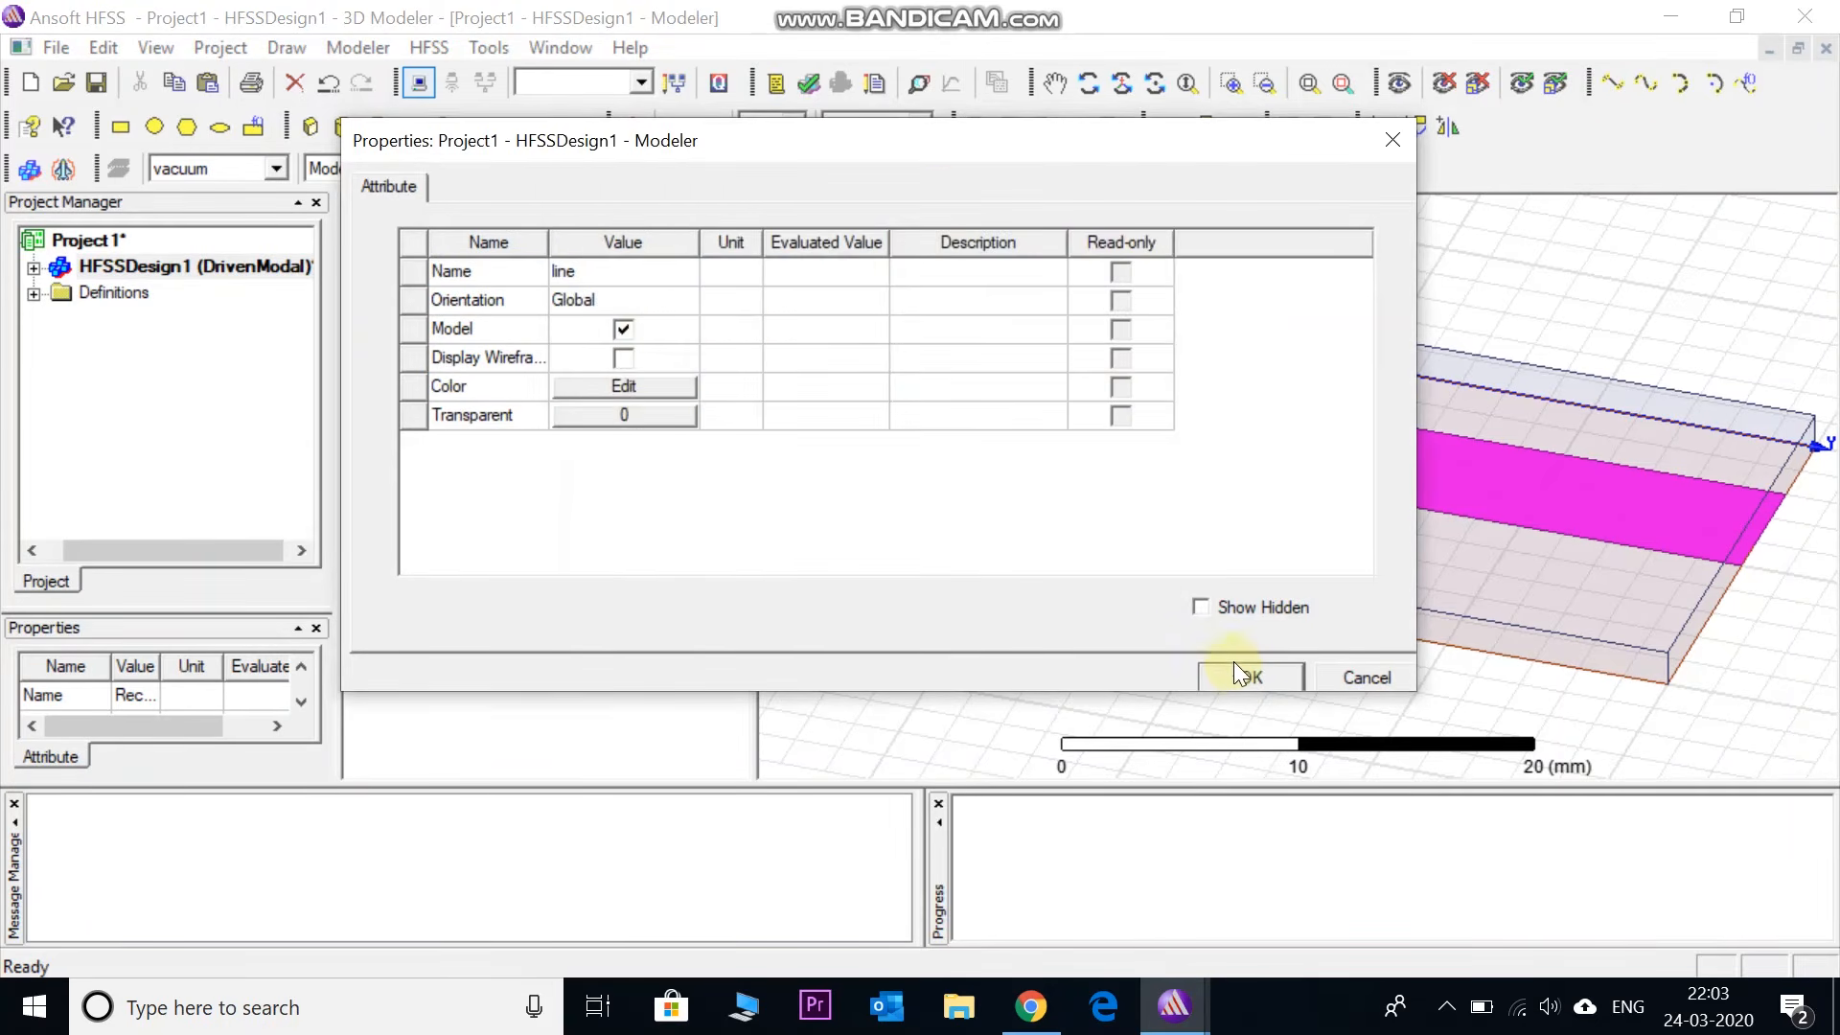
left_click(1244, 676)
left_click(621, 586)
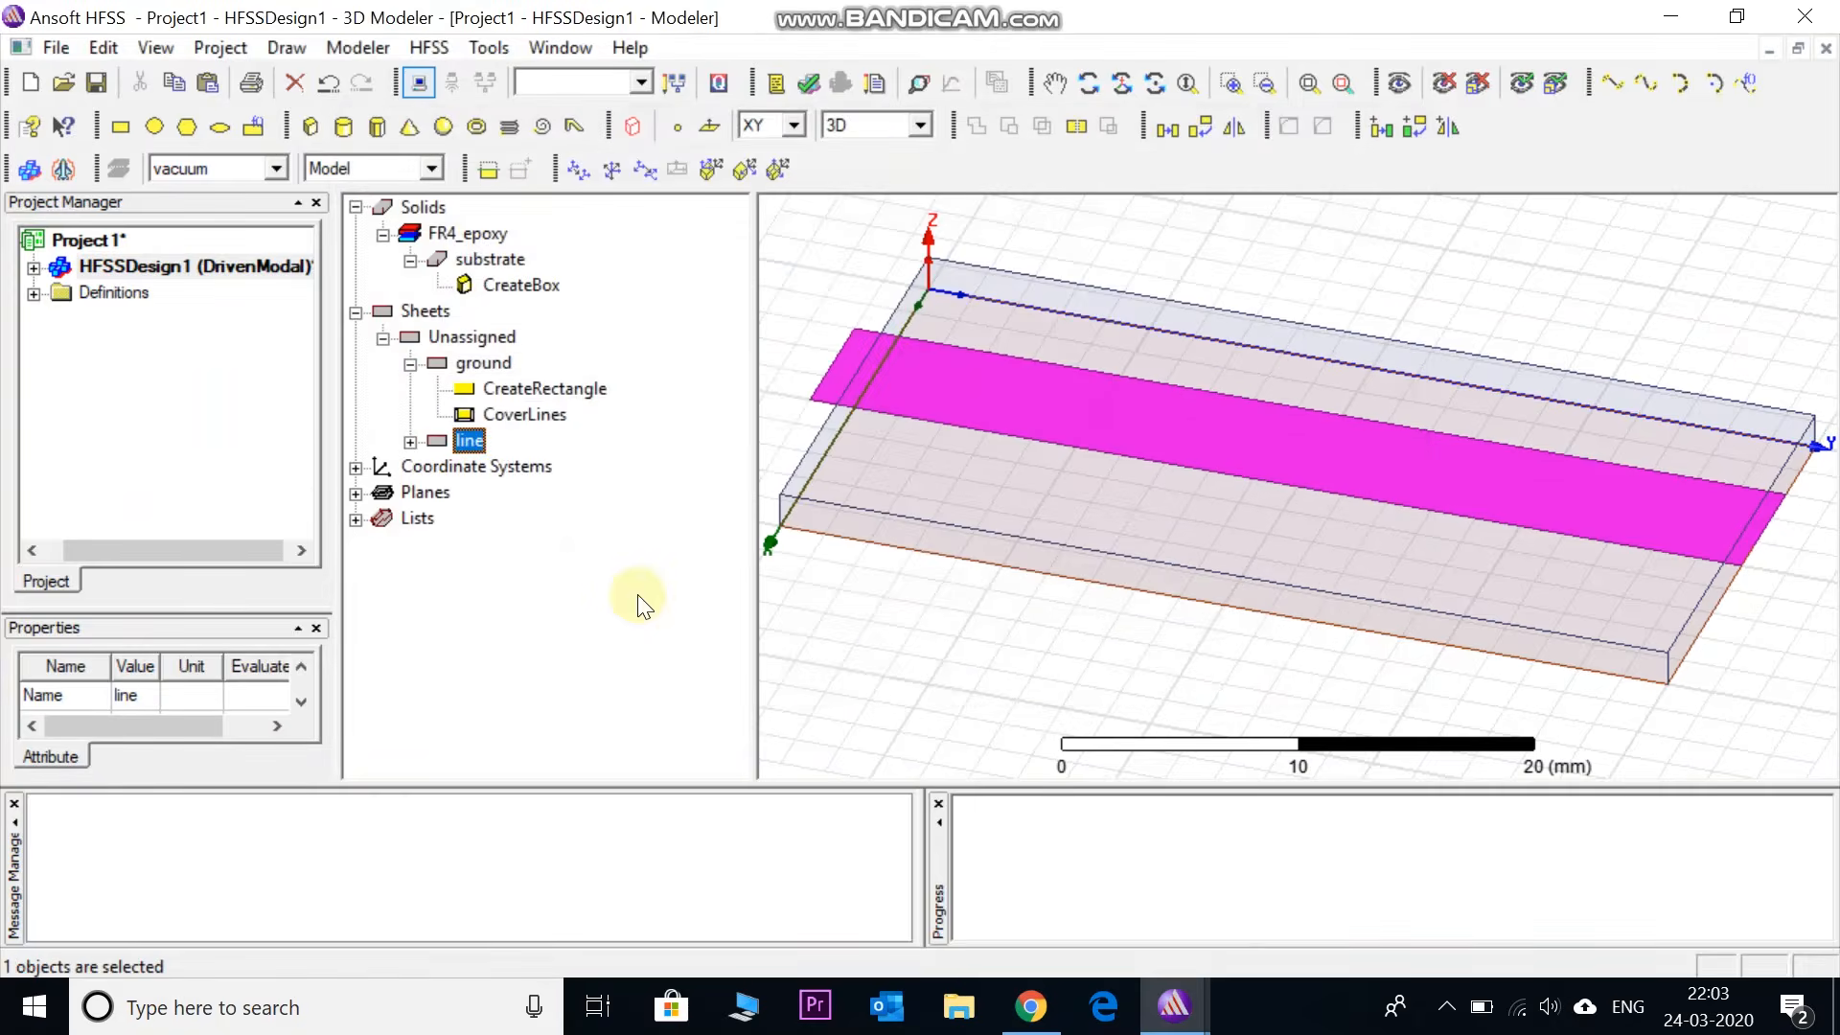
left_click(410, 442)
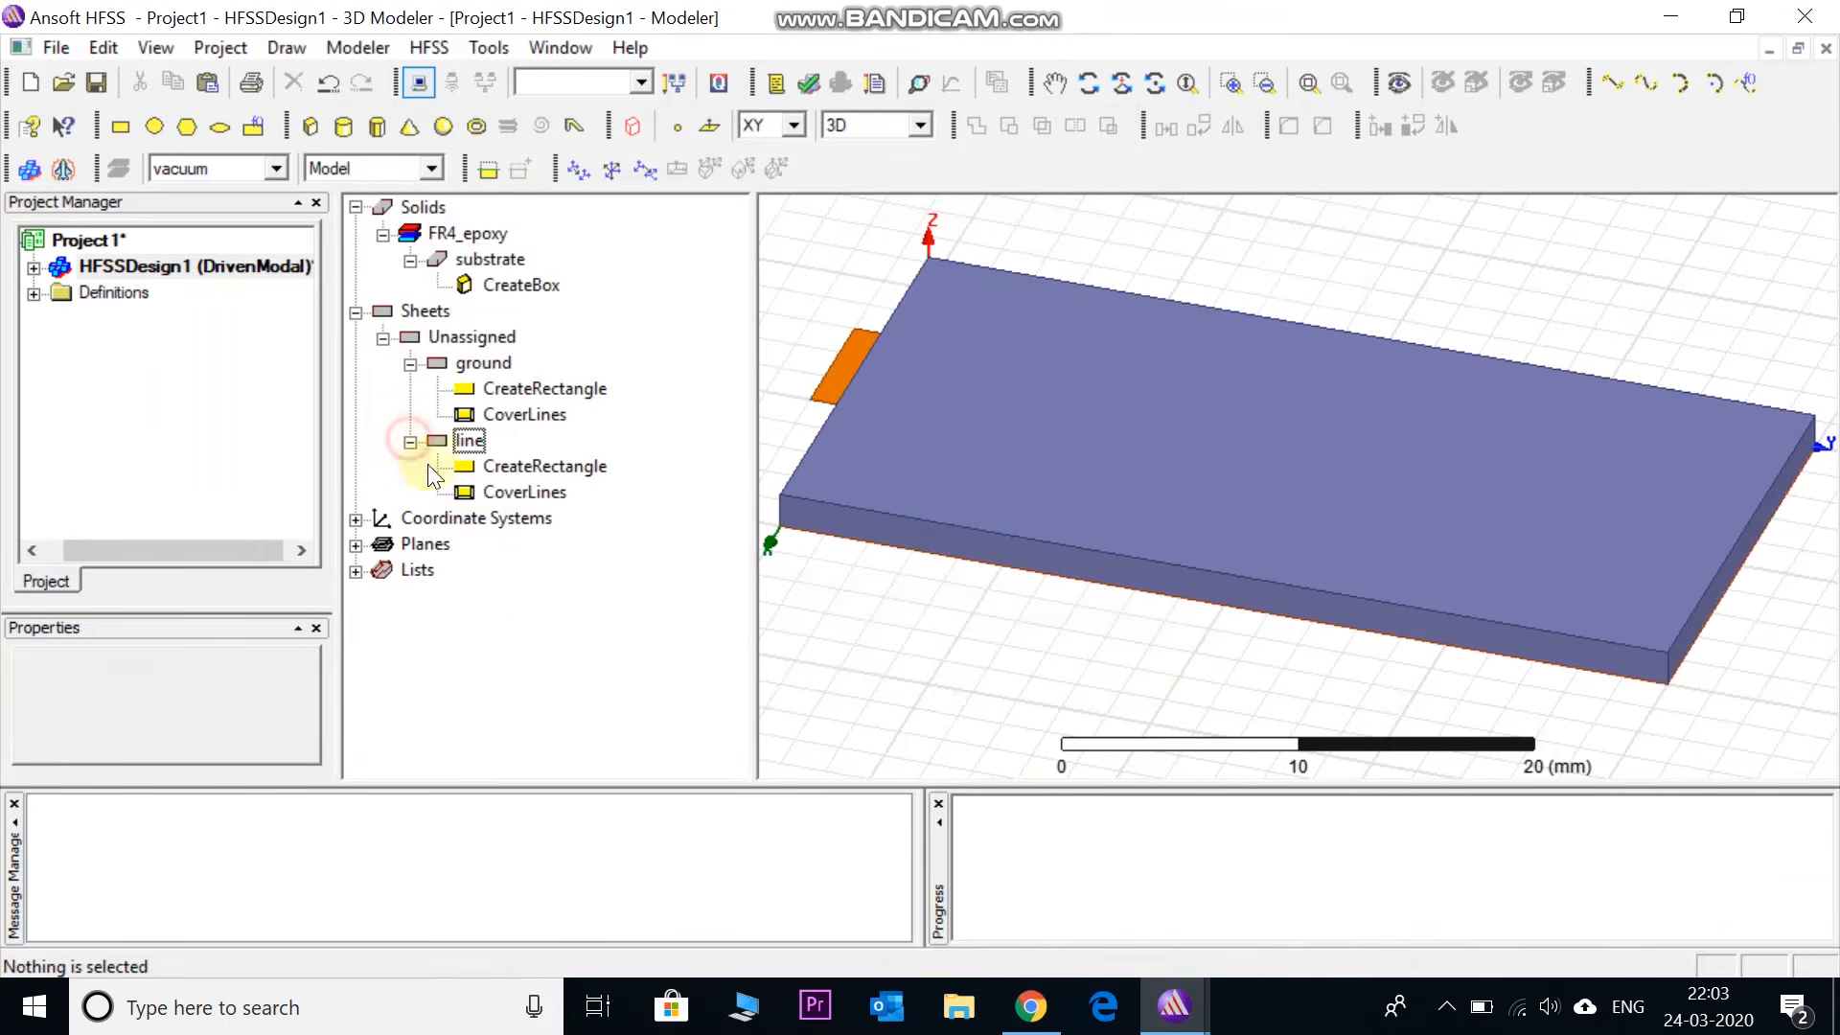
- Set the line rectangle's position to 10-1.5, 0, 1.6
double_click(540, 467)
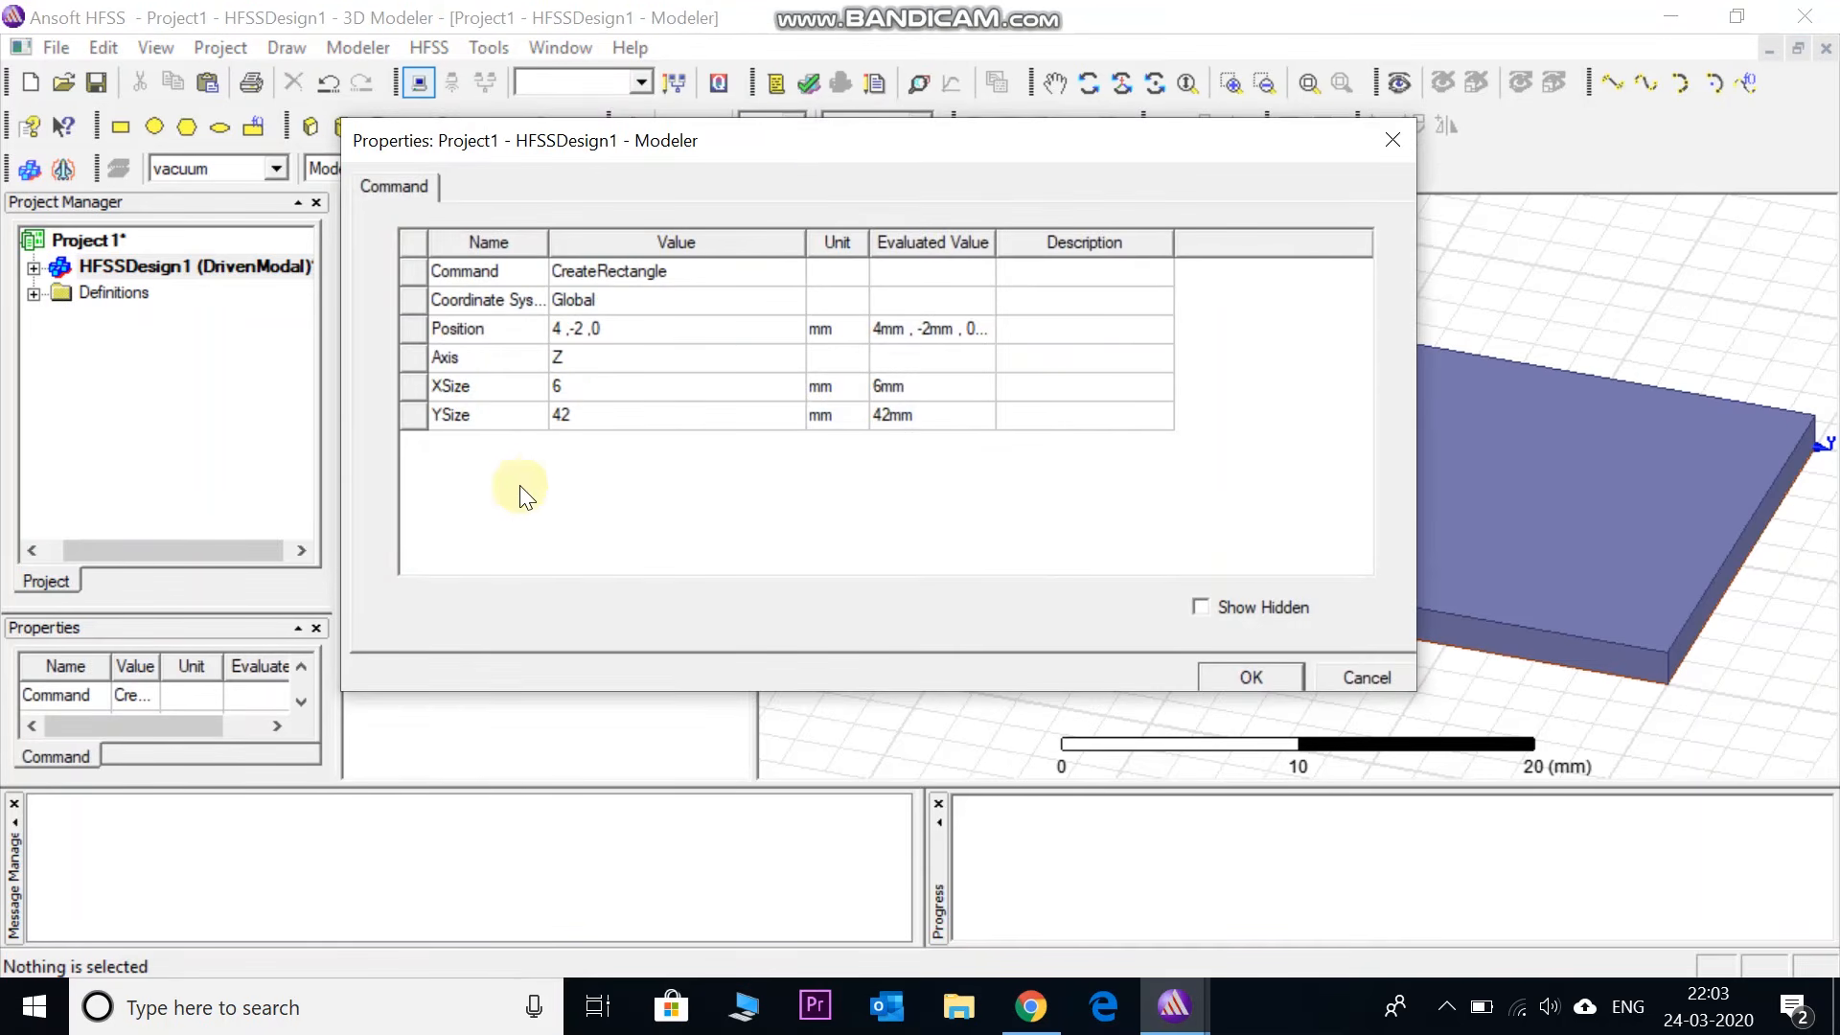
left_click_drag(815, 146, 729, 89)
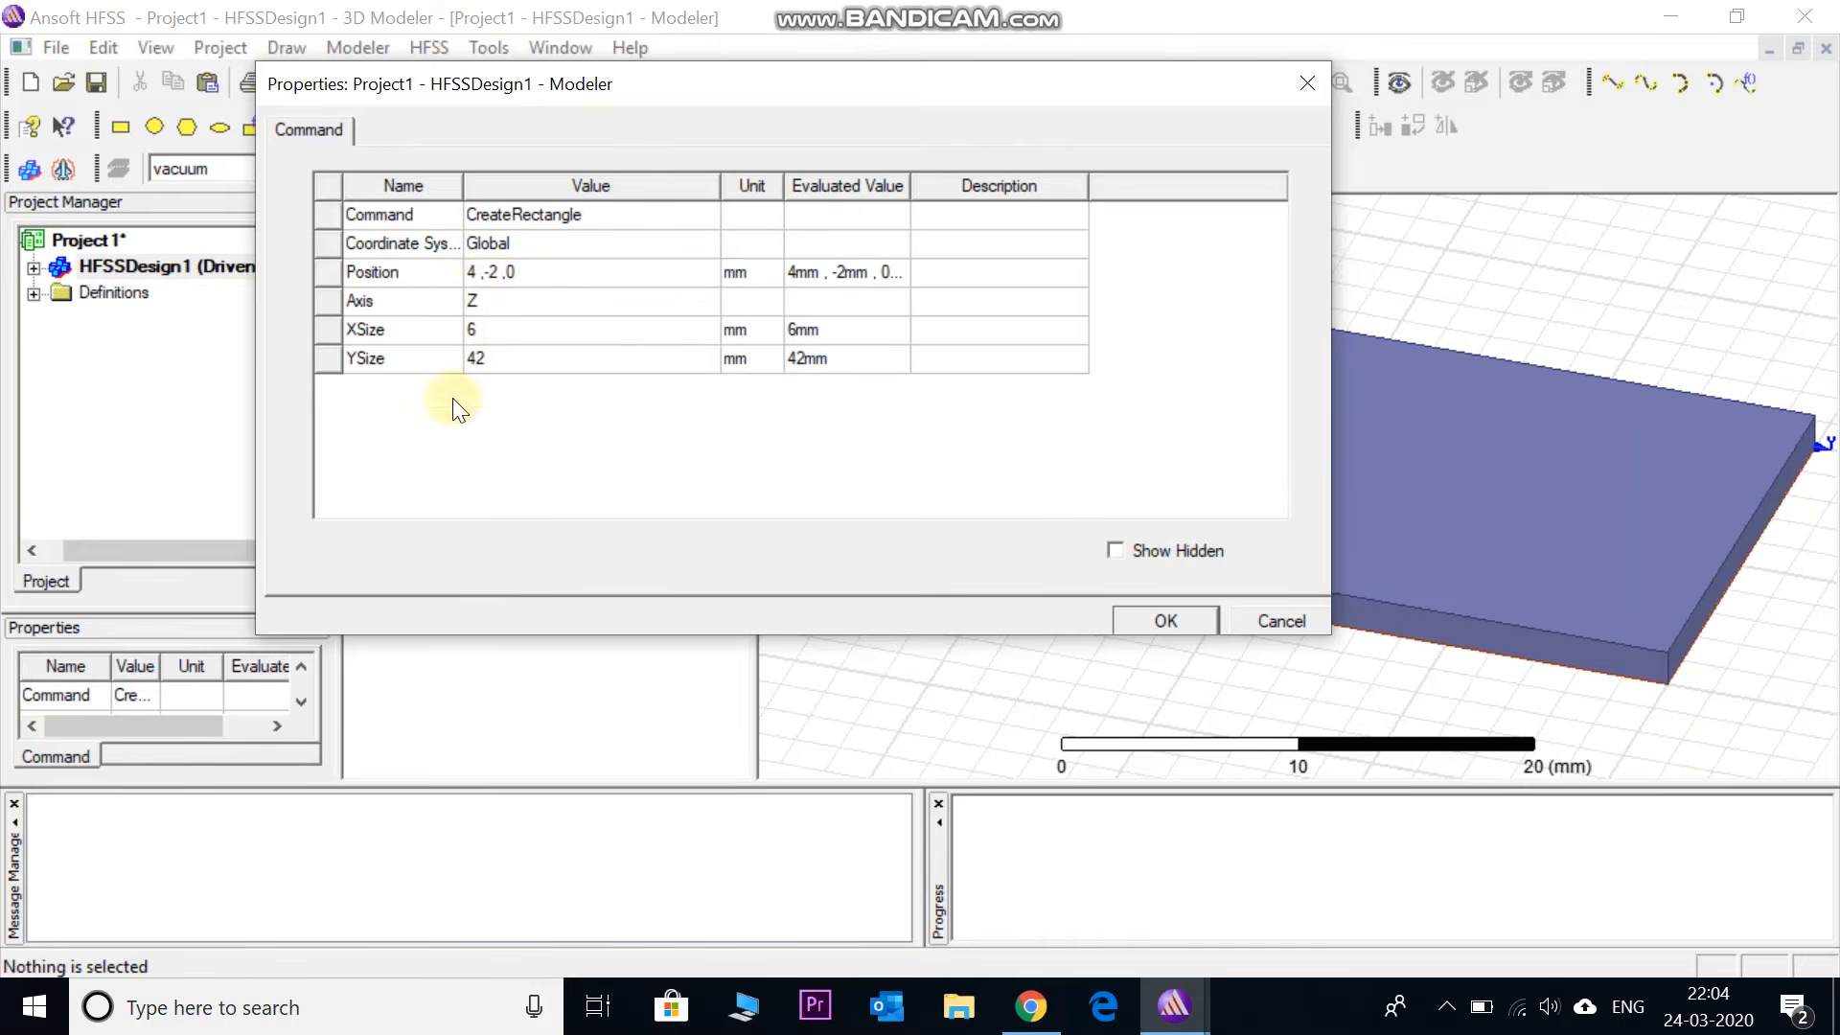
left_click(473, 273)
left_click_drag(480, 272, 473, 272)
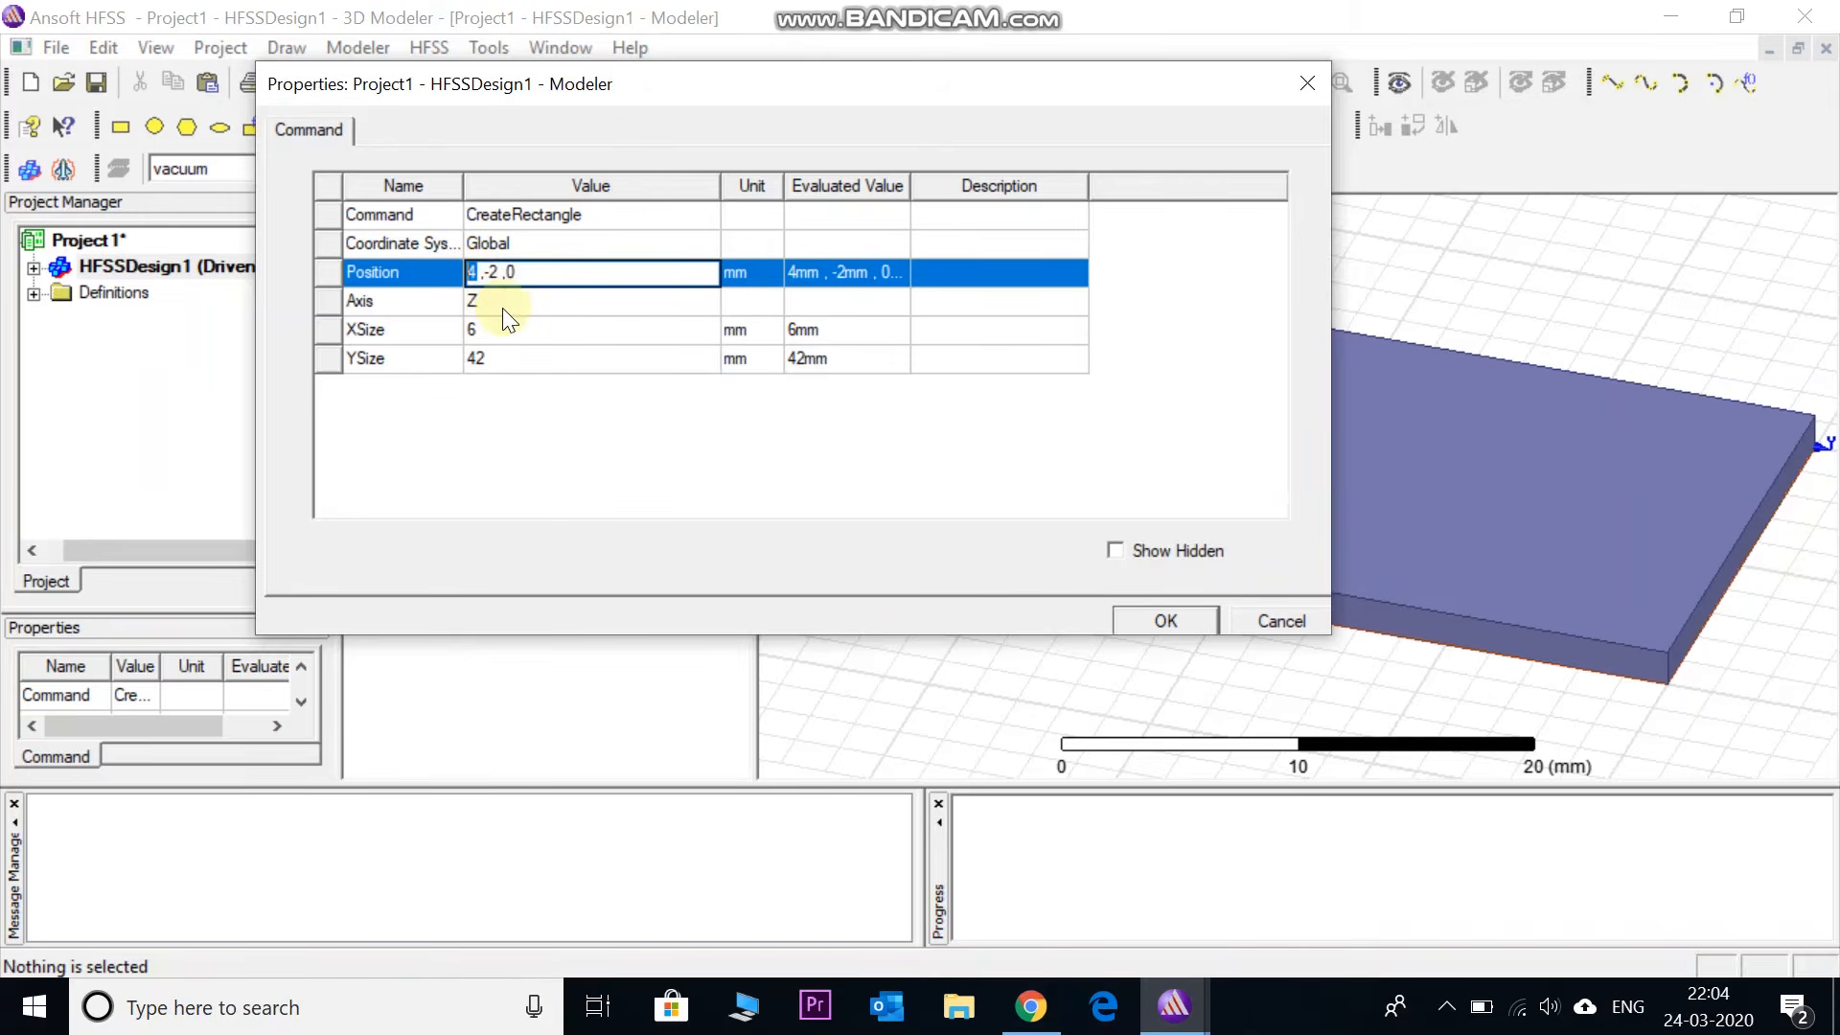
type("10-1.5,")
key("Delete")
key("Delete")
key("Delete")
key("Delete")
type("0 ,1.6")
- Give the line strip XSize 3 mm and YSize 40 mm
left_click(485, 327)
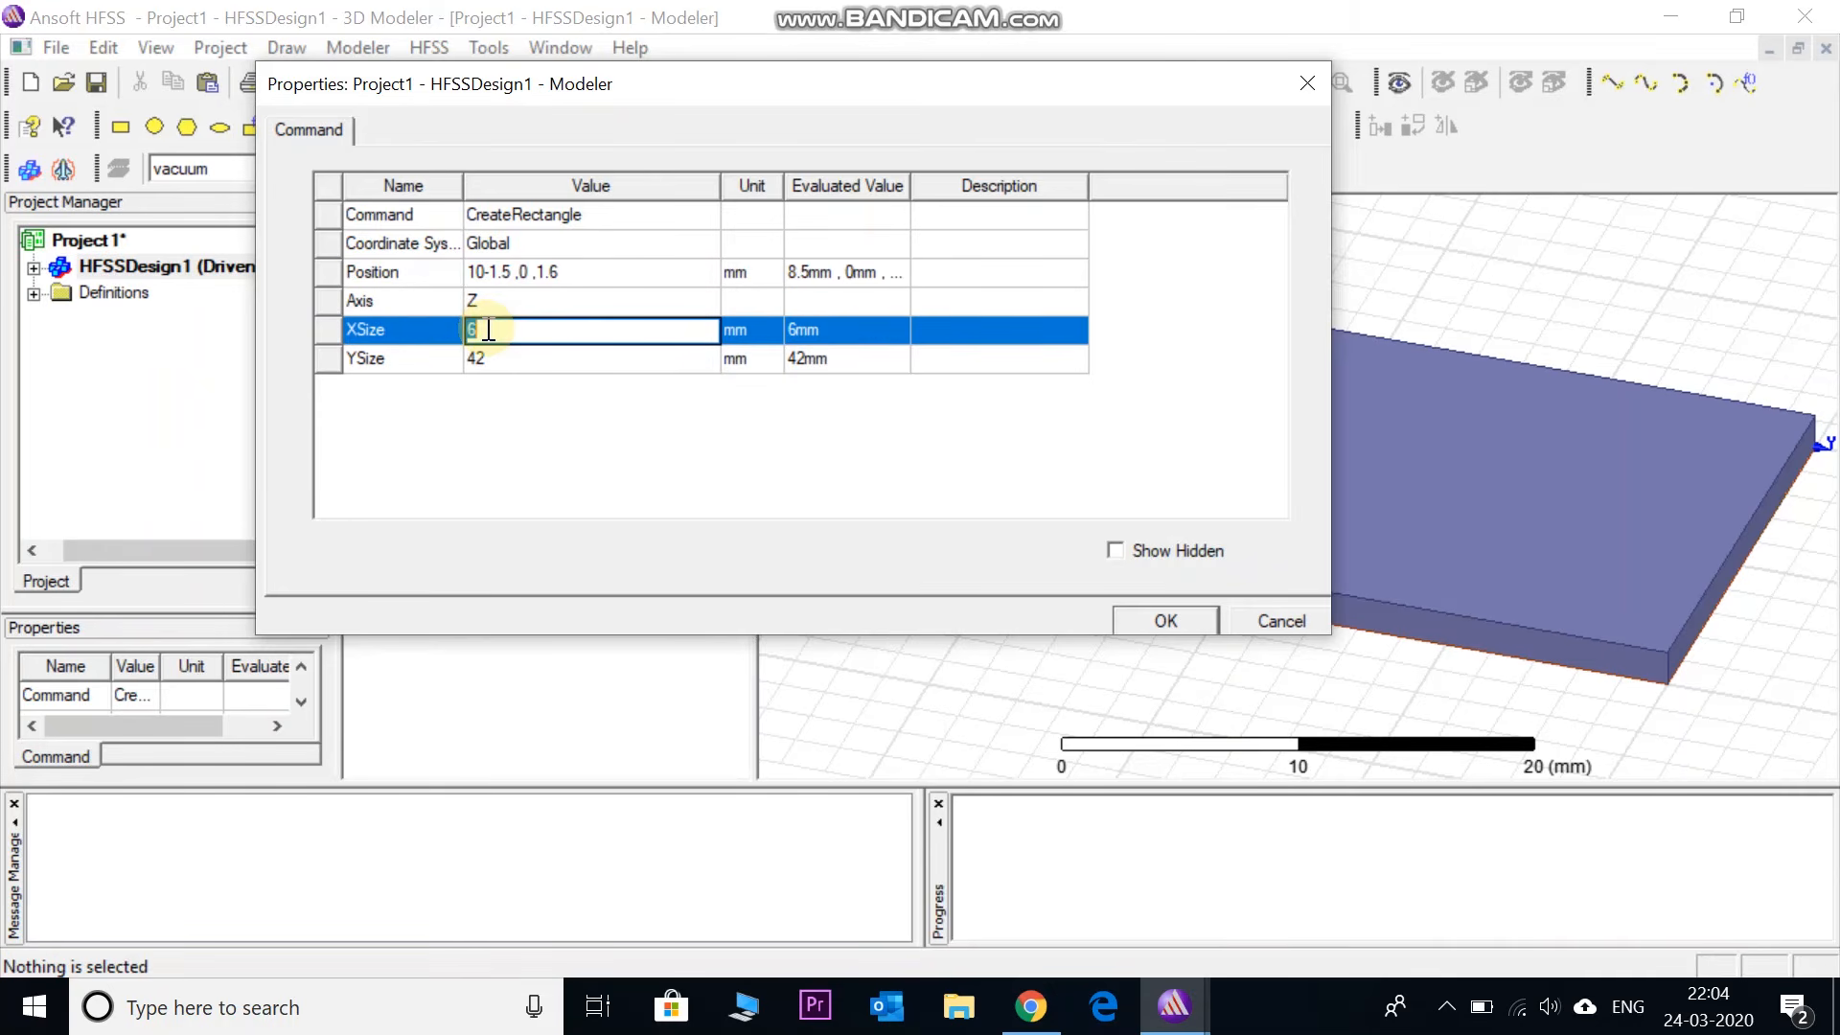
type("3")
left_click(485, 358)
type("40")
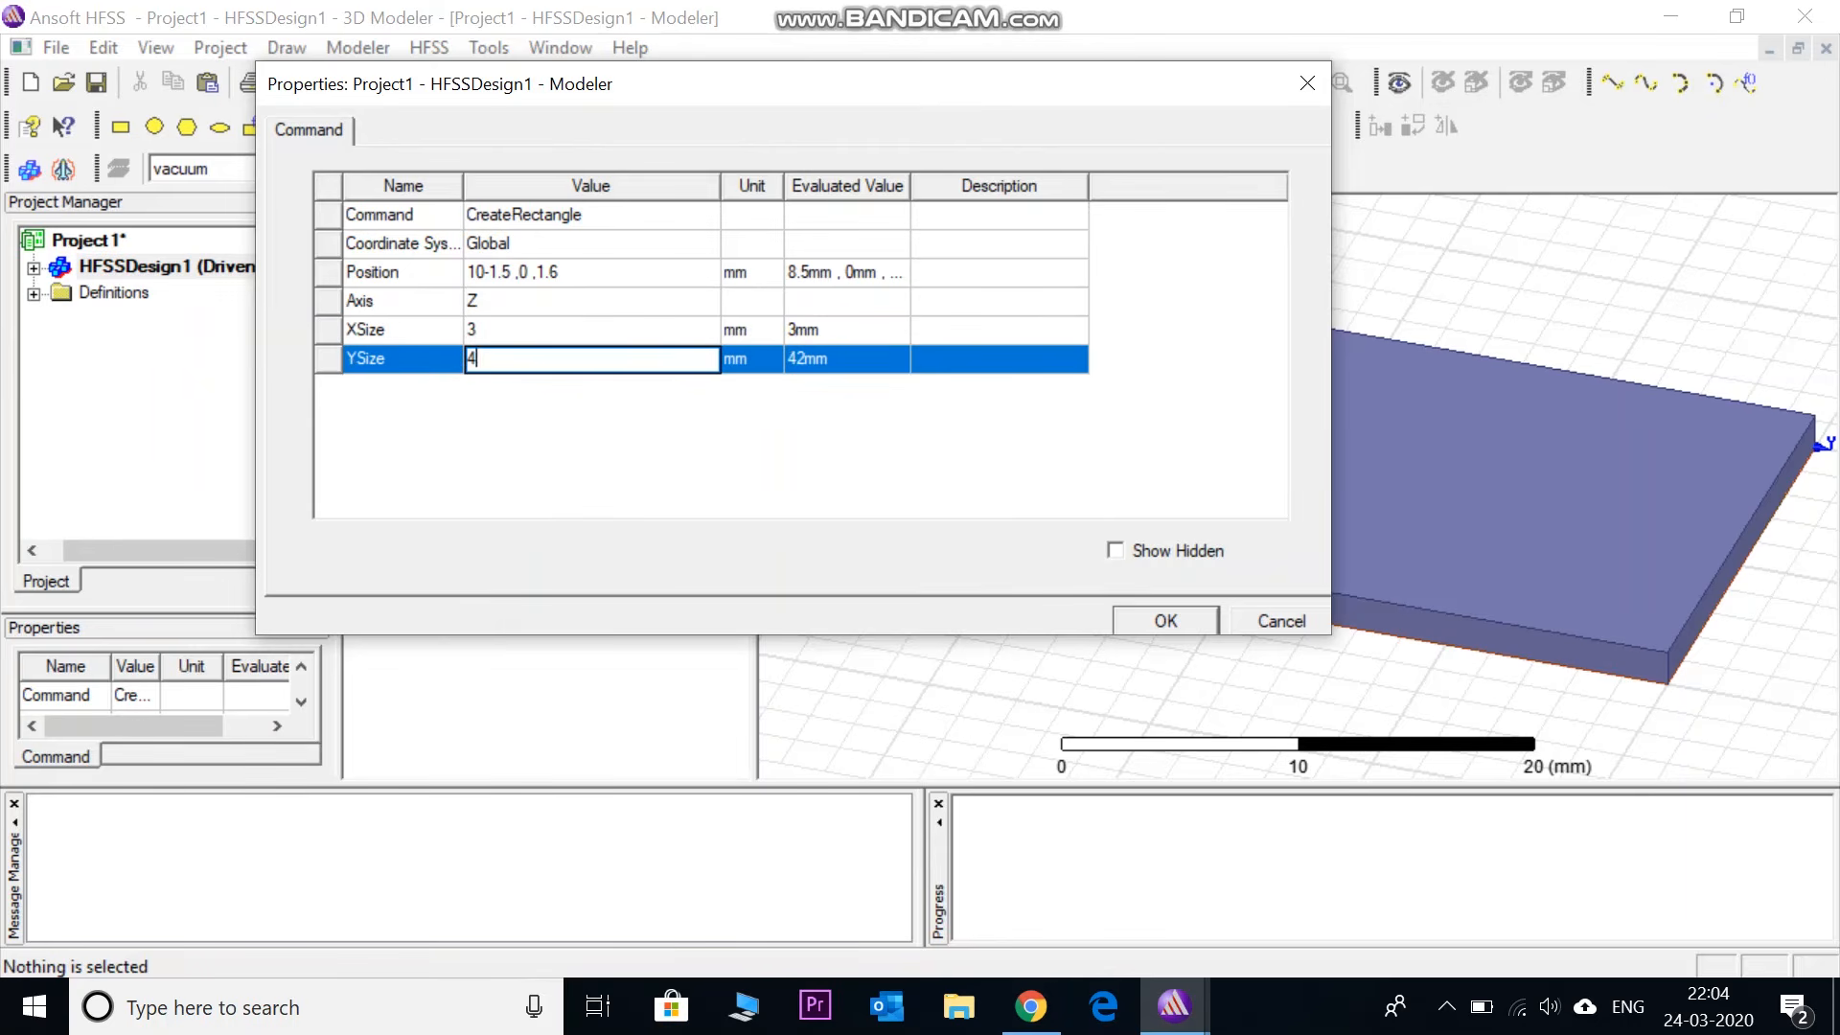
left_click(594, 431)
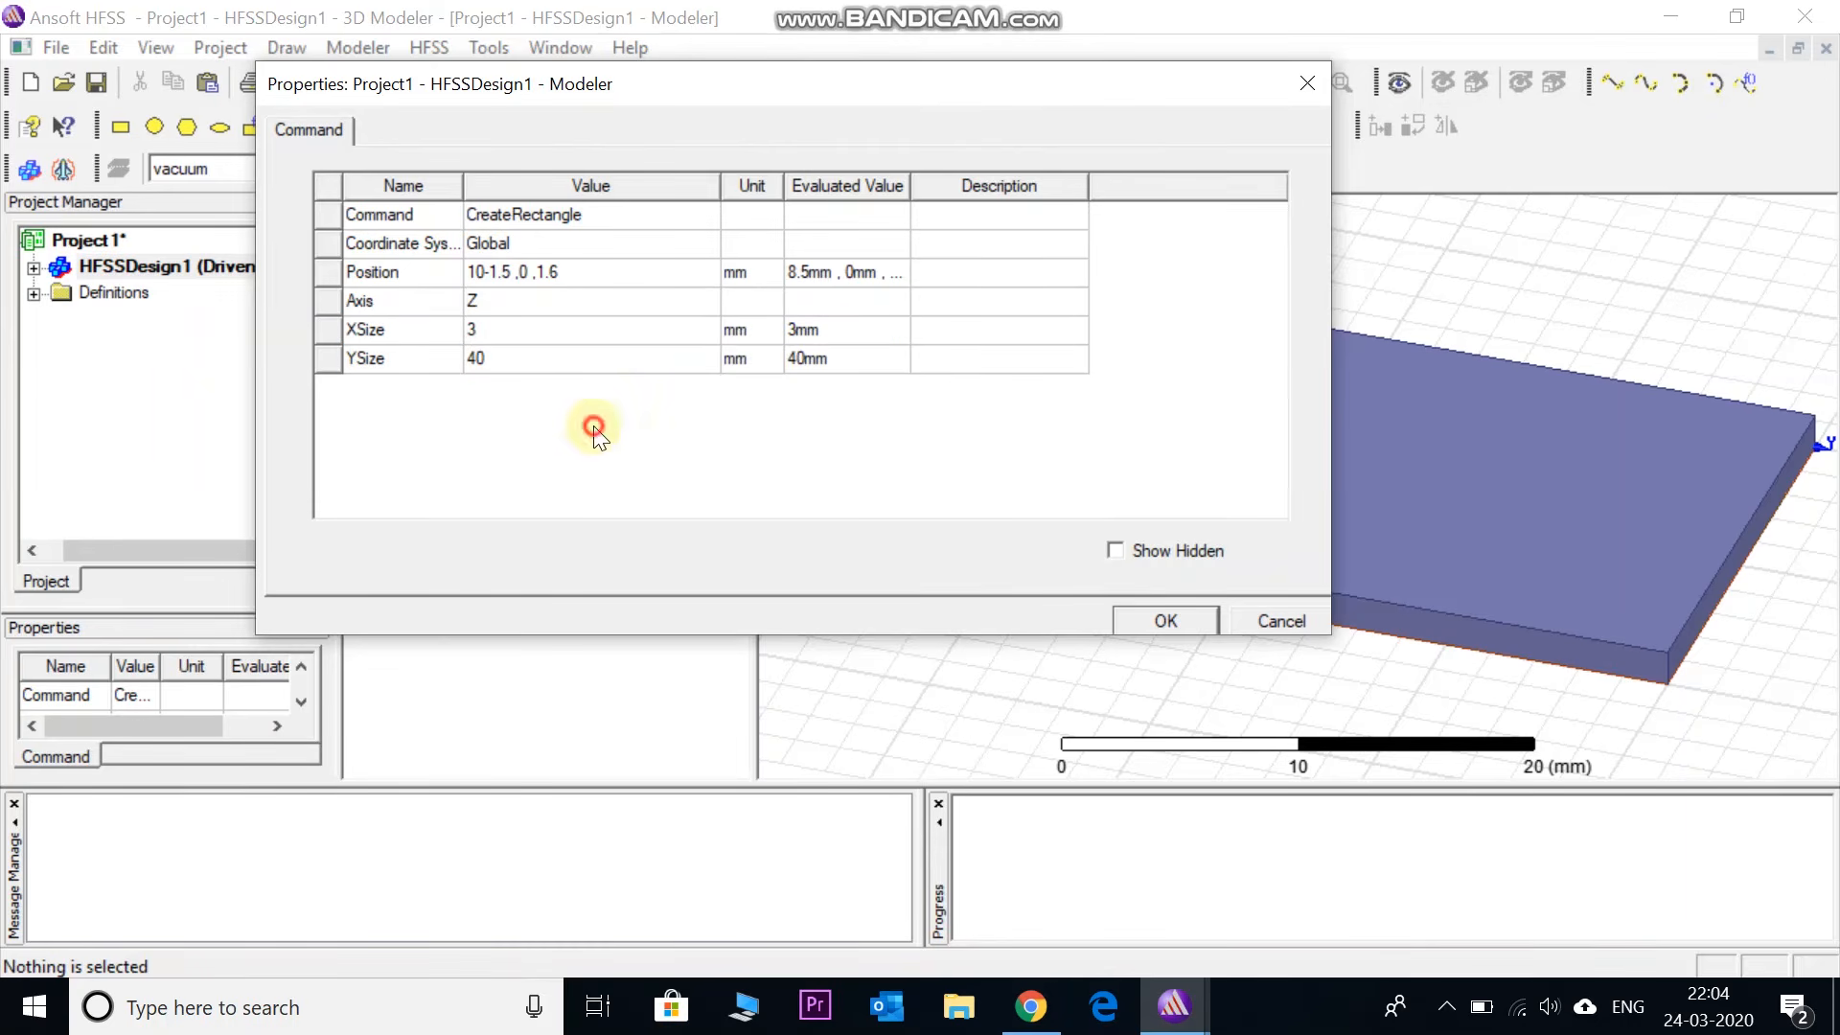
left_click(1139, 622)
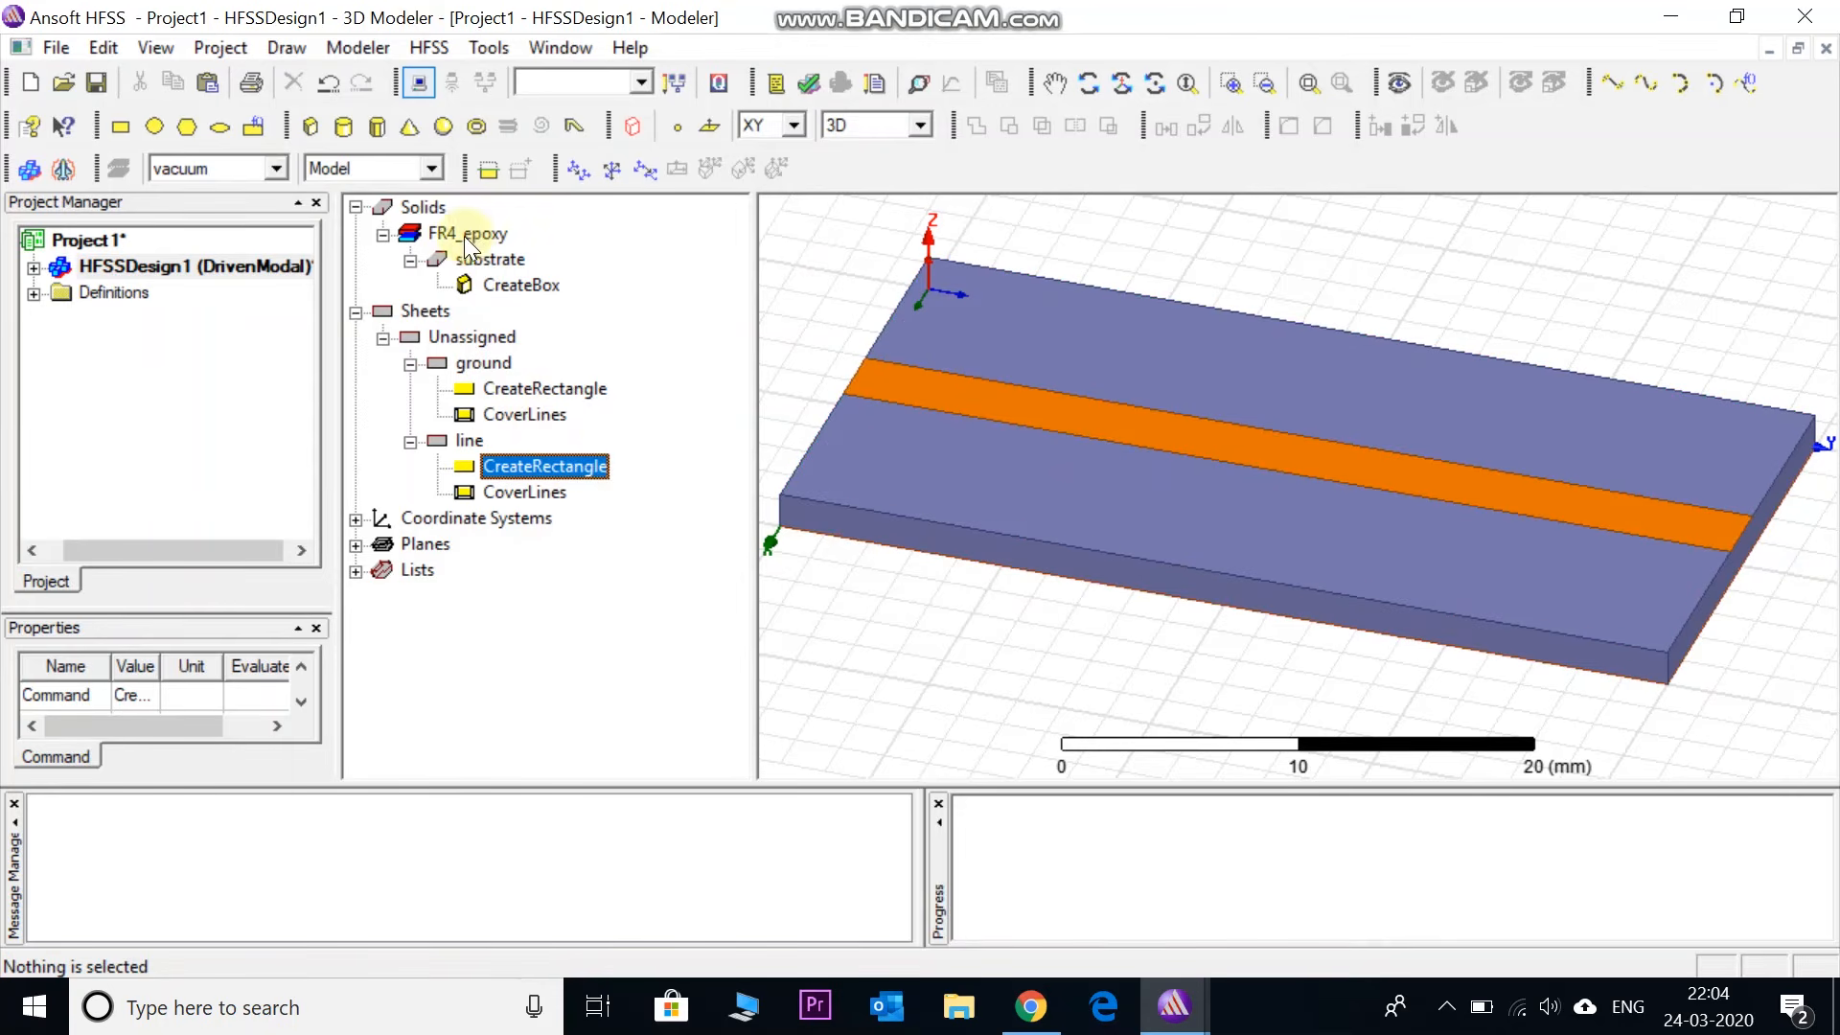
- Check the substrate, ground and line sheets in the history tree, then clear the selection
left_click(479, 259)
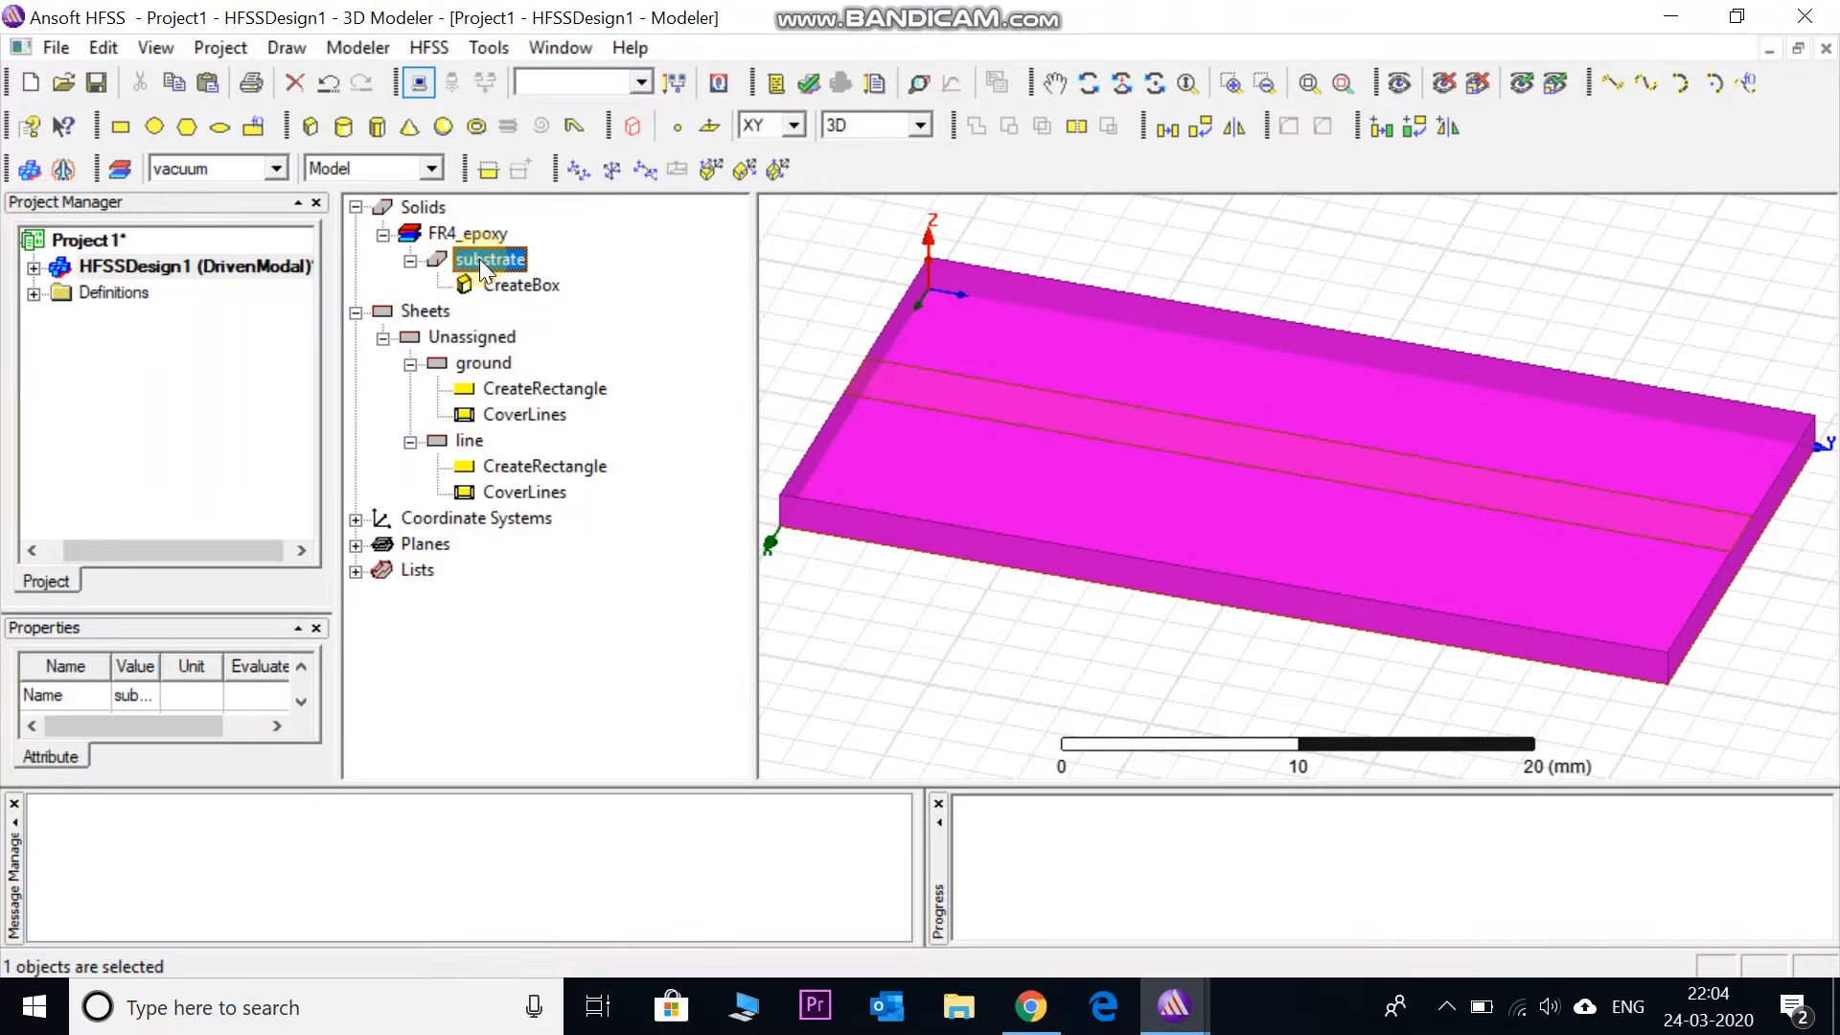
left_click(483, 363)
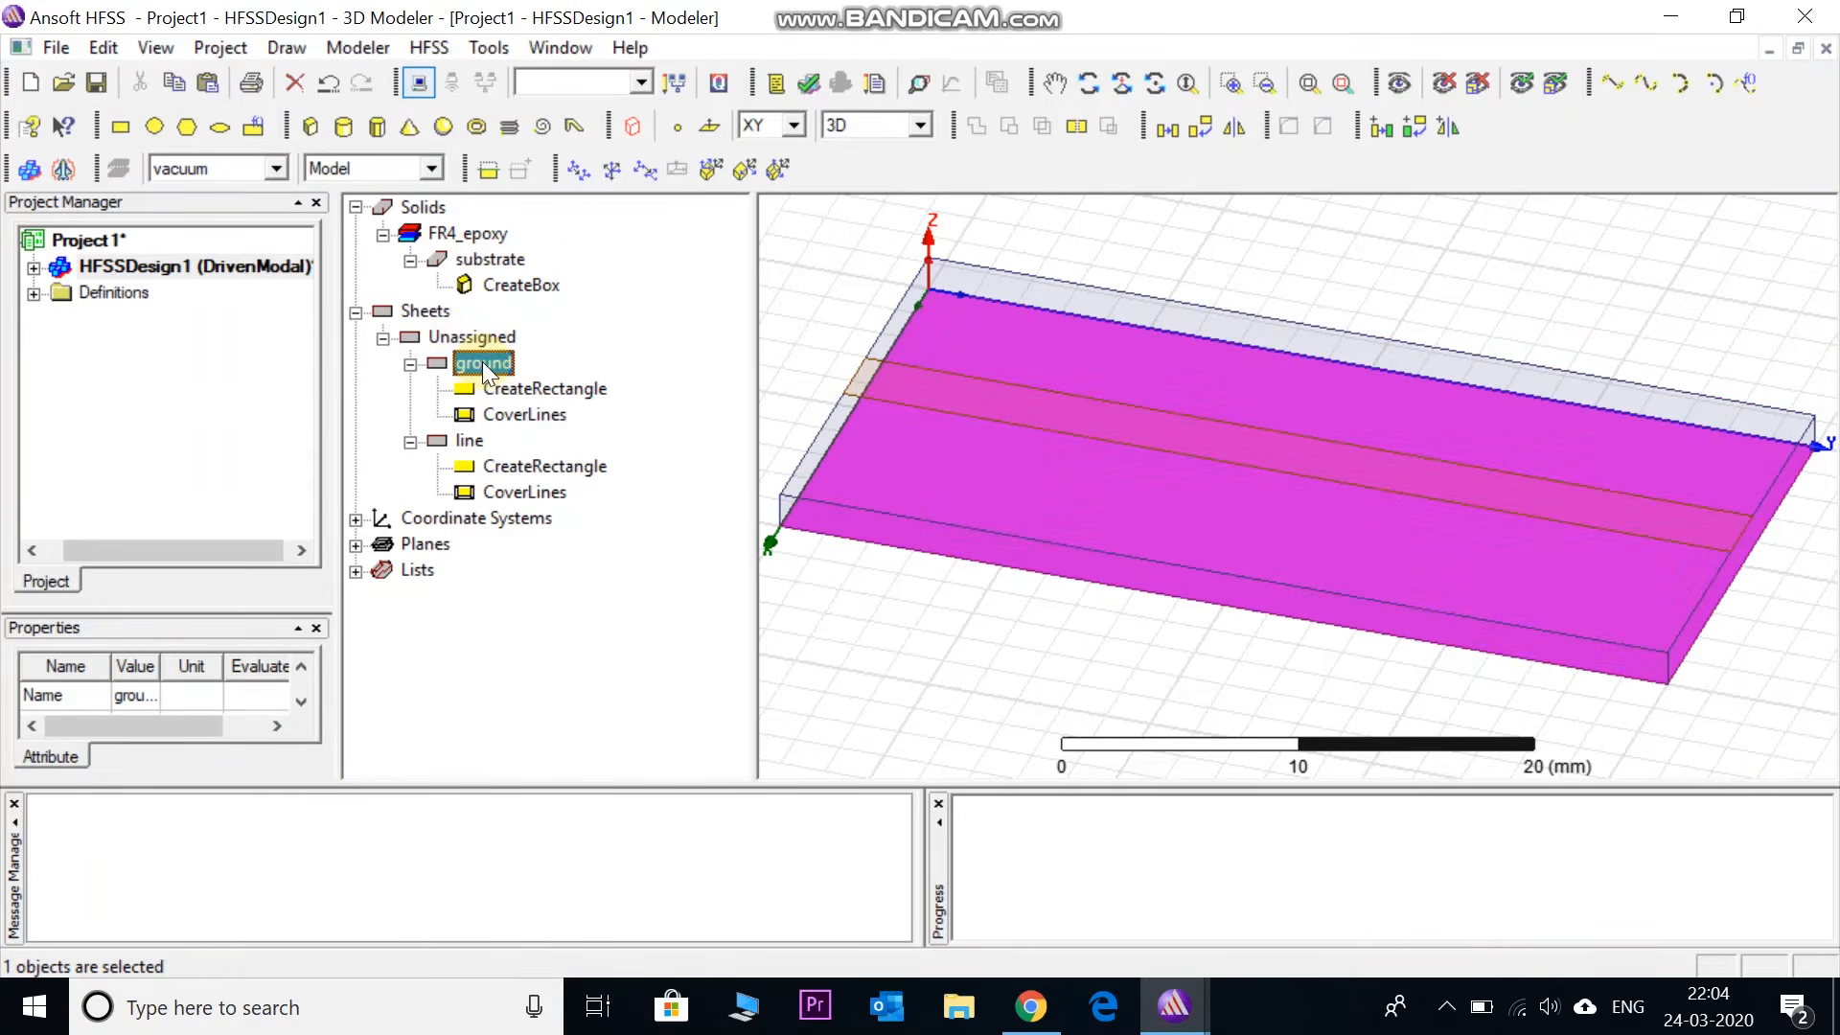
left_click(471, 439)
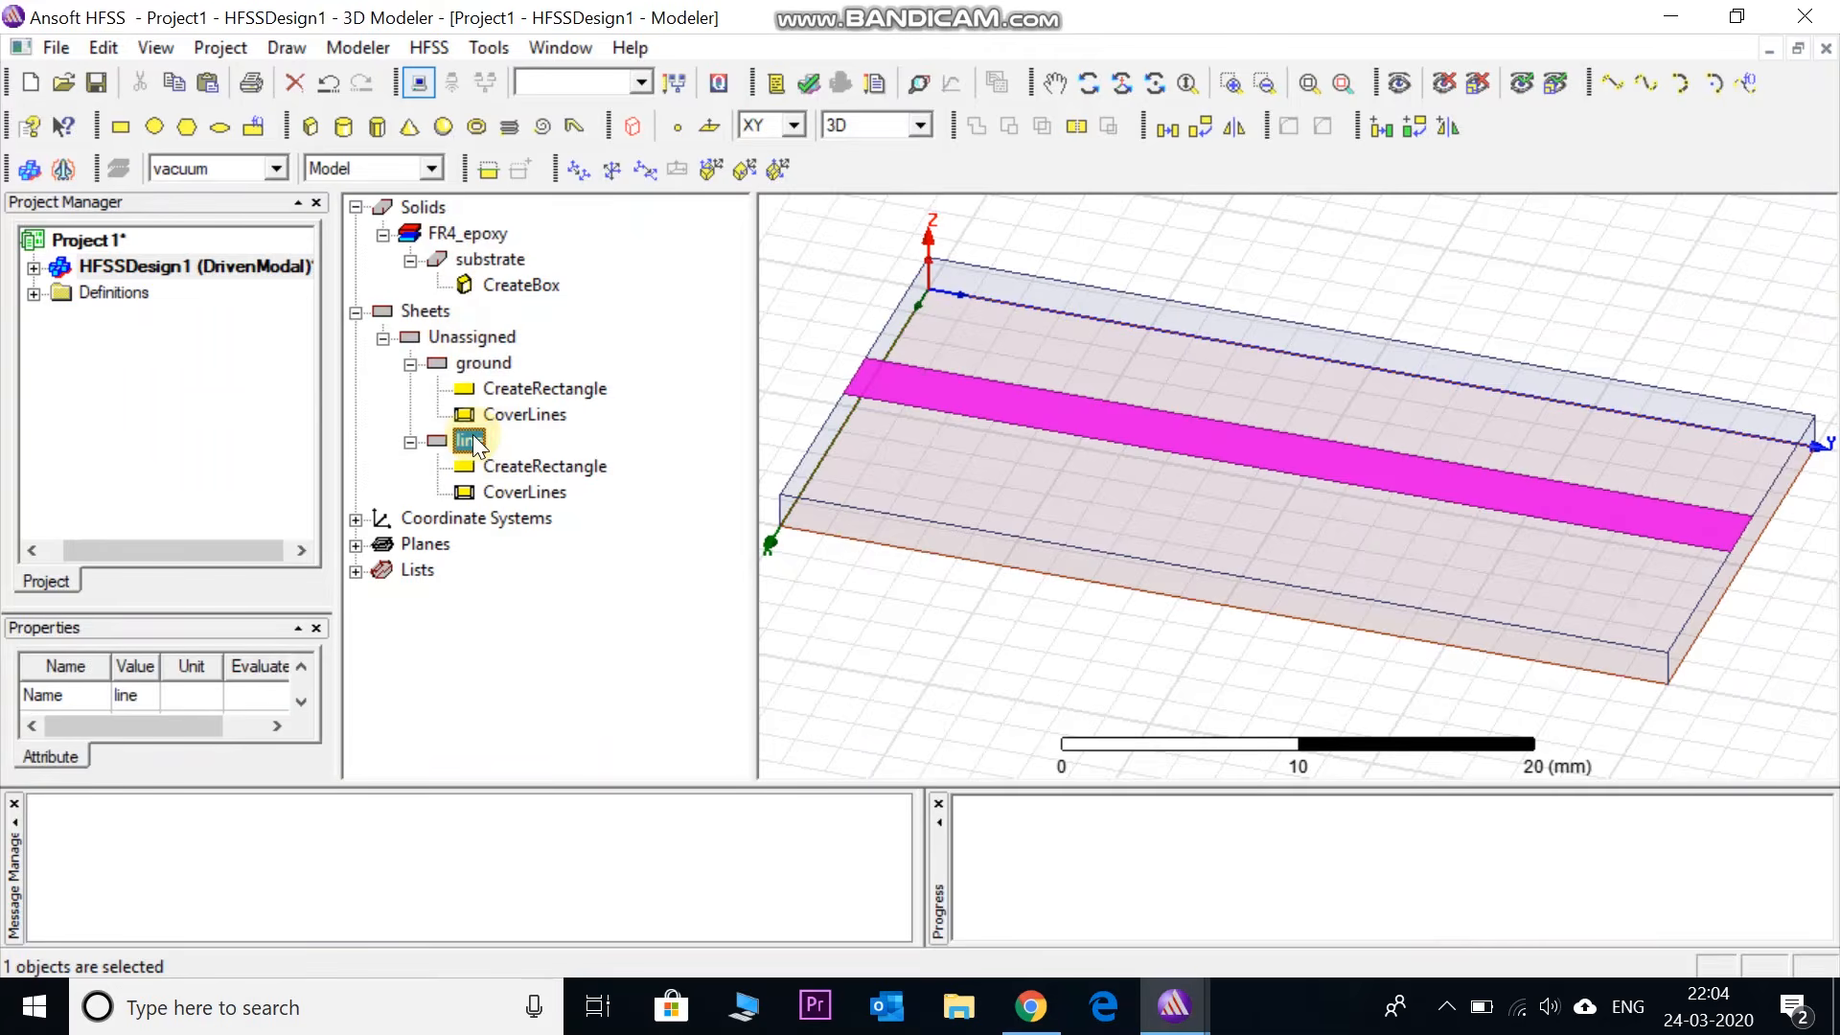
left_click(624, 575)
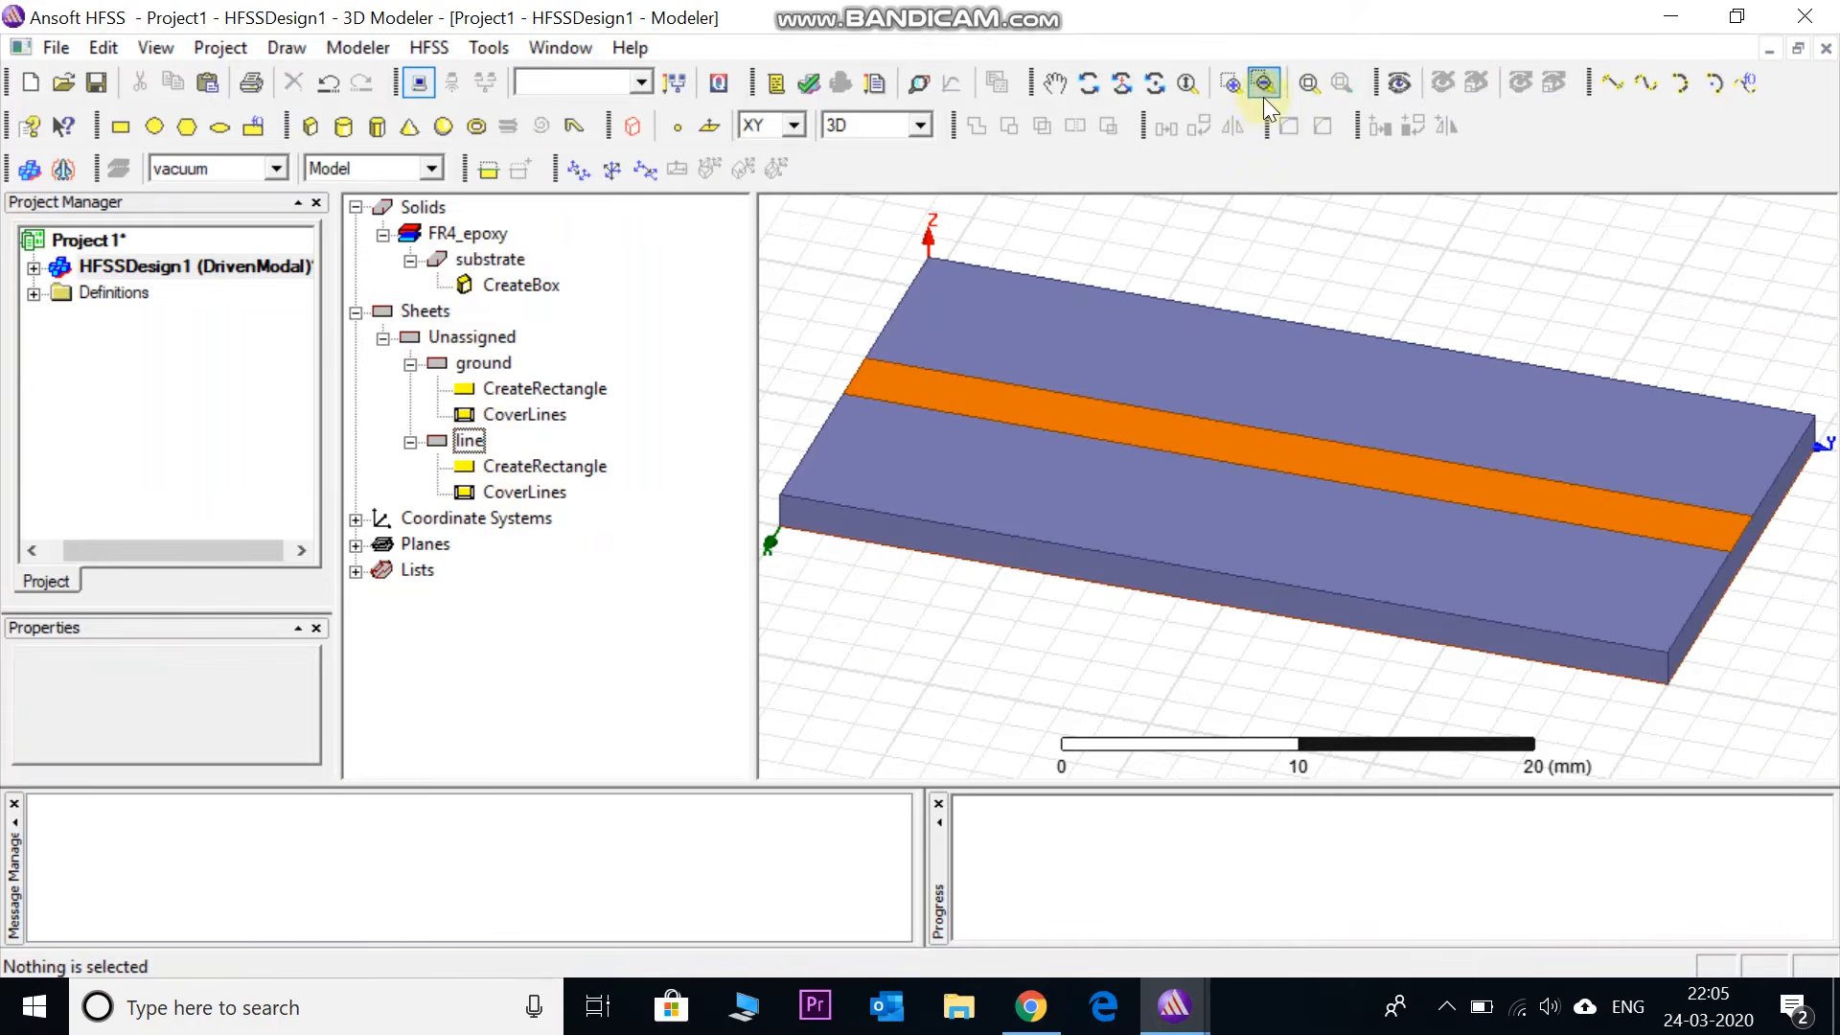
- Orbit the model to a steeper view, zoom out, and widen the 3D modelling area
left_click(1117, 84)
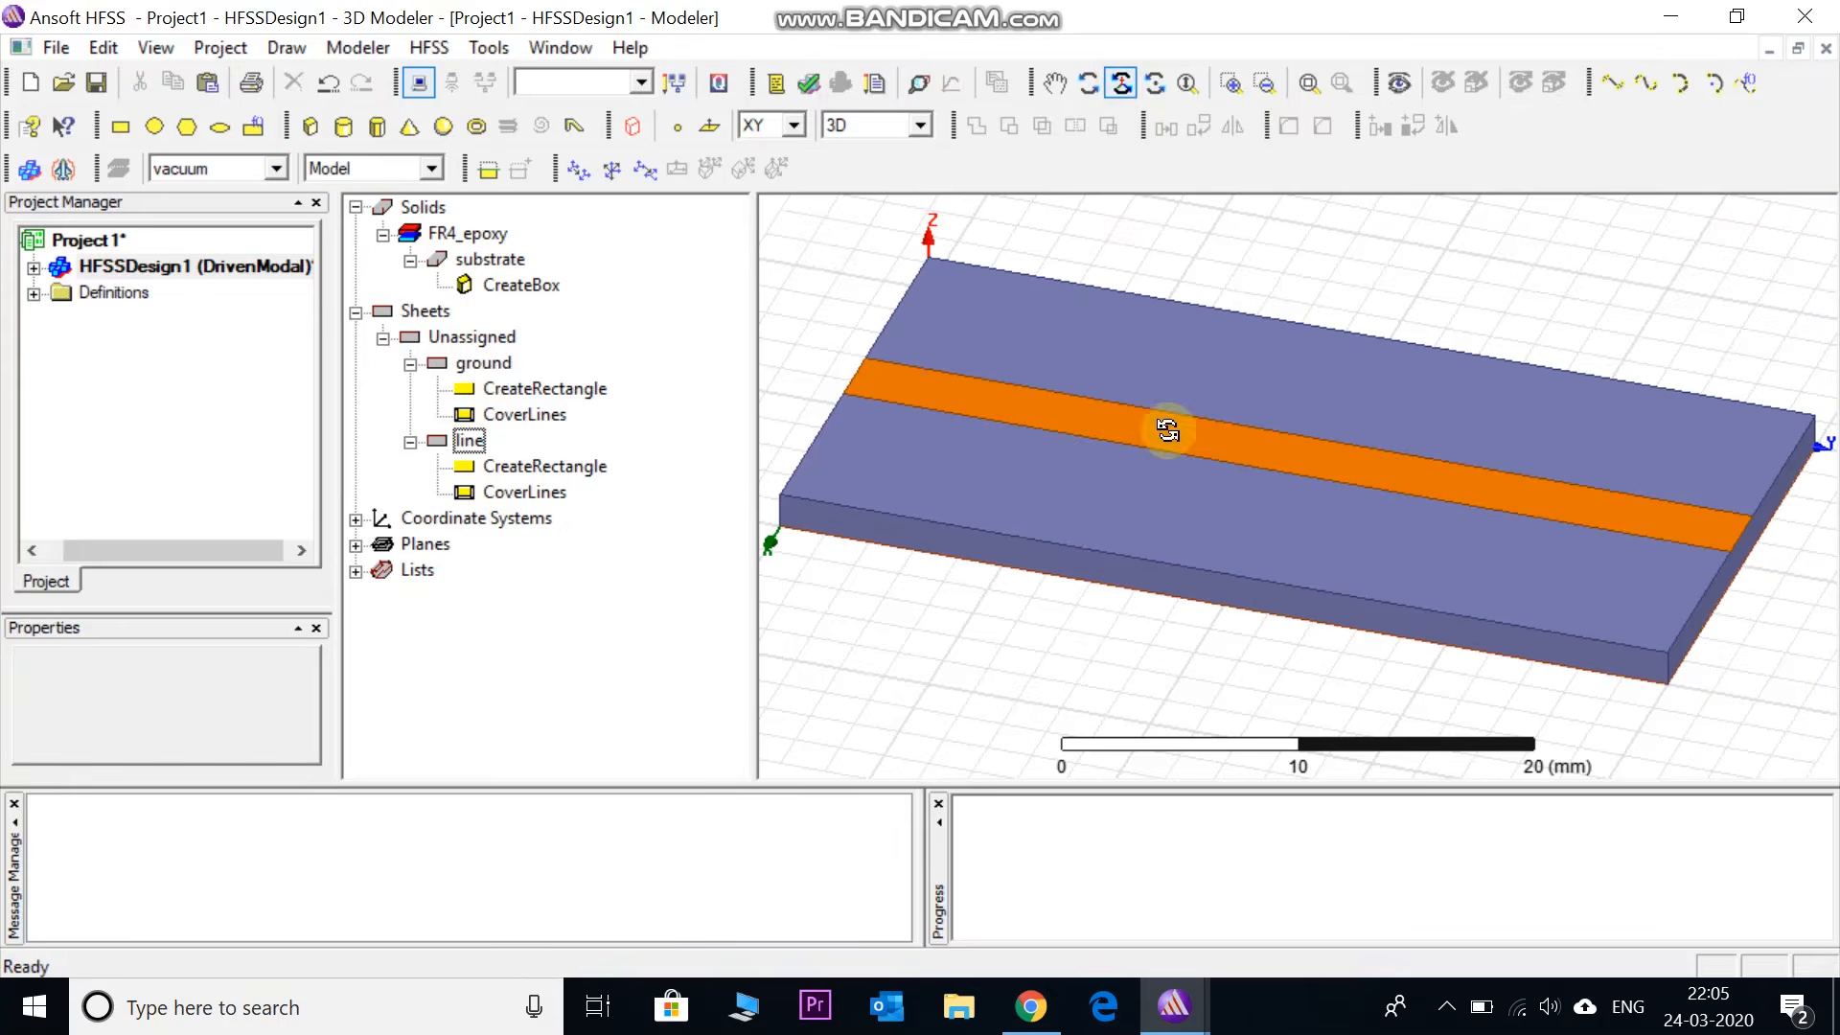
left_click_drag(1186, 439, 1076, 431)
scroll(1200, 519, "down", 5)
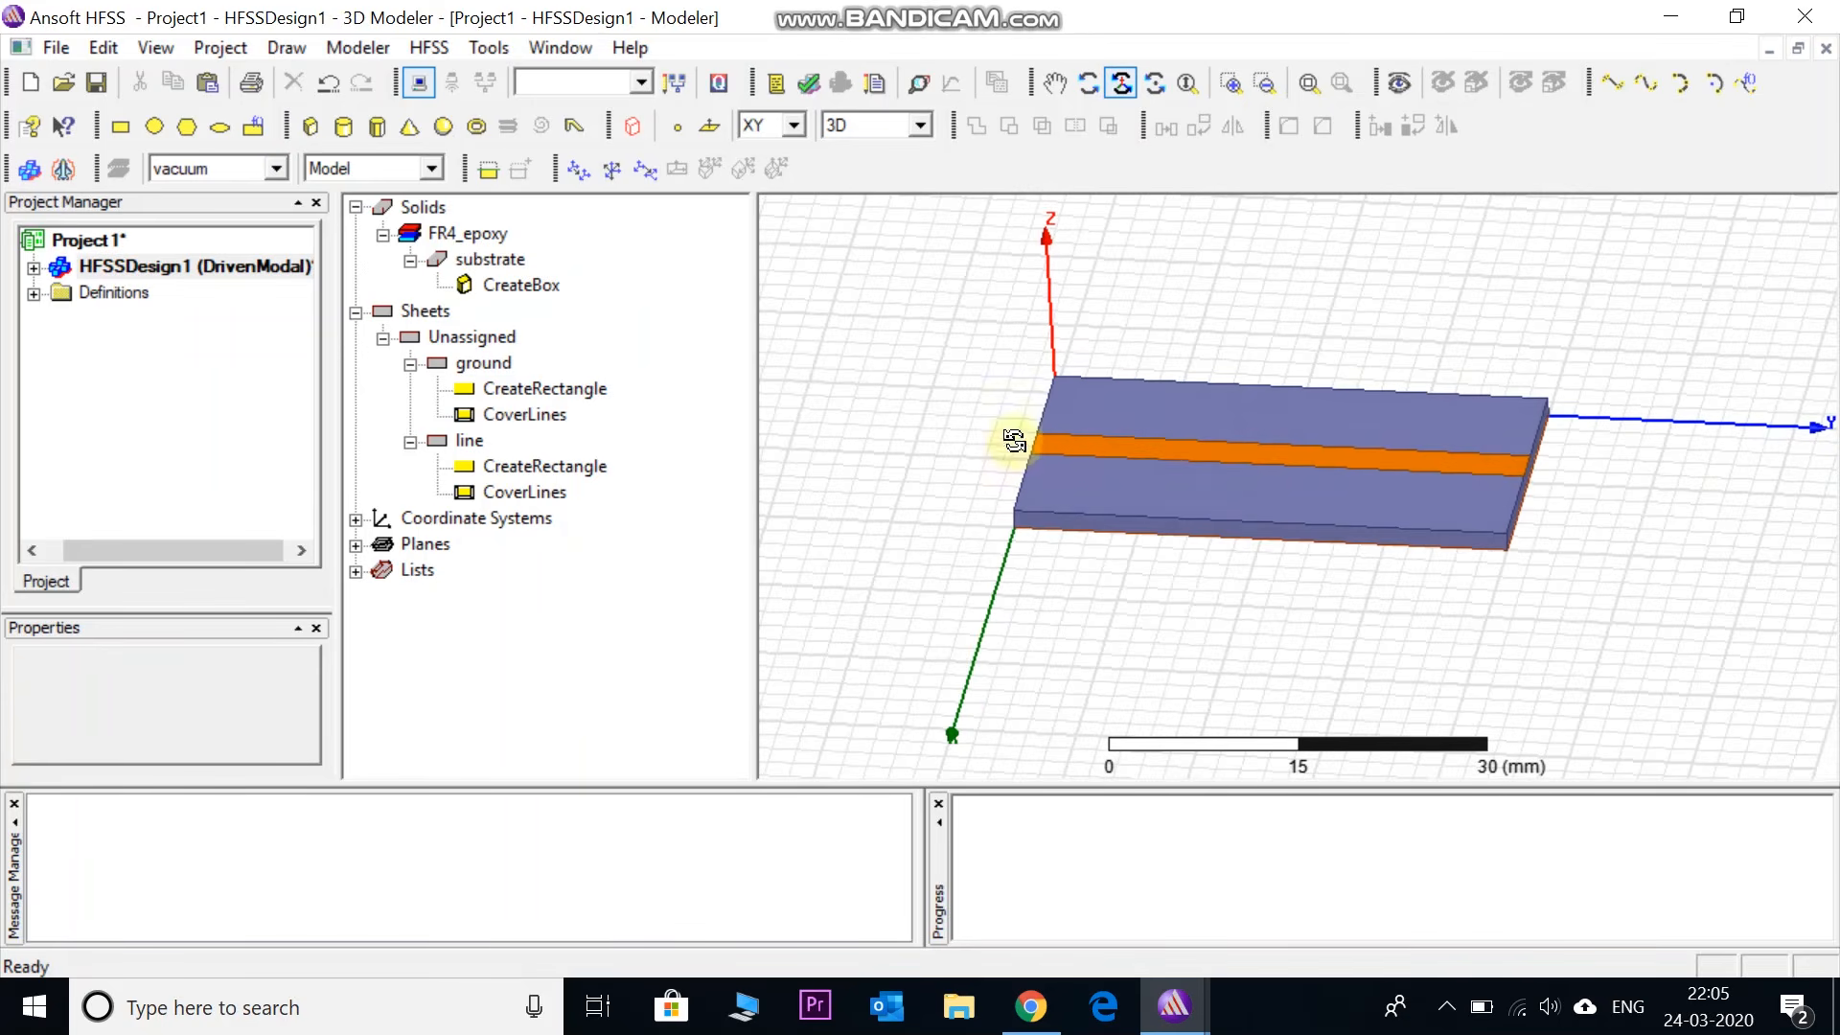
left_click_drag(1394, 515, 995, 527)
left_click(753, 482)
left_click_drag(753, 482, 720, 461)
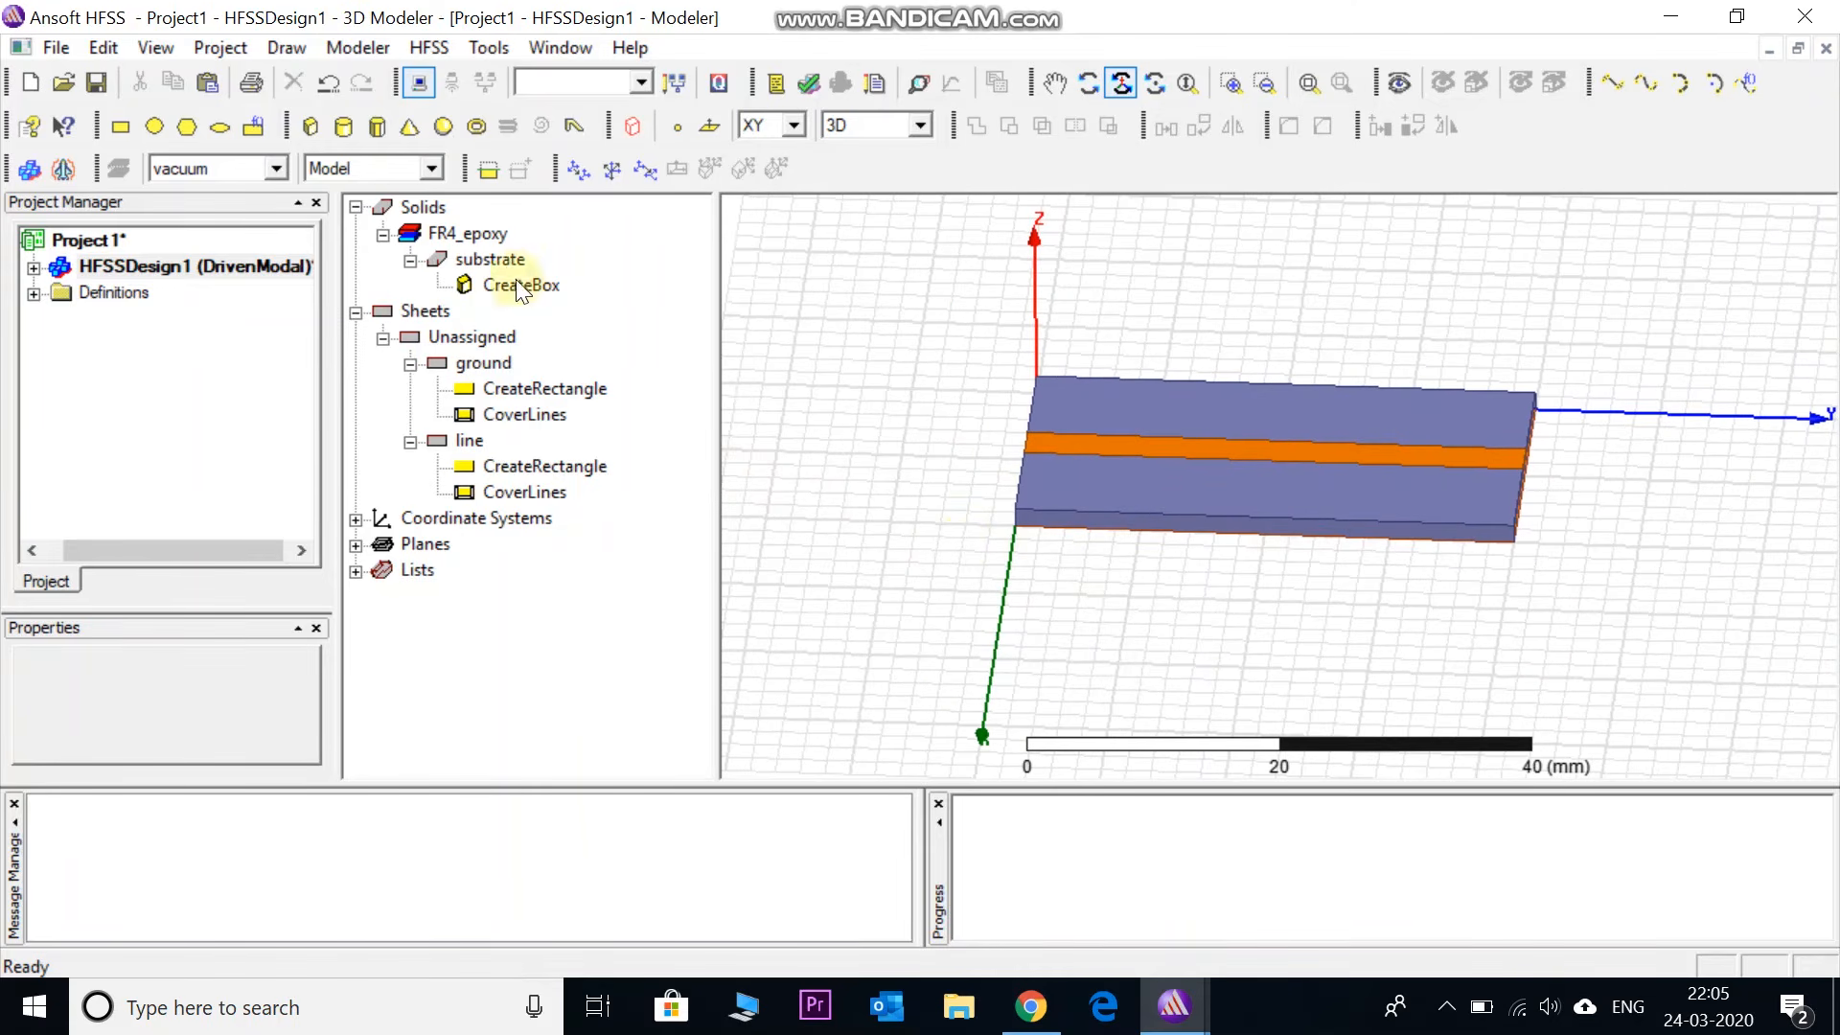
- Select the ground and line sheets together in the history tree
left_click(487, 238)
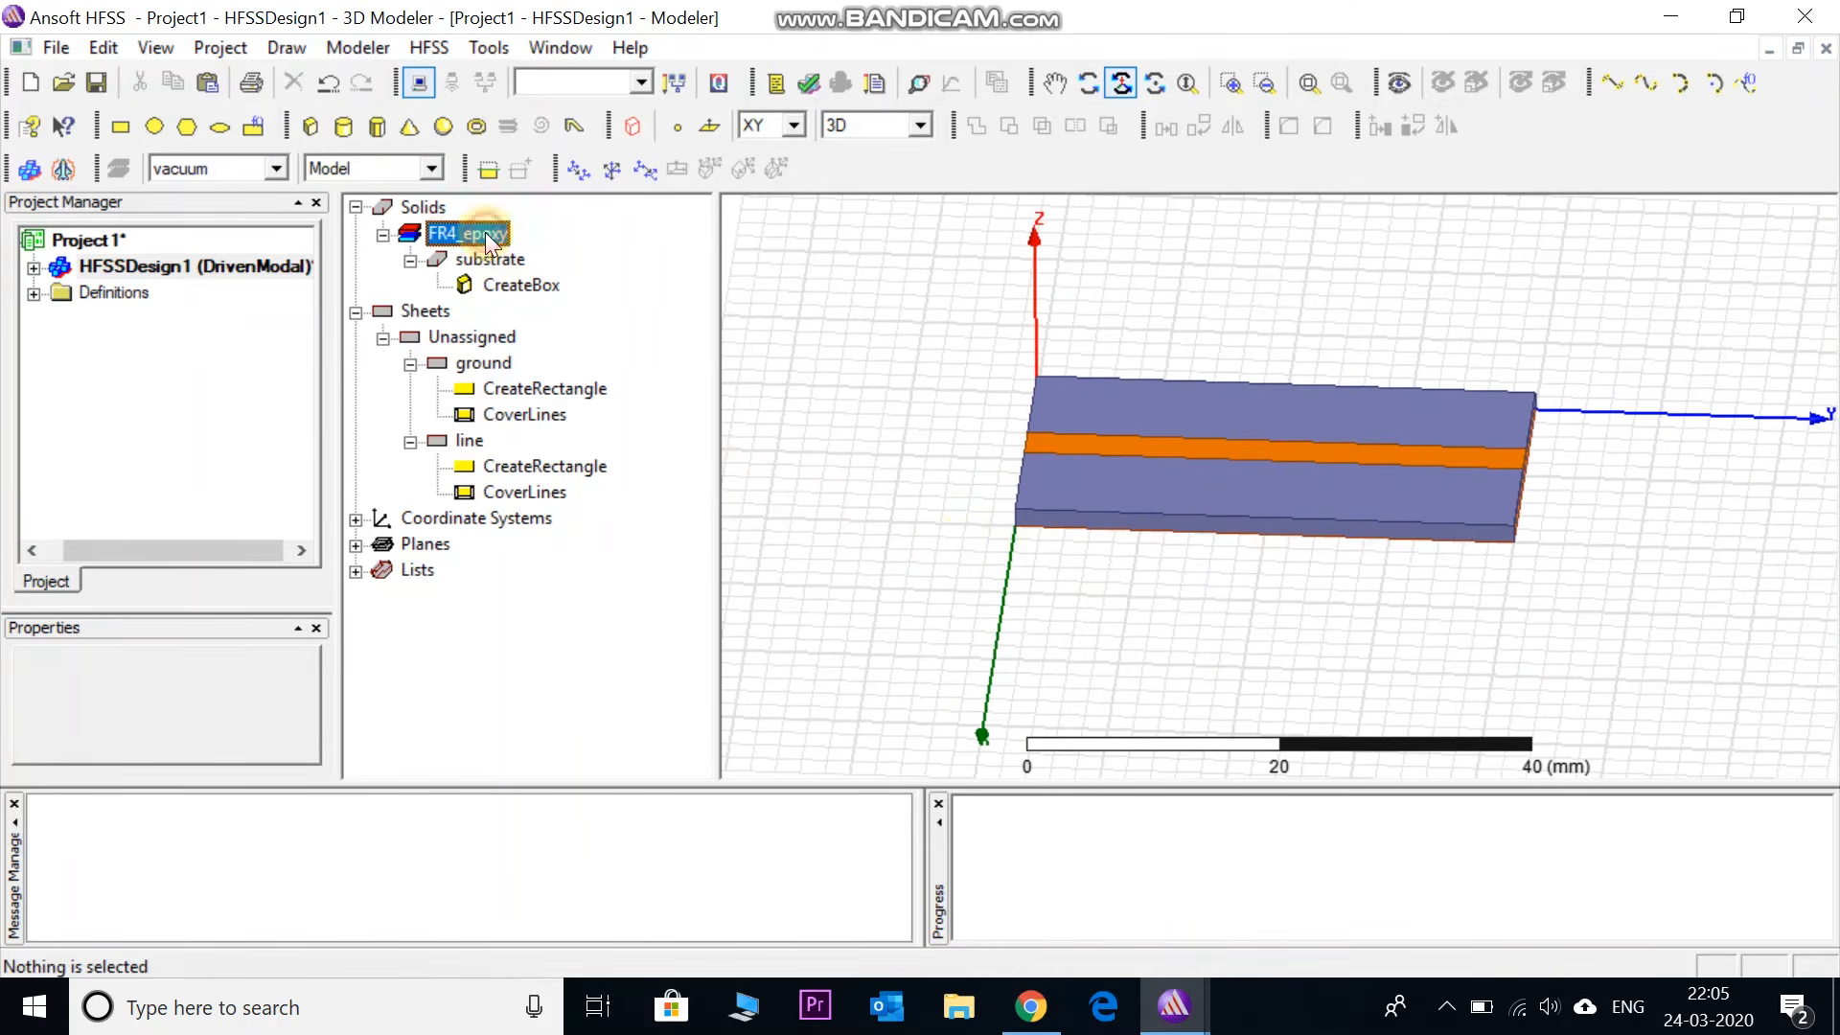
left_click(494, 360)
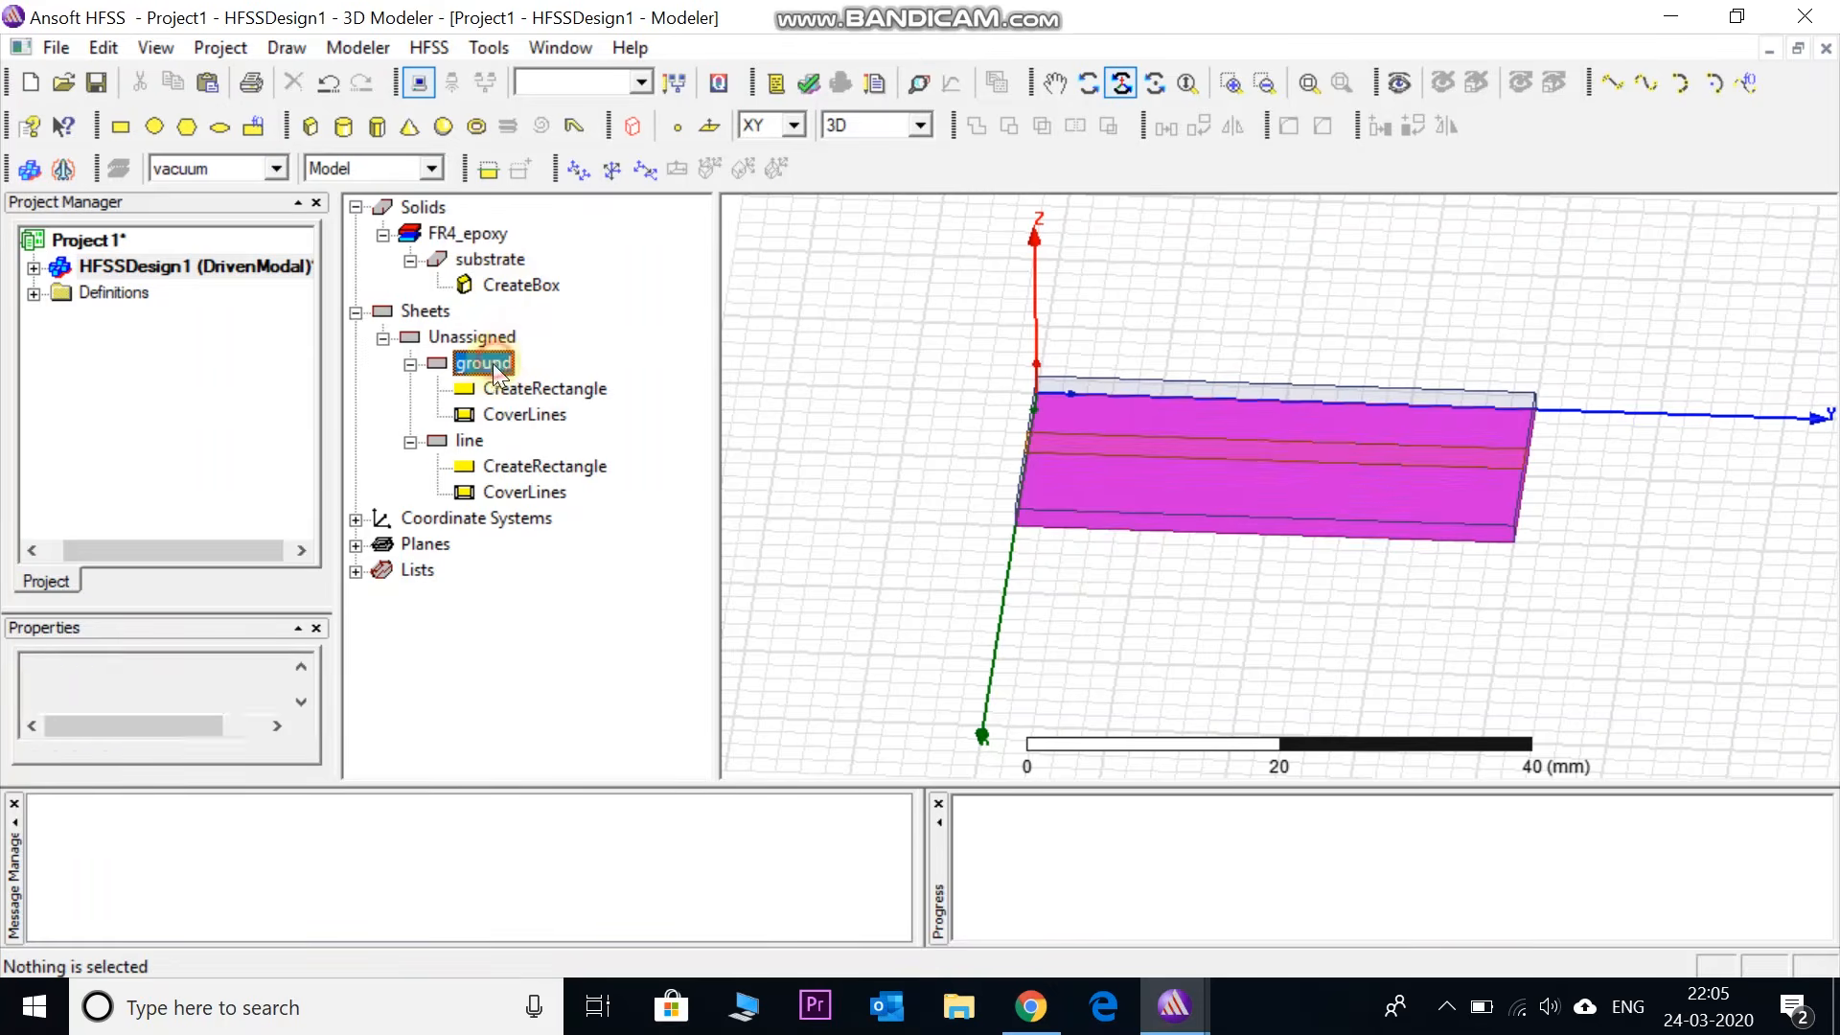
left_click(463, 438)
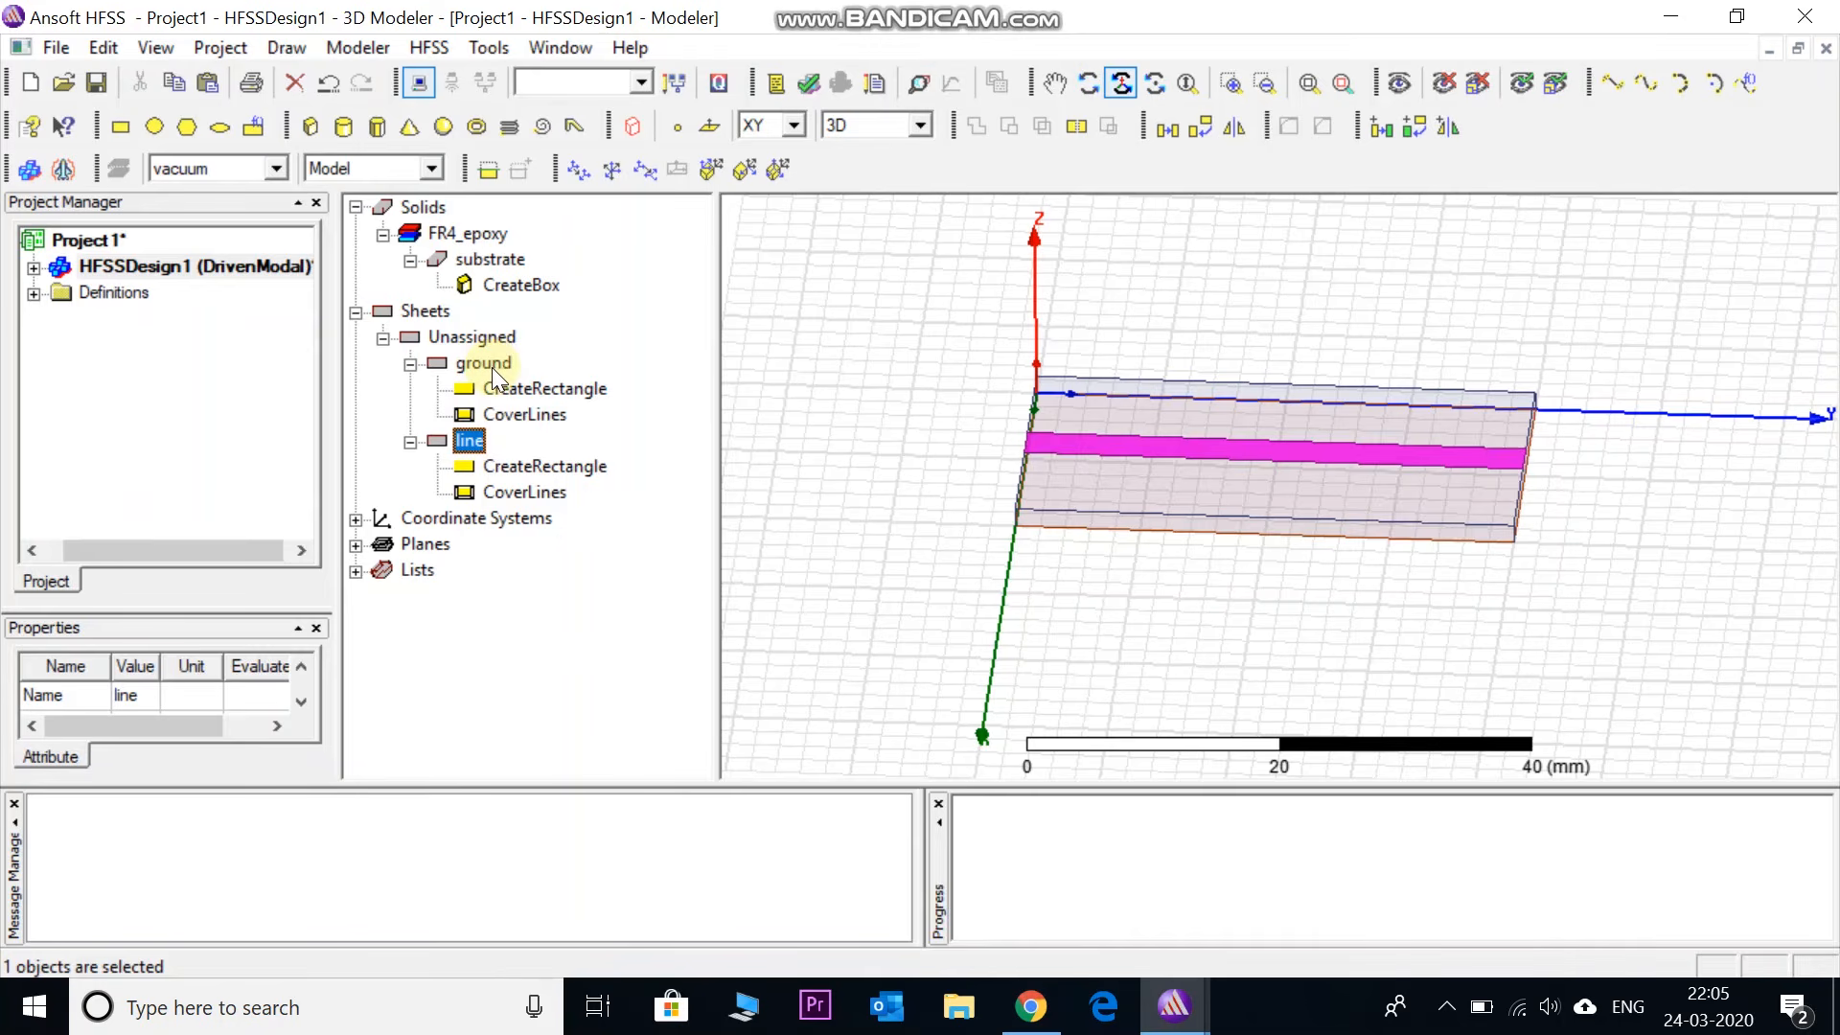
left_click(491, 366)
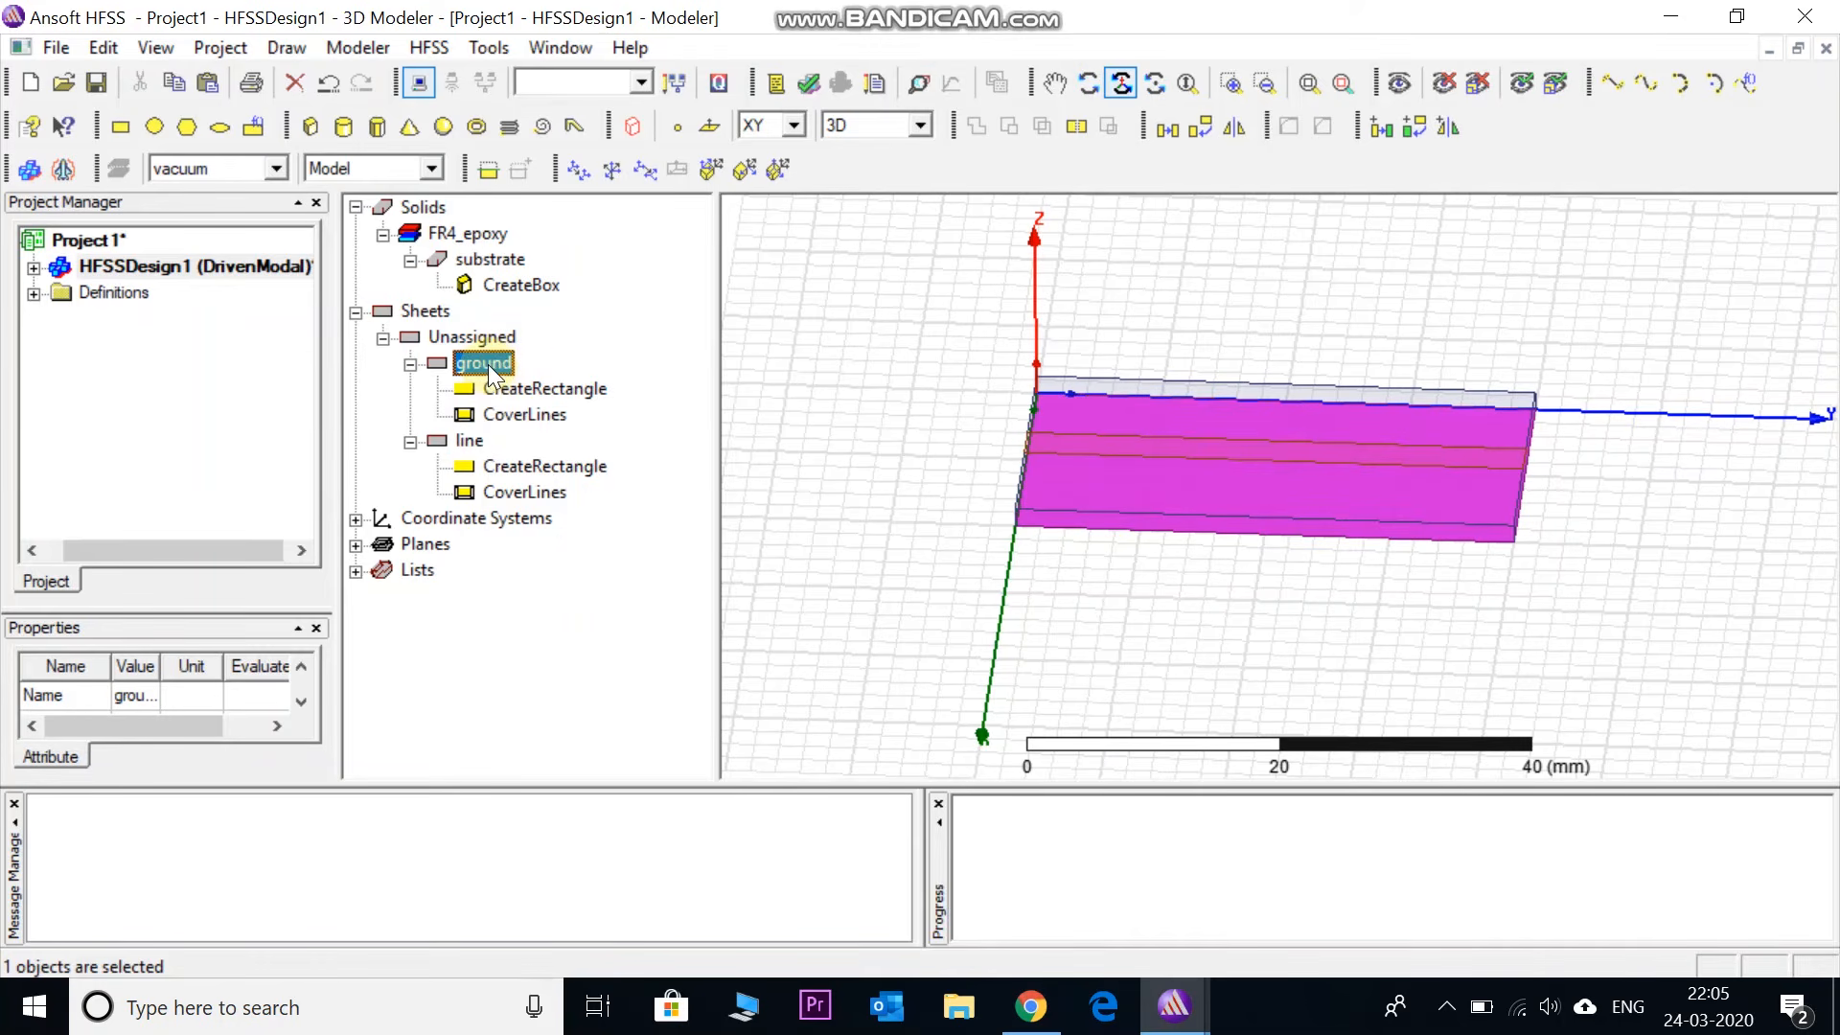
left_click(473, 443)
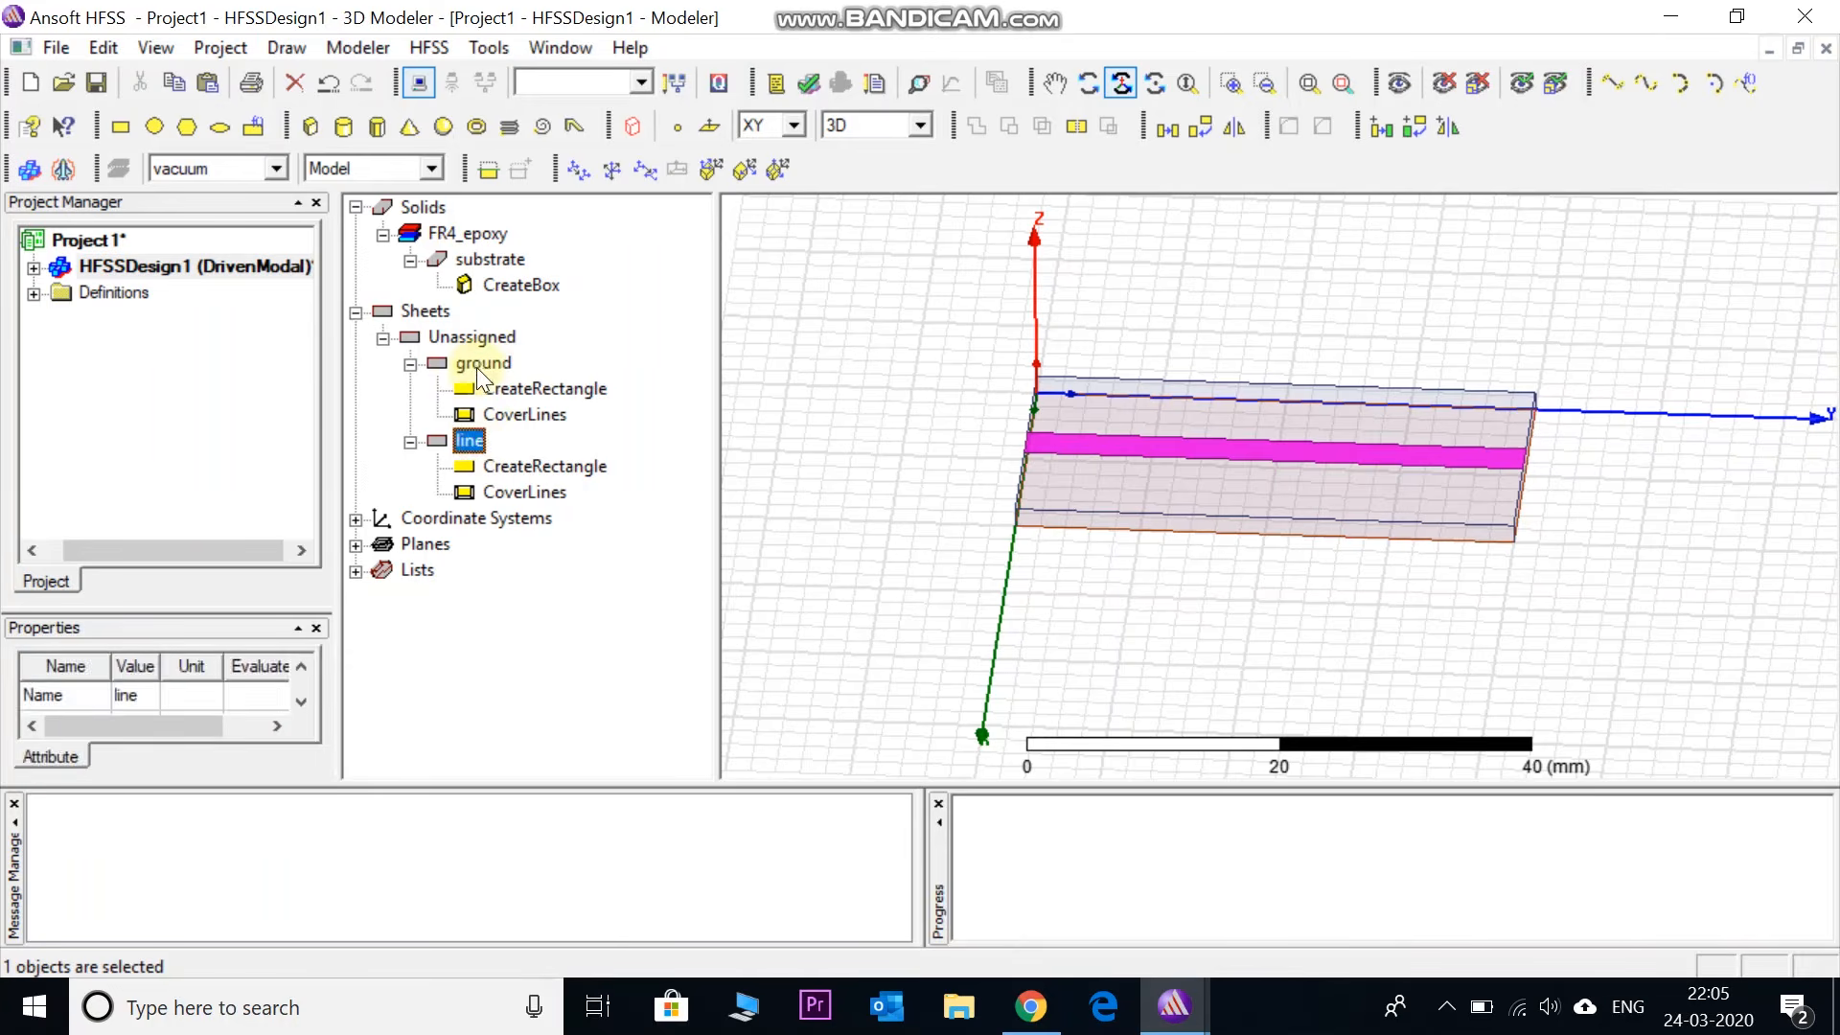
left_click(480, 364)
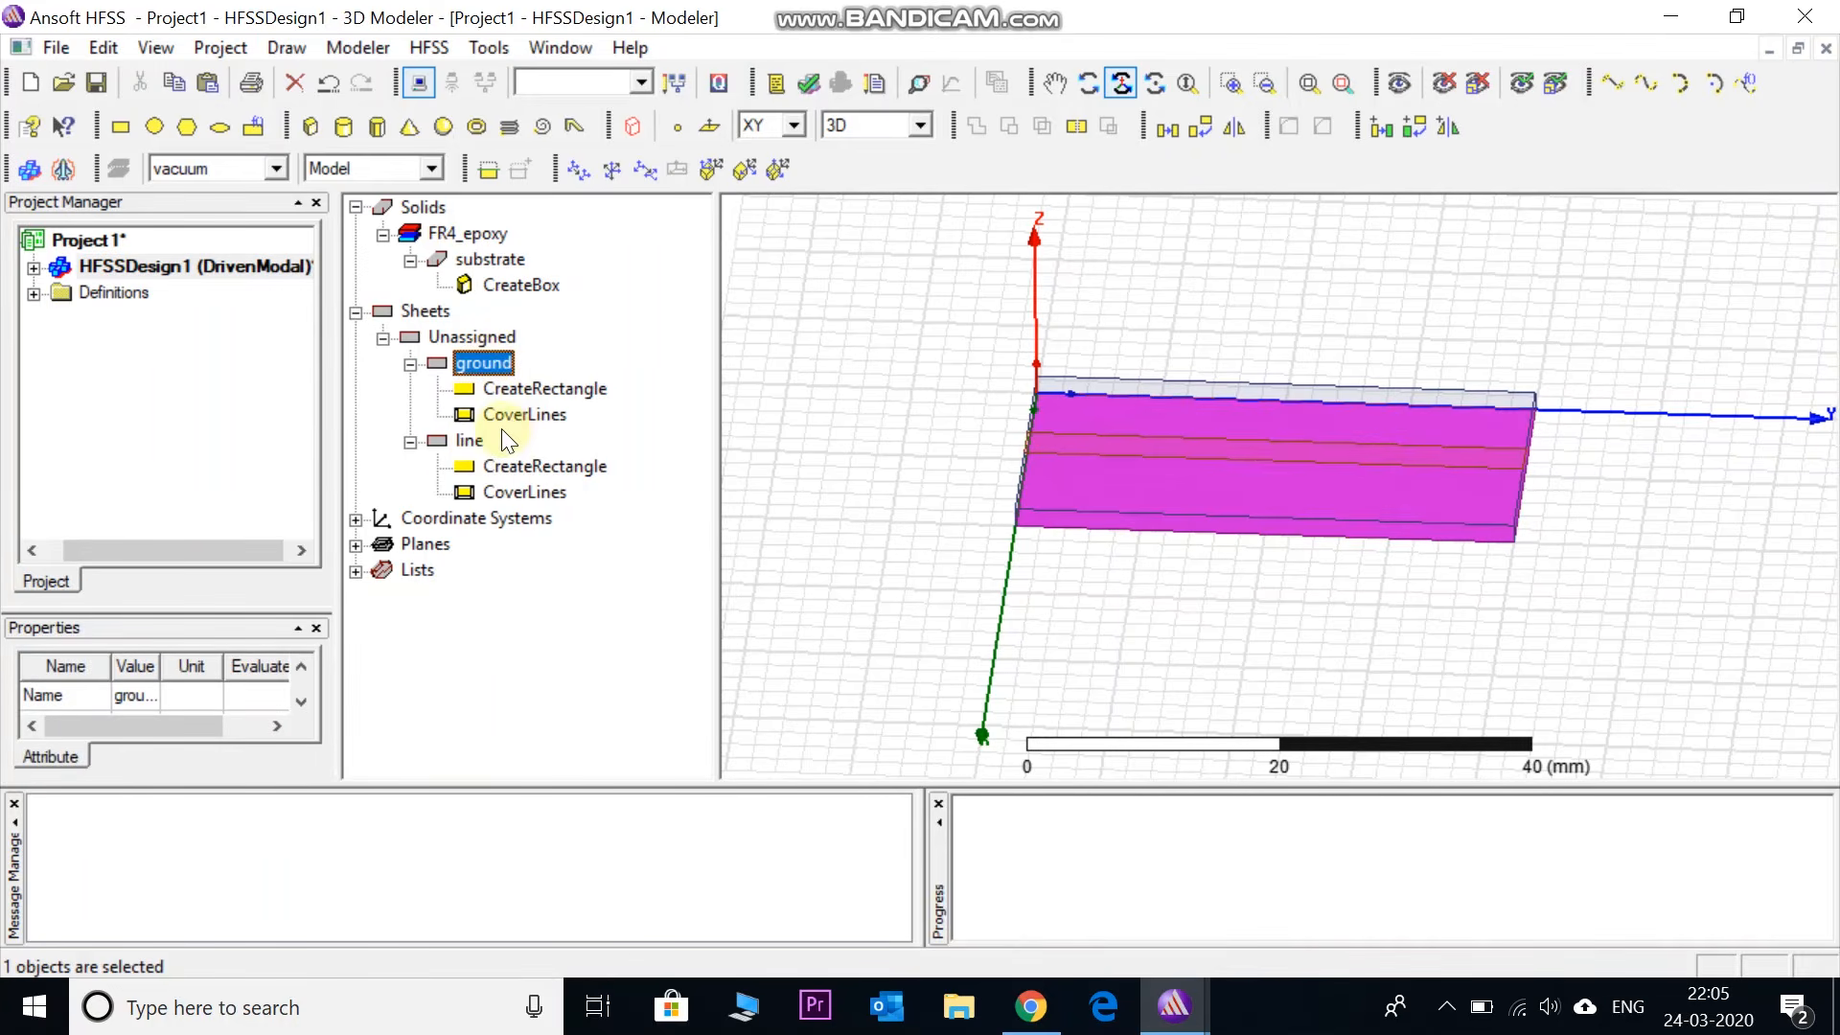
left_click(469, 440, "ctrl")
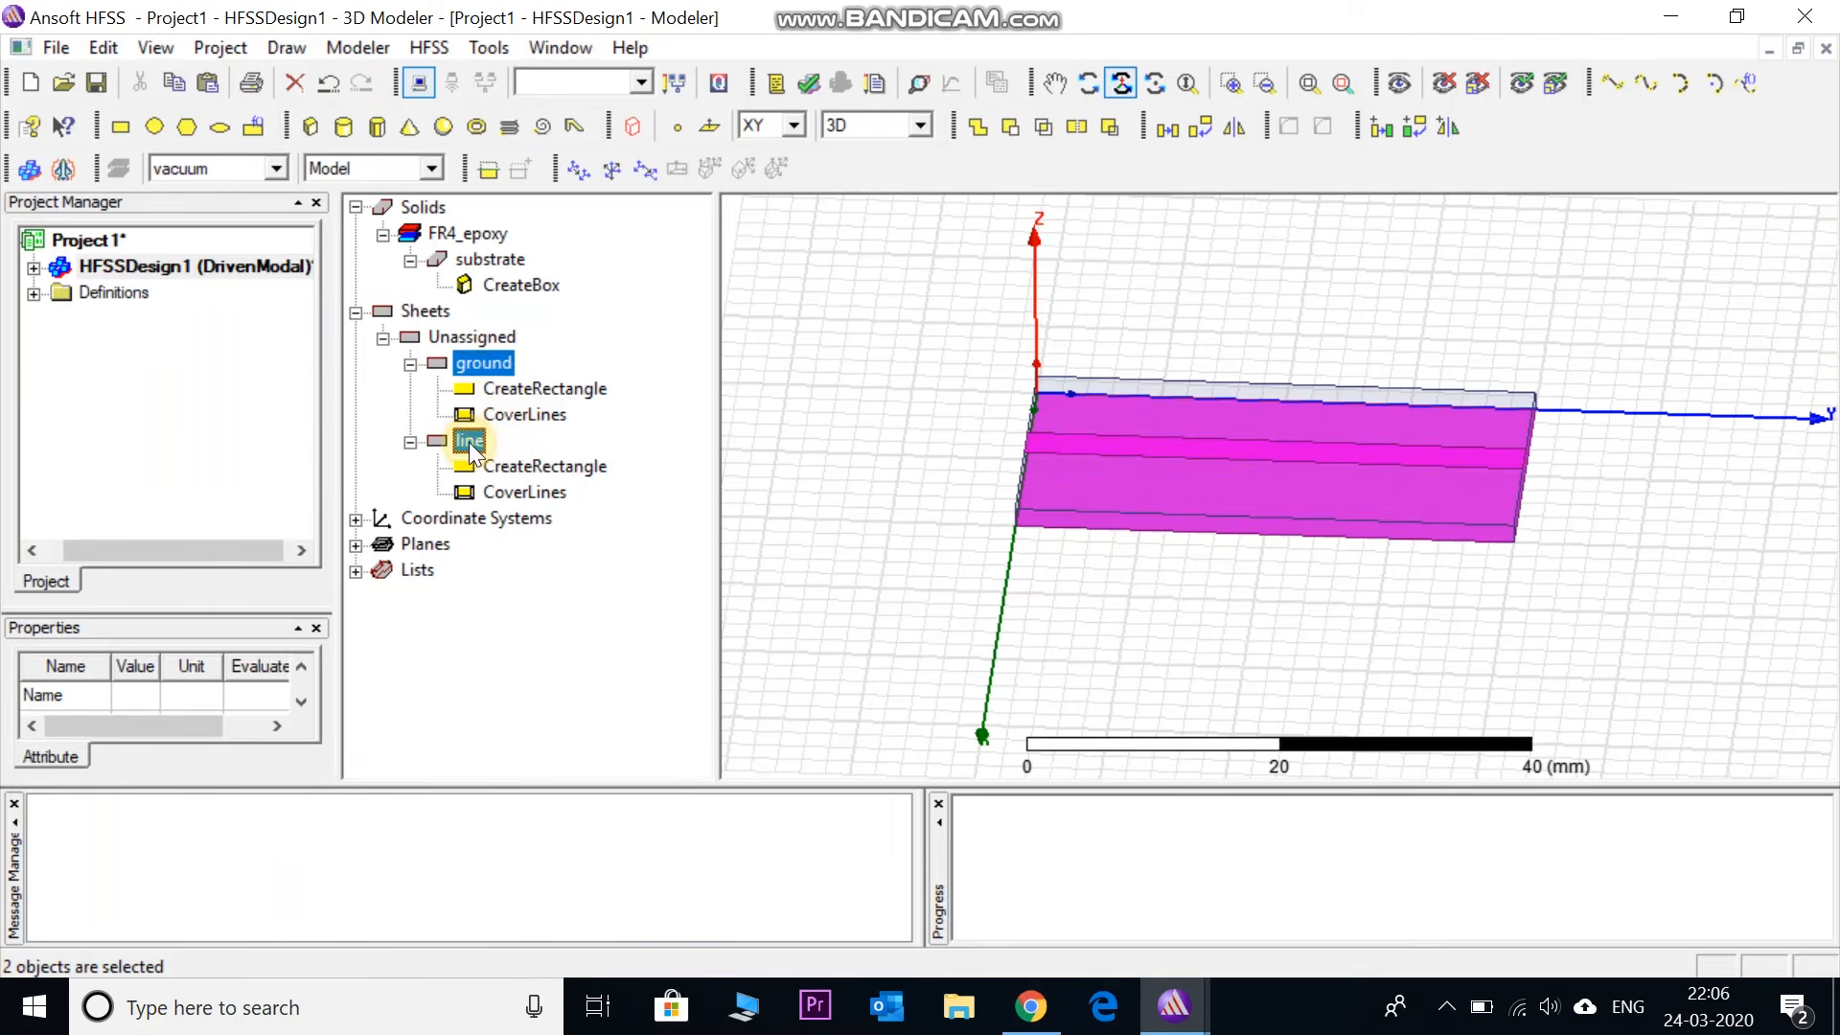
- Give both selected sheets a Perfect E boundary, keeping the name PerfE1
right_click(489, 363)
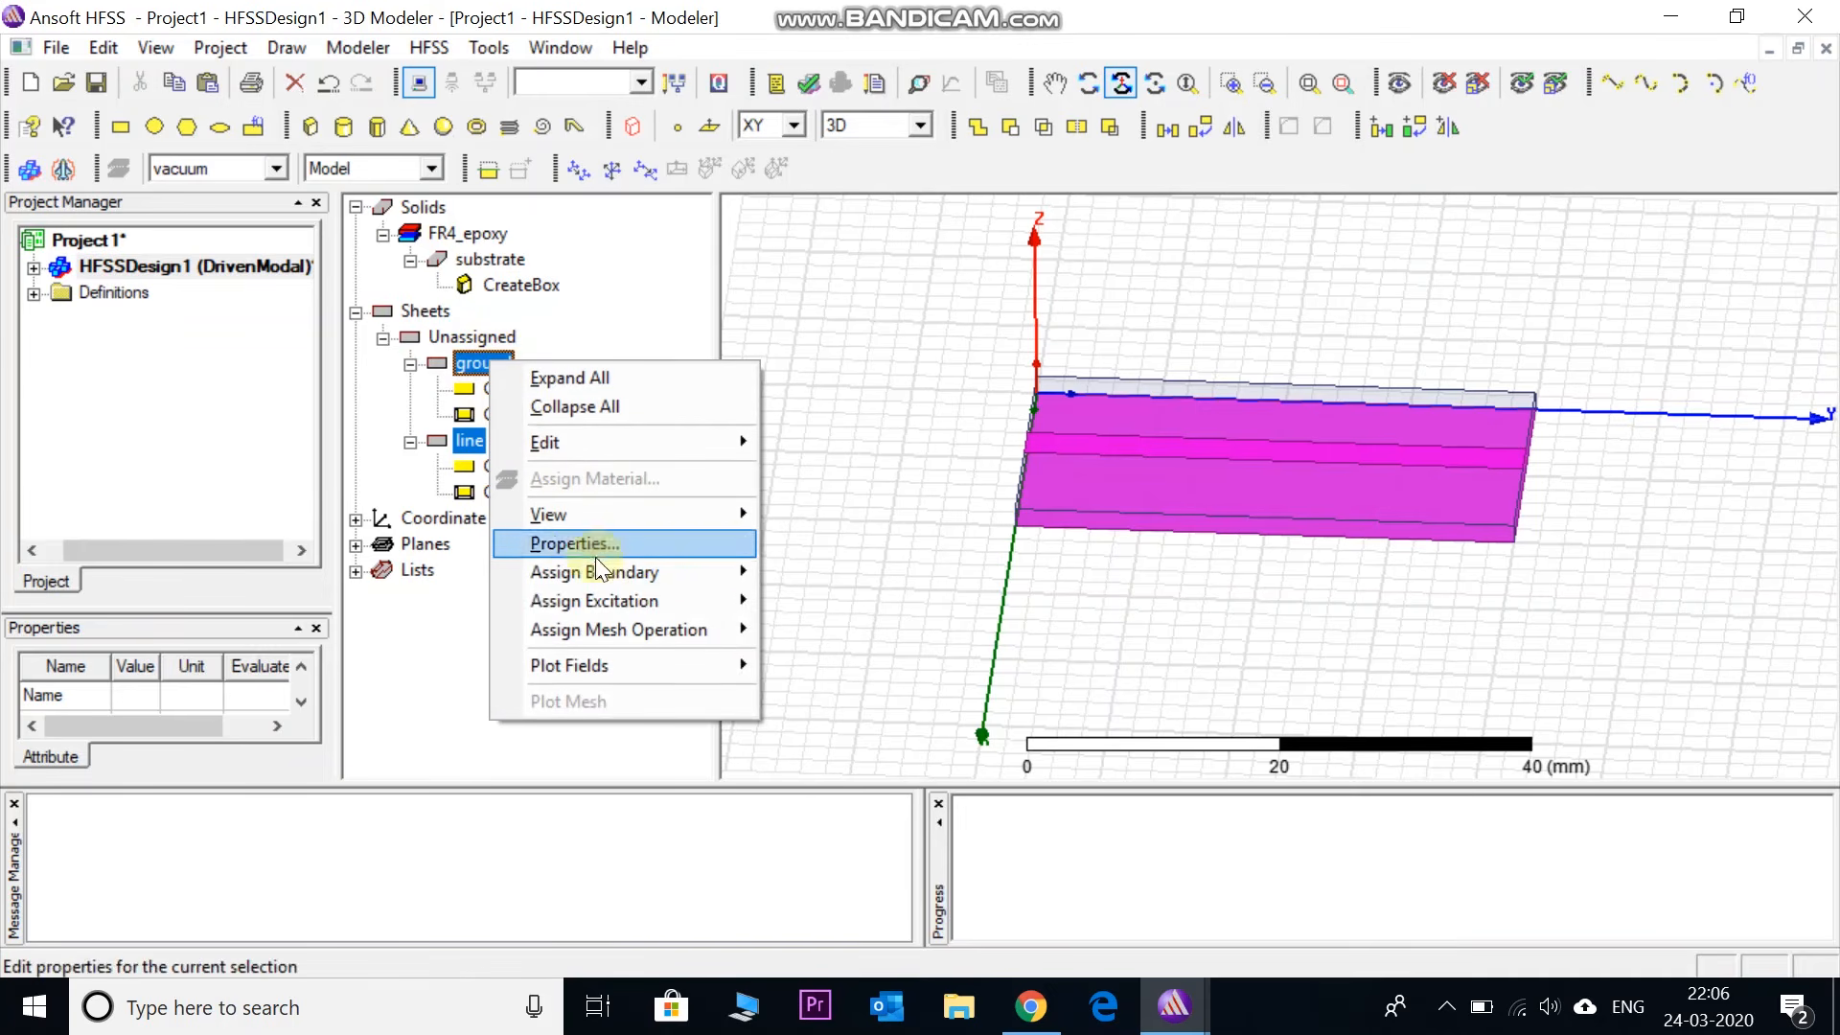
mouse_move(753, 565)
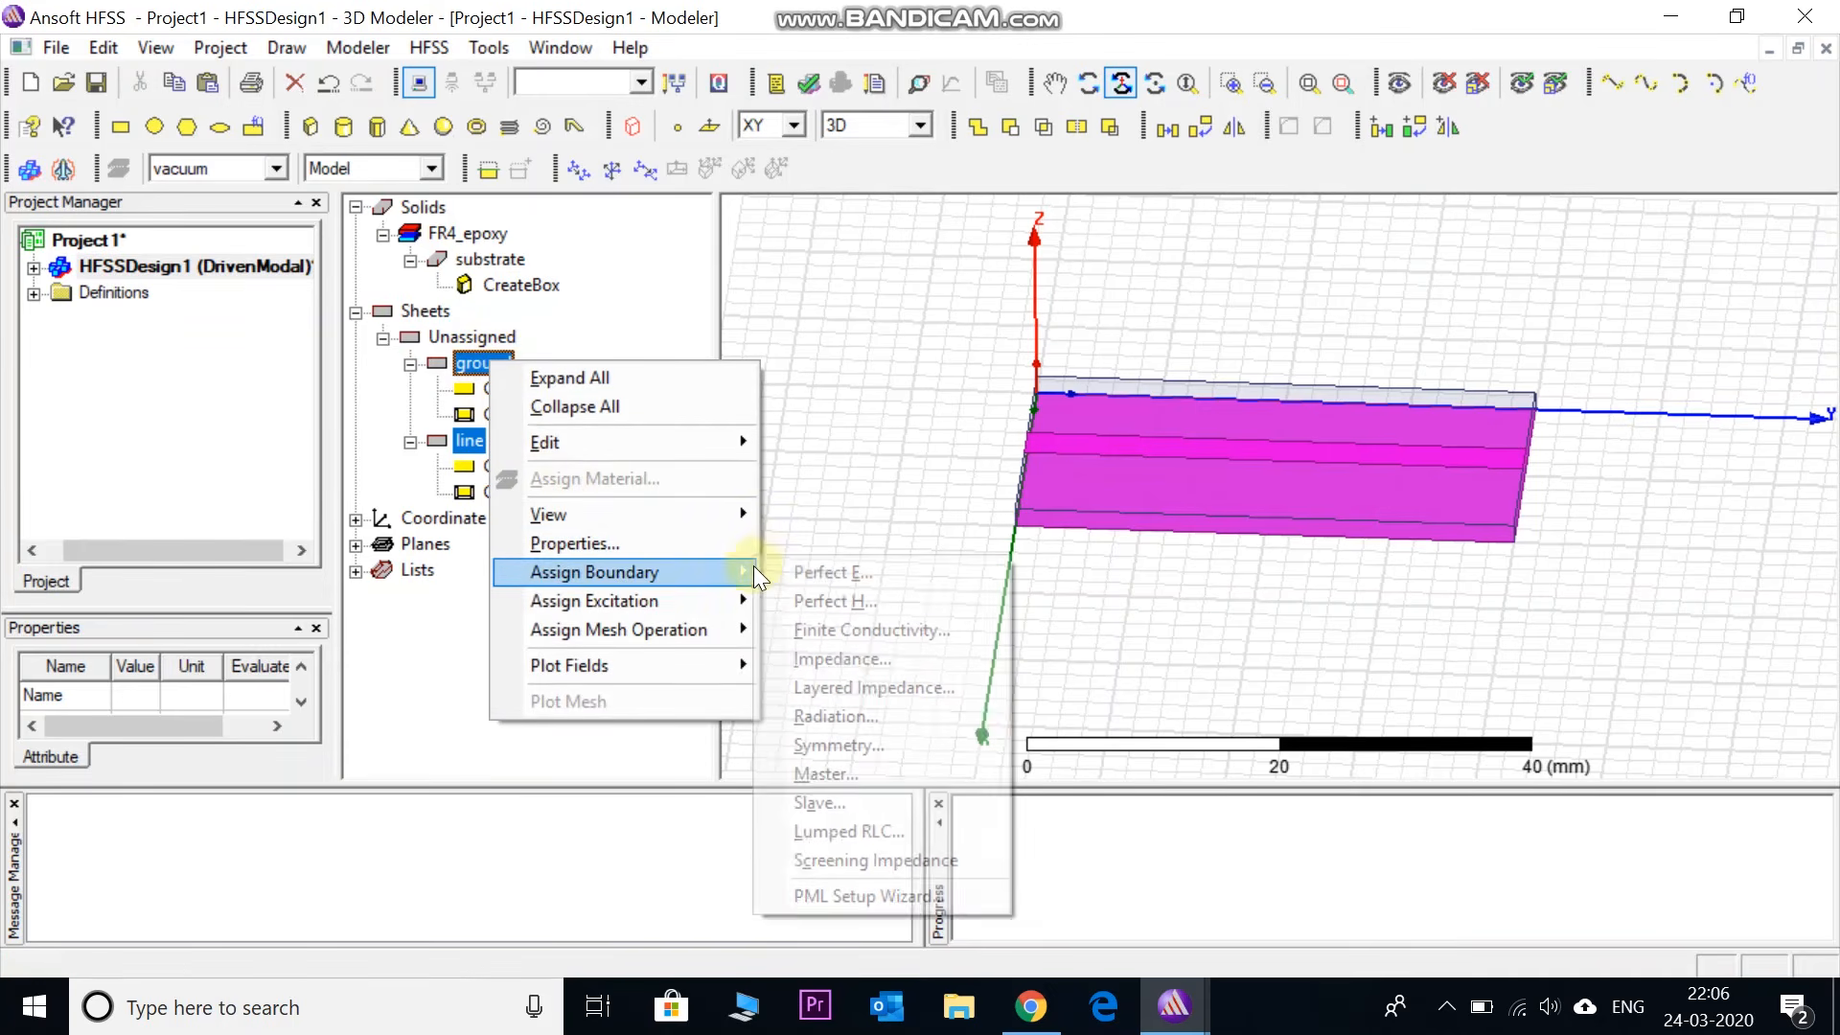
left_click(869, 566)
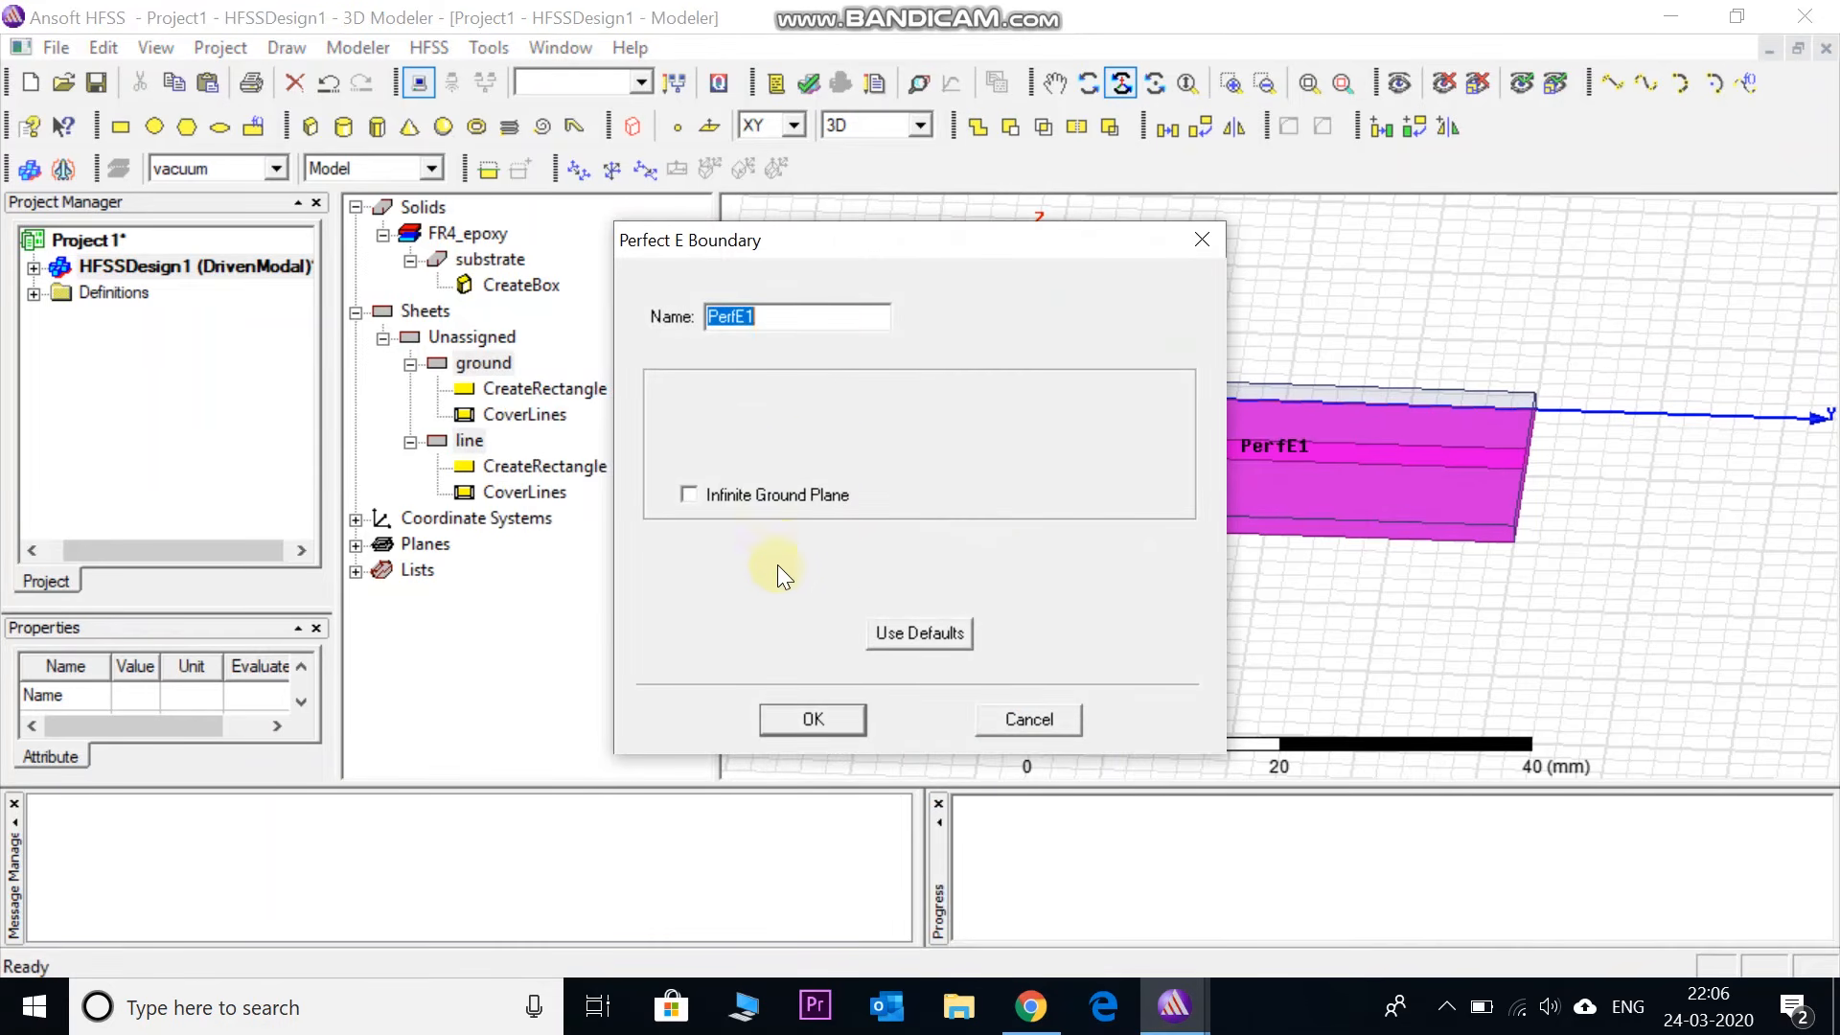
left_click(779, 717)
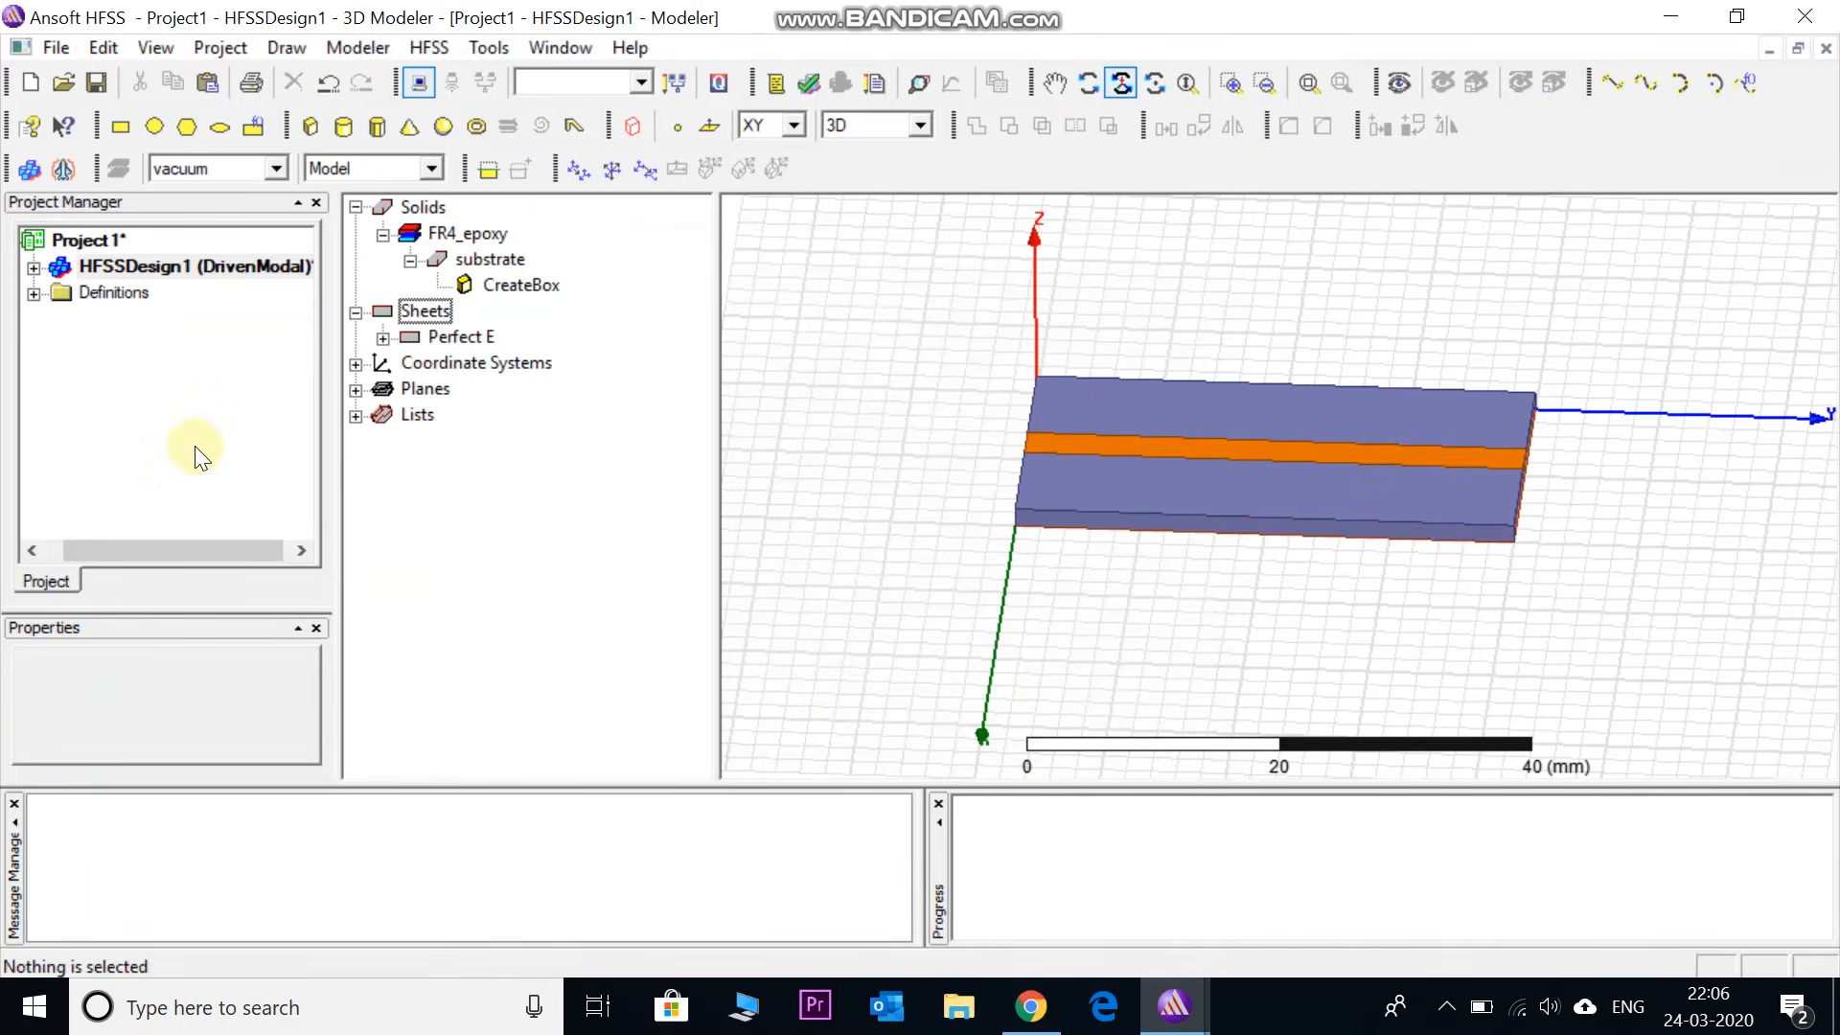
- Expand the design's Boundaries list, check PerfE1 on the model, then collapse Boundaries
left_click(33, 268)
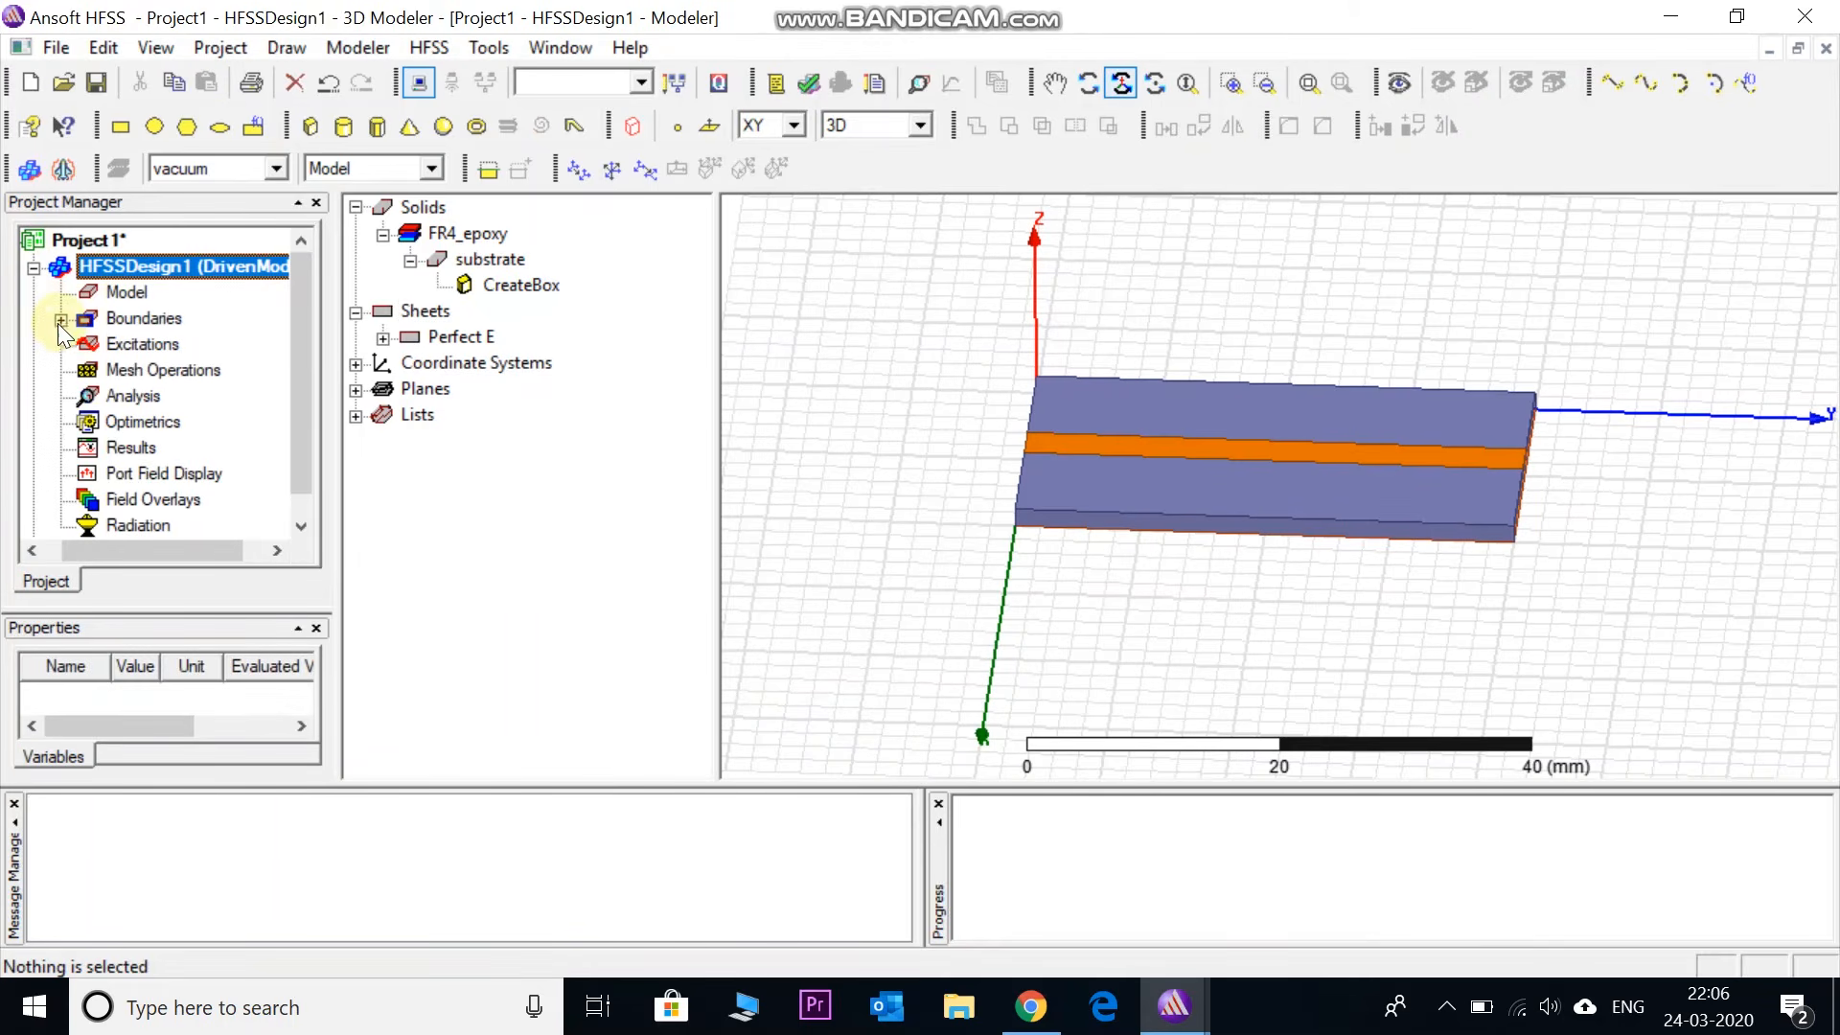
left_click(60, 320)
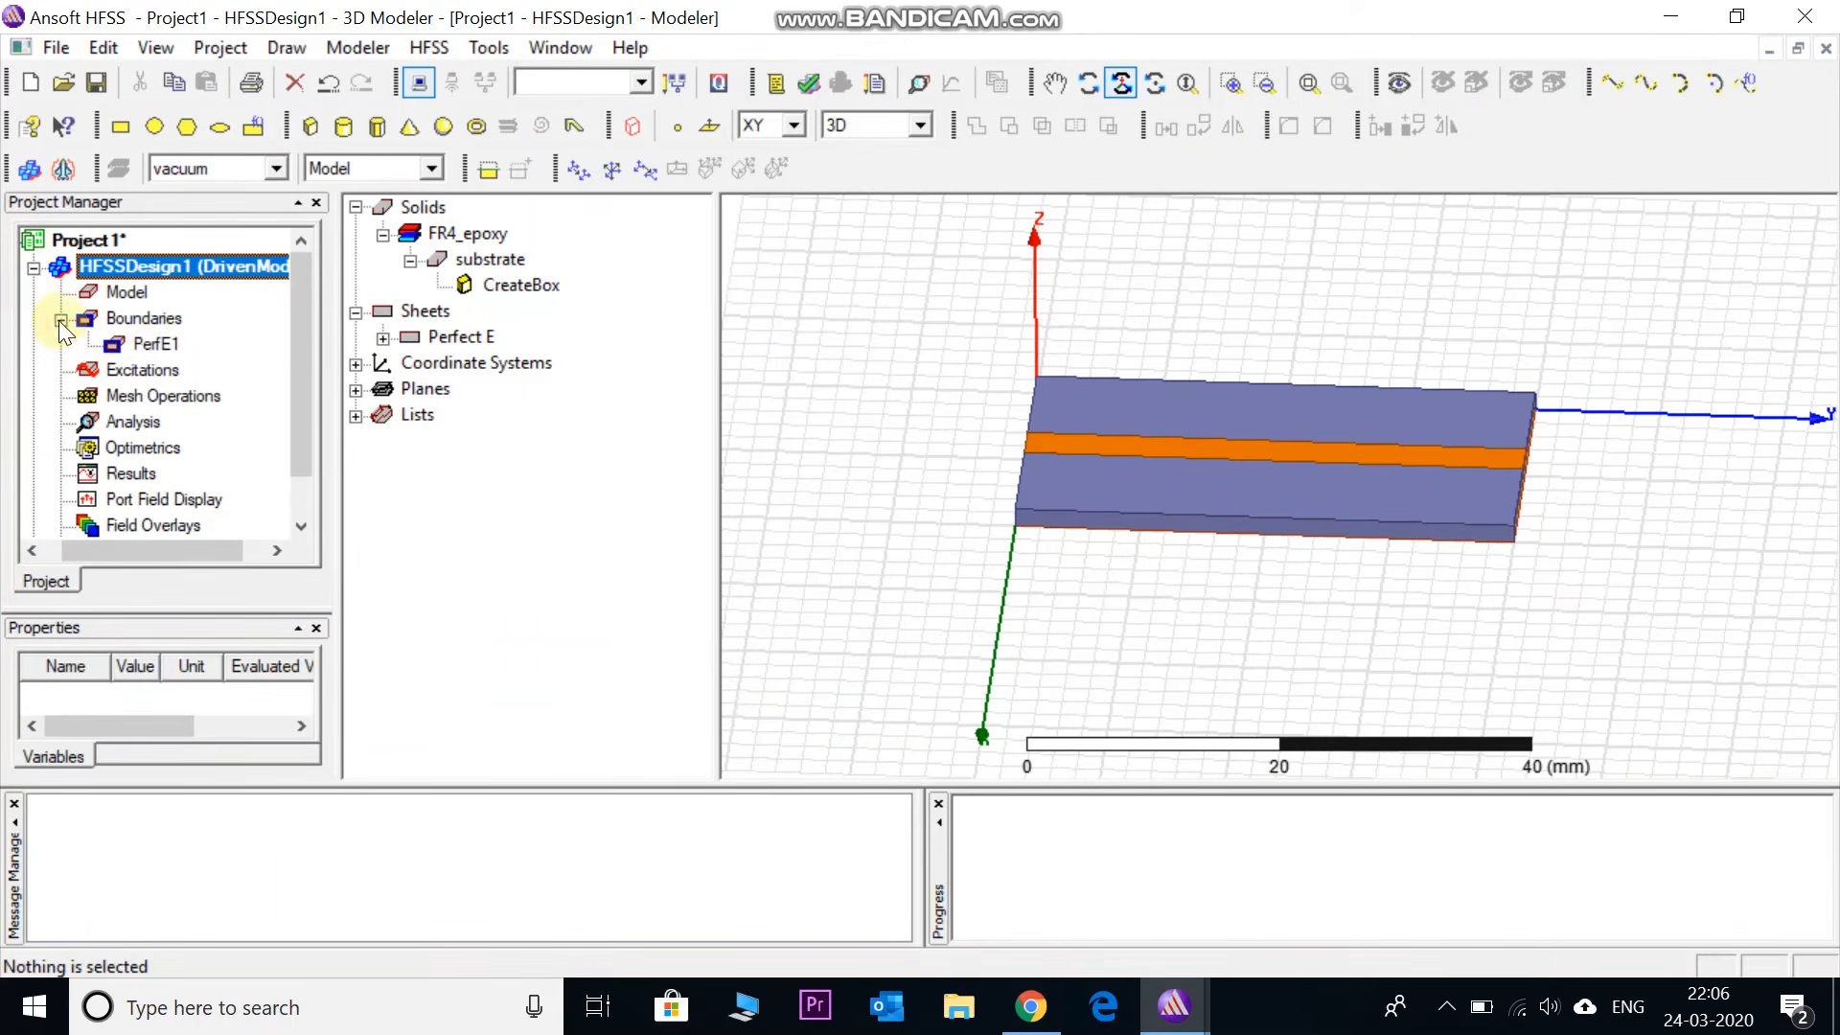
left_click(156, 344)
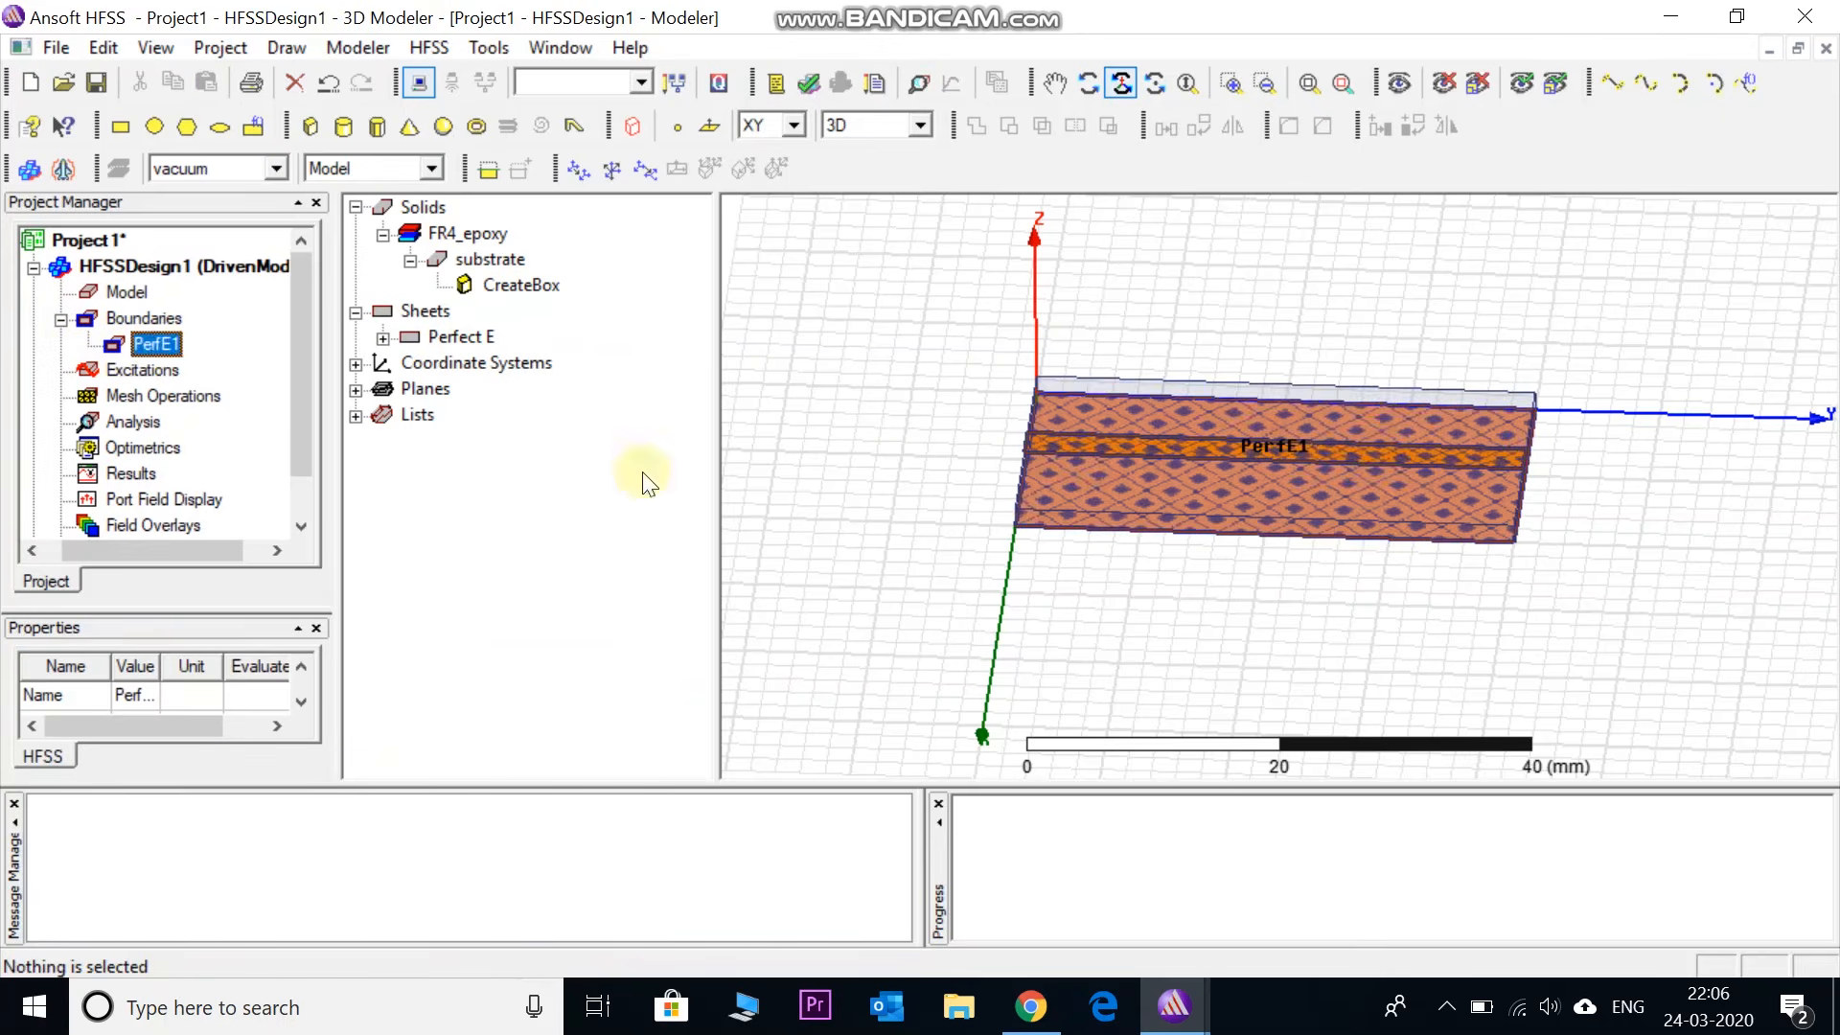
left_click_drag(1093, 464, 1175, 469)
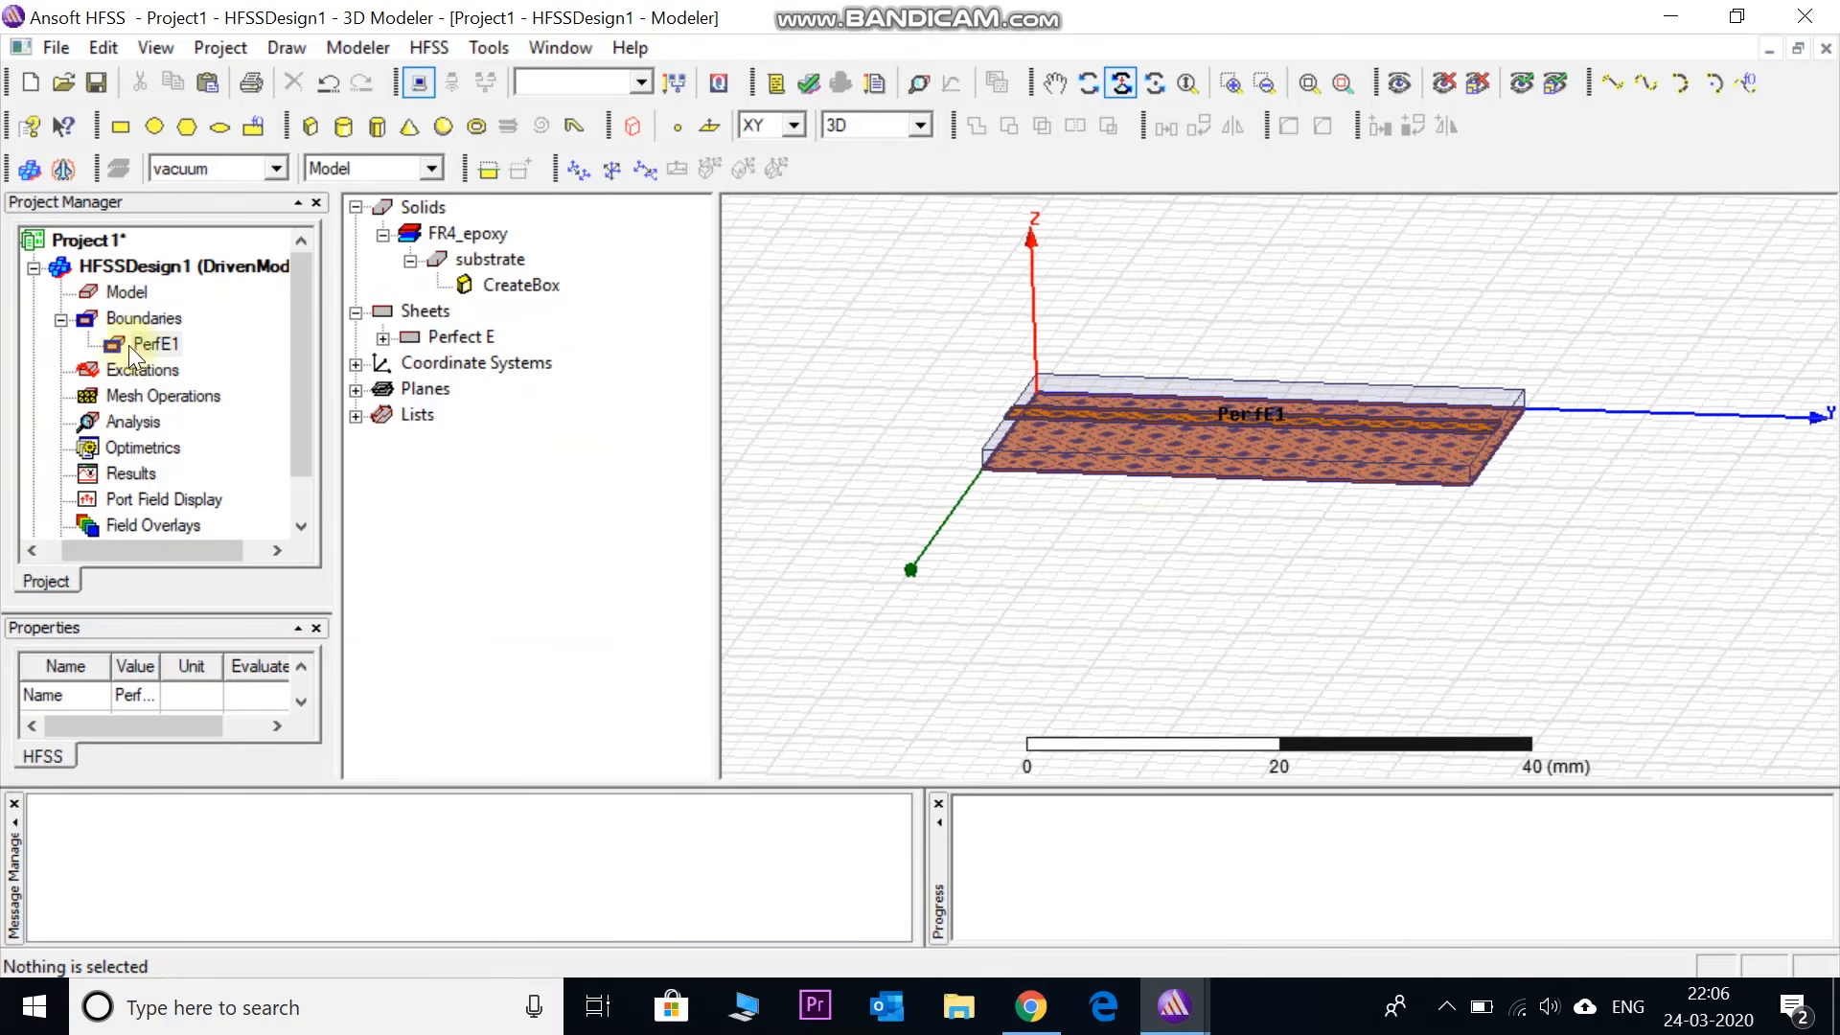
left_click(61, 319)
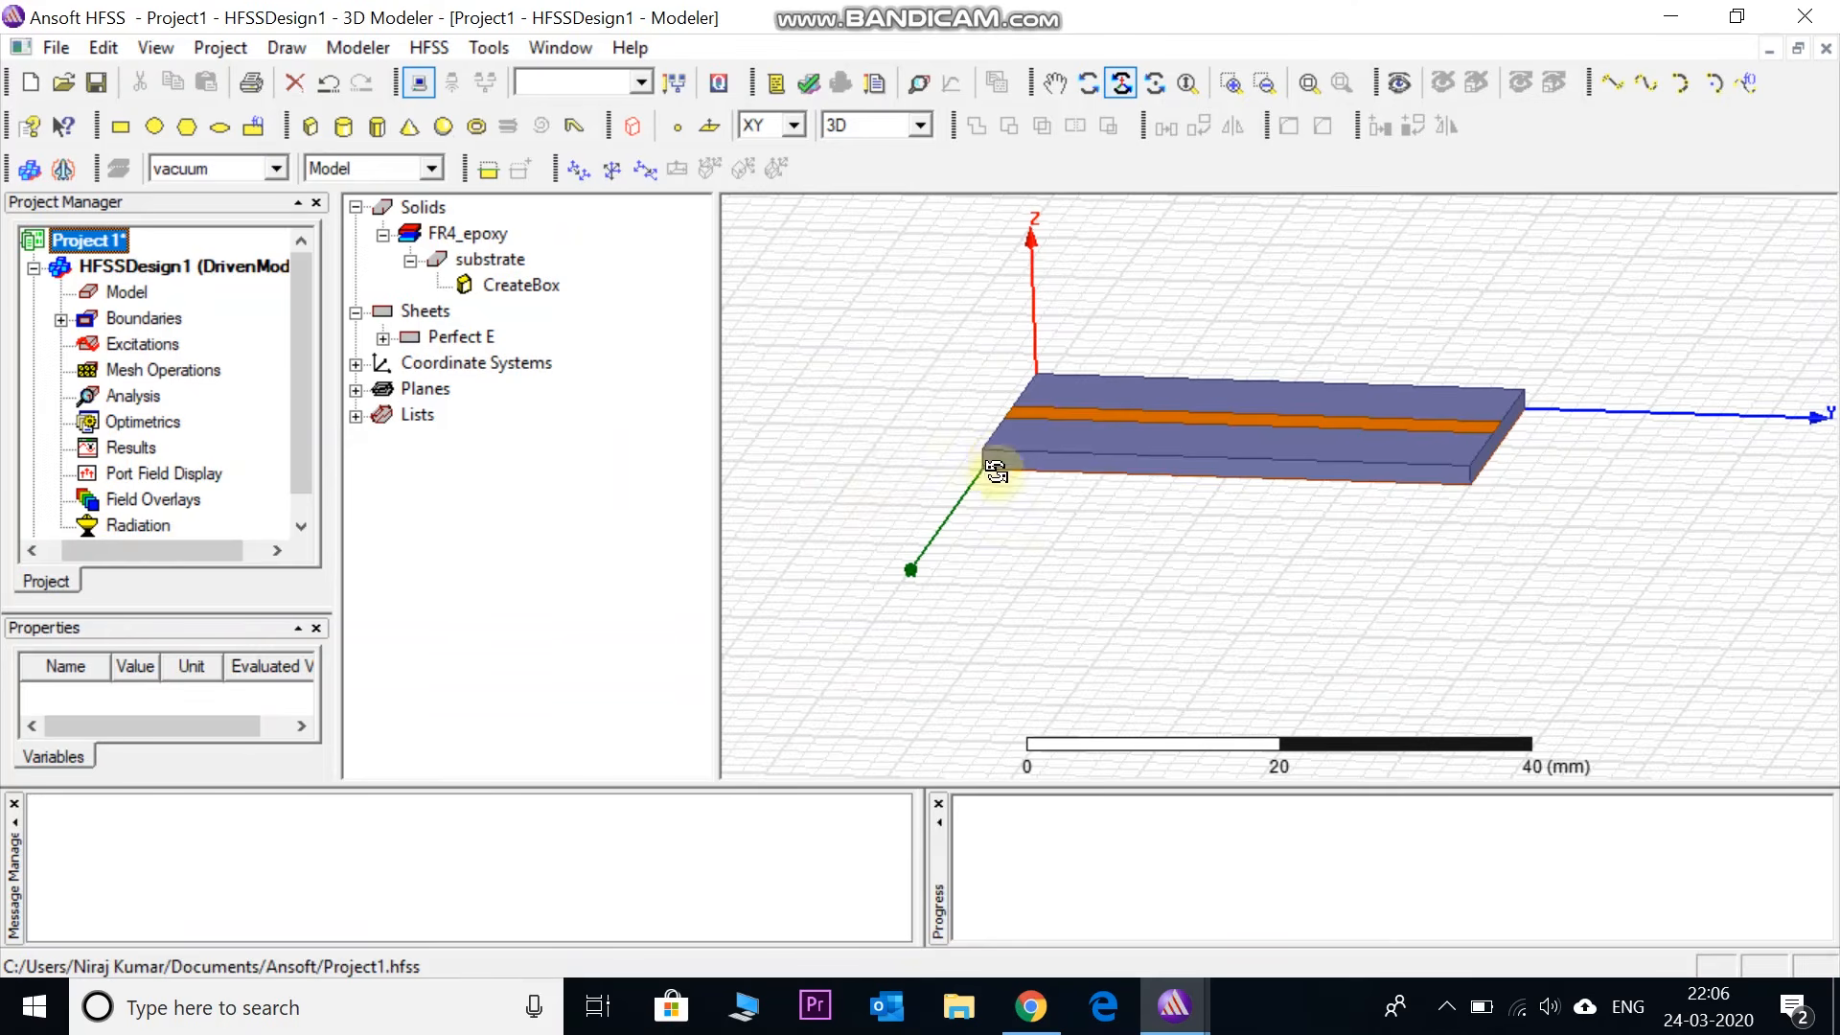
- Orbit the board to a tilted view with the X axis pointing down-right and zoom in
left_click_drag(989, 468, 1195, 522)
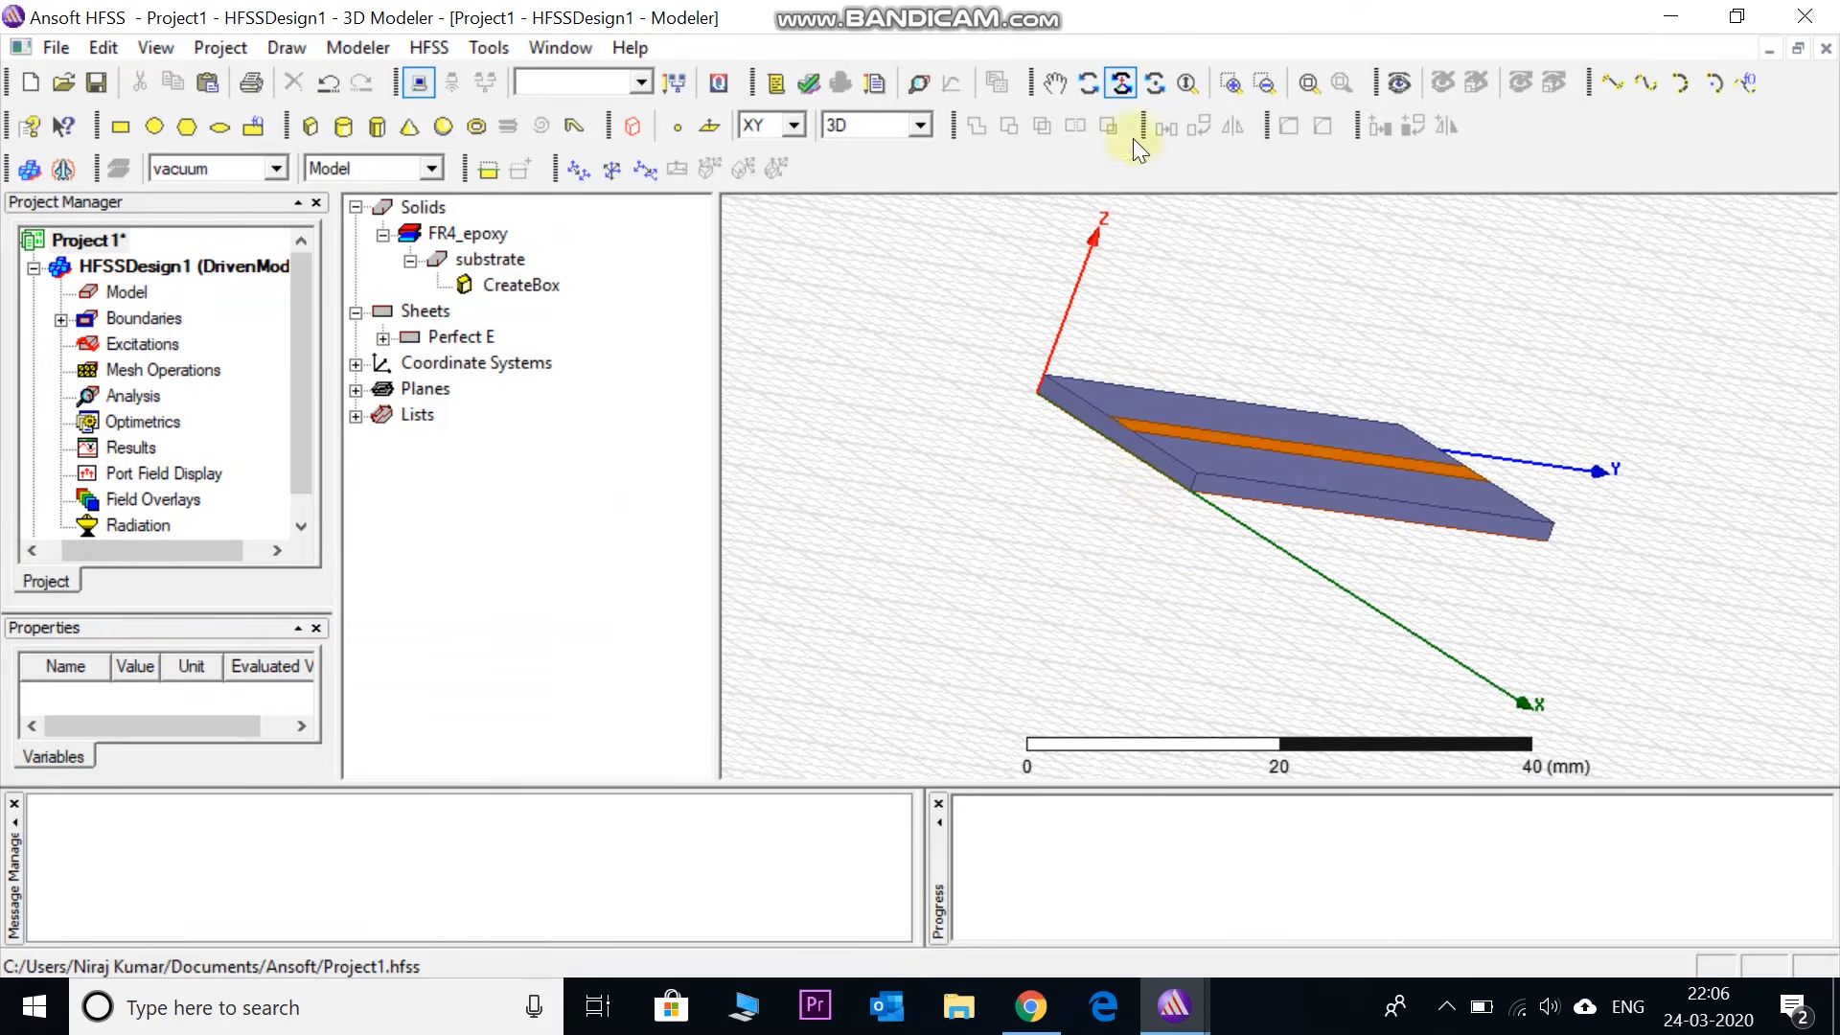
left_click(1120, 83)
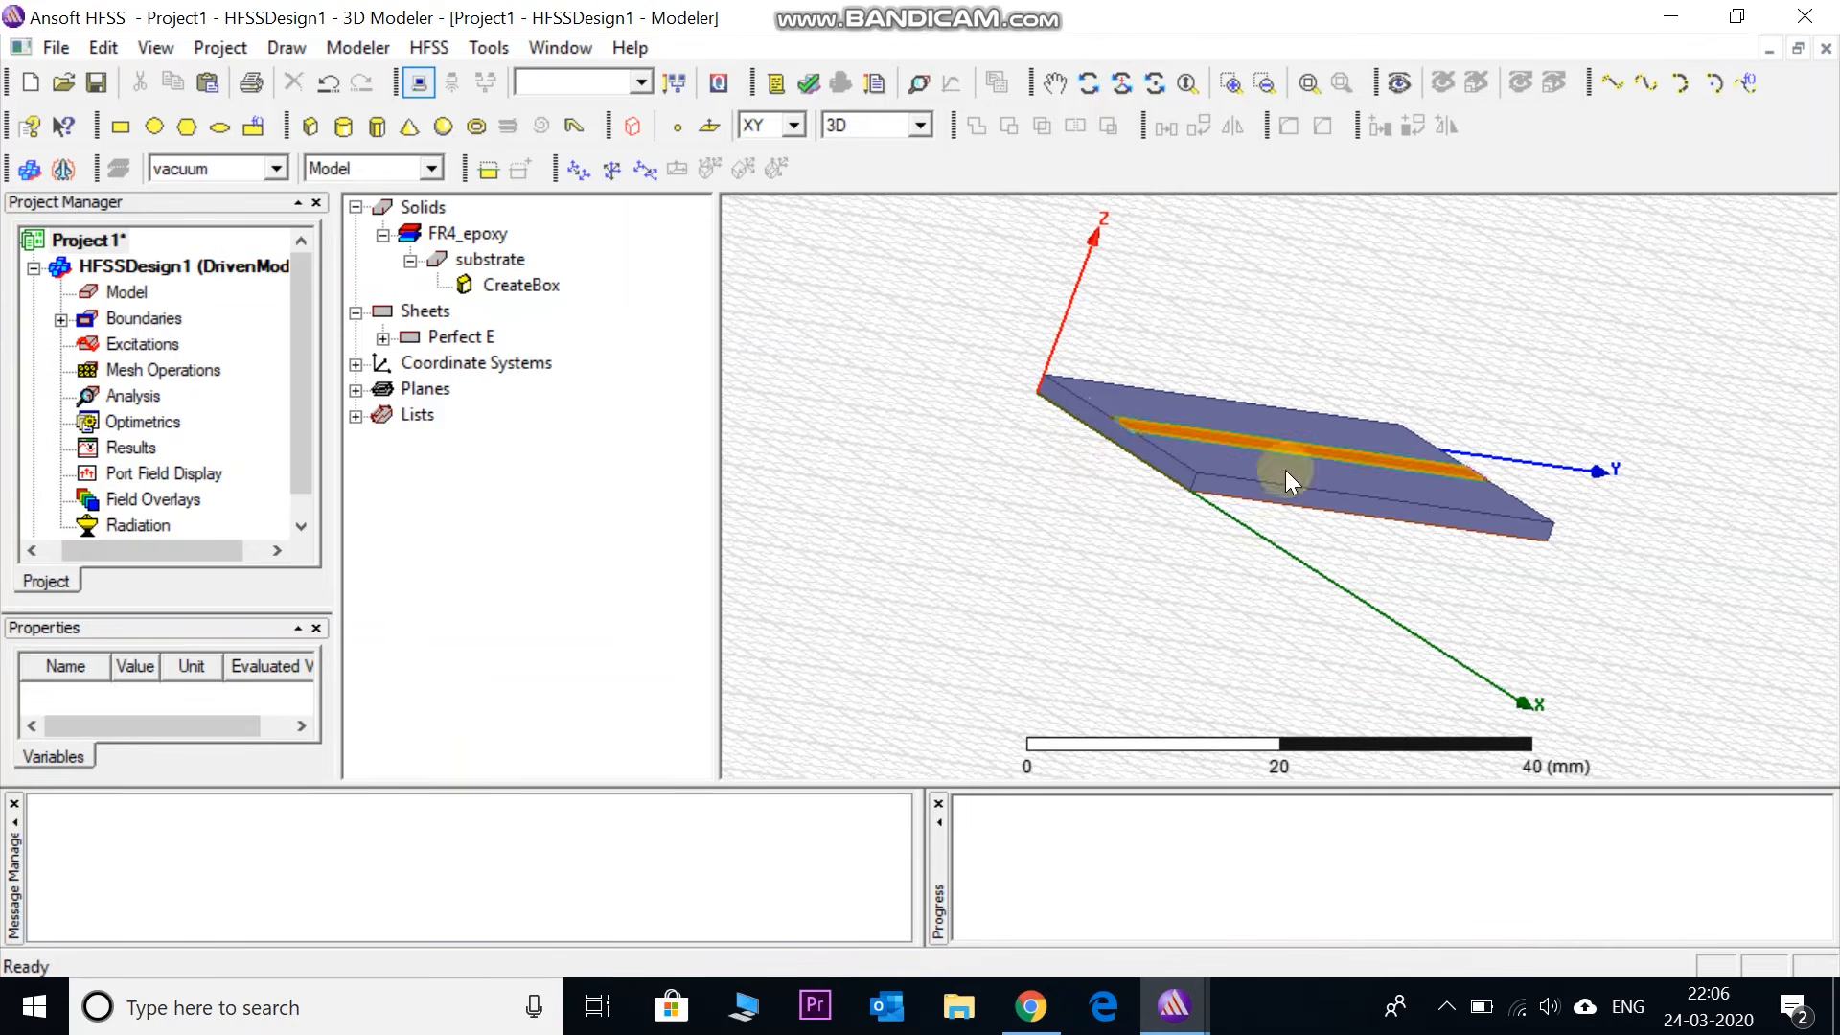
left_click(1120, 83)
left_click_drag(1338, 451, 1261, 472)
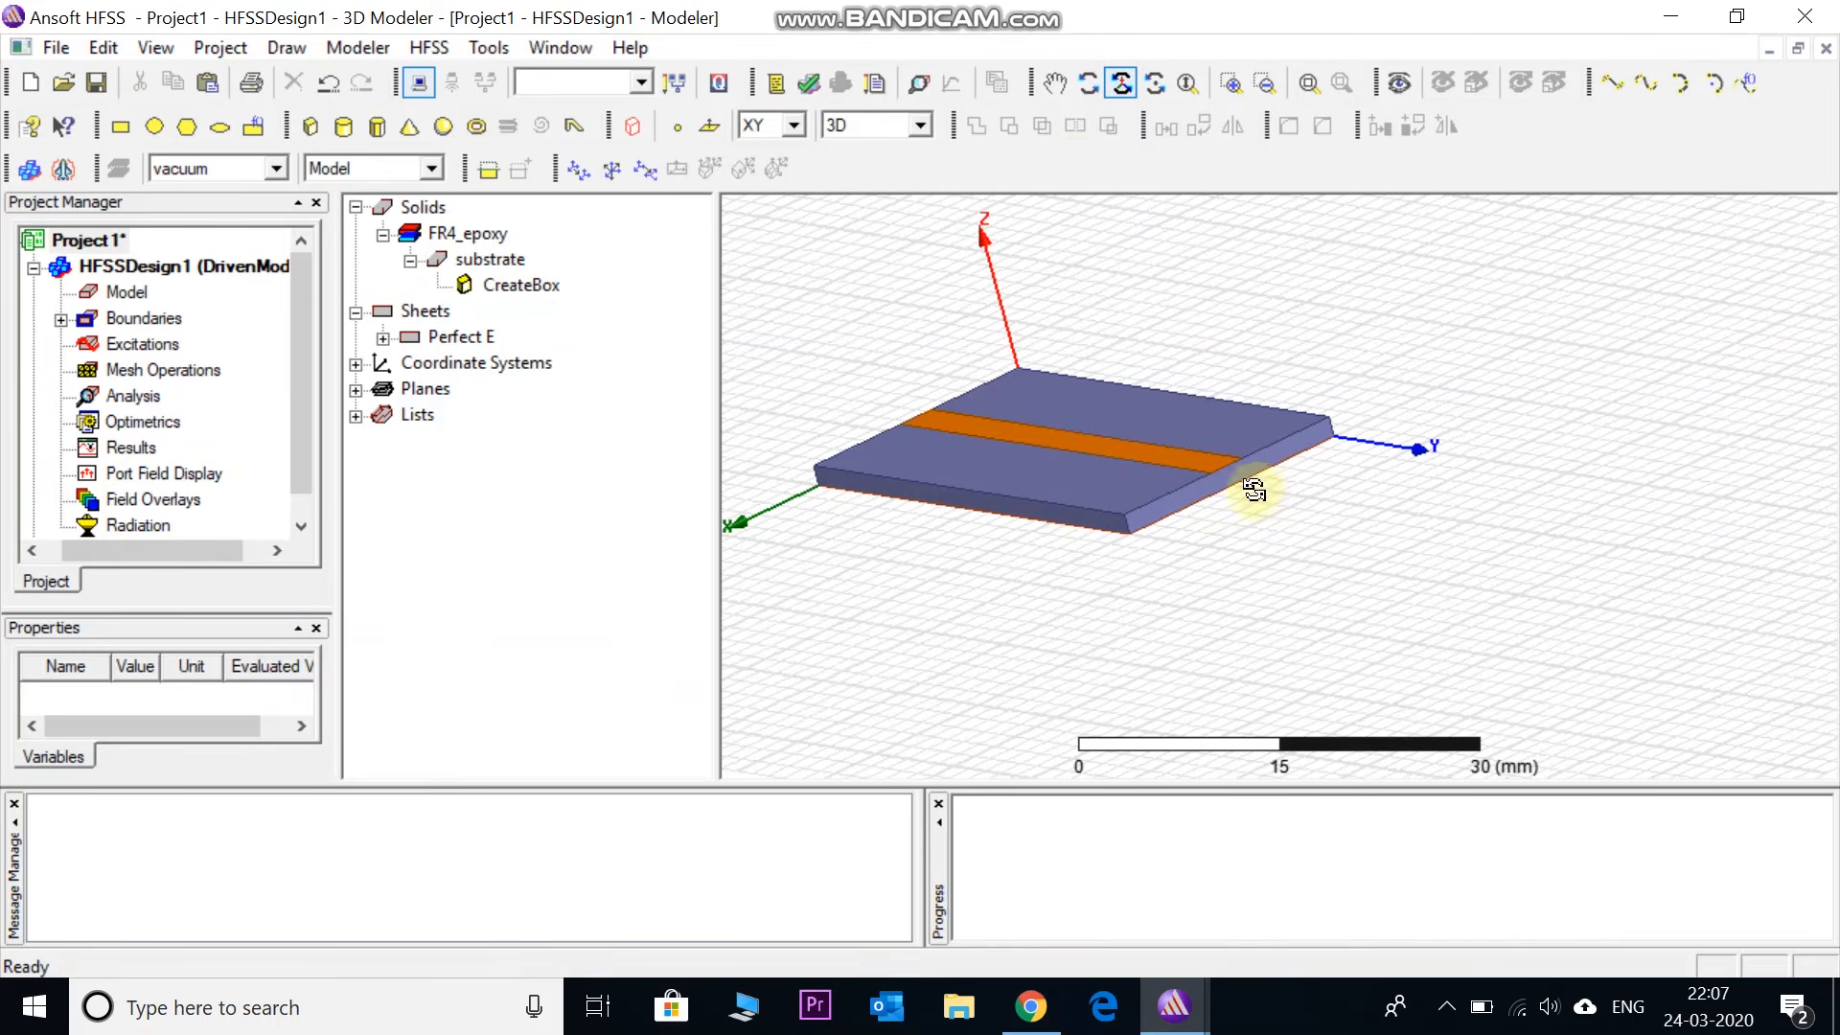
left_click_drag(1086, 515, 1383, 530)
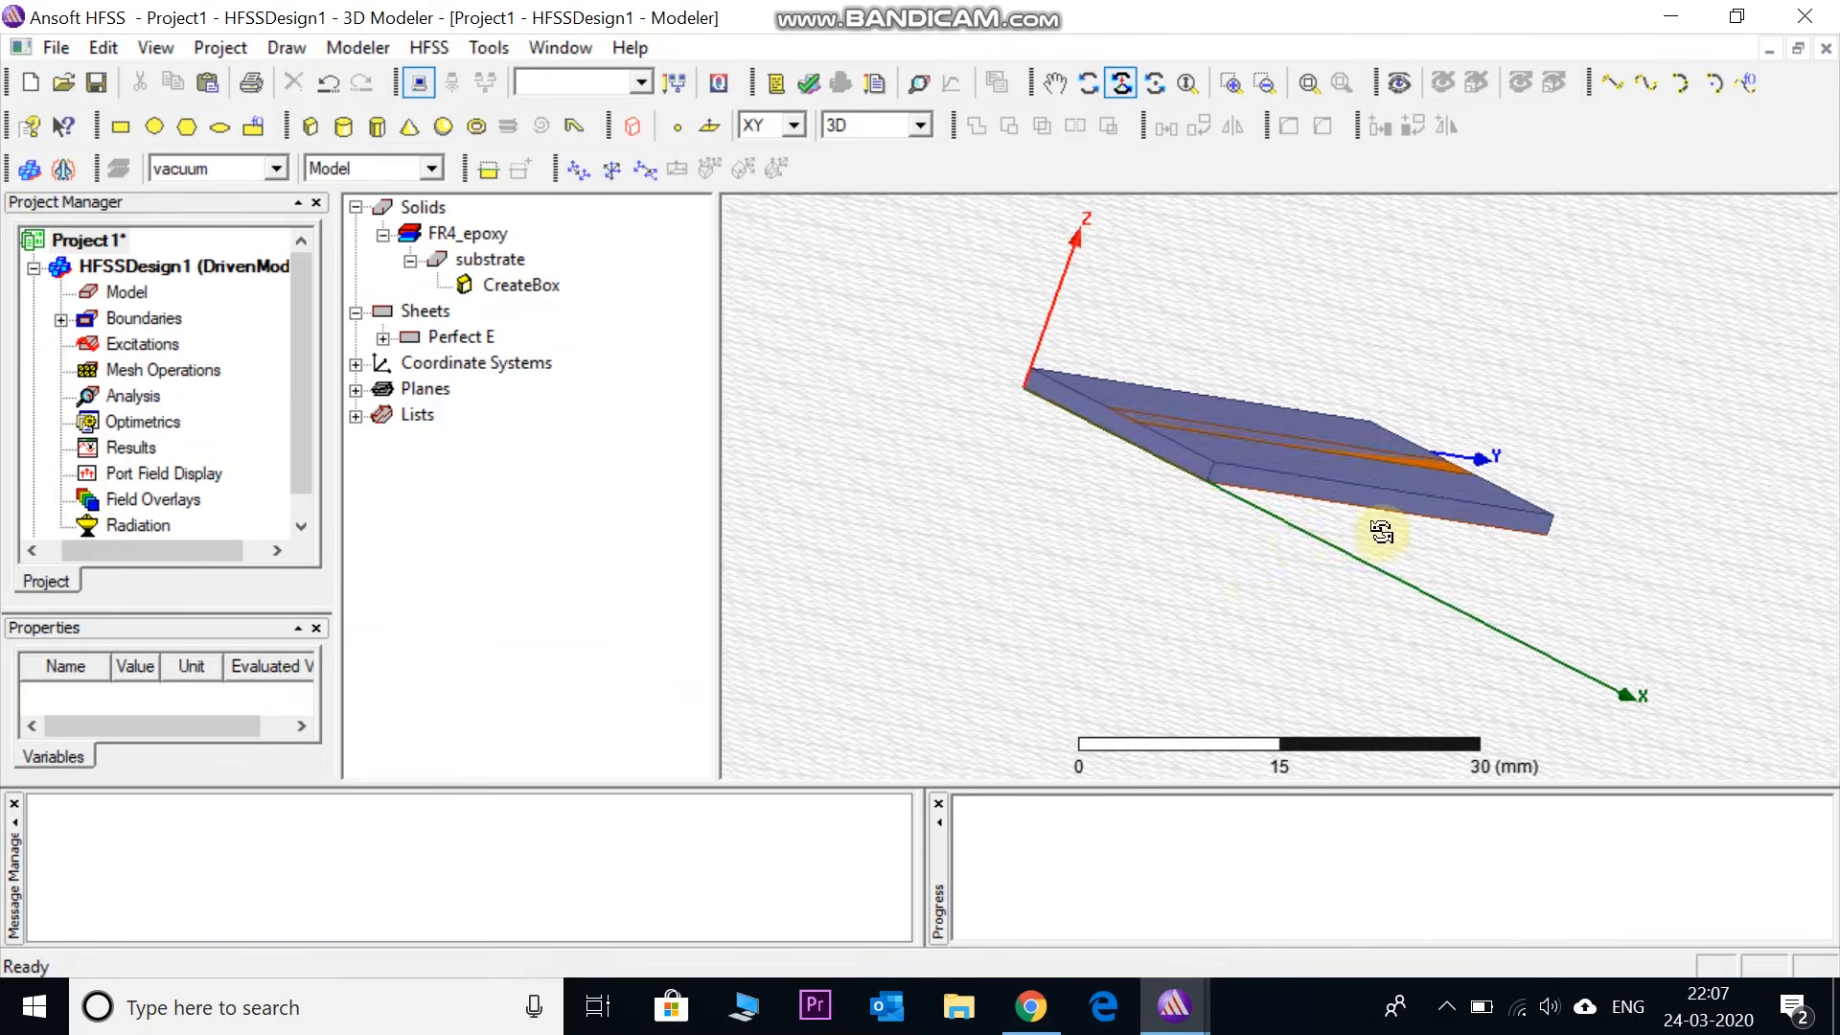
left_click_drag(1169, 464, 1108, 476)
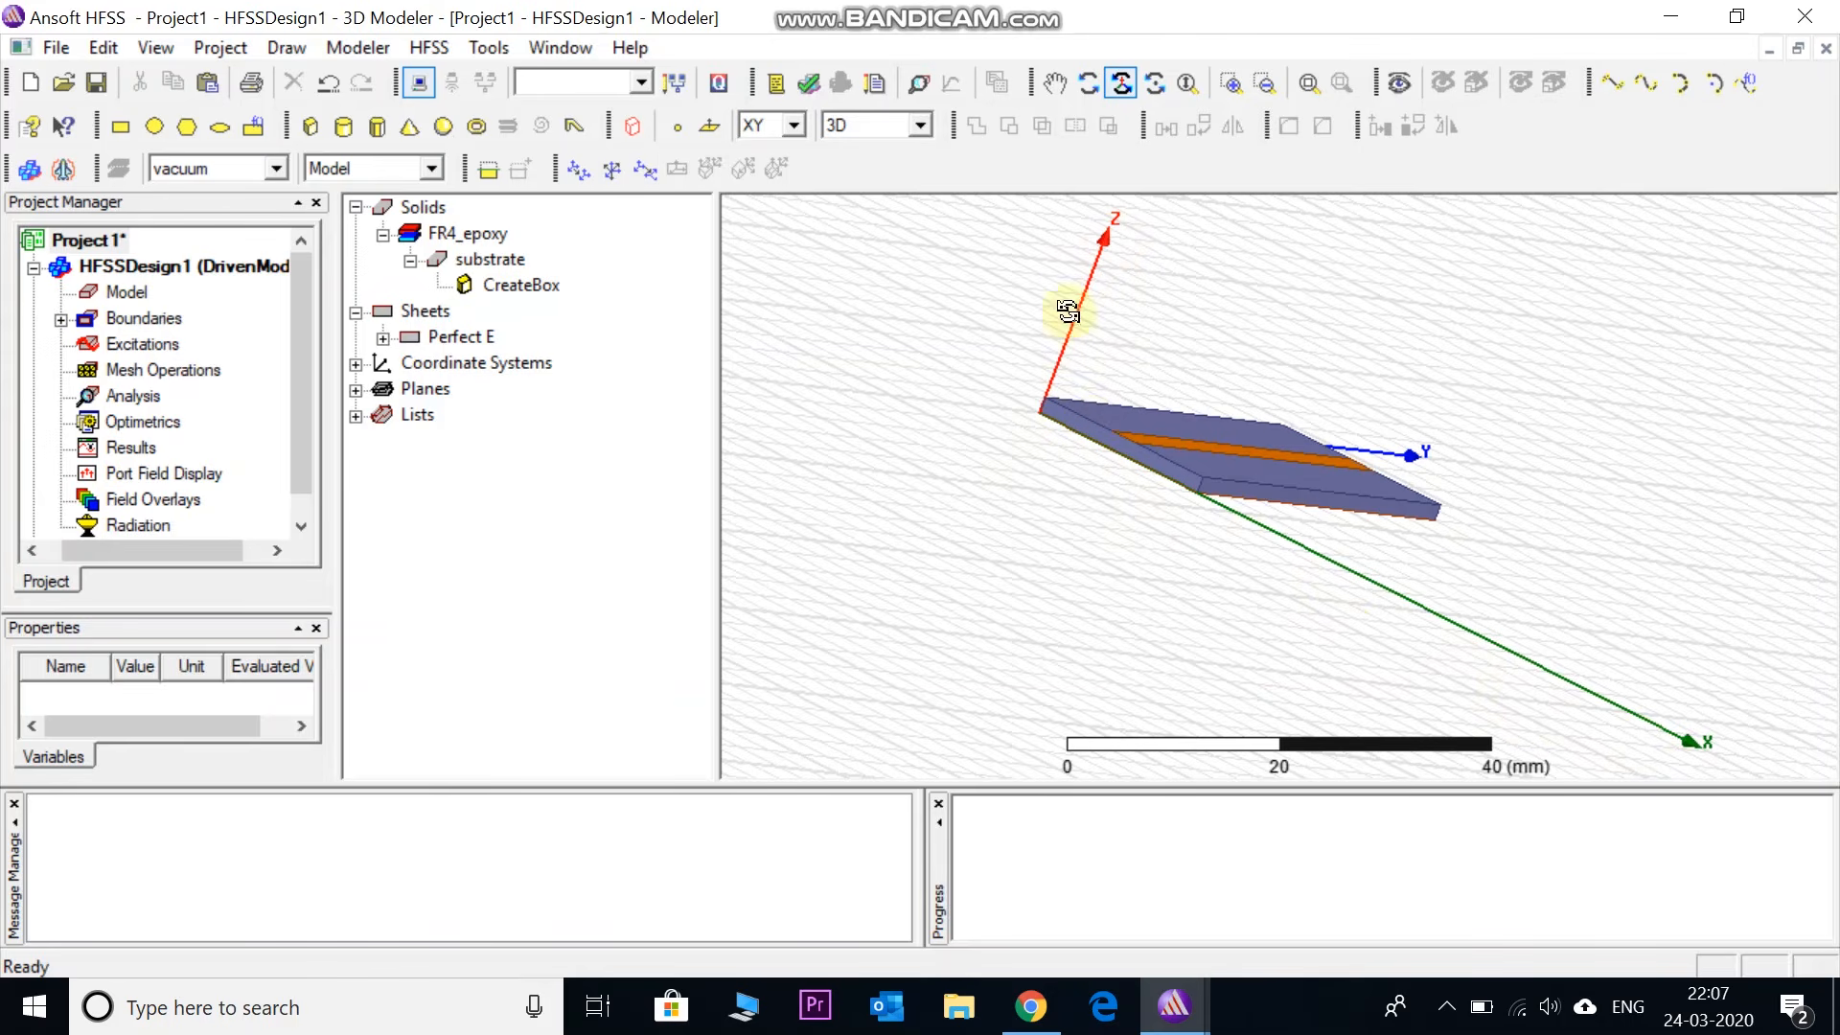
scroll(1108, 452, "up", 4)
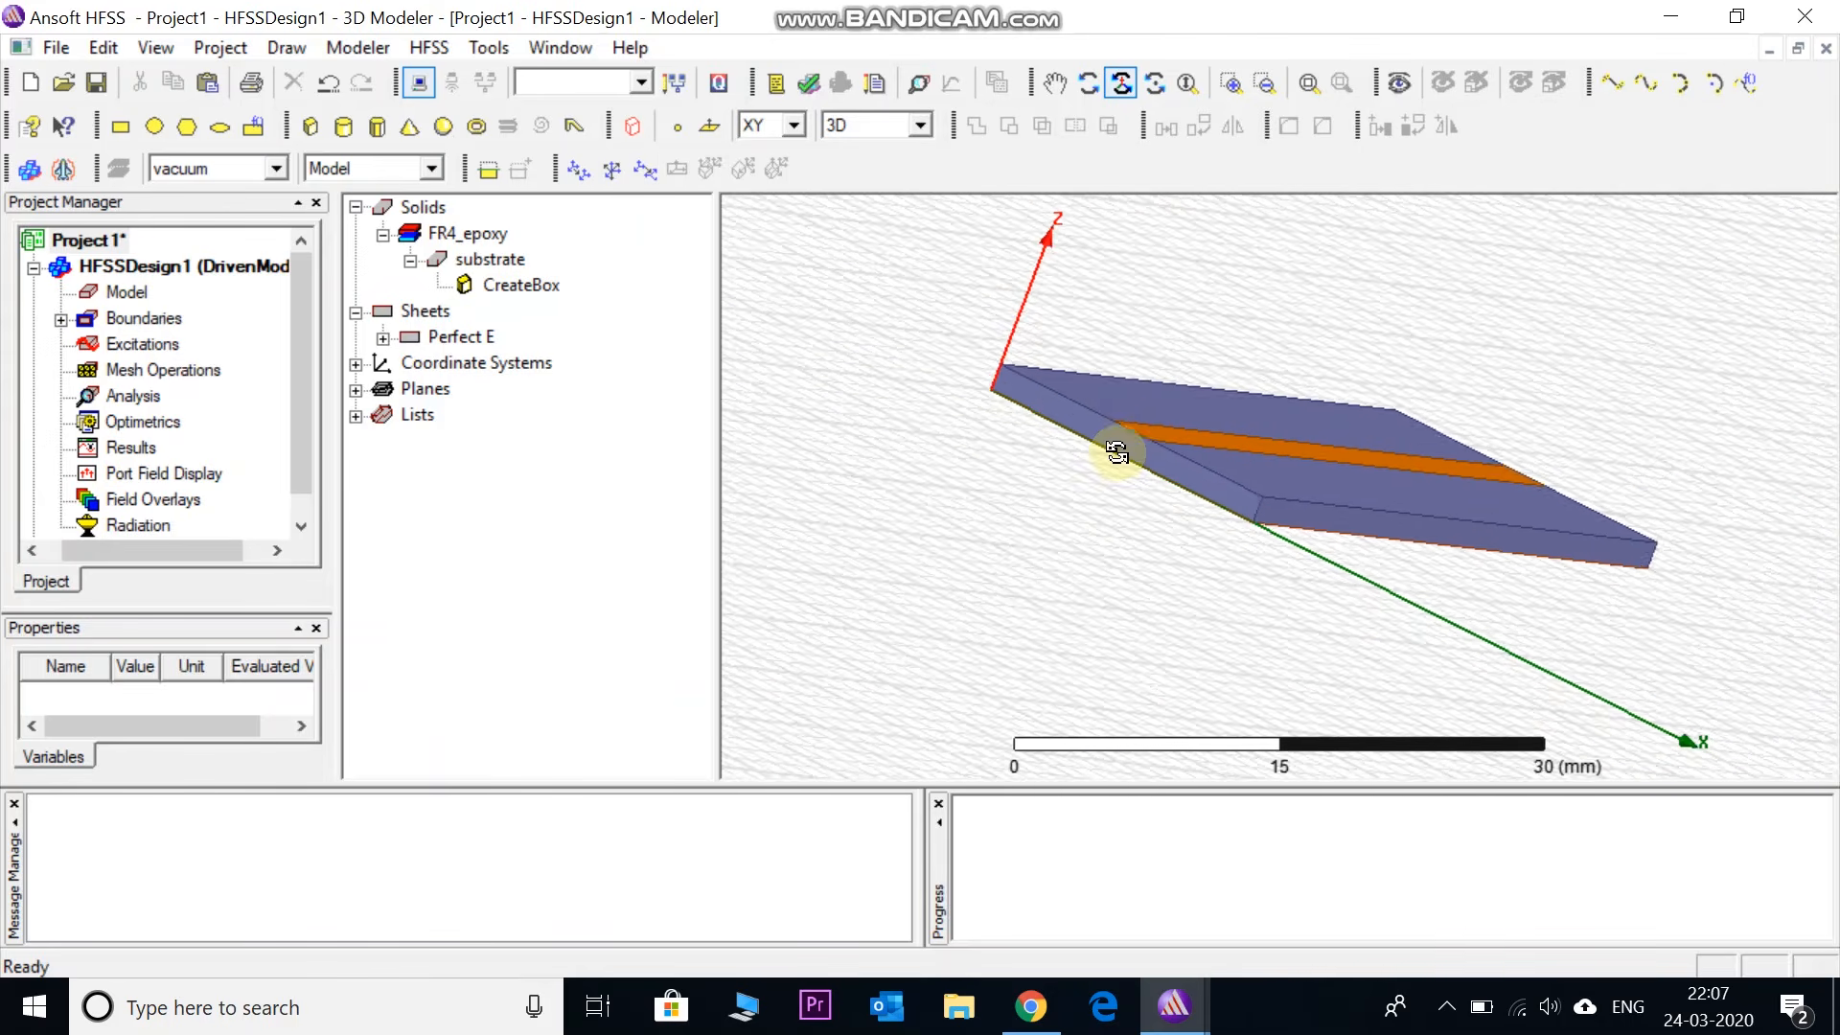
scroll(1116, 452, "up", 1)
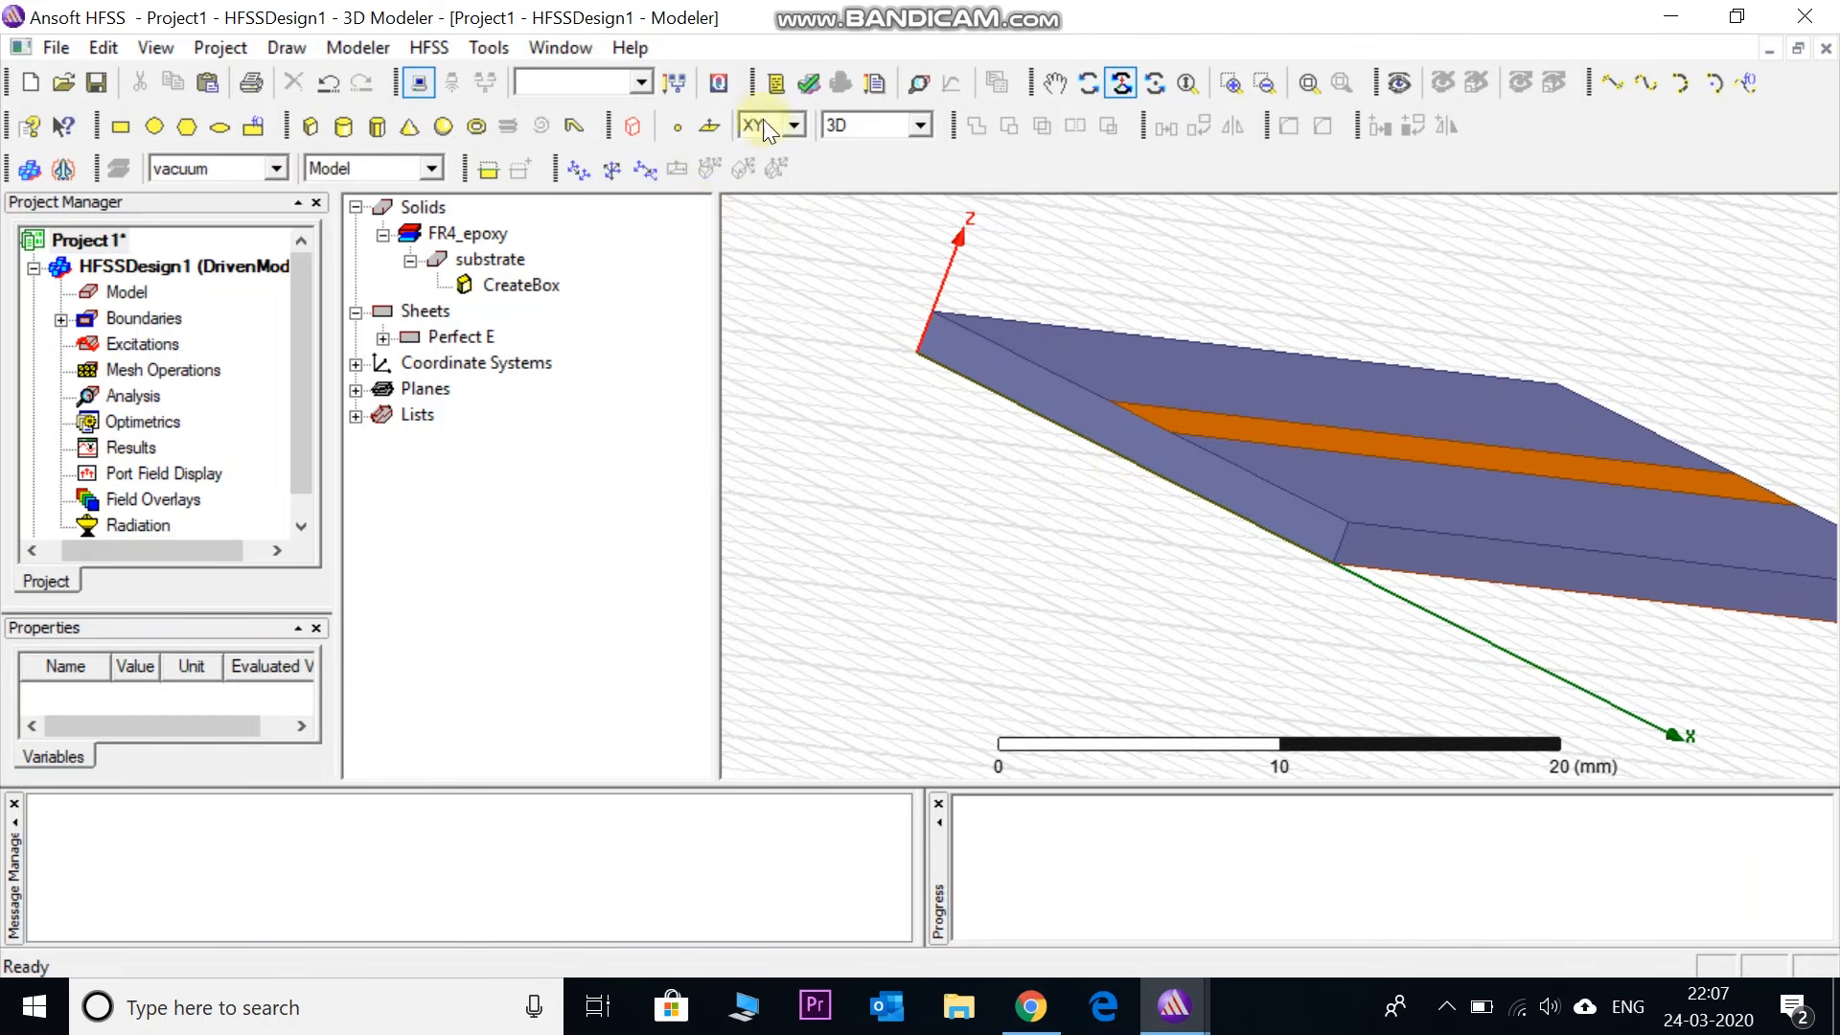
- Draw Rectangle1 on the ZX plane from (8.5, 0, 1.6) with dX 3.5 and dZ -1.6
left_click(793, 127)
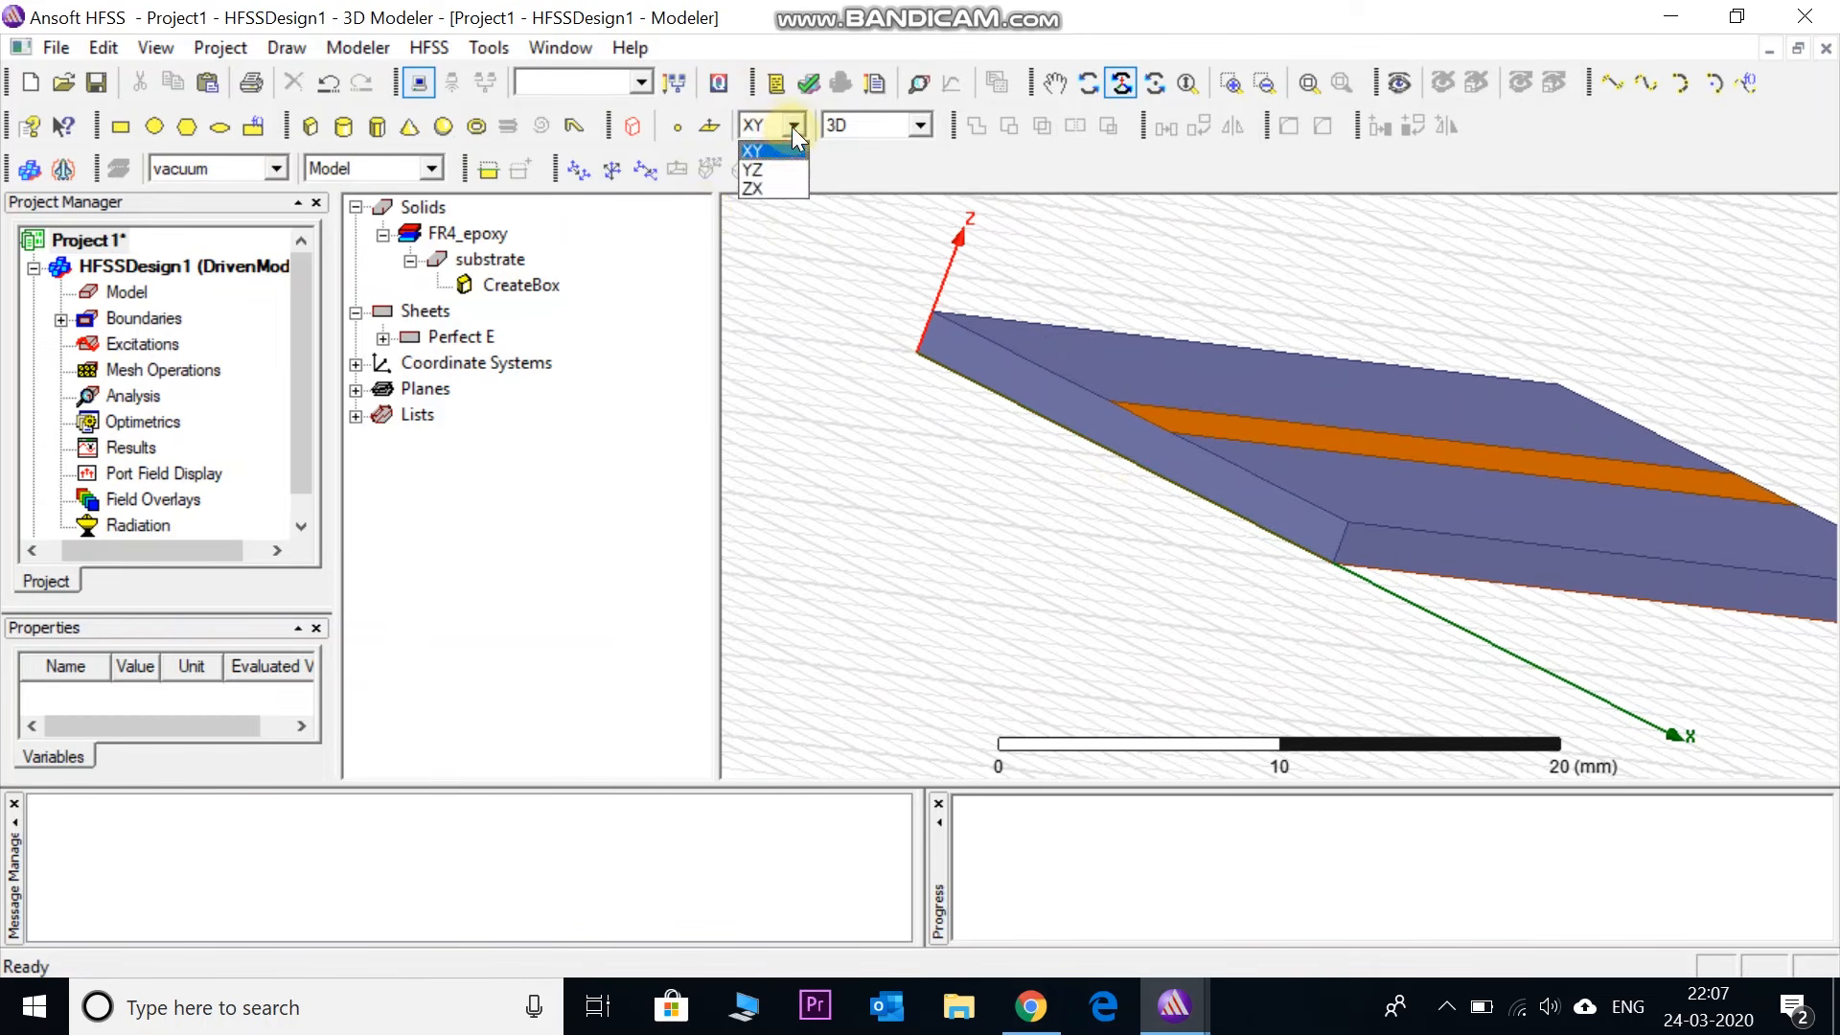
left_click(779, 188)
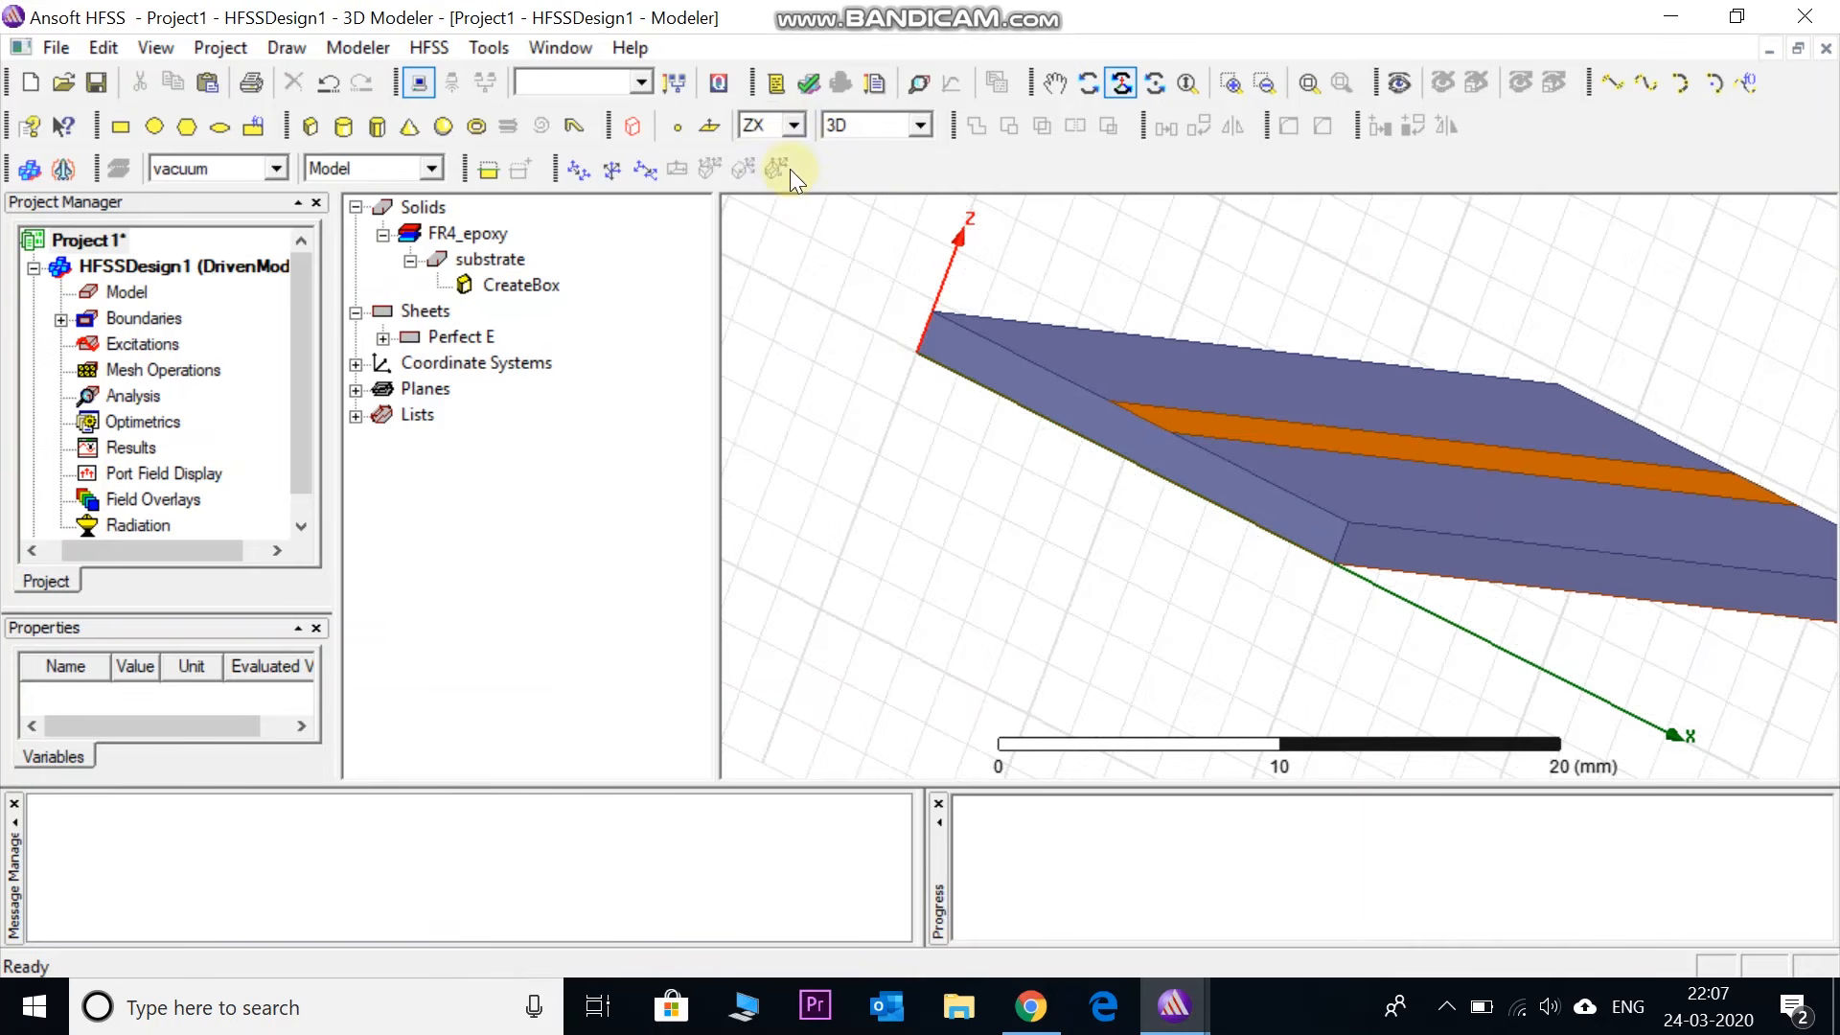
left_click(118, 124)
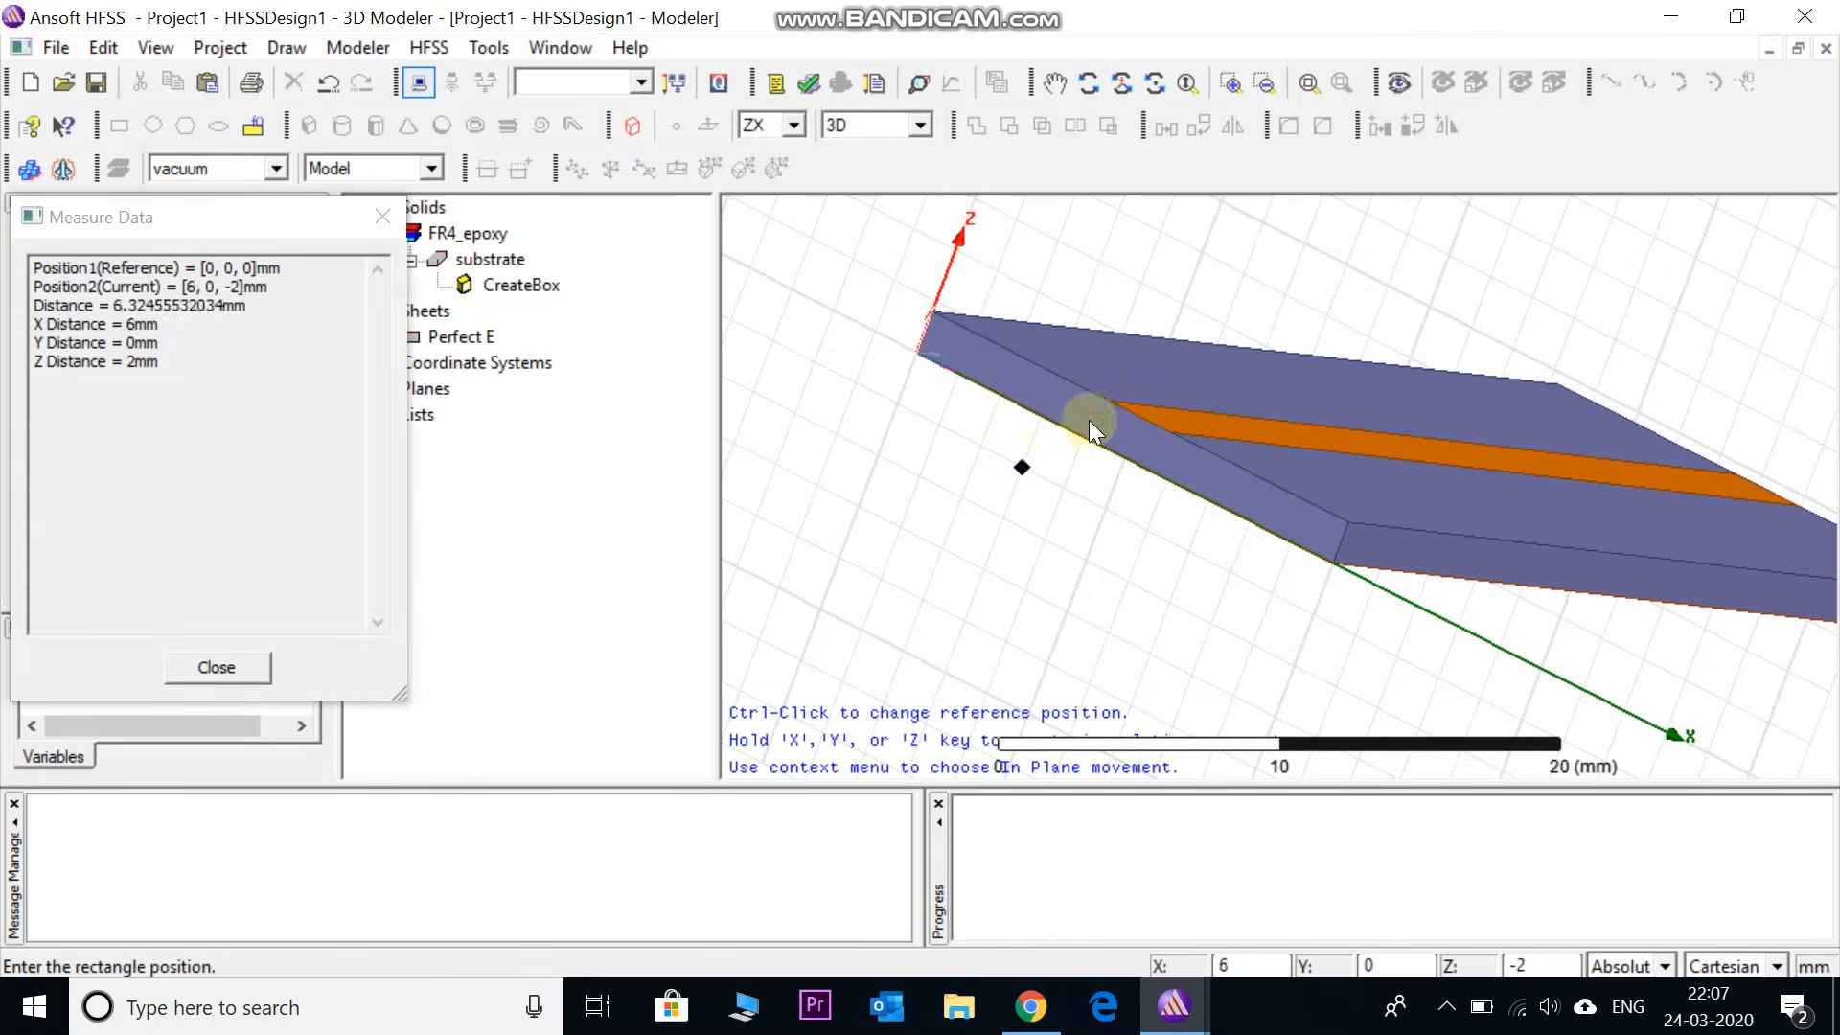
left_click(1114, 400)
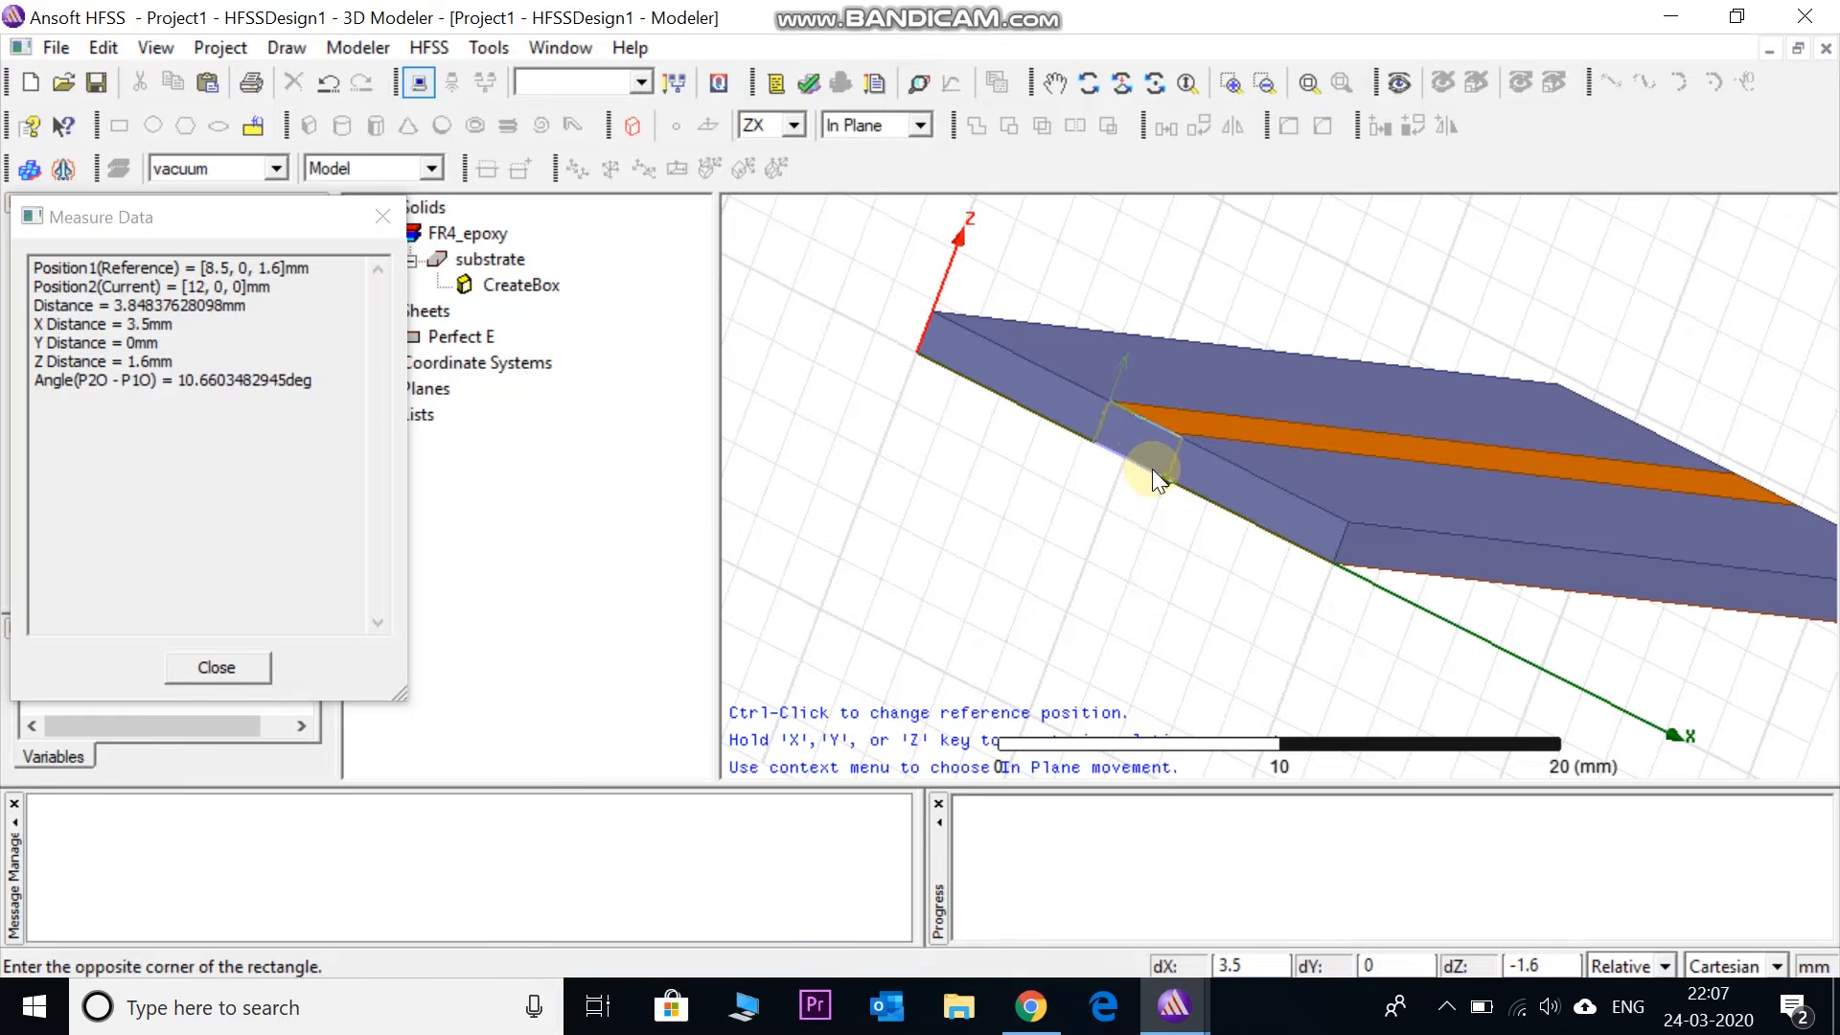
left_click(1153, 469)
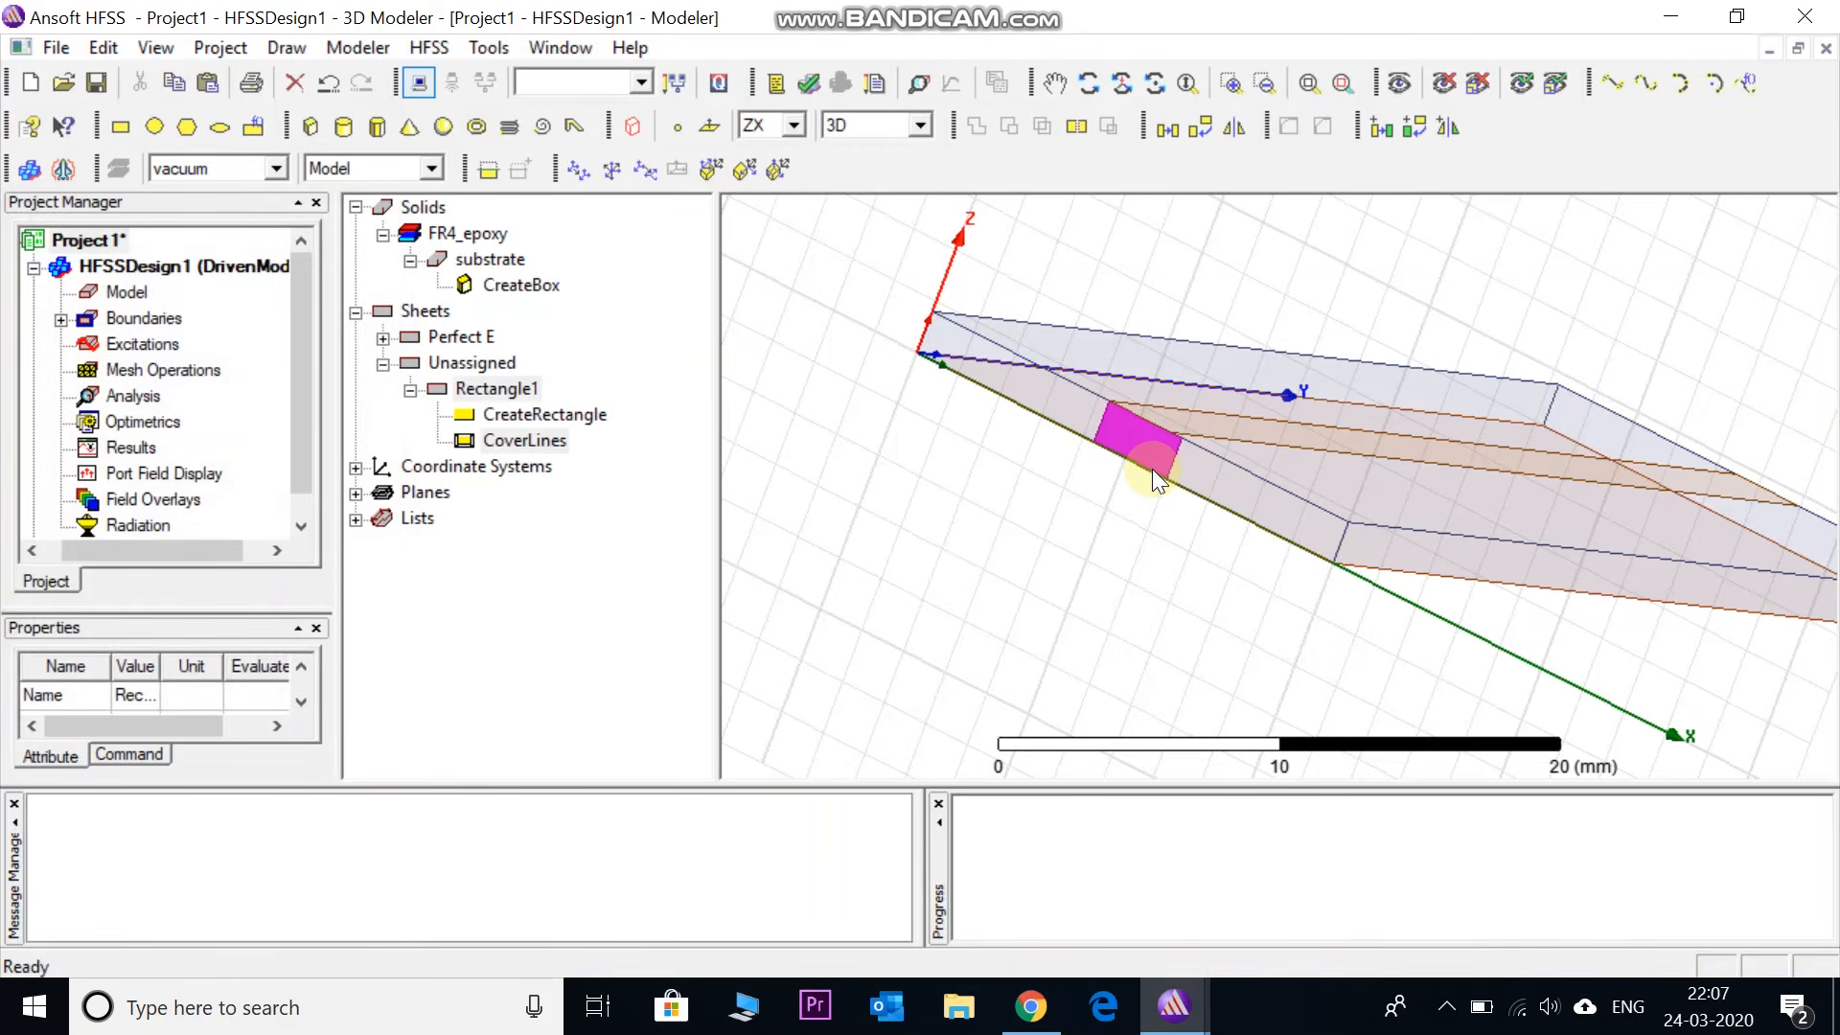
left_click(502, 393)
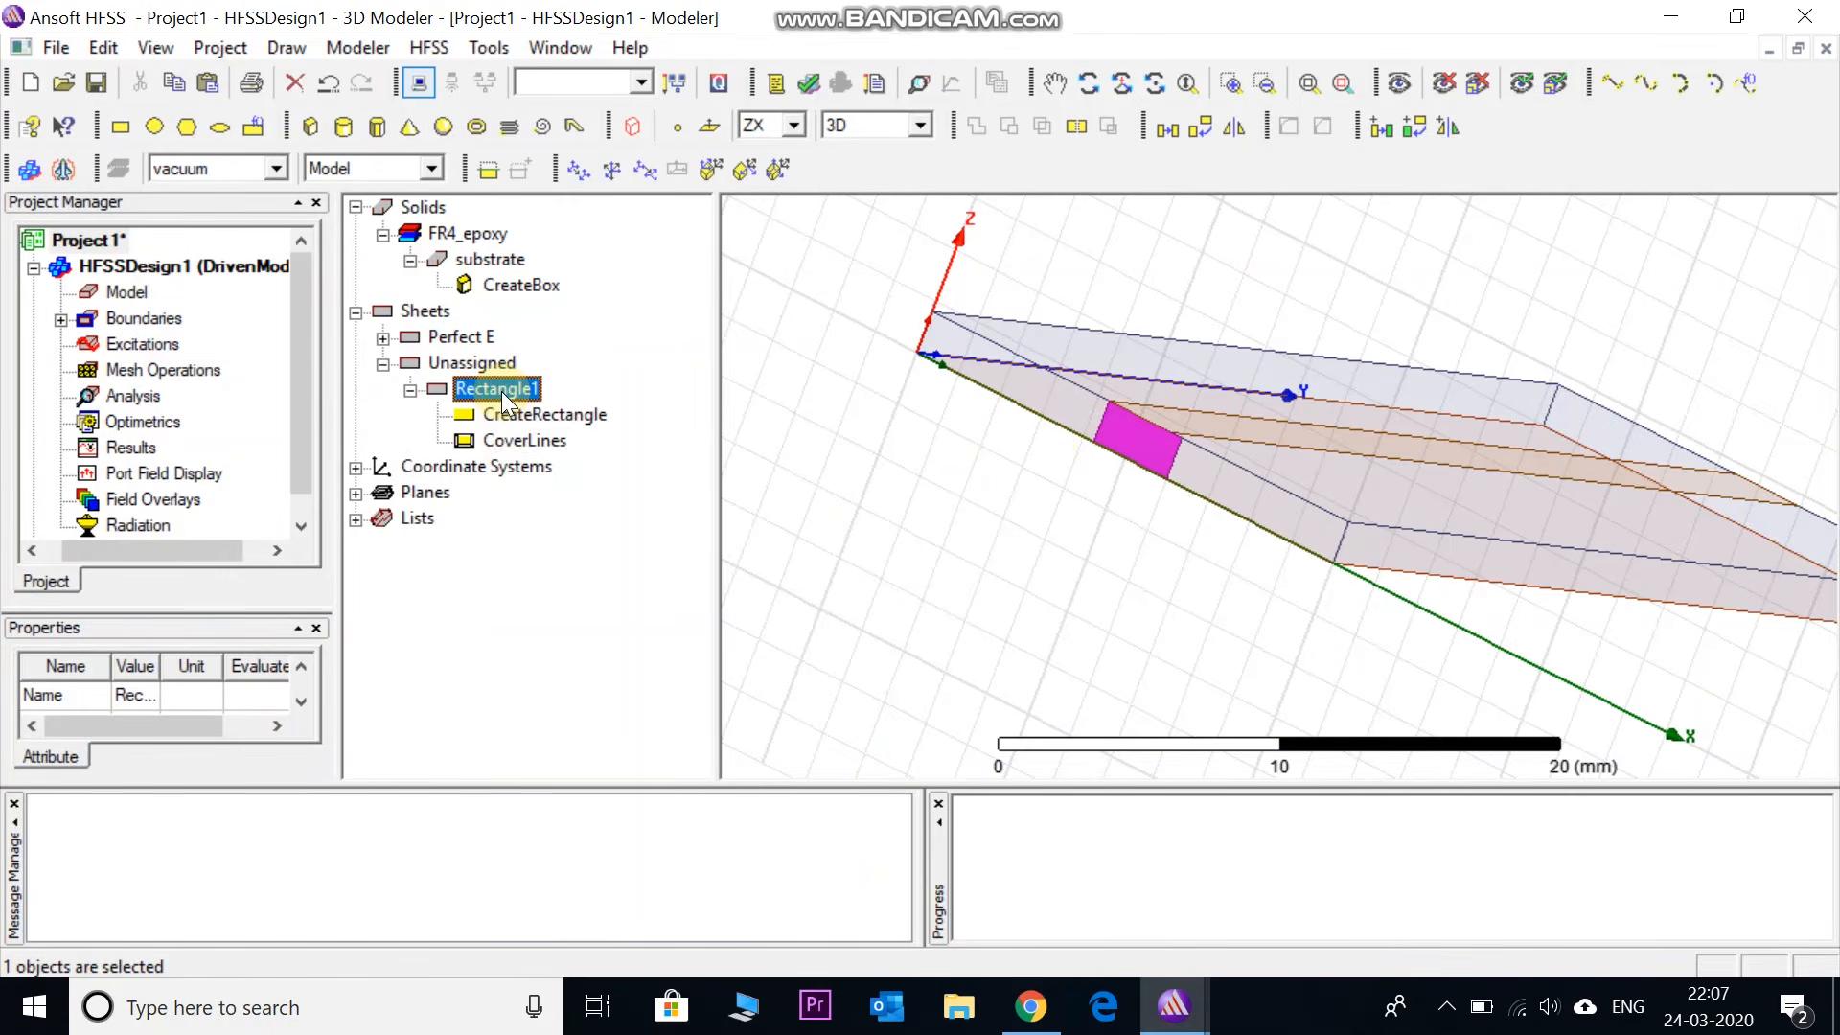
- Rename Rectangle1 to port1 in its properties
right_click(502, 391)
double_click(486, 391)
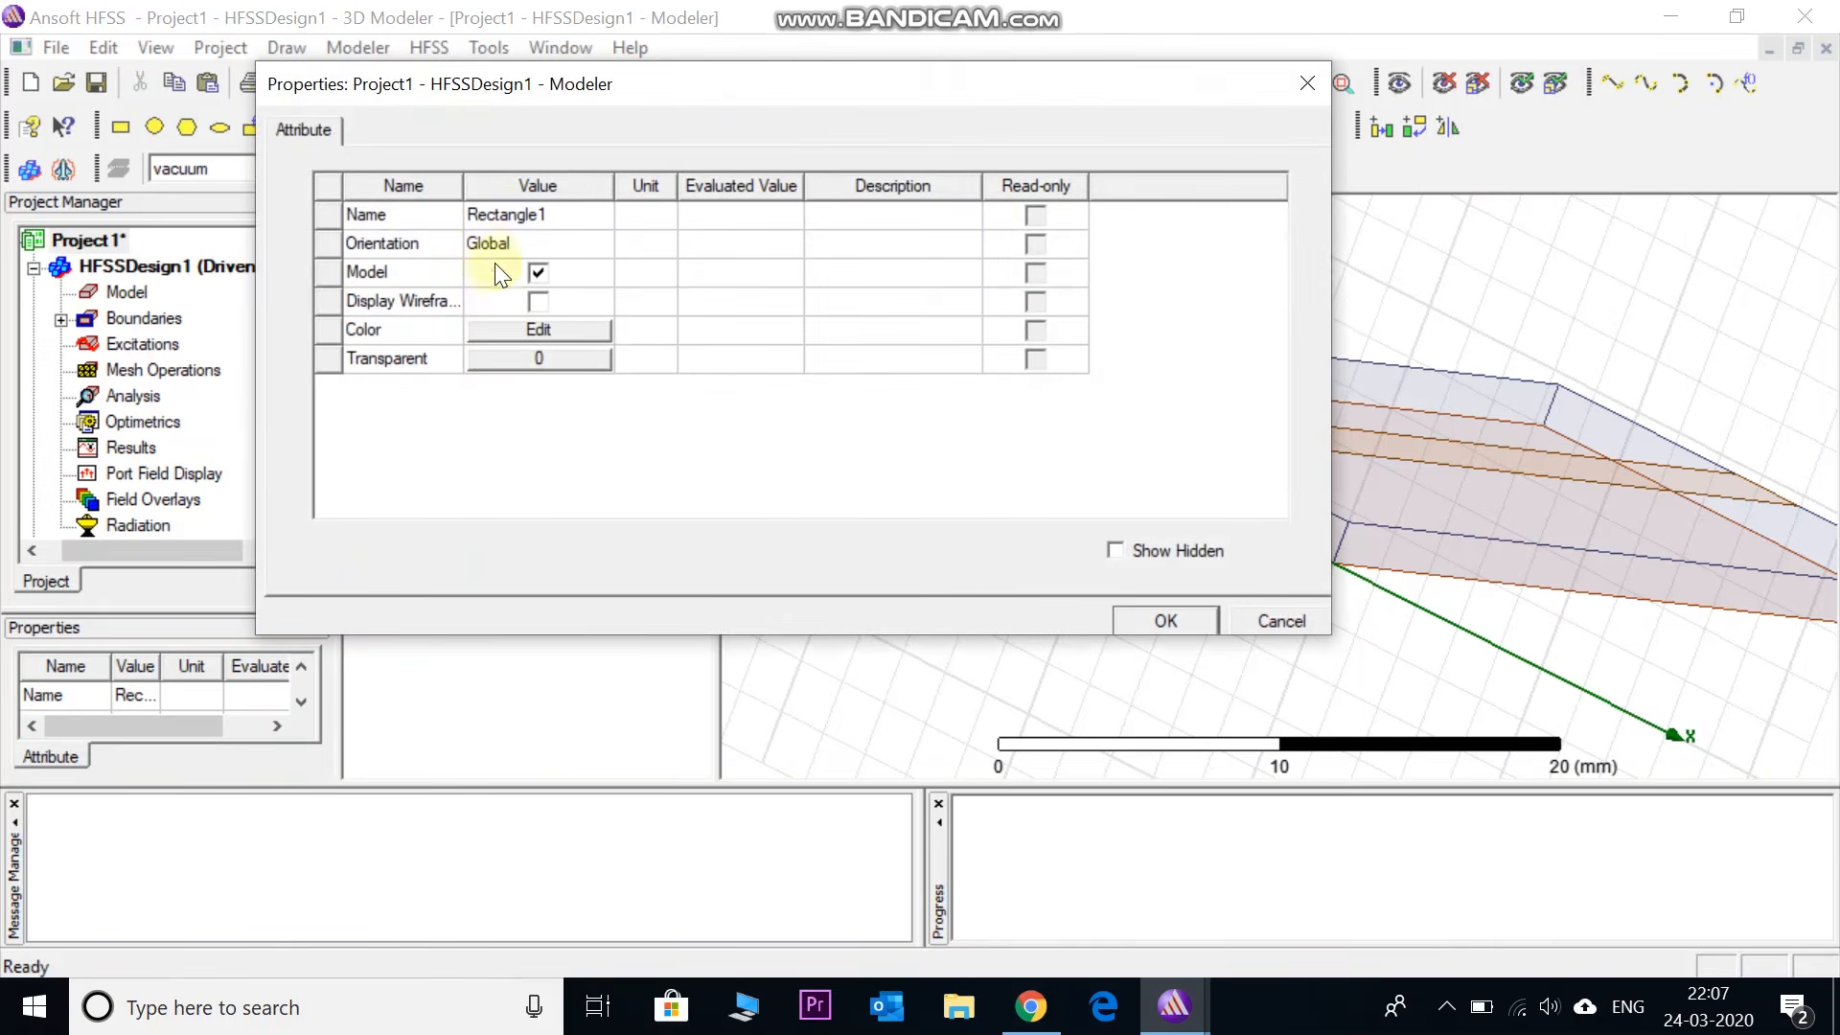
left_click(527, 212)
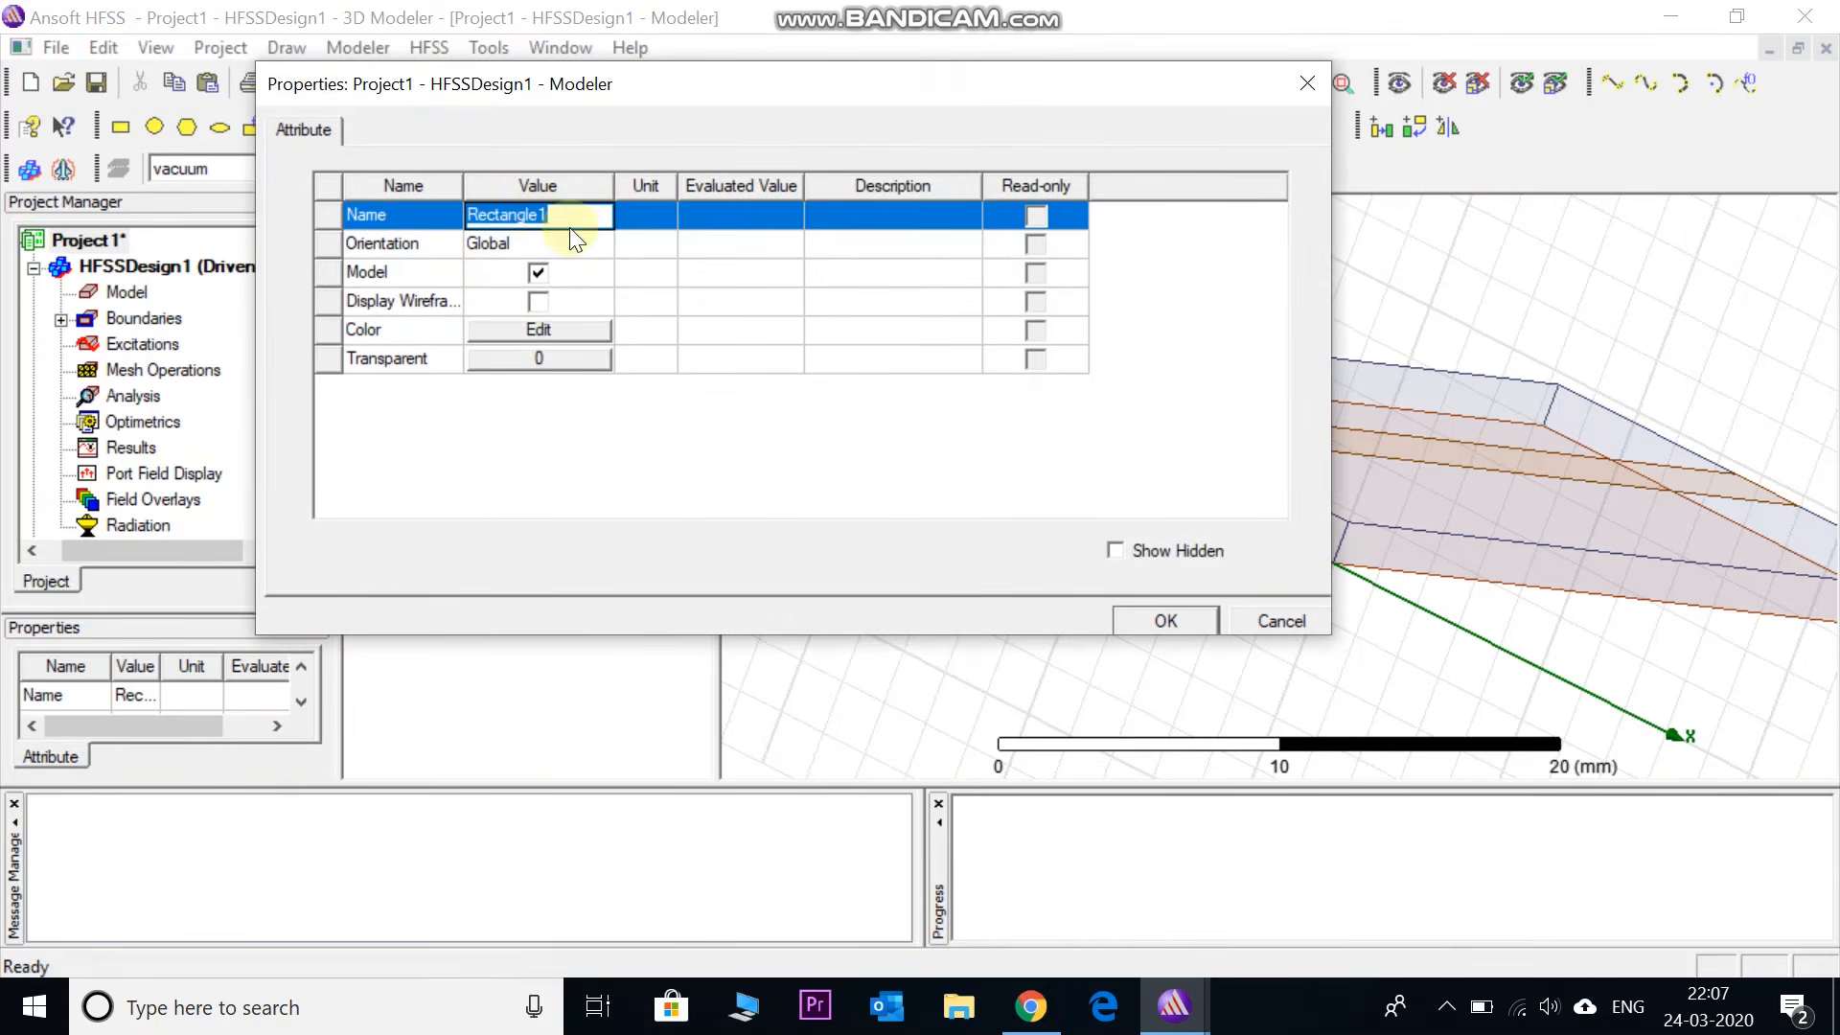
type("po")
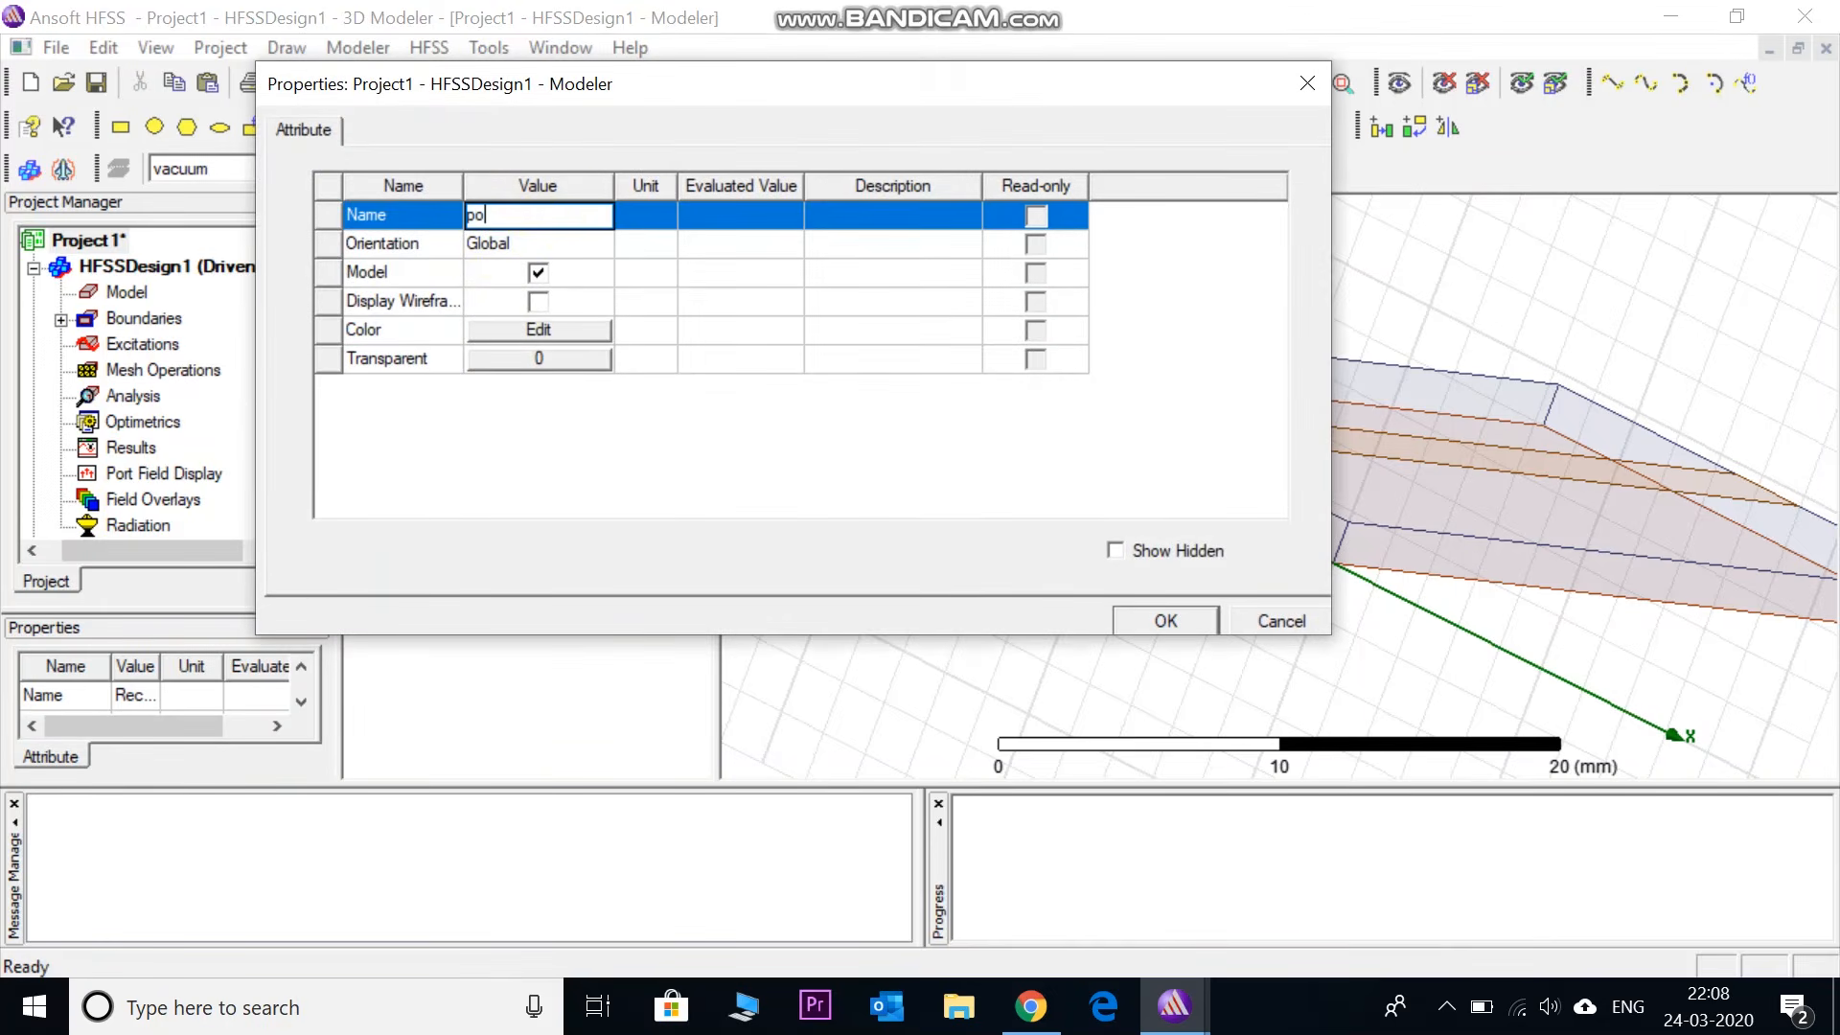
type("rt1")
left_click(1163, 618)
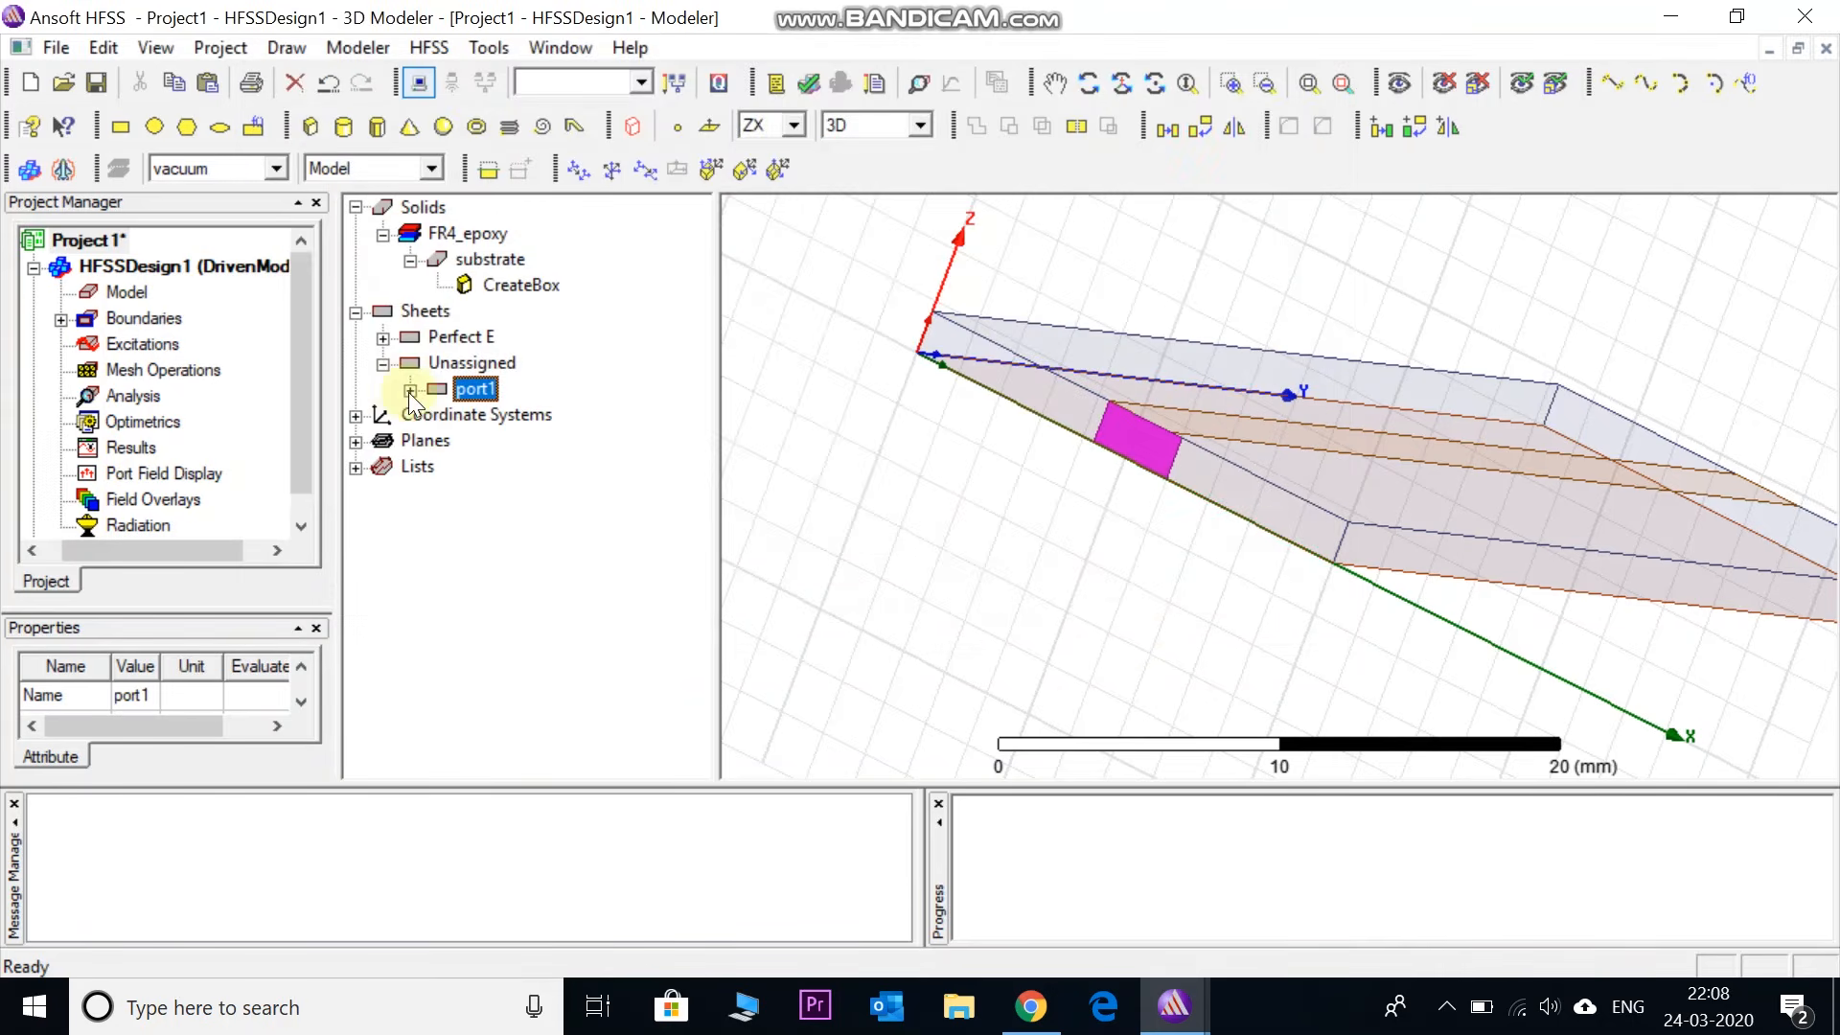
- Change port1's CreateRectangle XSize from 3.5 to 3 mm
left_click(410, 389)
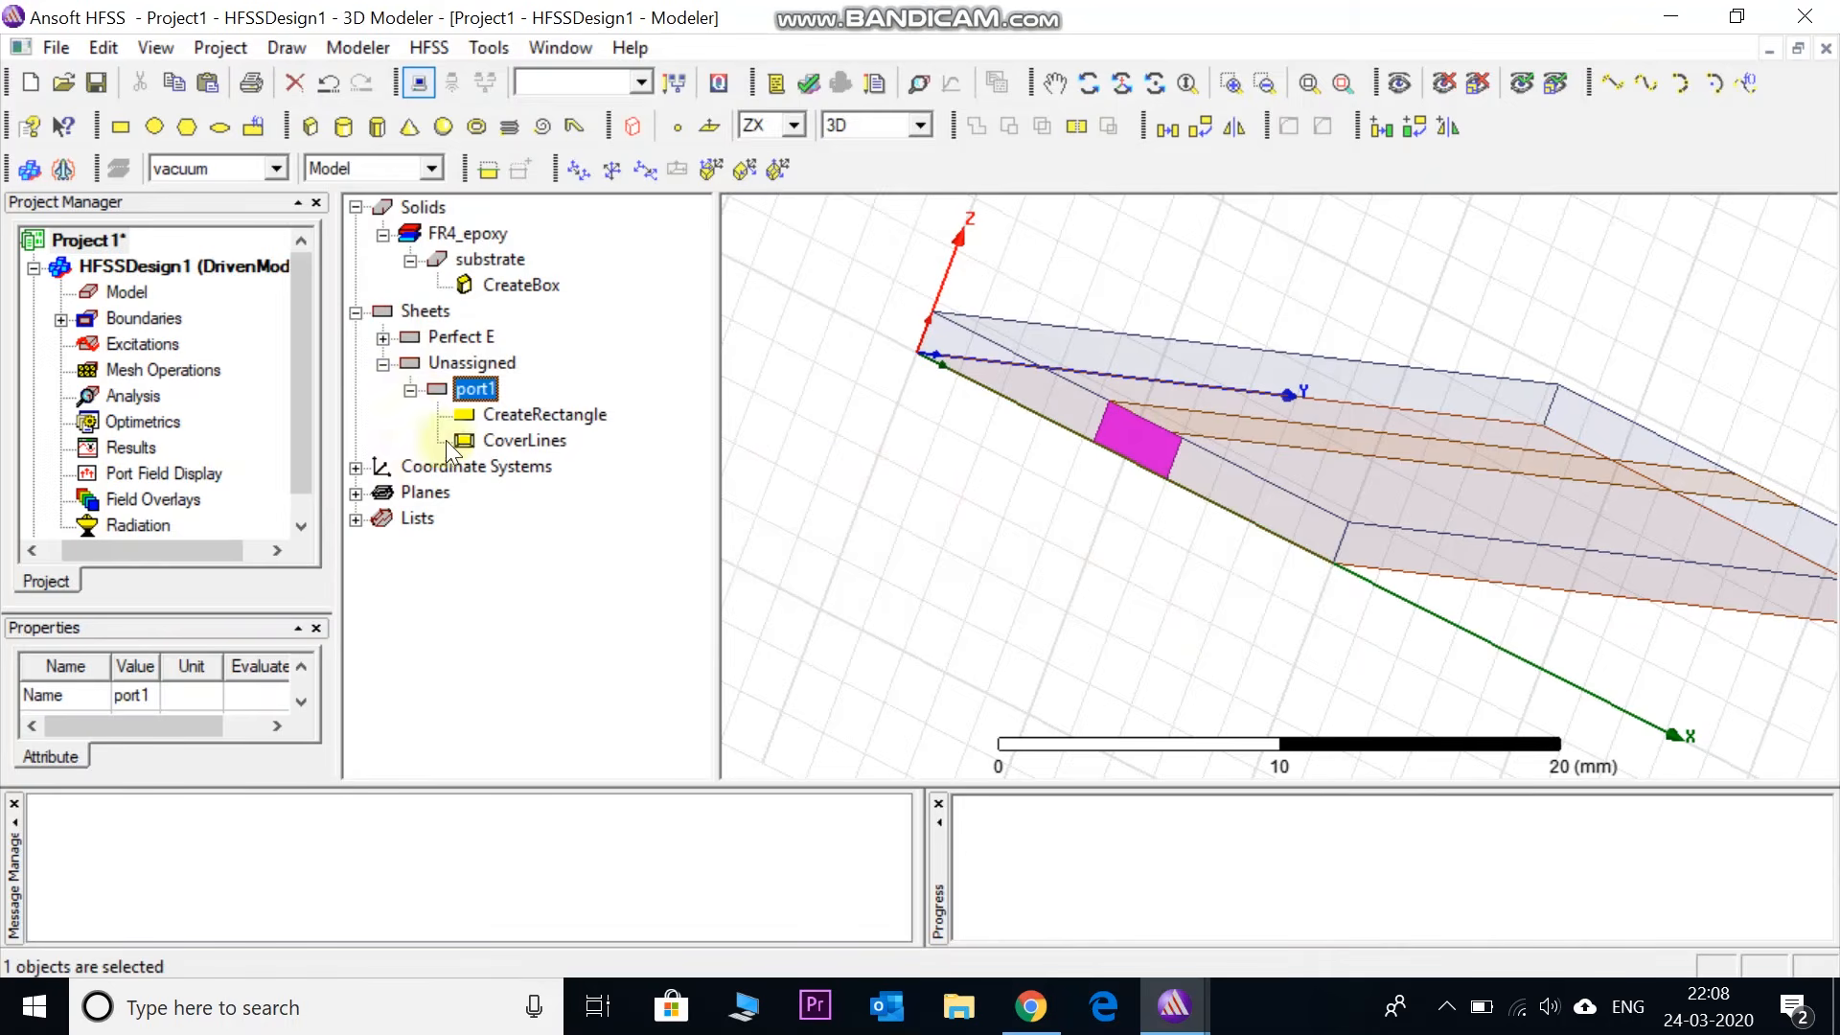
double_click(531, 416)
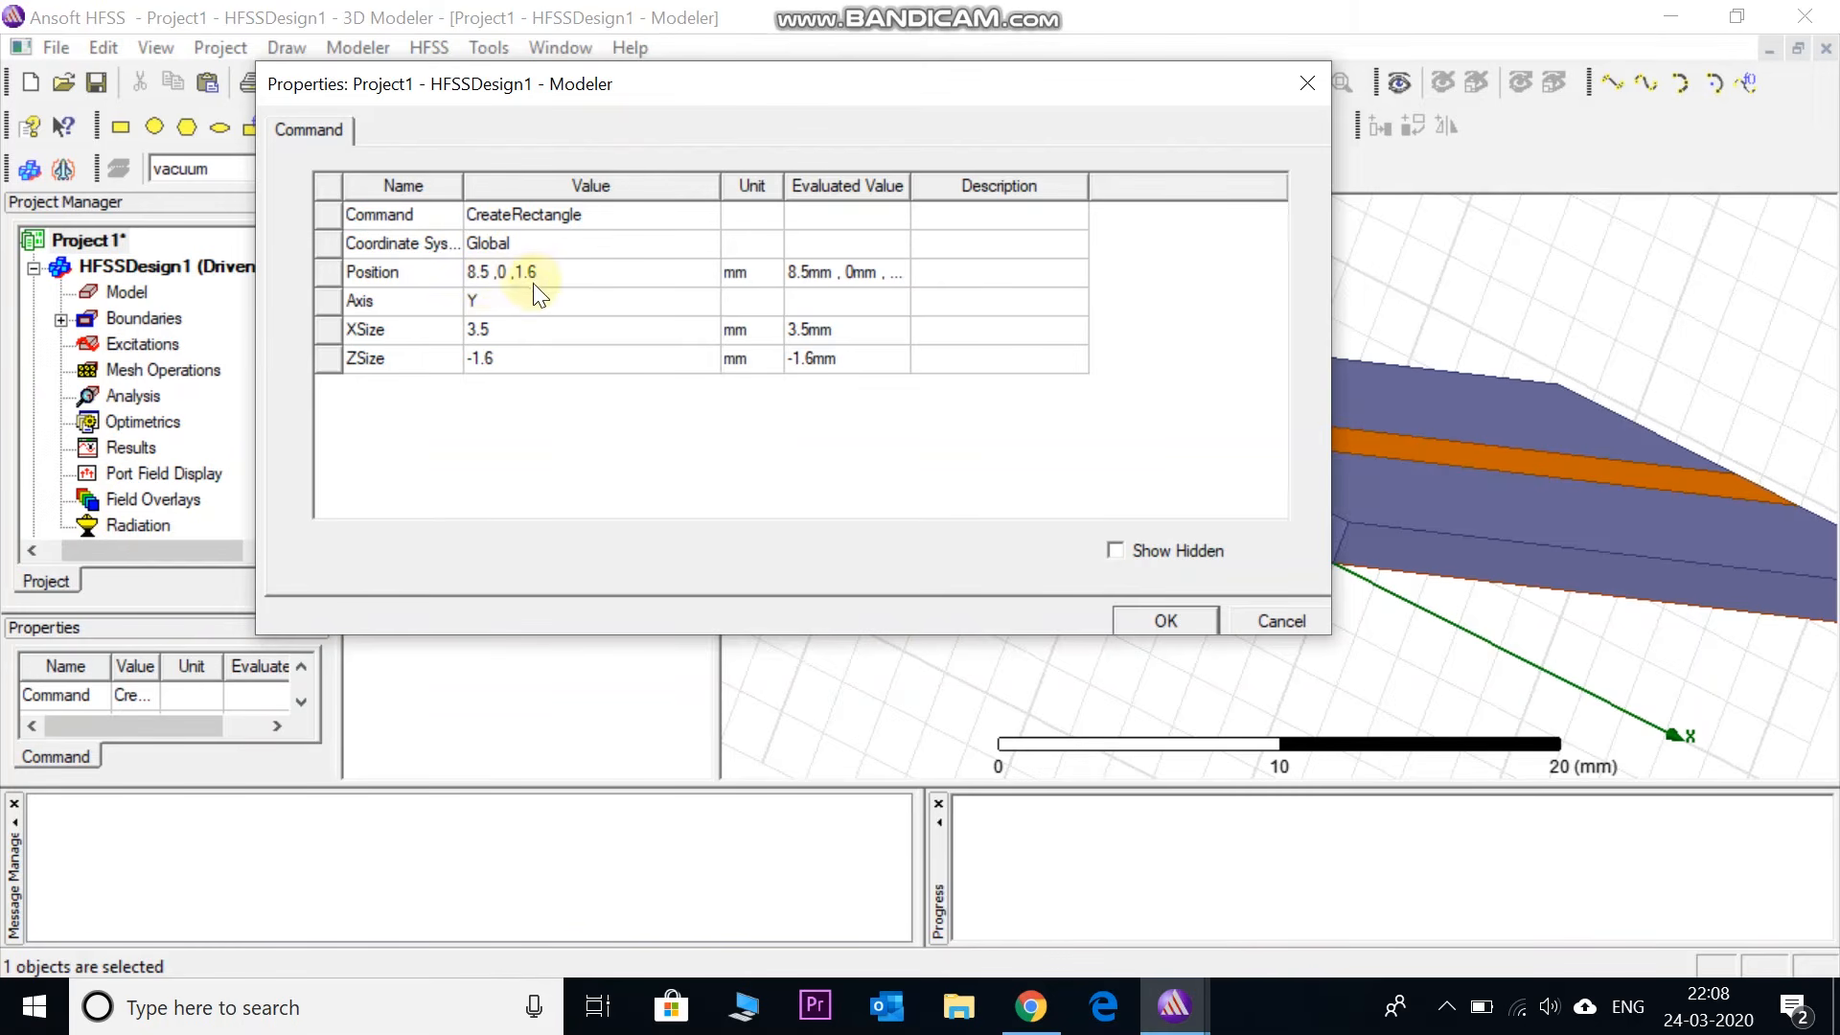
left_click(491, 330)
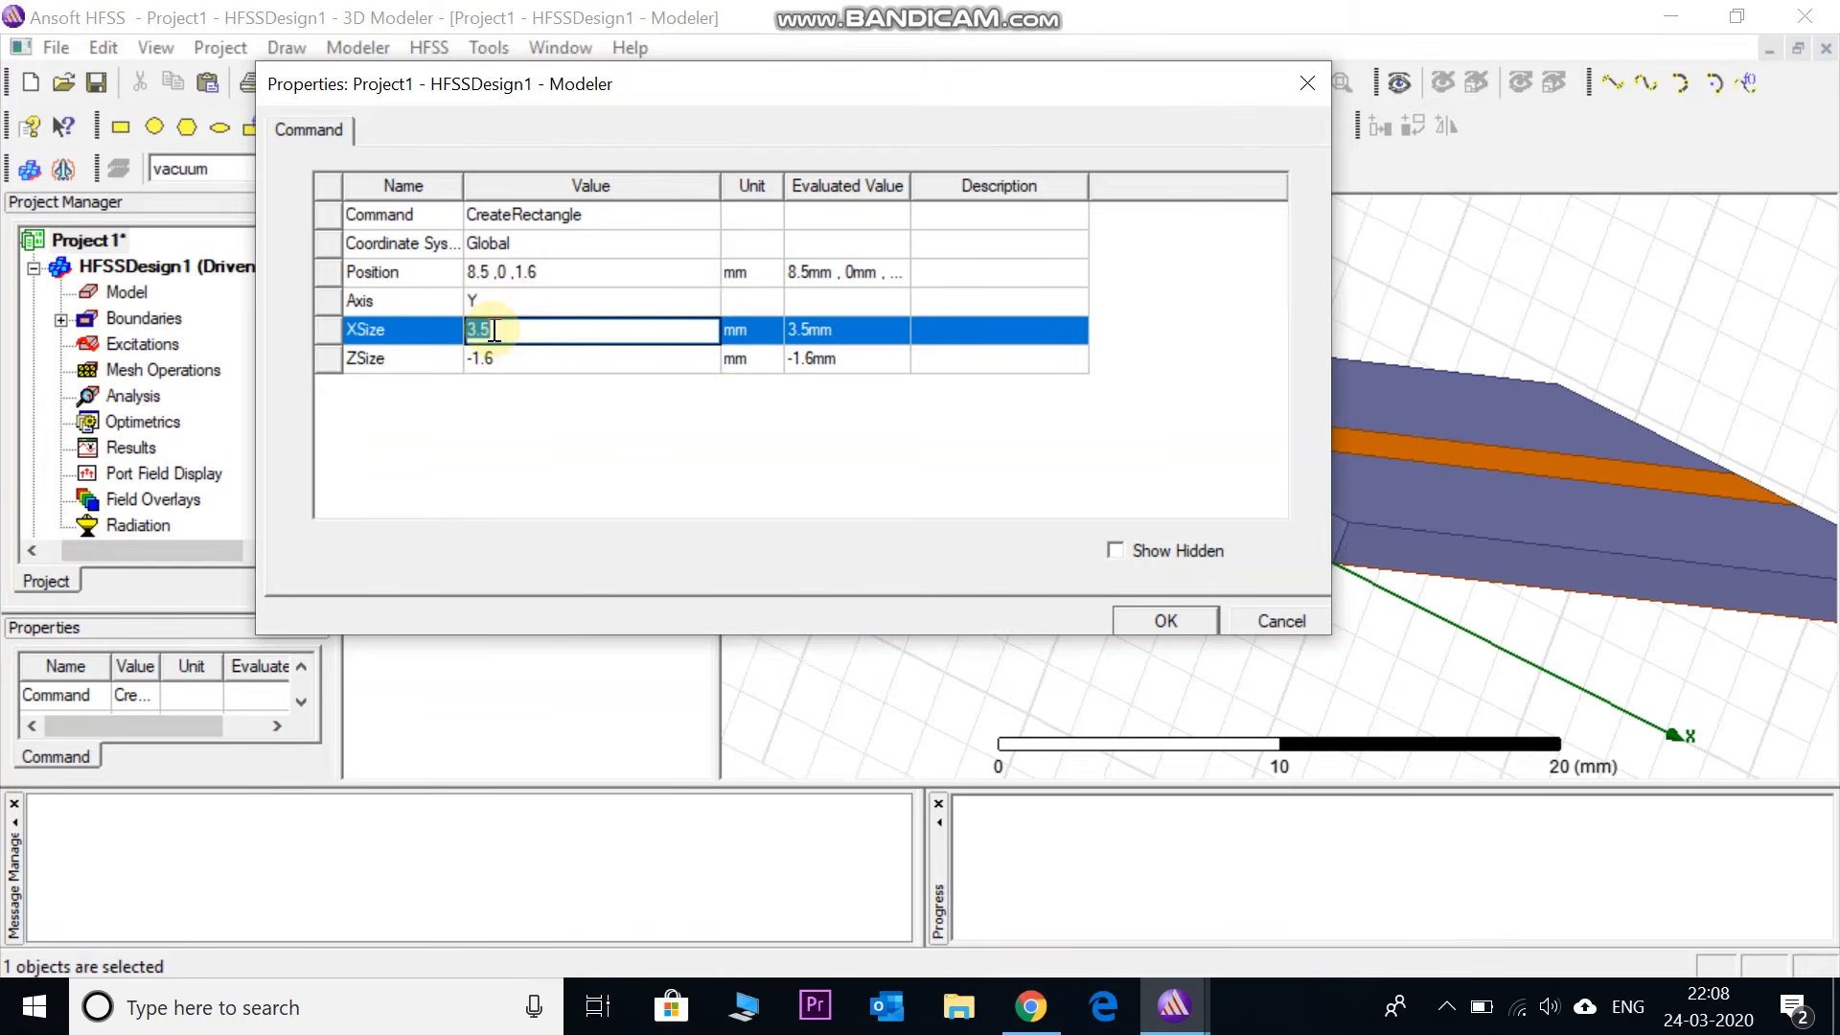
type("3")
left_click(1136, 624)
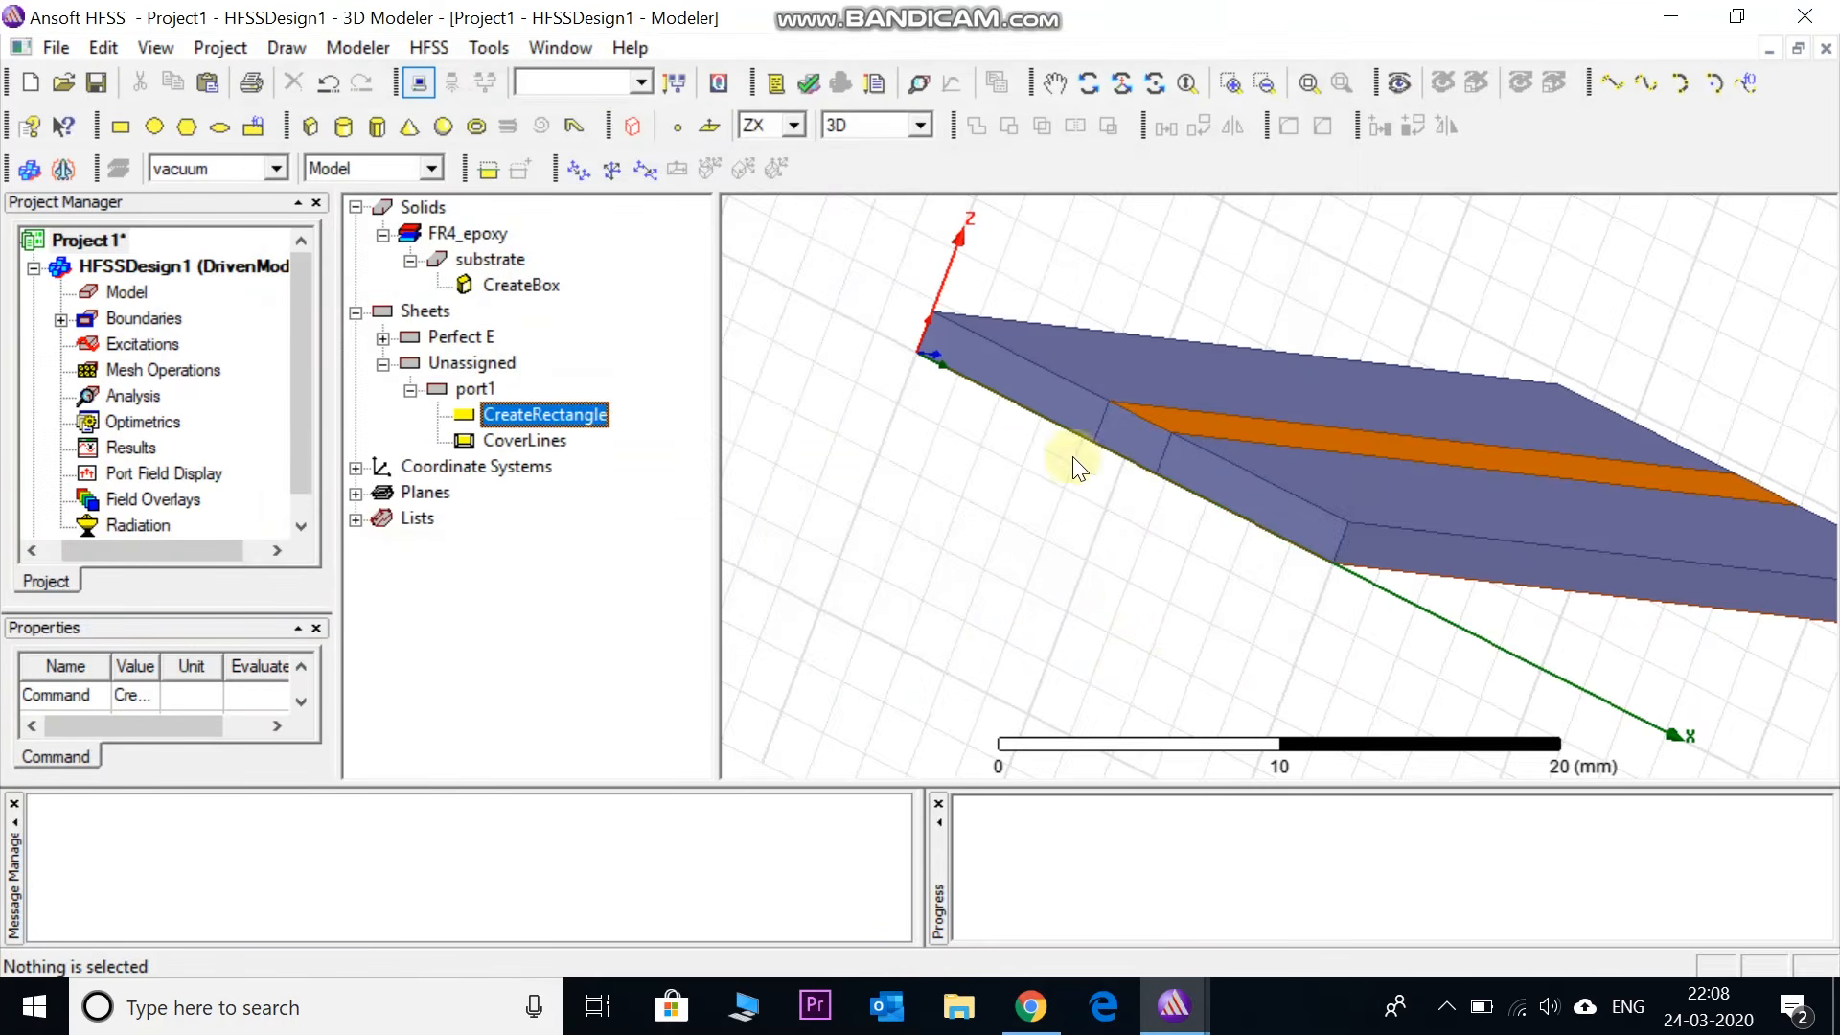
left_click(657, 542)
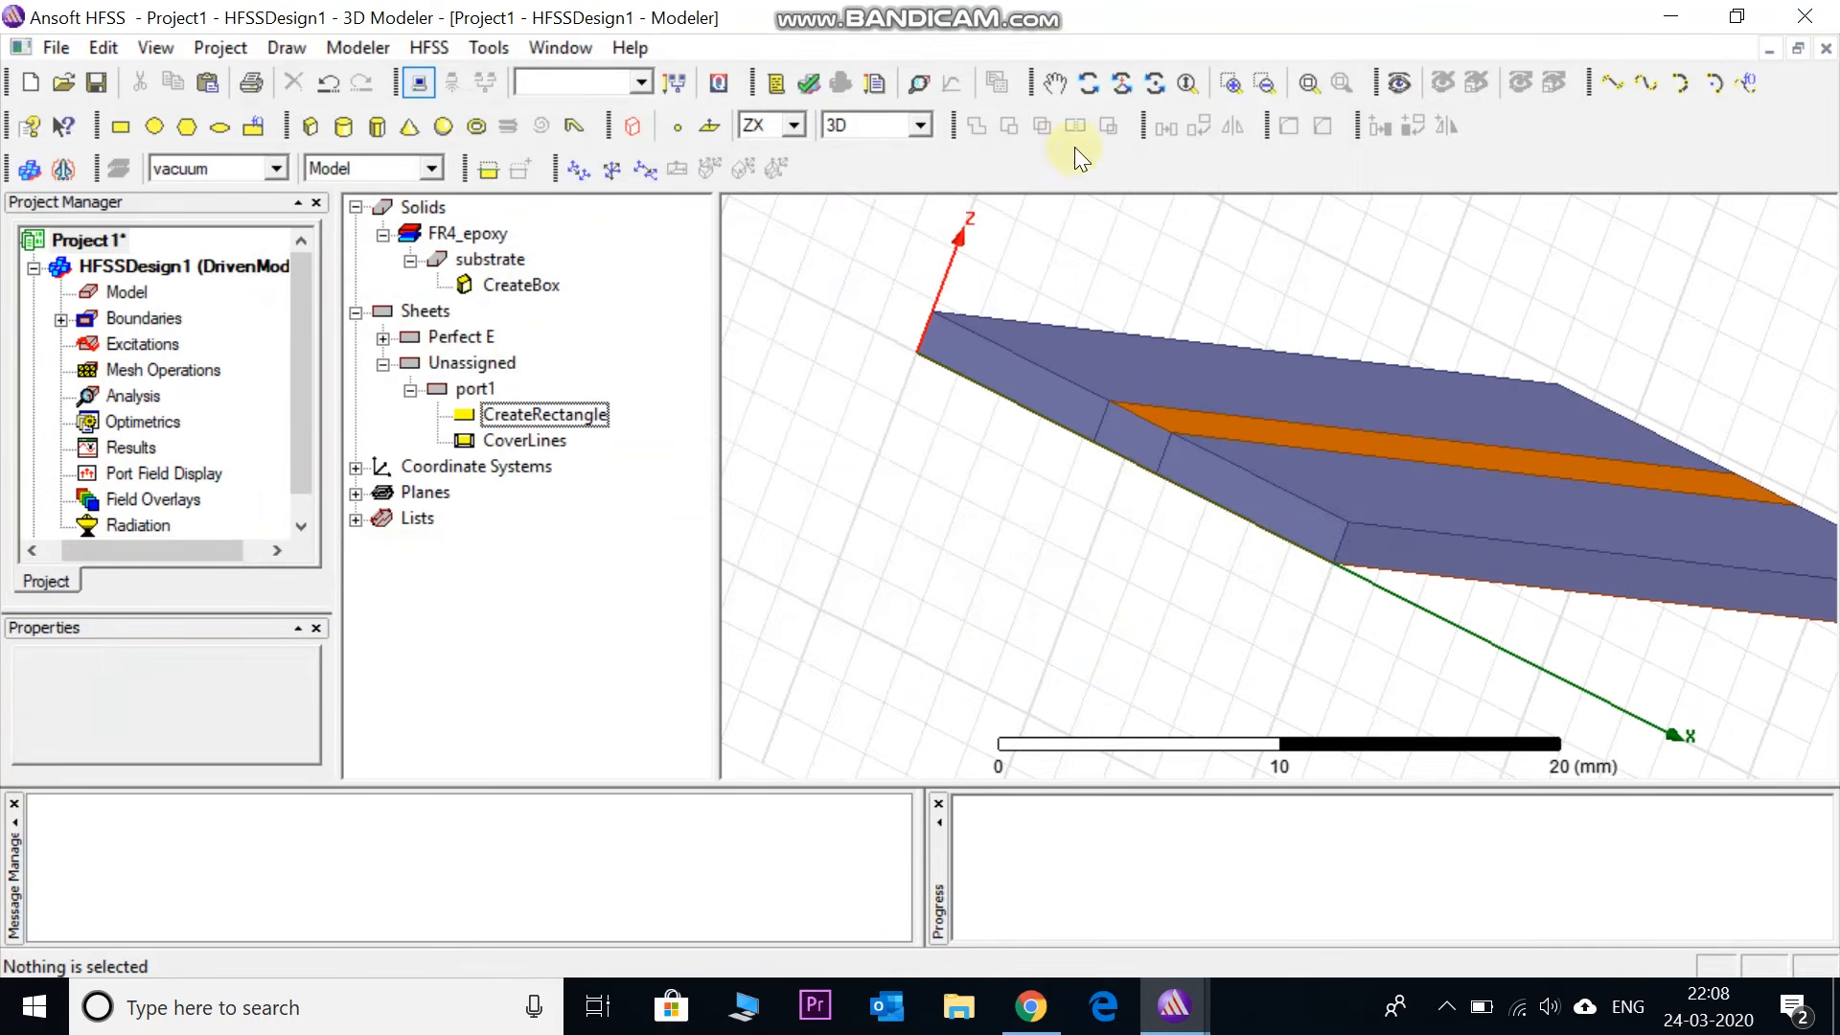
left_click(1105, 416)
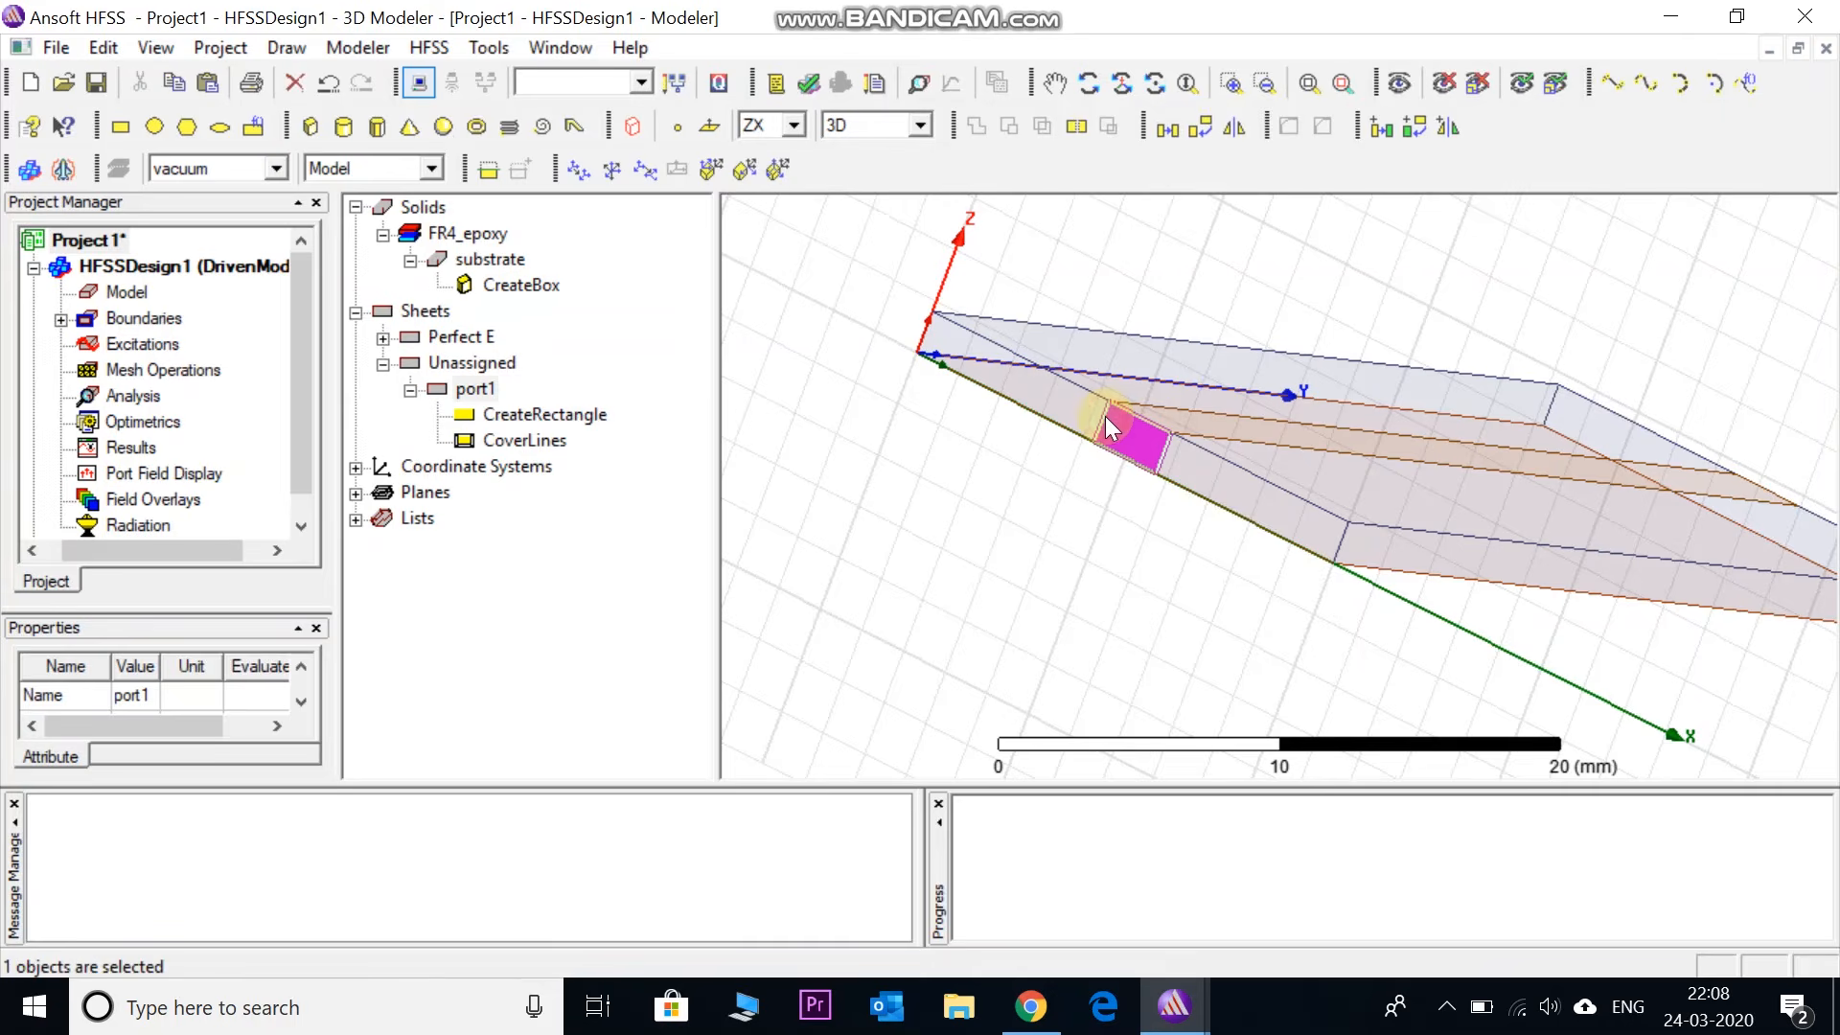
left_click(471, 389)
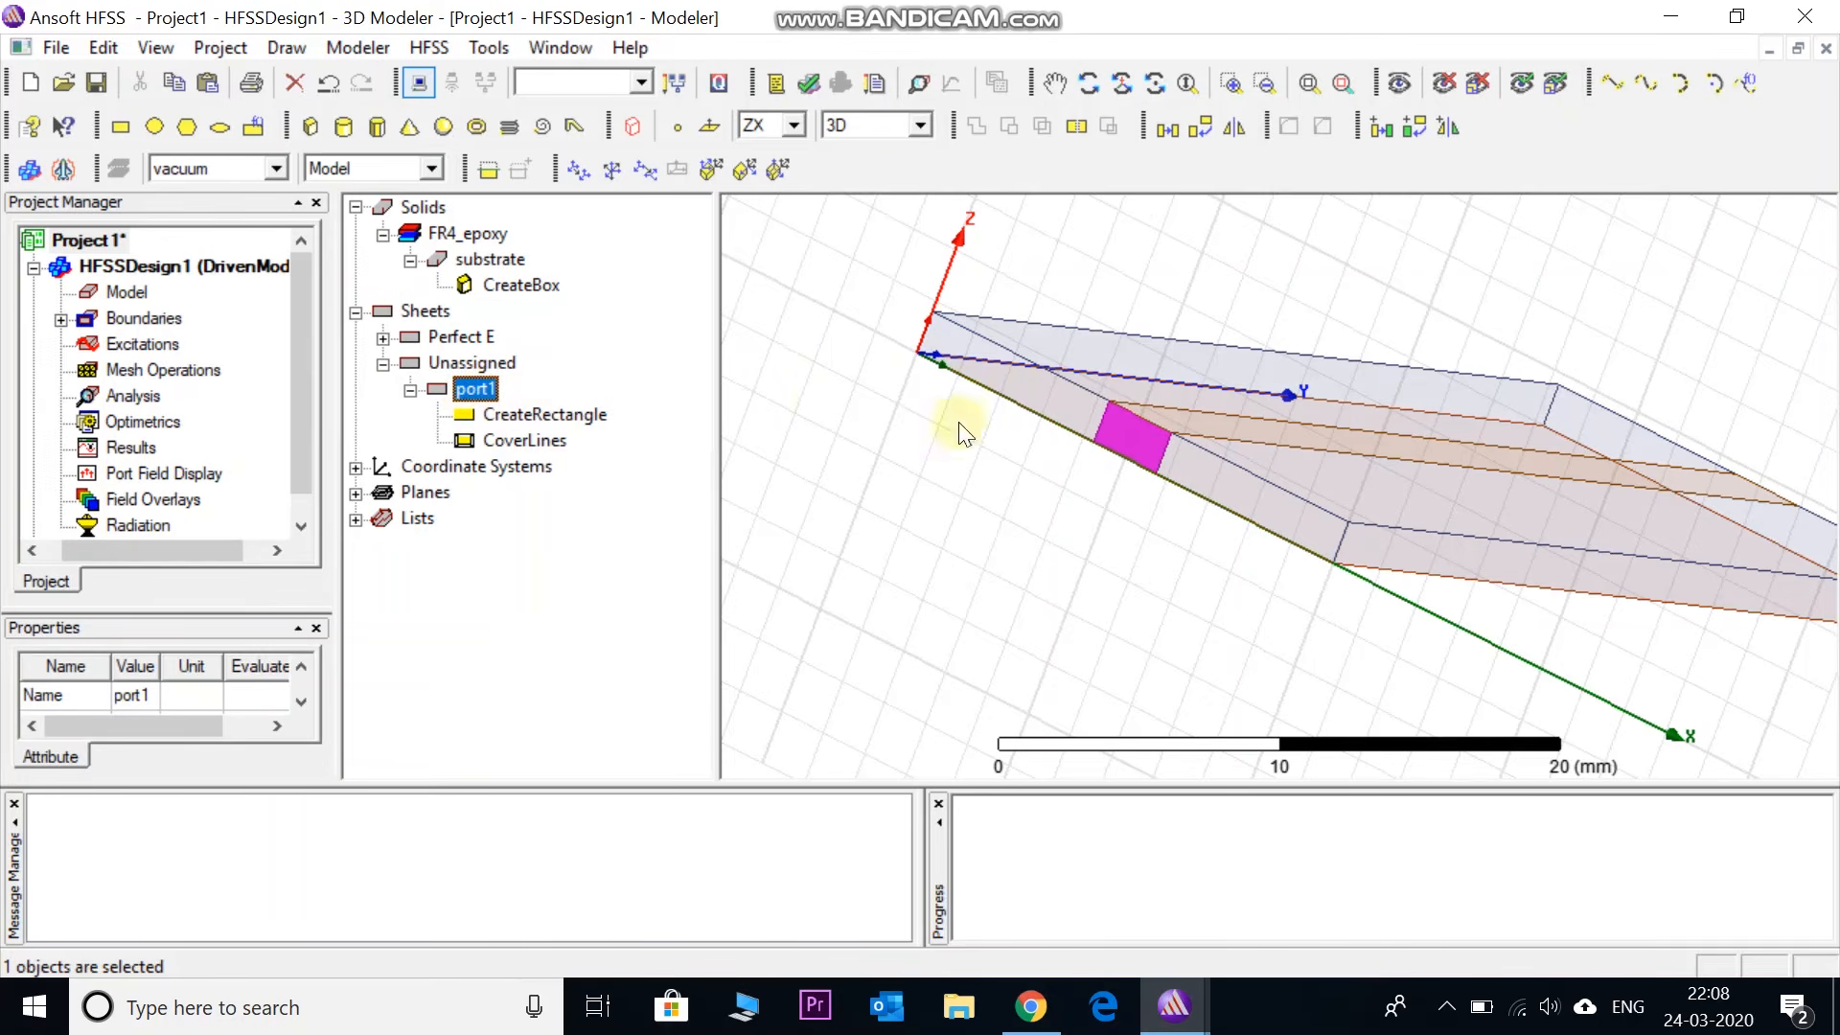
- Assign a 50-ohm lumped port to port1 and choose New Line for mode 1's integration line
right_click(1112, 429)
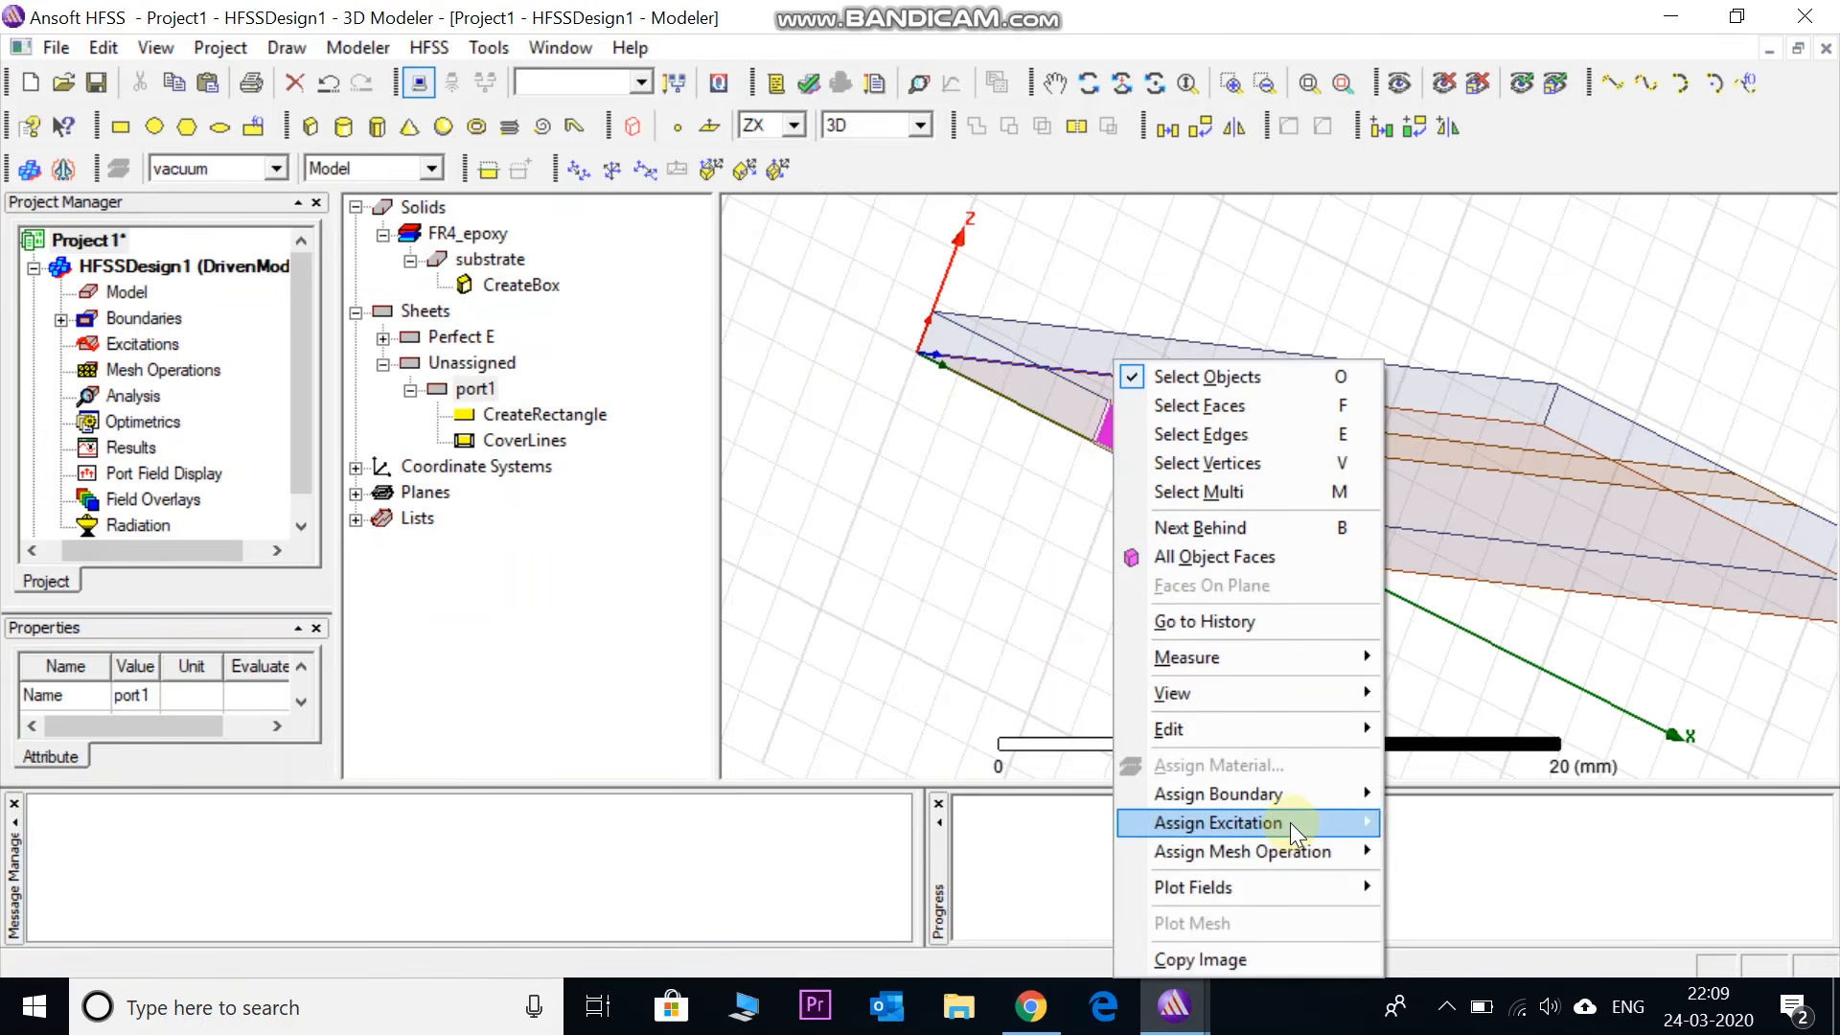
mouse_move(1289, 822)
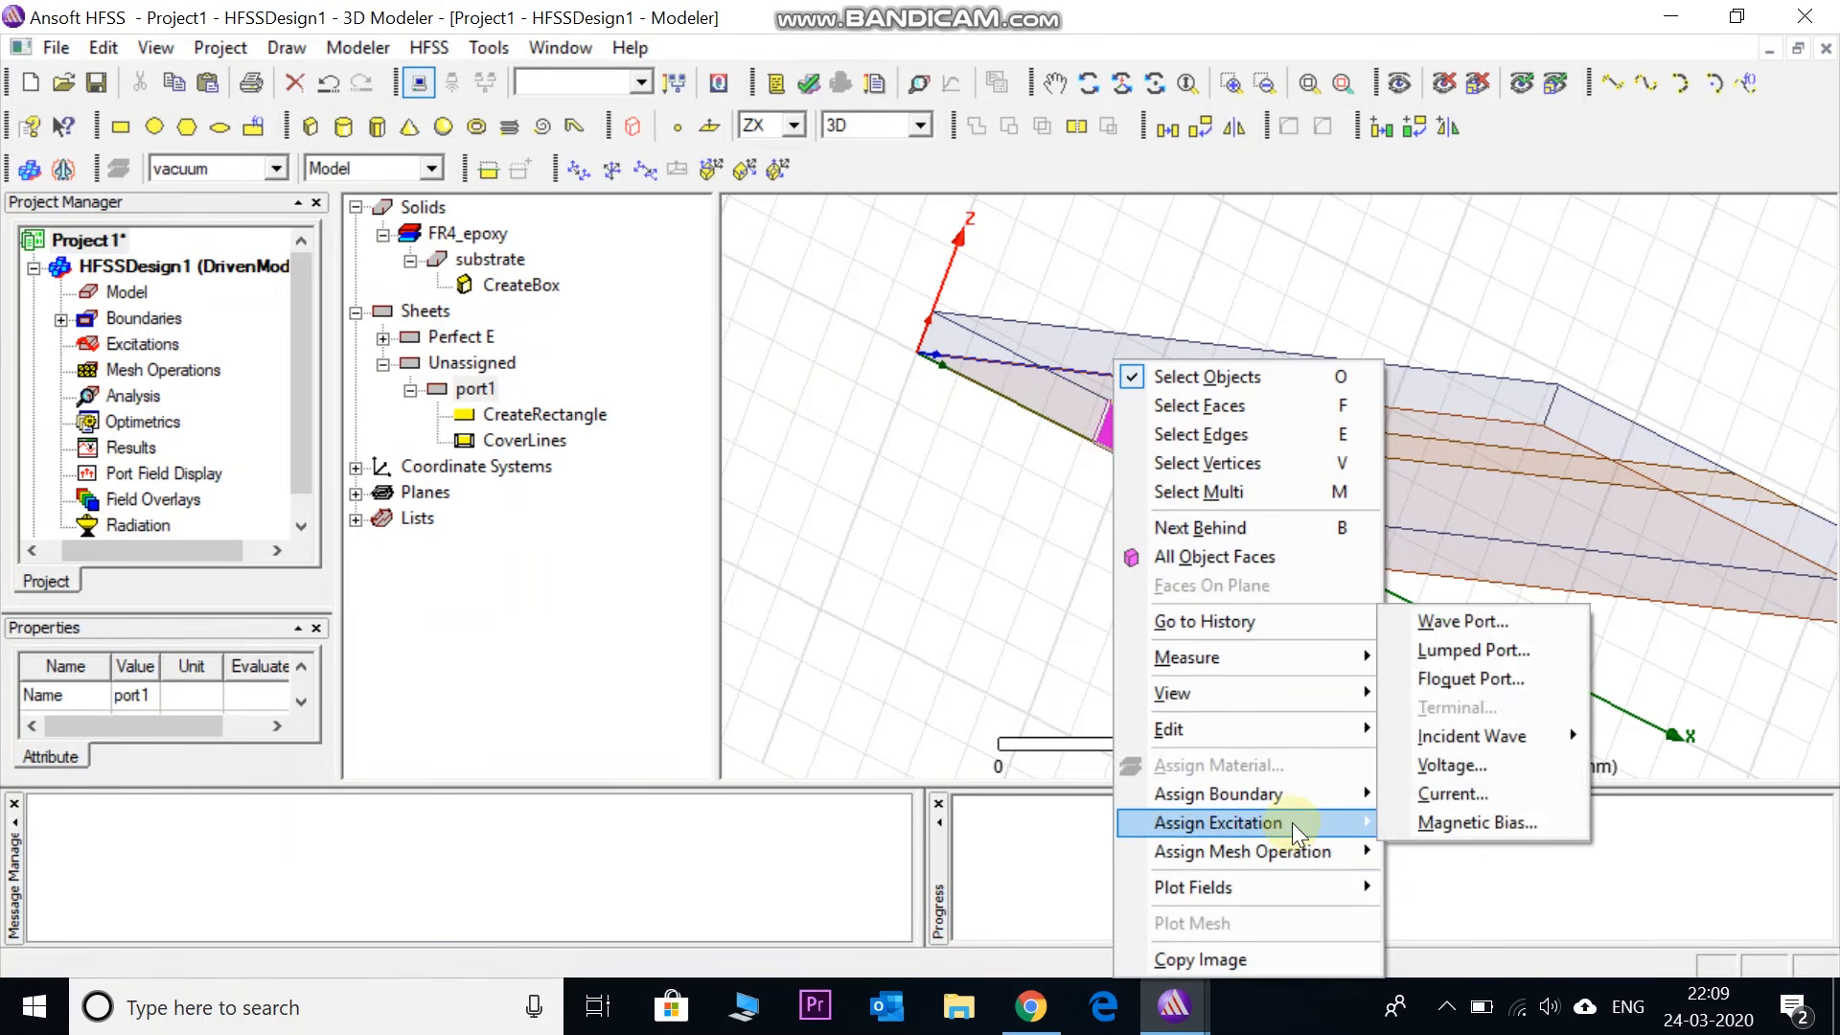
left_click(1439, 654)
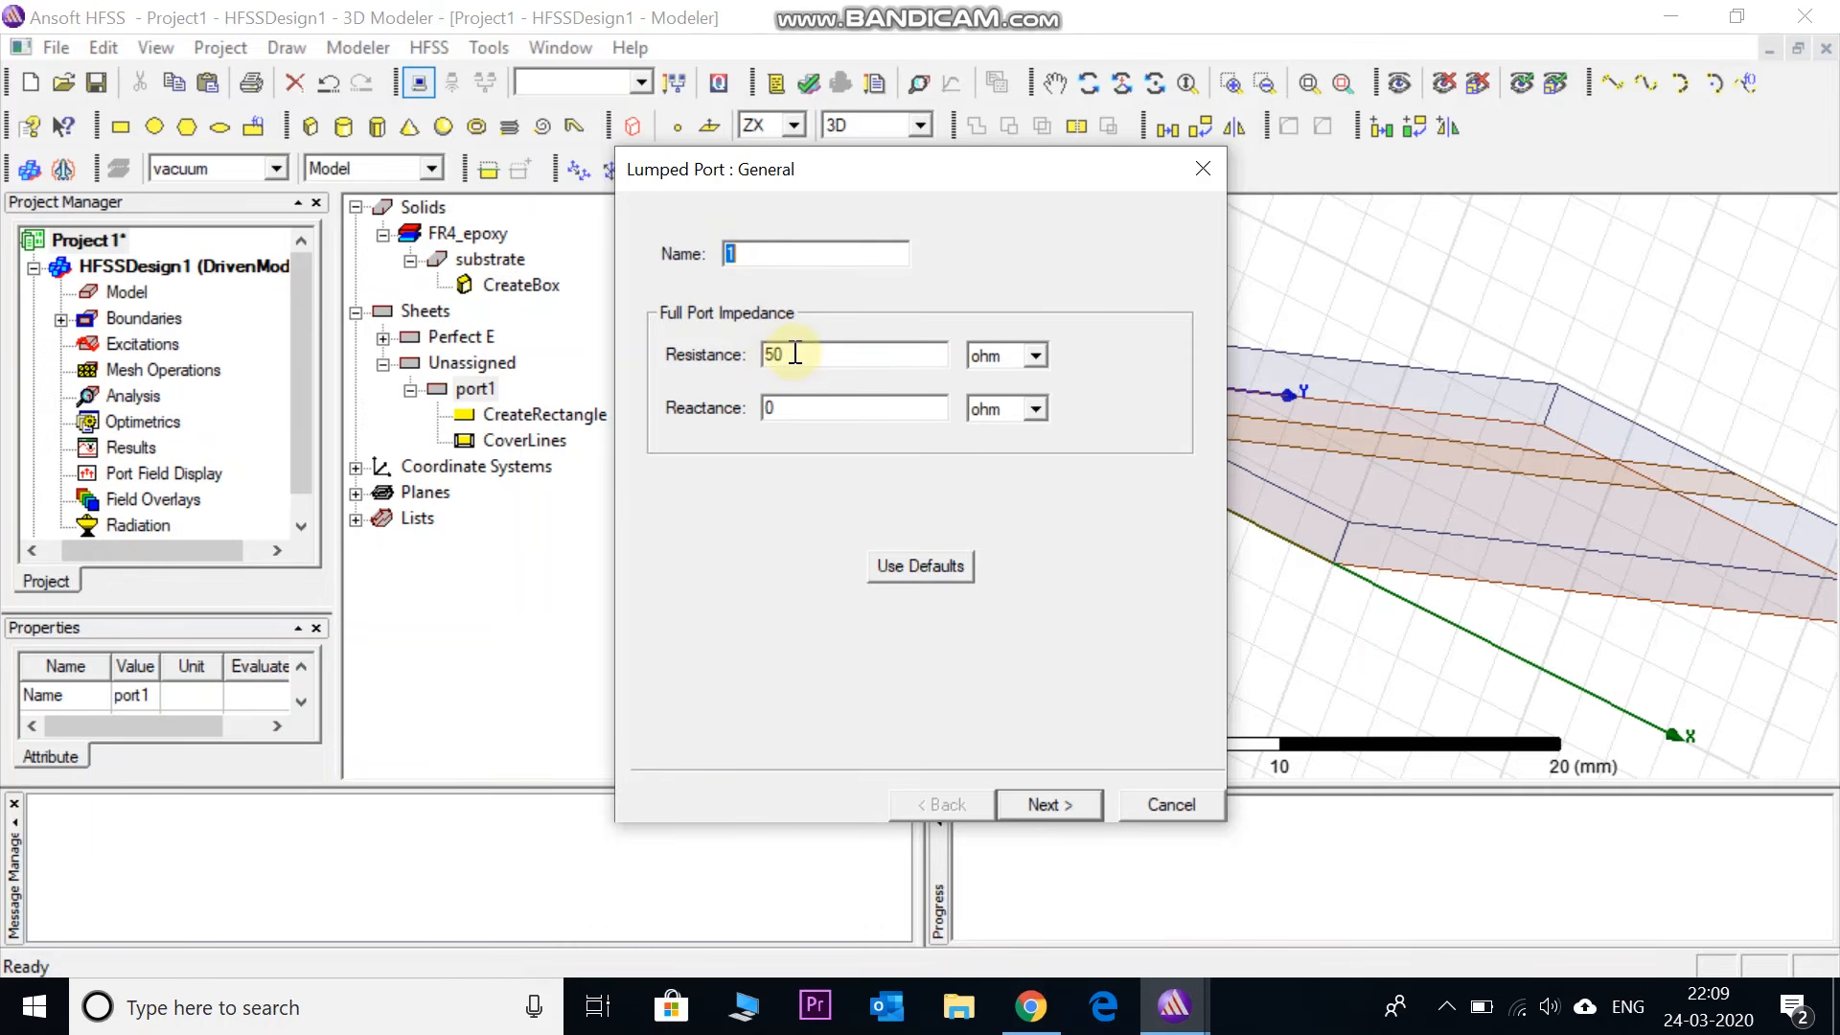
left_click(1049, 805)
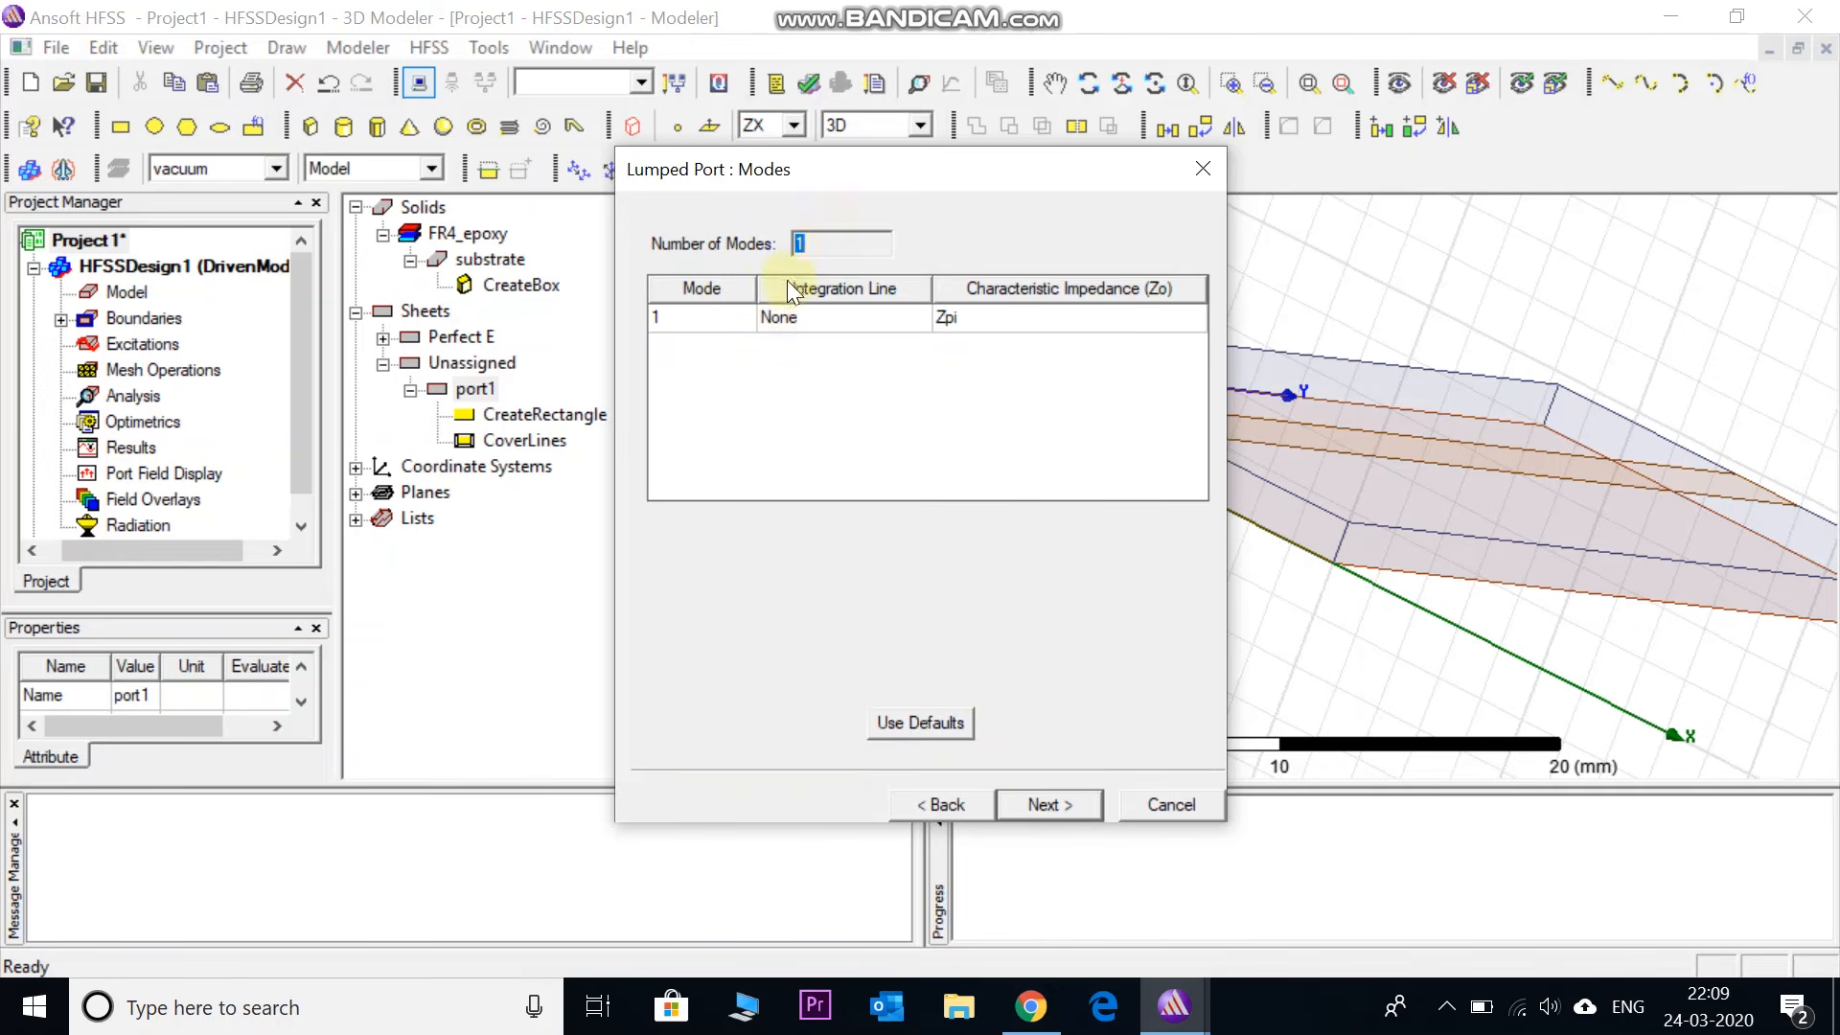
left_click(788, 318)
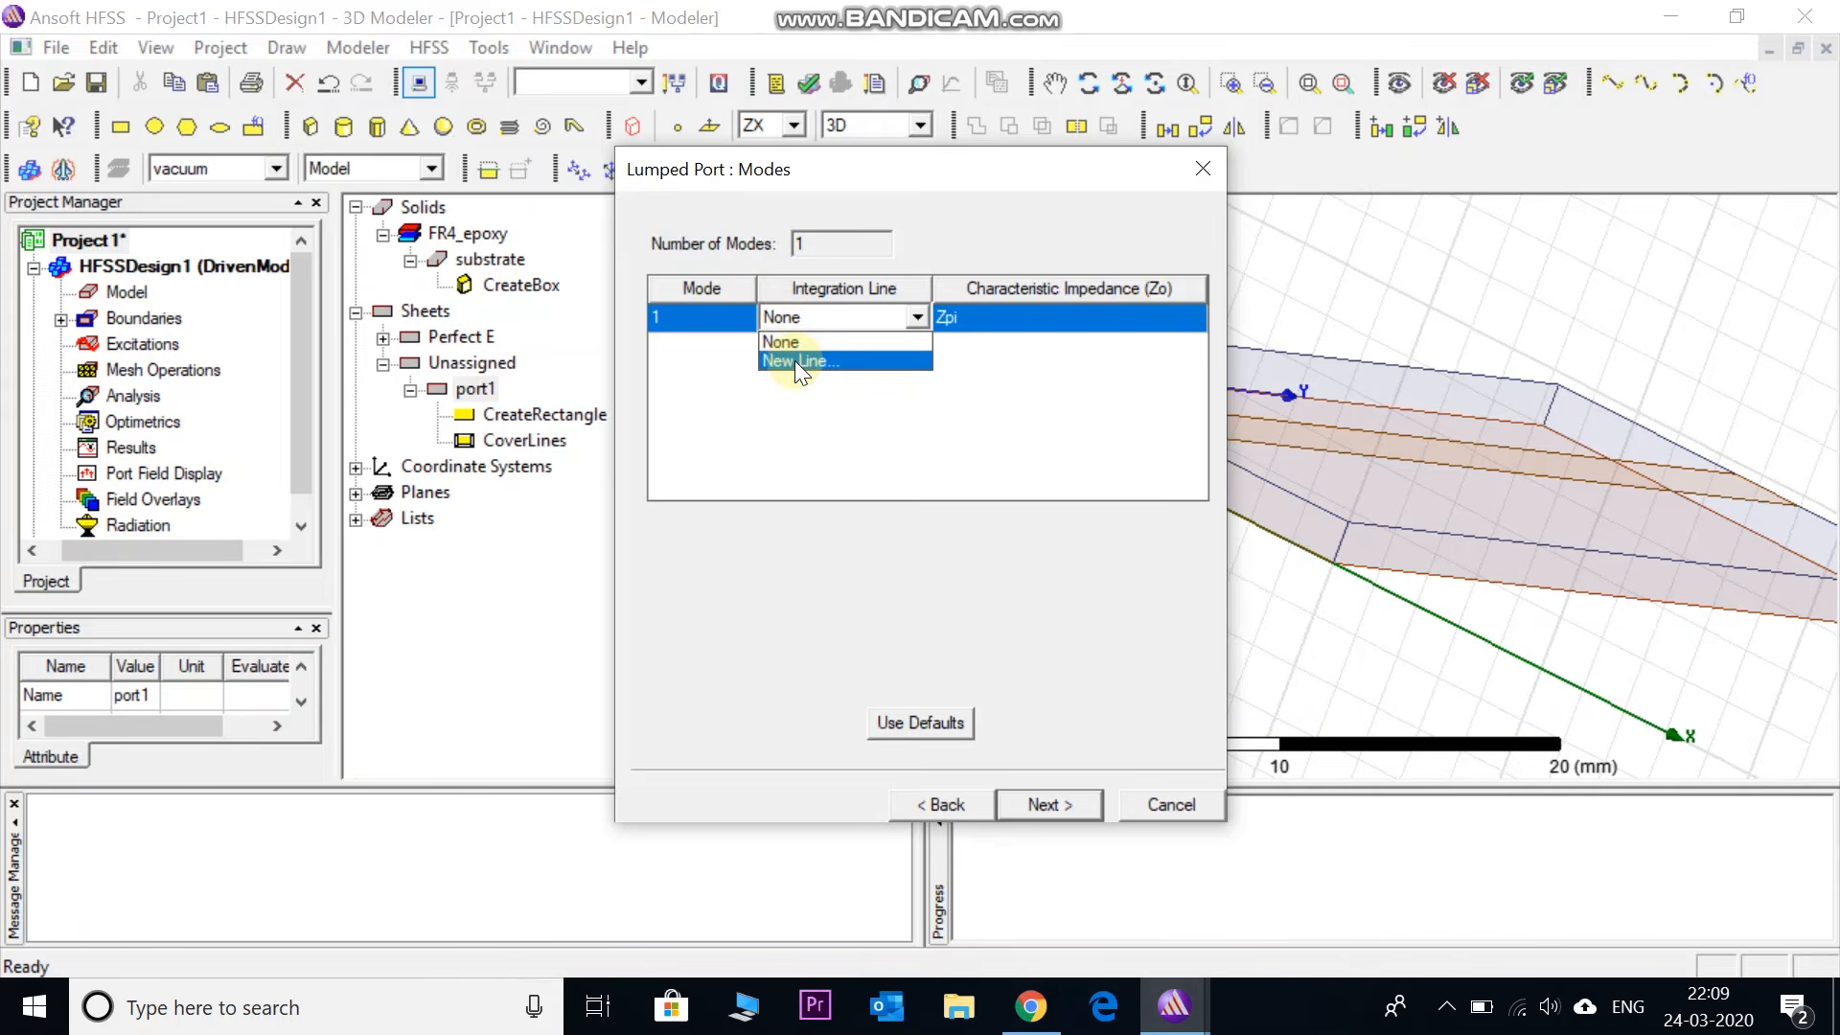
left_click(796, 360)
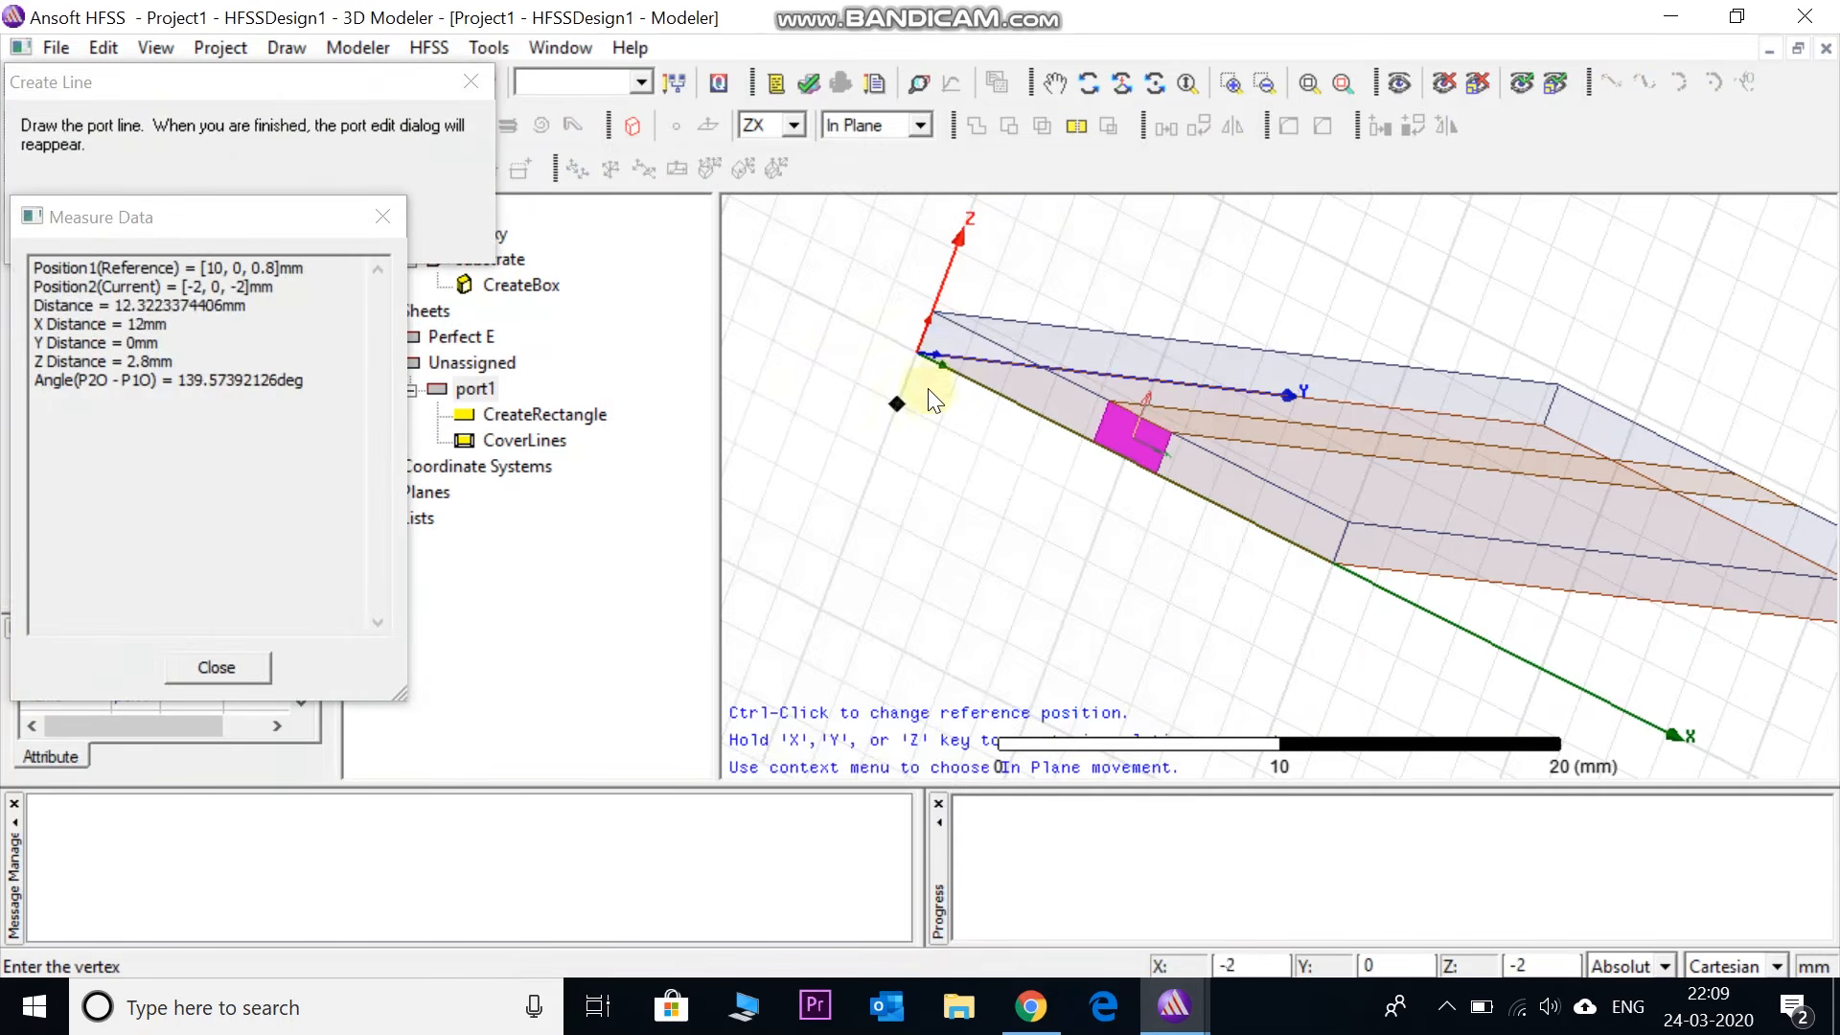
- Draw port1's integration line from the strip edge centre down to ground and finish at 50 ohm
left_click(1140, 416)
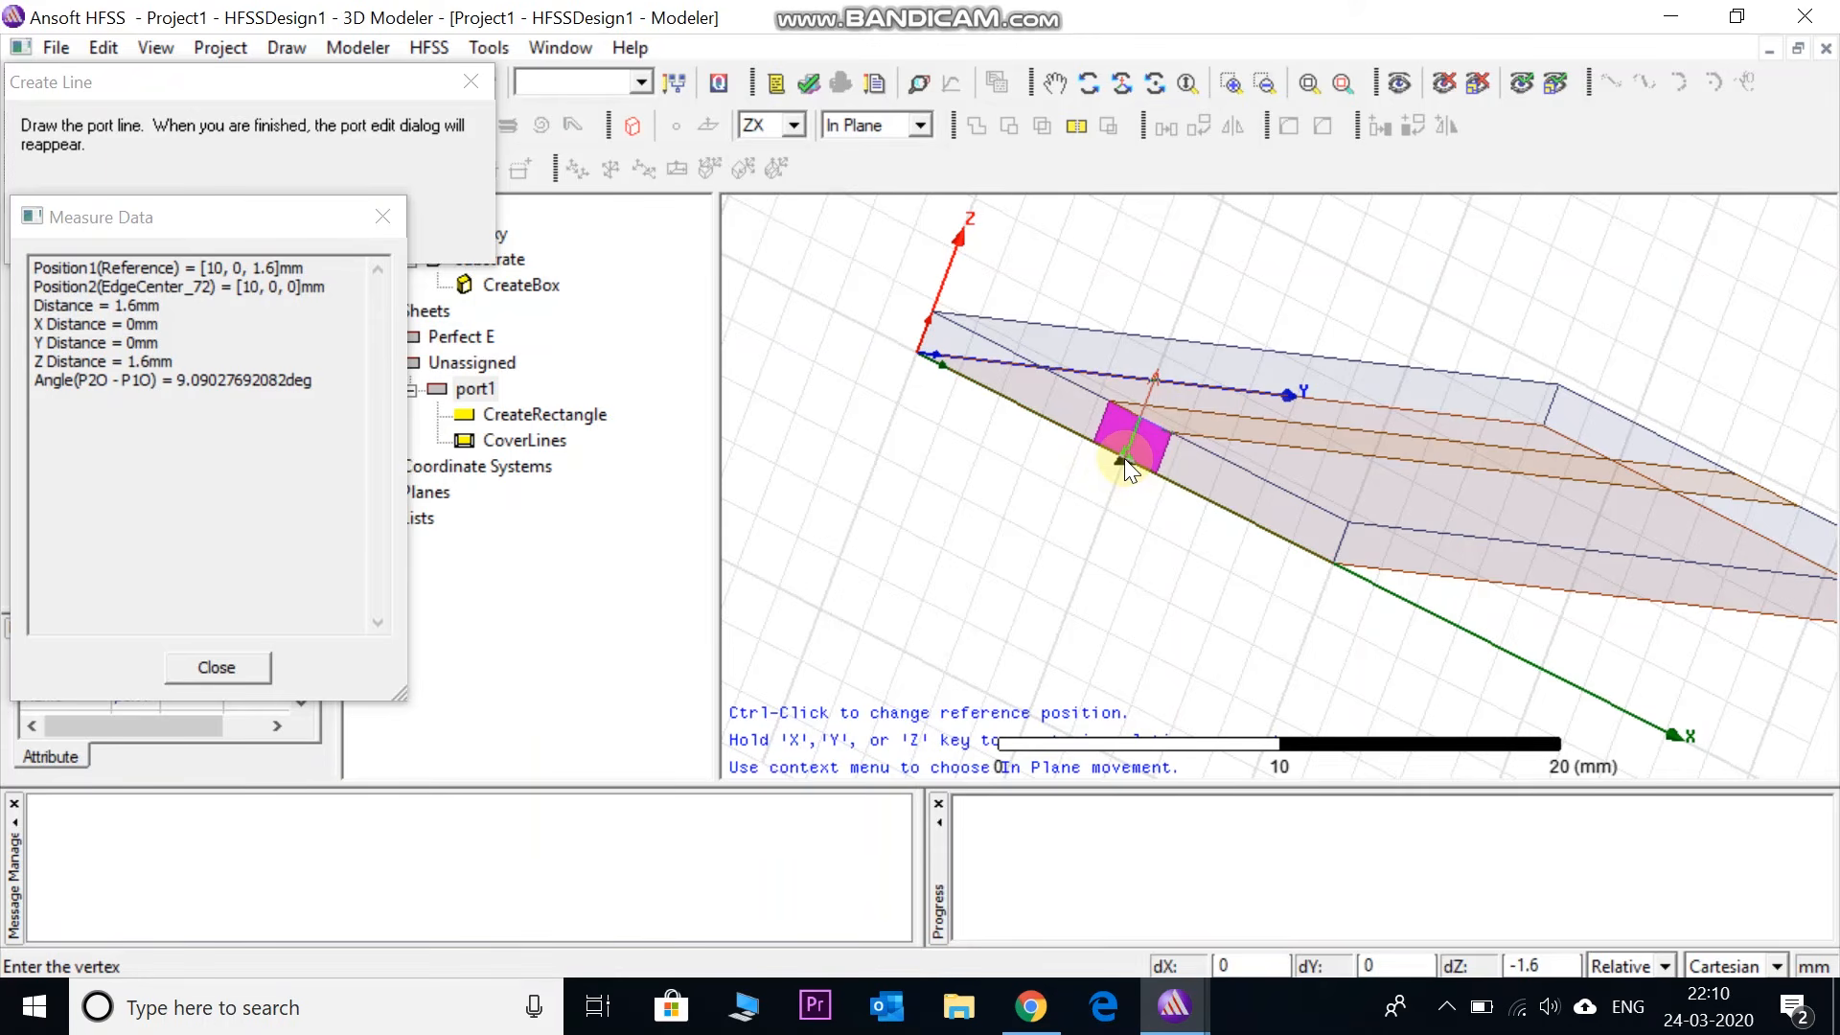
left_click(1124, 458)
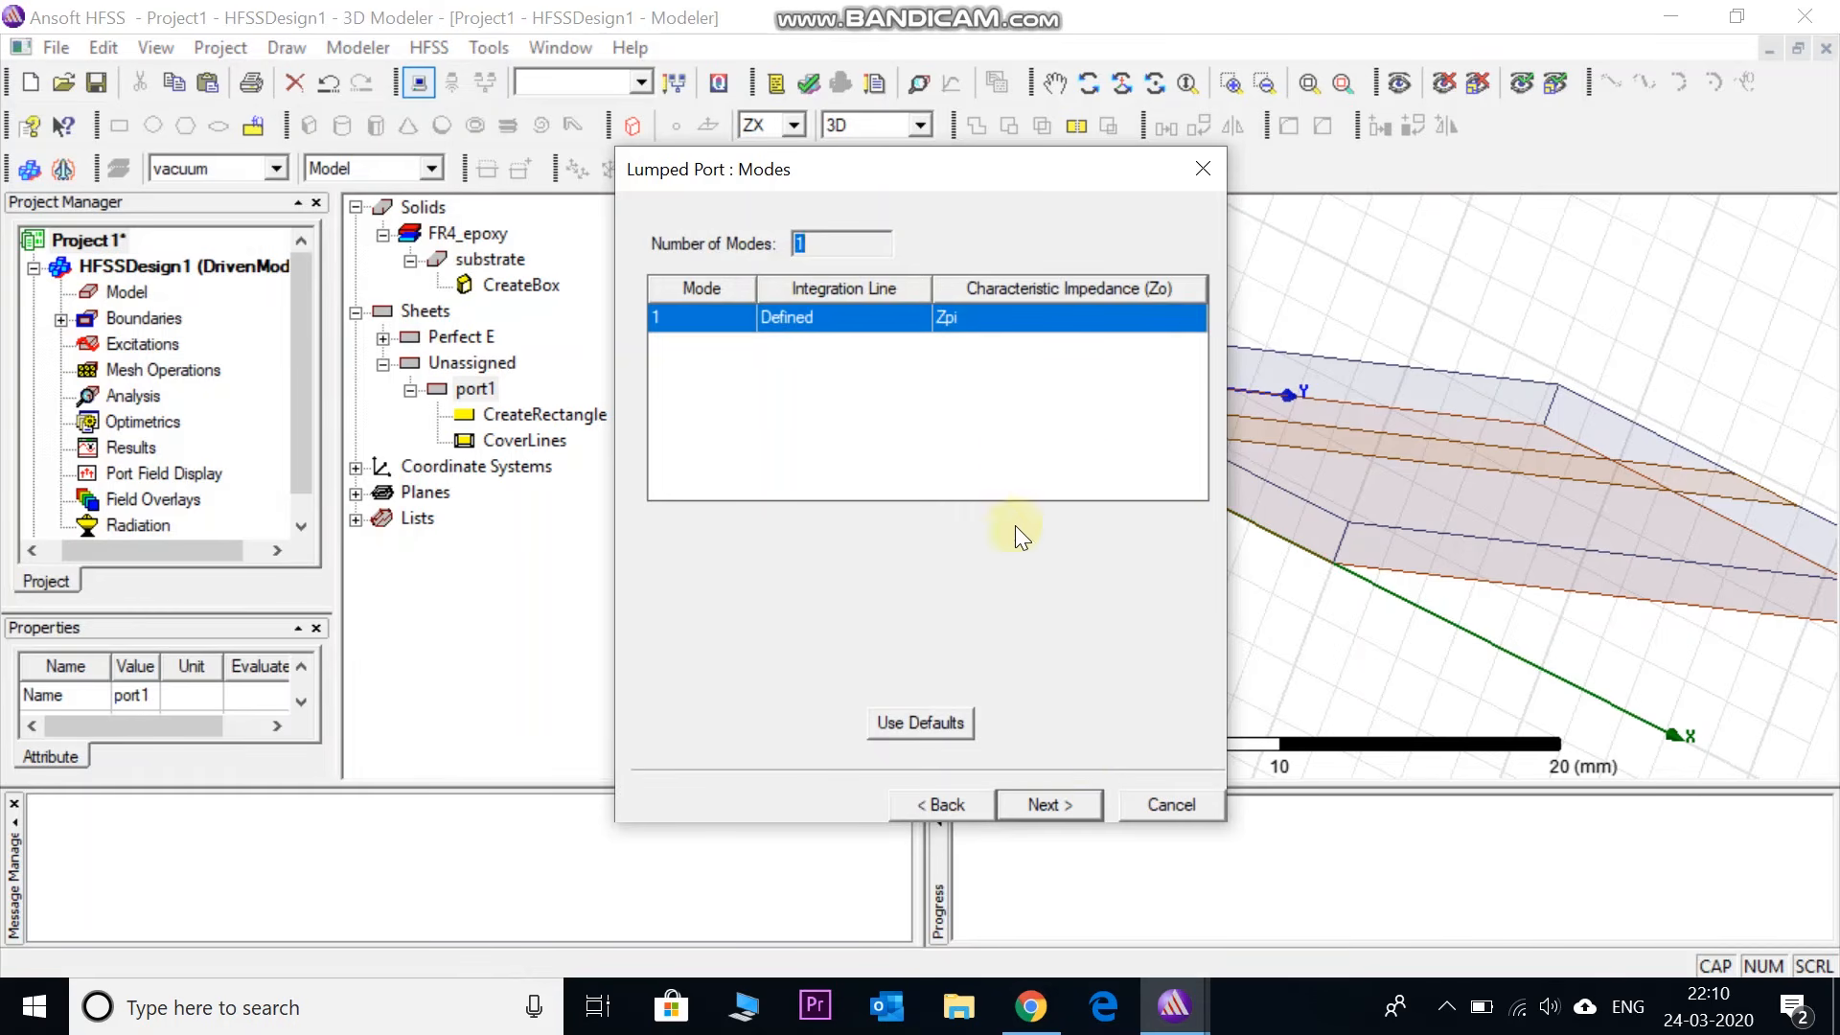
left_click(1045, 798)
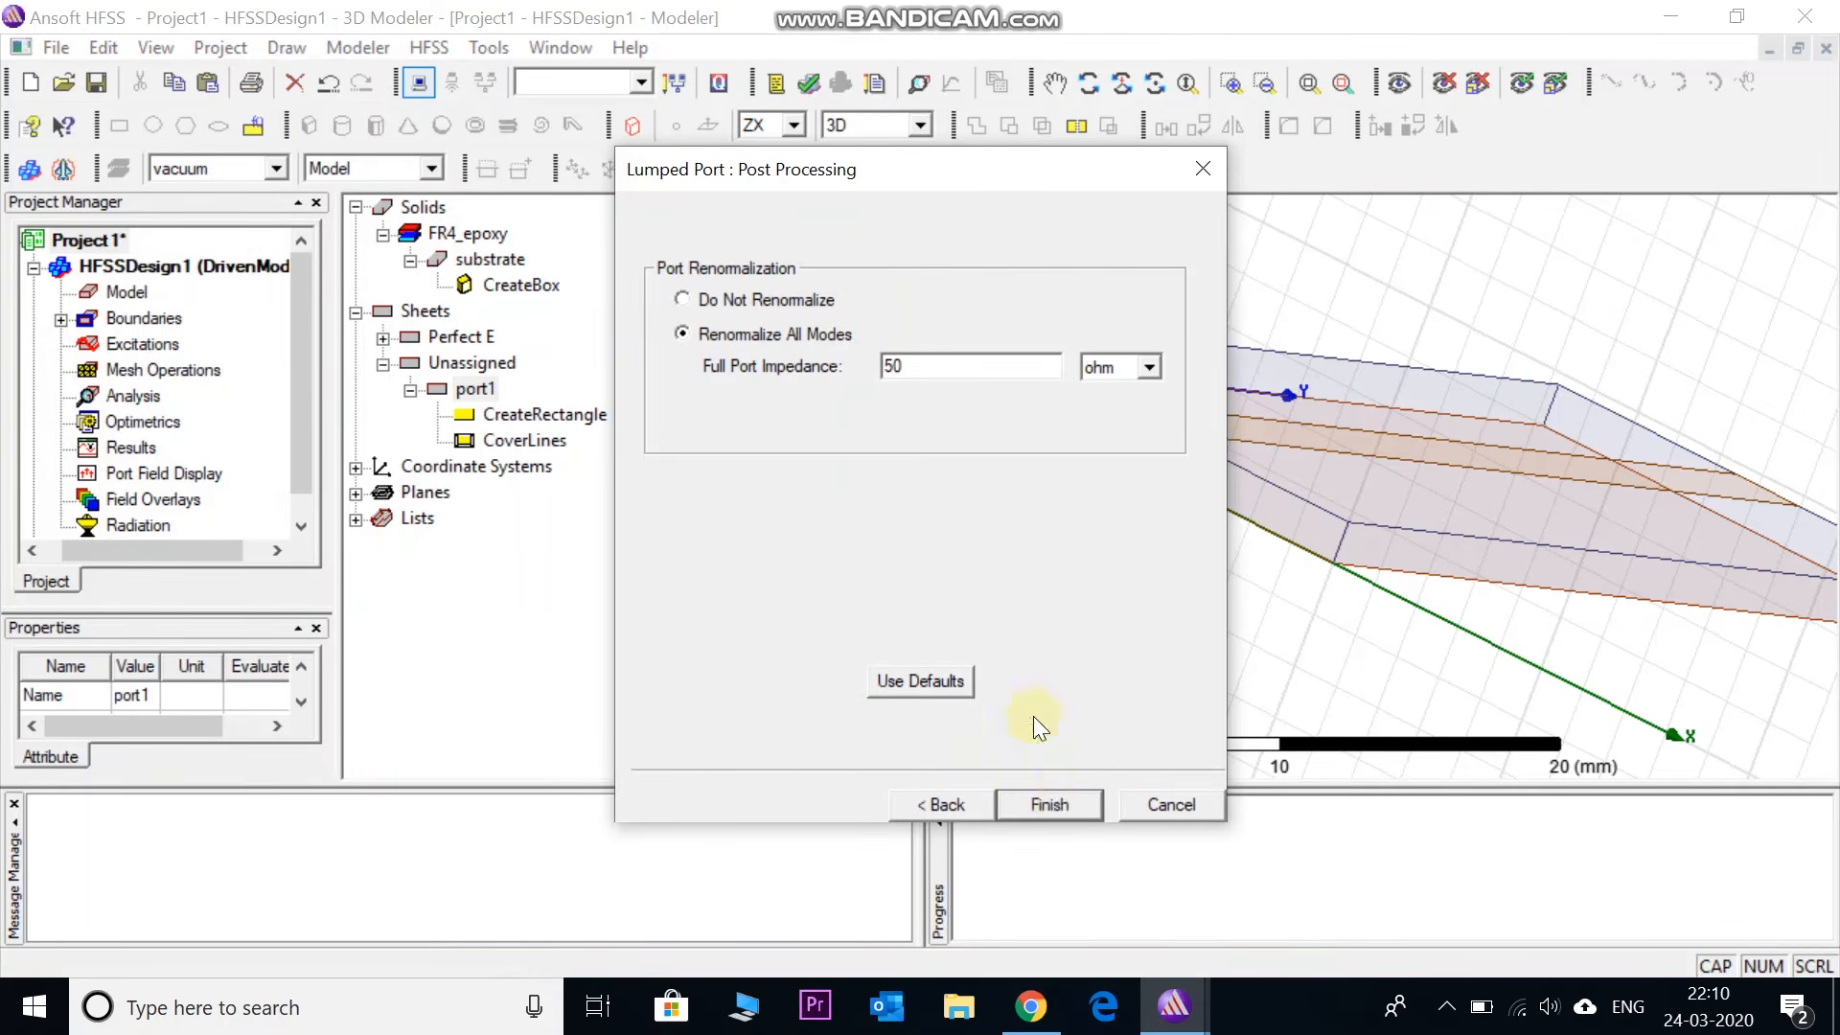
left_click(1061, 801)
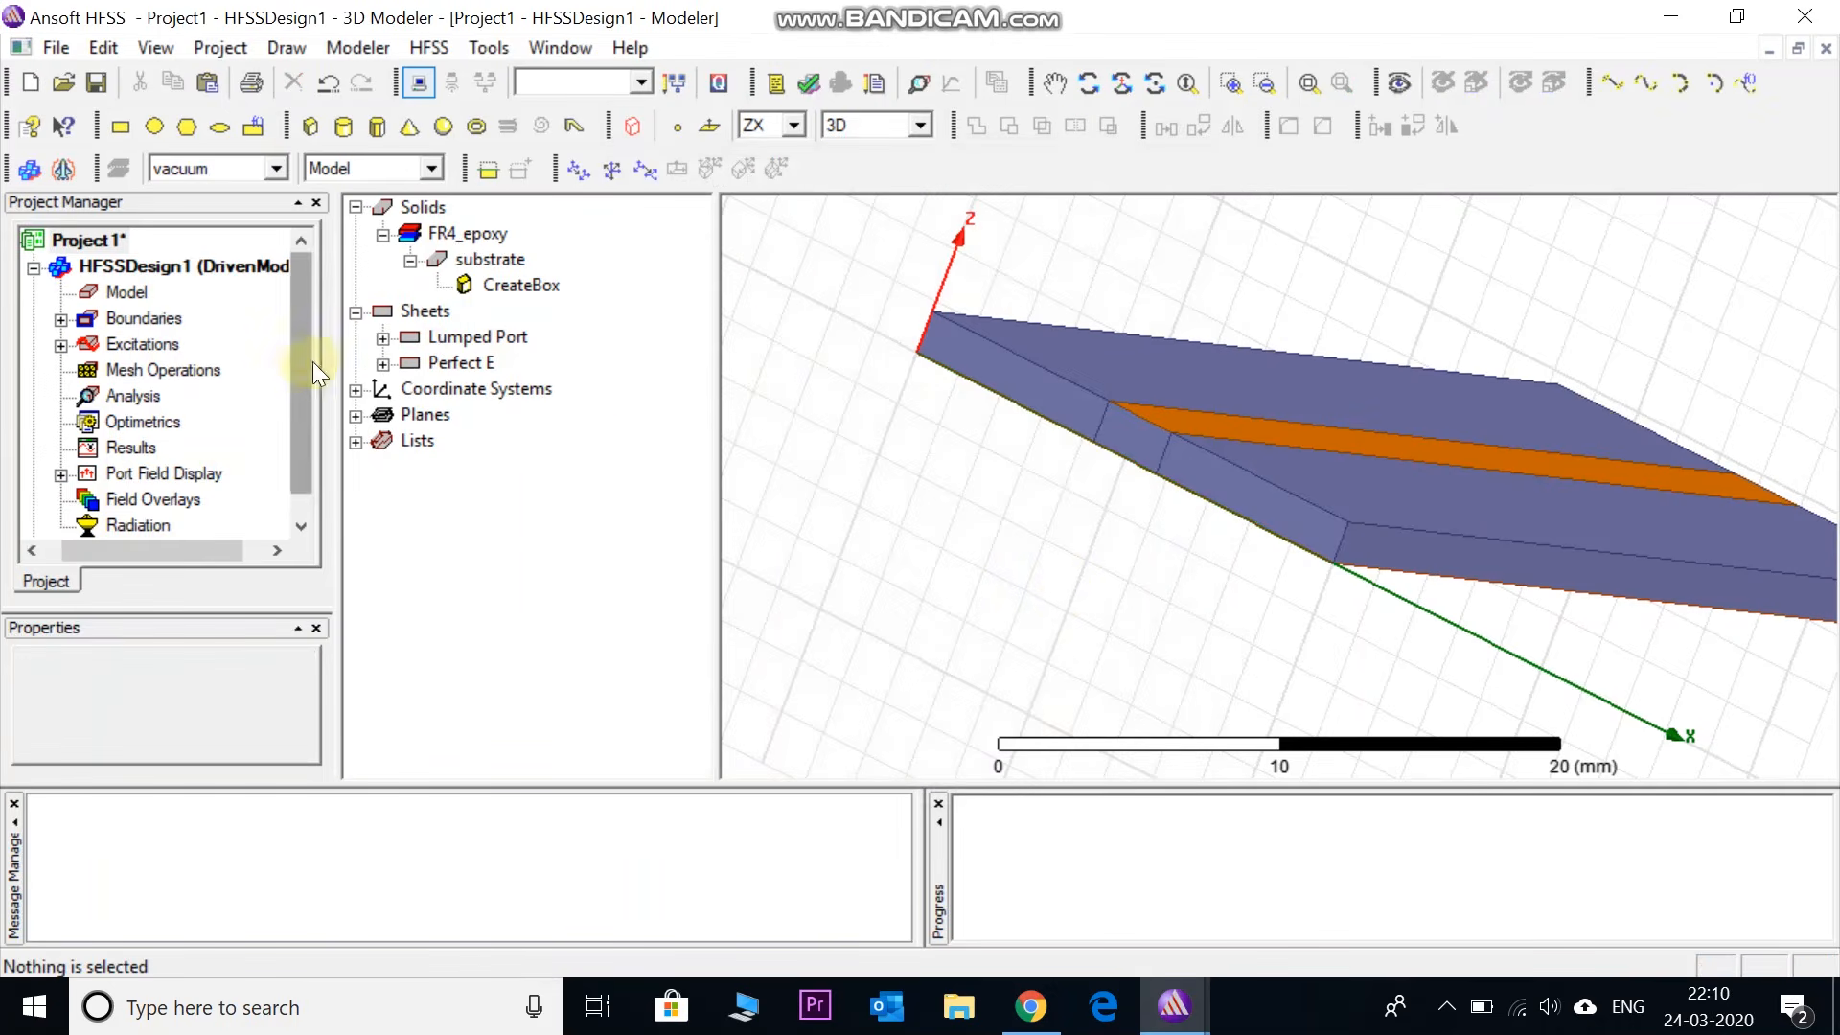
- Highlight port 1 under Excitations, then orbit the view toward the board's far end
left_click(61, 343)
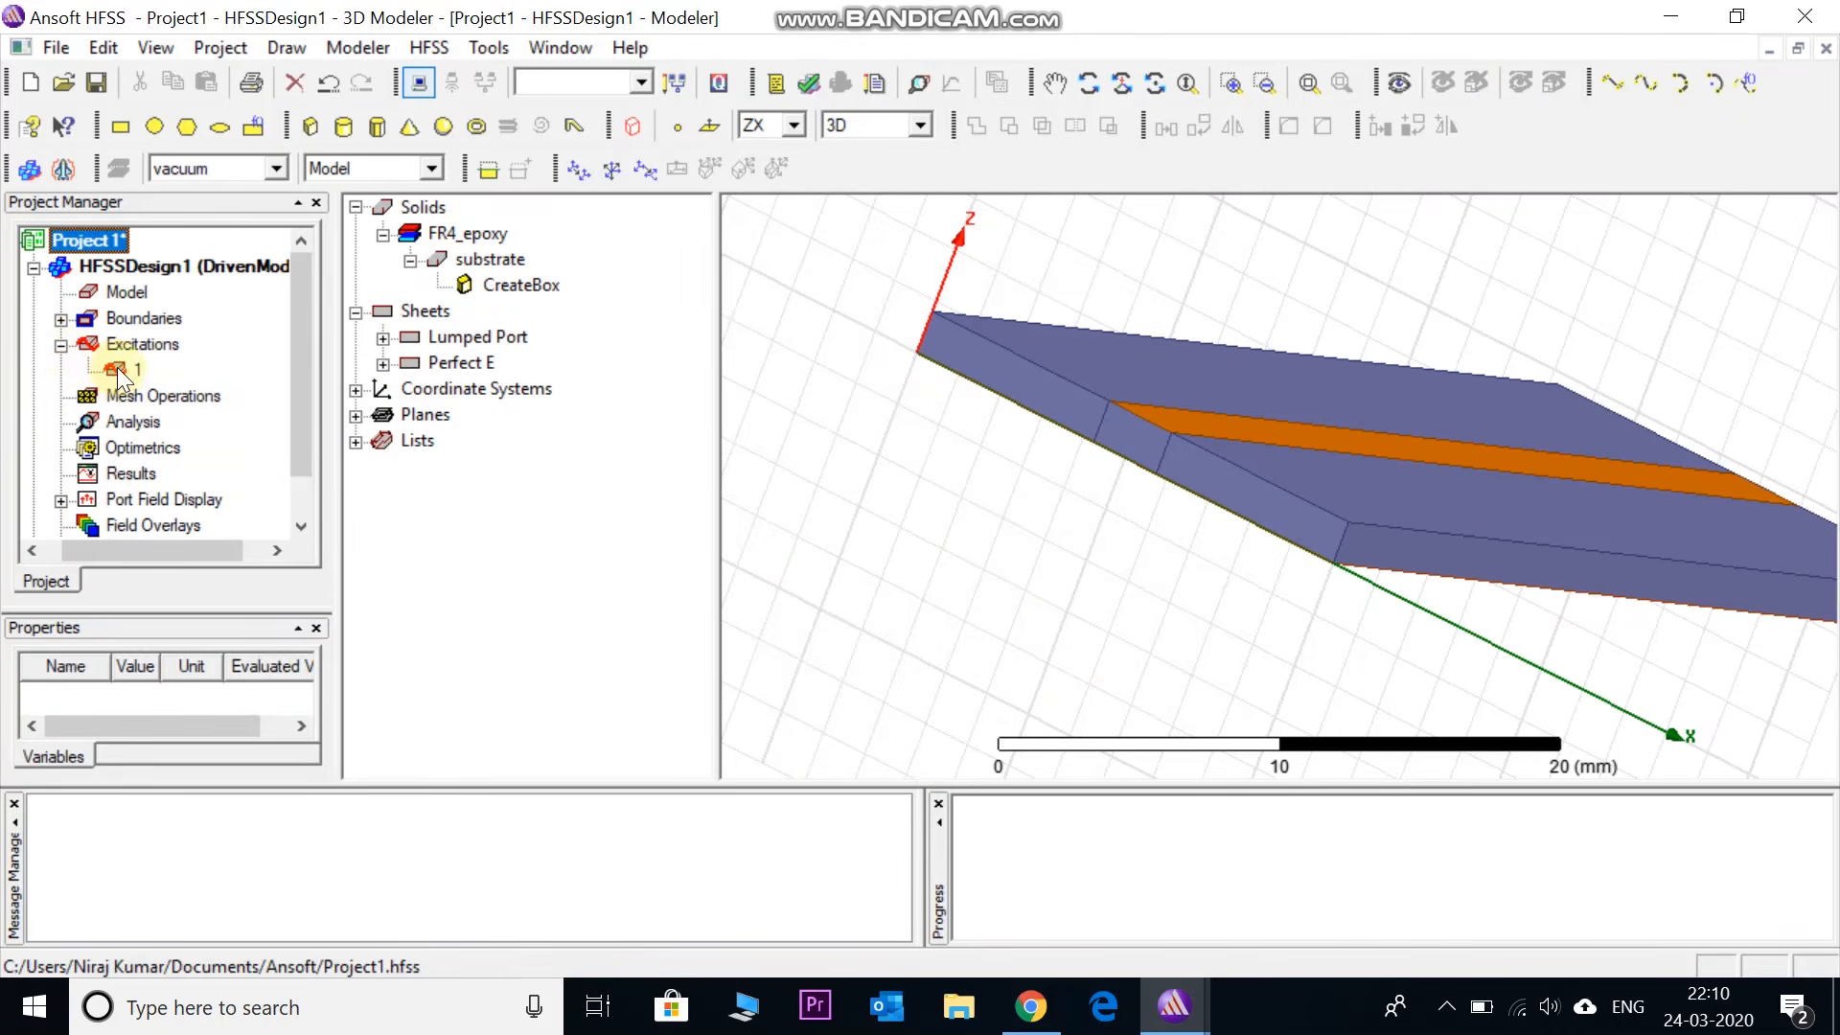
left_click(120, 376)
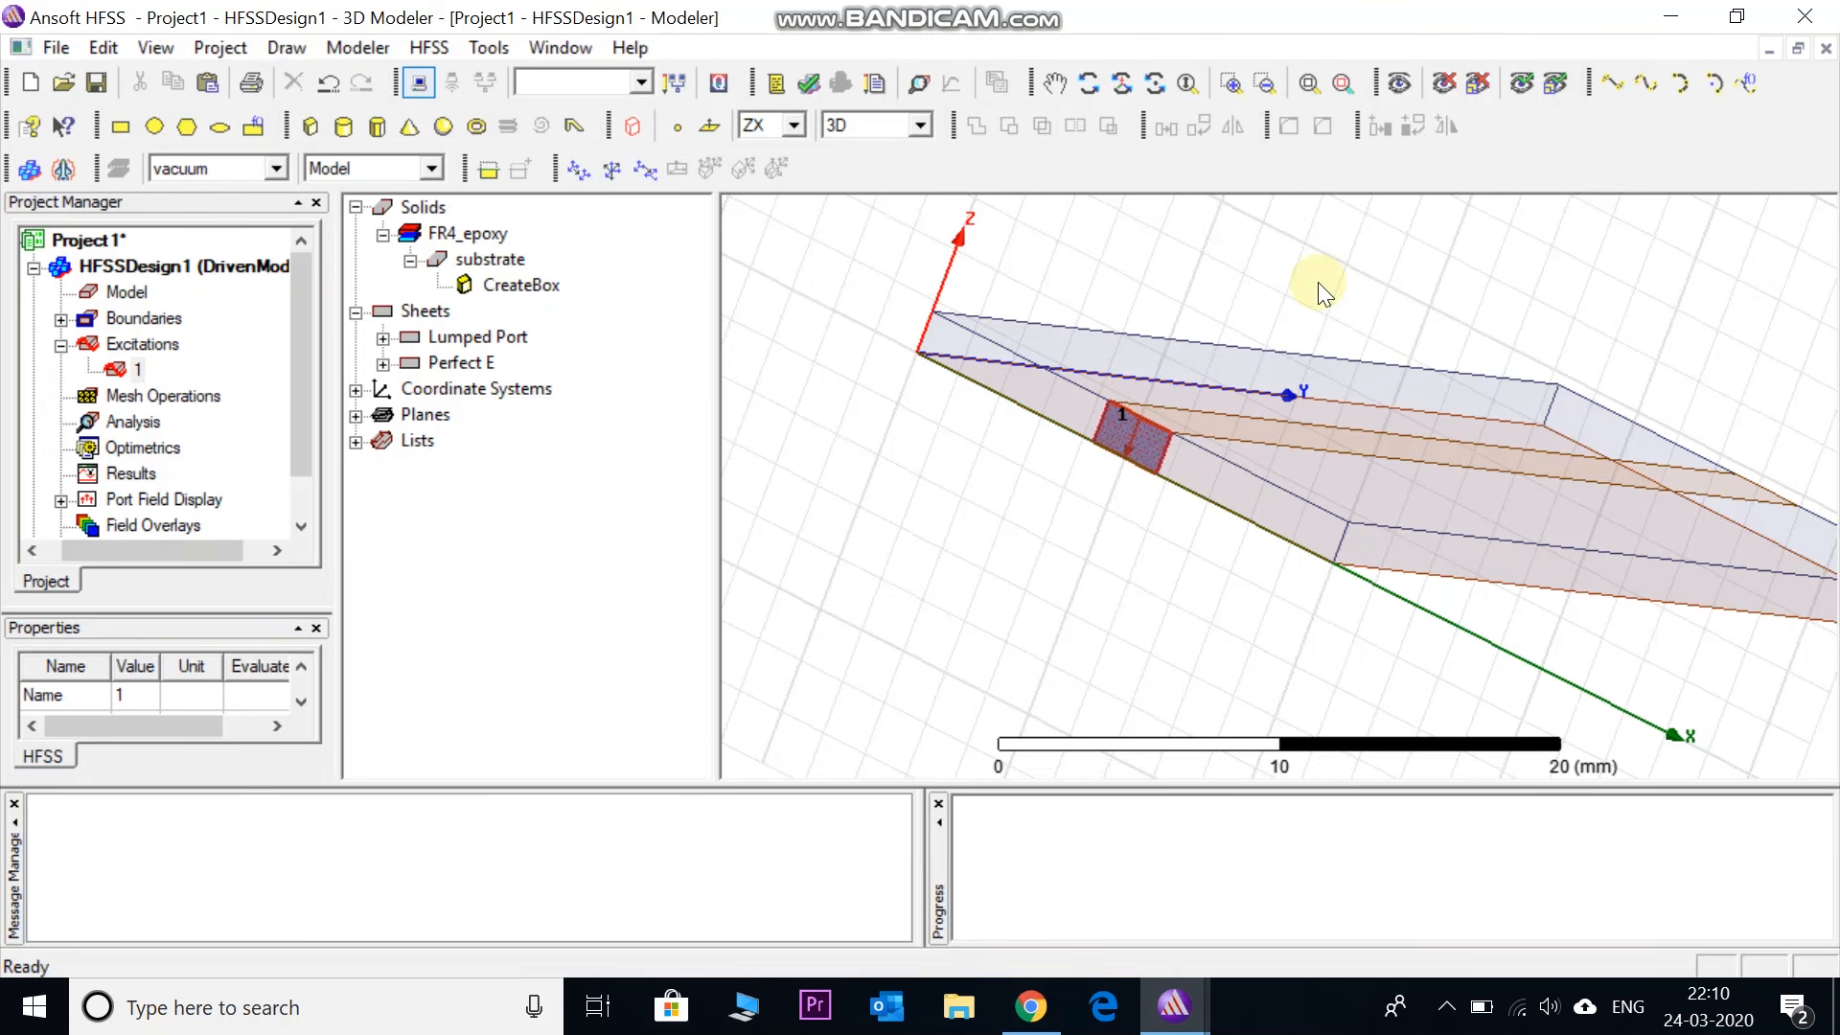
left_click(1121, 80)
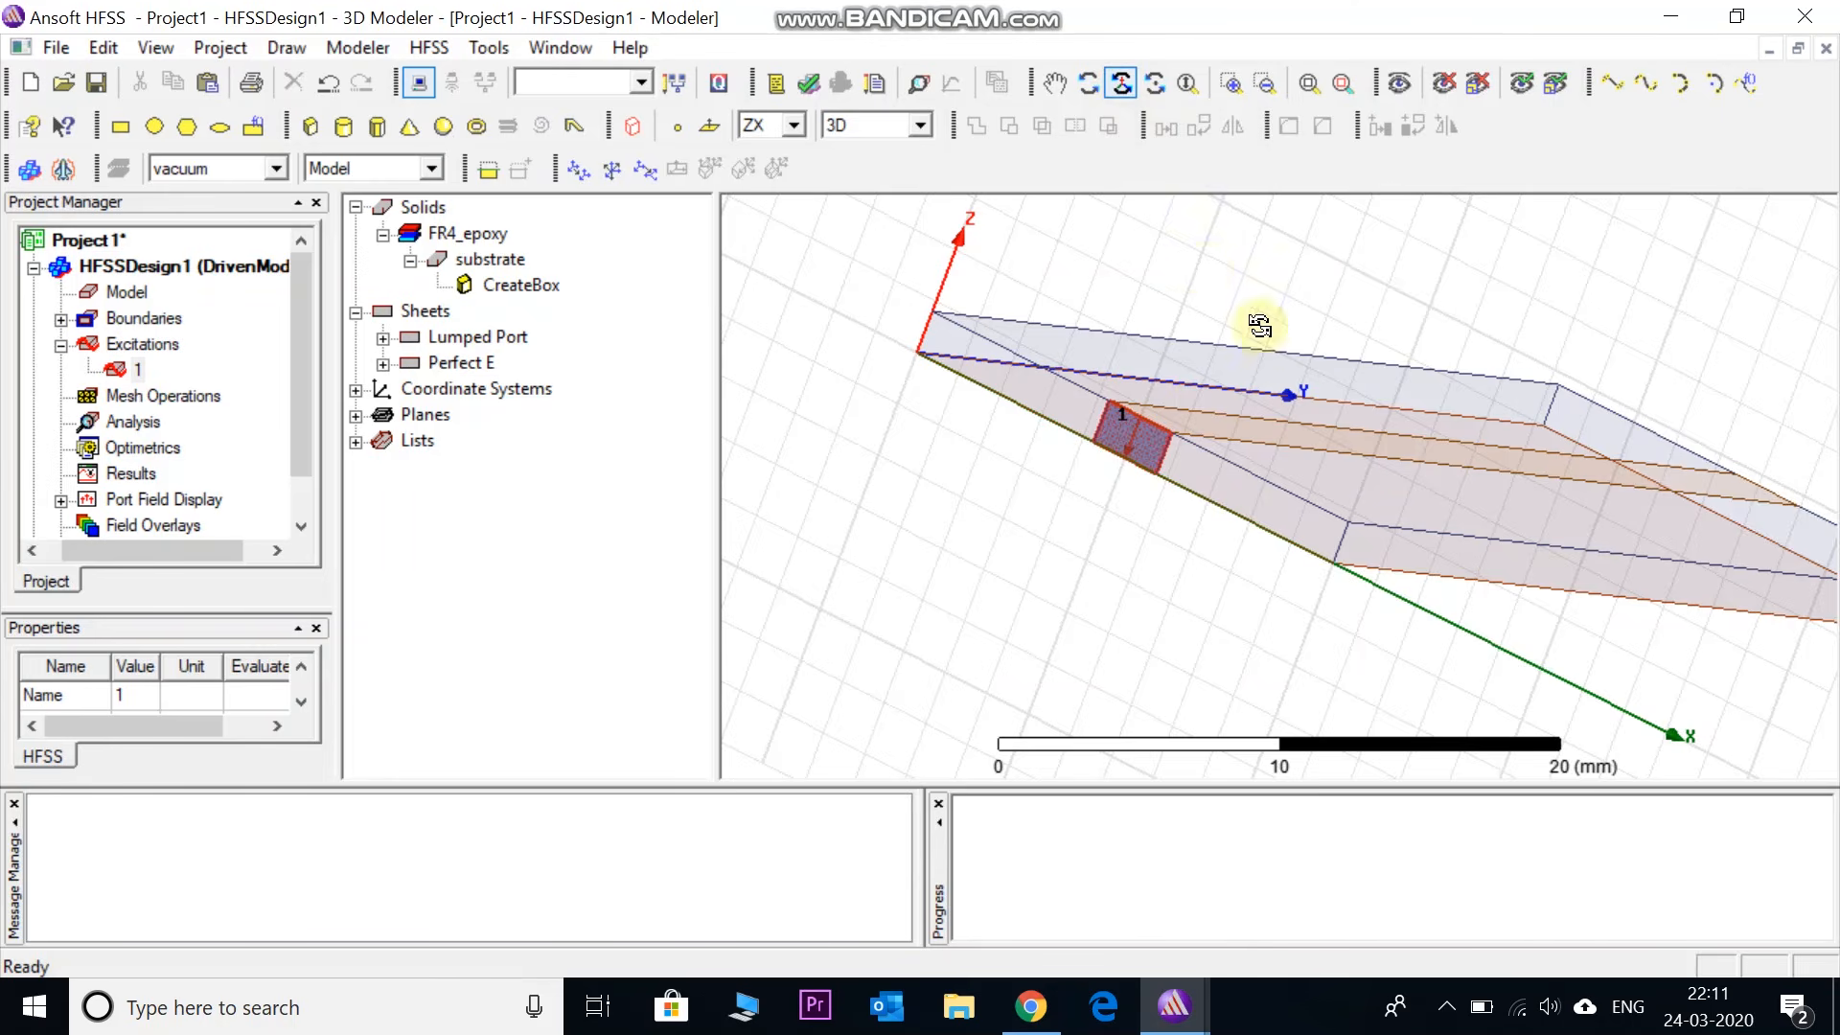
left_click_drag(1395, 464, 1018, 358)
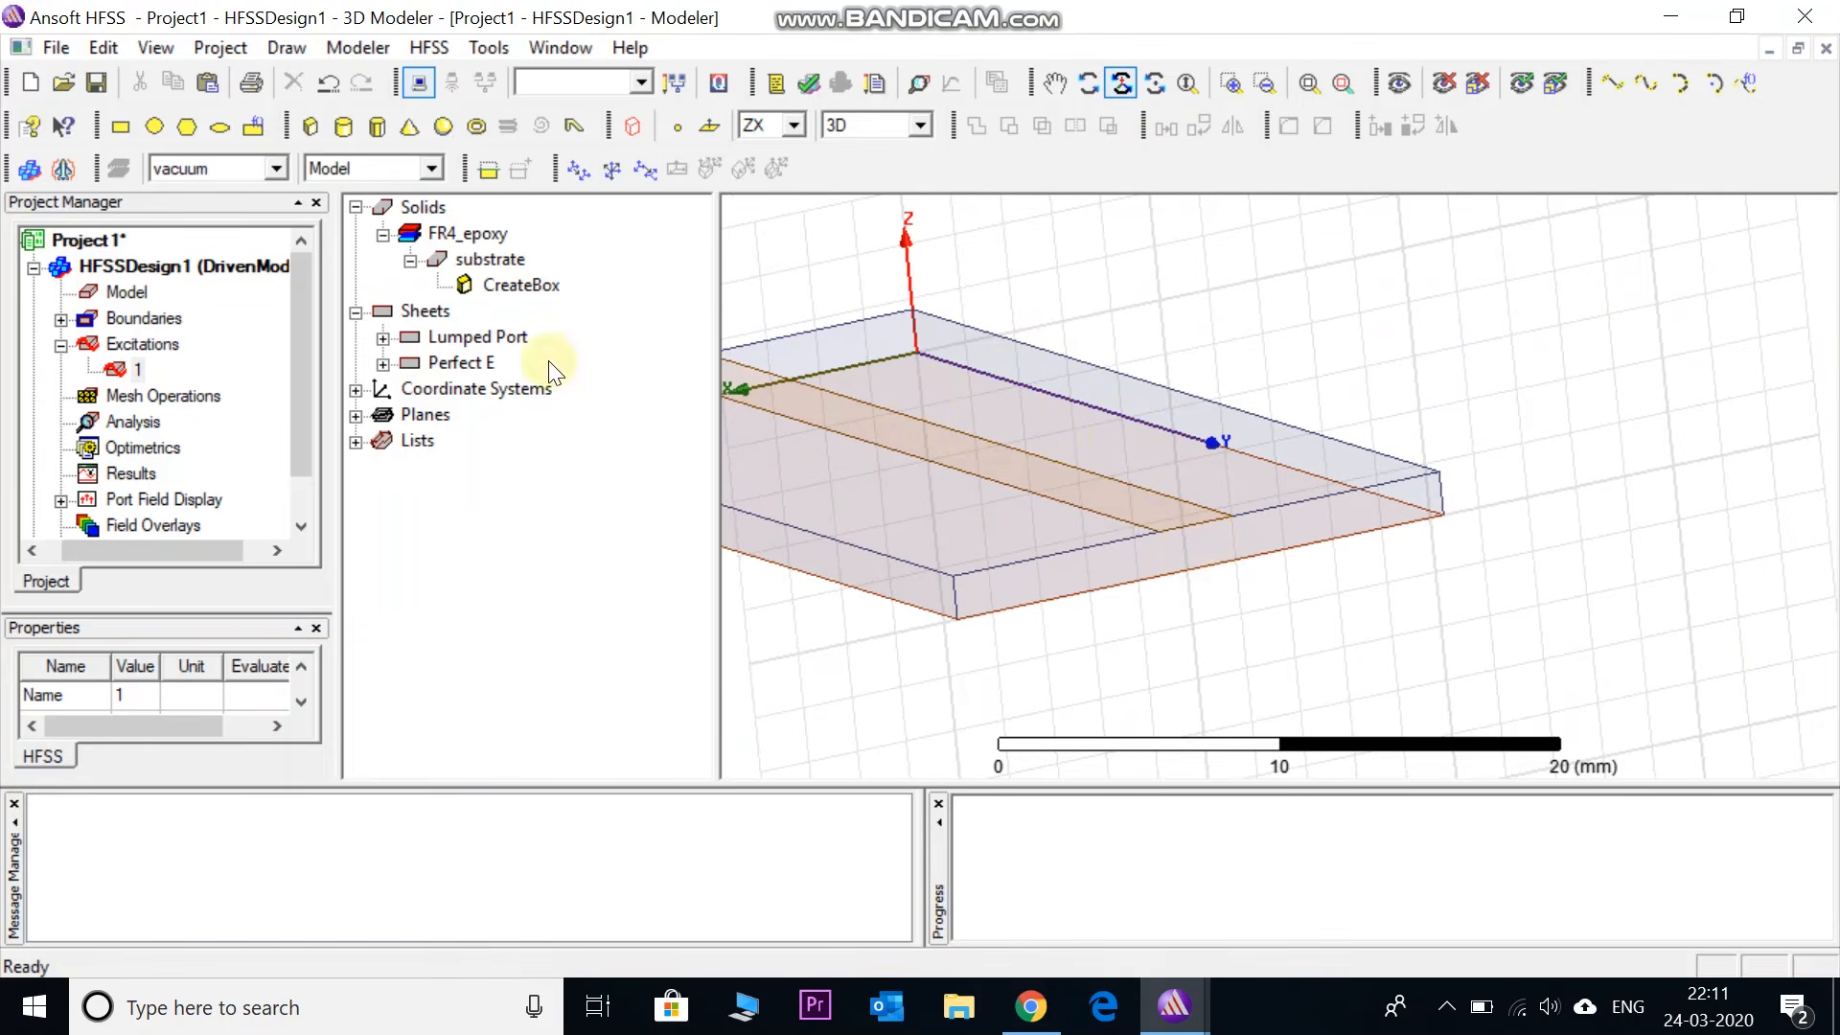
- Draw a rectangle on the substrate's far end face and rename it port2
left_click(113, 130)
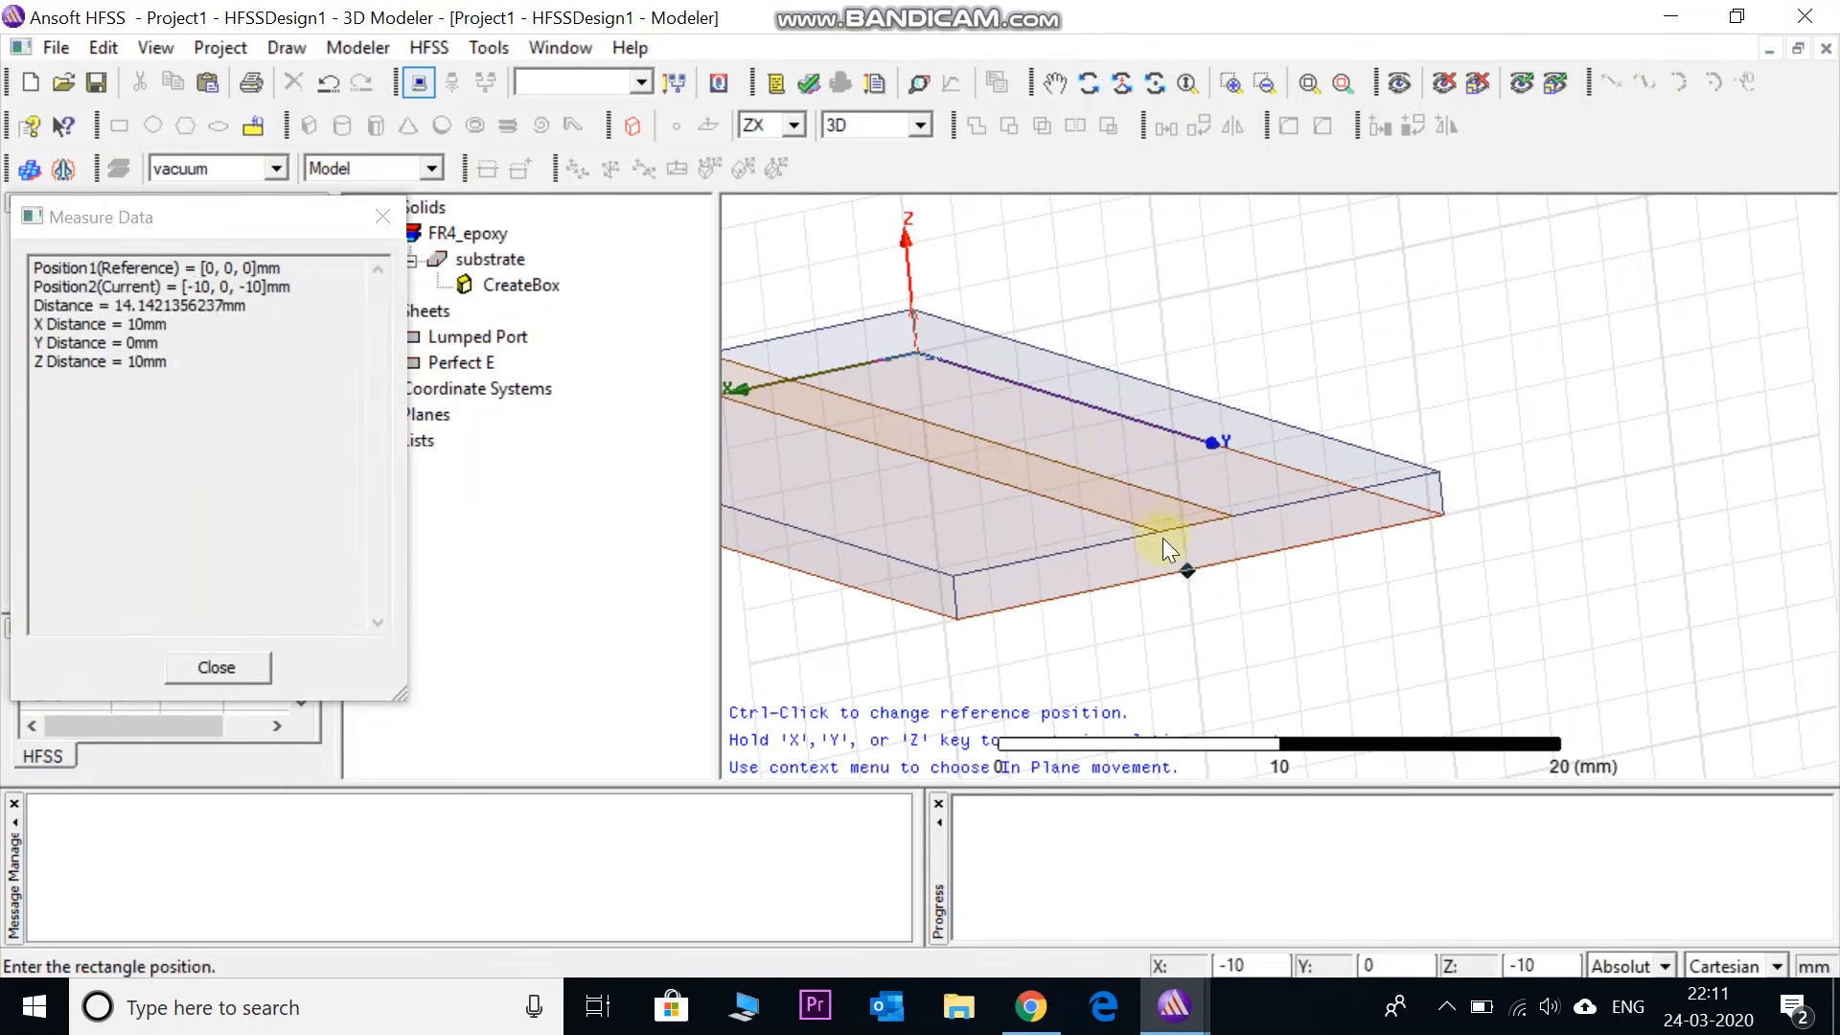
left_click(1157, 532)
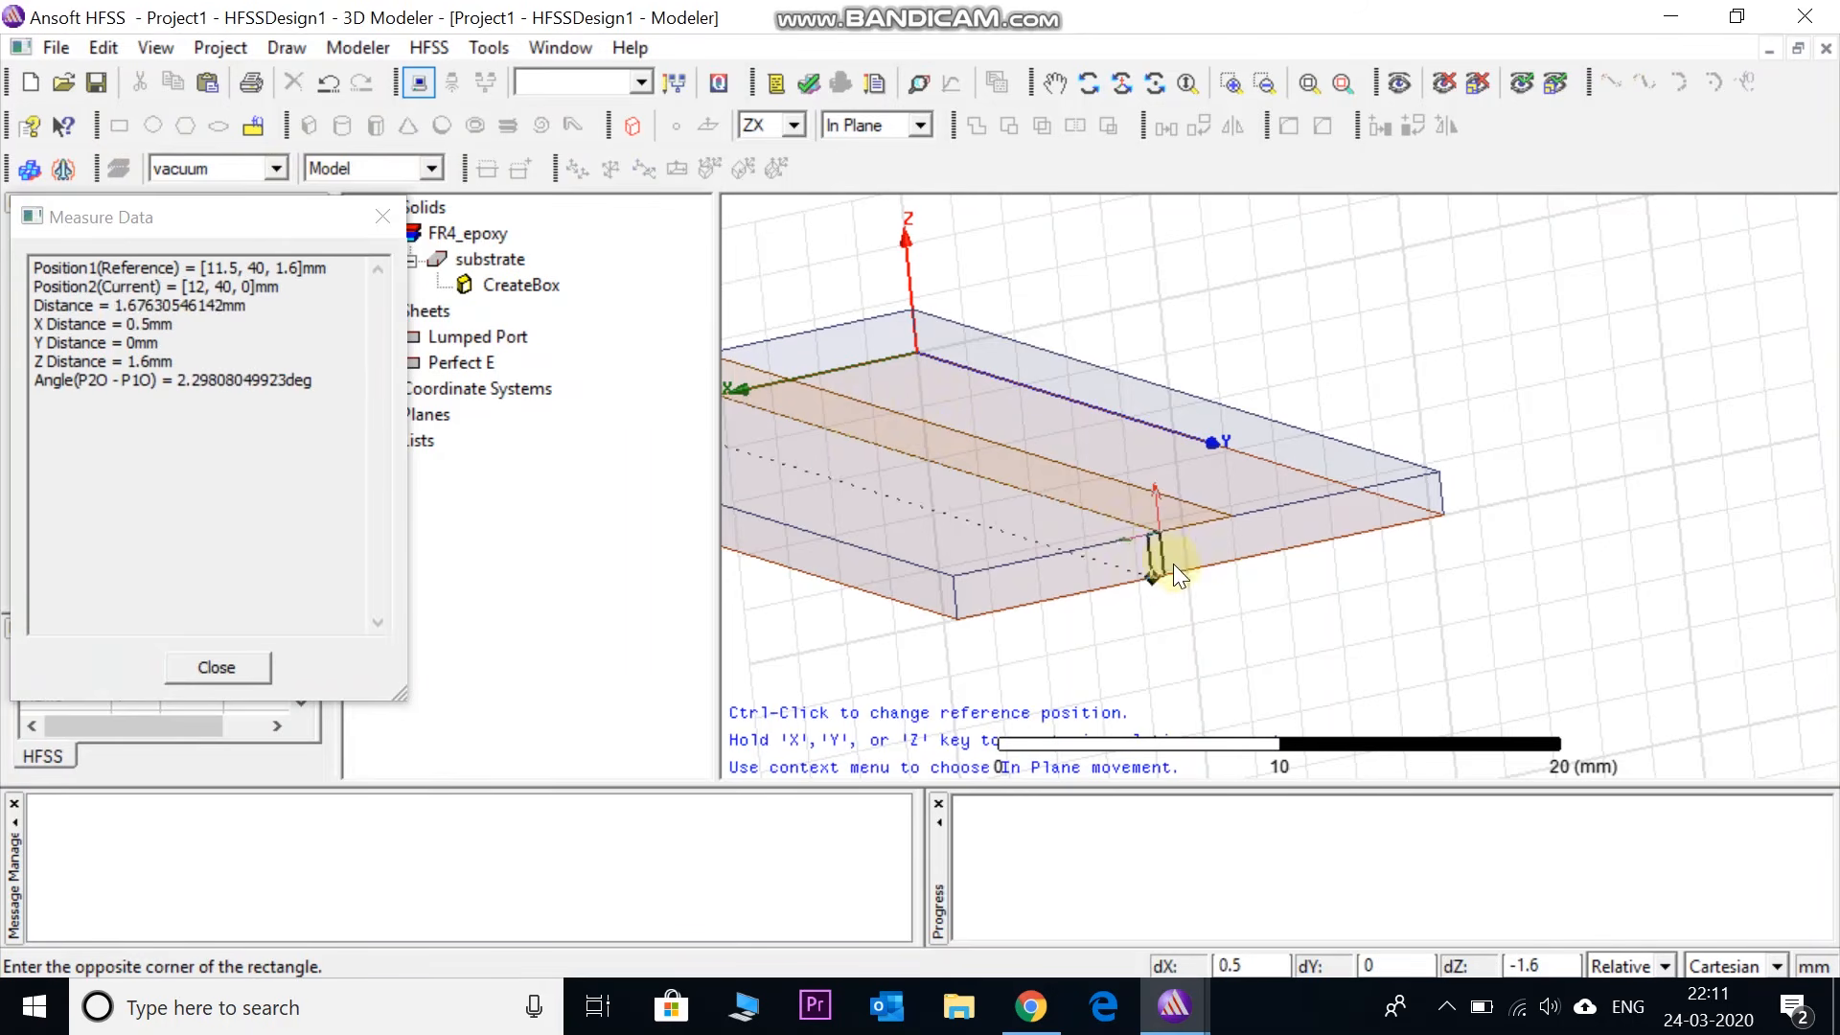
left_click(1227, 554)
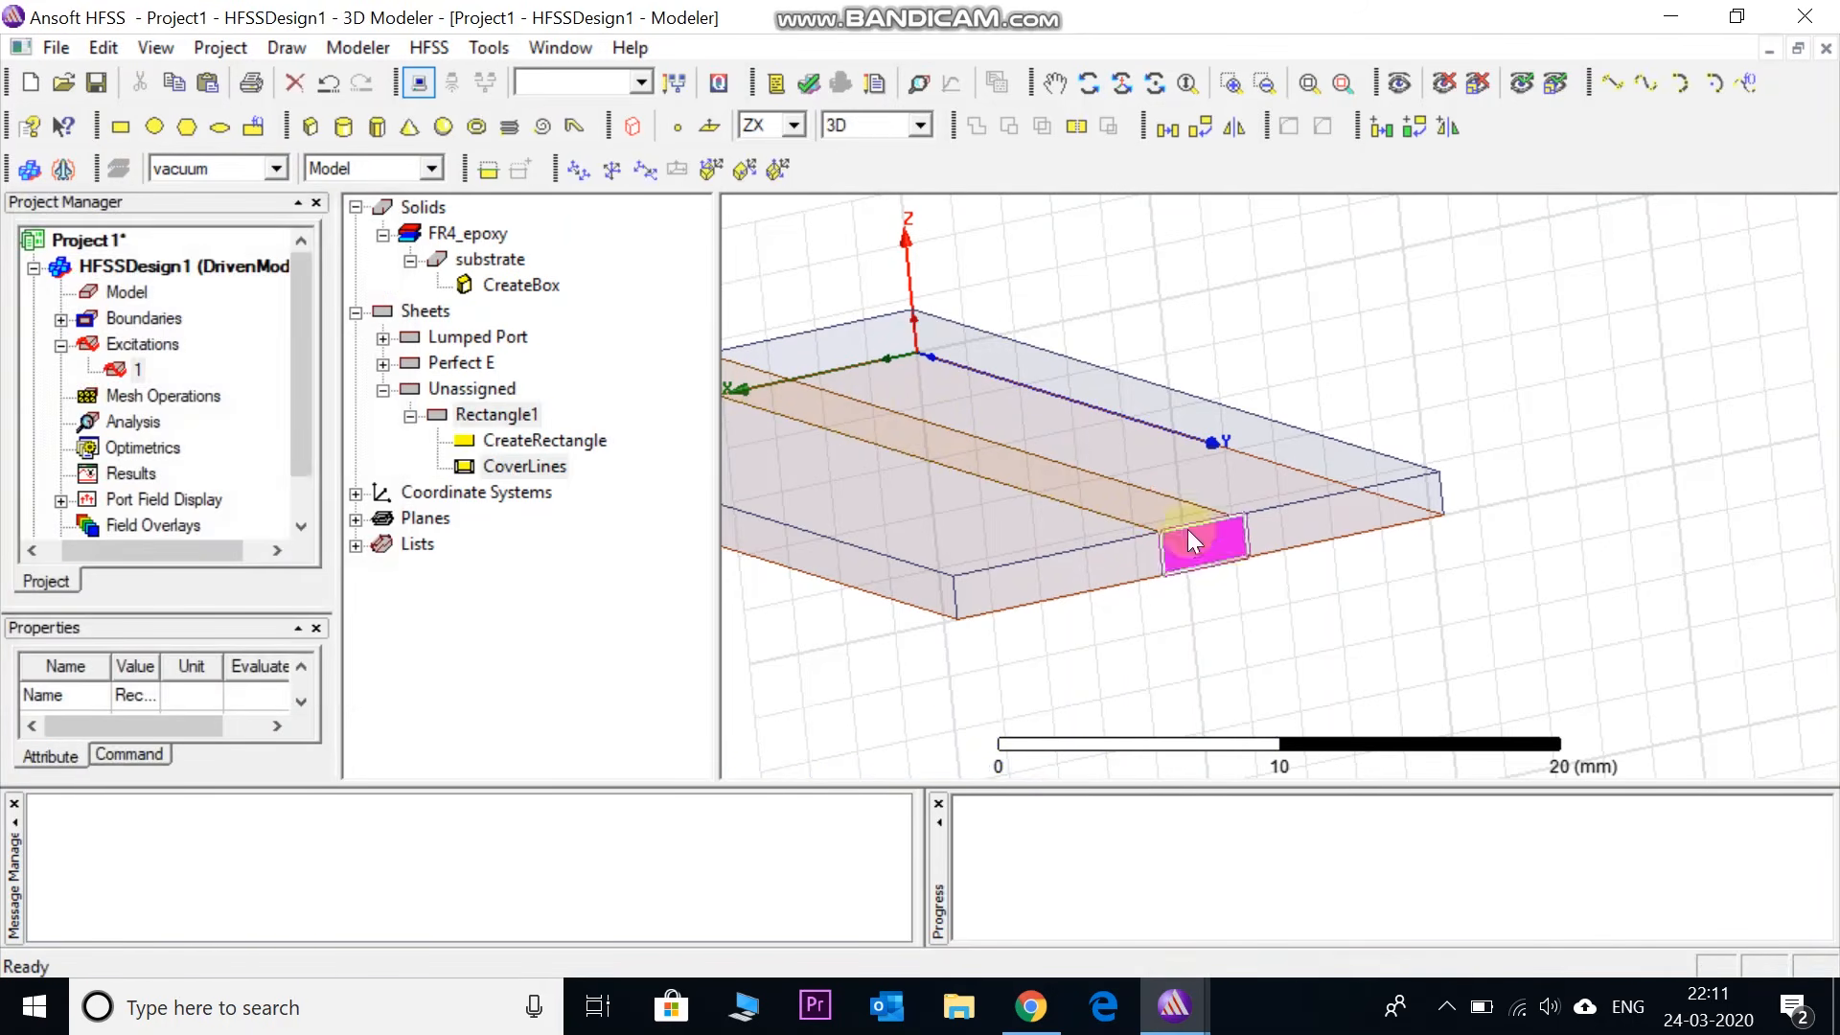
double_click(503, 418)
left_click(526, 217)
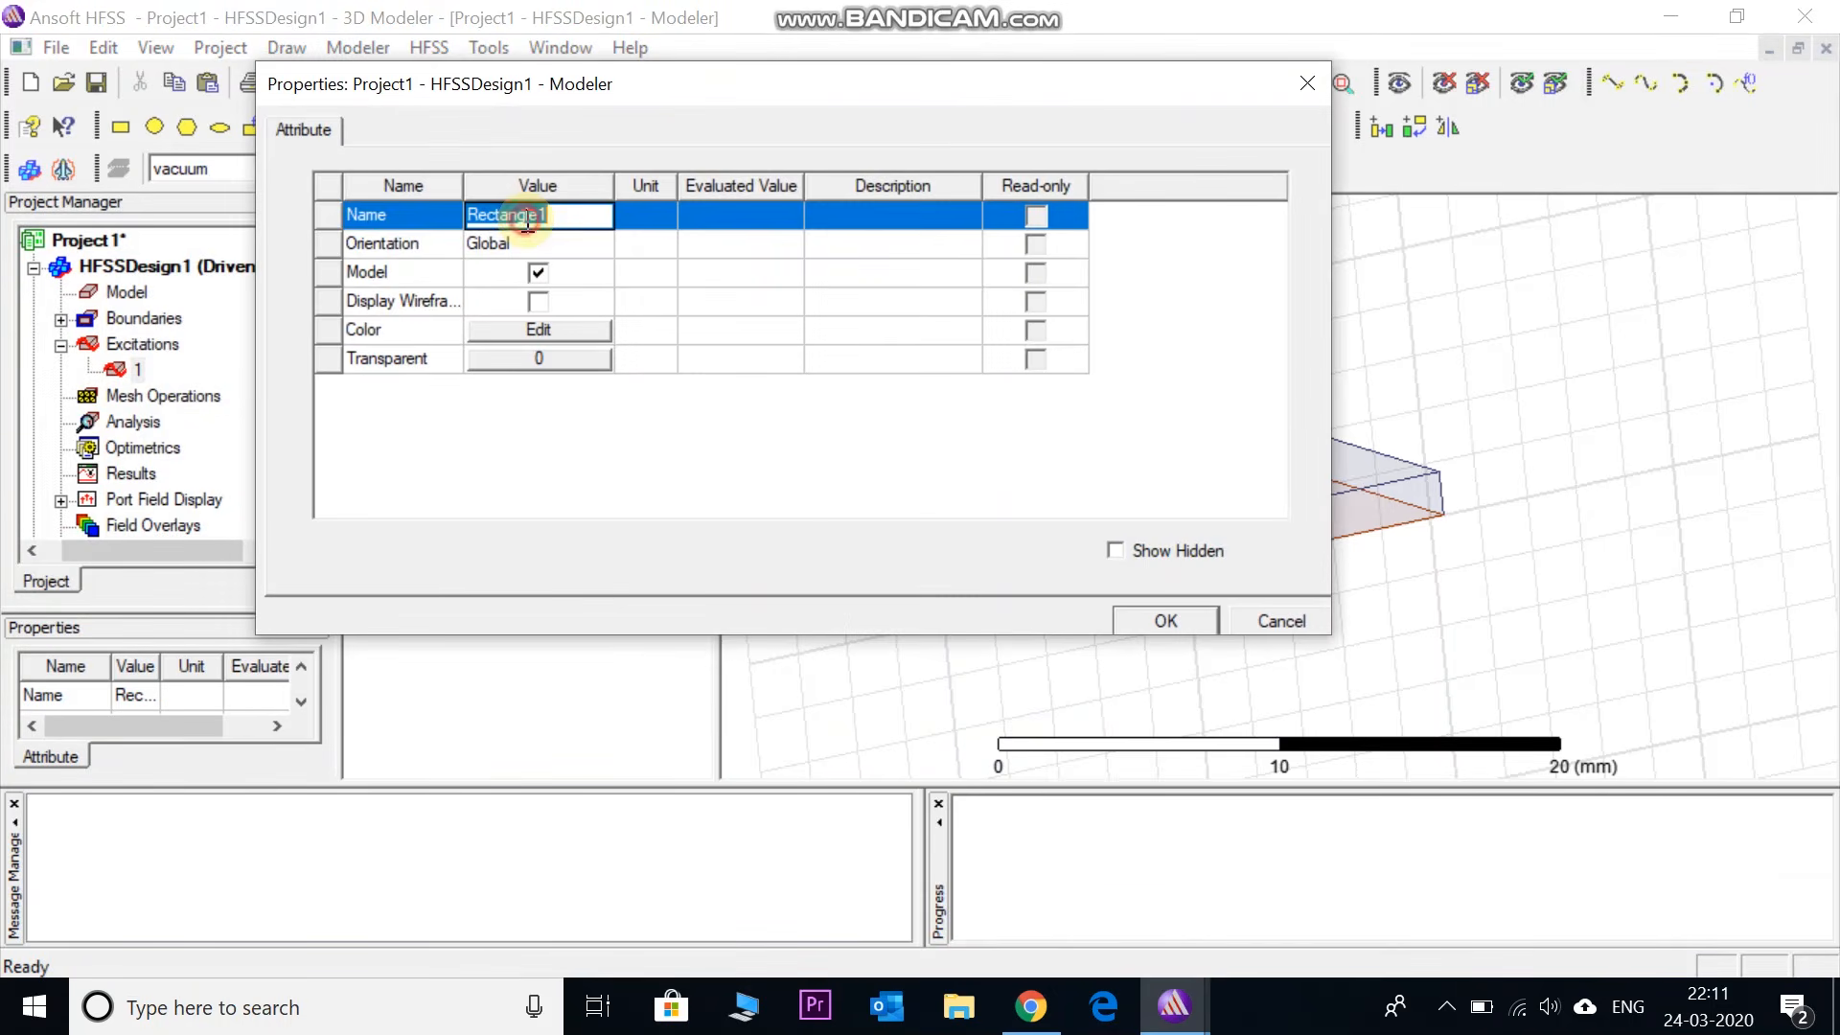
type("port2")
left_click(1155, 620)
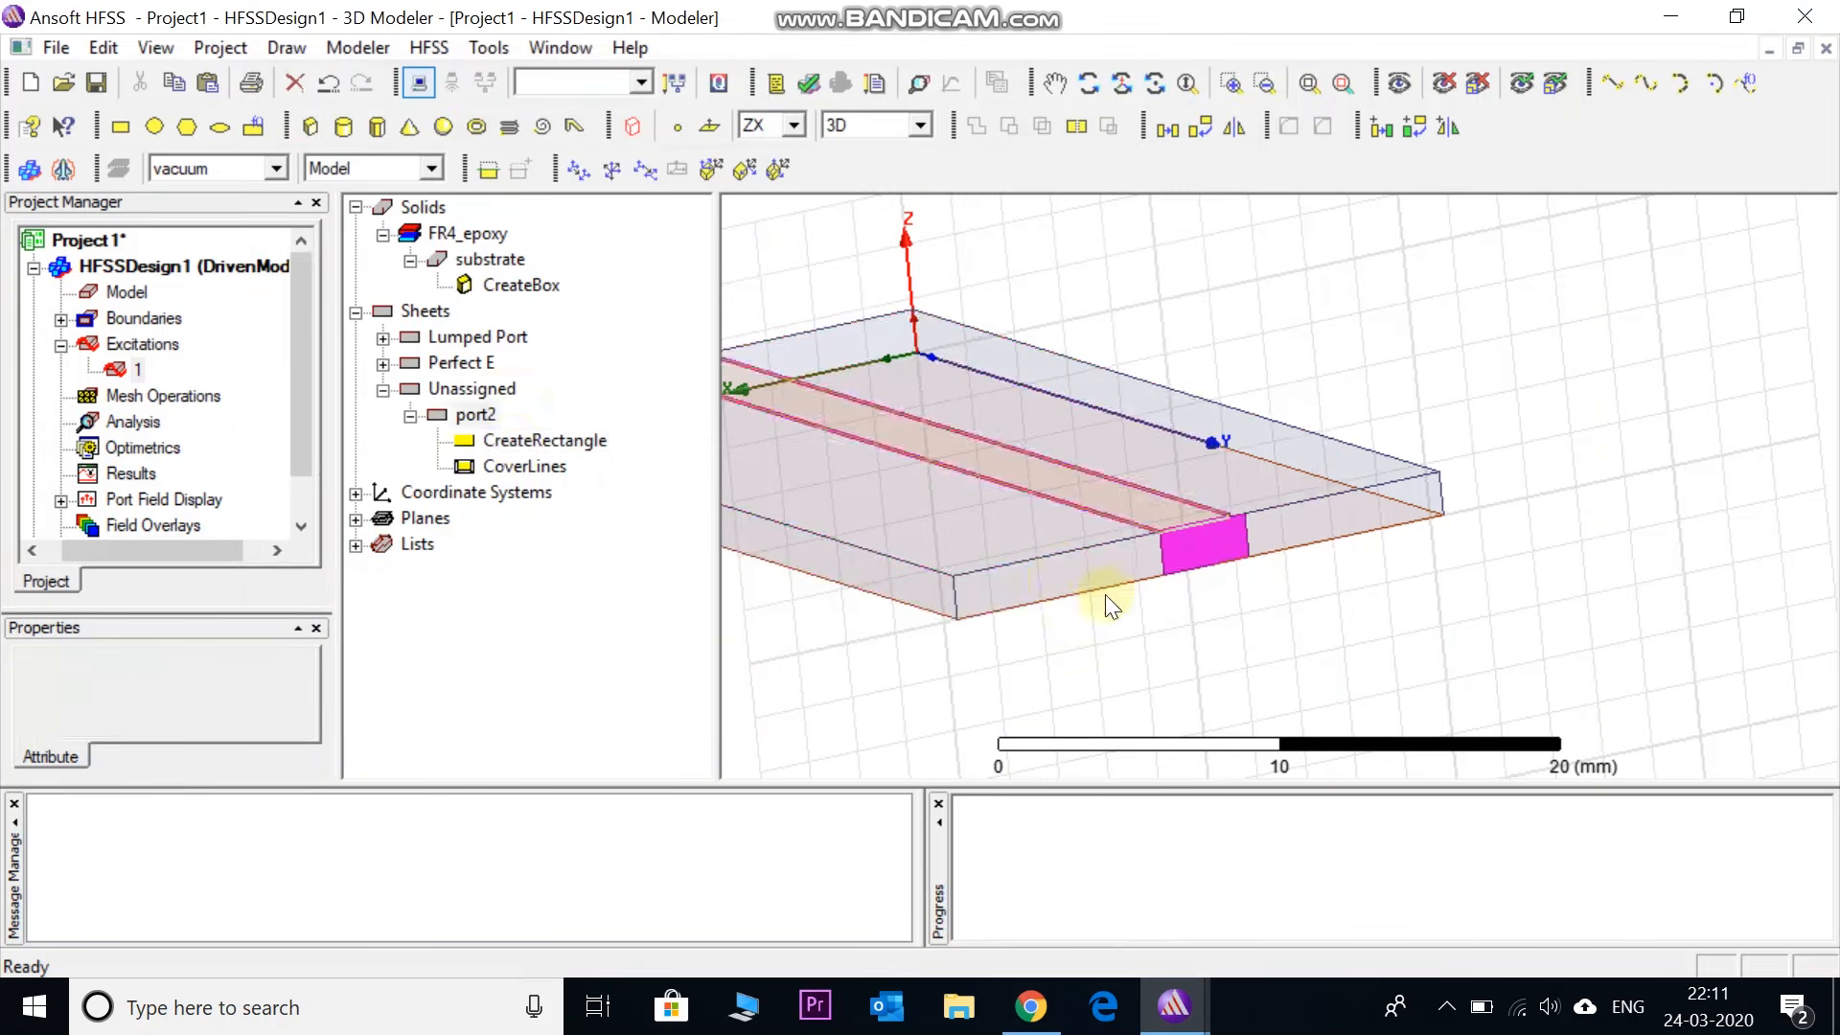
- Set port2's CreateRectangle XSize to -3
double_click(514, 442)
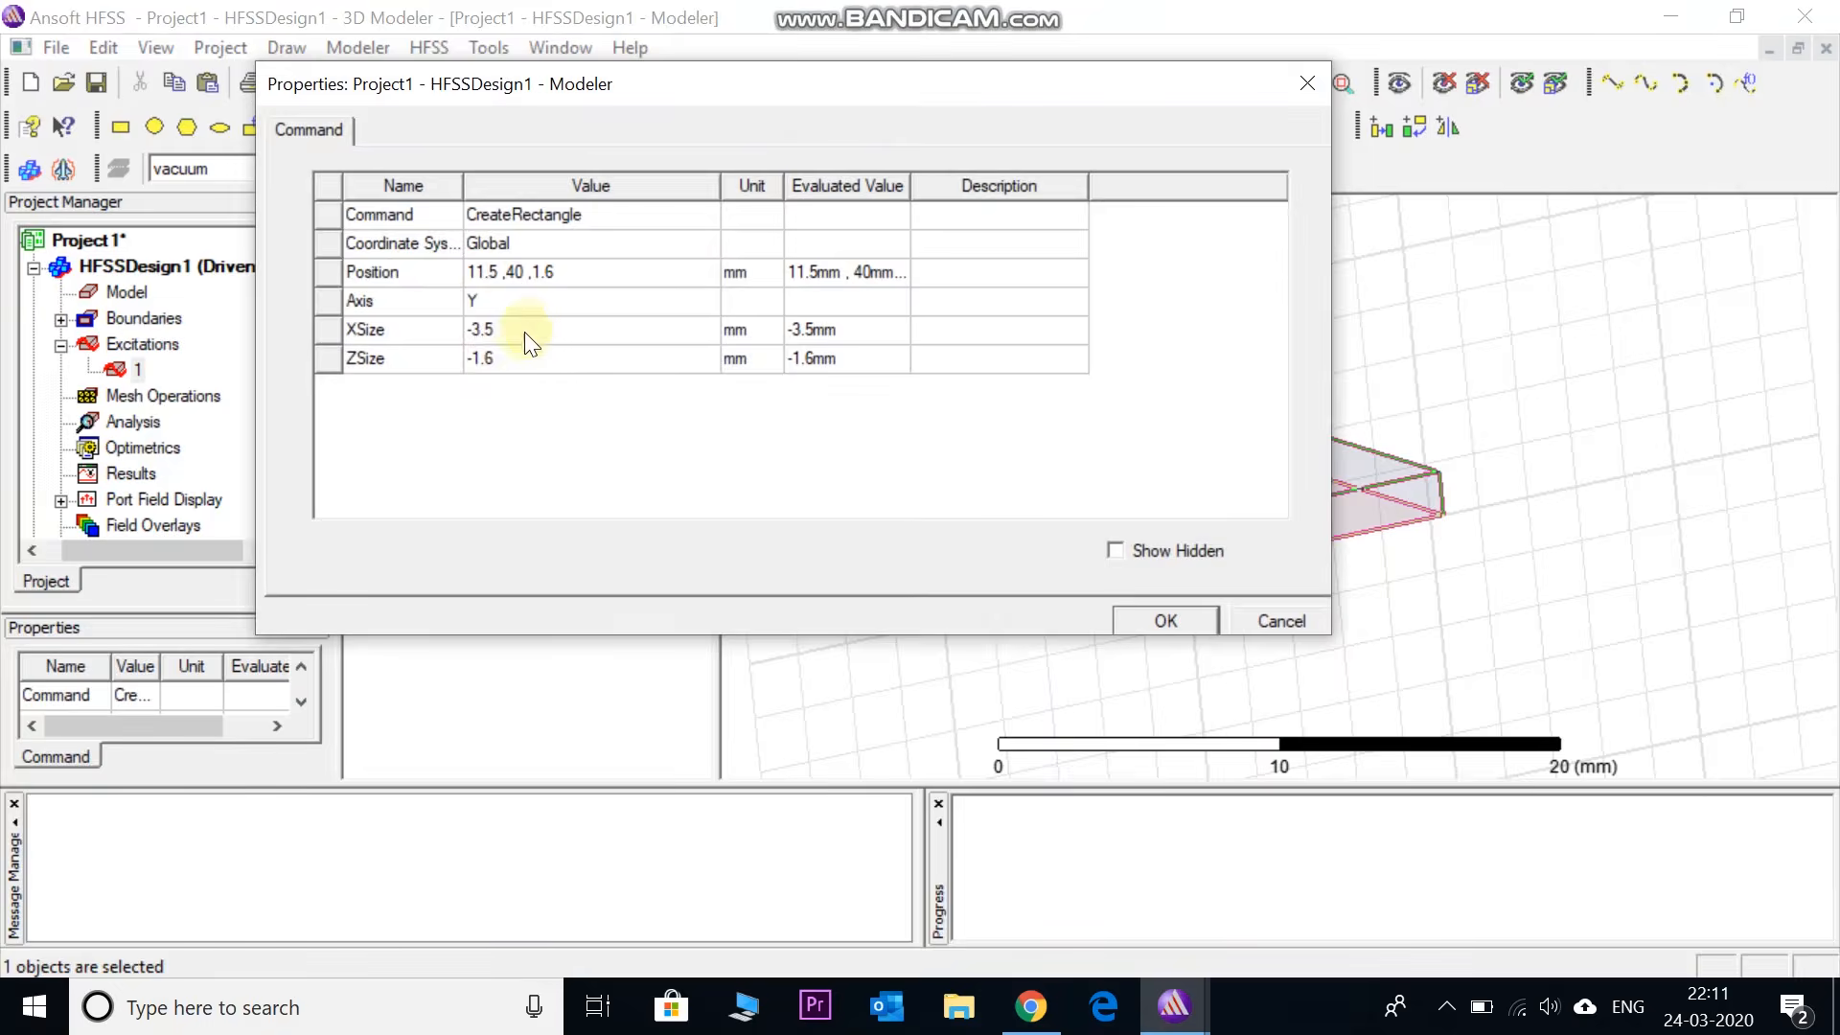
double_click(496, 331)
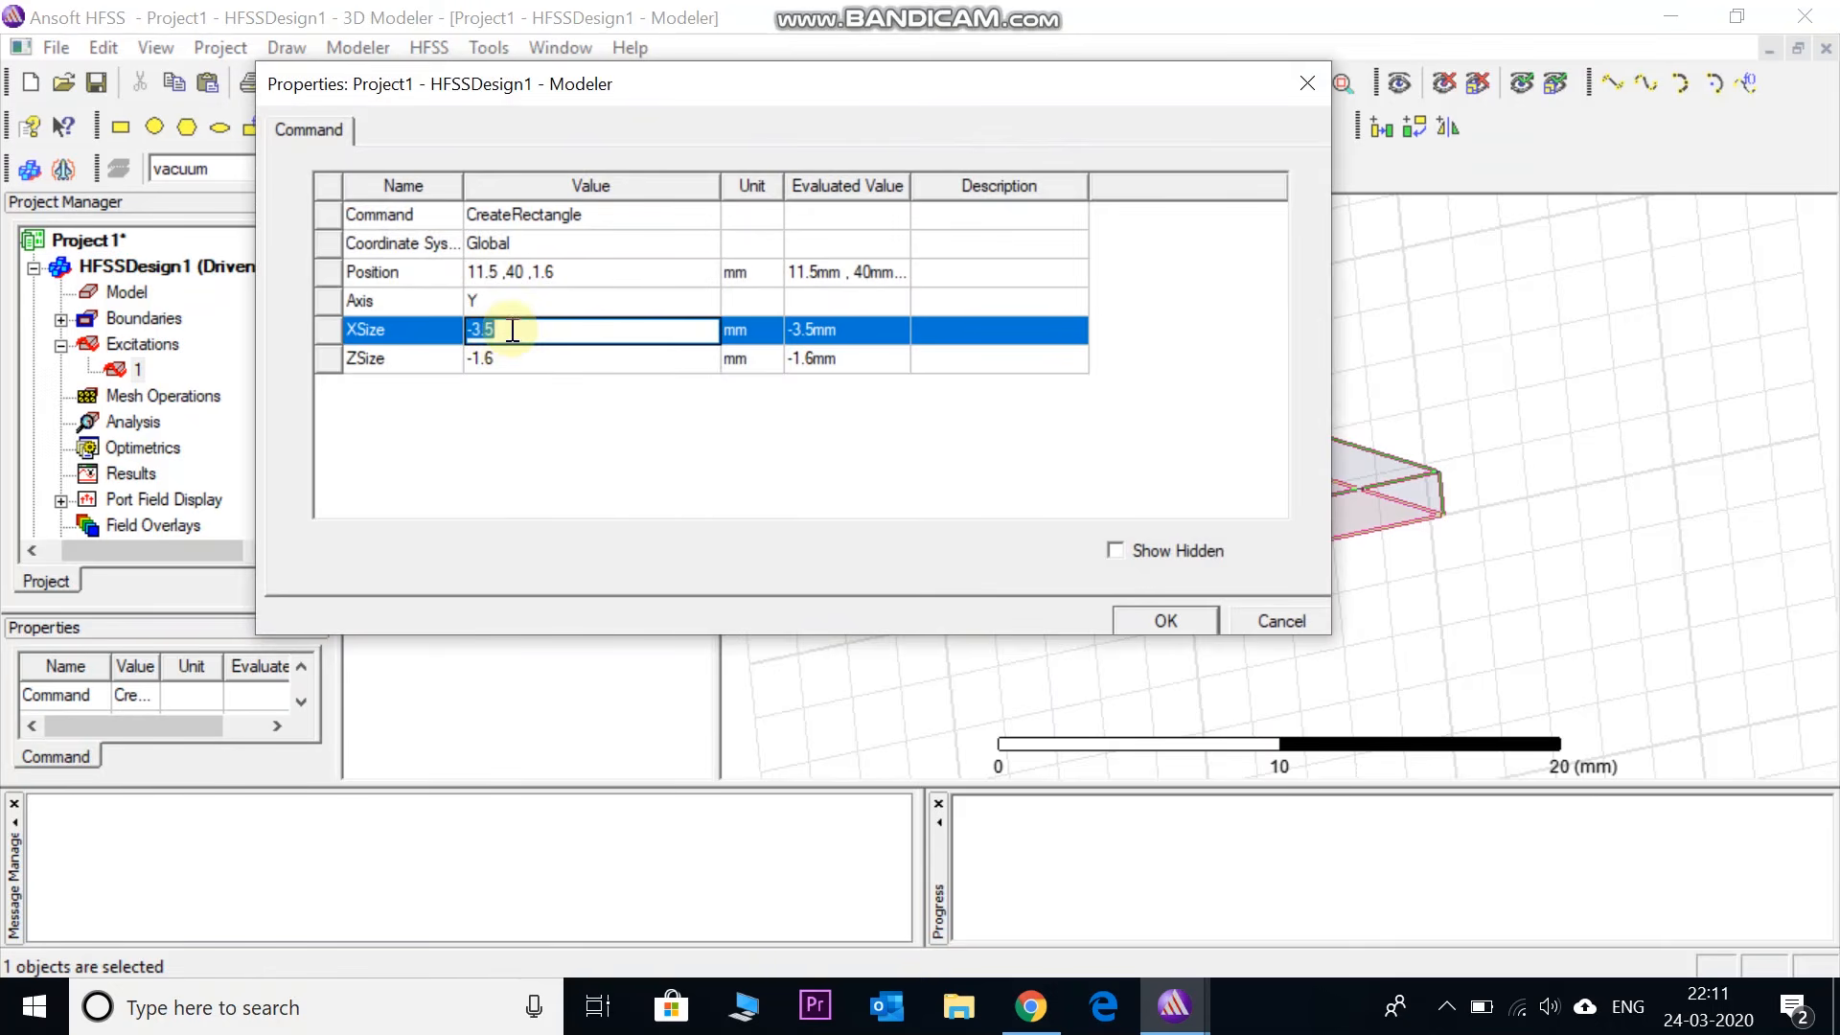
key("BackSpace")
type("-3")
double_click(492, 358)
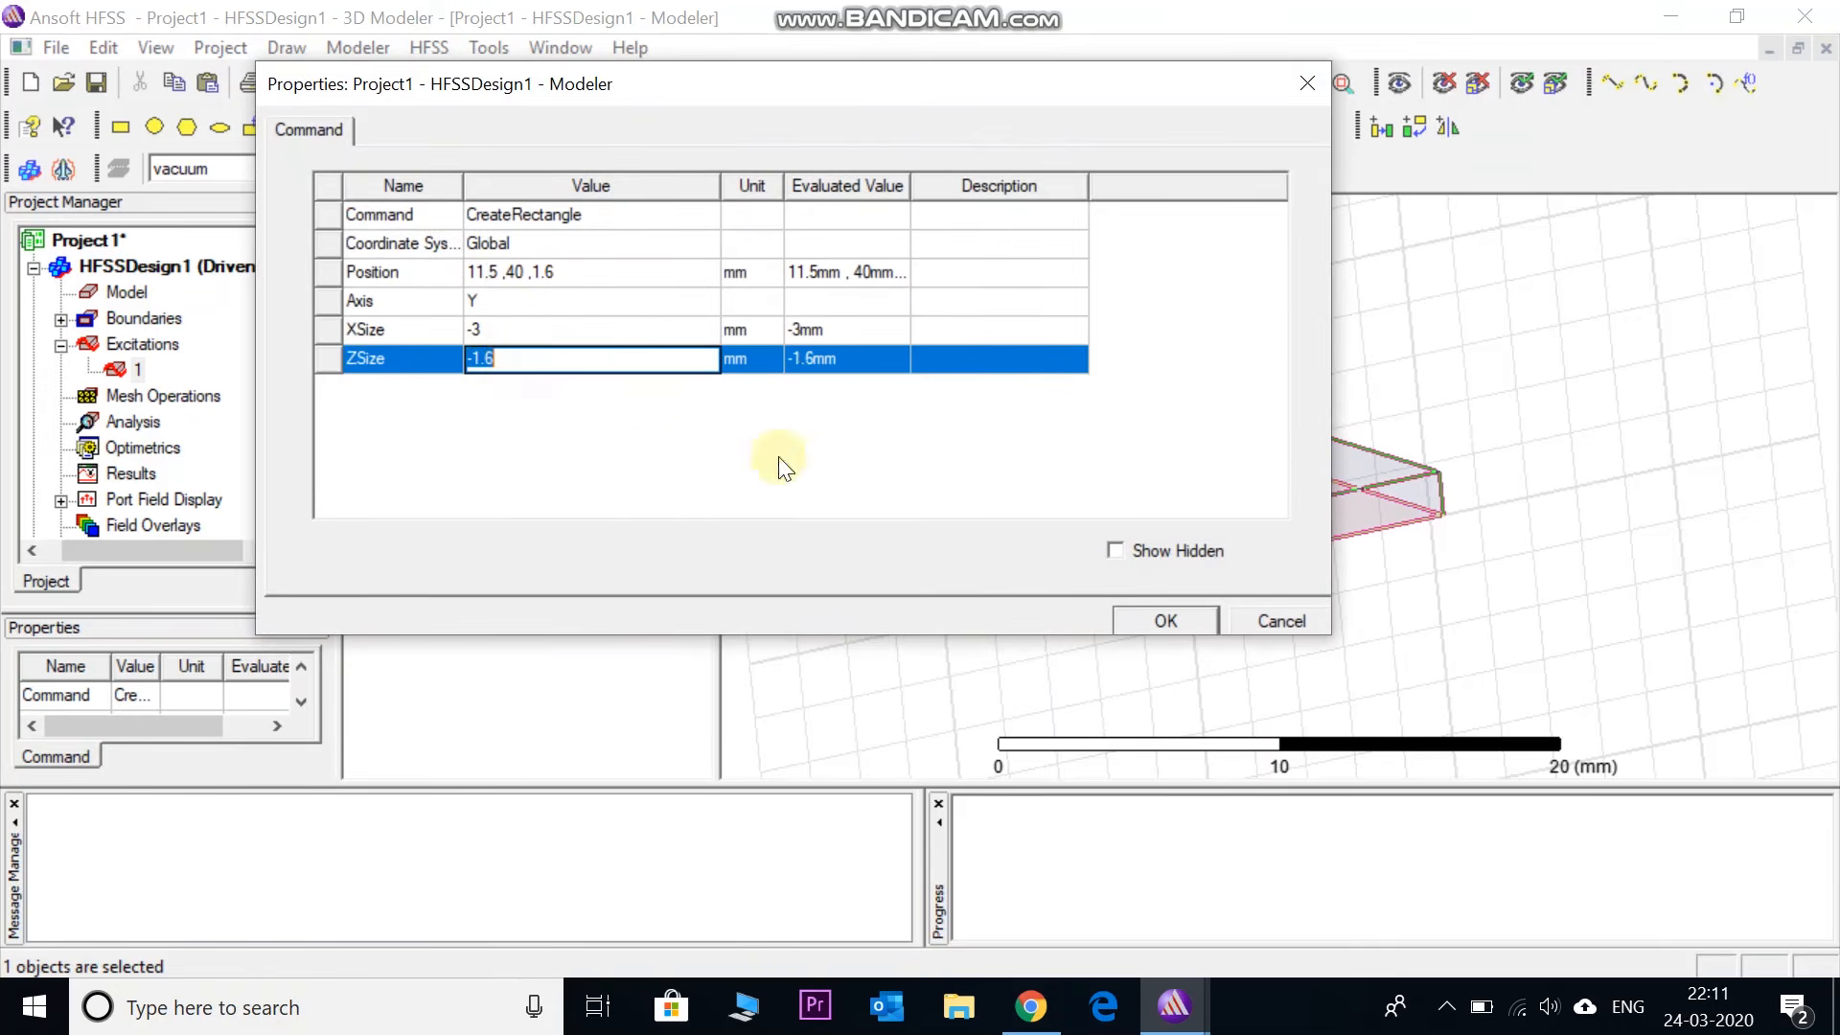
left_click(1130, 618)
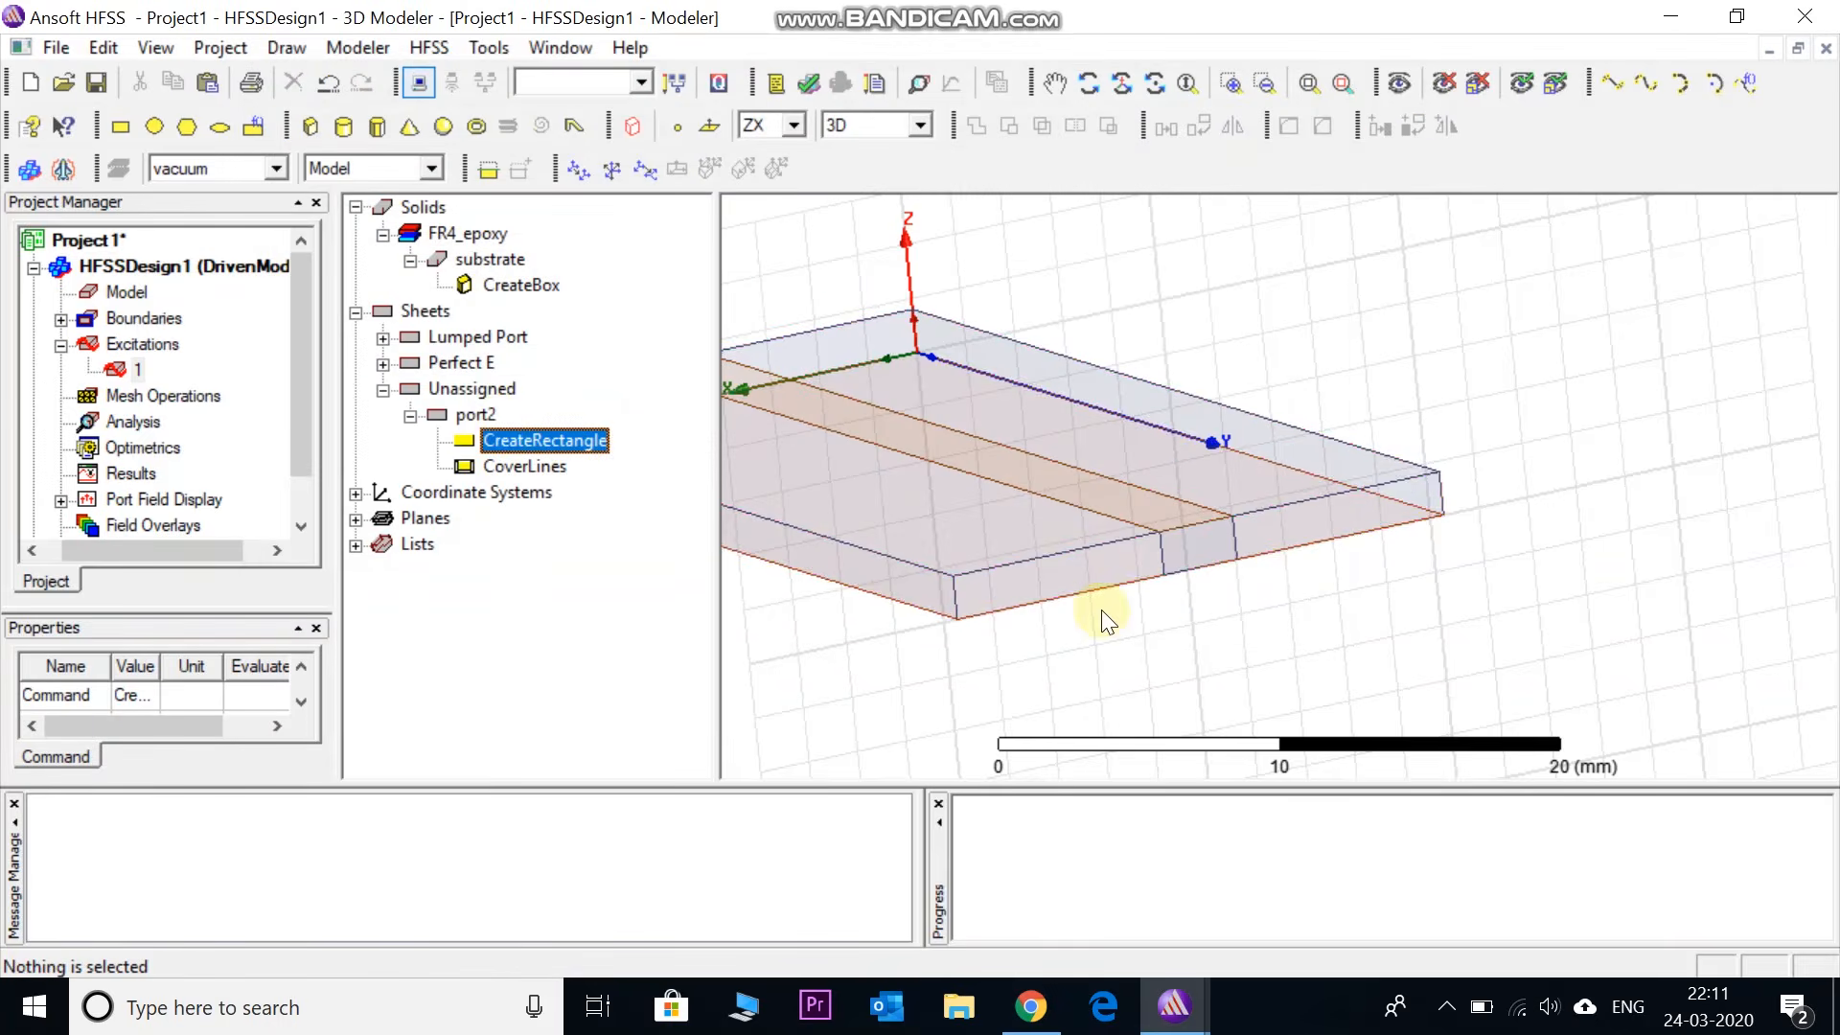
- Assign a 50-ohm lumped port to port2 and choose New Line for its integration line
left_click(474, 418)
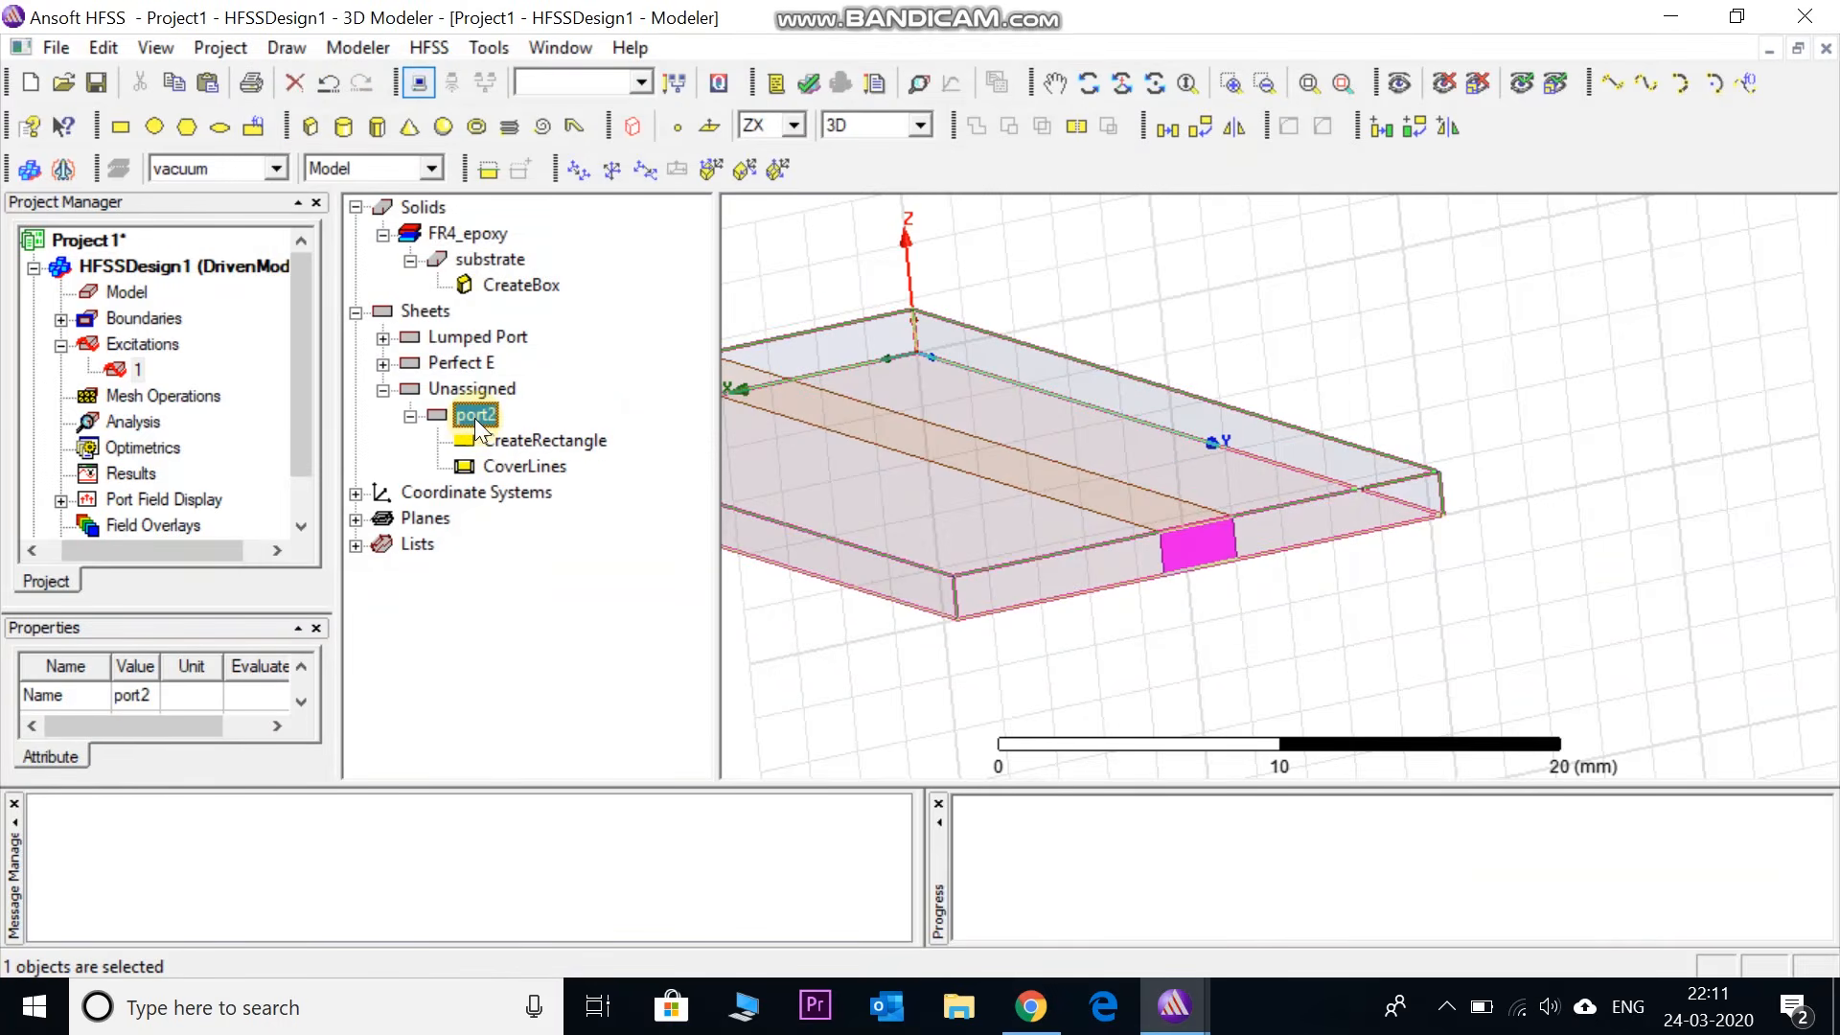
right_click(1194, 550)
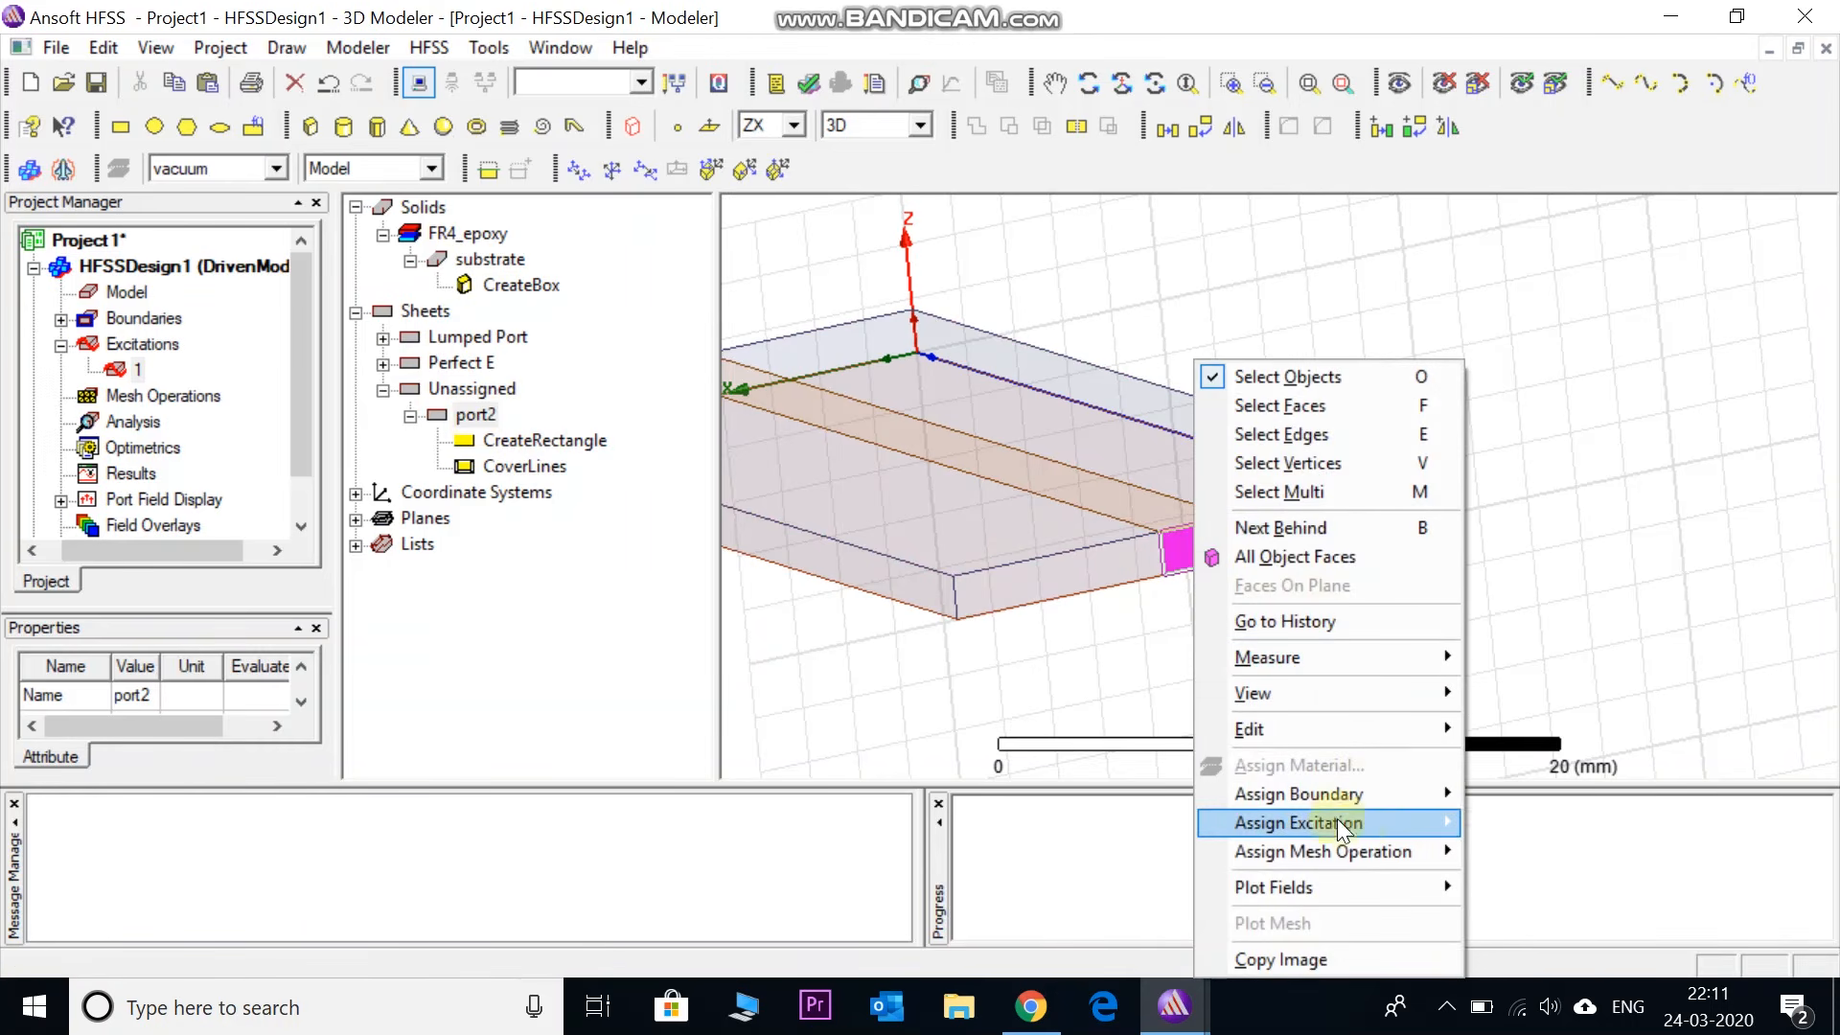
mouse_move(1337, 820)
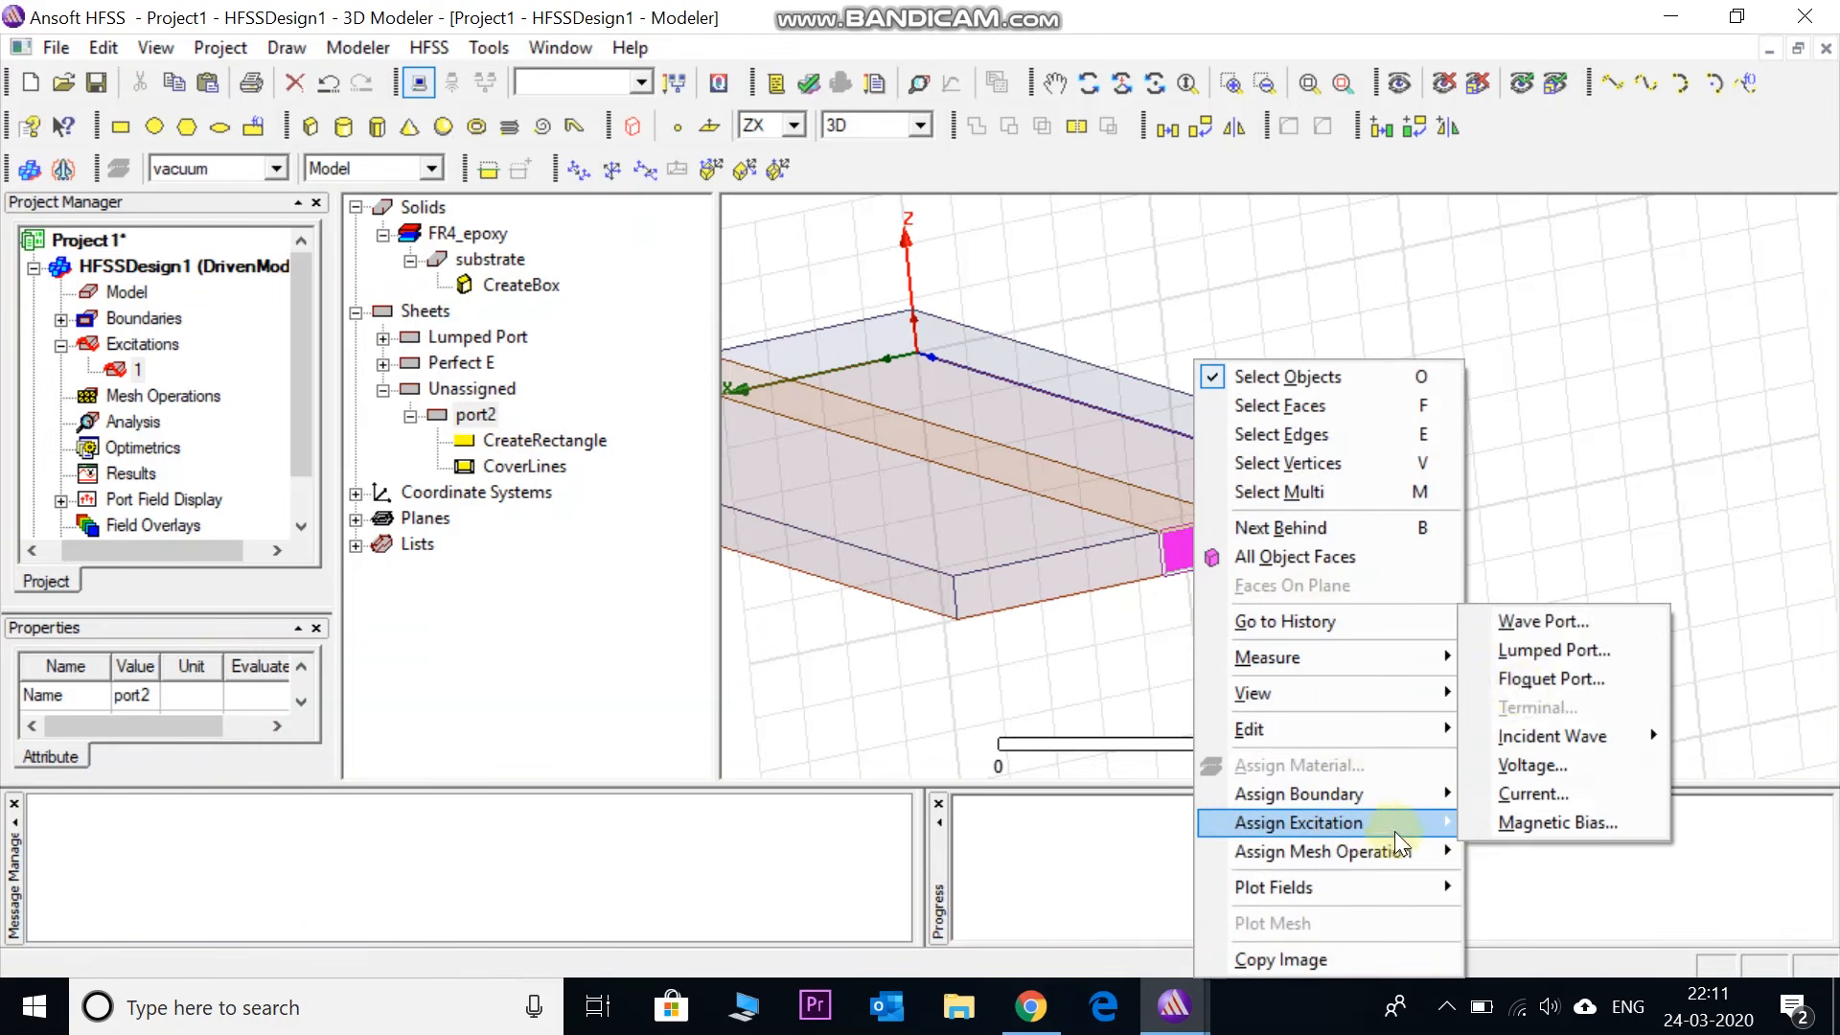
left_click(1519, 647)
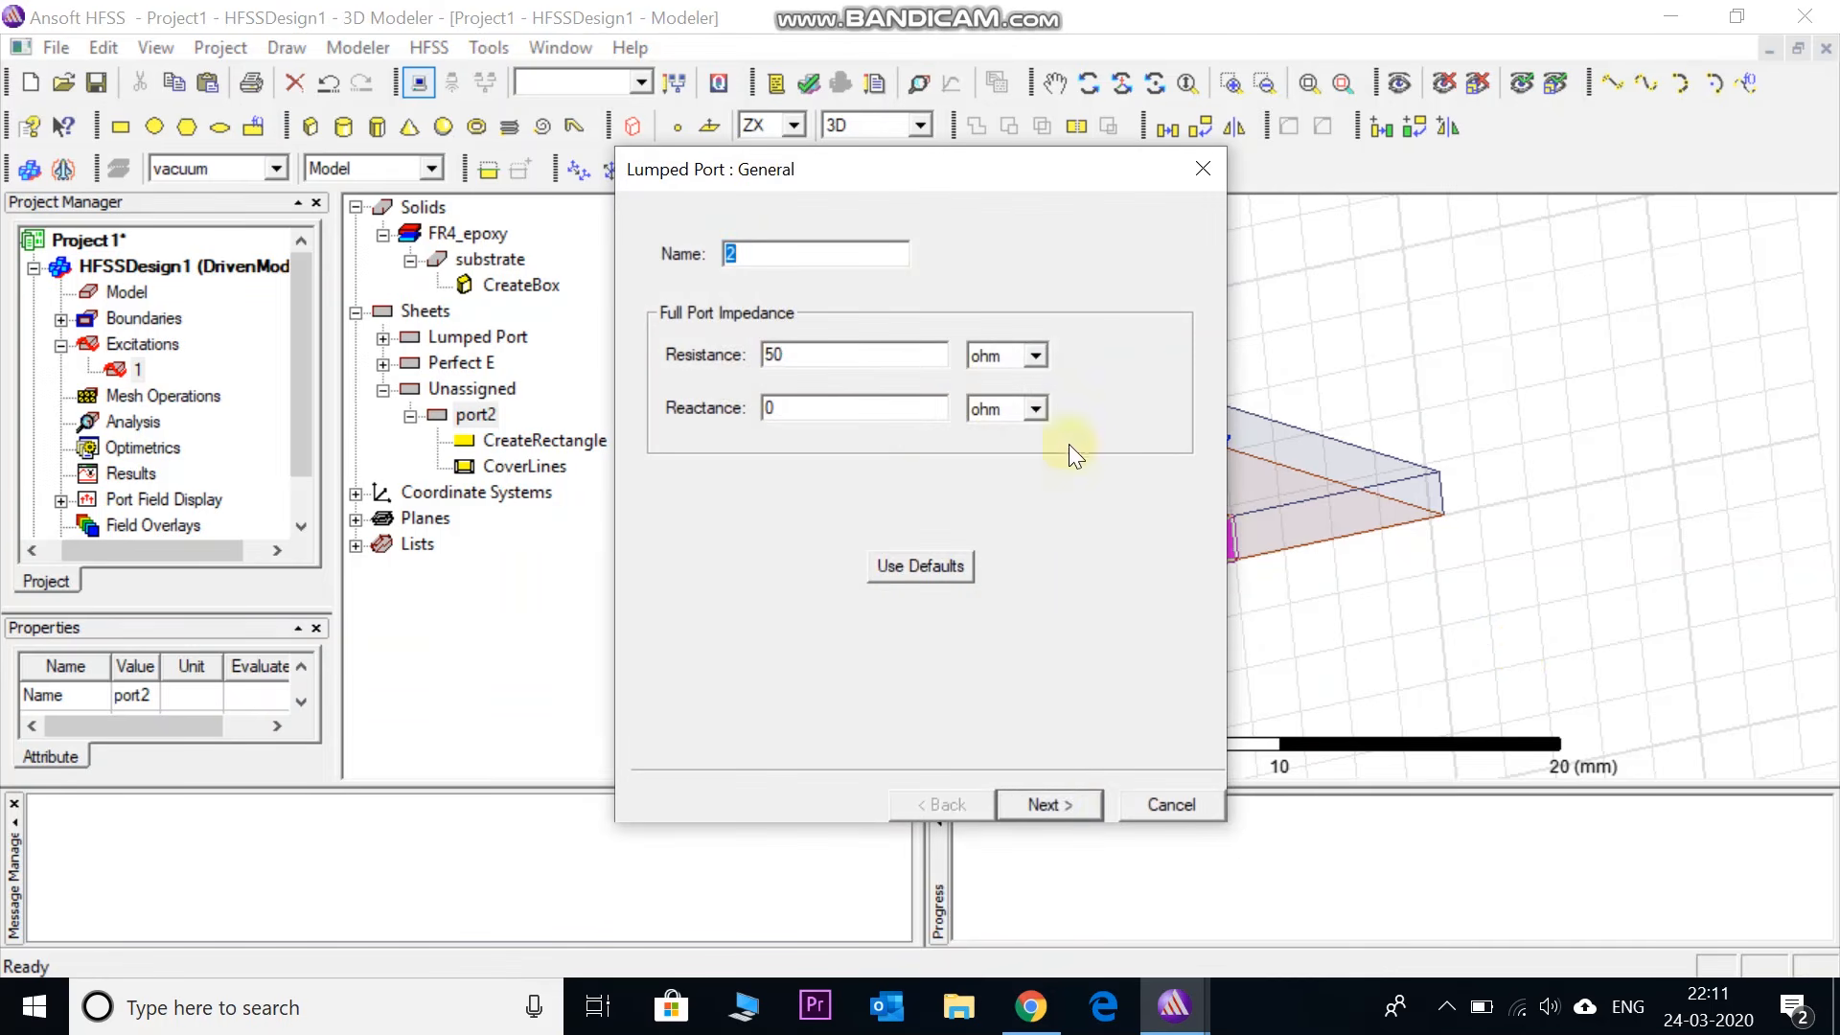
left_click(1051, 803)
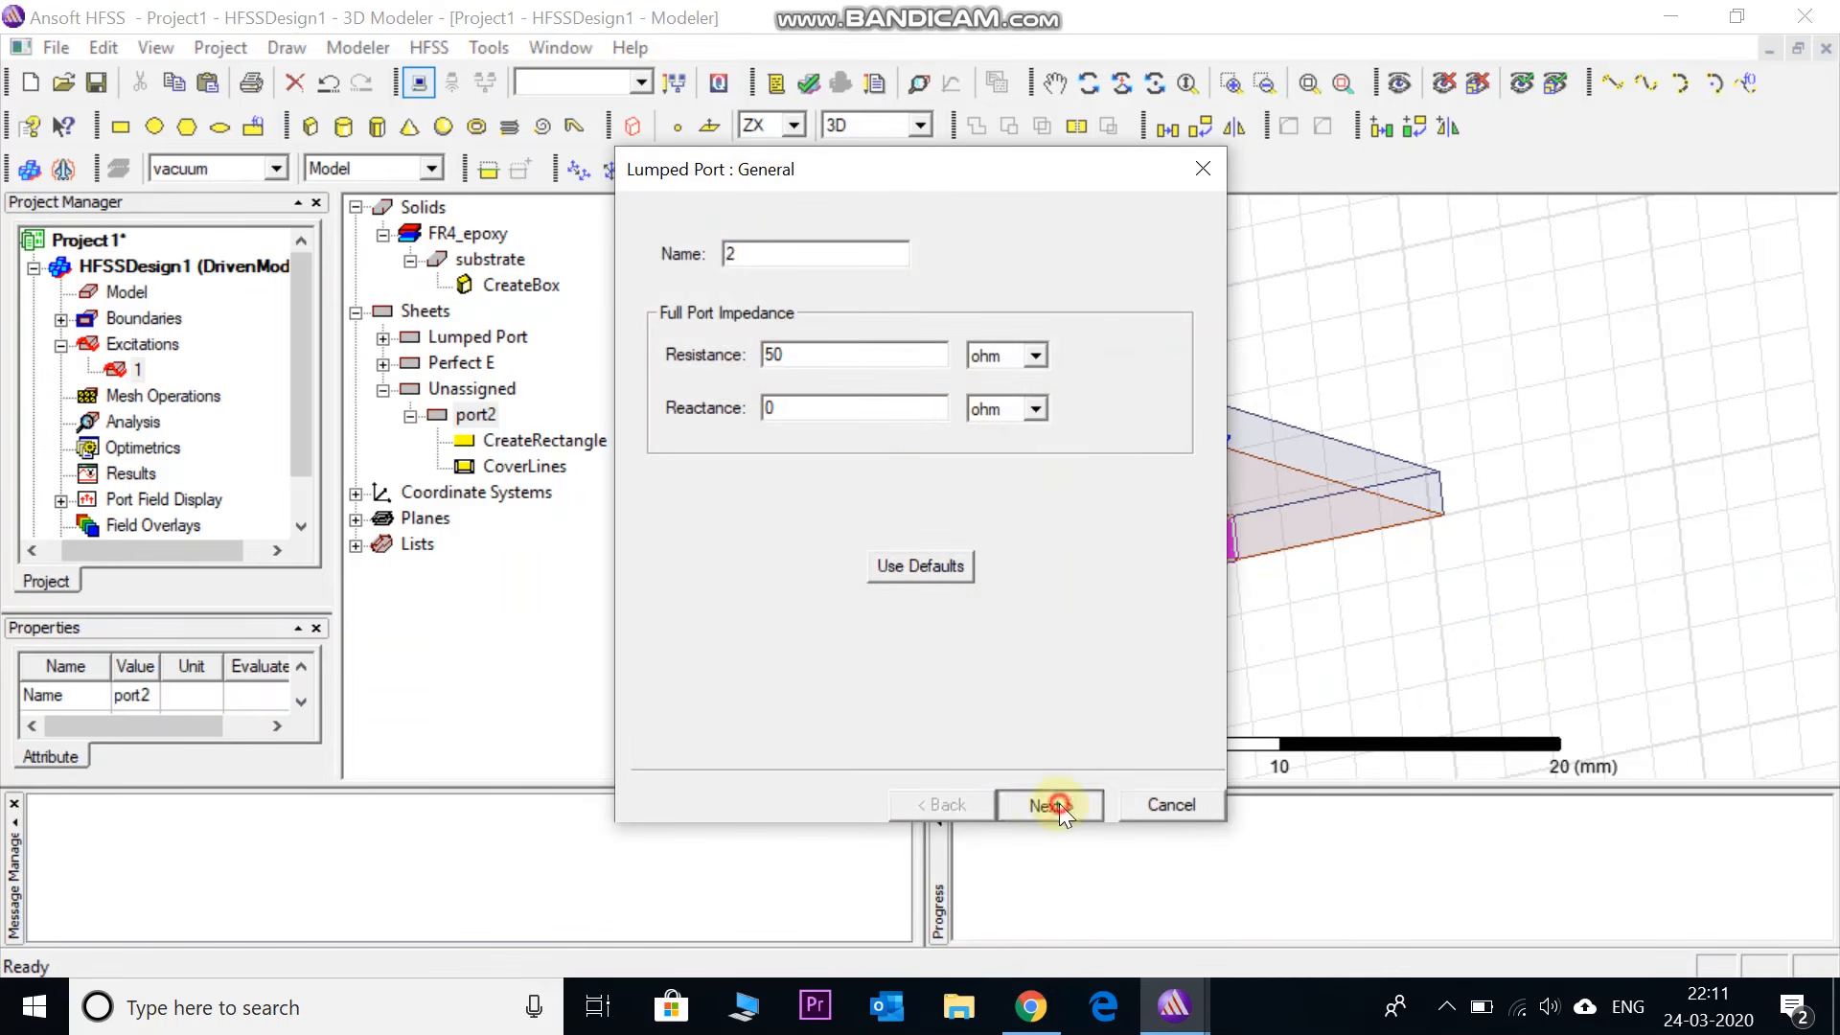
left_click(827, 320)
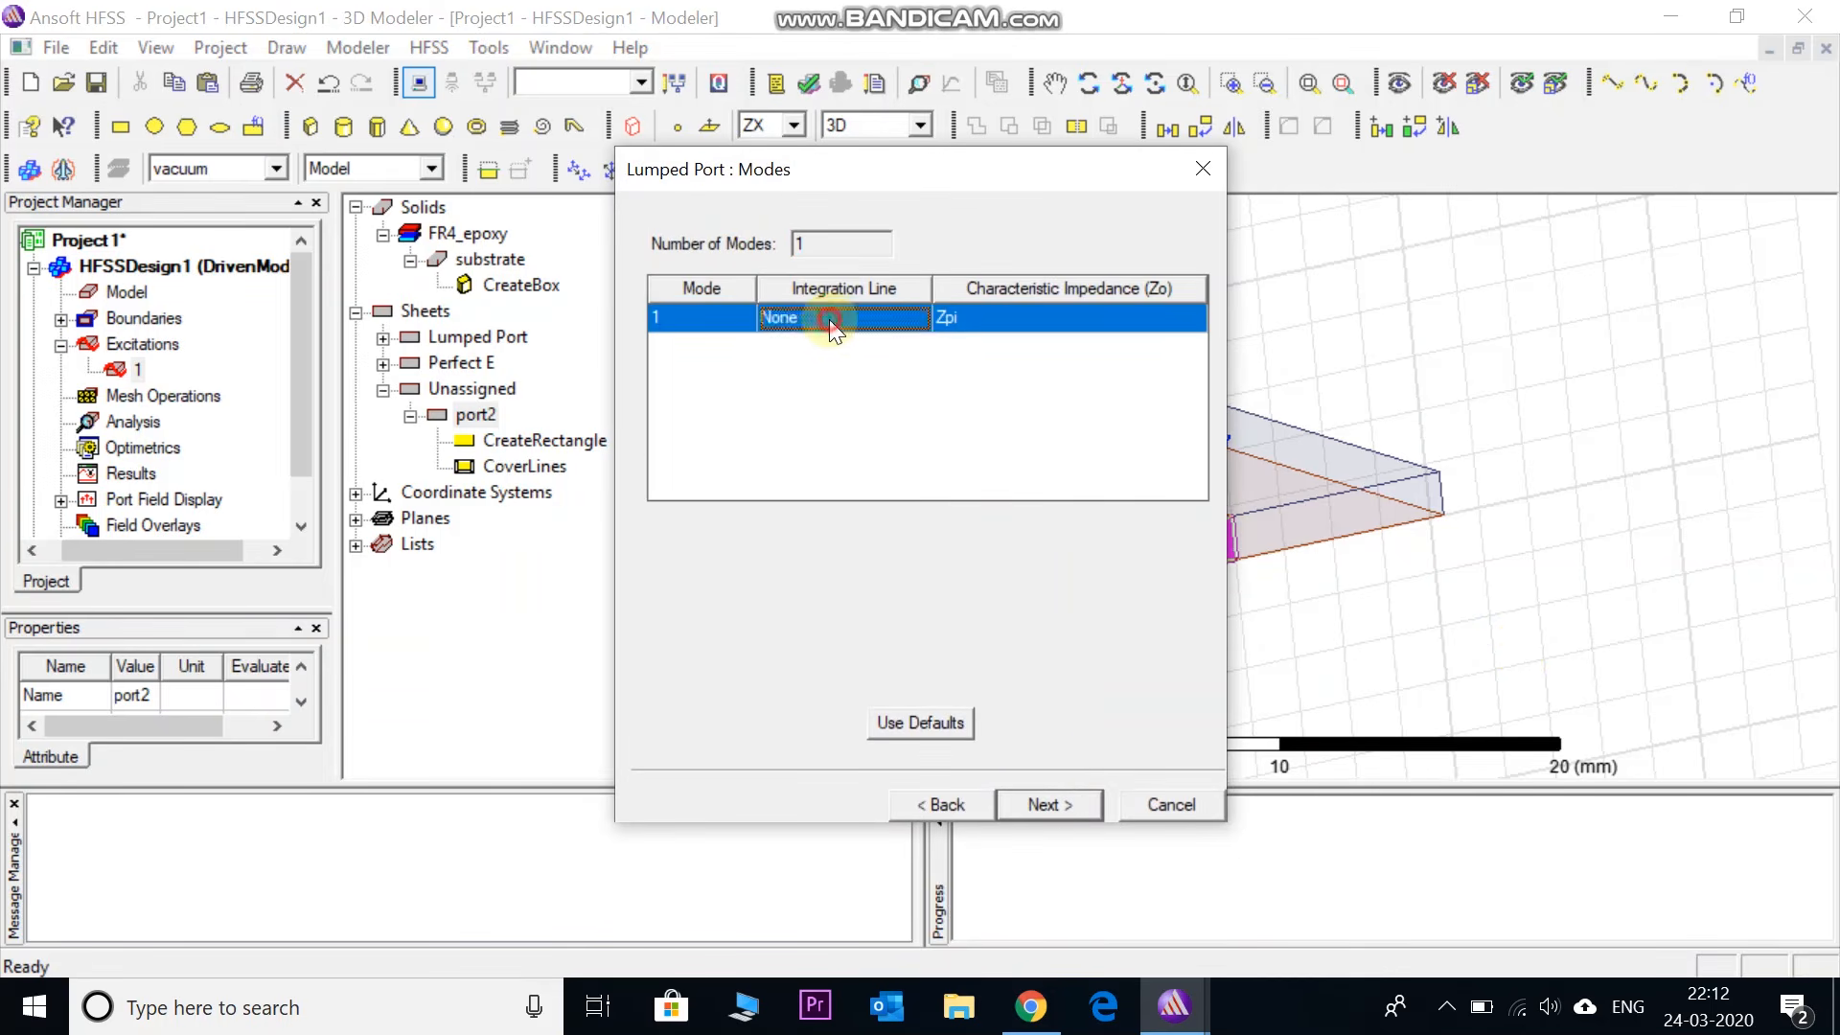
left_click(818, 359)
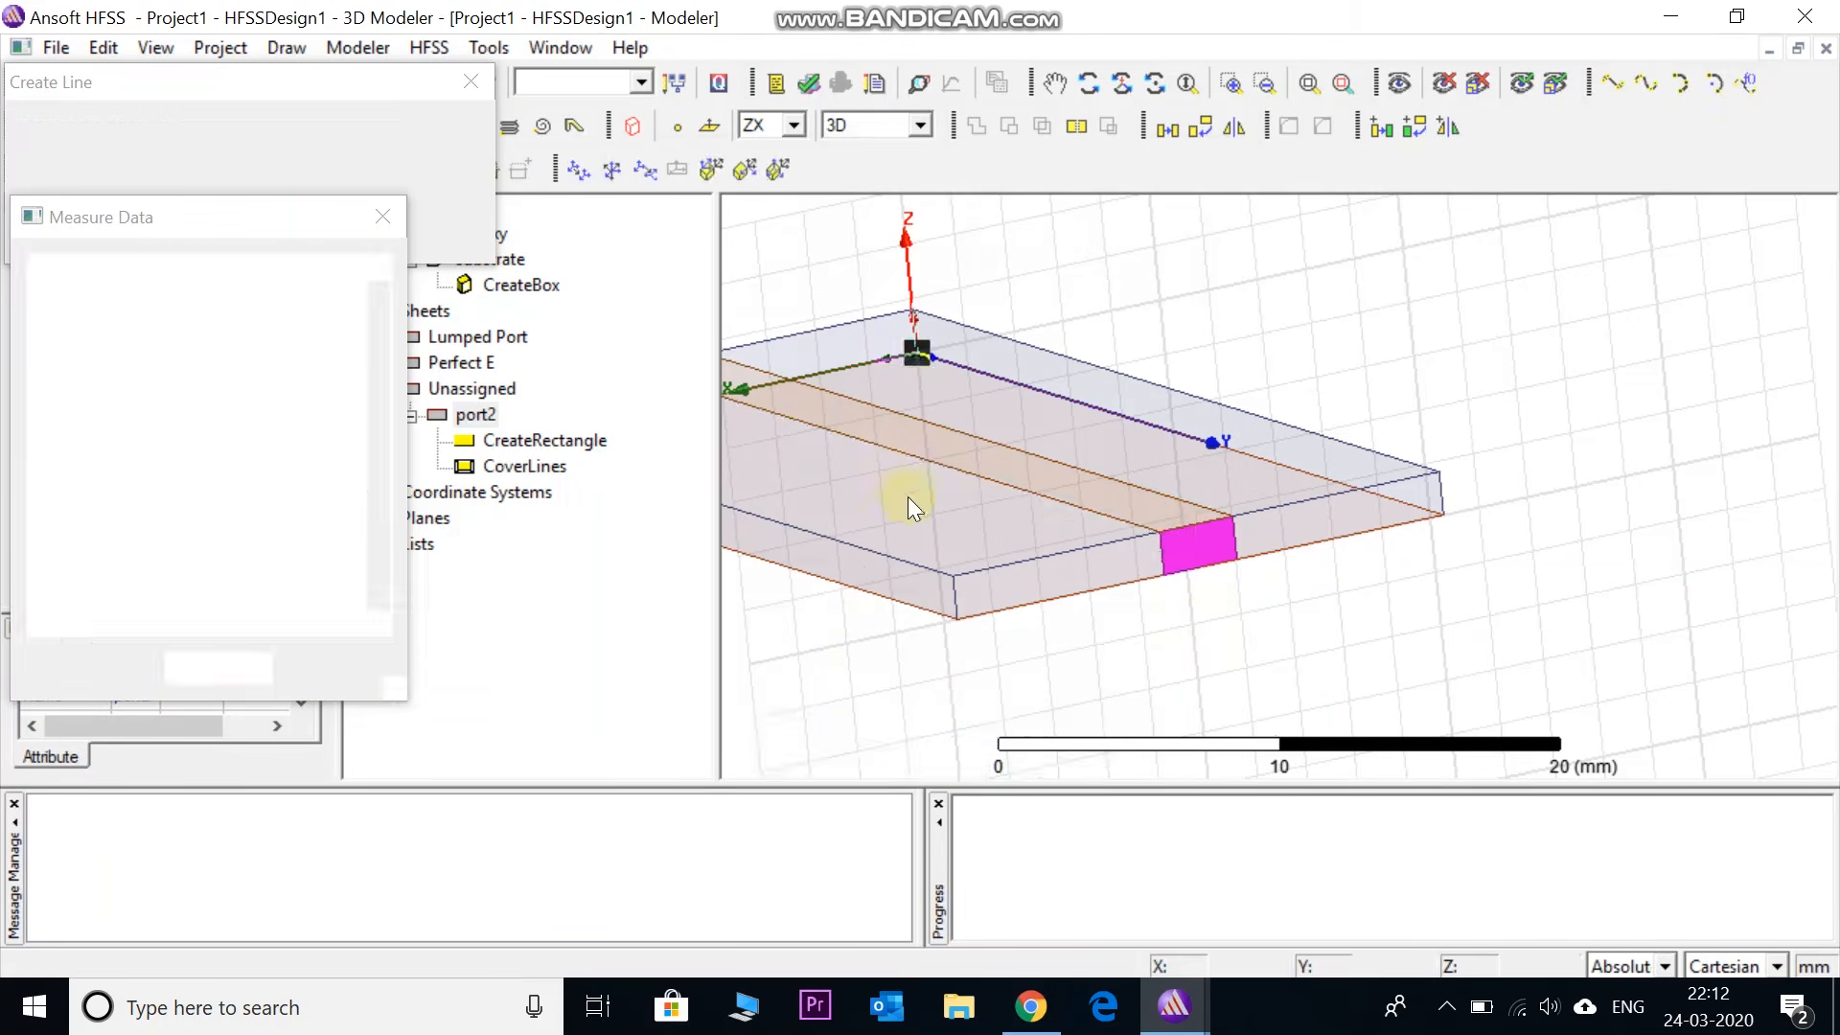
- Draw port2's integration line from its top edge to its bottom edge and finish port 2
left_click(1196, 523)
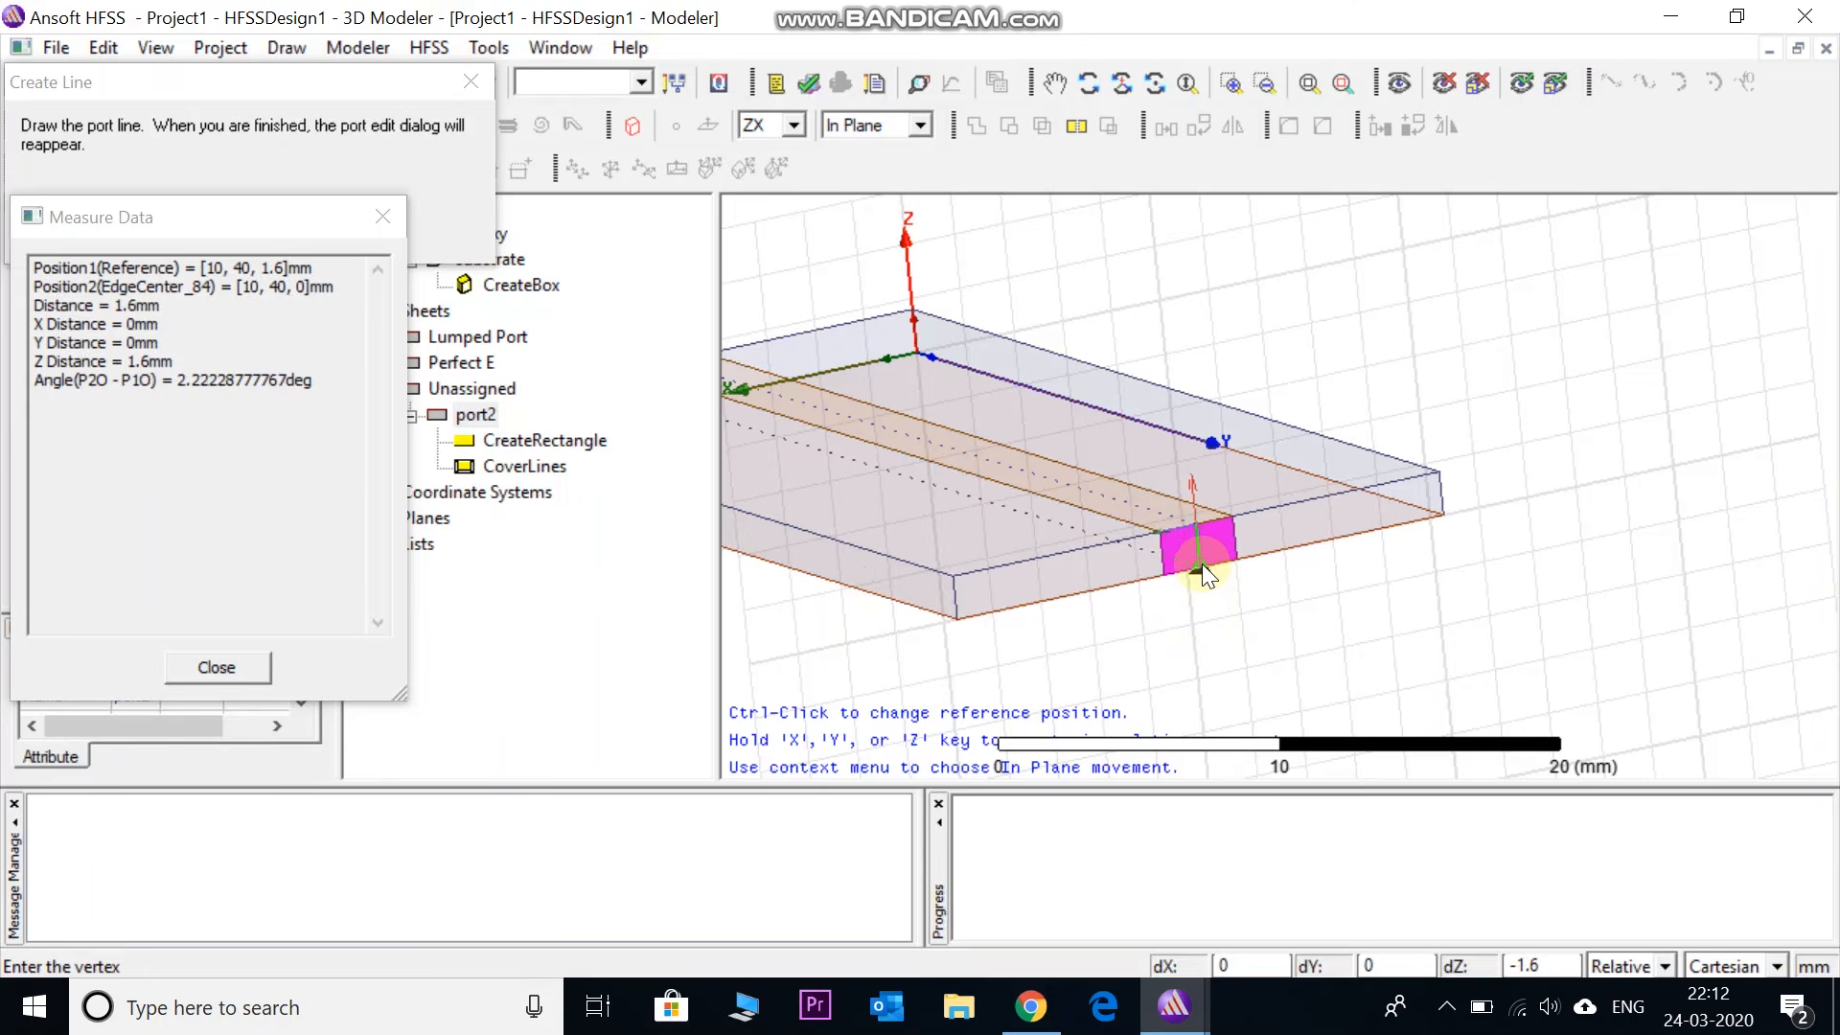
left_click(1200, 565)
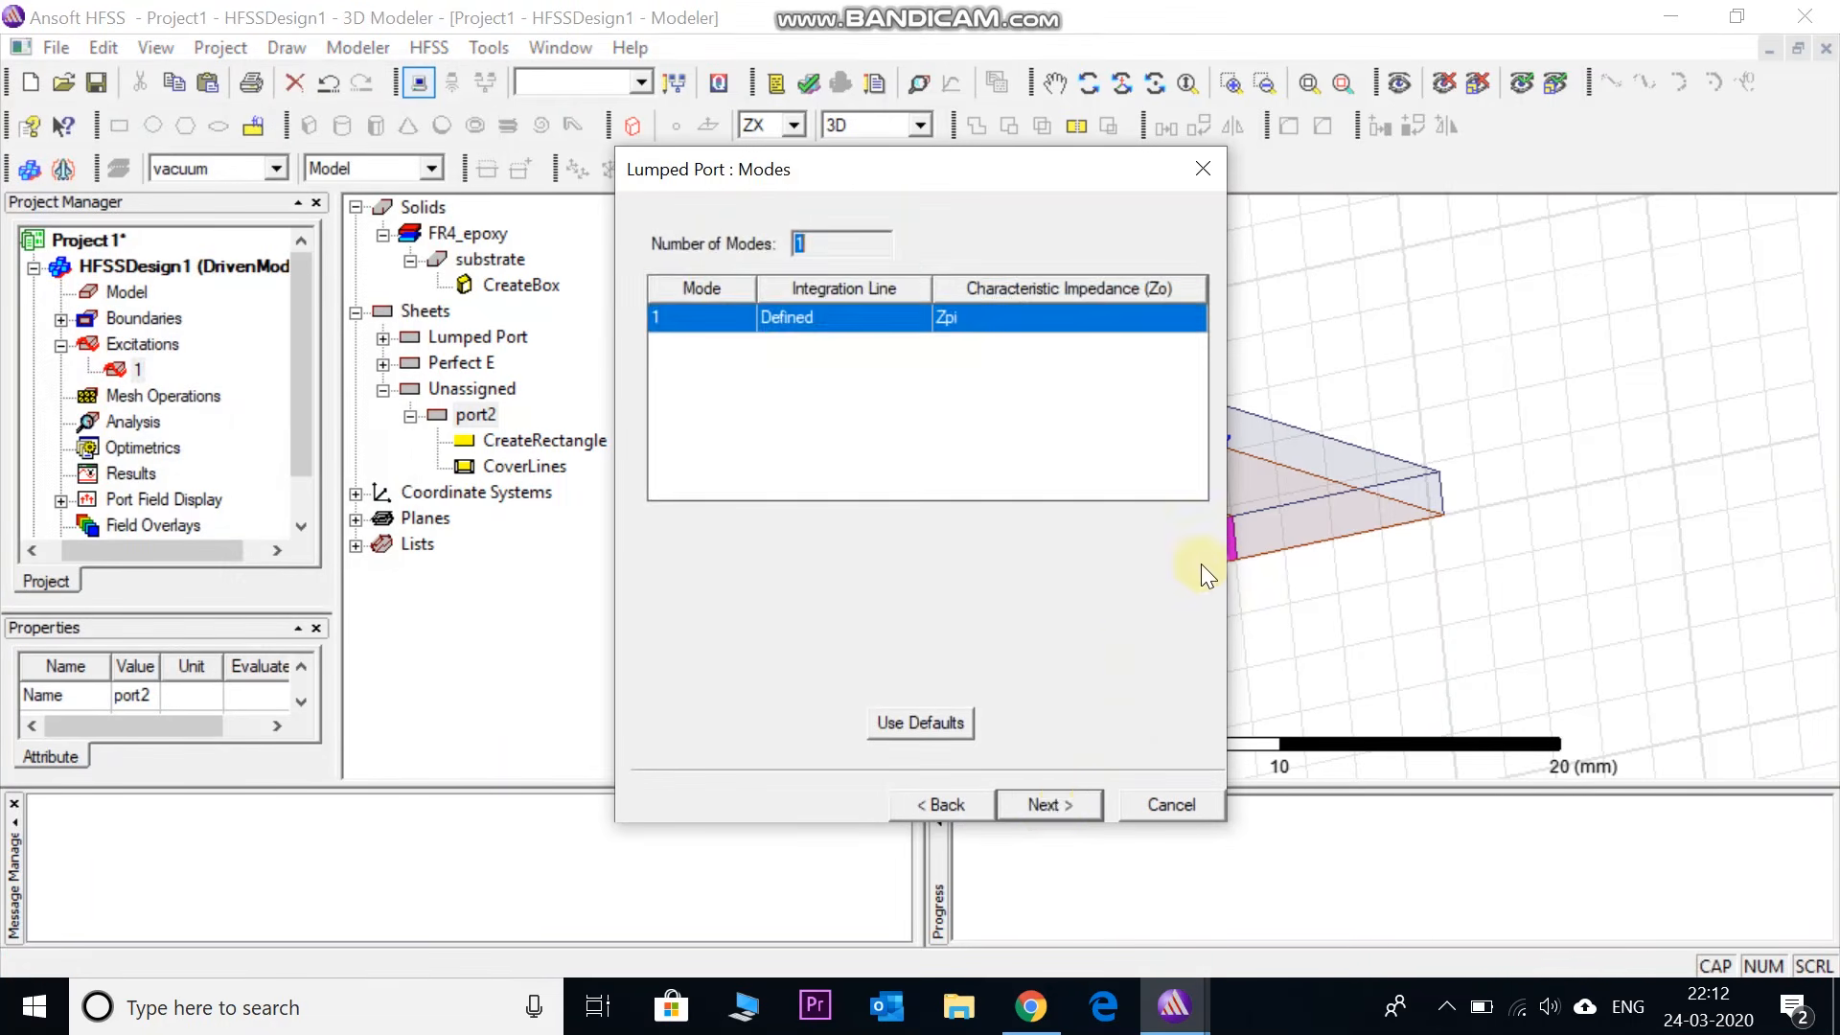
left_click(1055, 806)
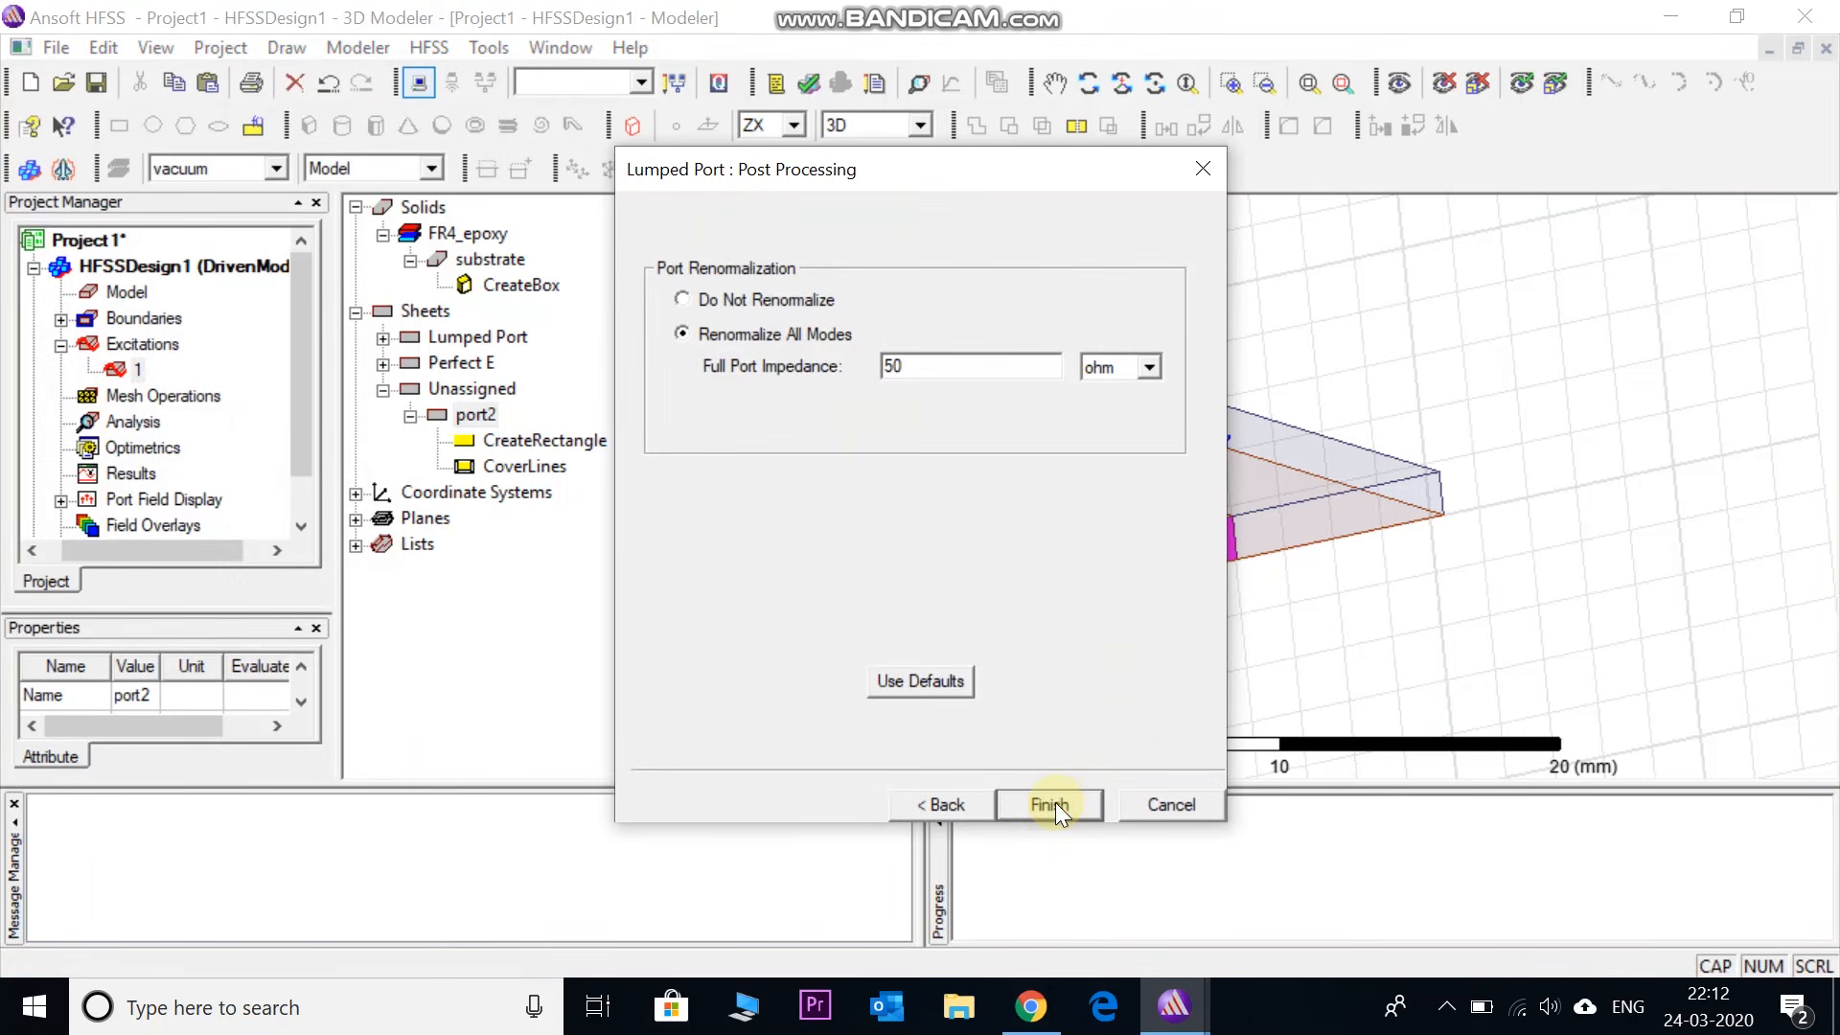
left_click(1054, 805)
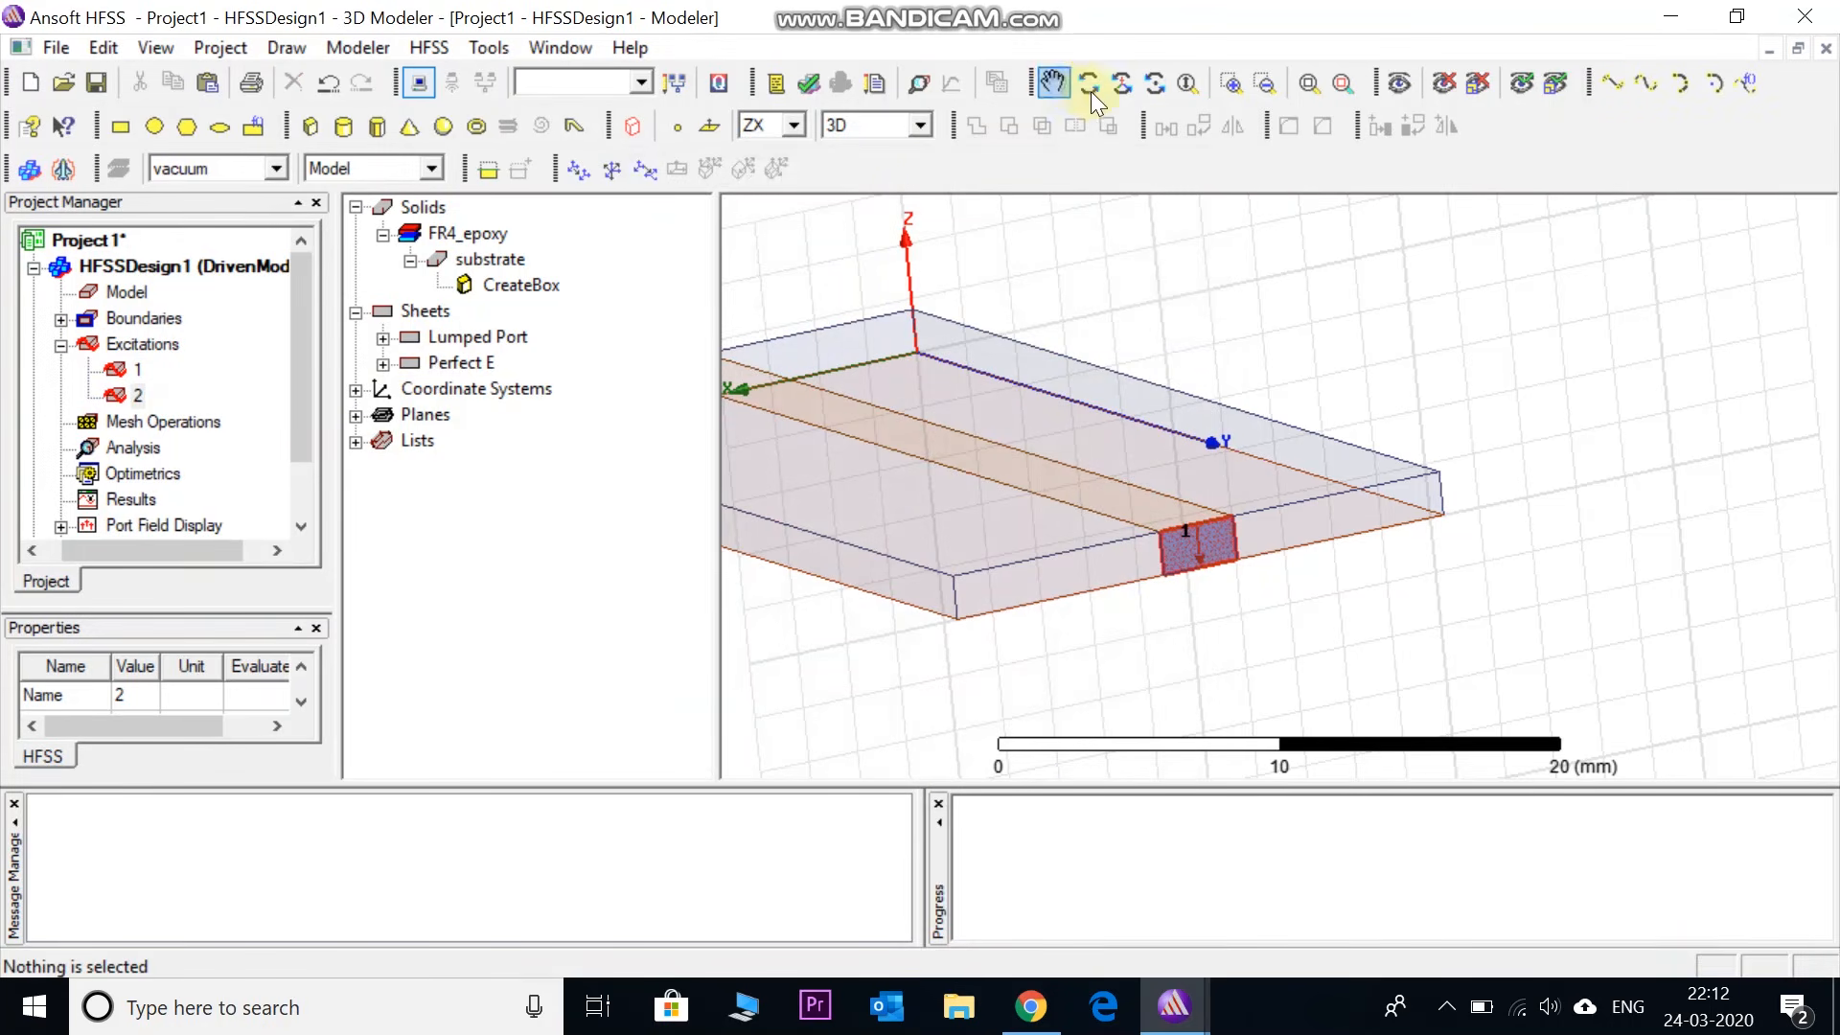
- Orbit the model and check that lumped ports 1 and 2 sit at opposite strip ends
left_click(1119, 84)
left_click_drag(1035, 534, 1063, 493)
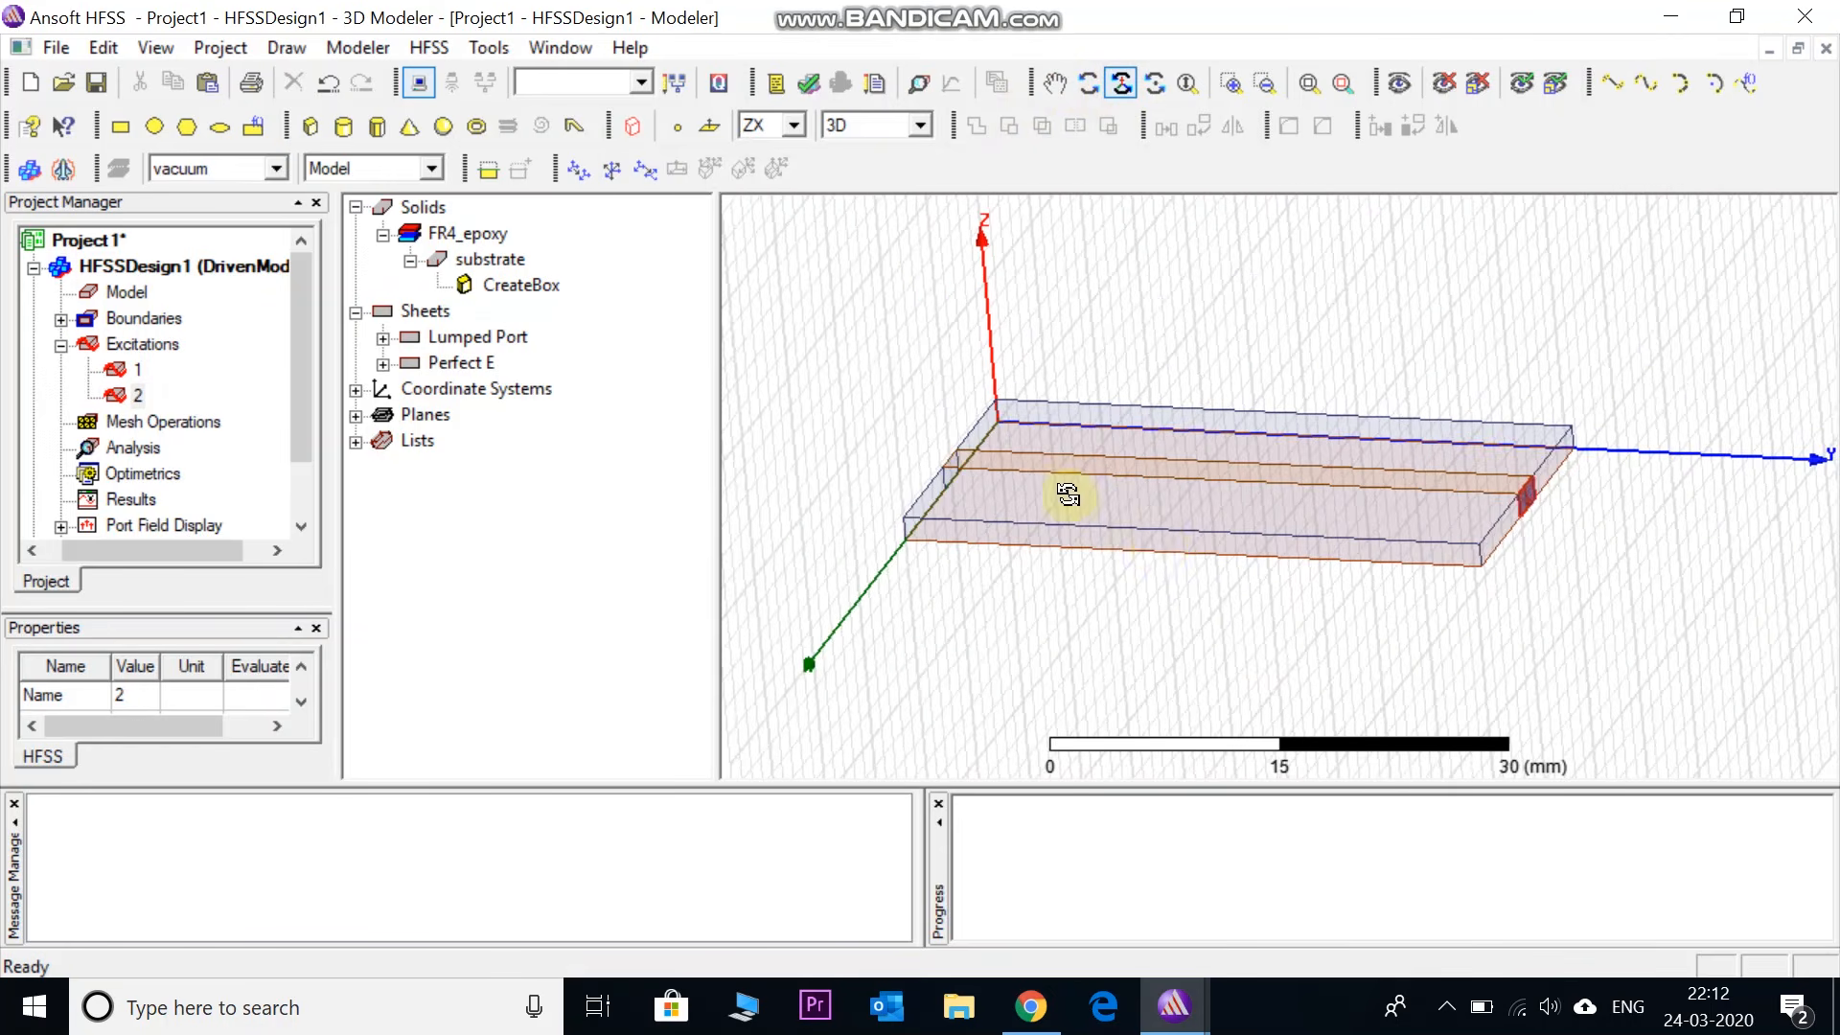
left_click_drag(1162, 542, 1306, 526)
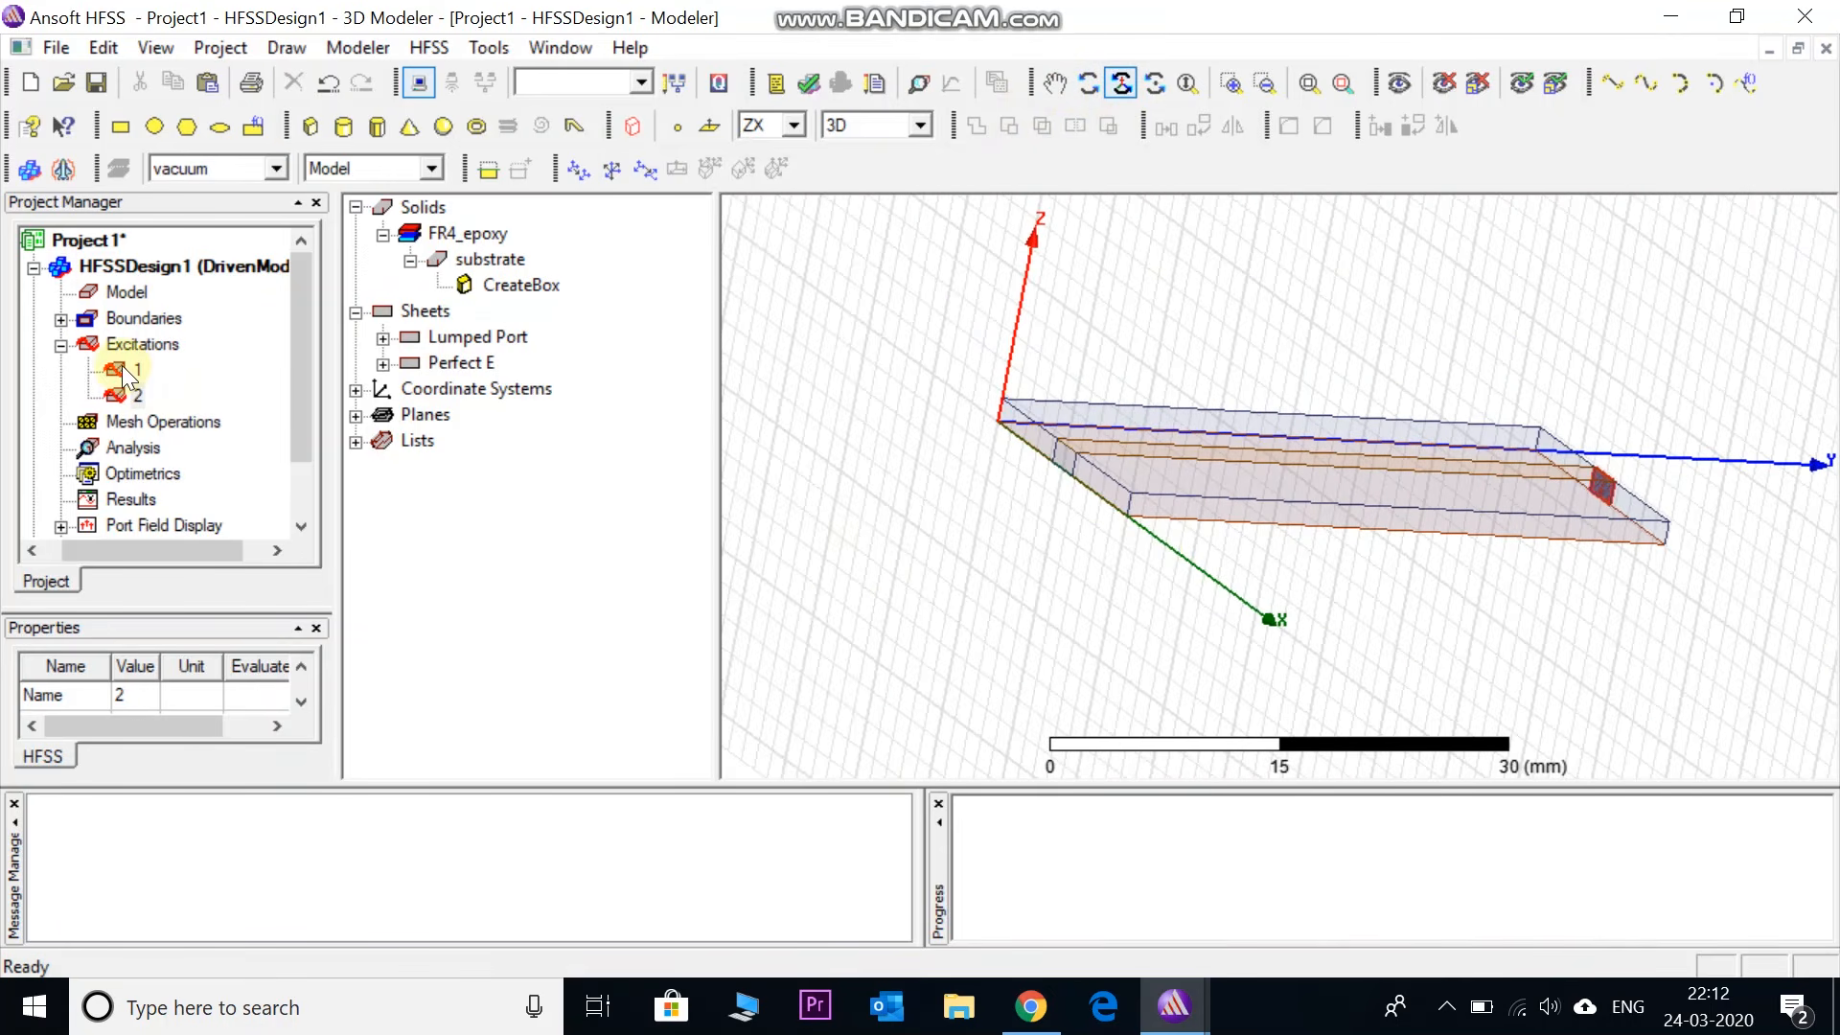
left_click(129, 371)
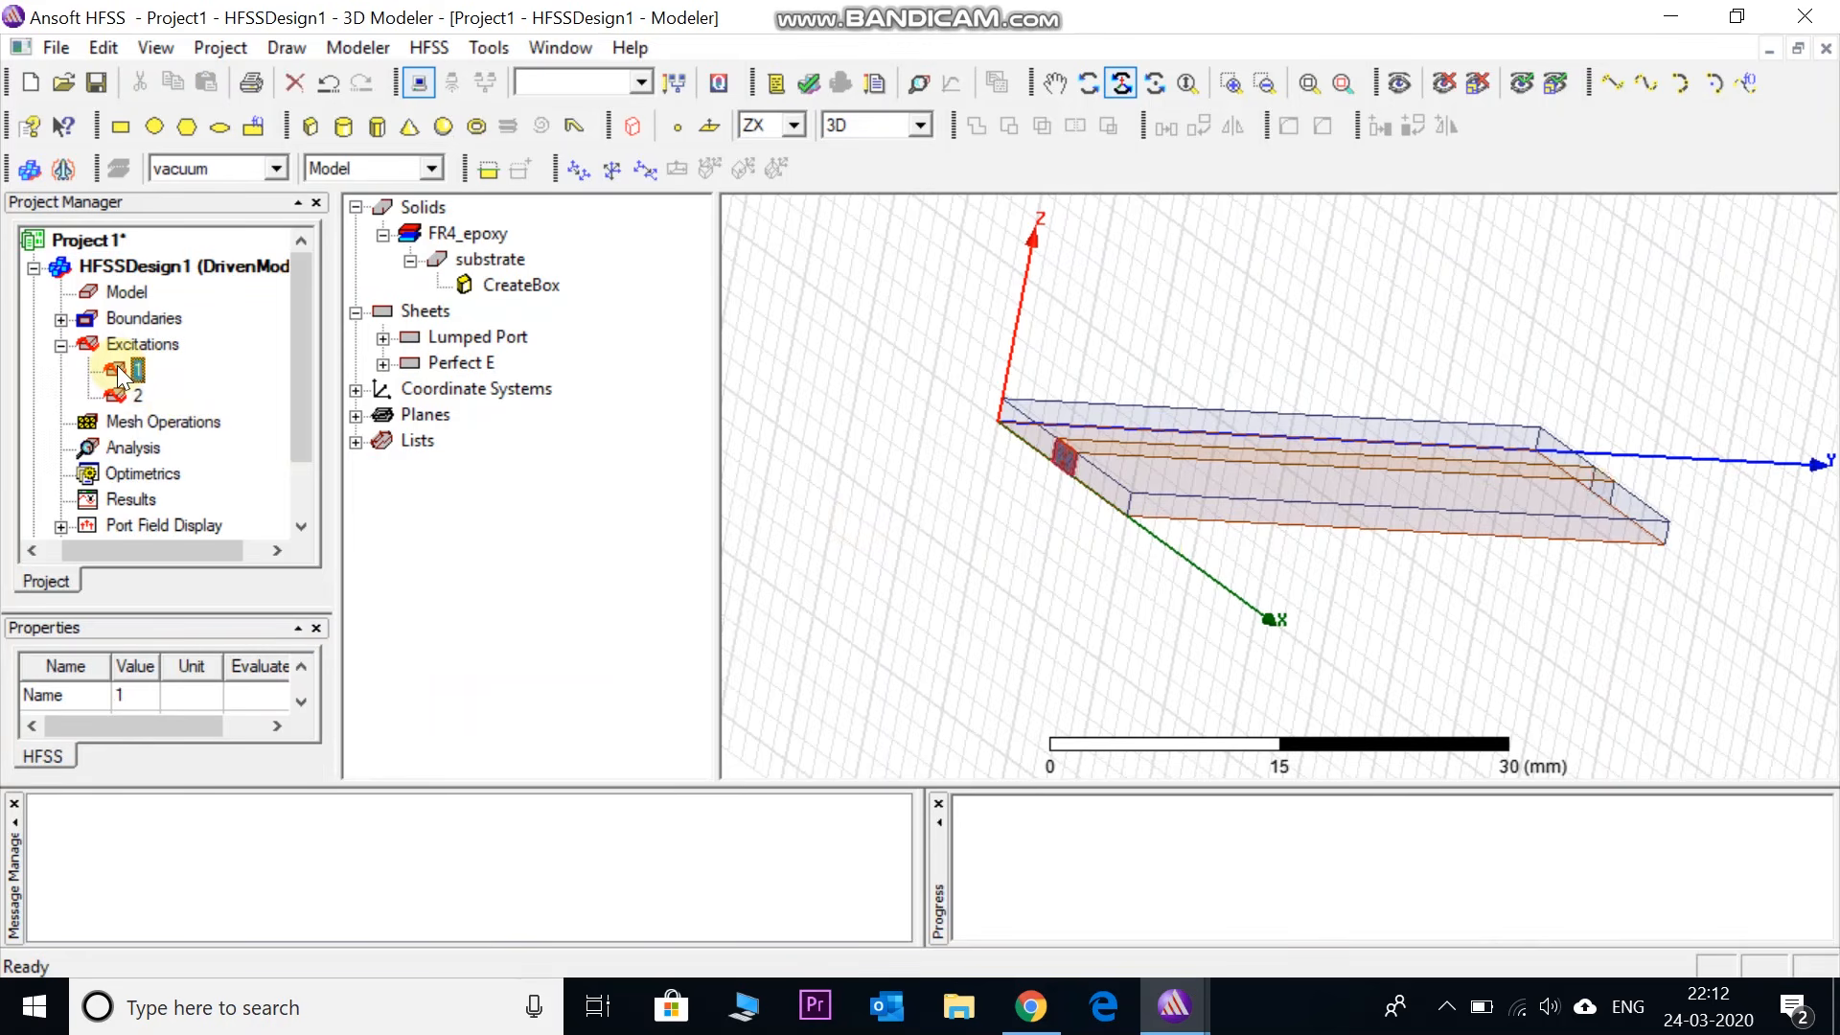
left_click(129, 396)
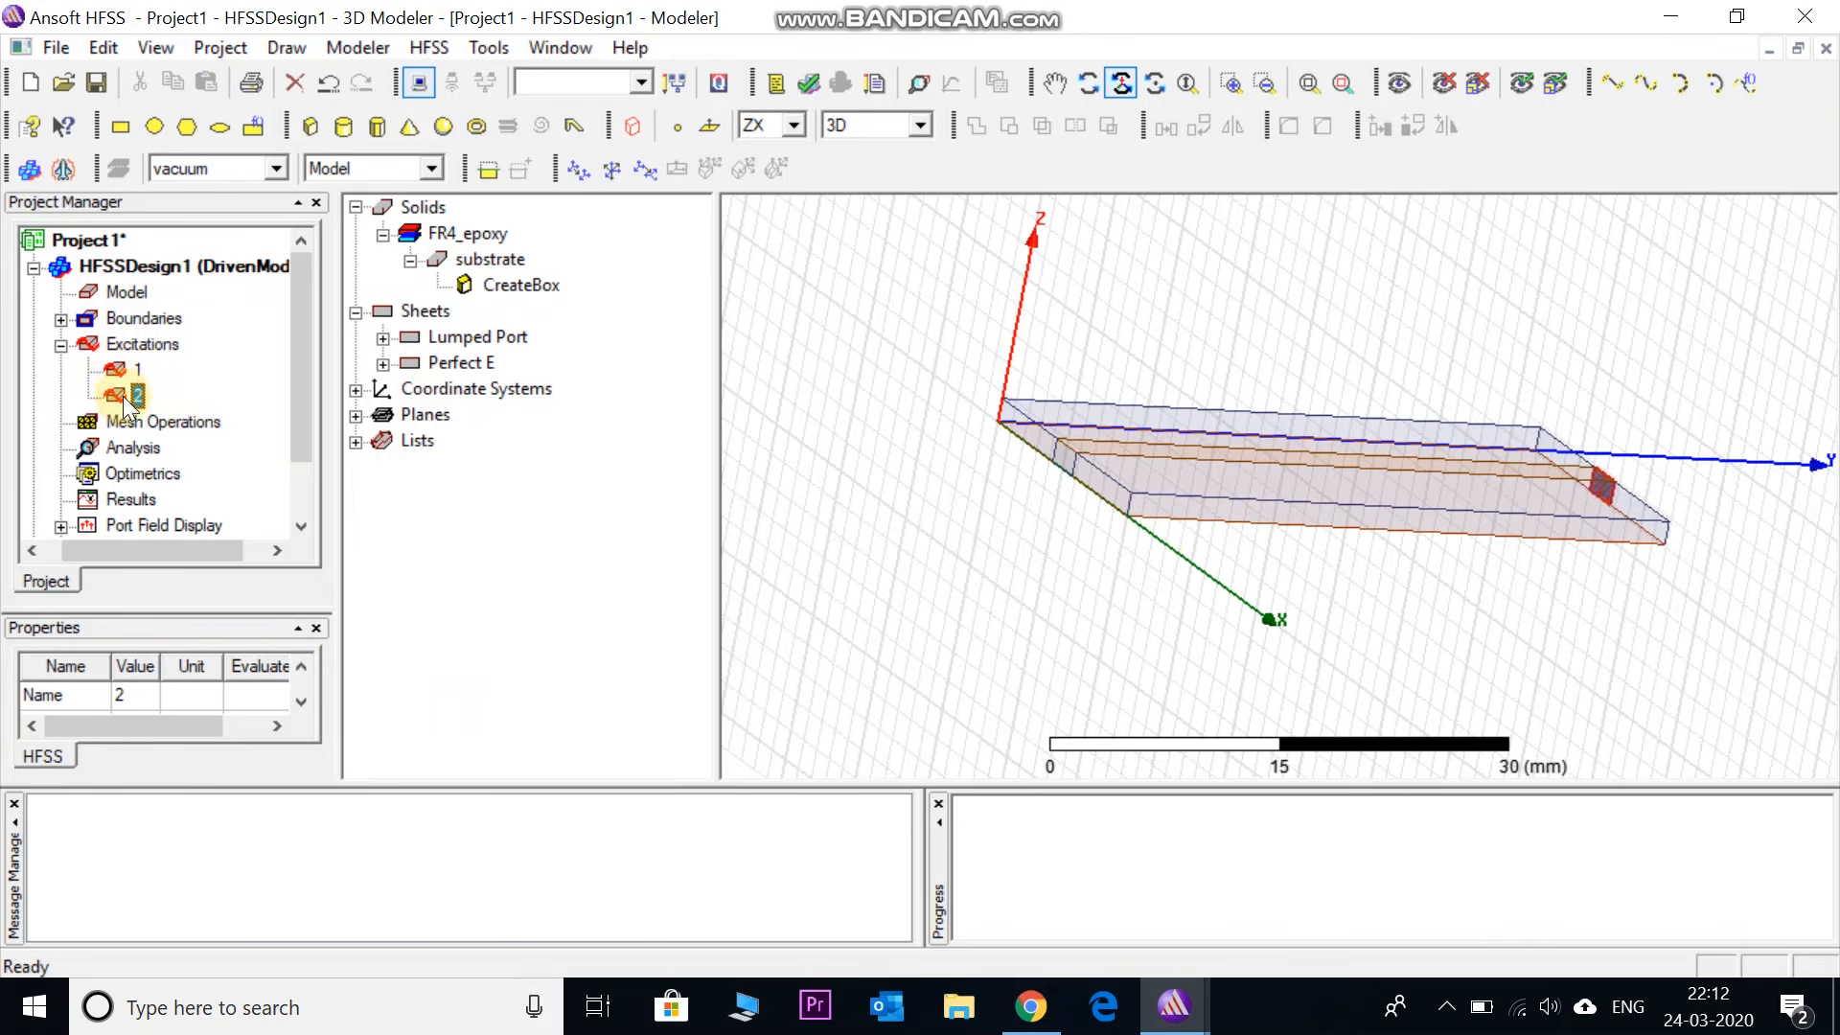
left_click_drag(936, 460, 956, 465, "alt")
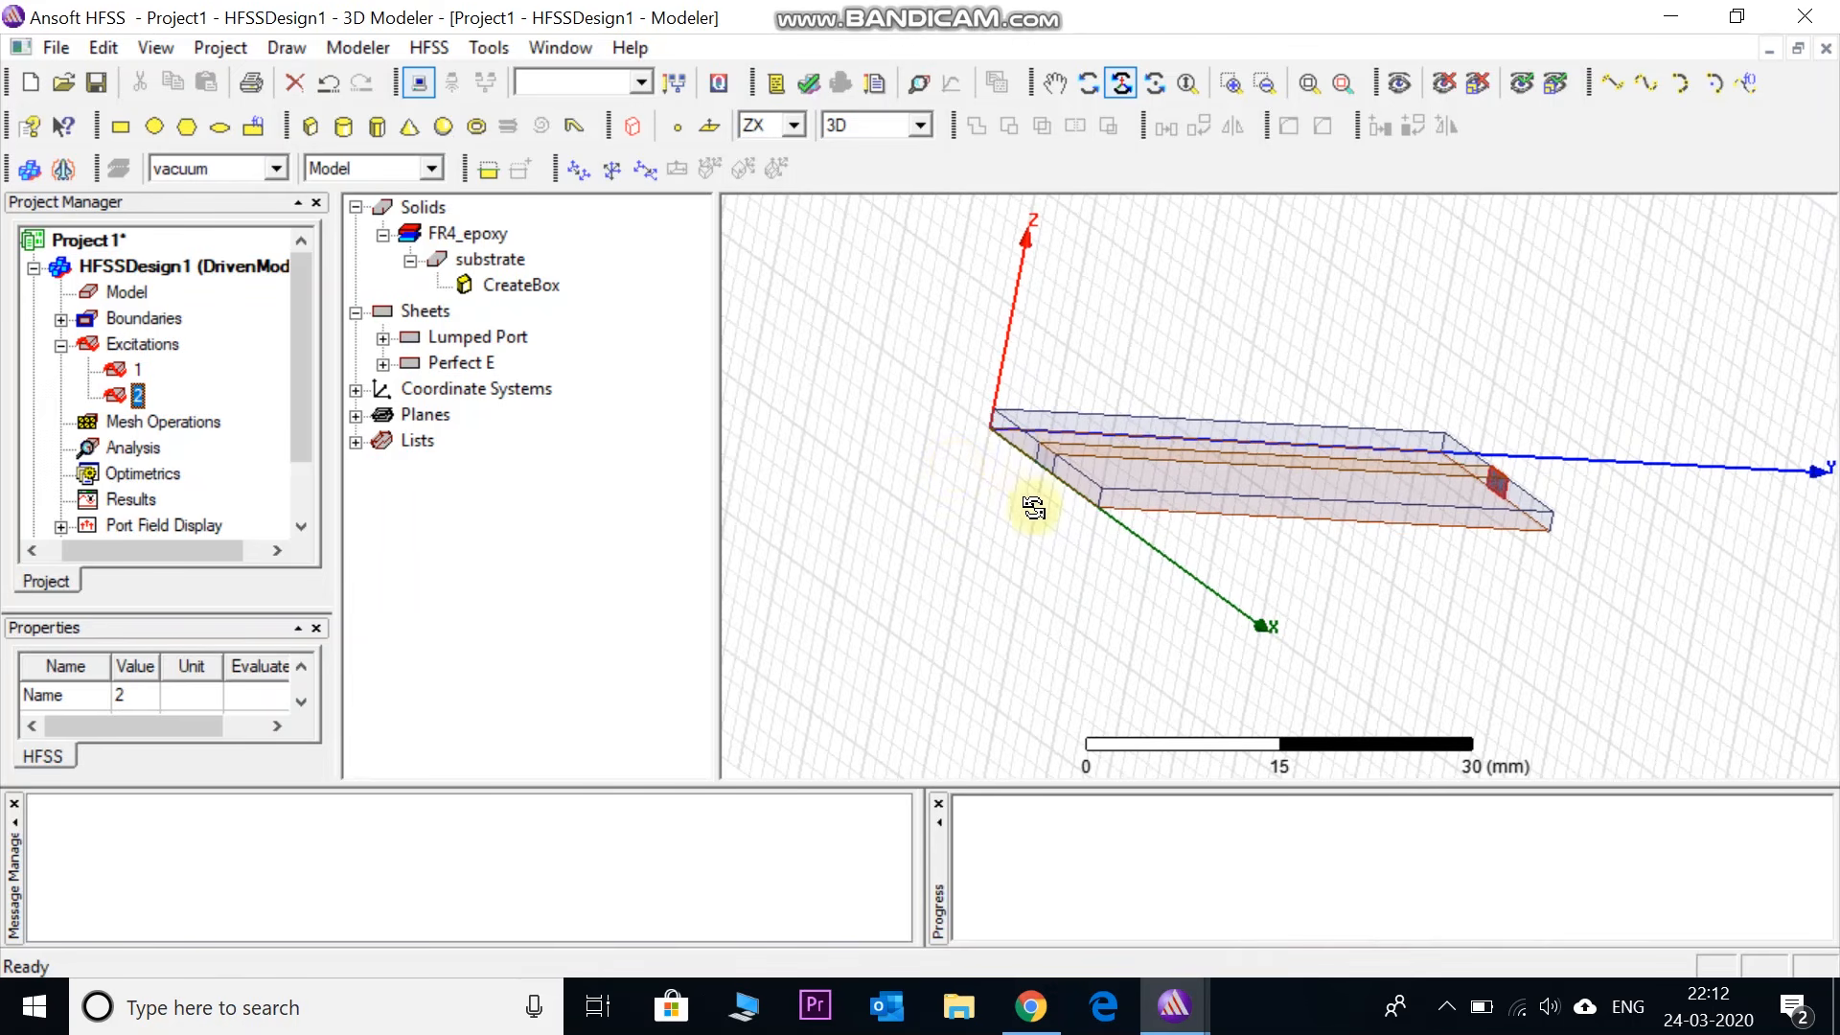
scroll(1114, 452, "down", 1)
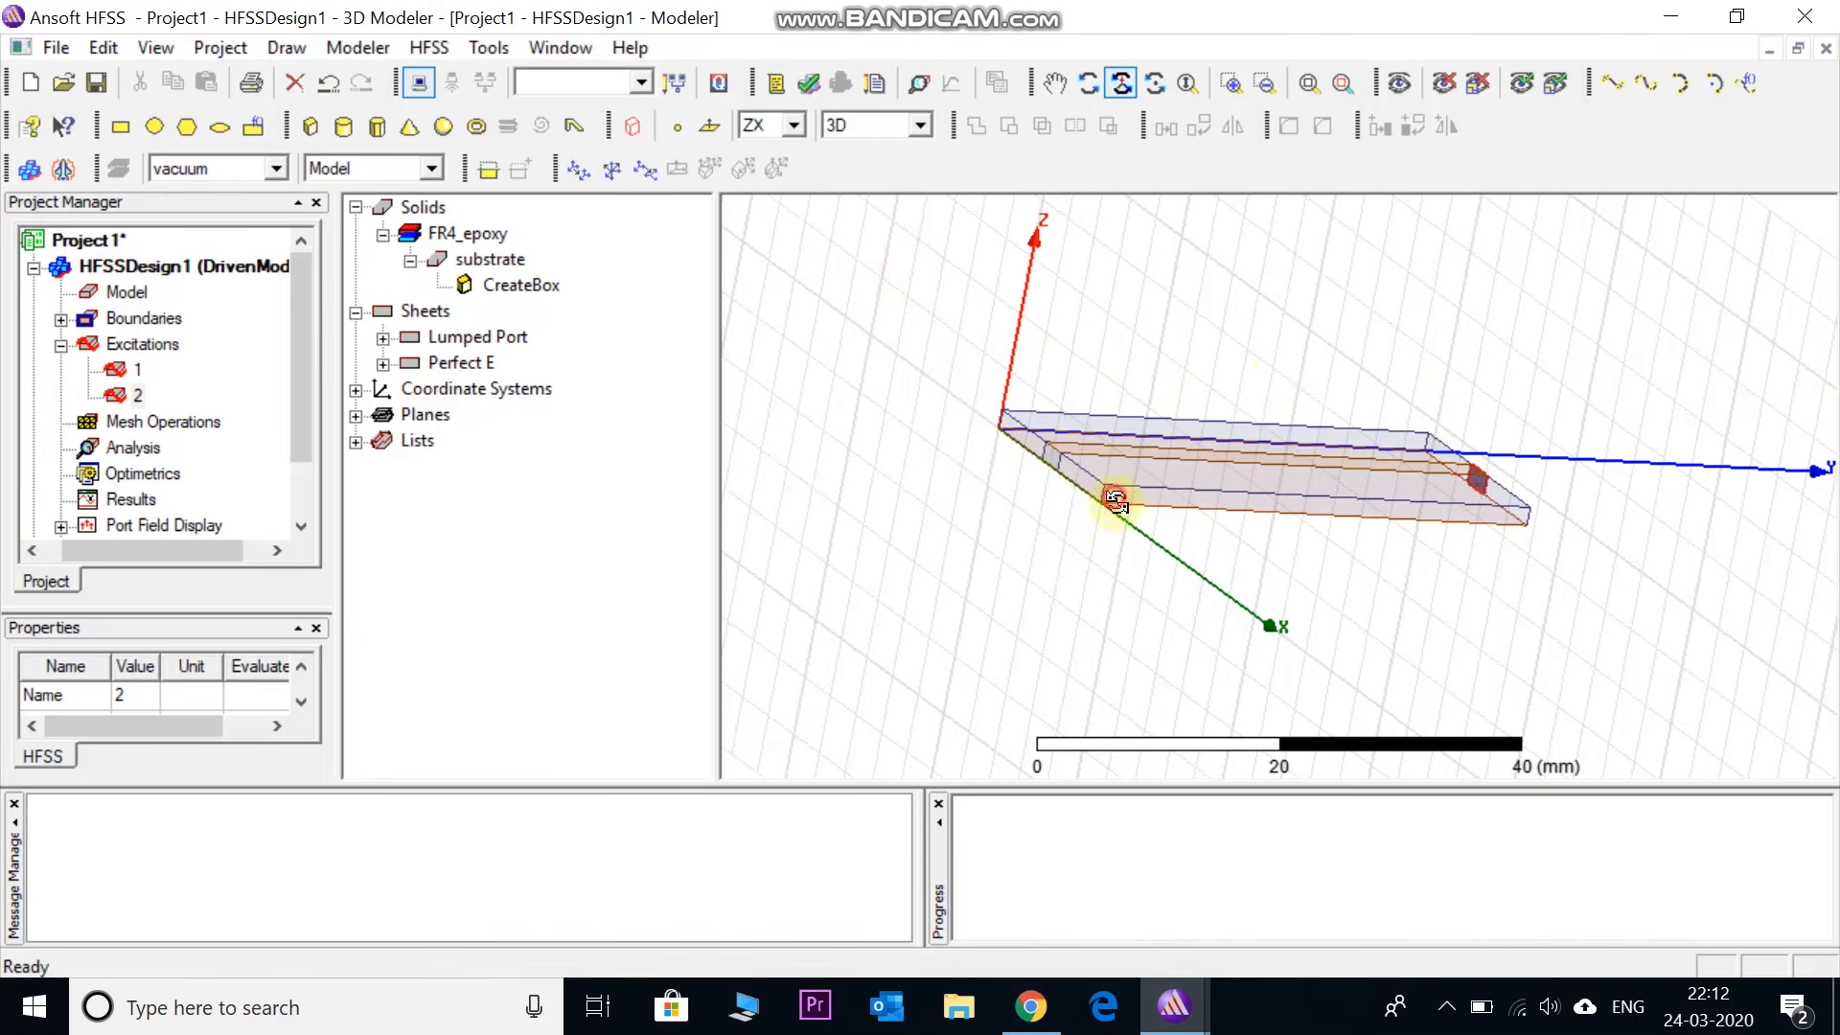
left_click_drag(1109, 498, 1171, 611)
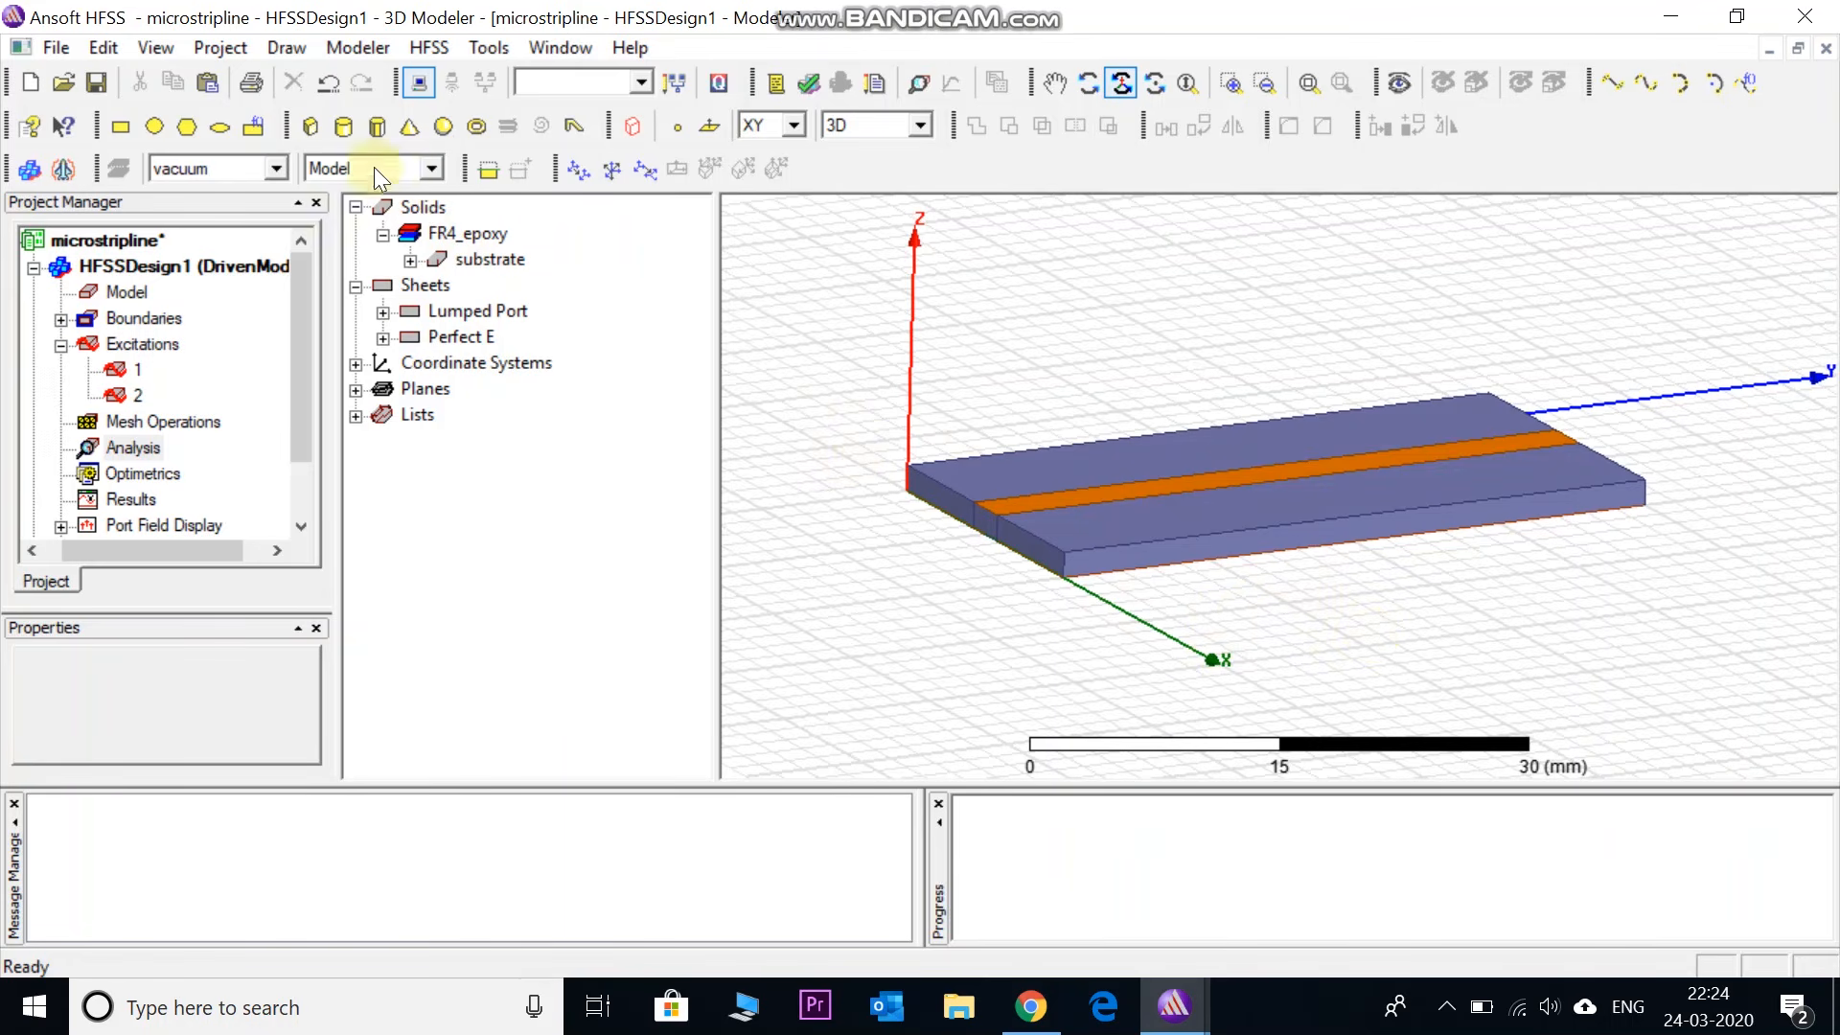
- Draw Box1 on the XY plane with a base wider than the substrate and a 12 mm height
left_click(306, 126)
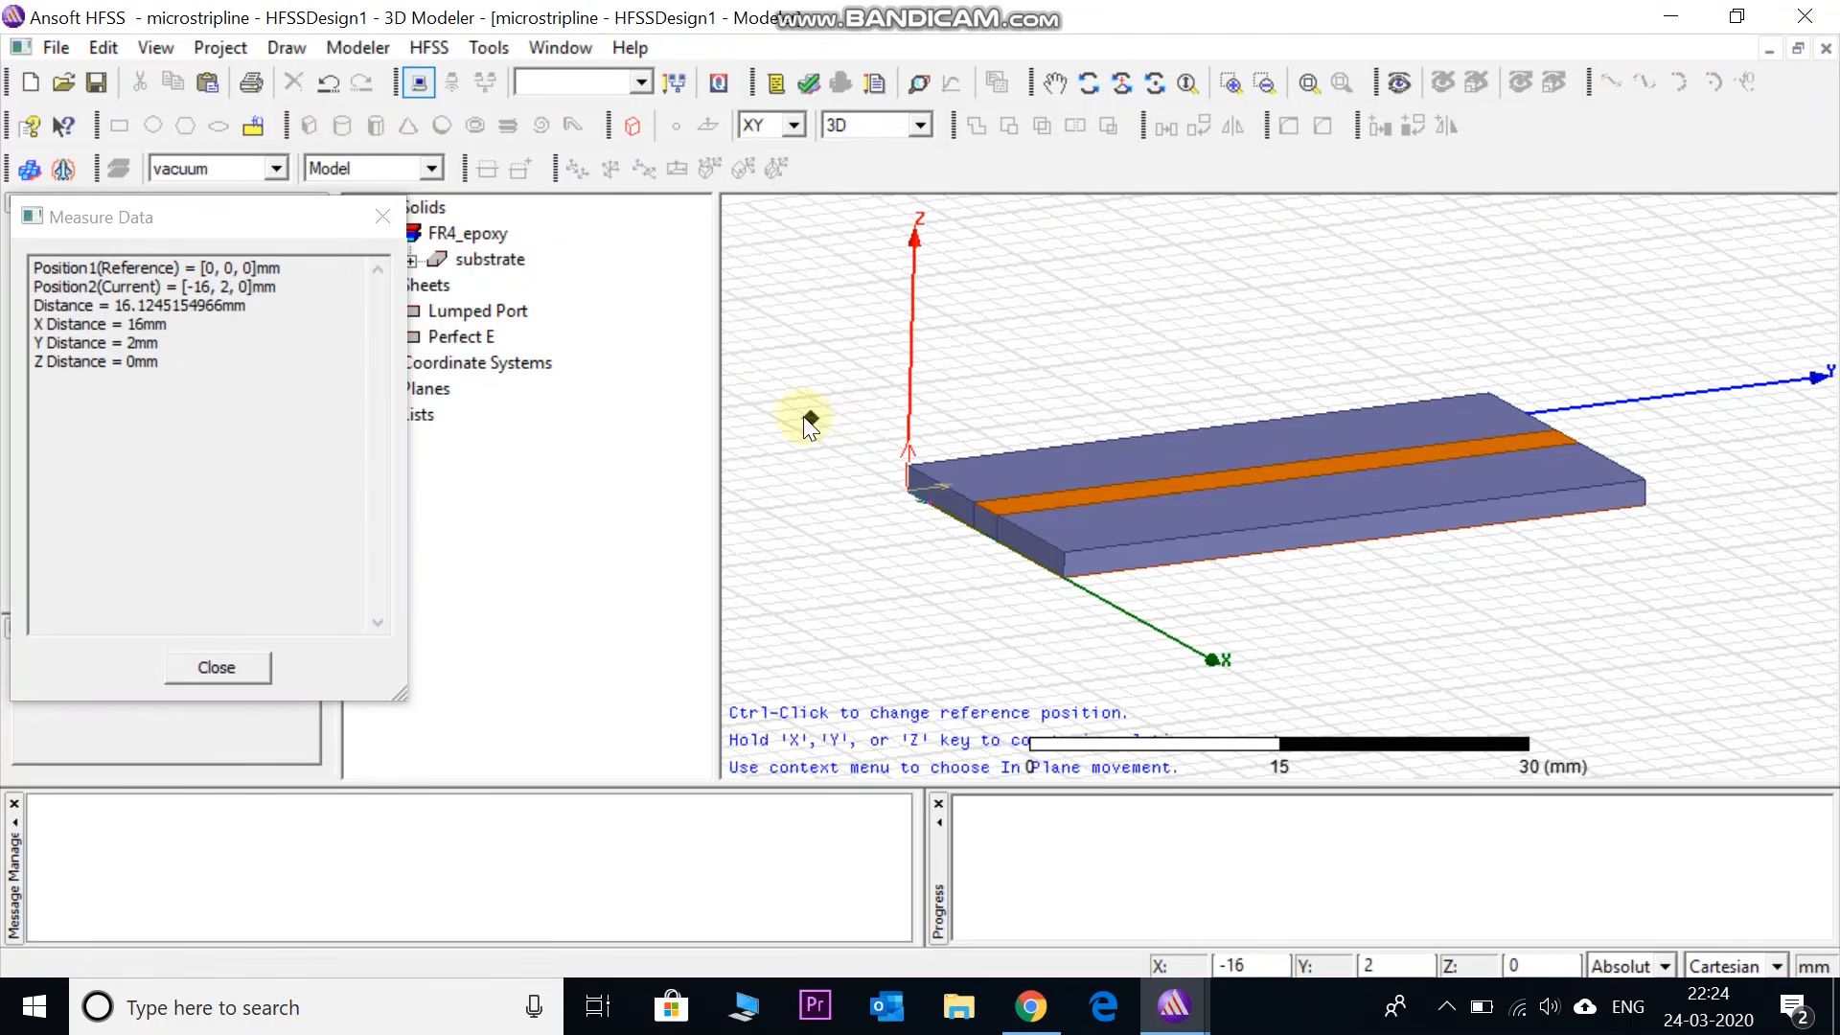
left_click(794, 126)
left_click(790, 151)
left_click(751, 533)
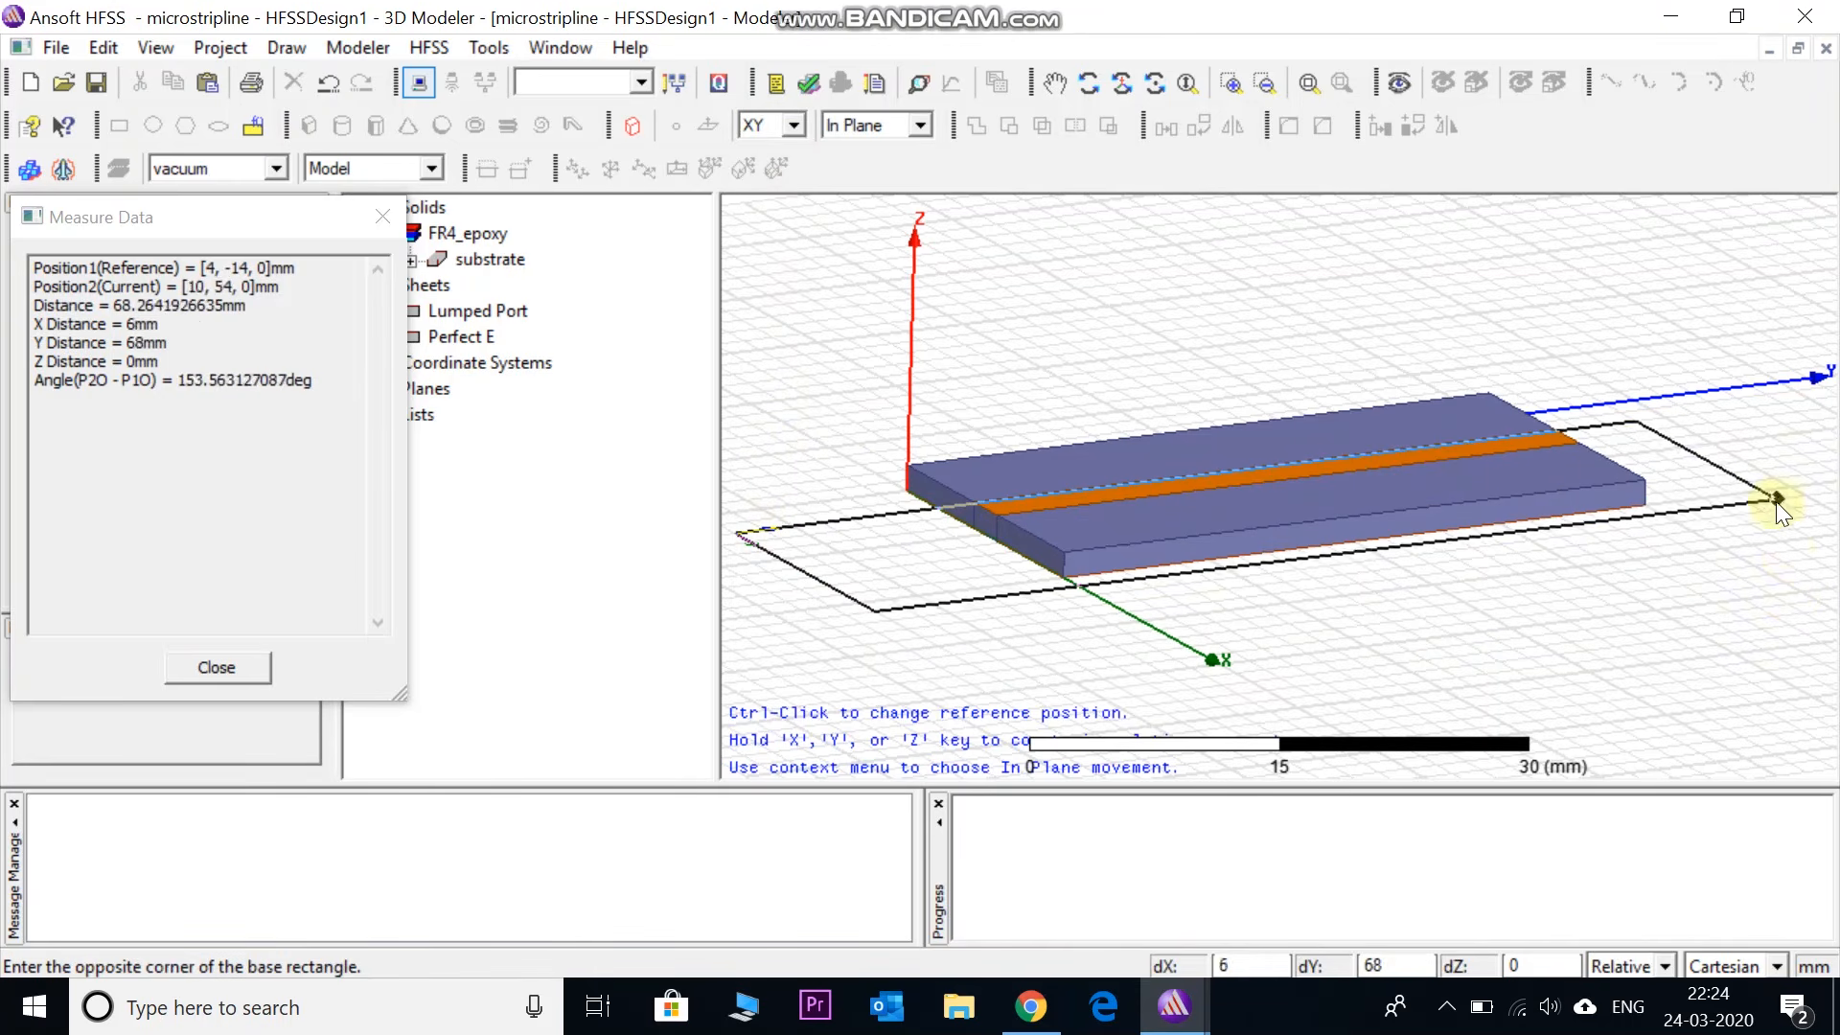
left_click(1788, 580)
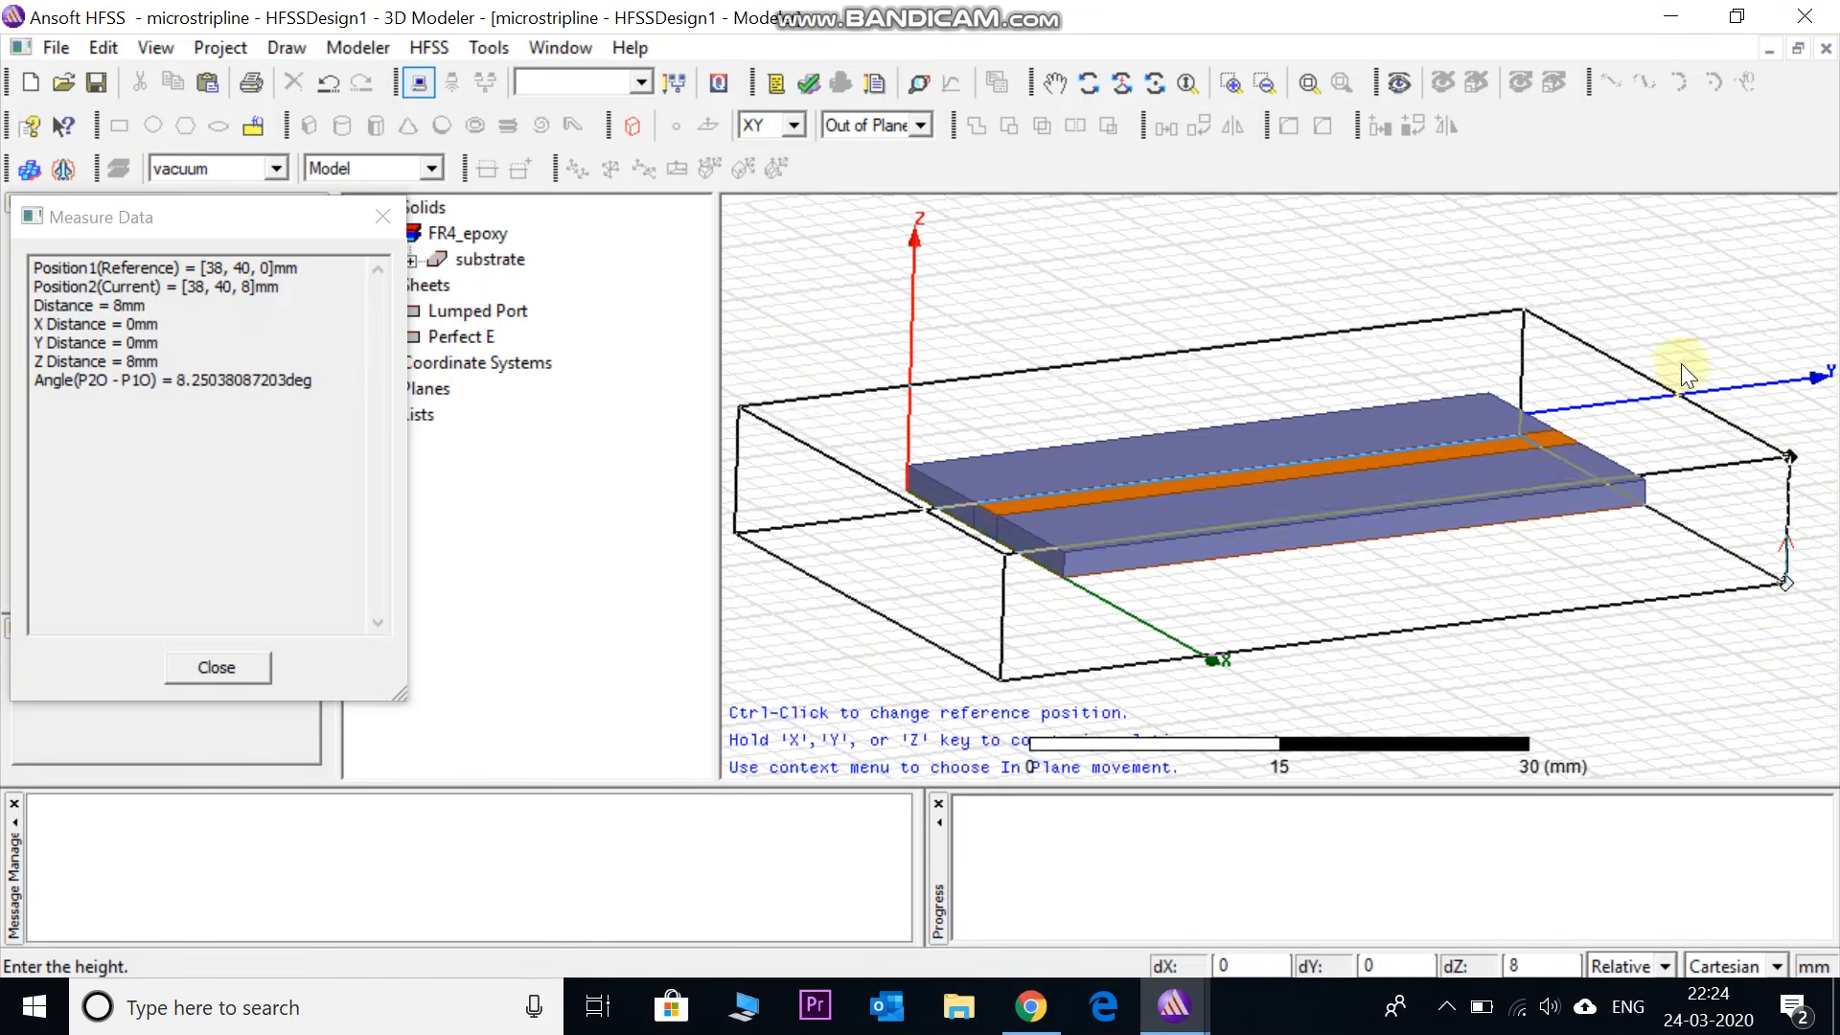
left_click(1670, 337)
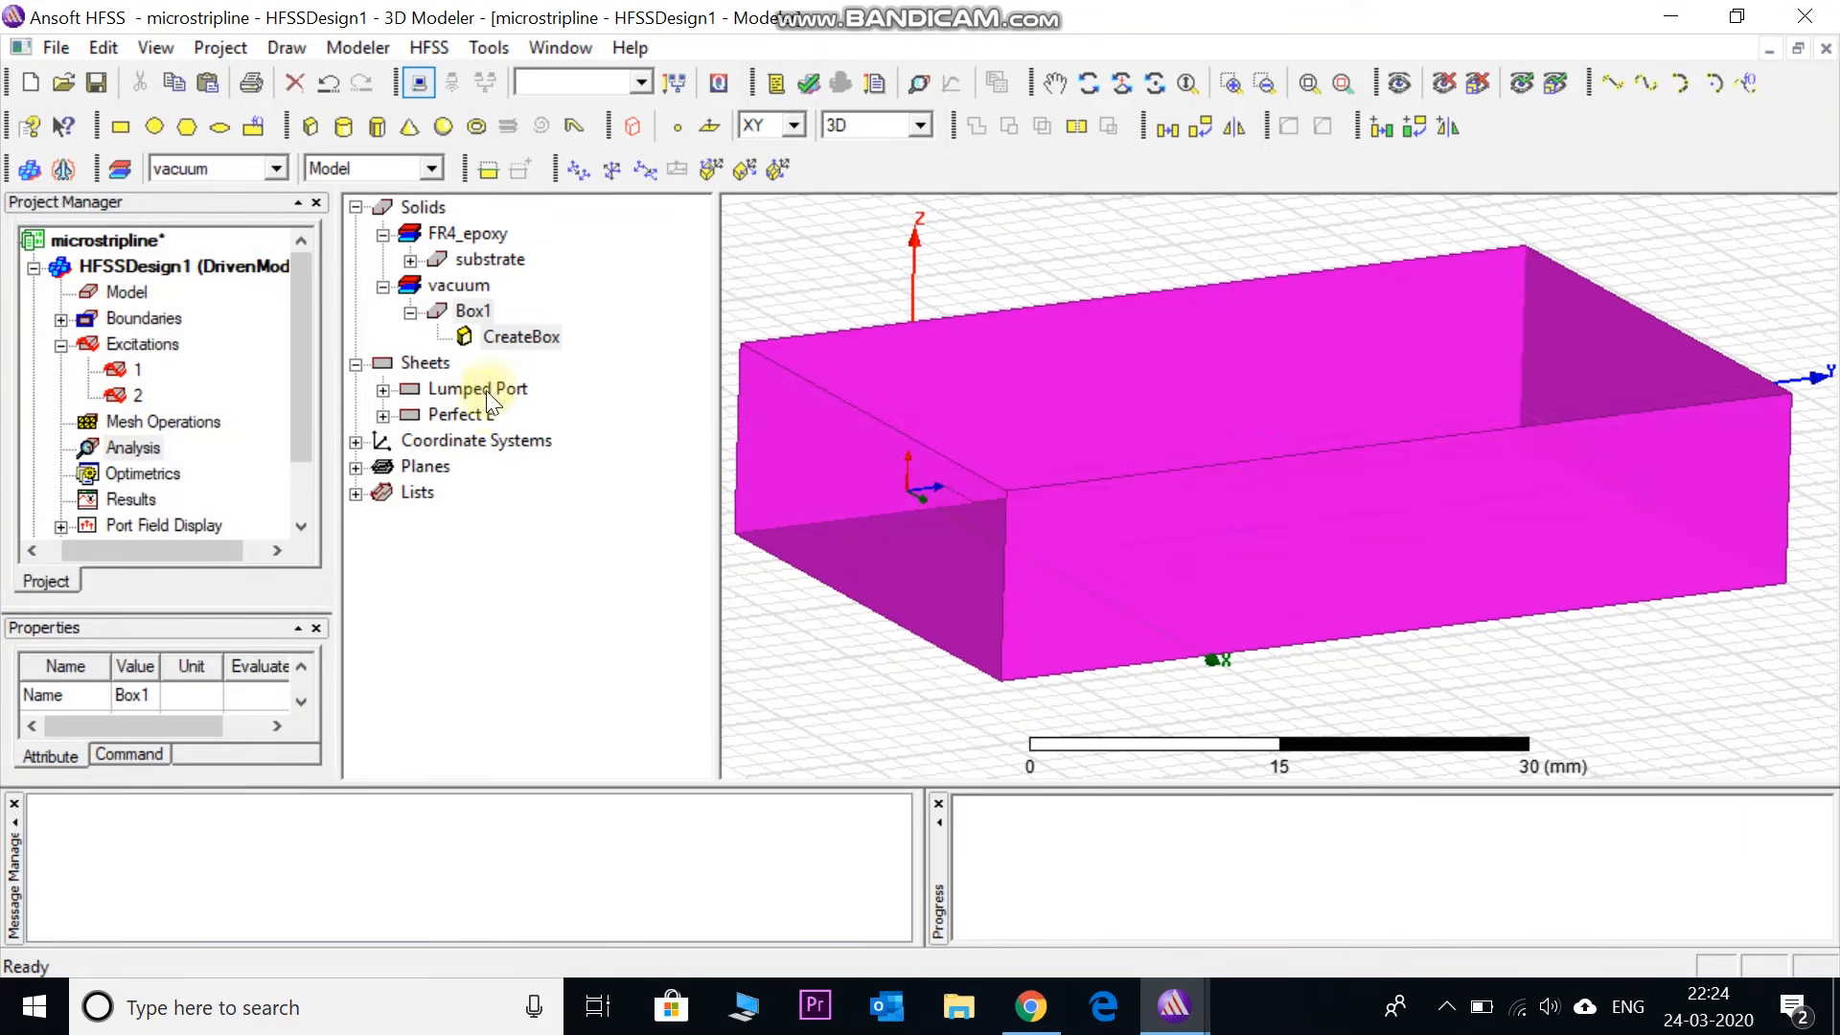
- Rename Box1 to 'radbox' and set its material to air from the material library
double_click(472, 312)
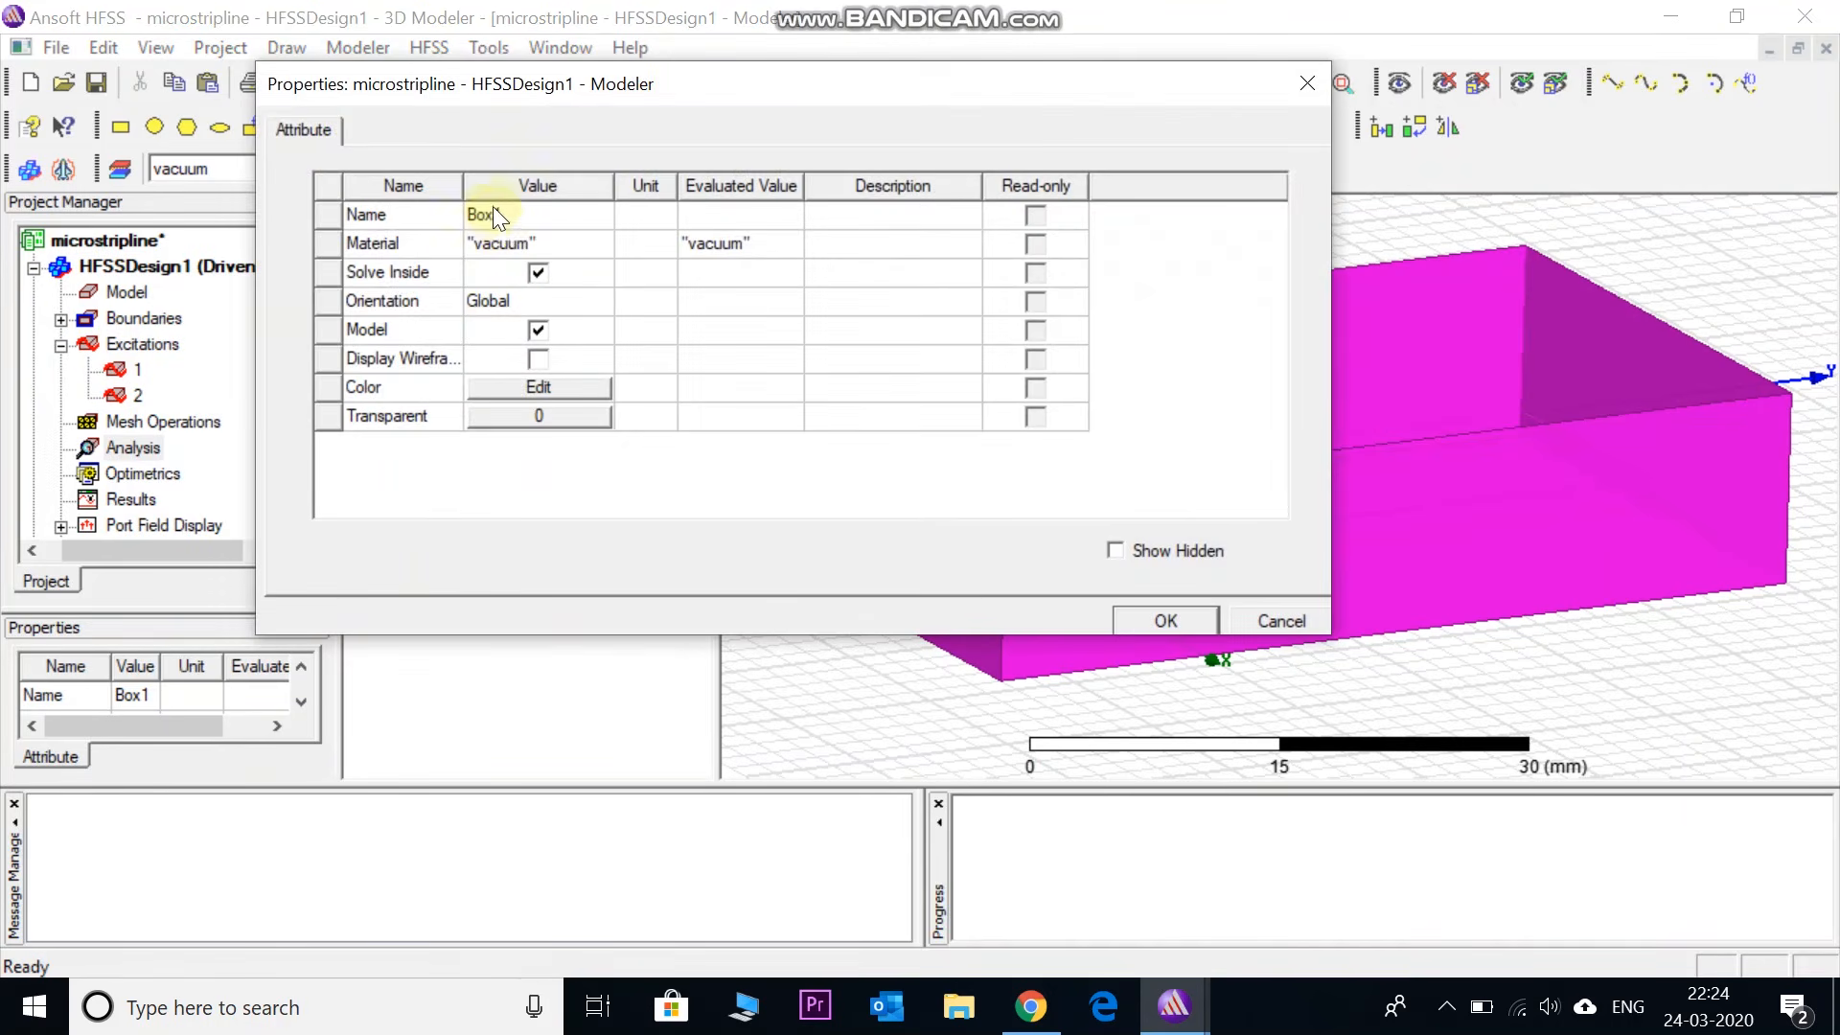
left_click(493, 214)
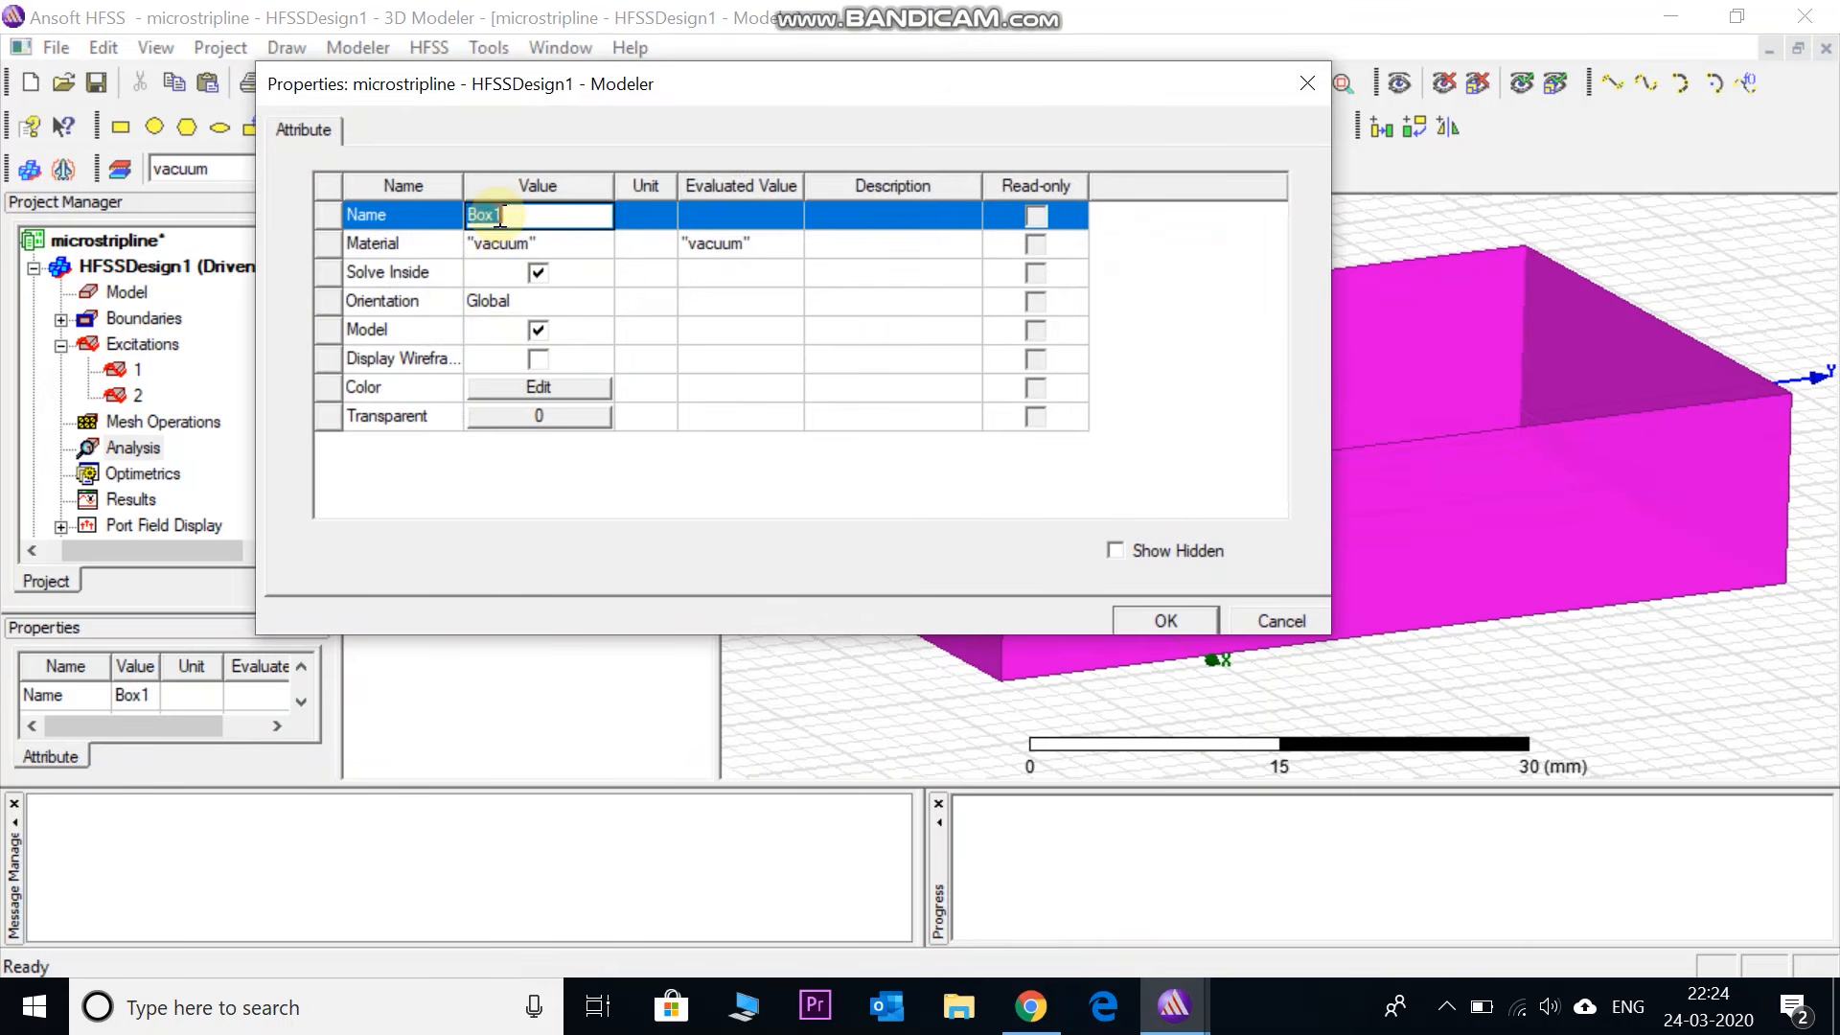
type("radbox")
left_click(525, 243)
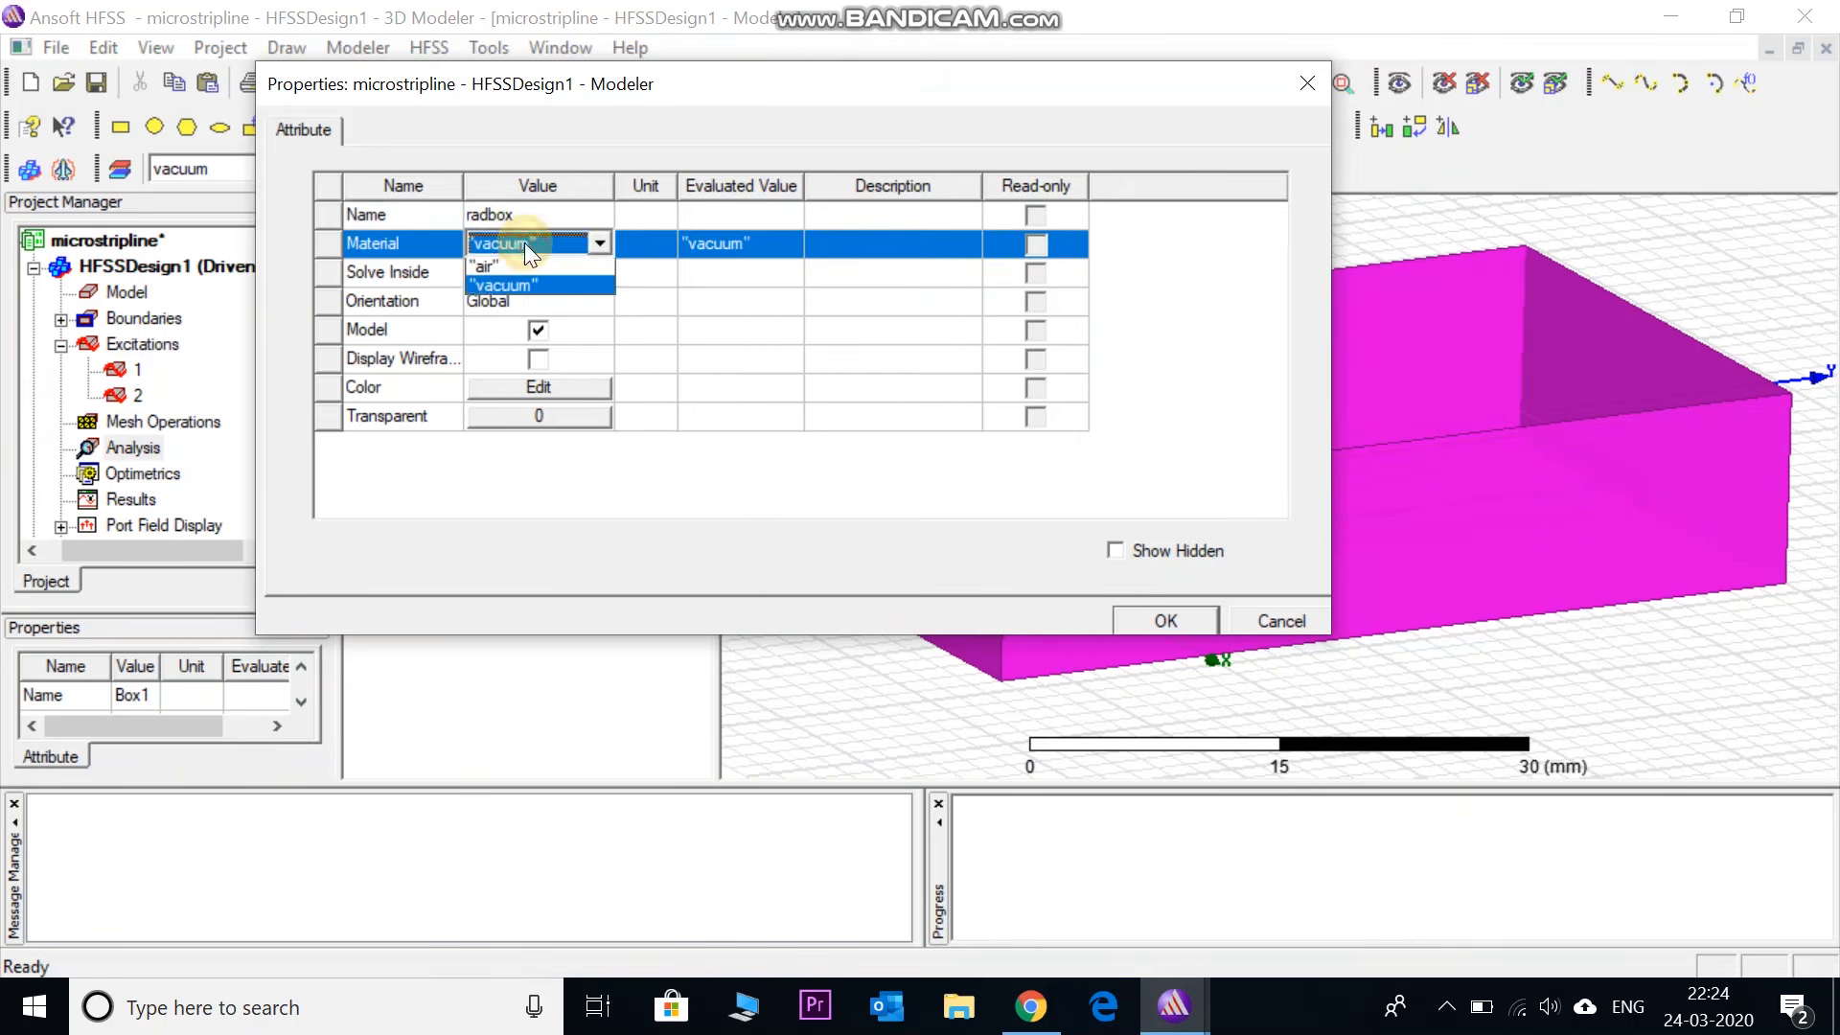
left_click(521, 267)
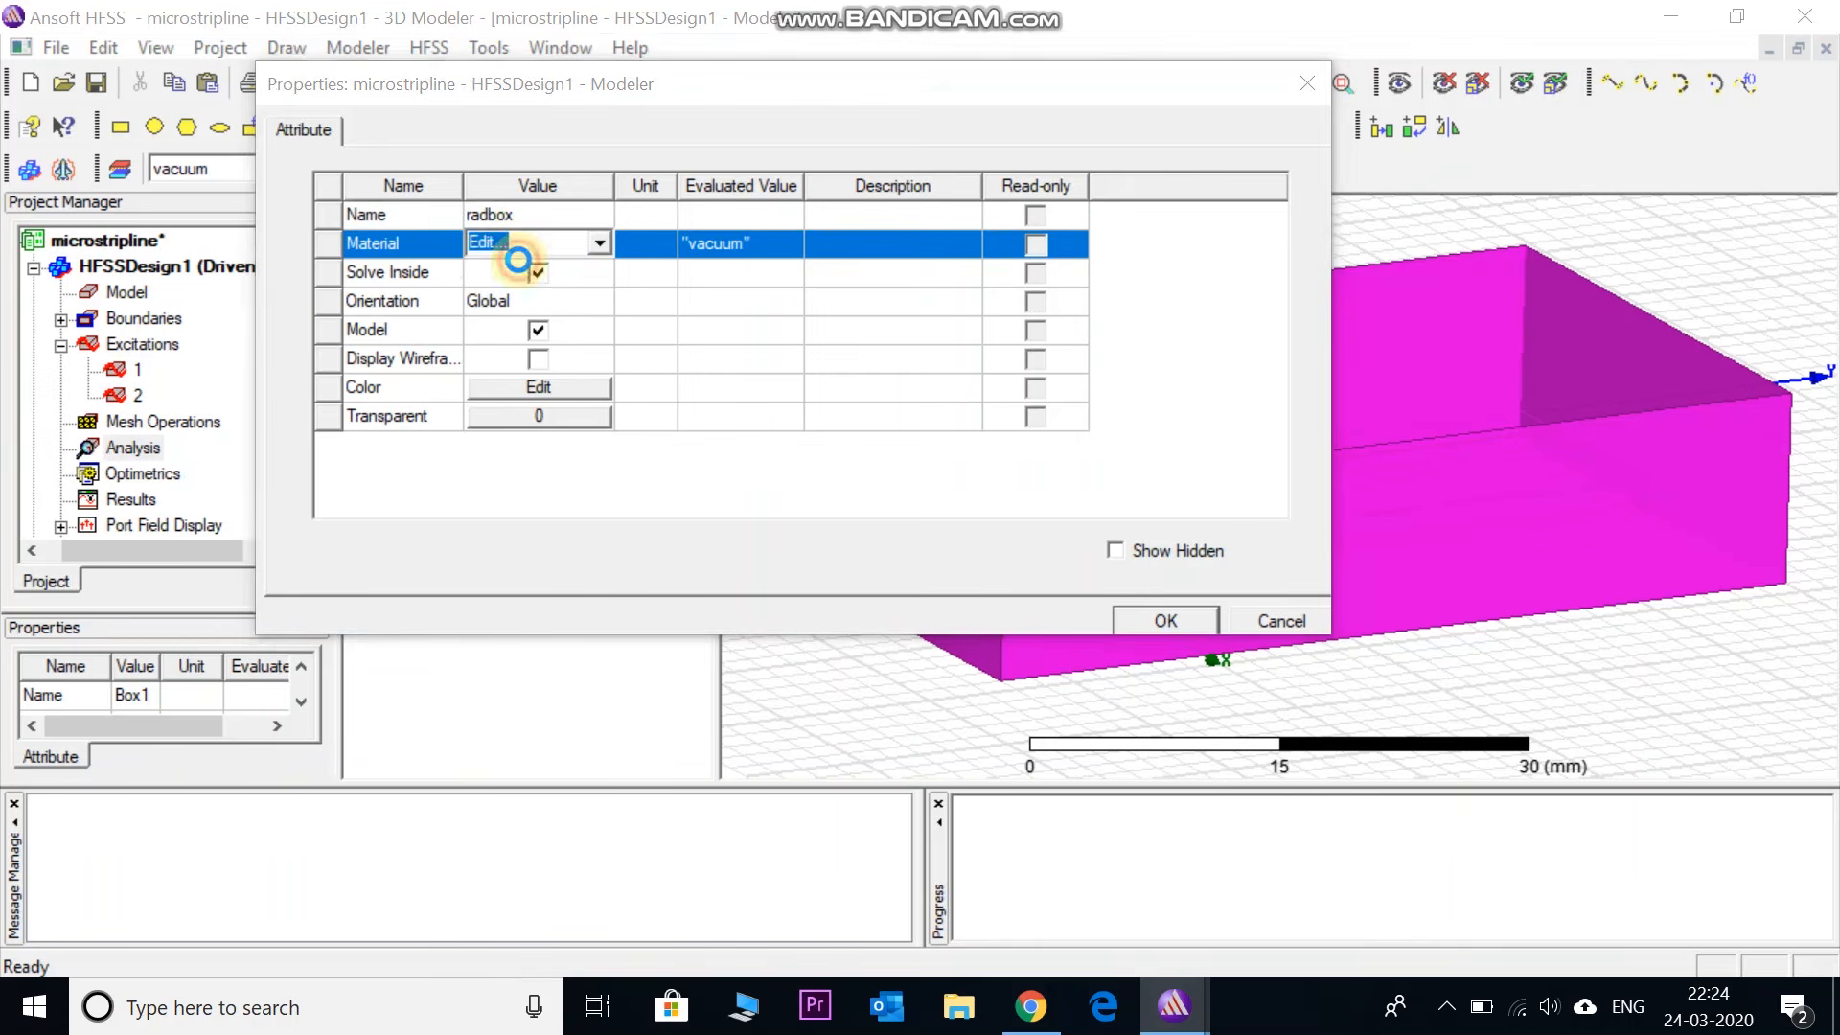
left_click(367, 162)
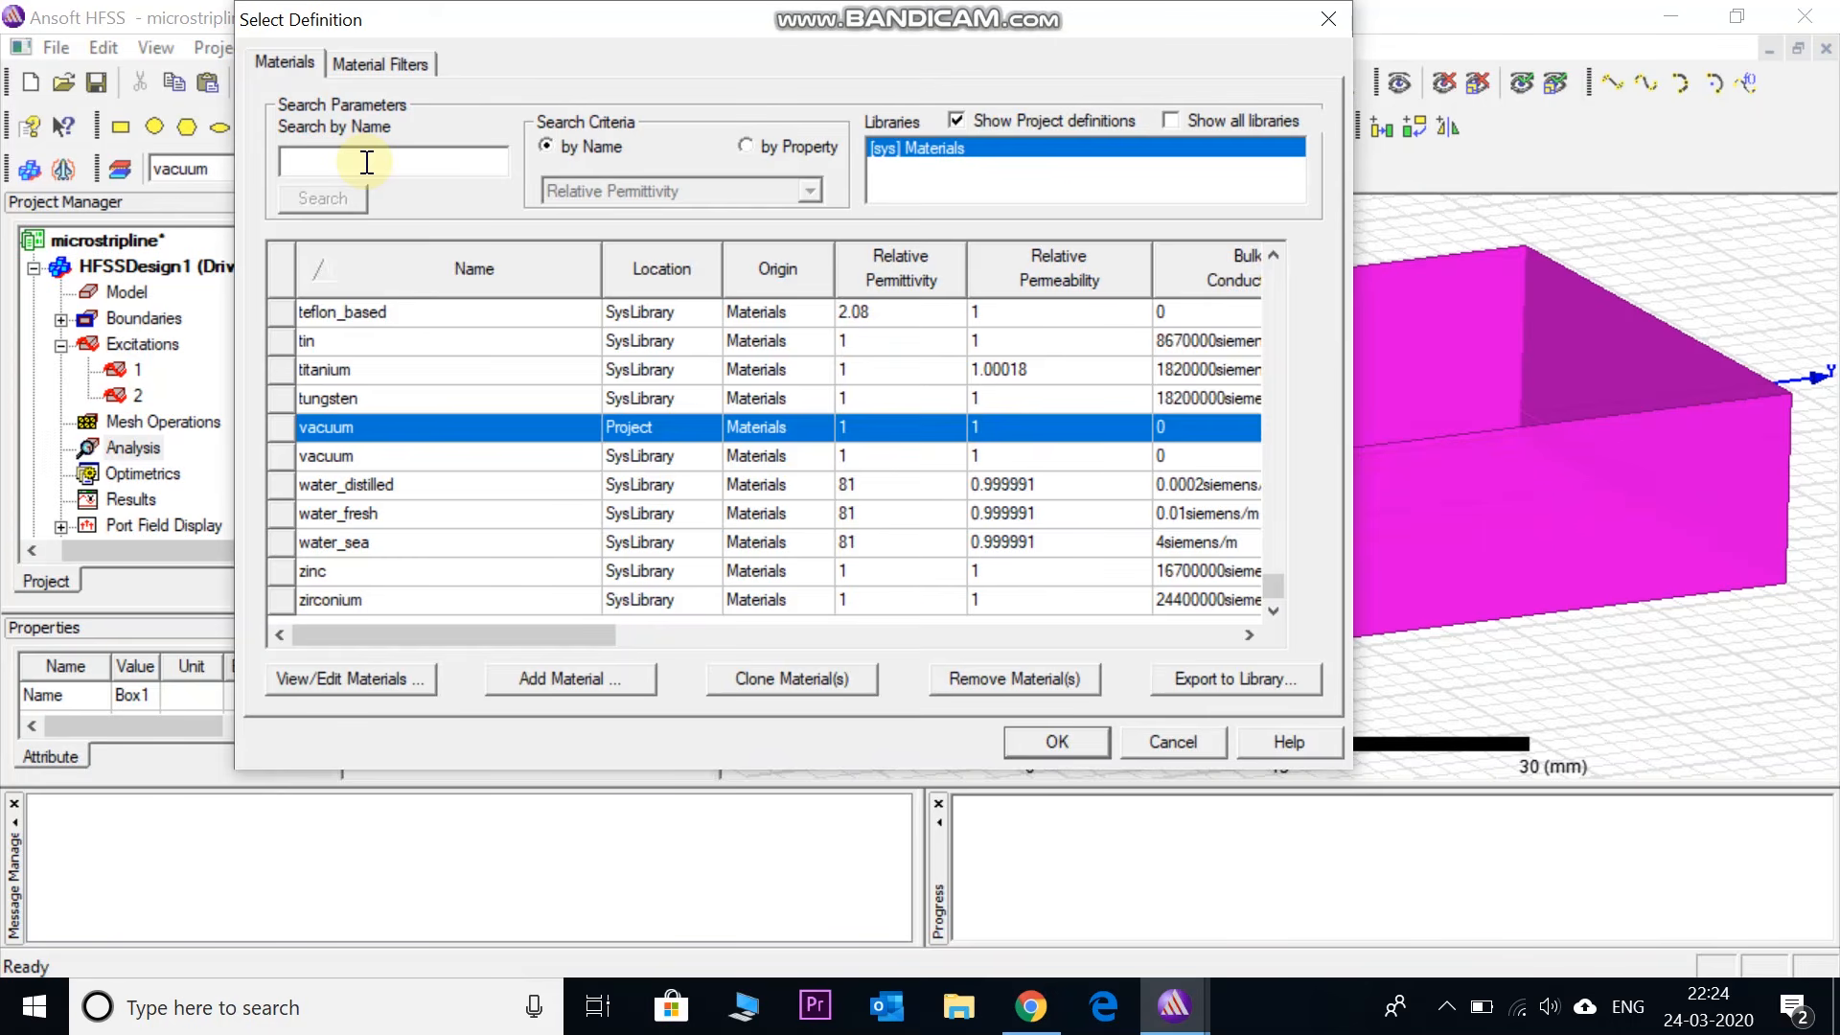
type("air")
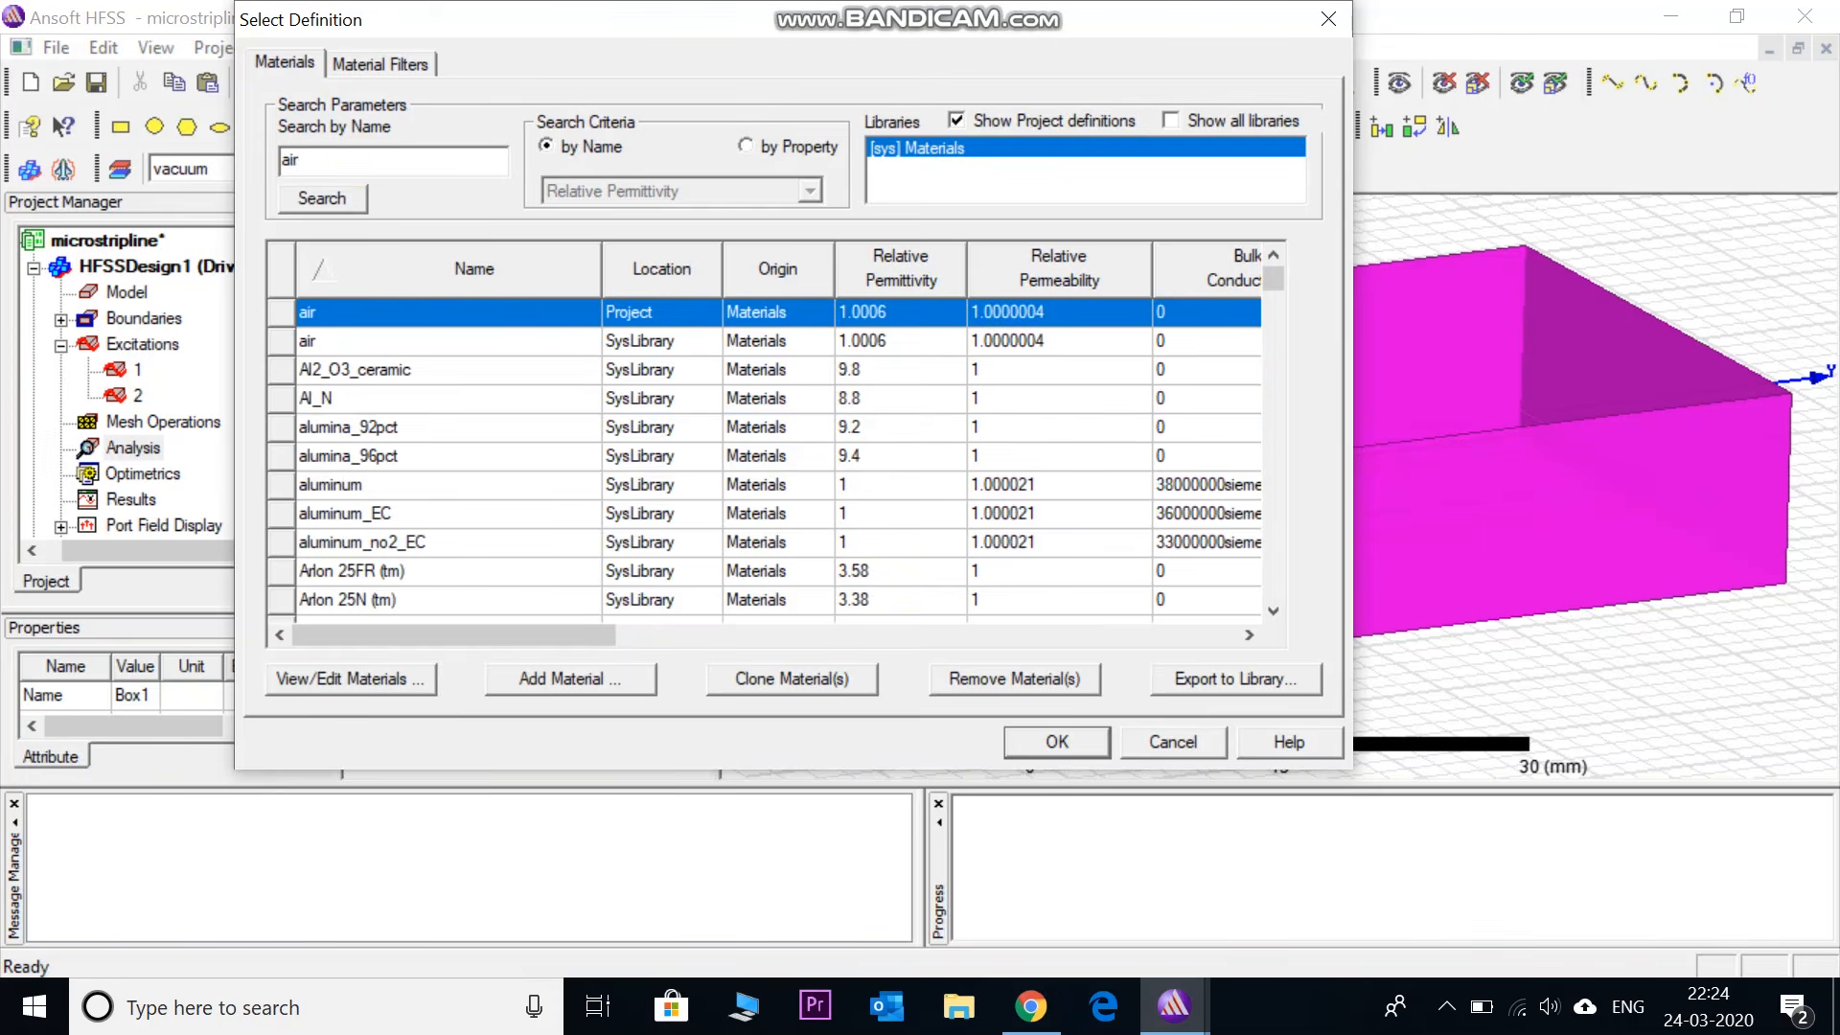
left_click(1055, 736)
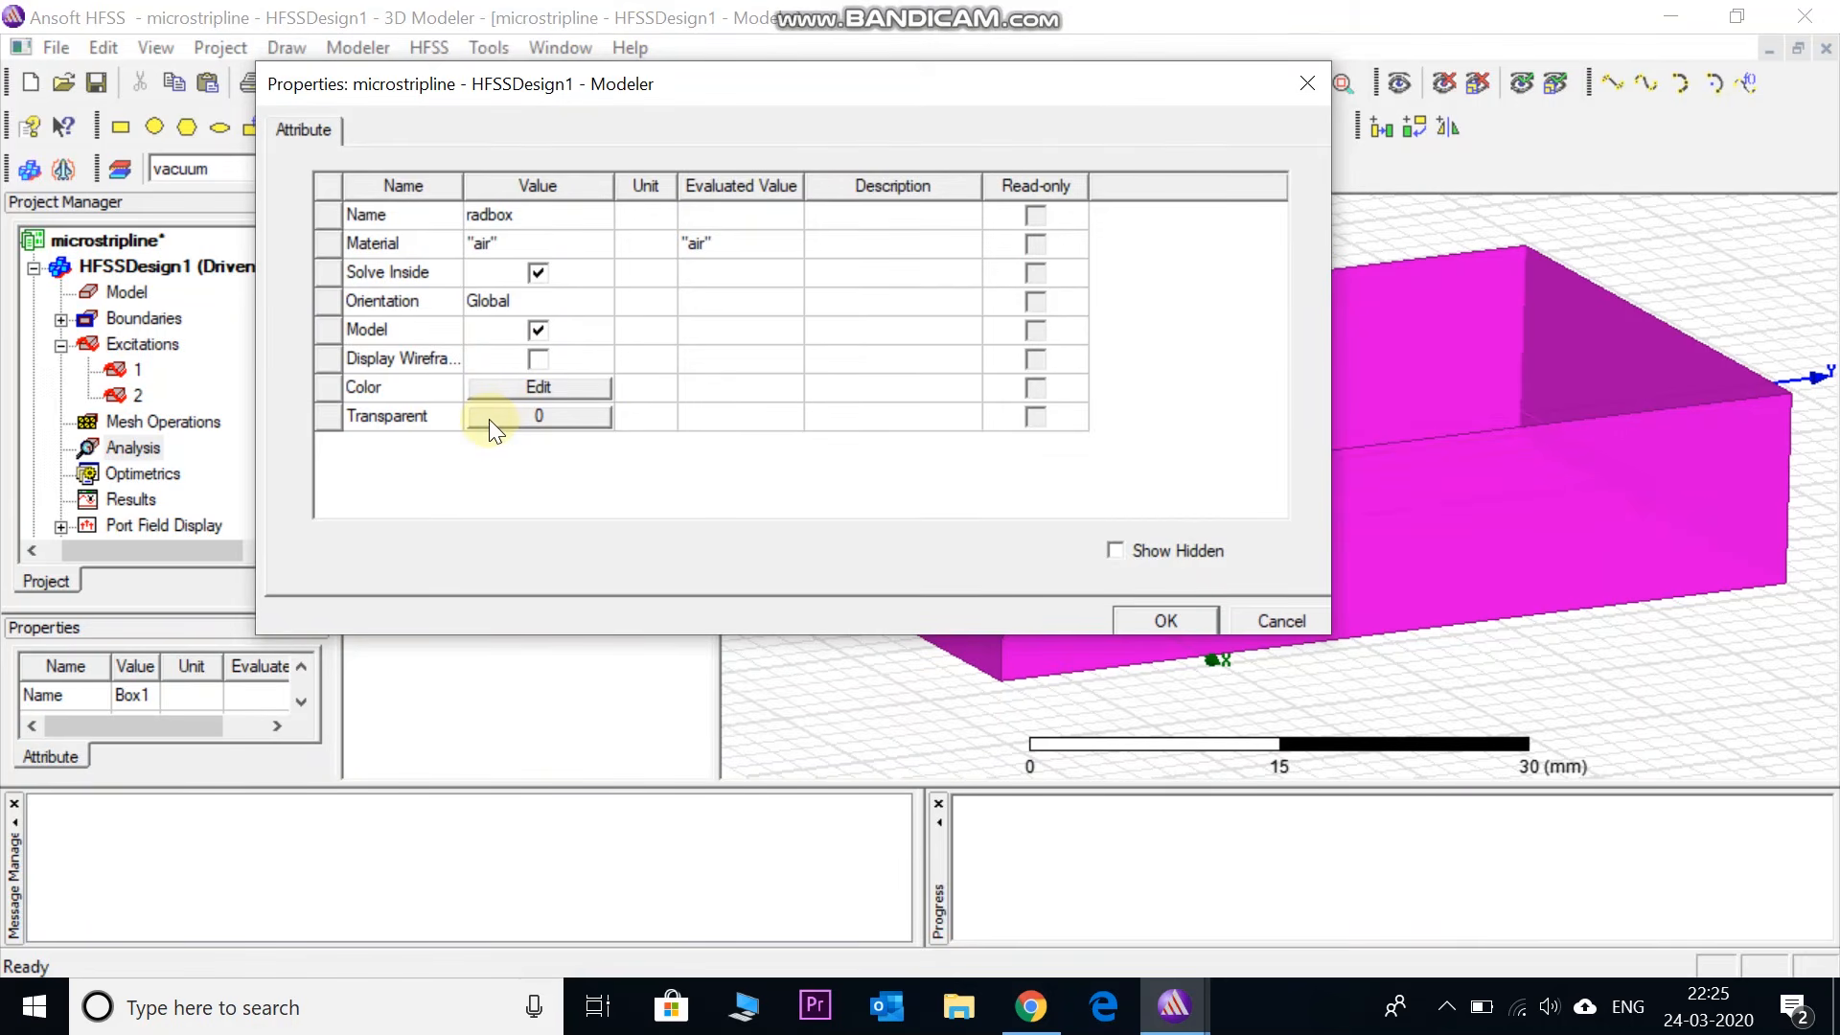
- Set radbox transparency to 1 and apply the property changes
left_click(489, 422)
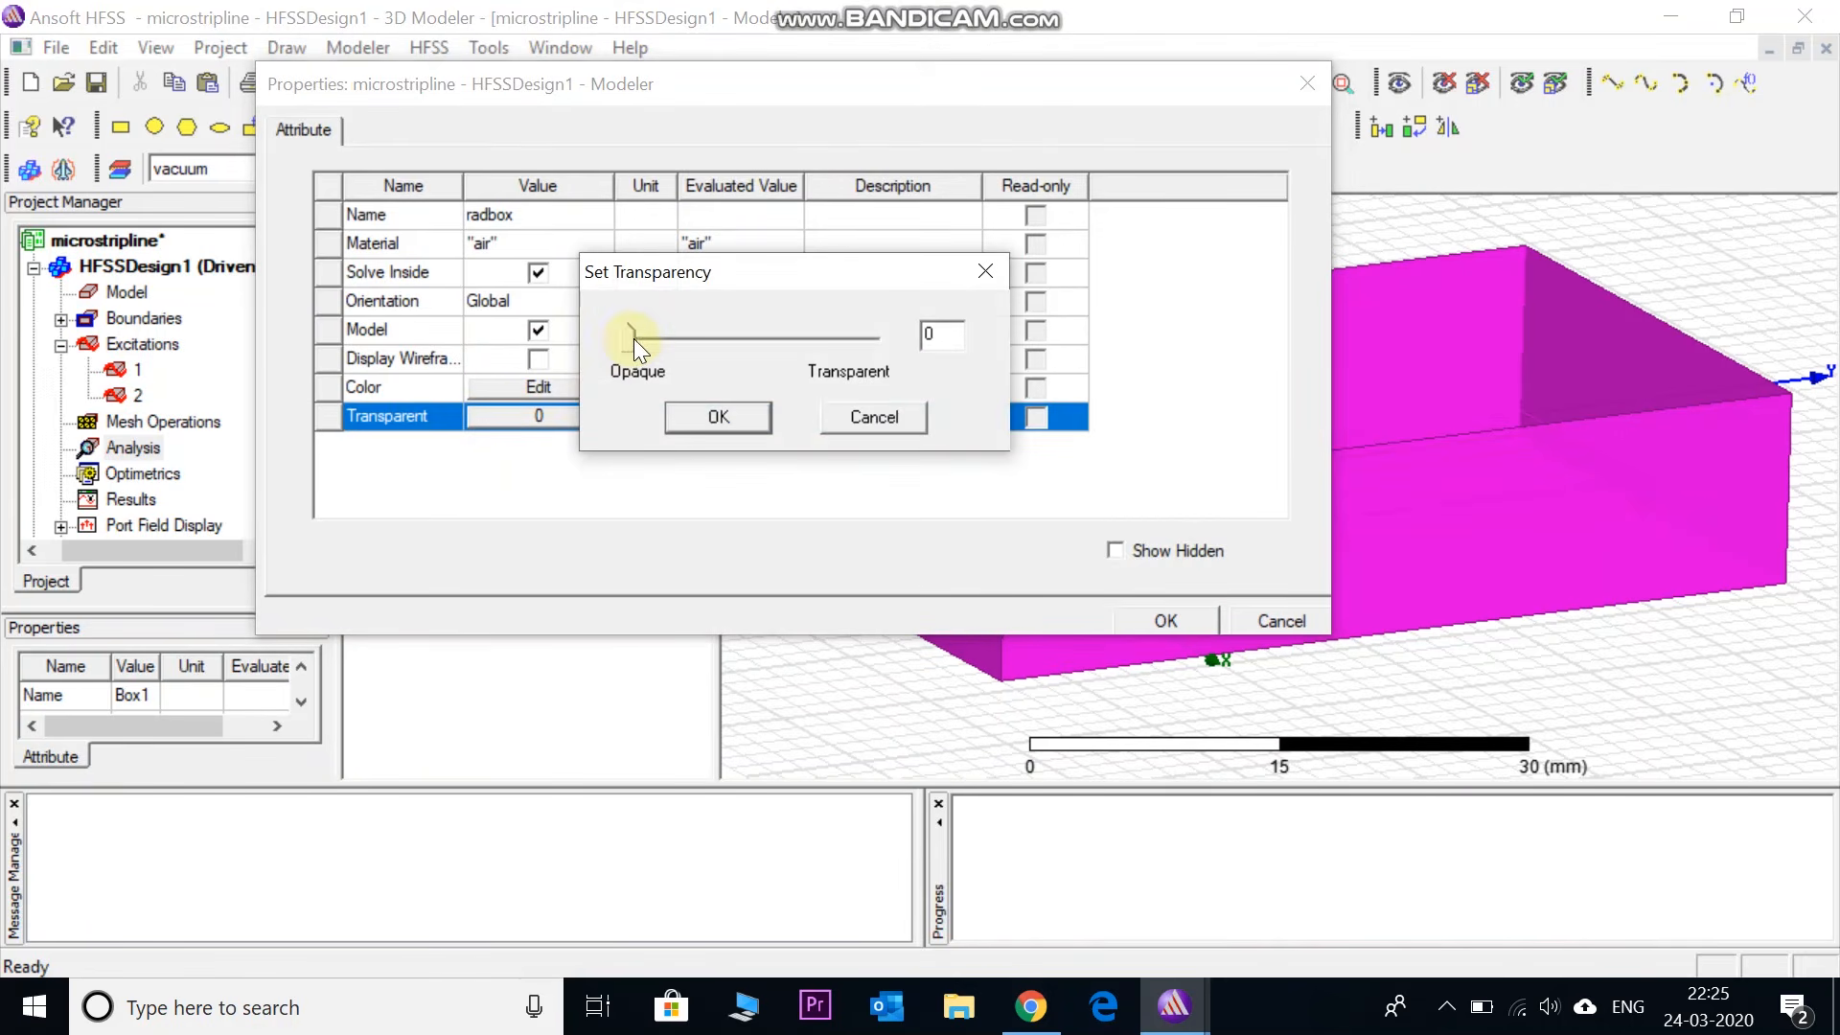
left_click_drag(629, 337, 887, 370)
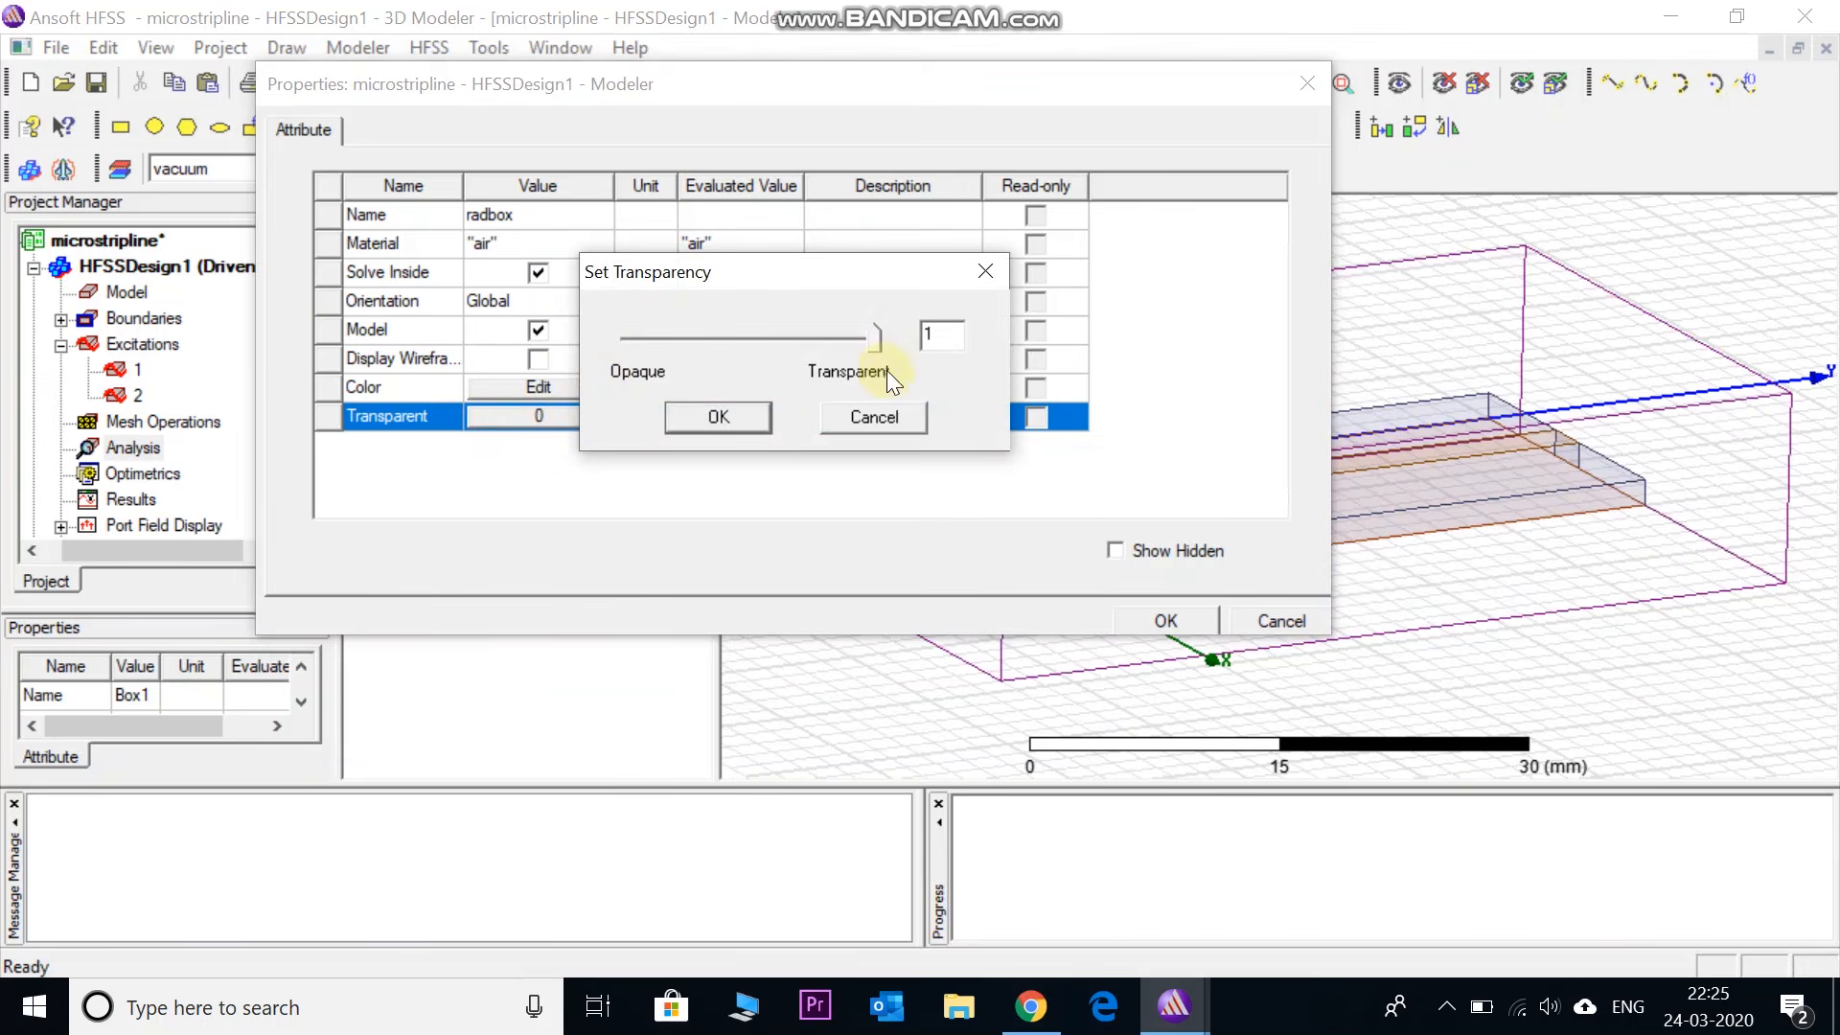
left_click(706, 422)
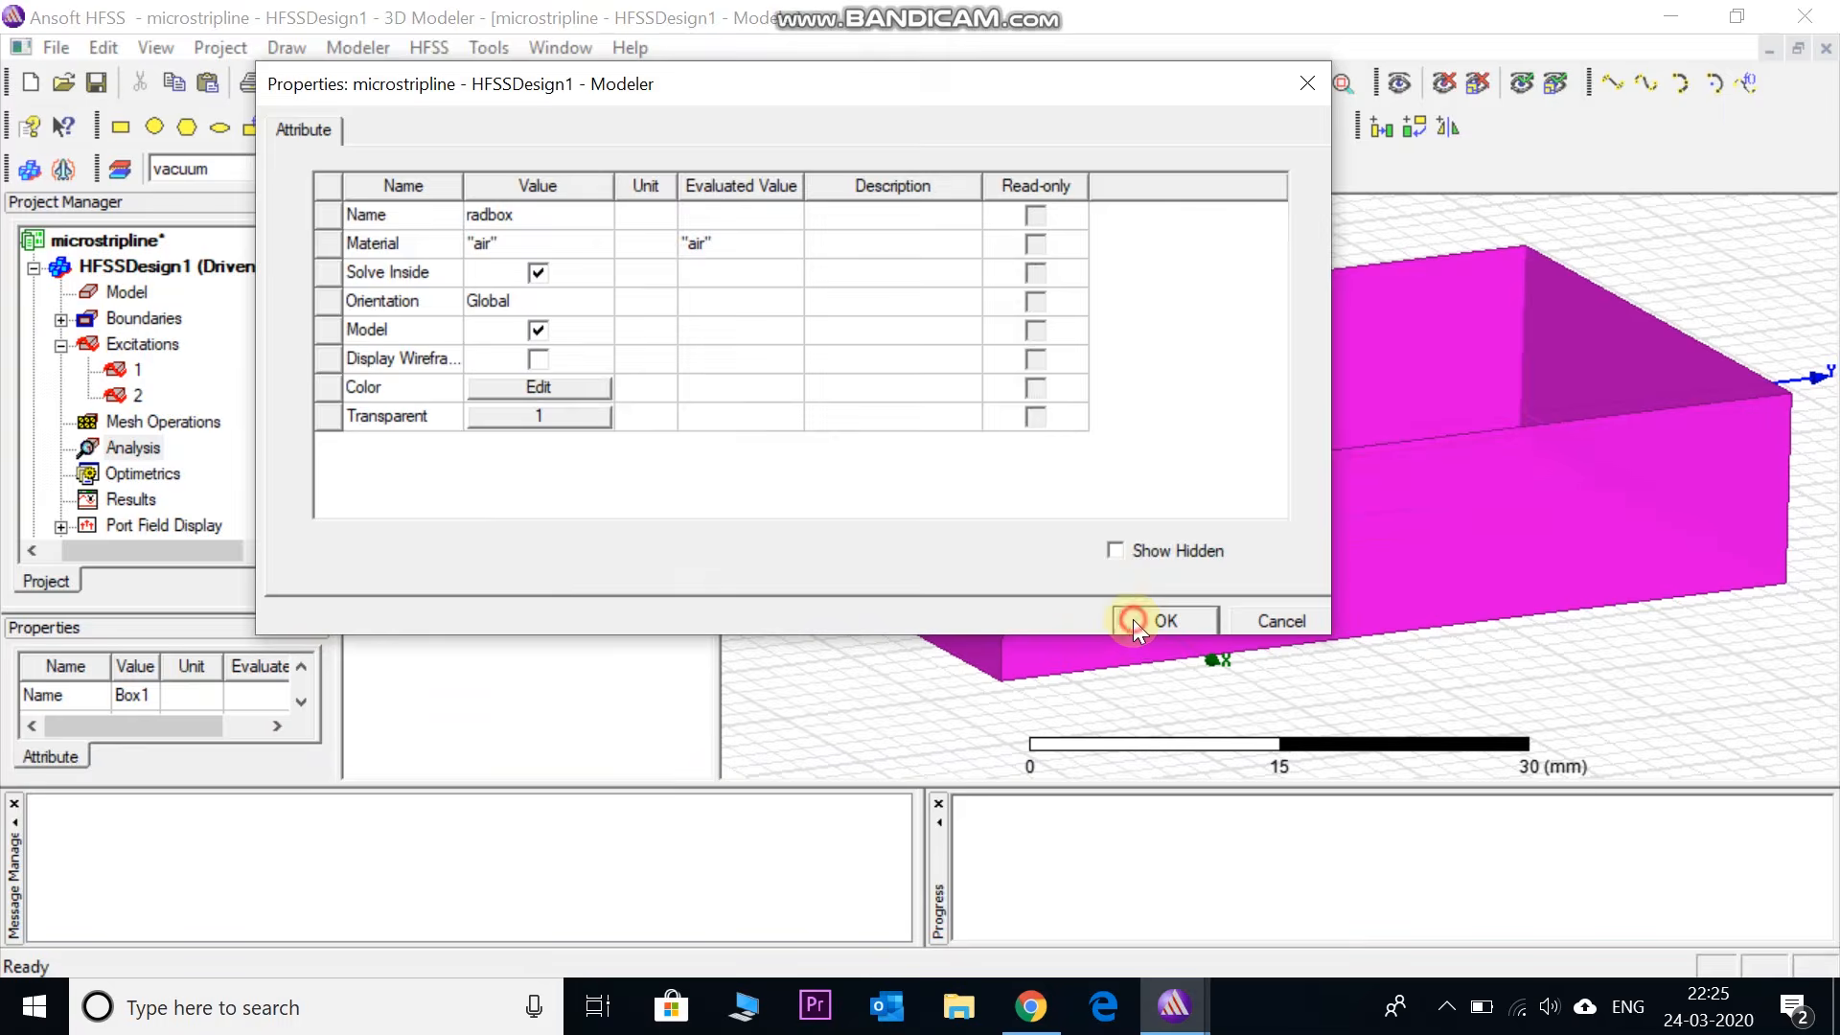
left_click(1162, 621)
left_click(576, 513)
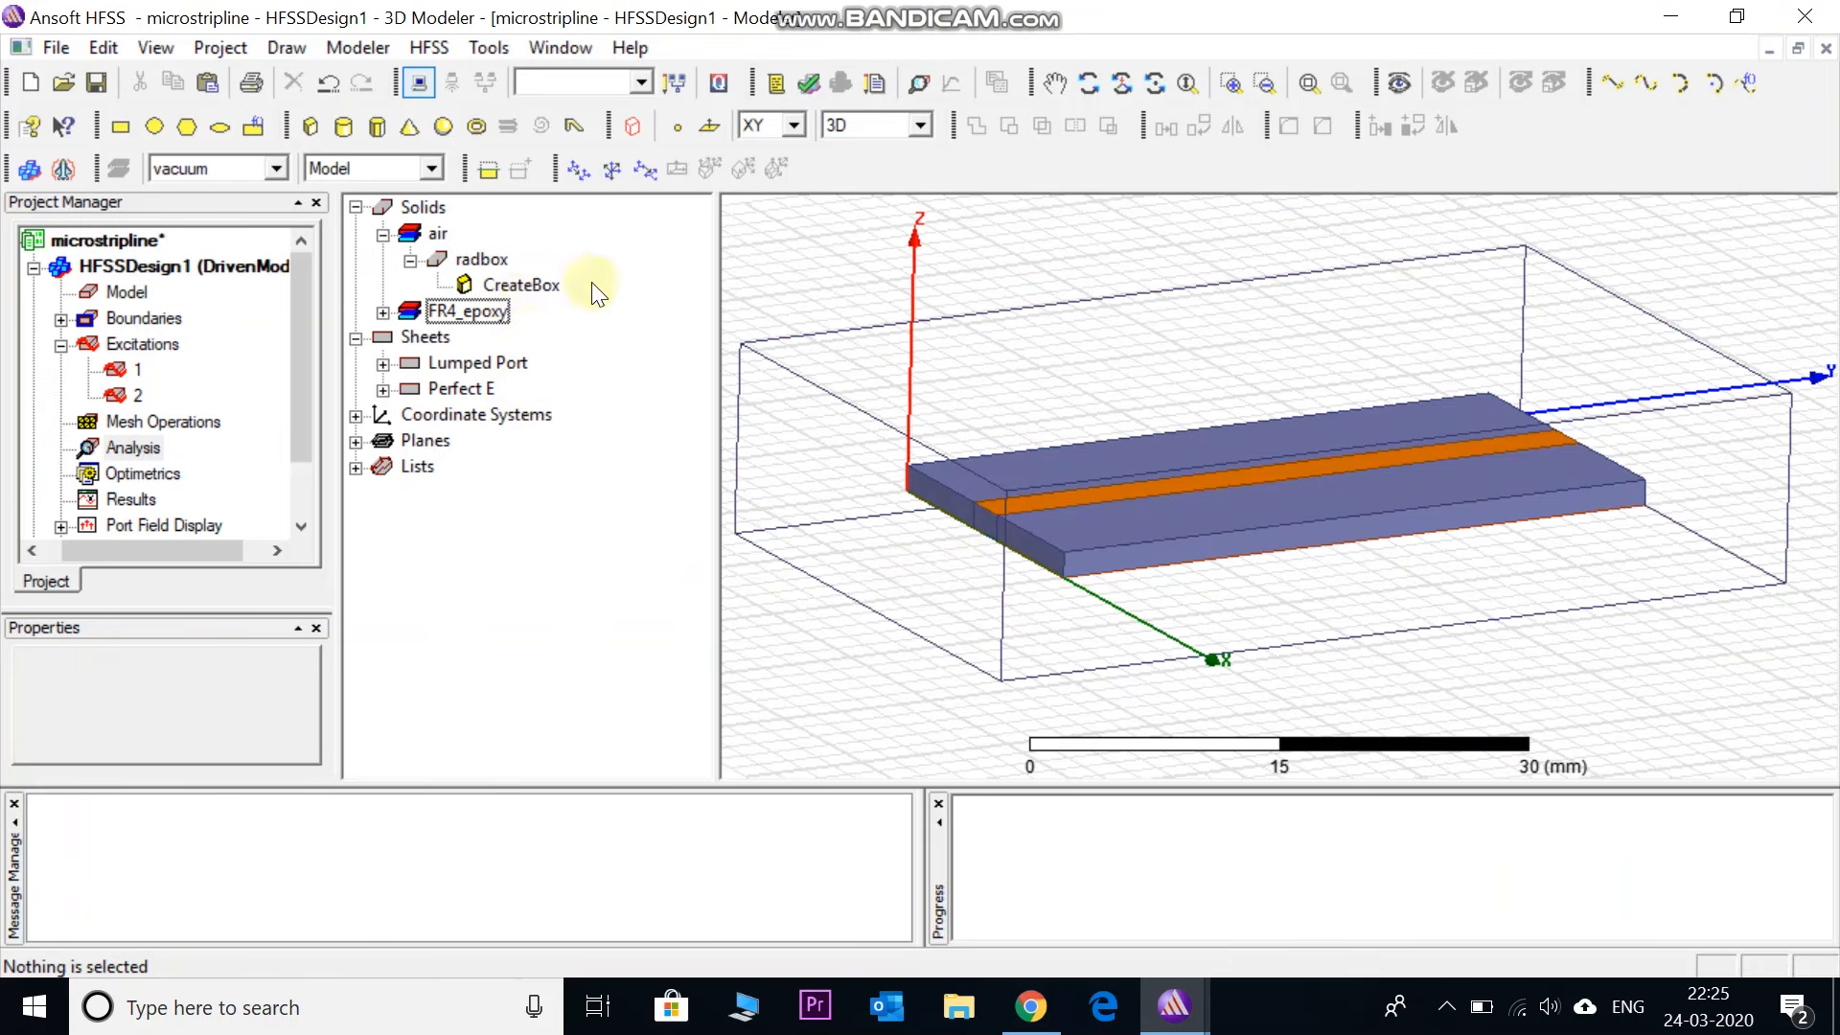
- Set the radbox CreateBox position to -10, -10, -20 mm
double_click(521, 285)
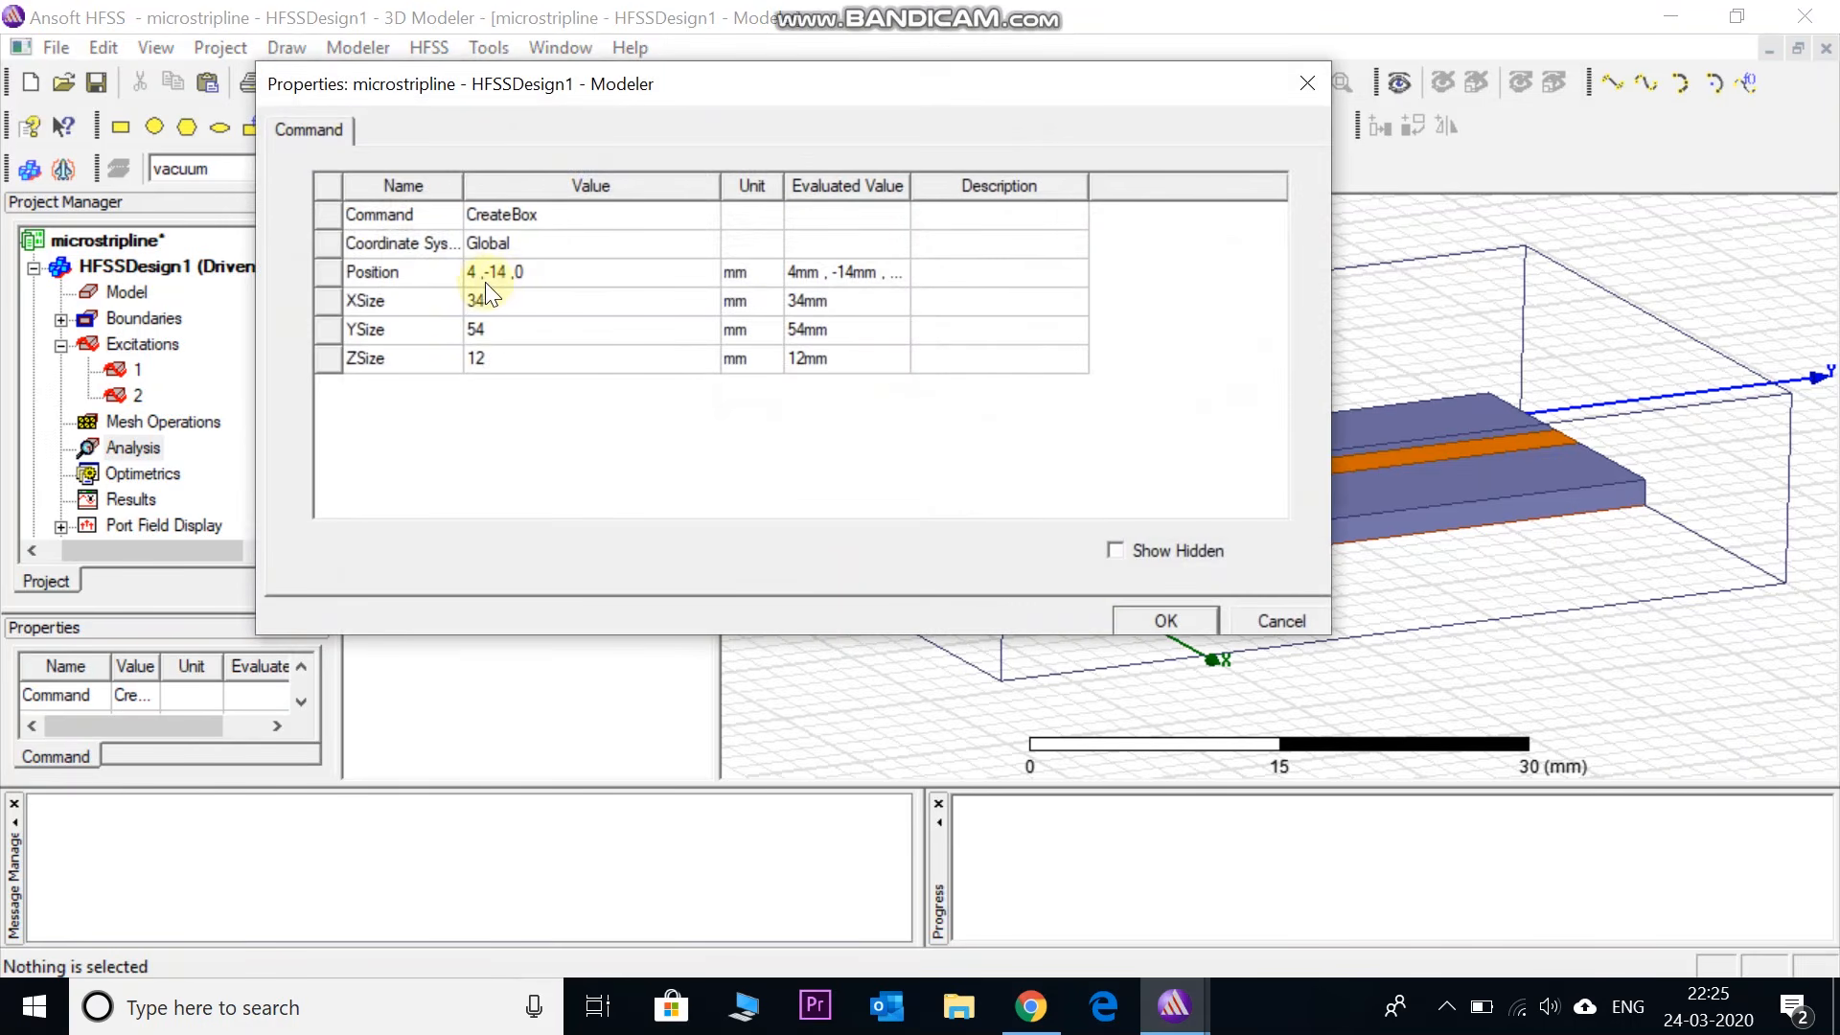
left_click(475, 275)
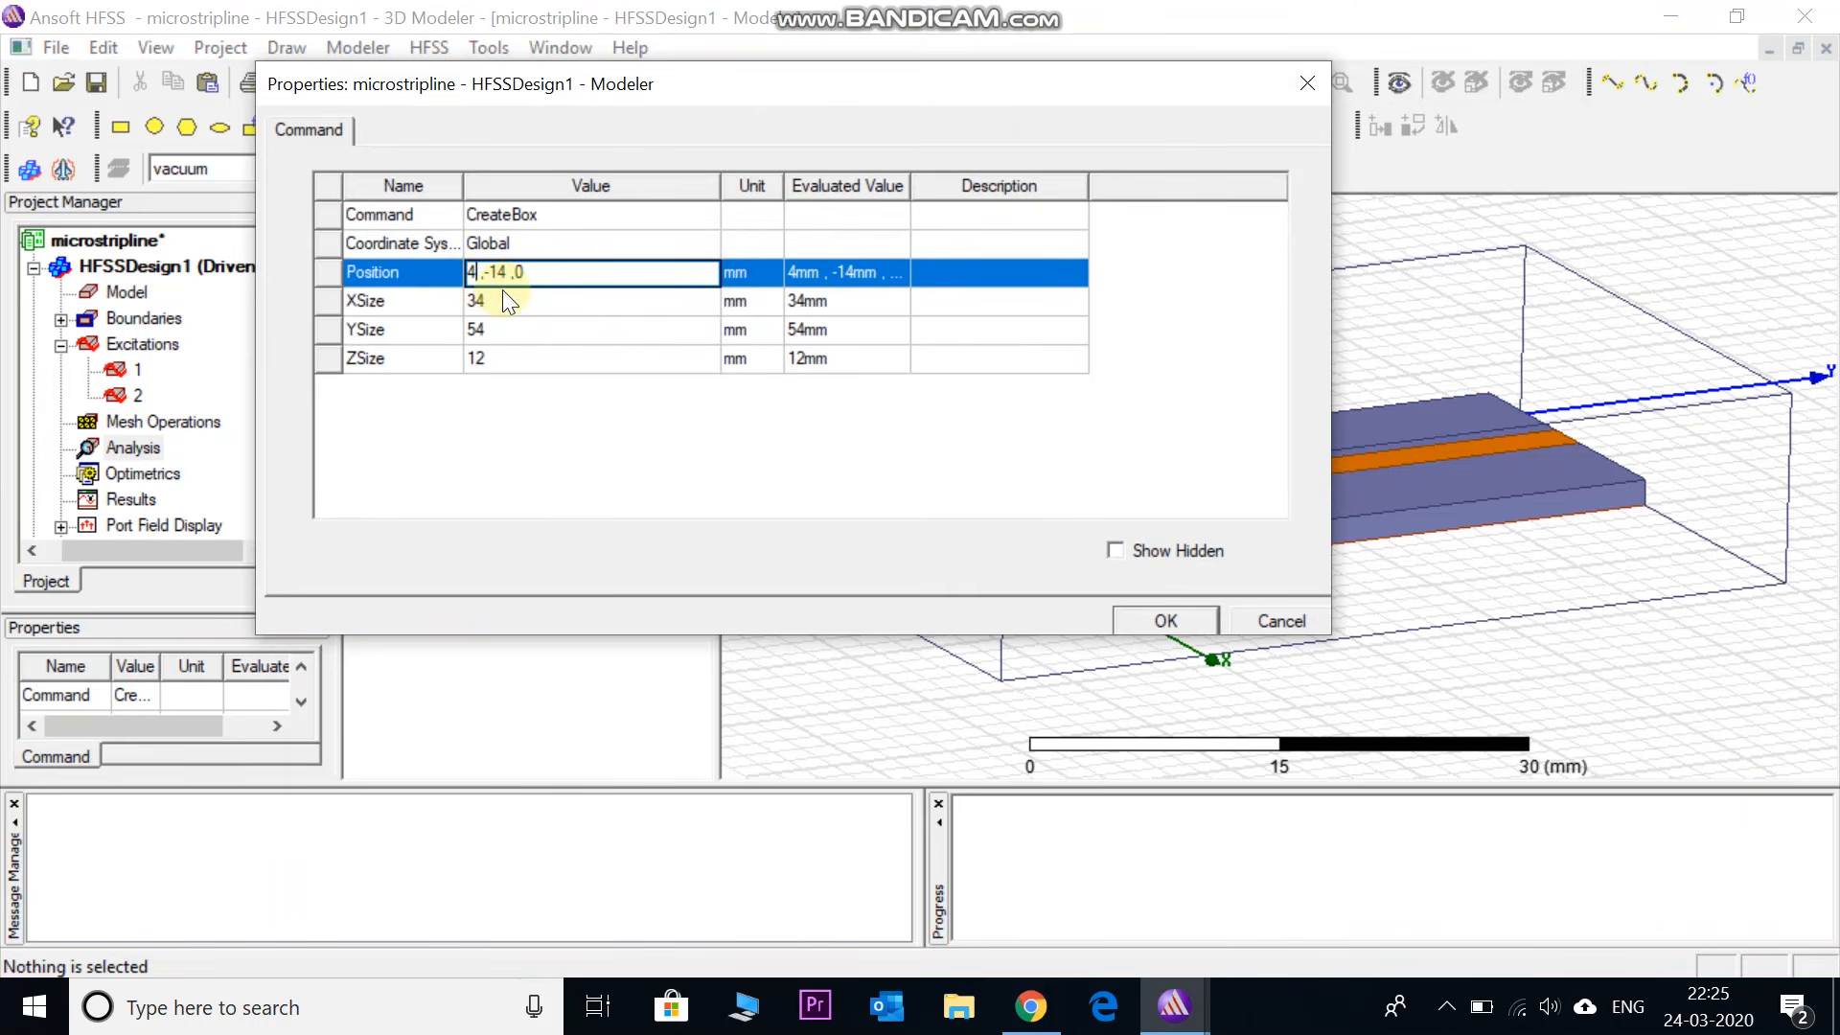
type("-10")
key("Right")
key("Right")
key("Right")
key("Right")
key("Right")
key("BackSpace")
type("0")
key("Right")
key("Right")
key("Right")
key("BackSpace")
type("-20")
- Give radbox sizes X 40, Y 60 and Z 40 mm and apply them
left_click(486, 304)
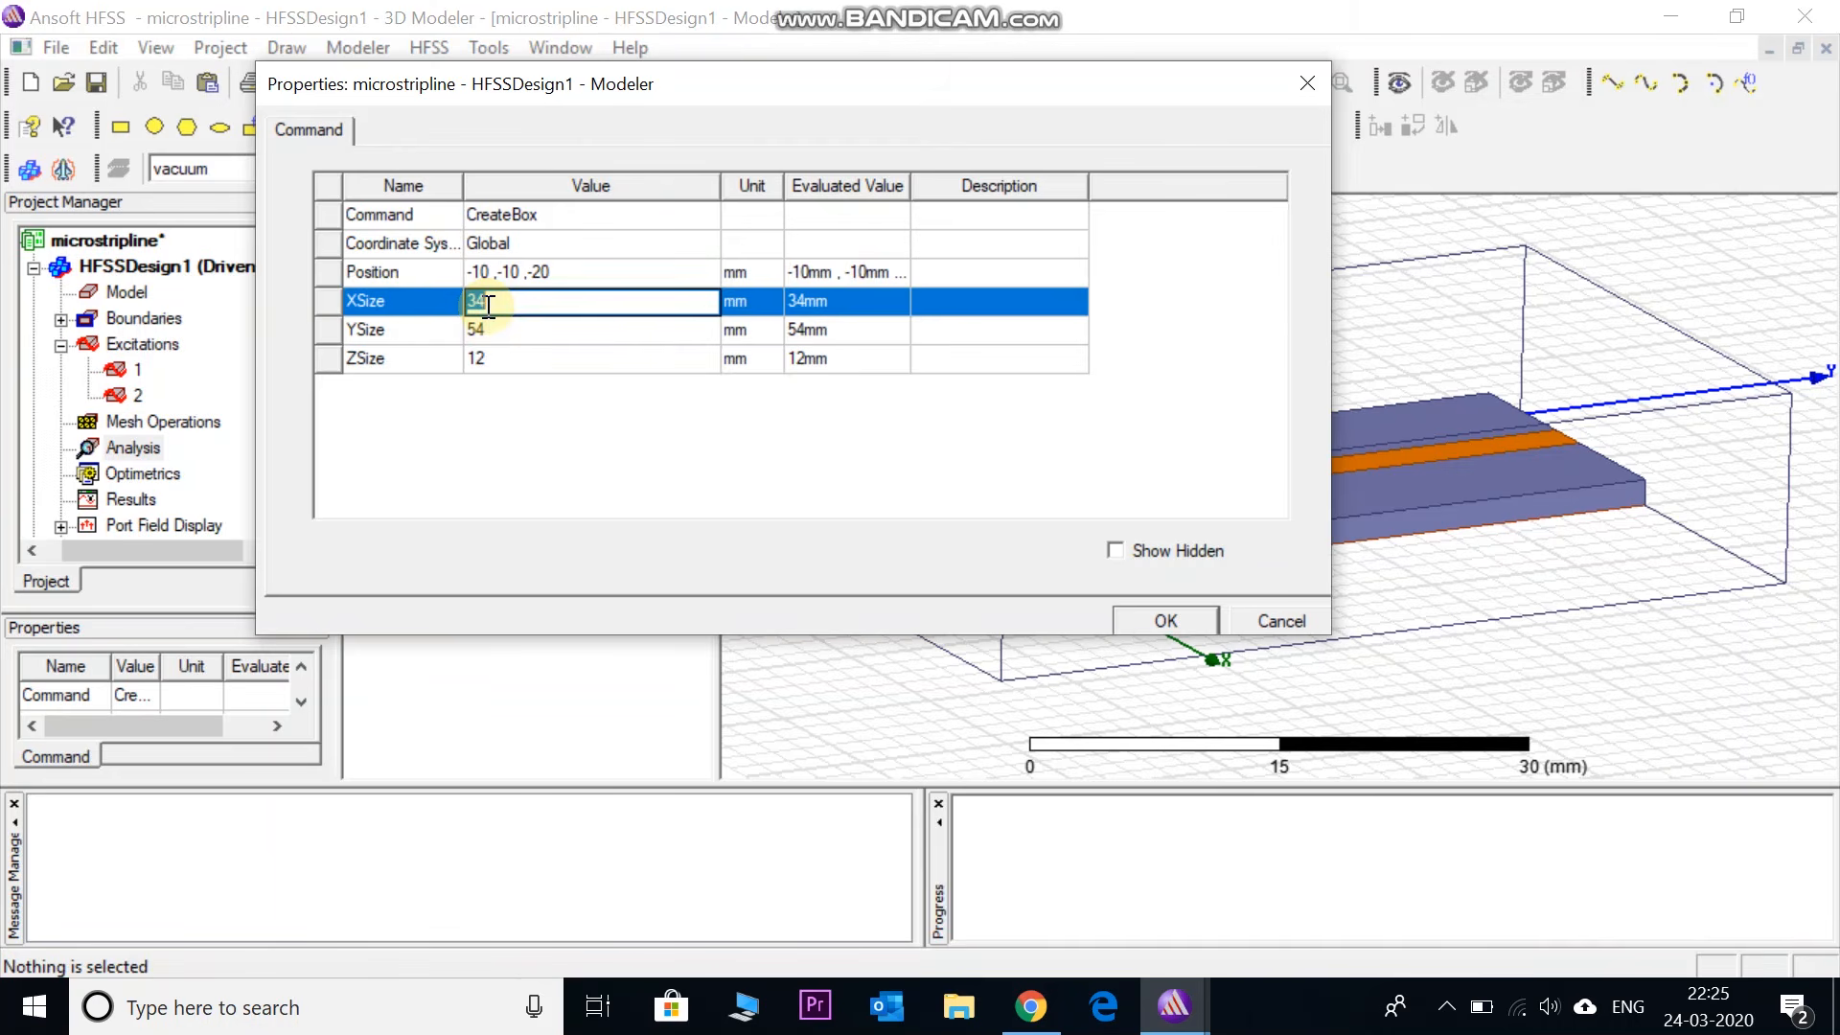
type("40")
left_click(481, 330)
type("60")
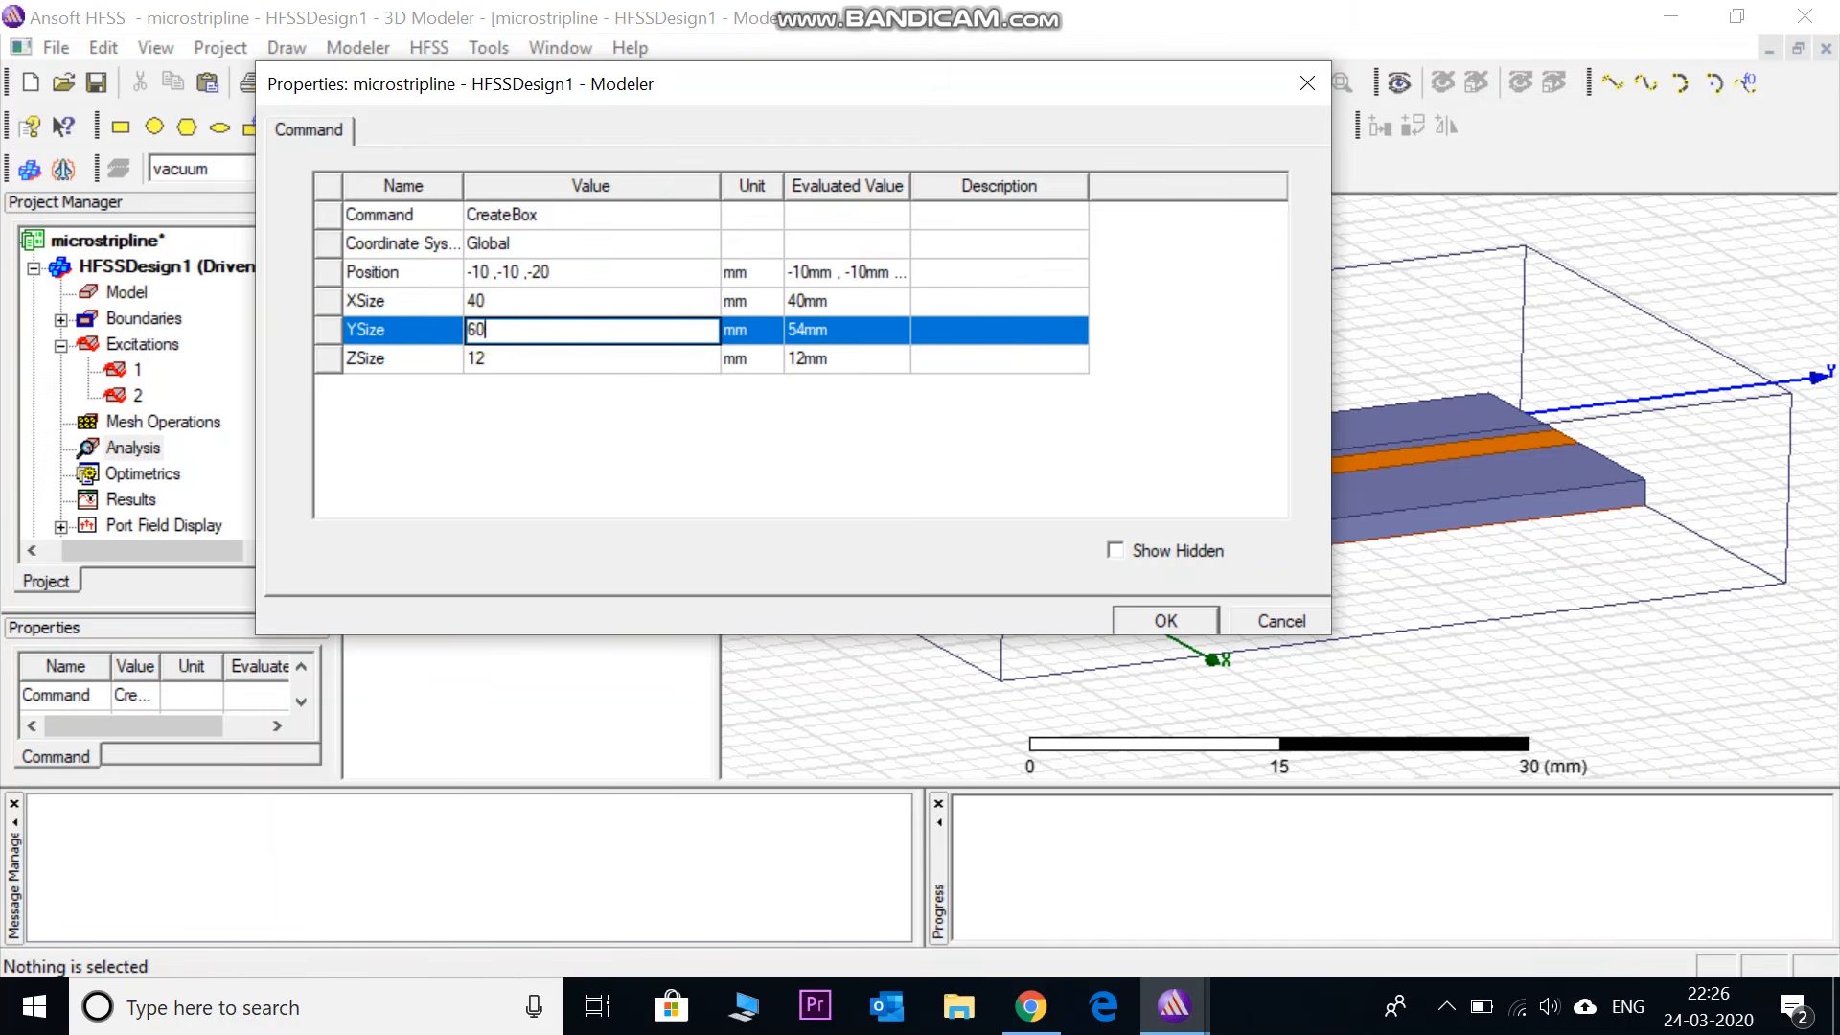
left_click(495, 361)
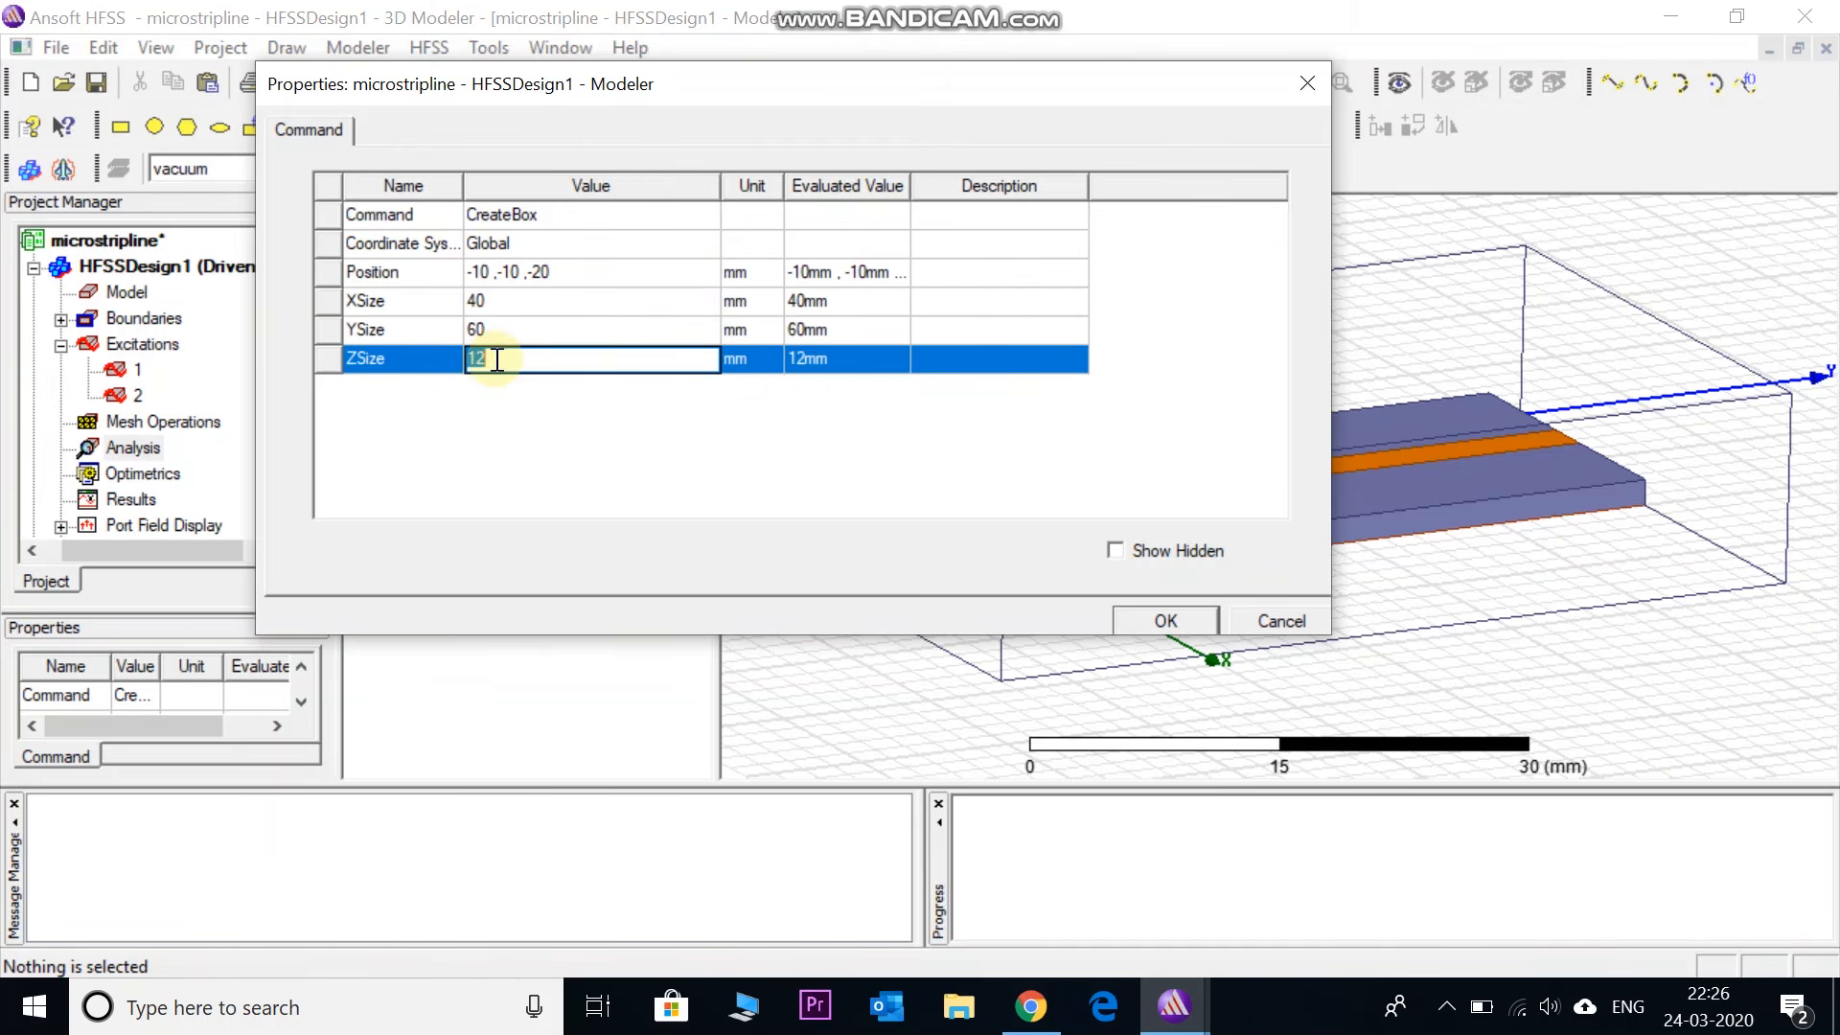
type("40")
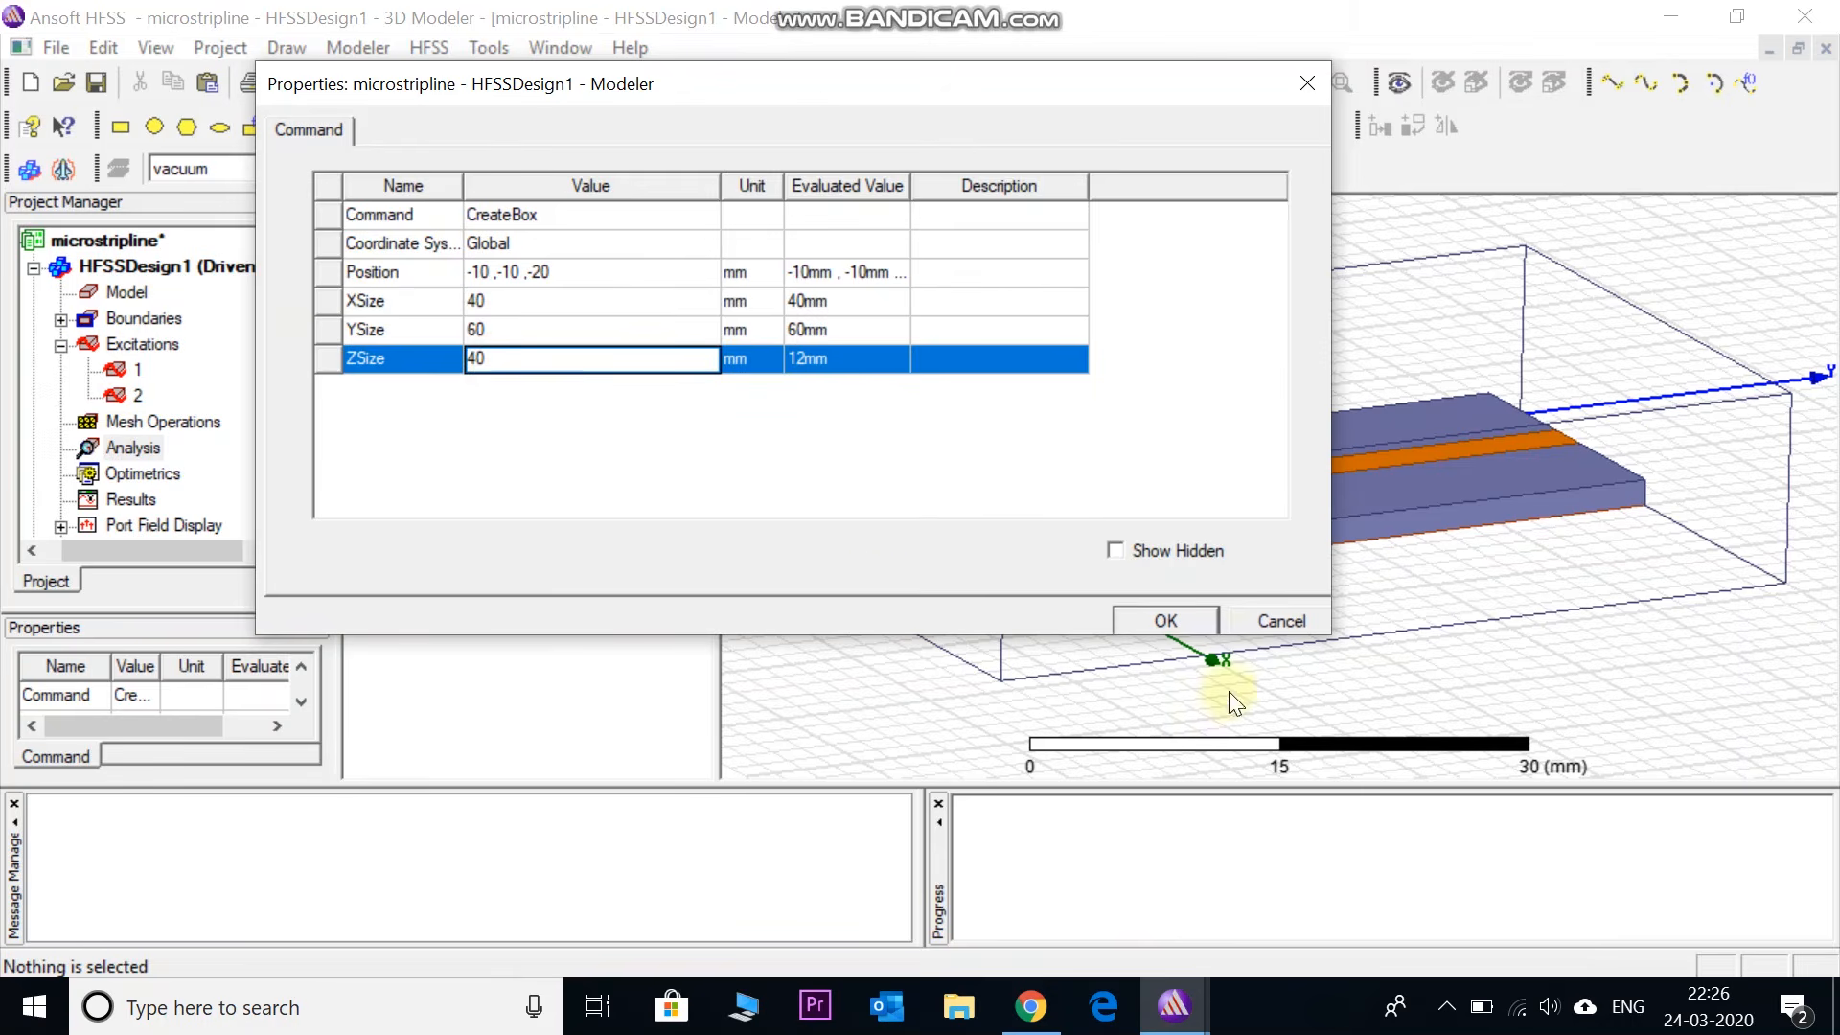
left_click(1164, 622)
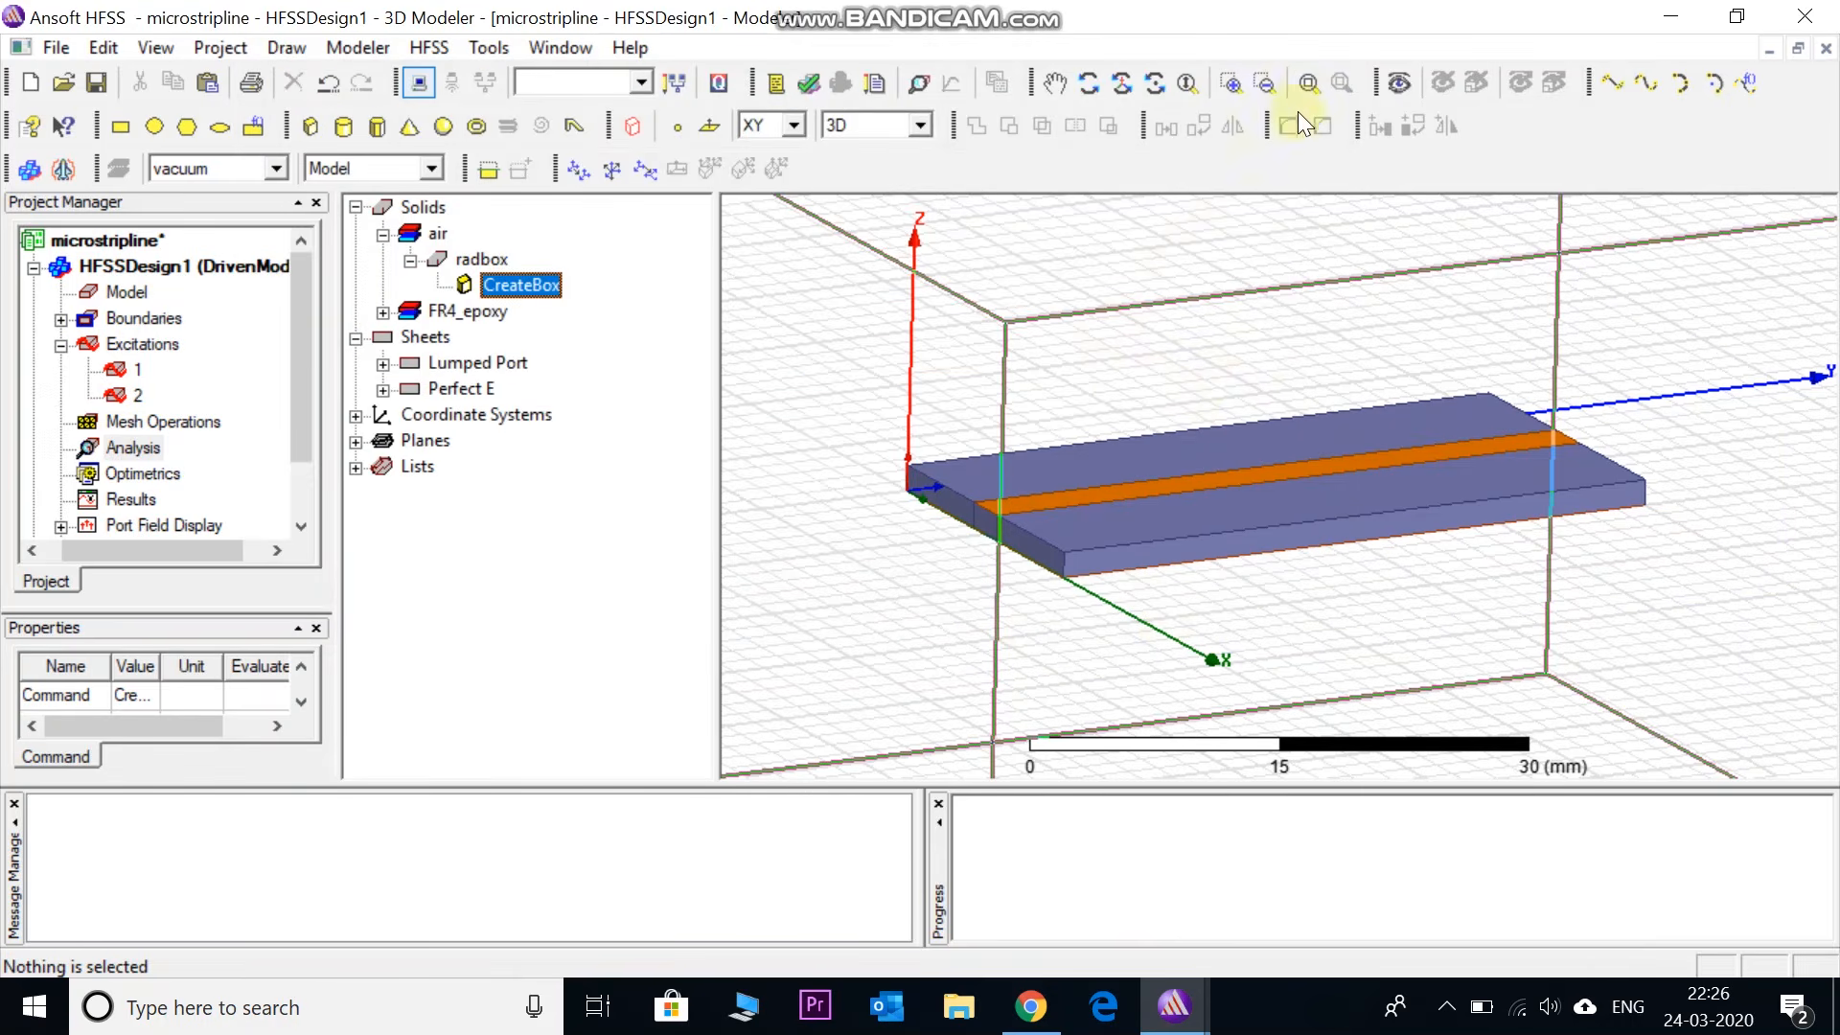
- Fit the enlarged air box in view, orbit to check it, and select radbox
left_click(1307, 83)
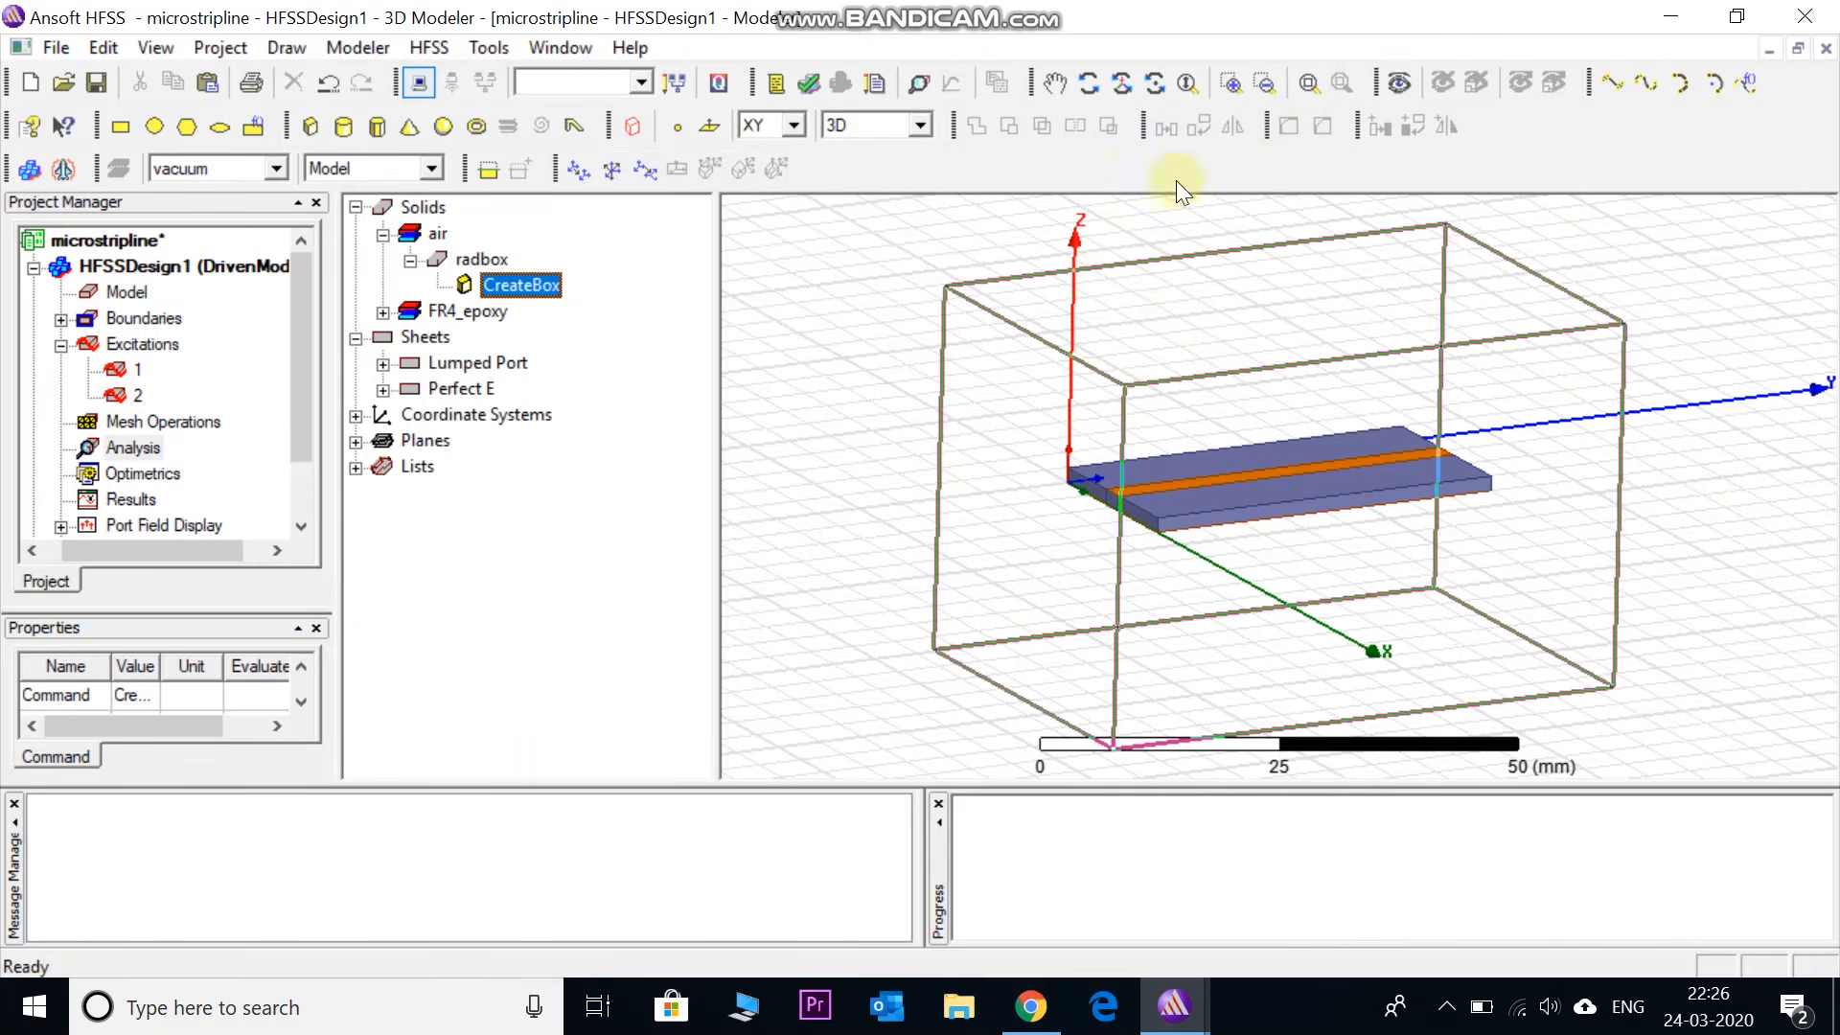
left_click(1121, 82)
left_click_drag(1118, 317, 1131, 384)
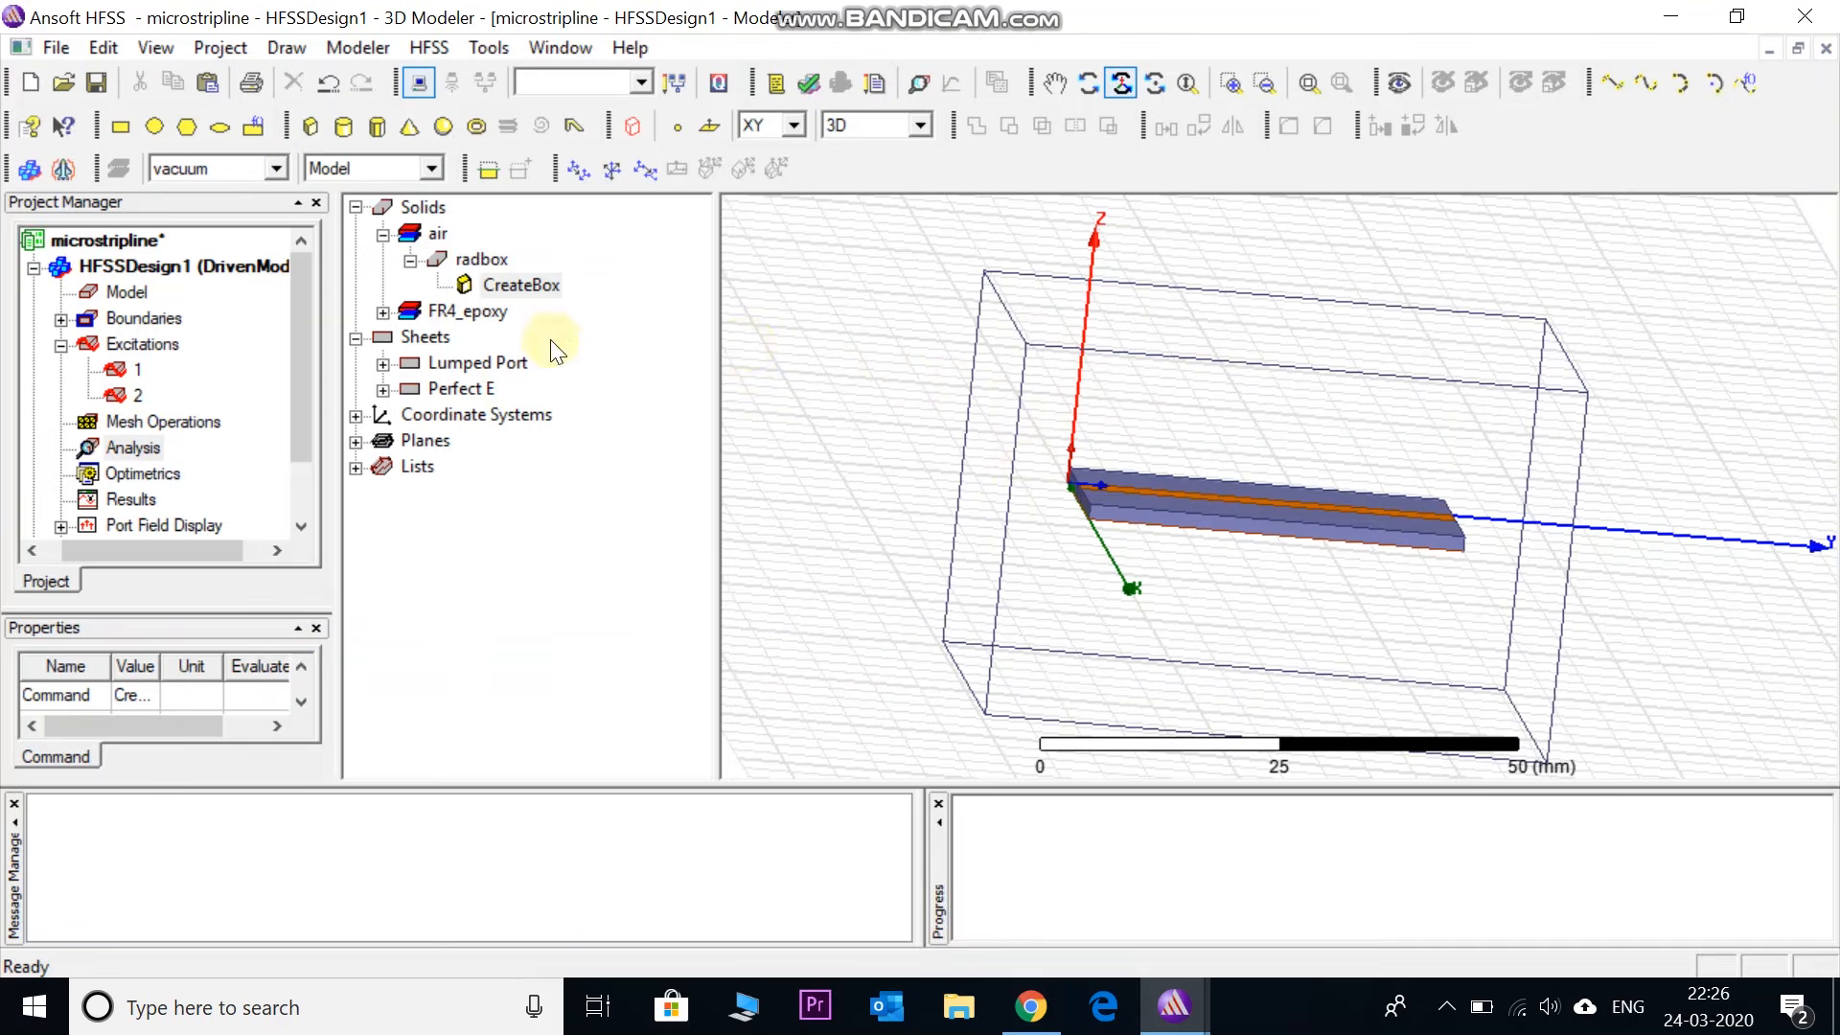
left_click(482, 268)
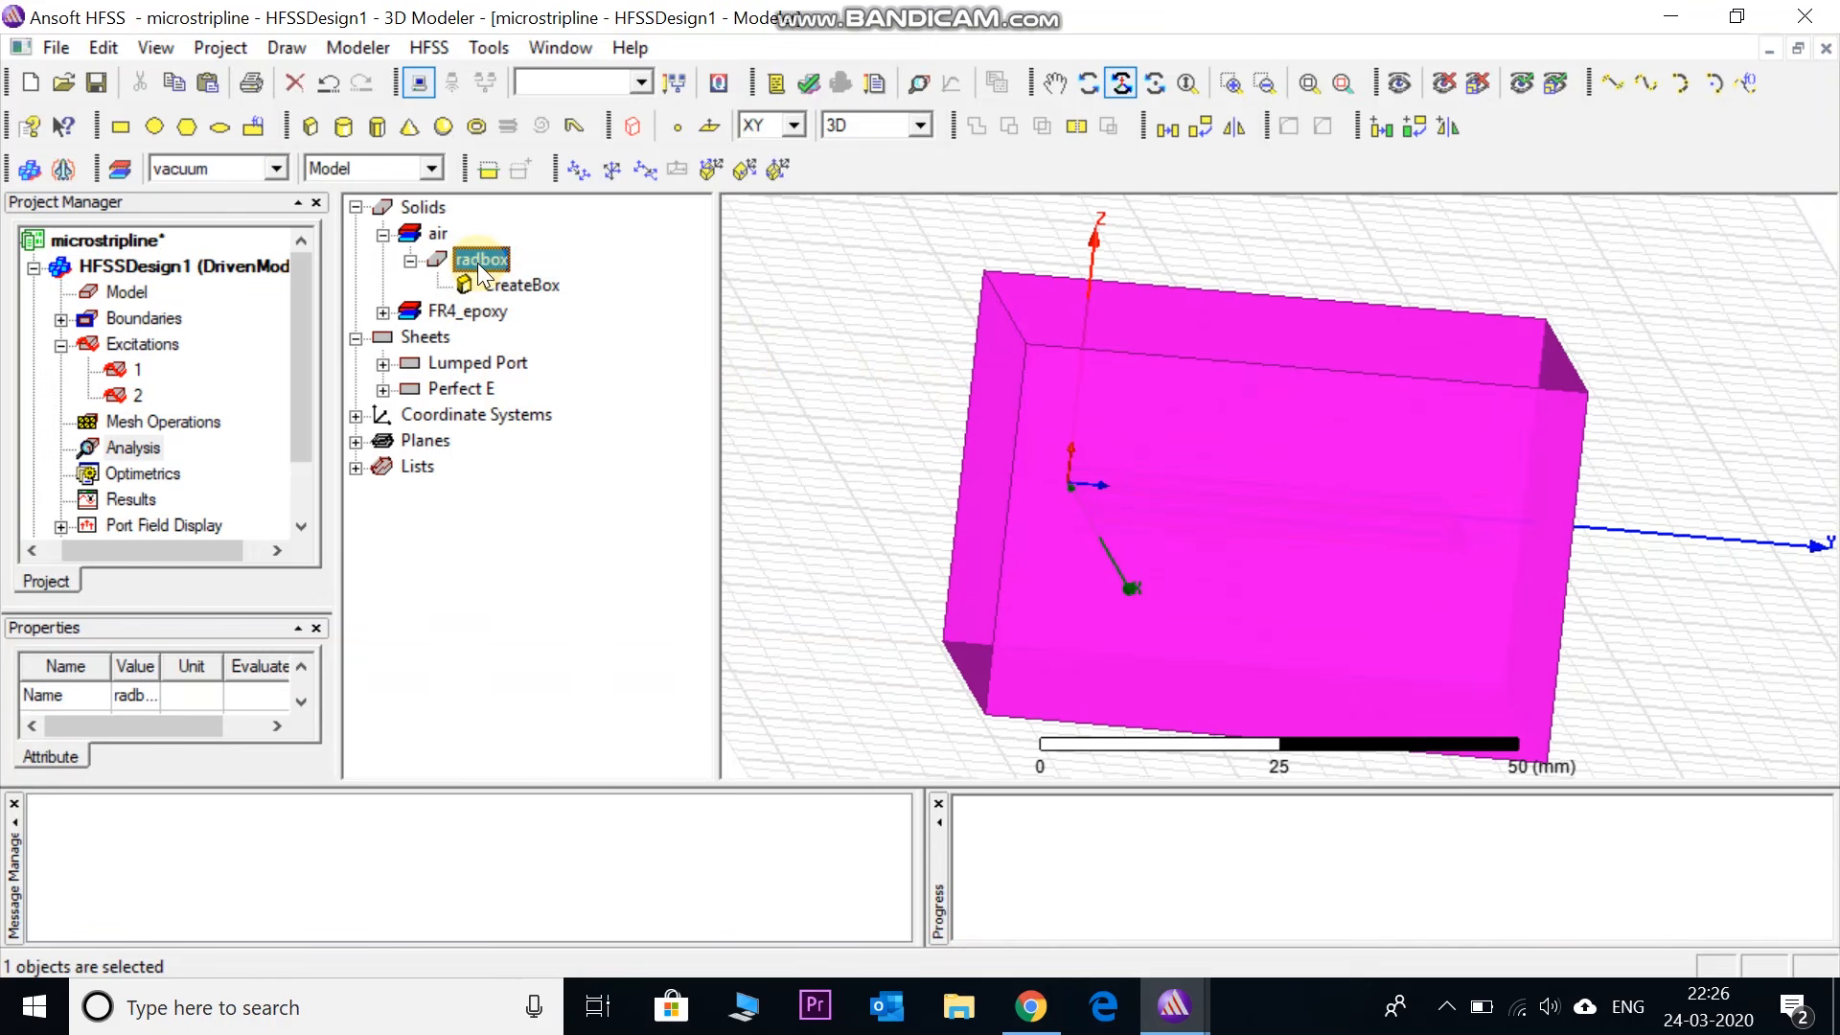
- Assign a radiation boundary named Rad1 to radbox
right_click(479, 267)
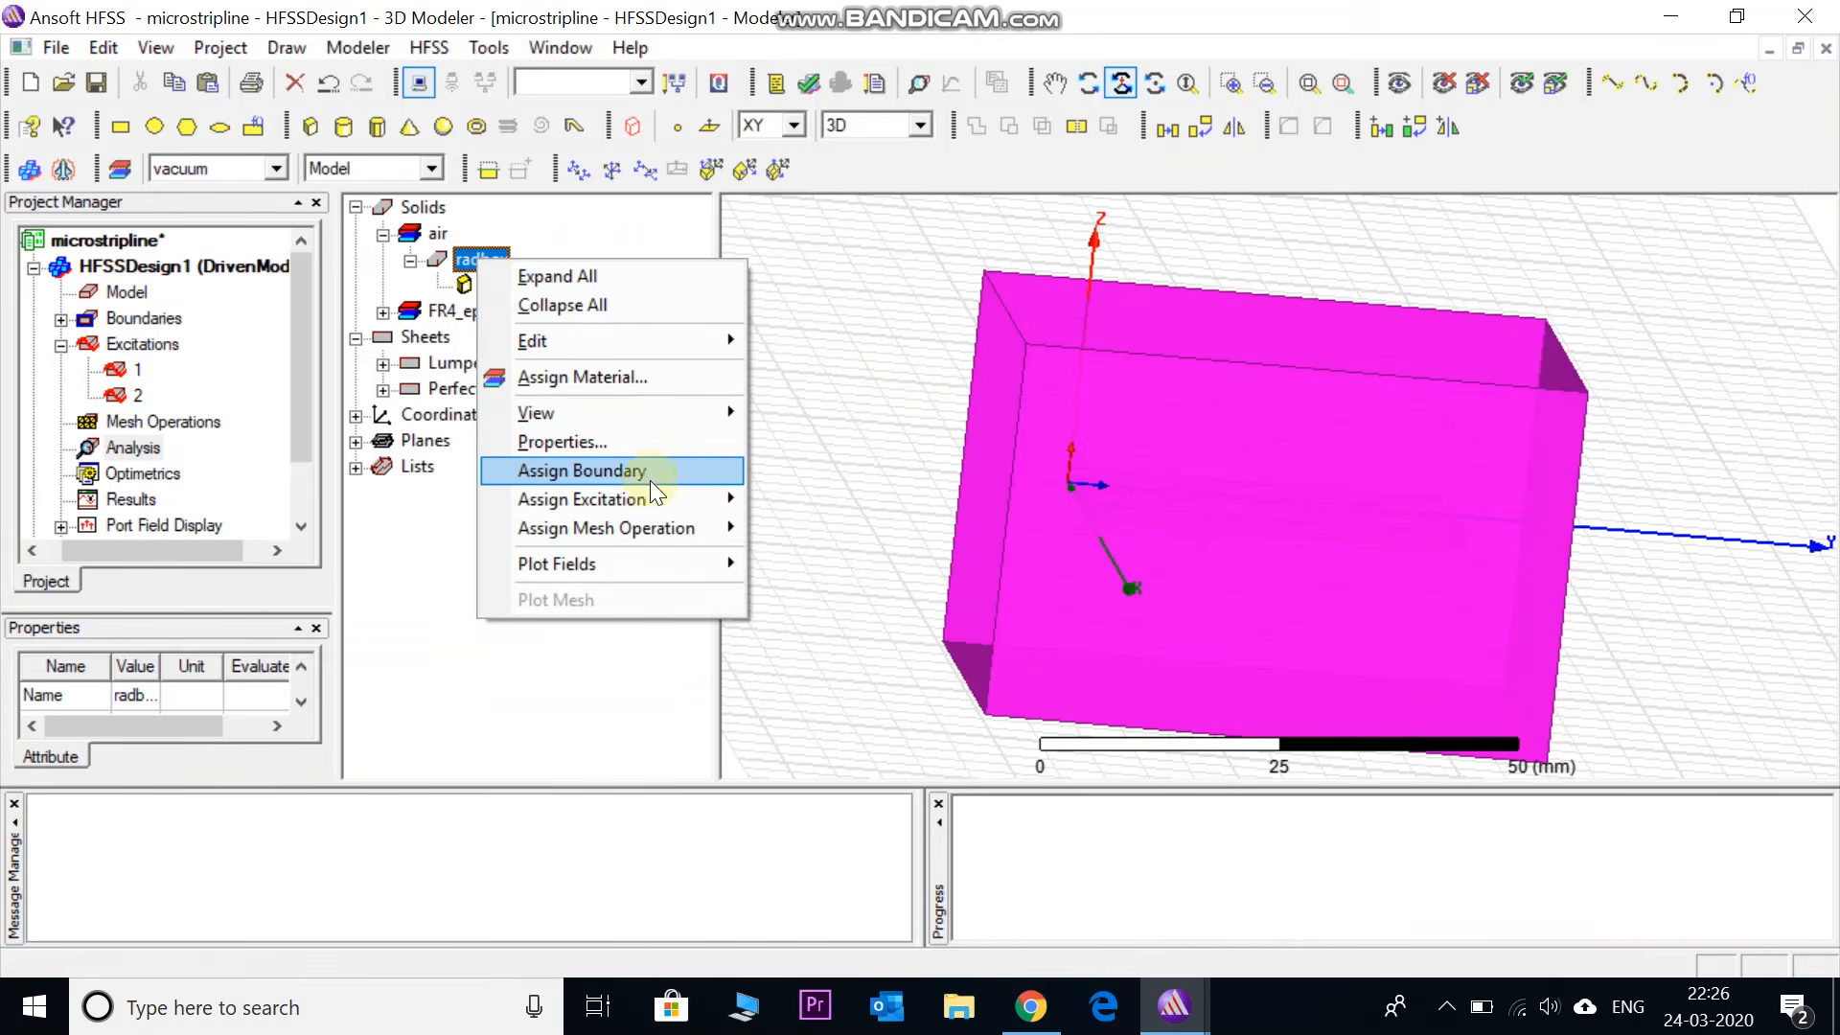
mouse_move(653, 476)
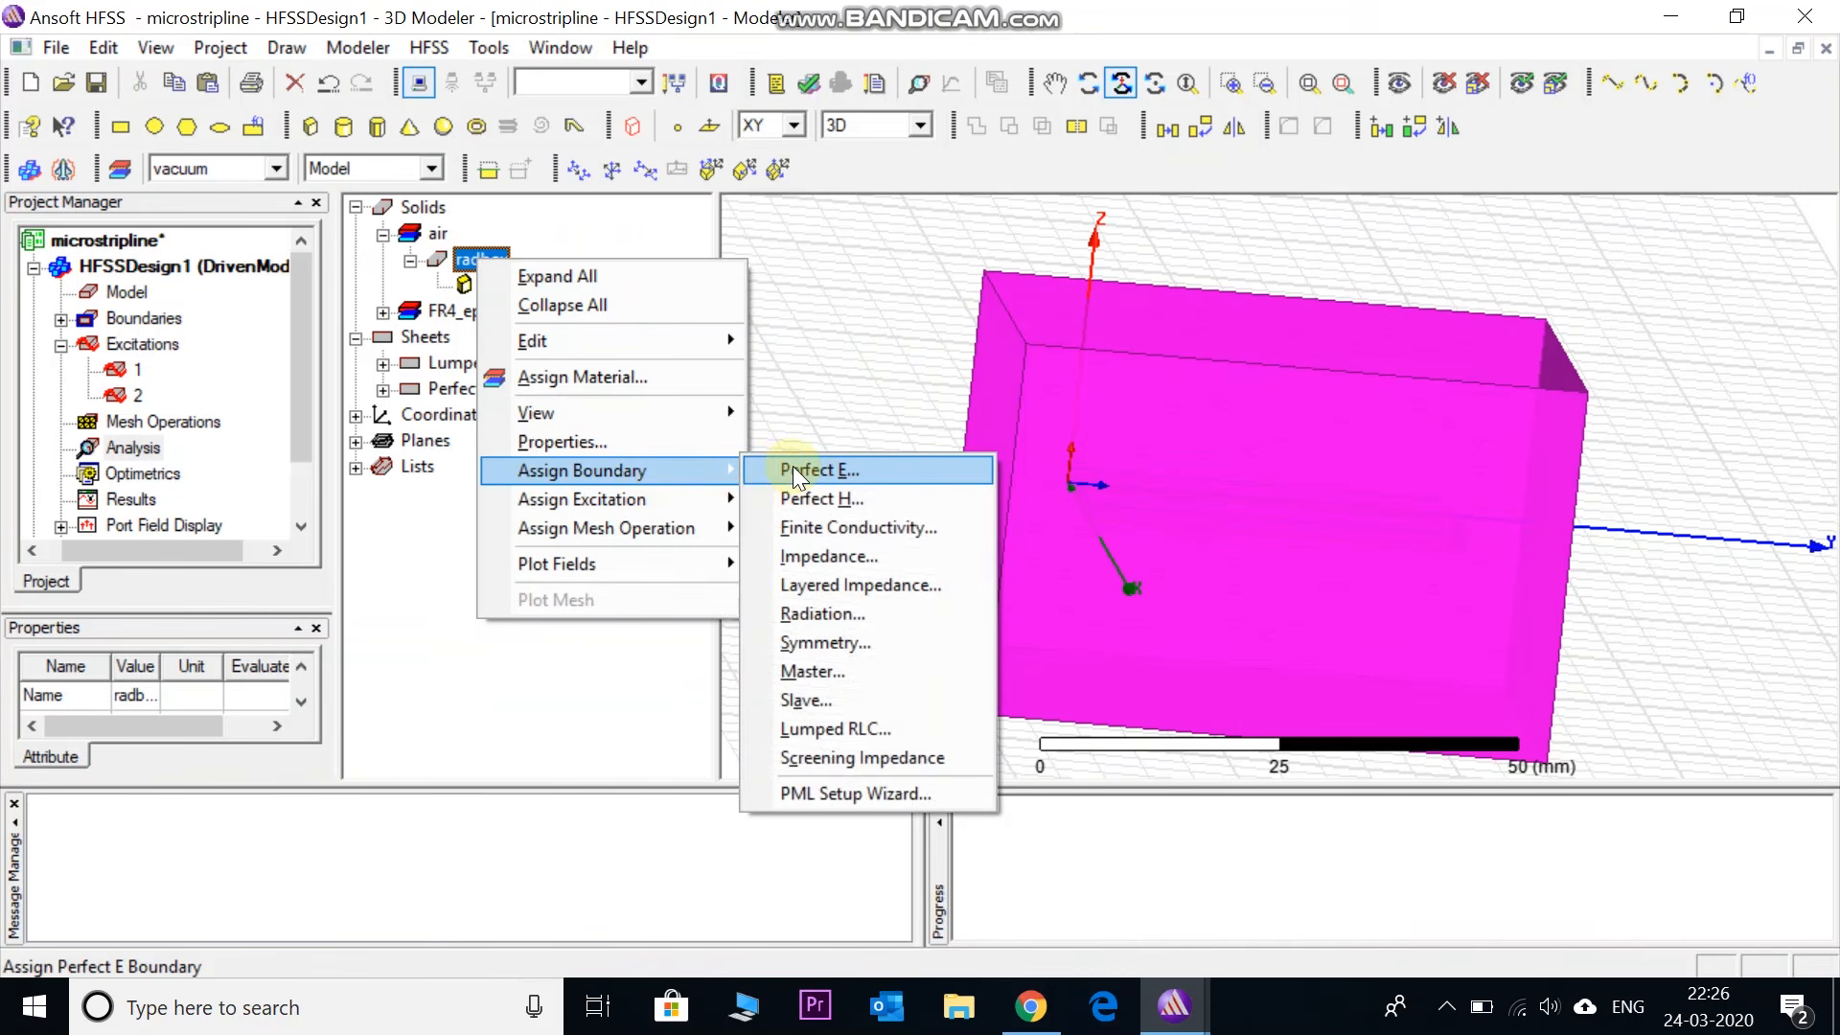
left_click(826, 613)
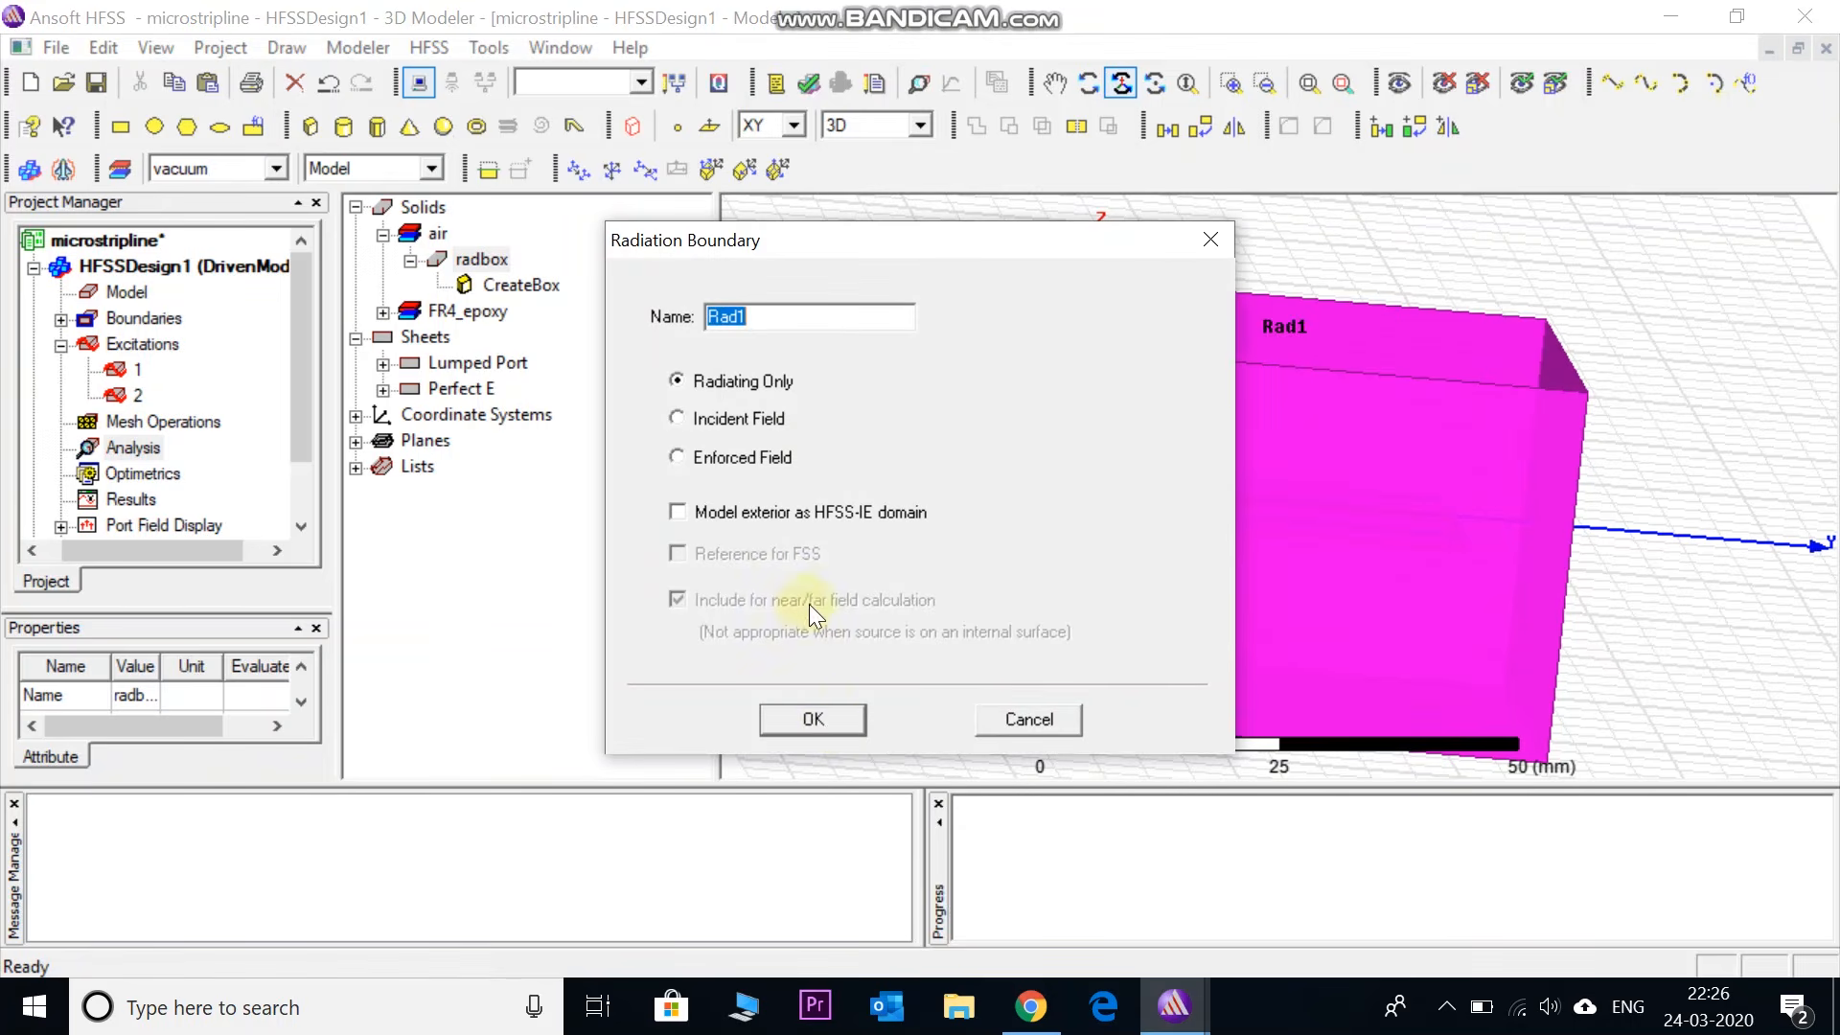
left_click(813, 719)
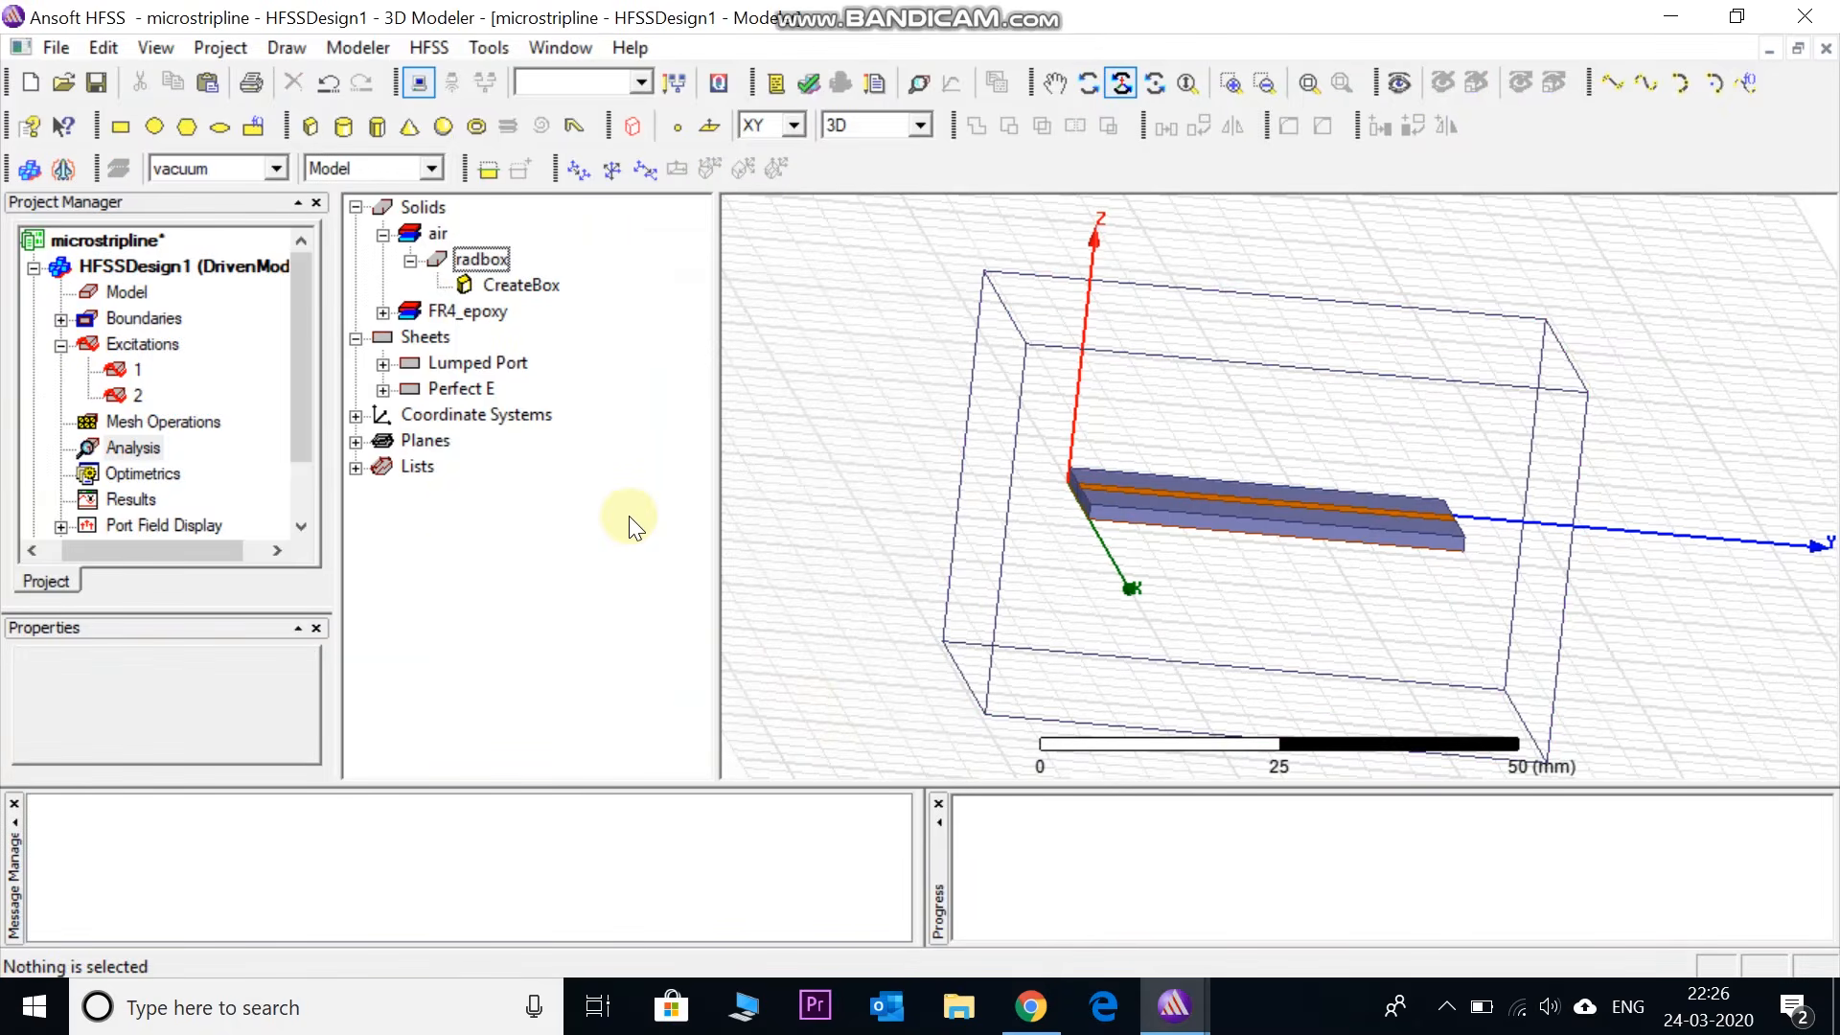
- Check Rad1 alongside PerfE1 under Boundaries to see where it applies
left_click(61, 317)
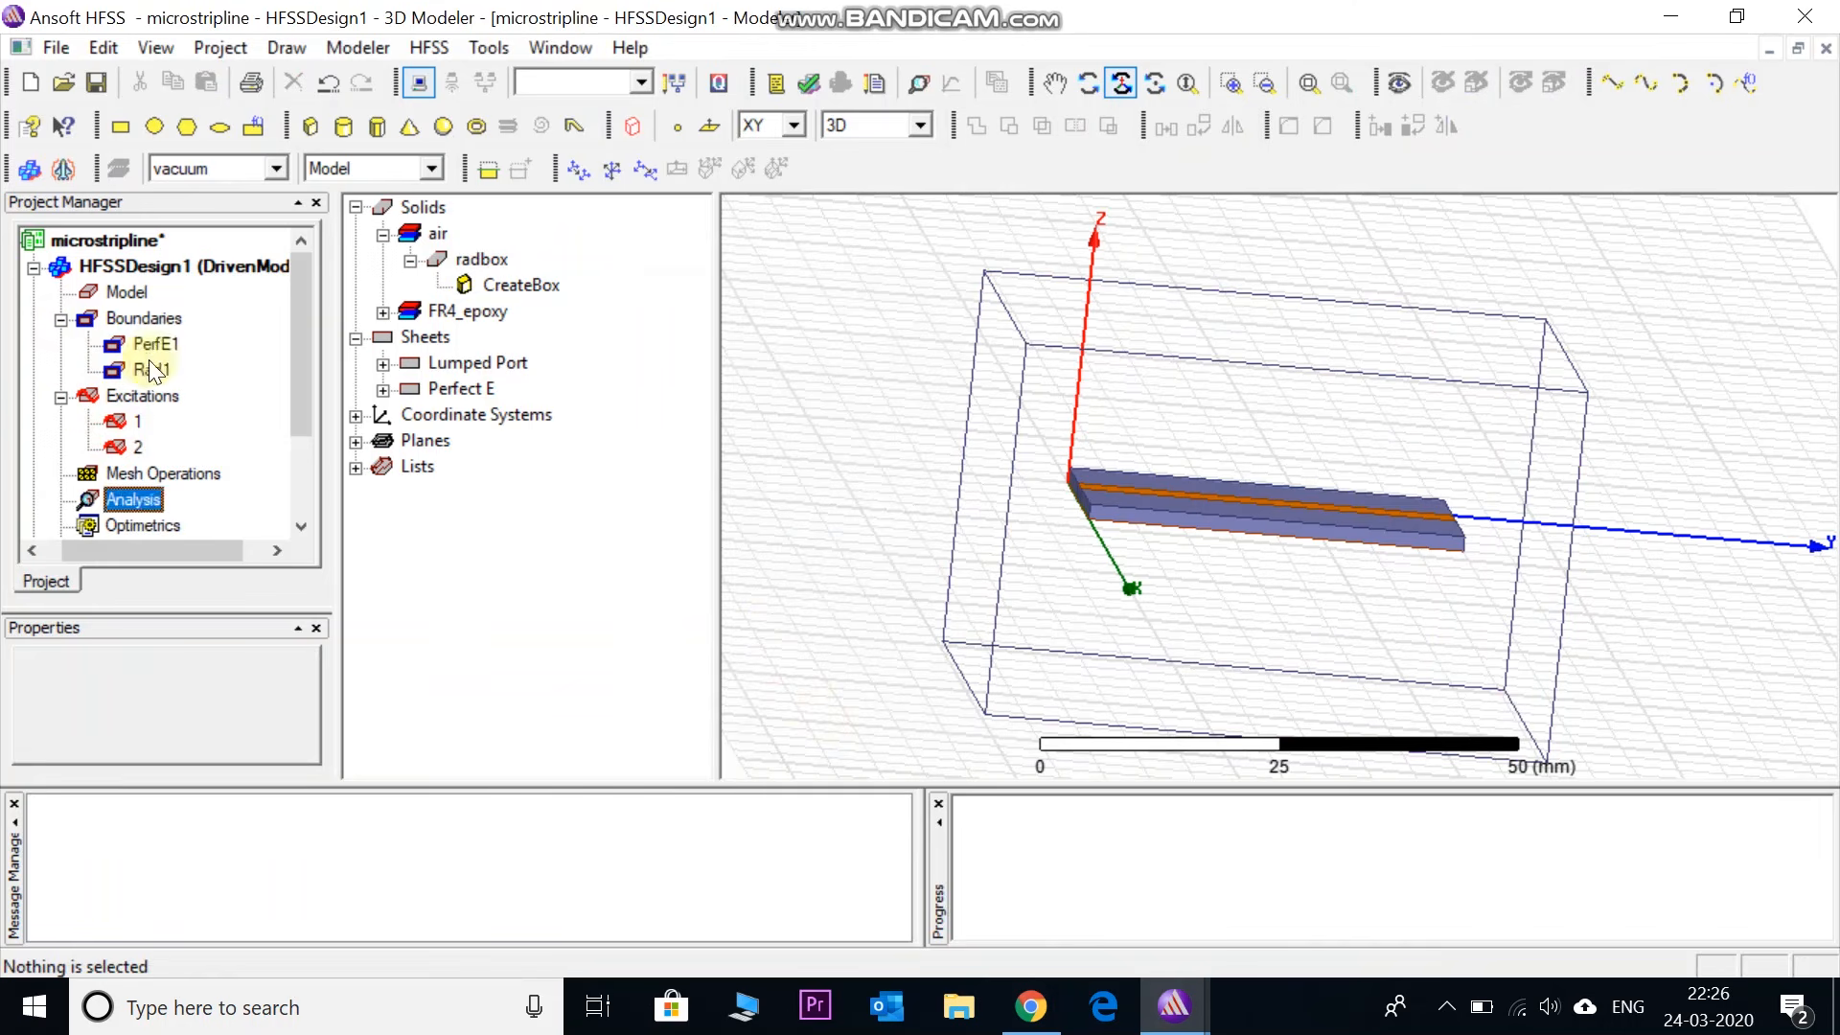
left_click(153, 343)
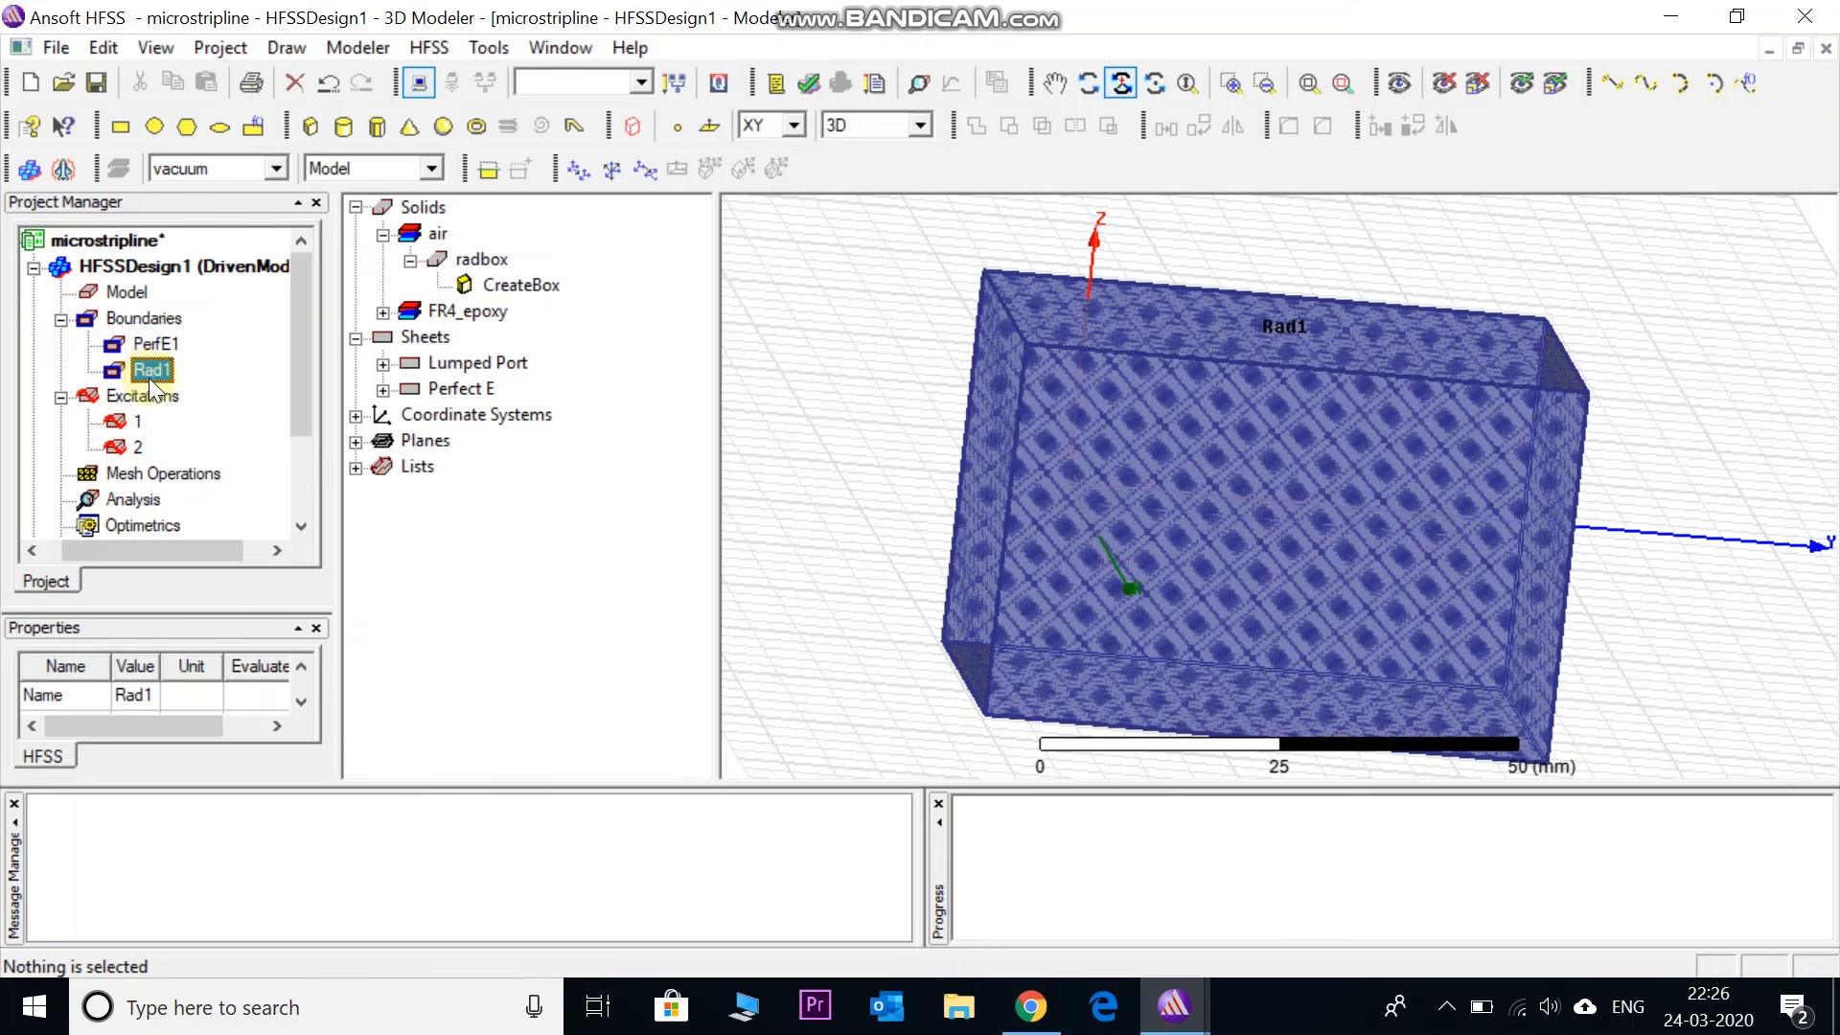
left_click(60, 319)
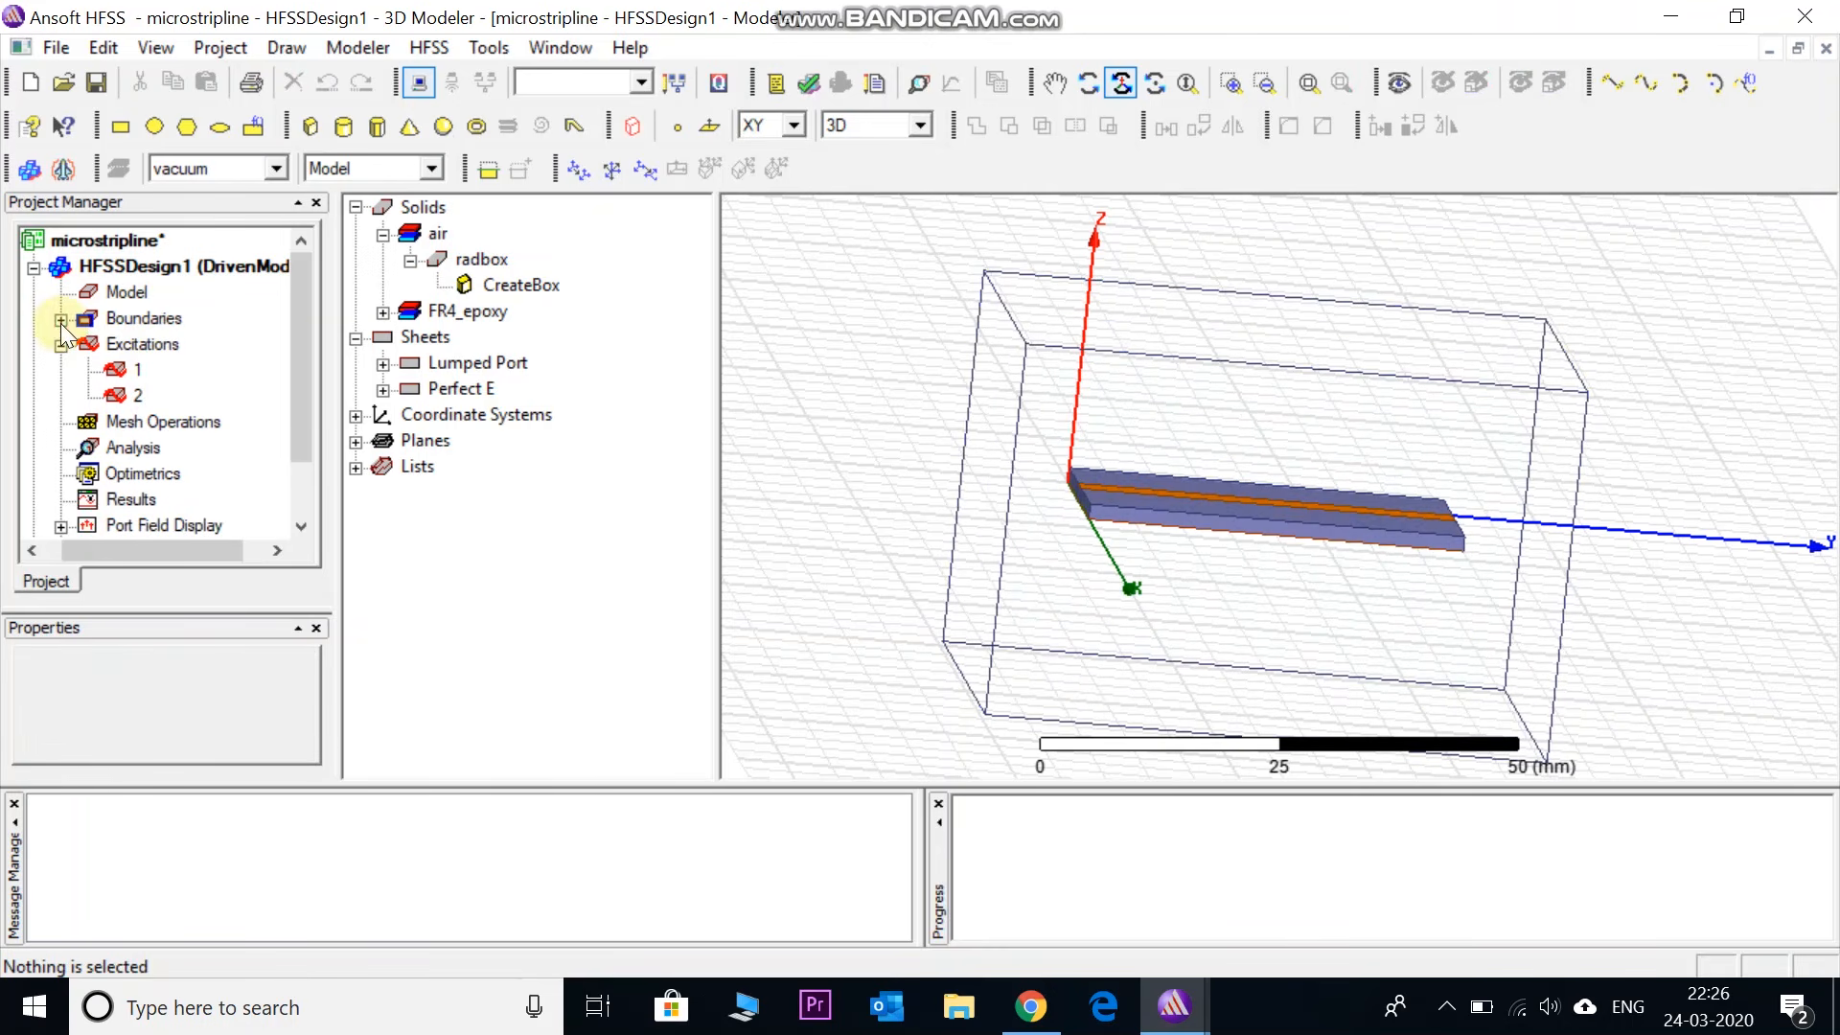
left_click(132, 317)
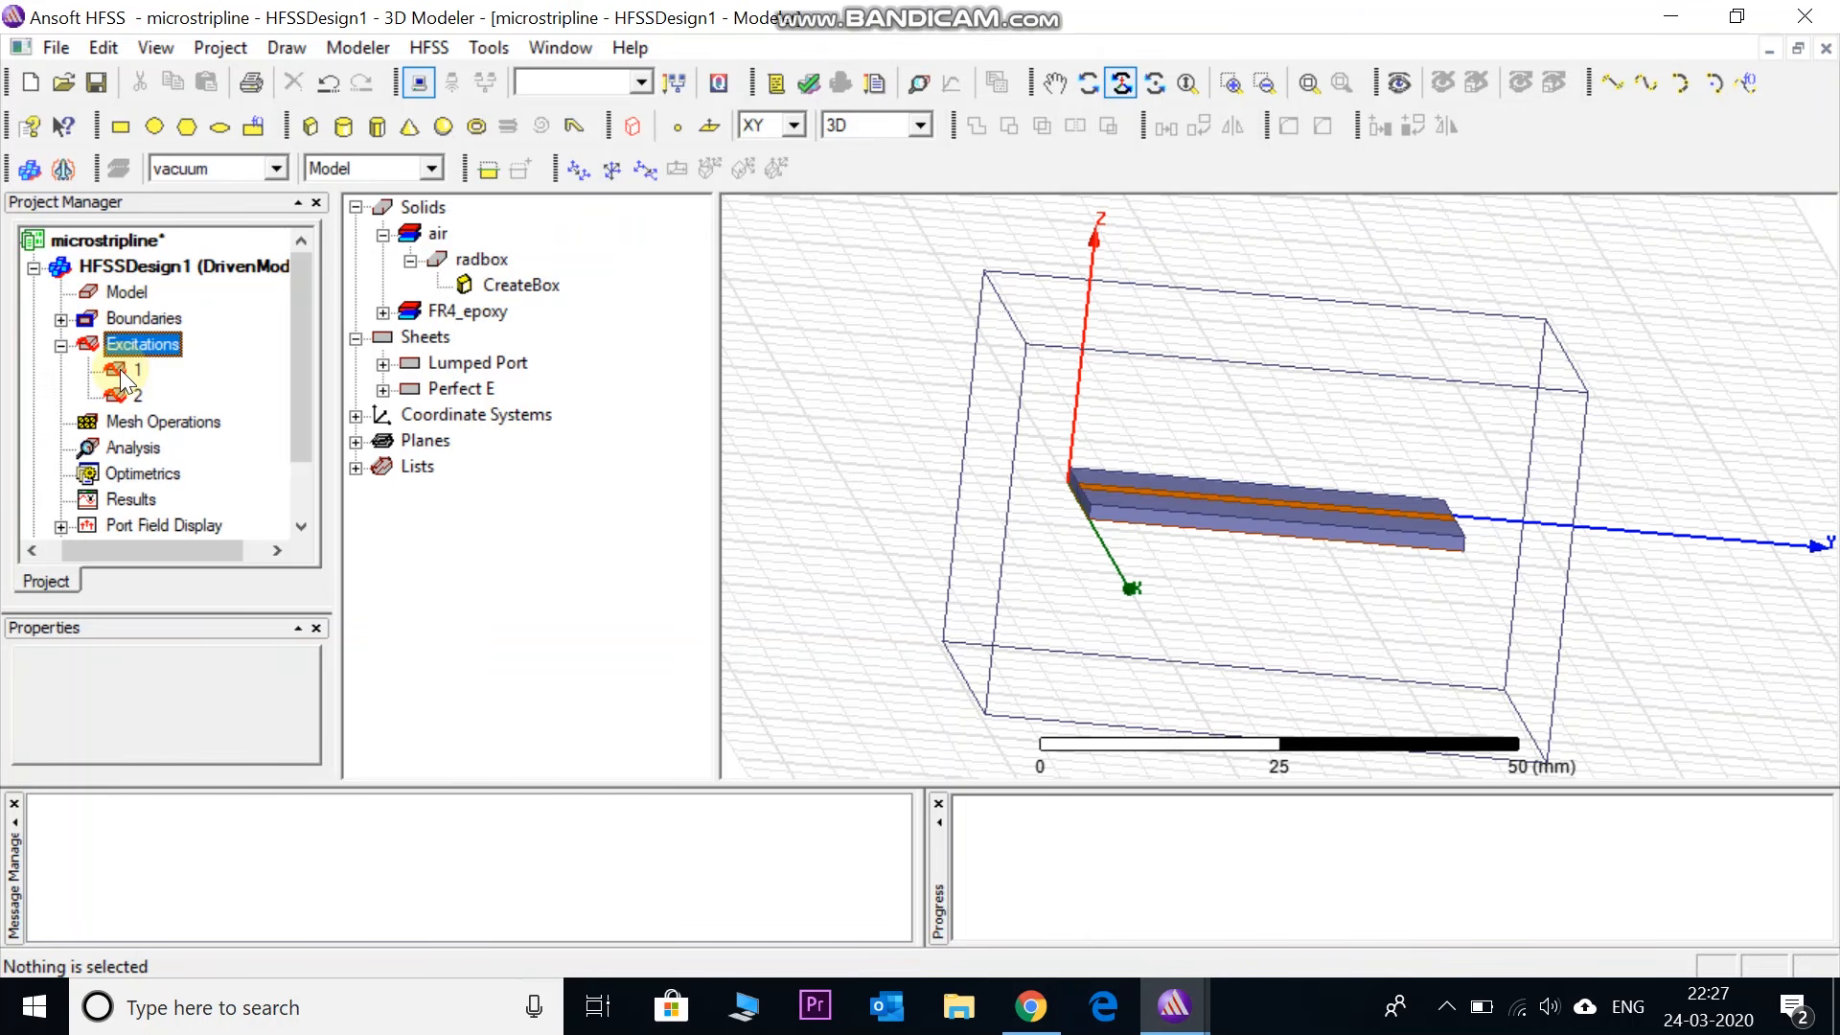
- Add solution setup Setup1 with a 5 GHz solution frequency
left_click(129, 448)
right_click(128, 447)
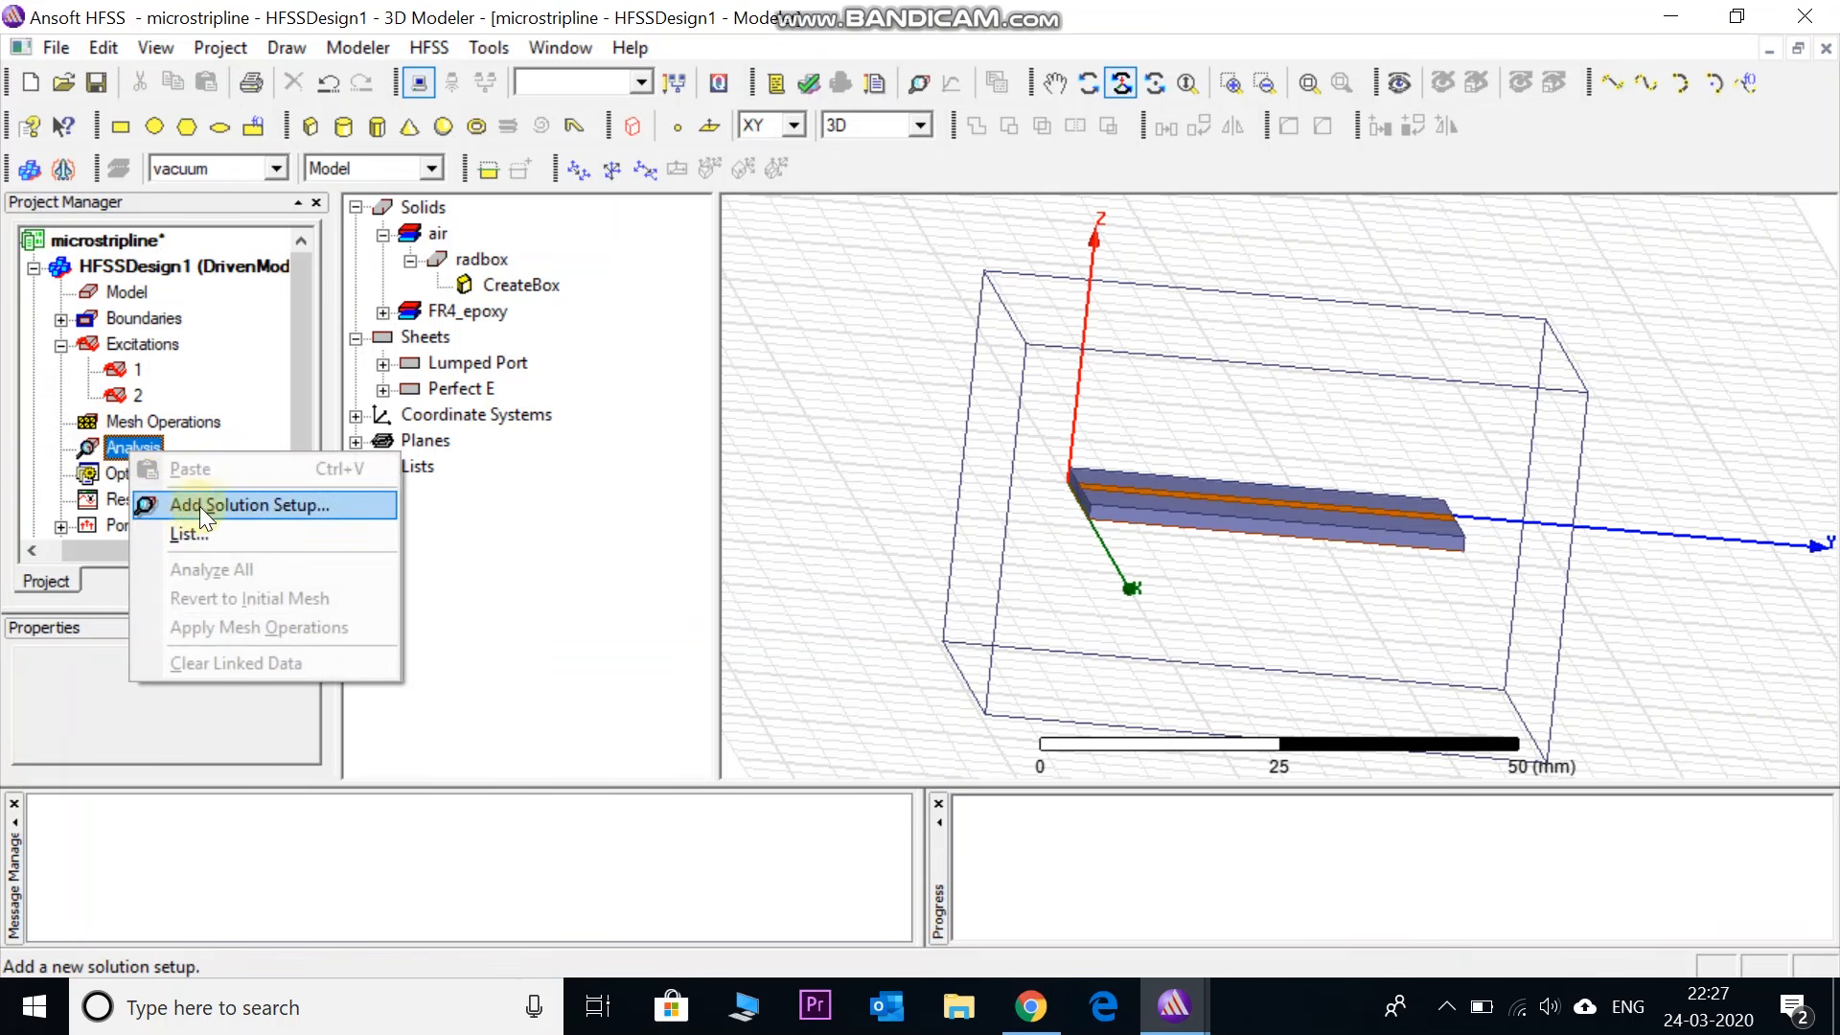
left_click(257, 509)
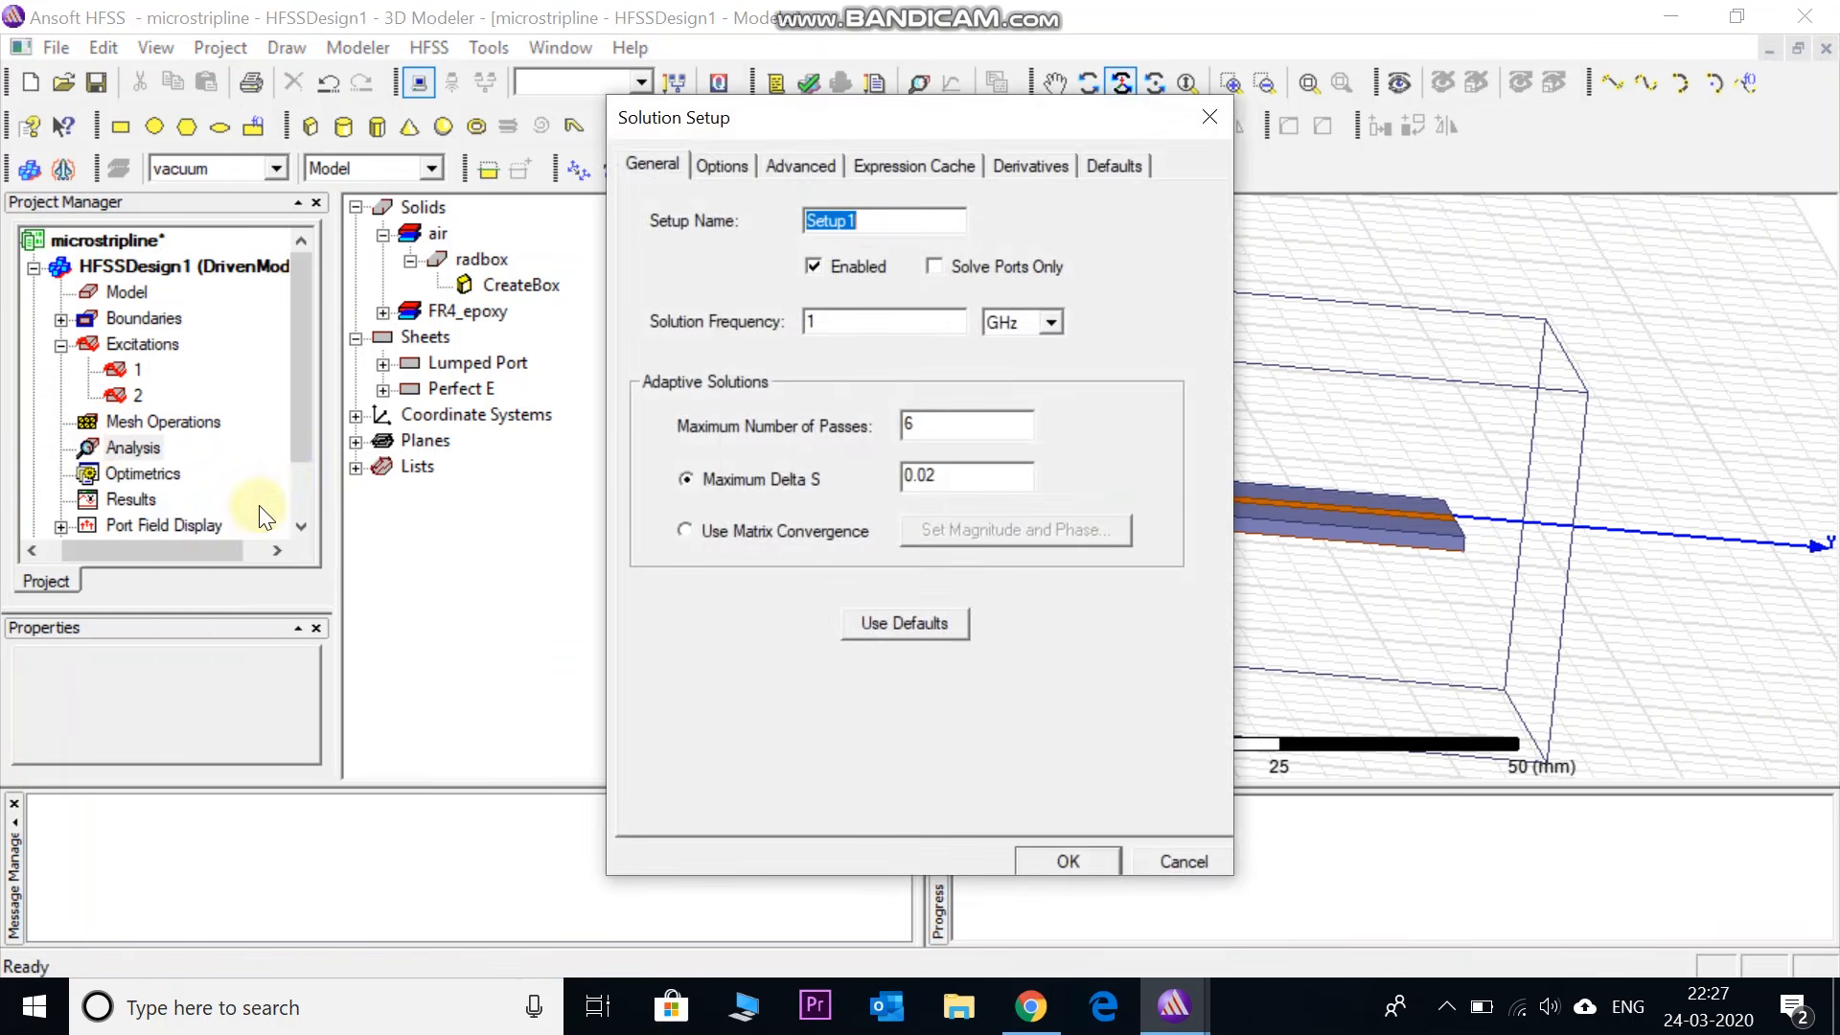
double_click(826, 326)
type("5")
left_click(1070, 860)
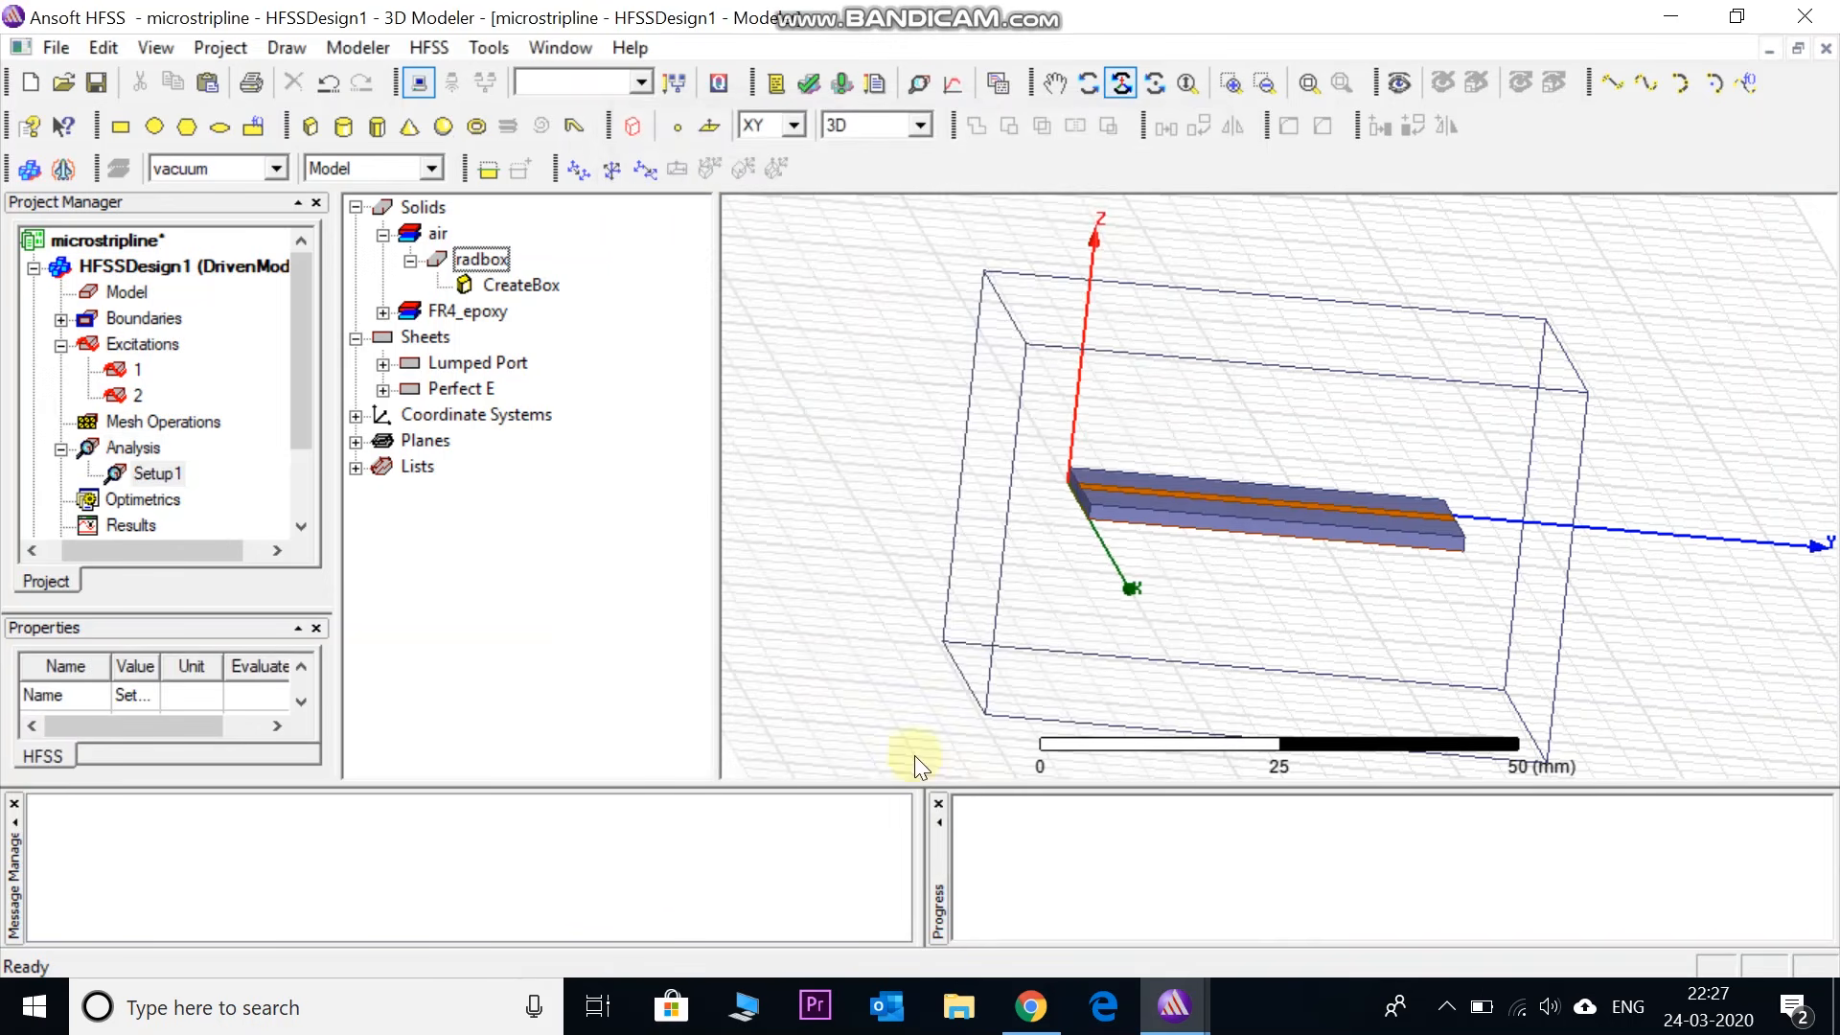
- Add a Fast frequency sweep to Setup1 from 1 to 20 GHz in 0.1 GHz steps
right_click(155, 474)
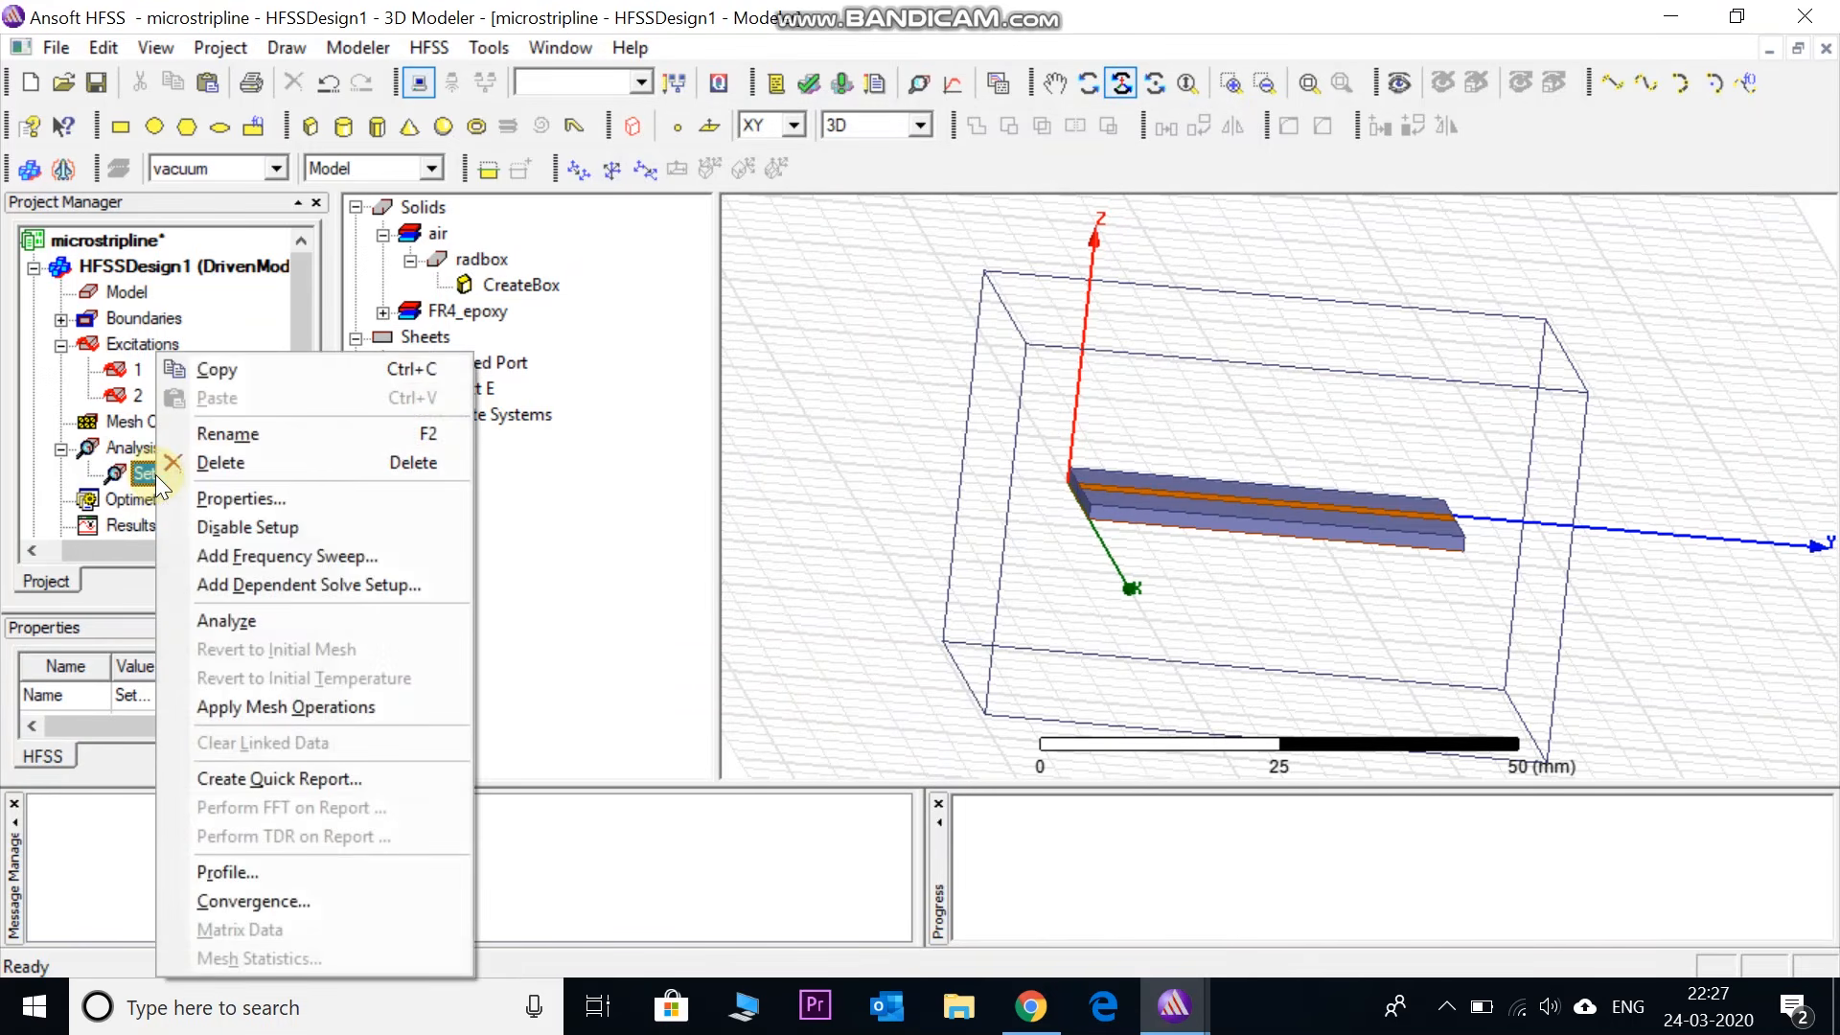
left_click(247, 556)
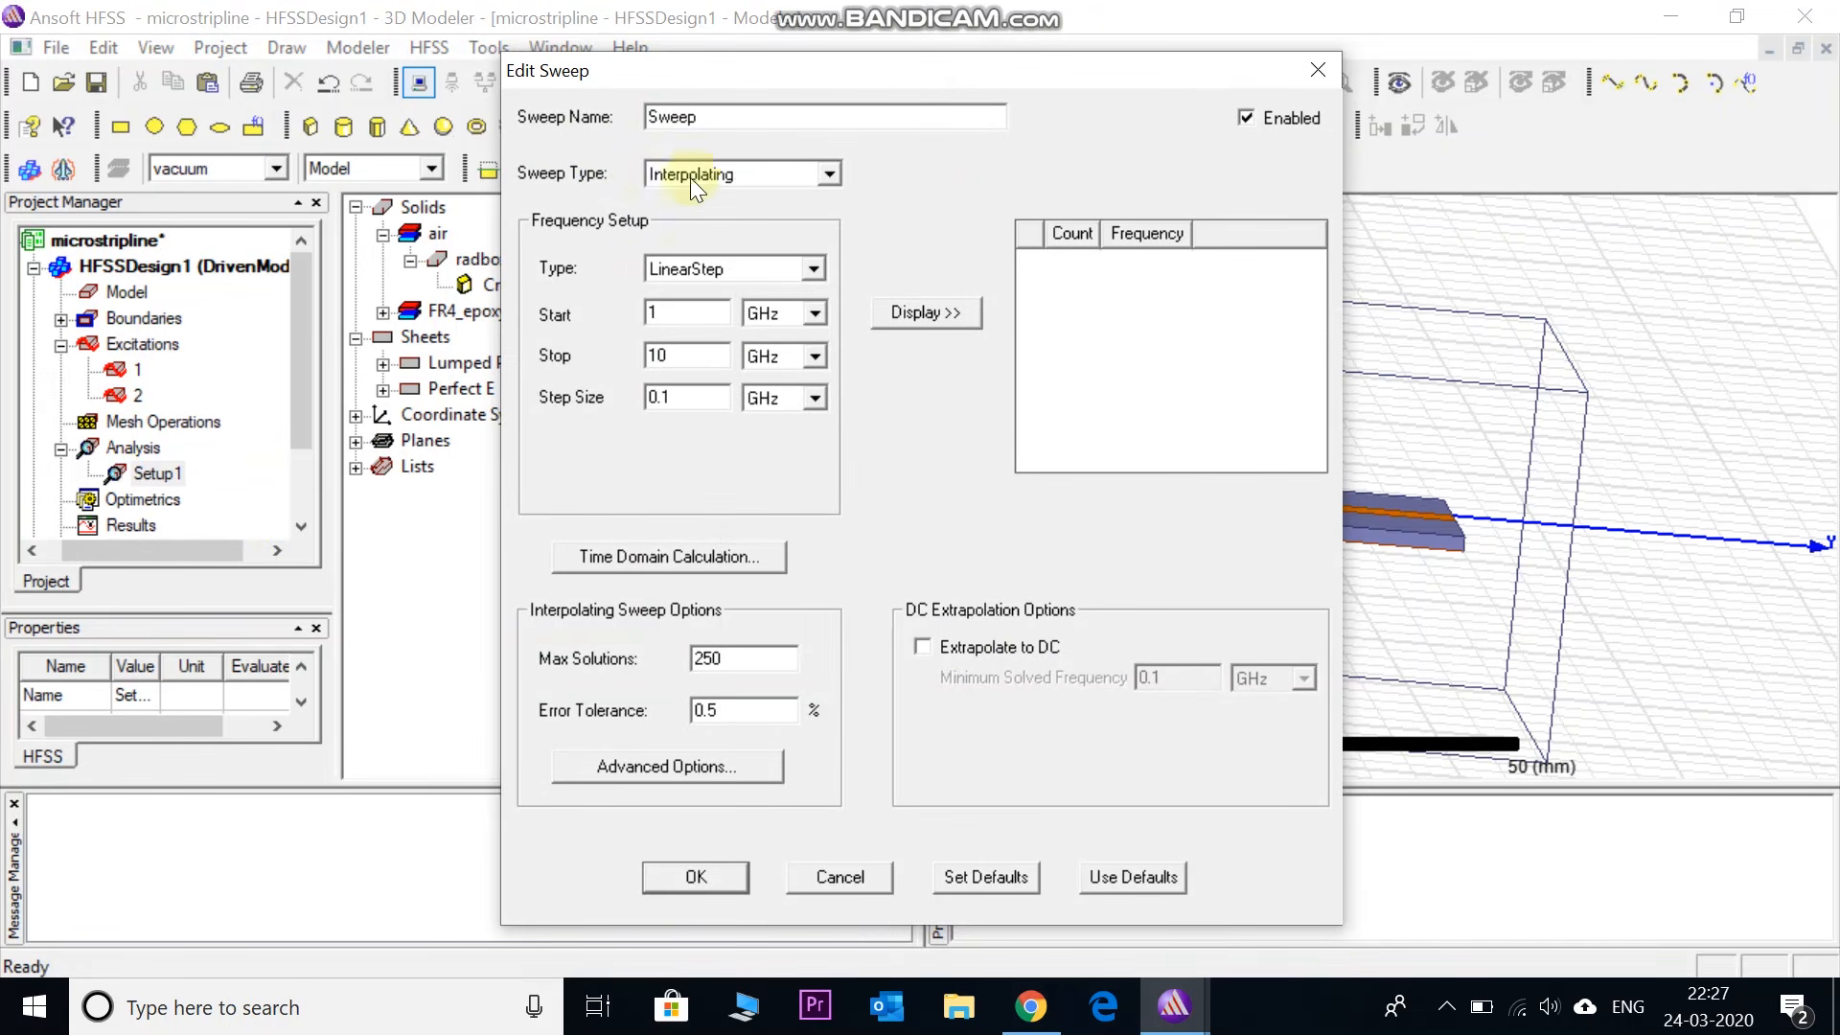
left_click(824, 175)
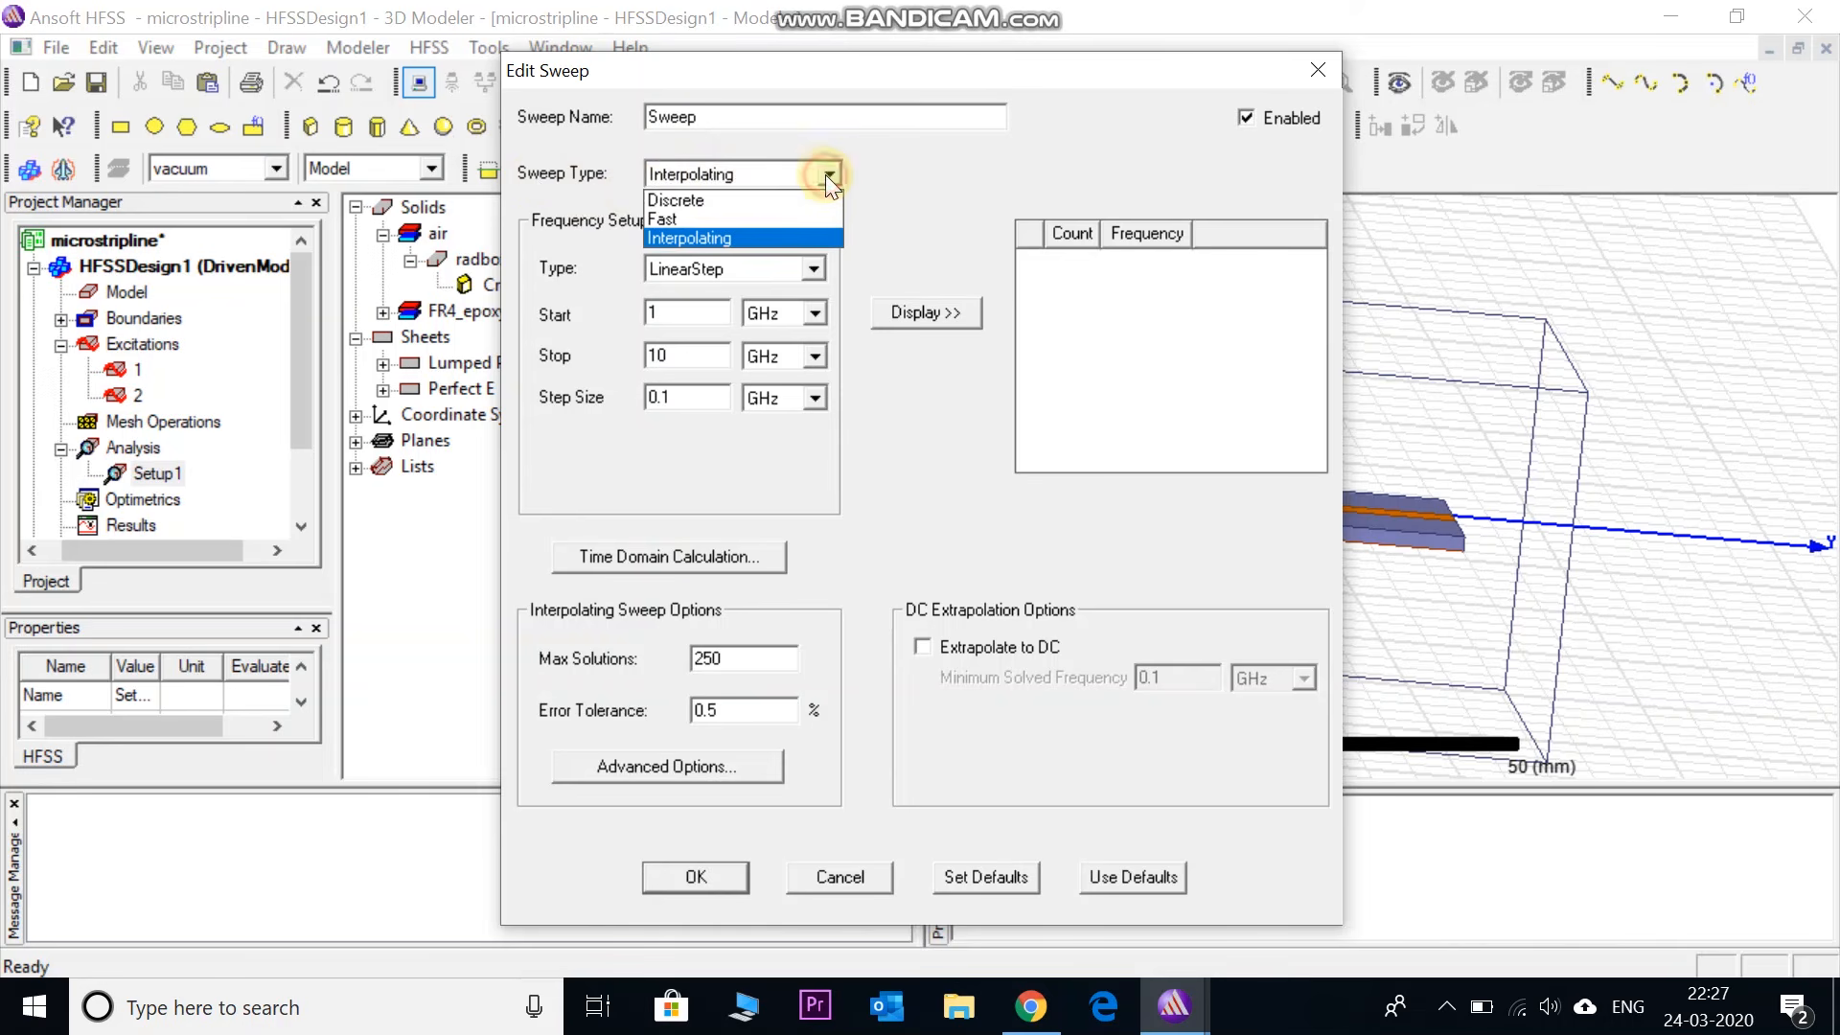
left_click(807, 219)
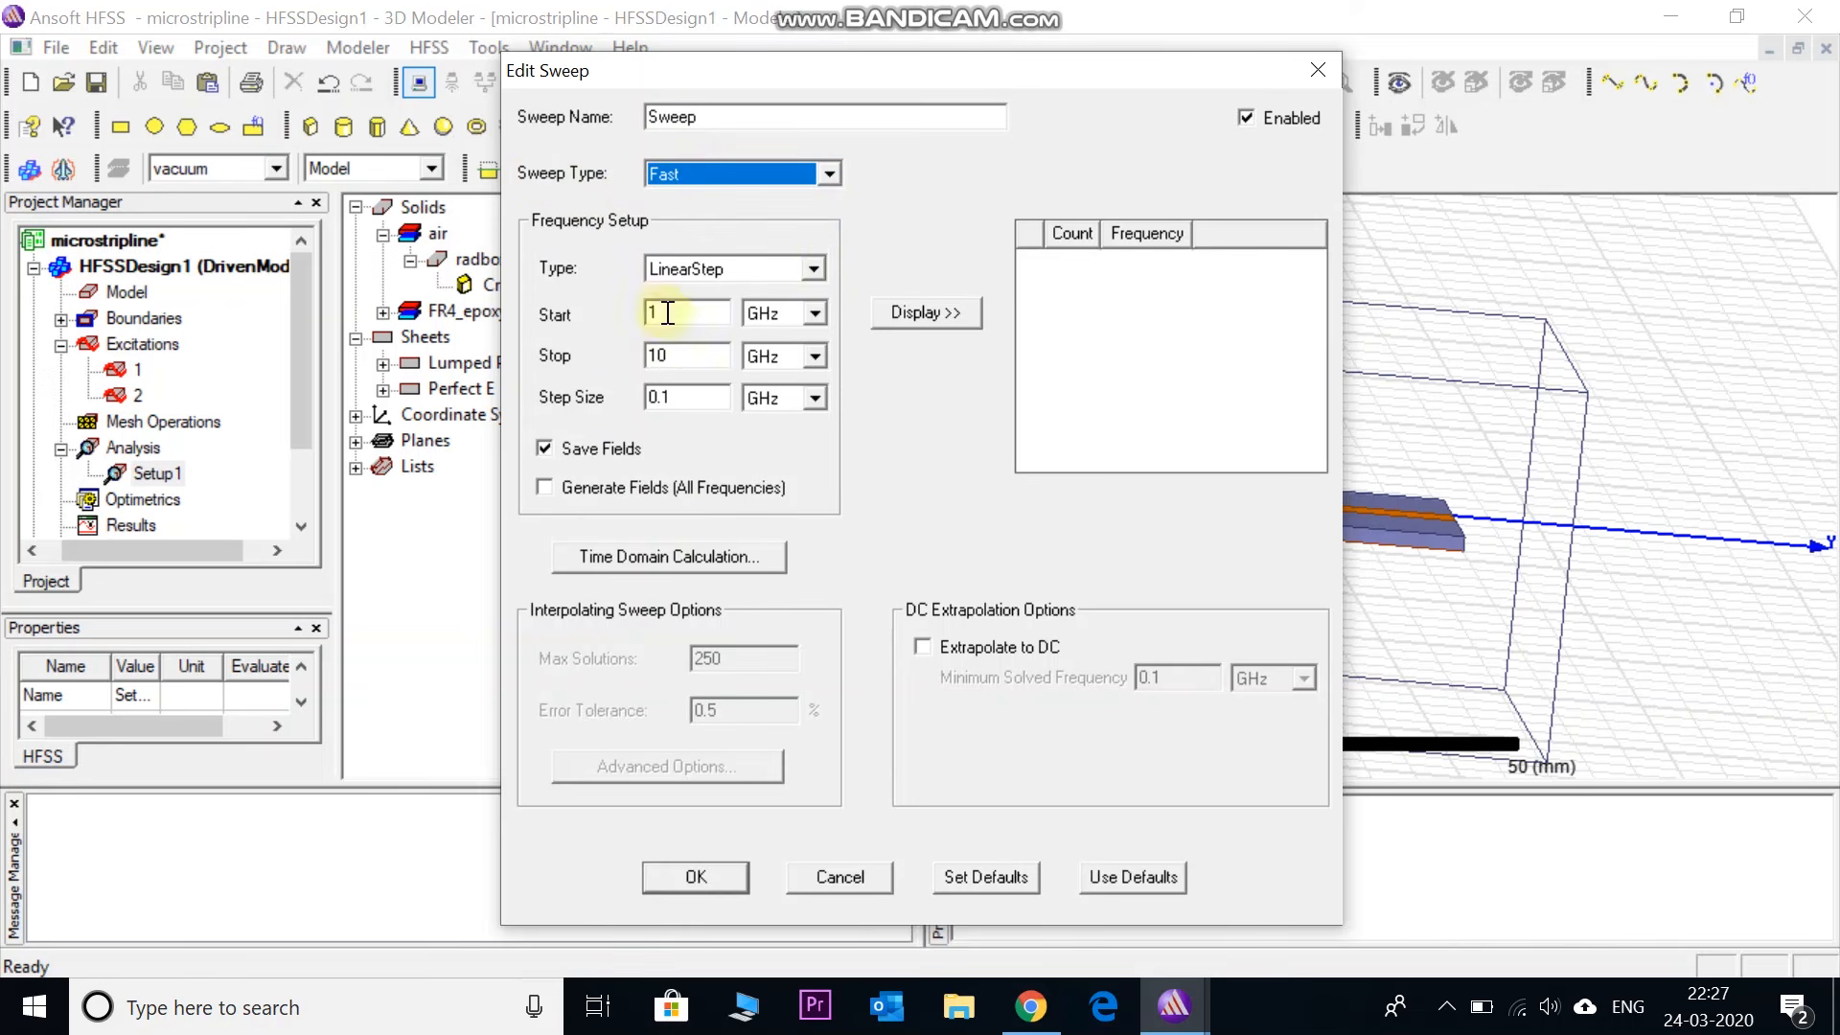
left_click_drag(678, 355, 629, 343)
type("20")
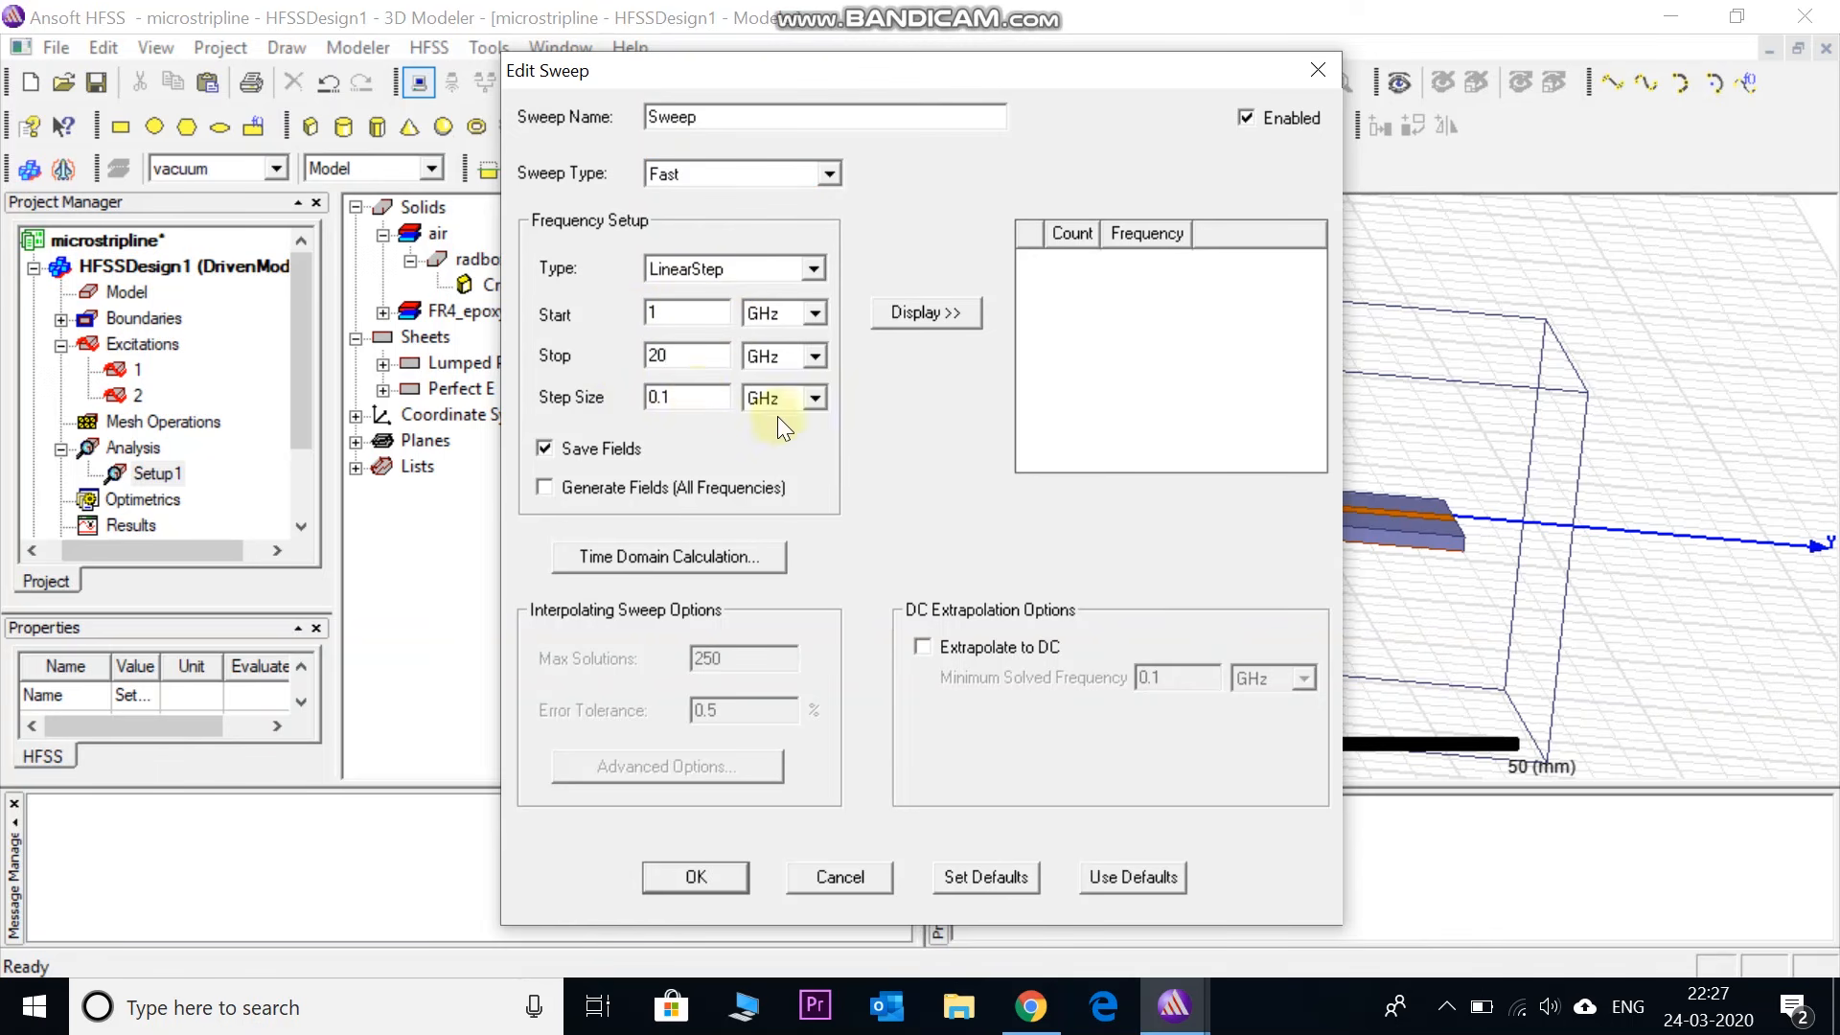
left_click(920, 314)
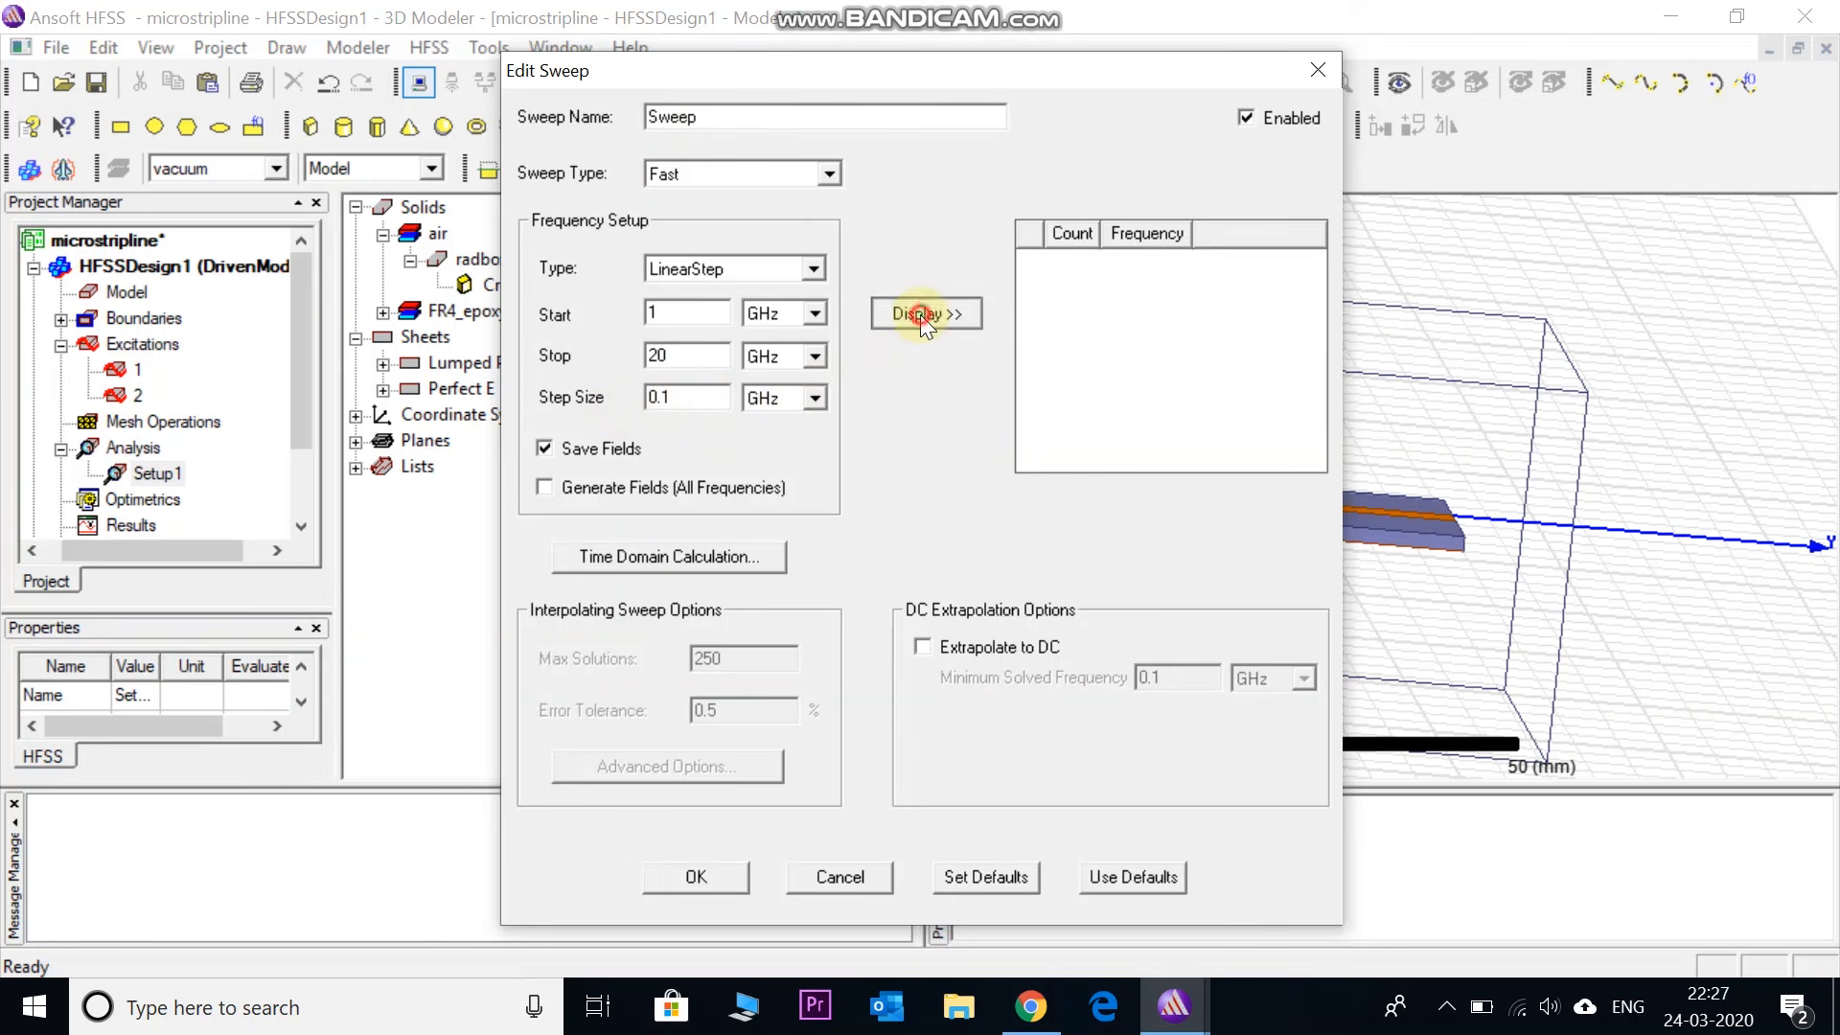
left_click(696, 876)
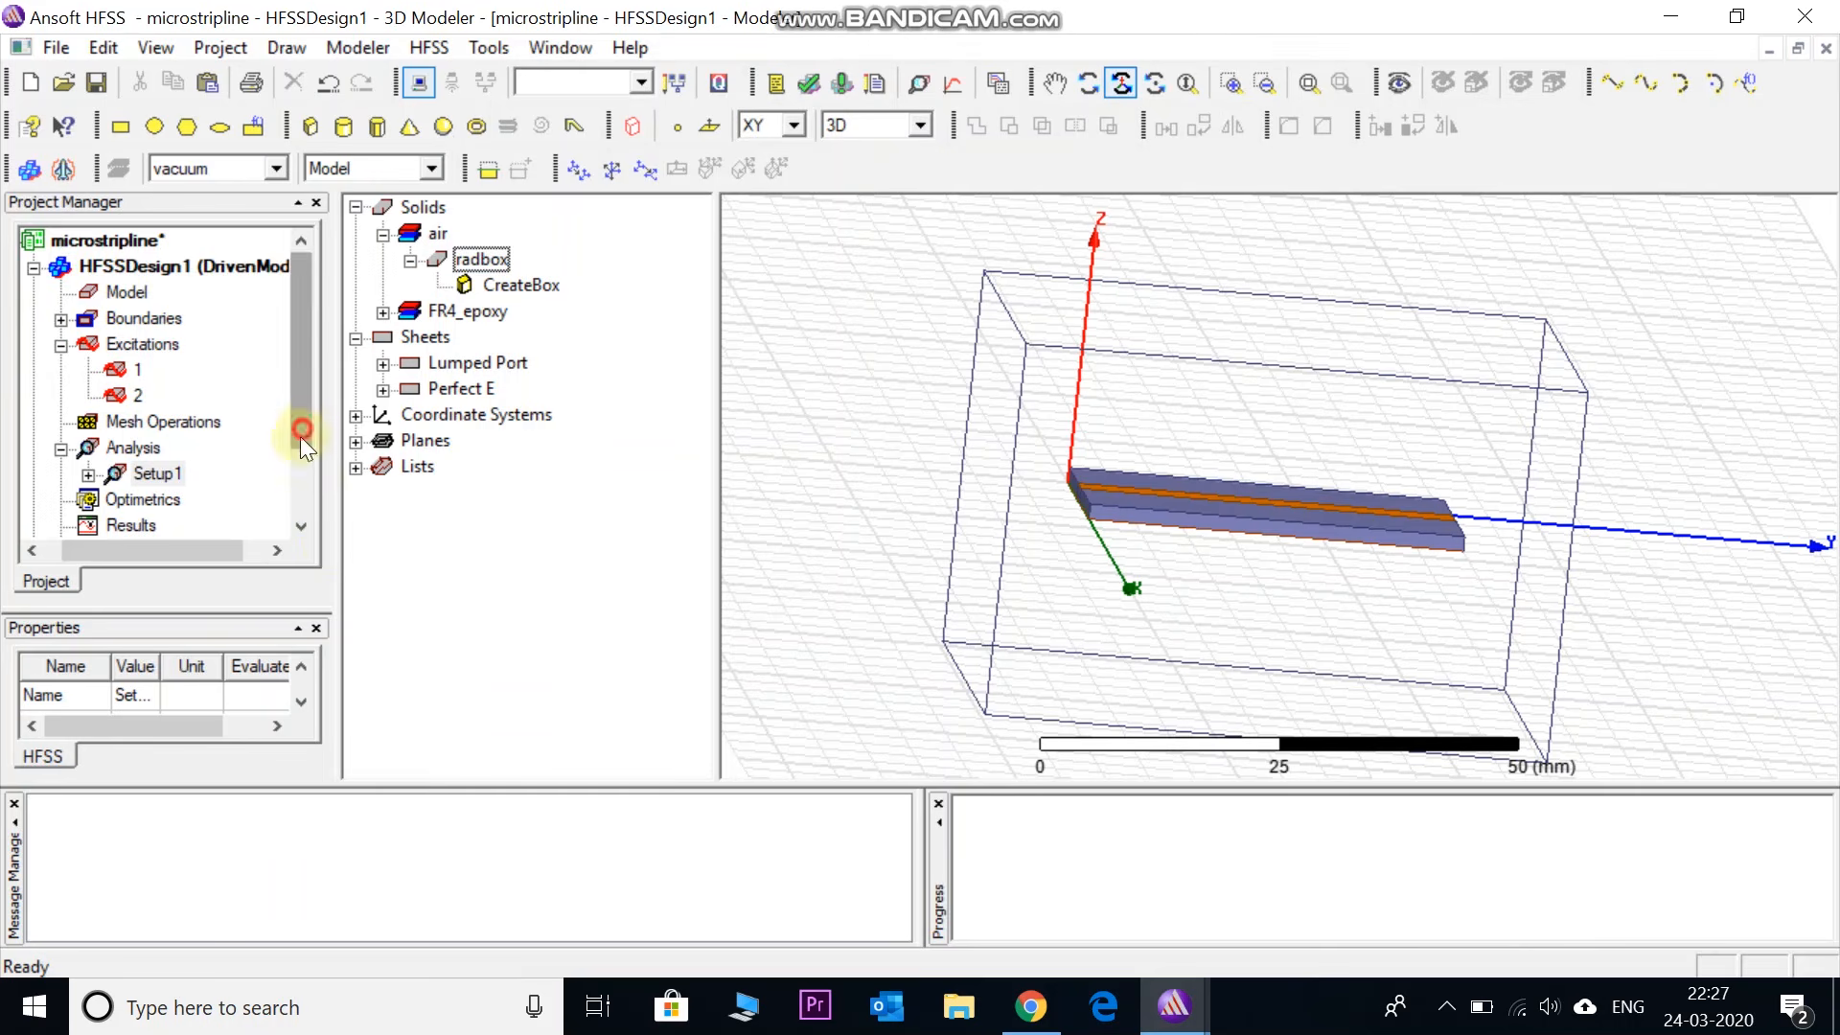
left_click_drag(301, 435, 284, 481)
left_click(88, 396)
- Validate the design, dismiss the validation check, and run Analyze All to solve Setup1
left_click(177, 395)
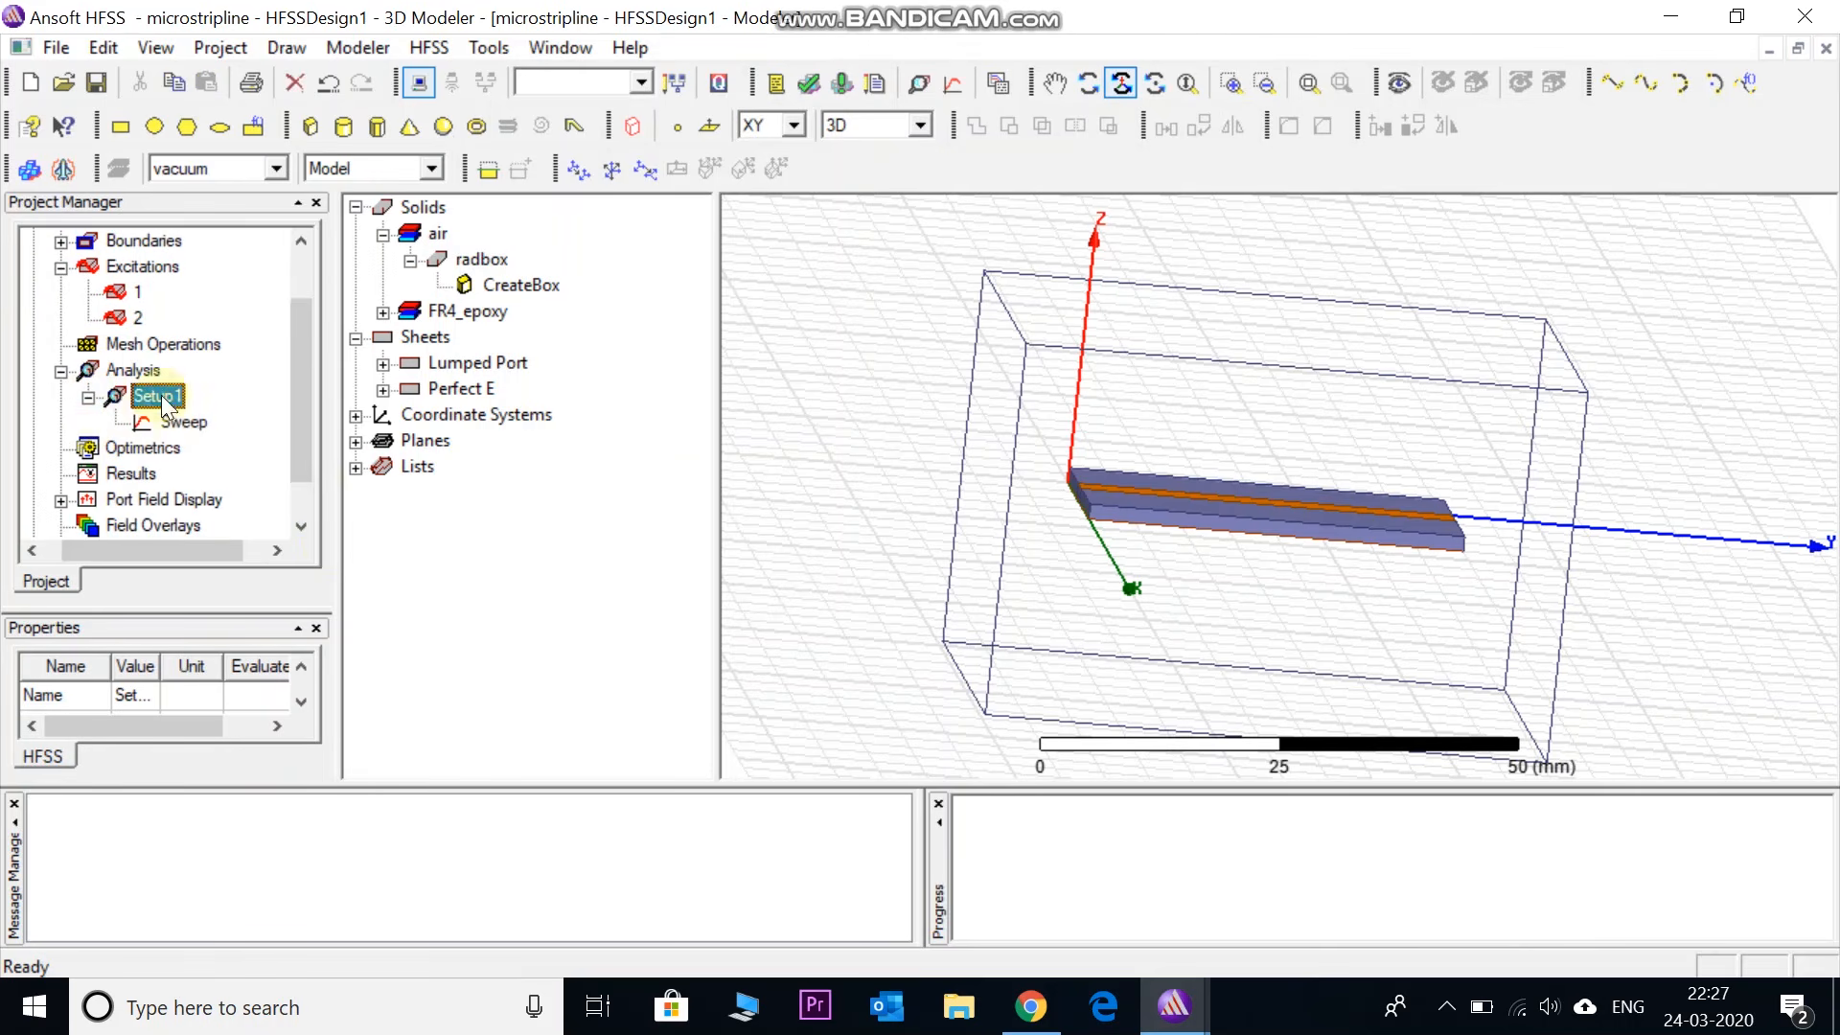
left_click_drag(289, 414, 280, 425)
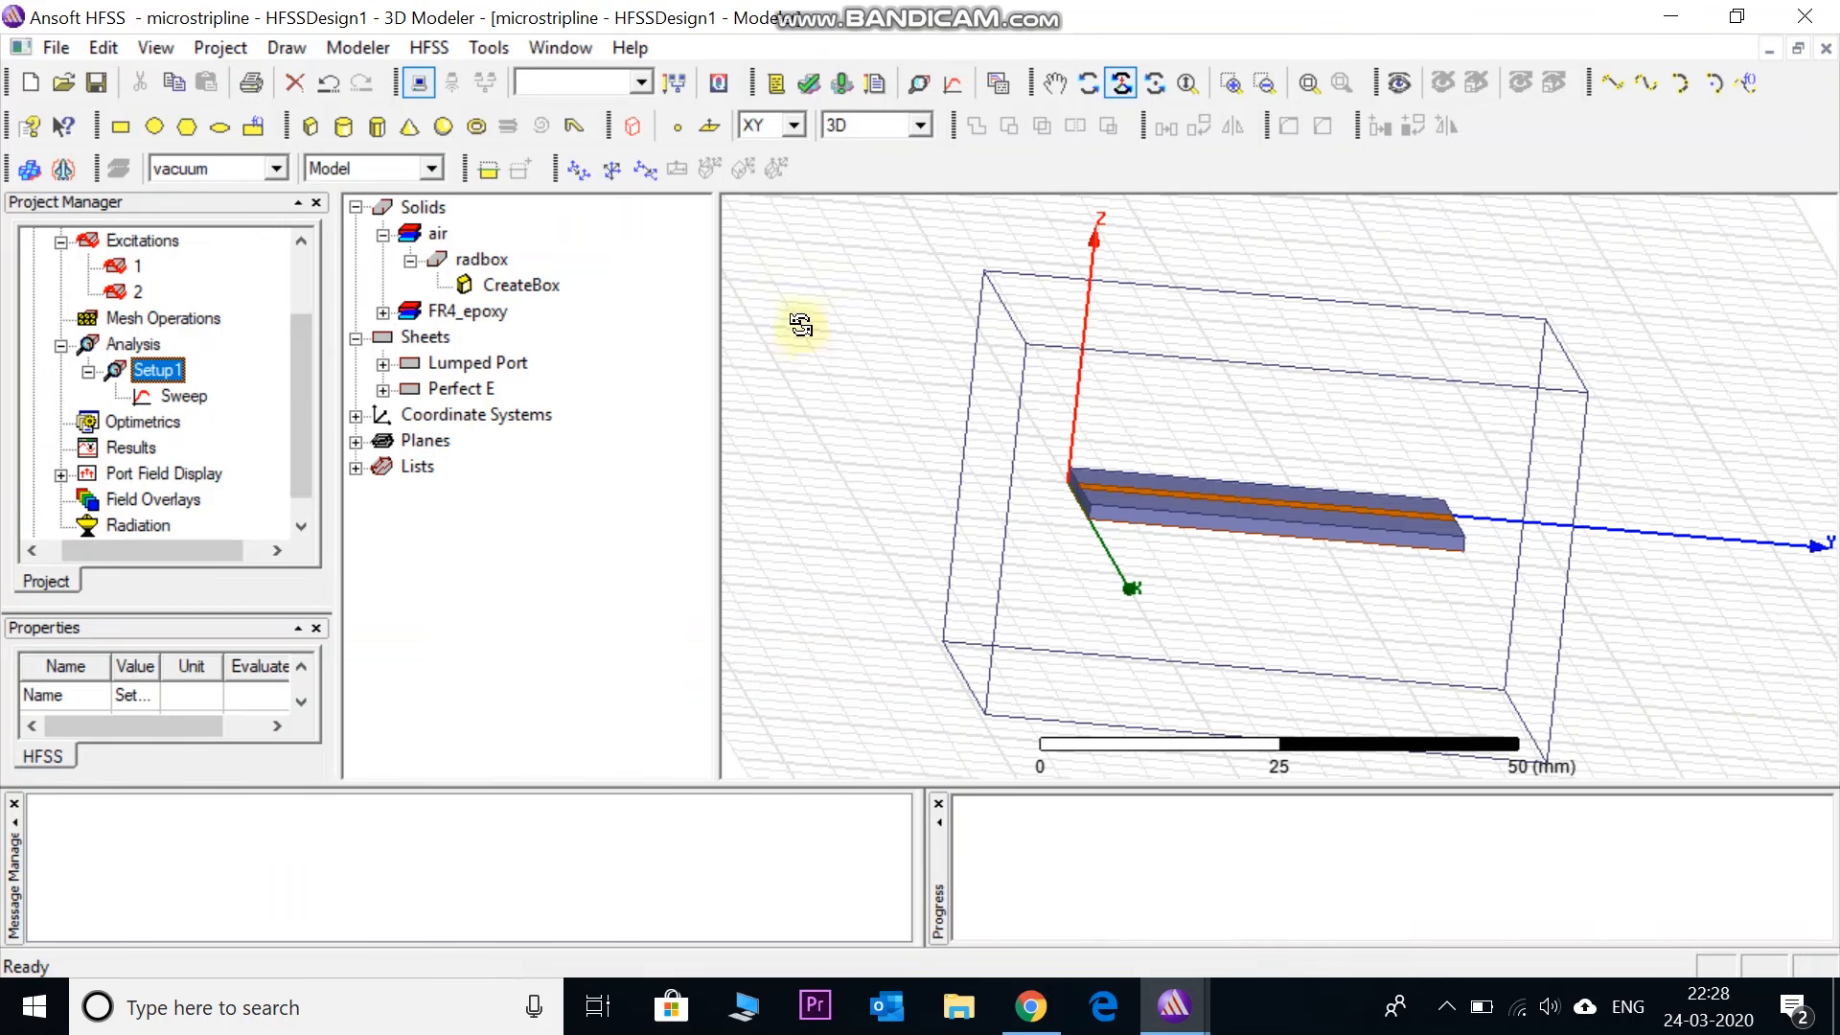
left_click(807, 84)
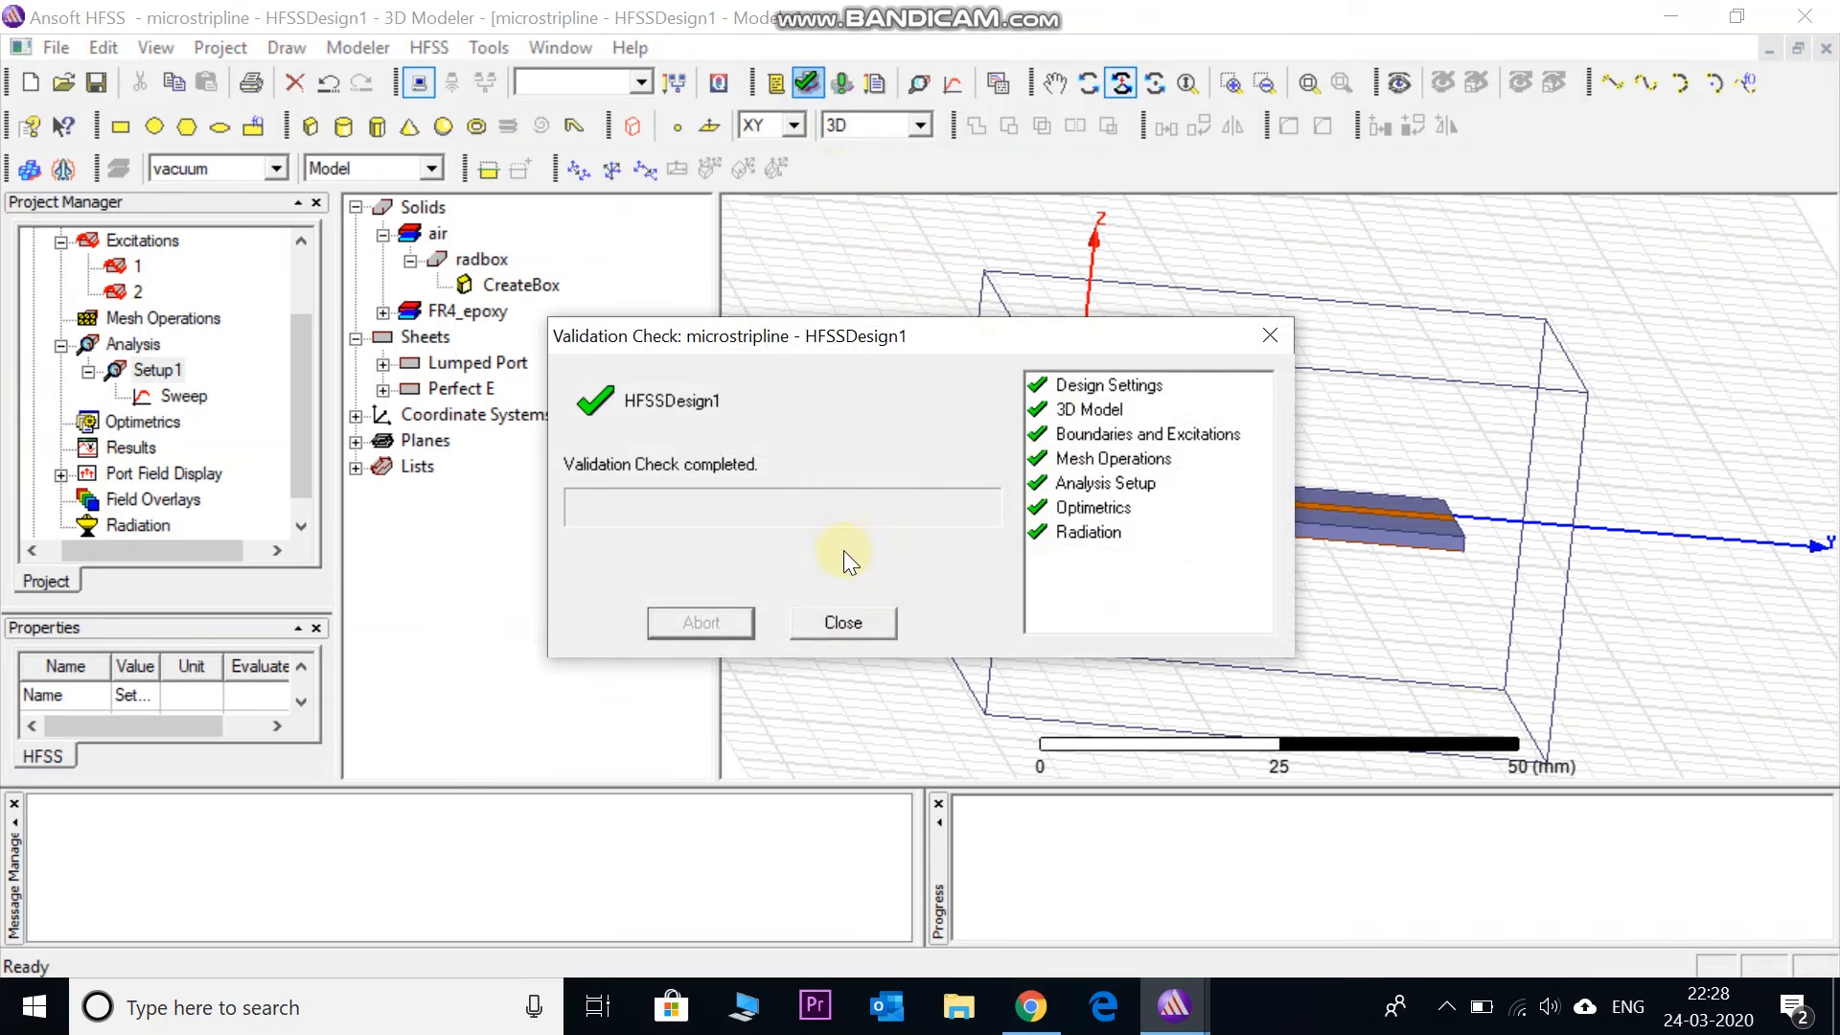
left_click(844, 623)
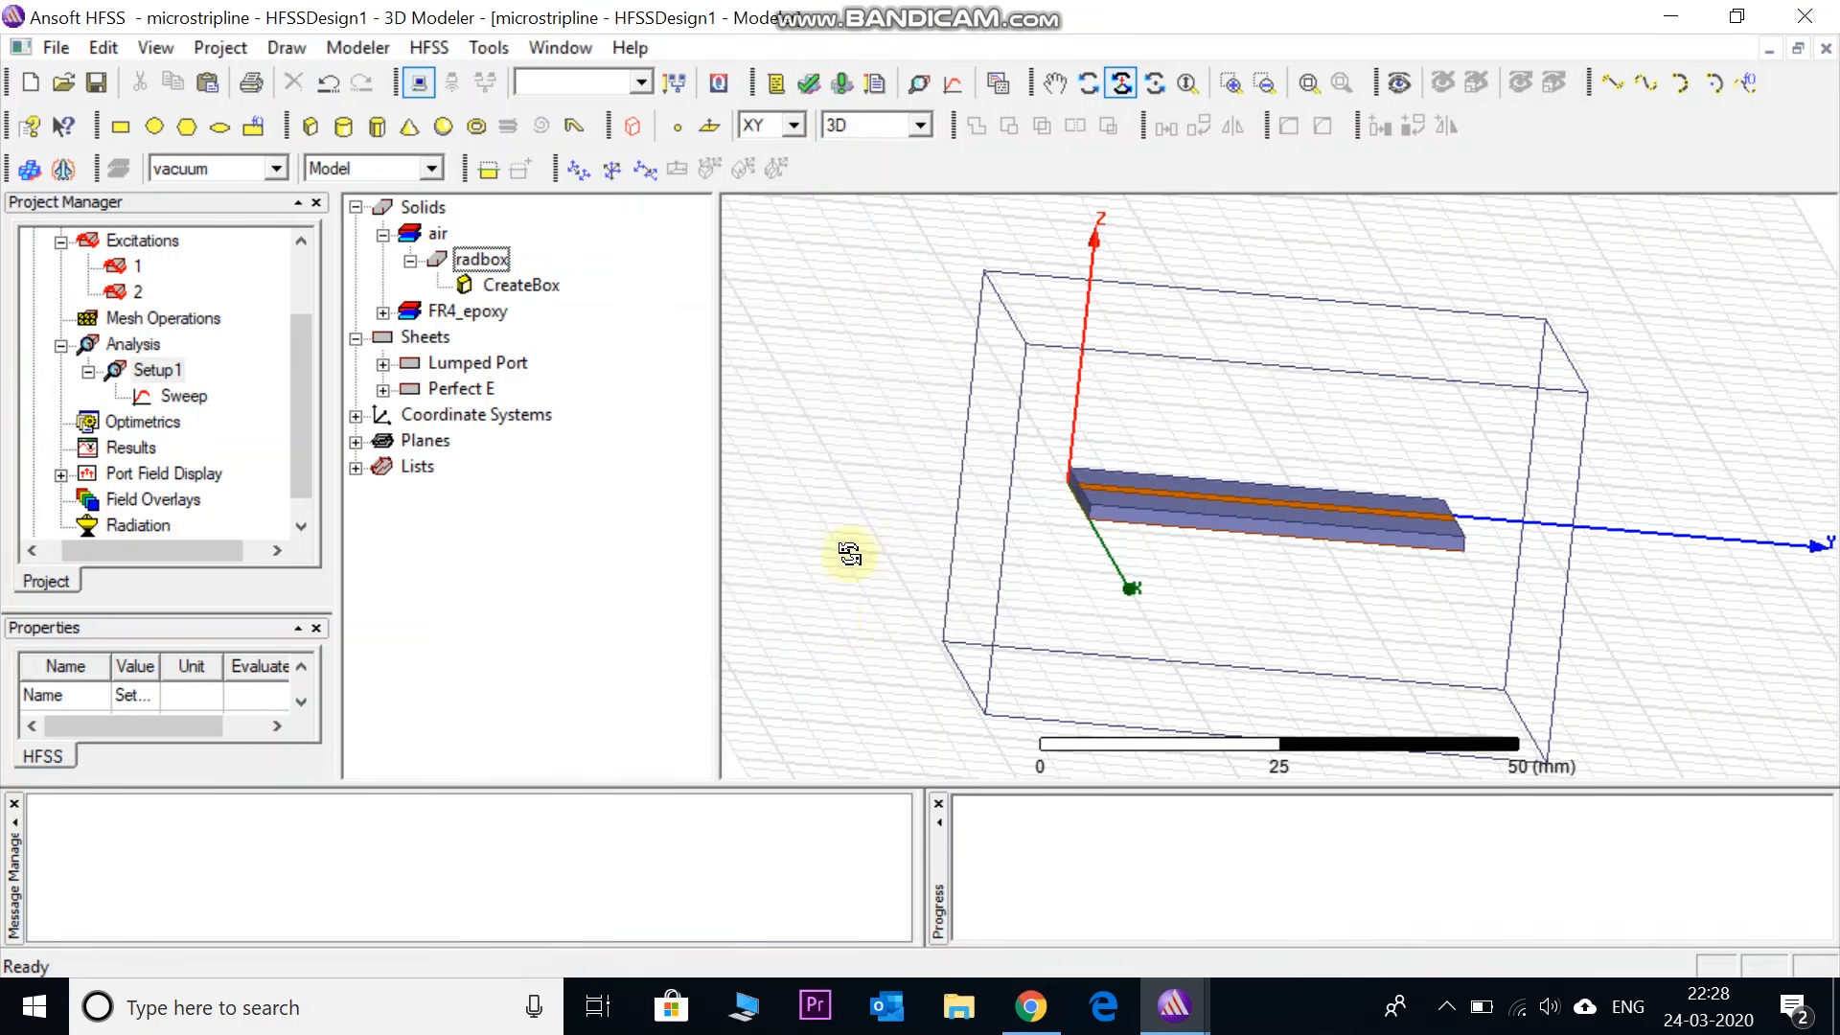
left_click(839, 84)
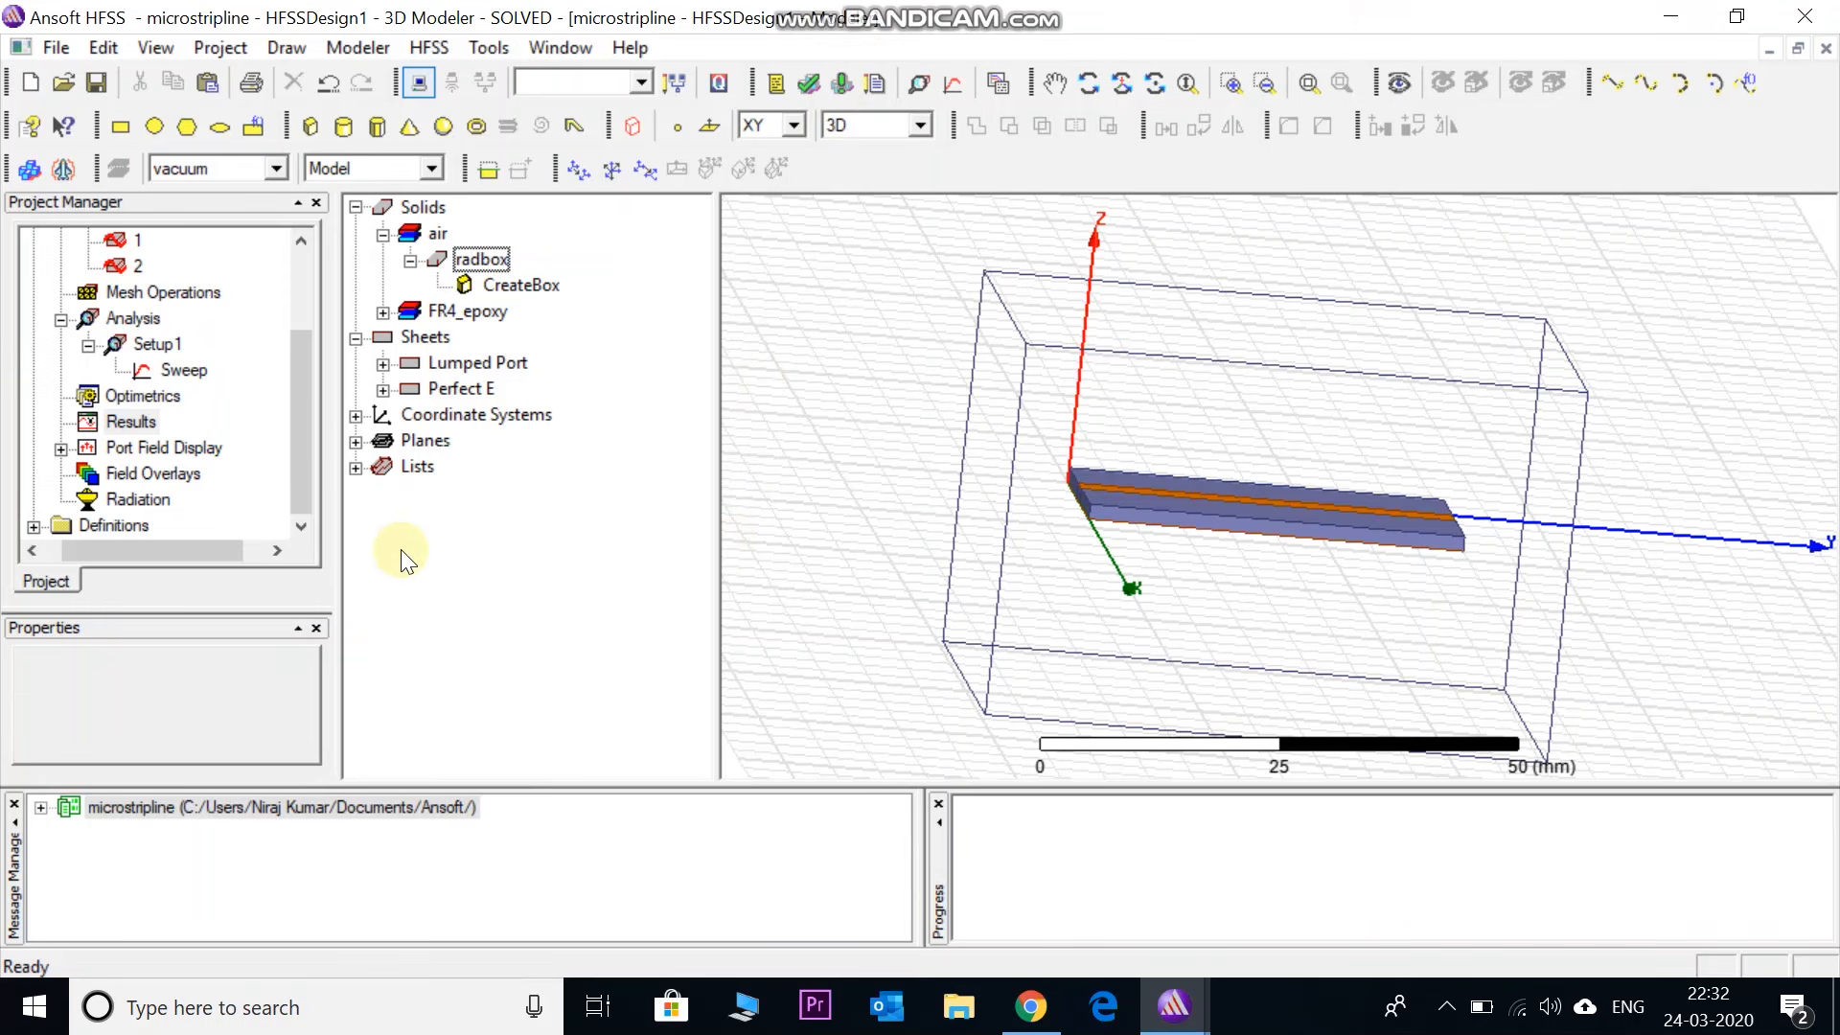
- Create a rectangular report plotting dB of S(1,1), S(1,2), S(2,1) and S(2,2) versus frequency
right_click(128, 419)
mouse_move(219, 435)
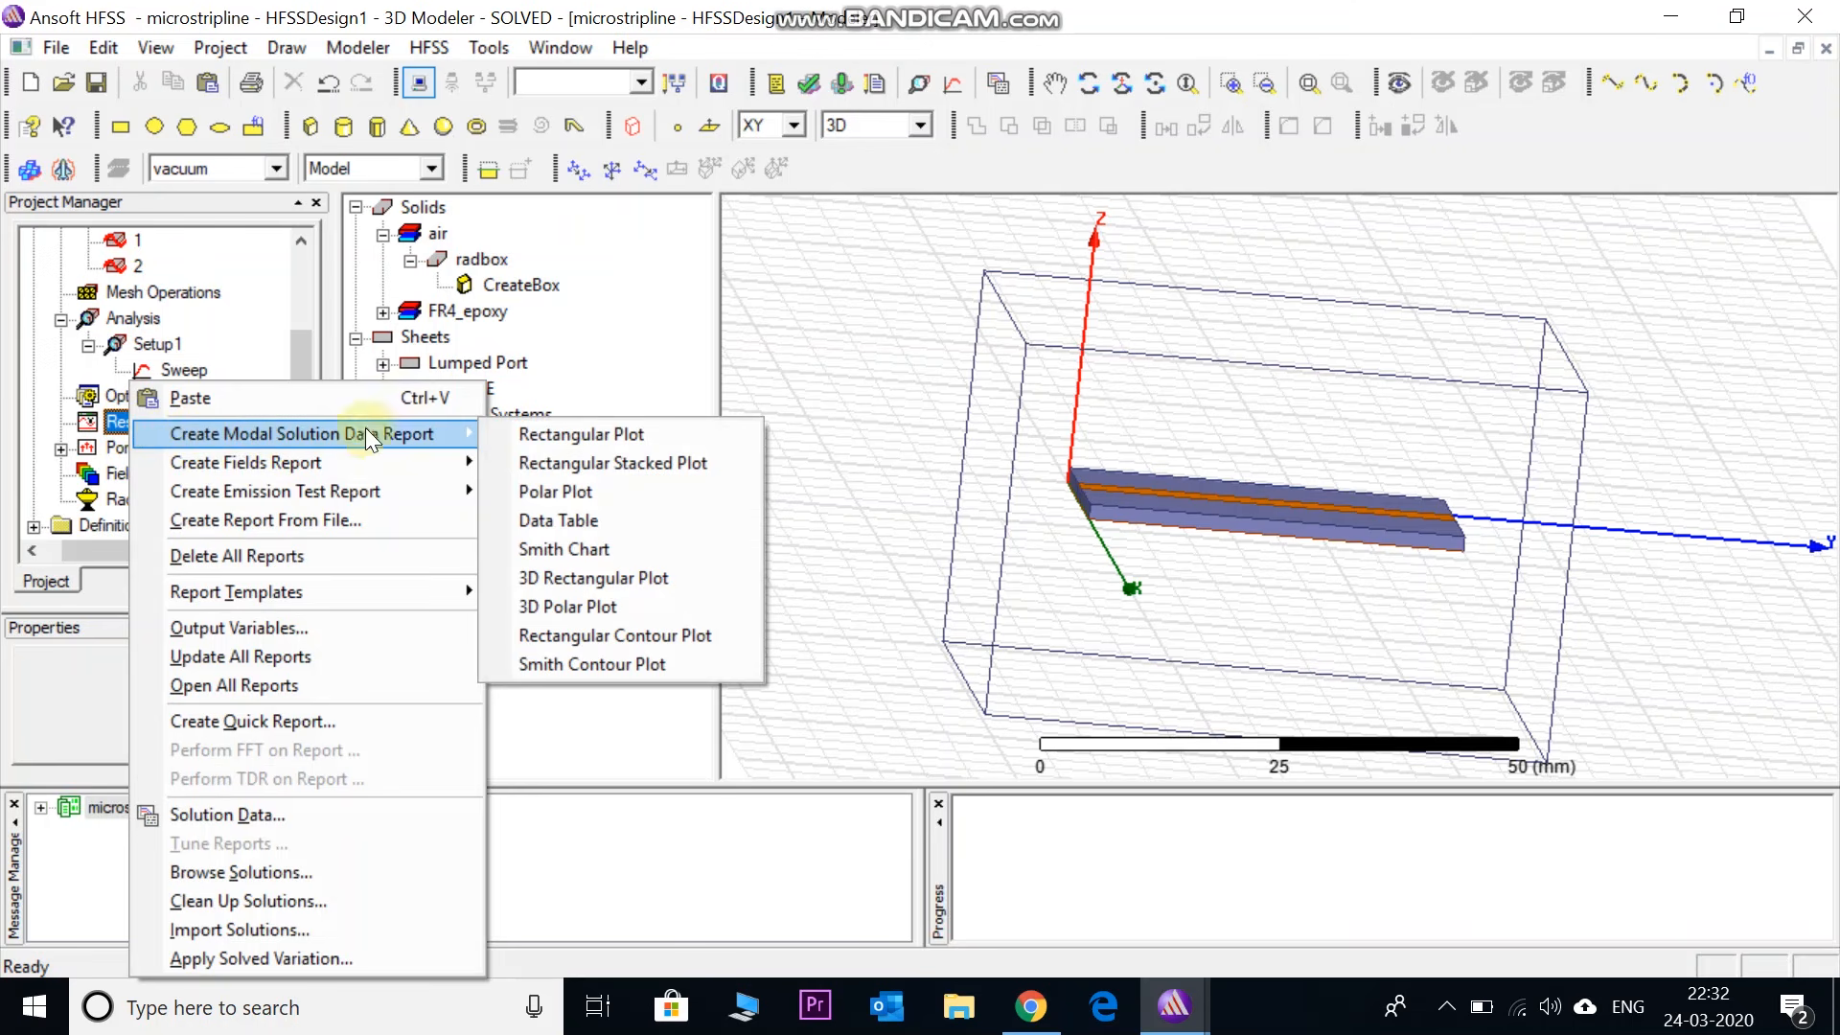
left_click(617, 434)
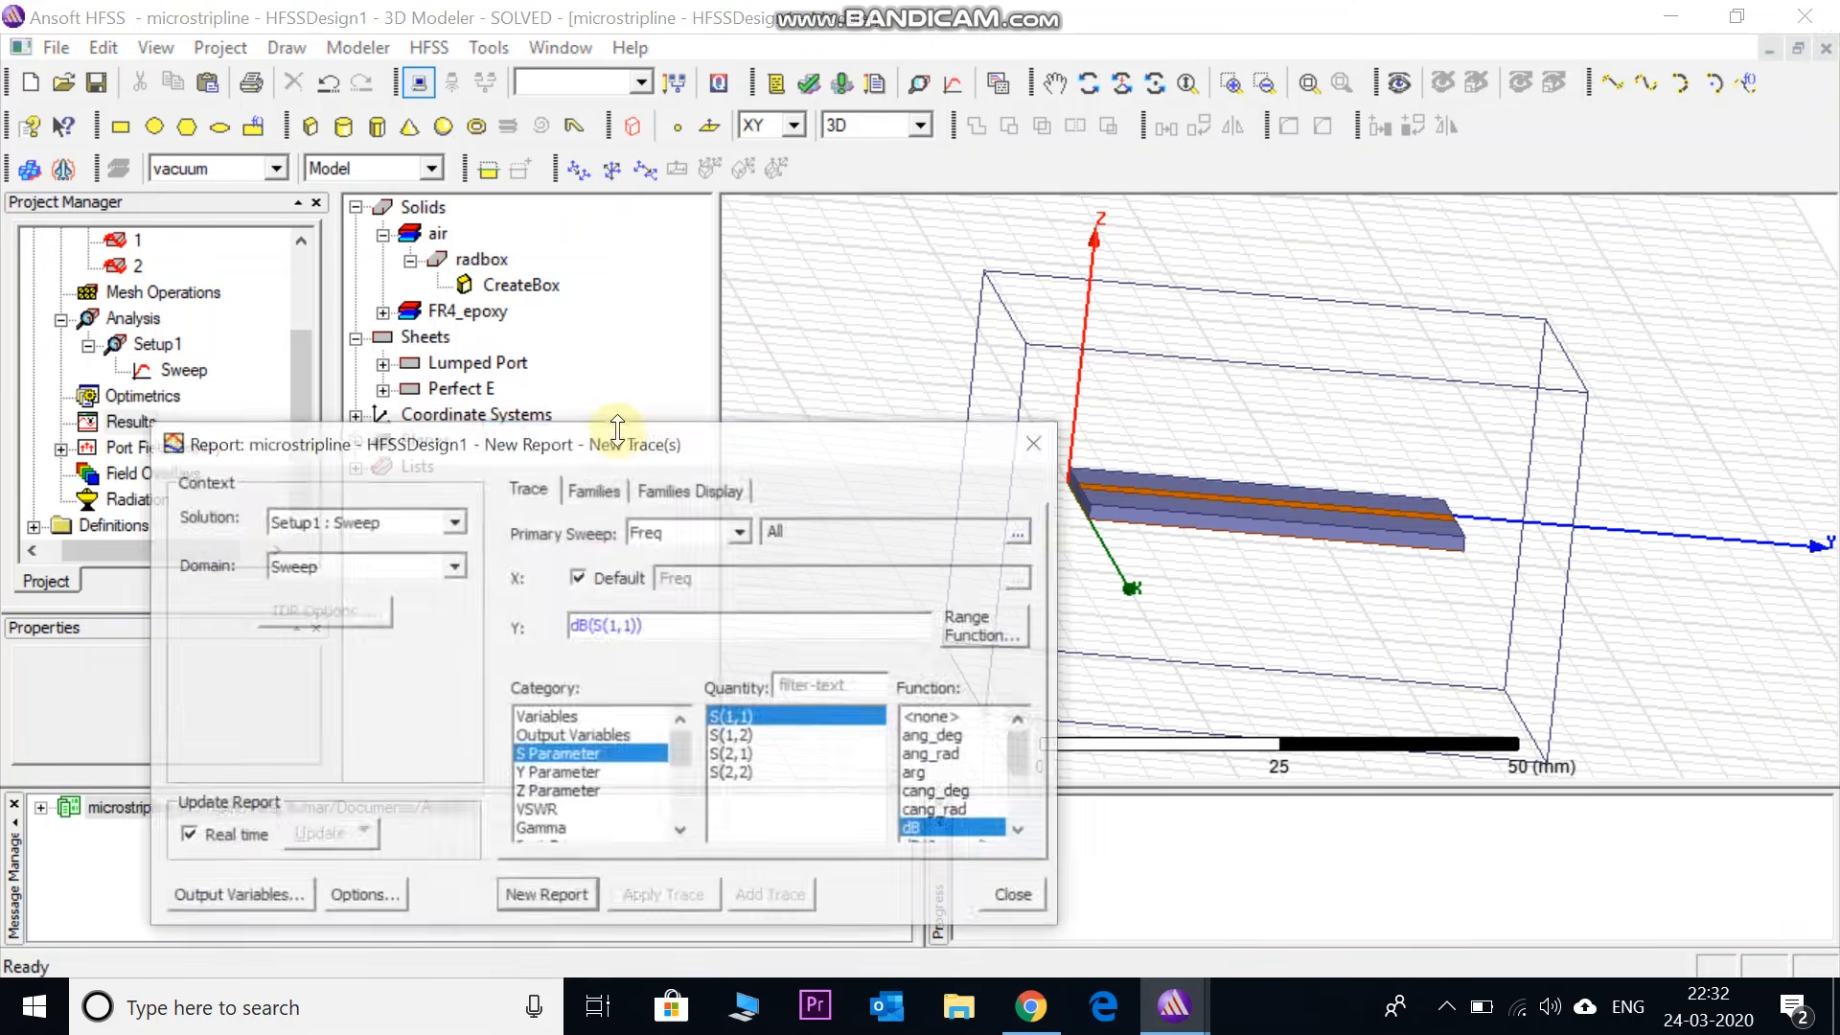
left_click_drag(713, 450, 783, 213)
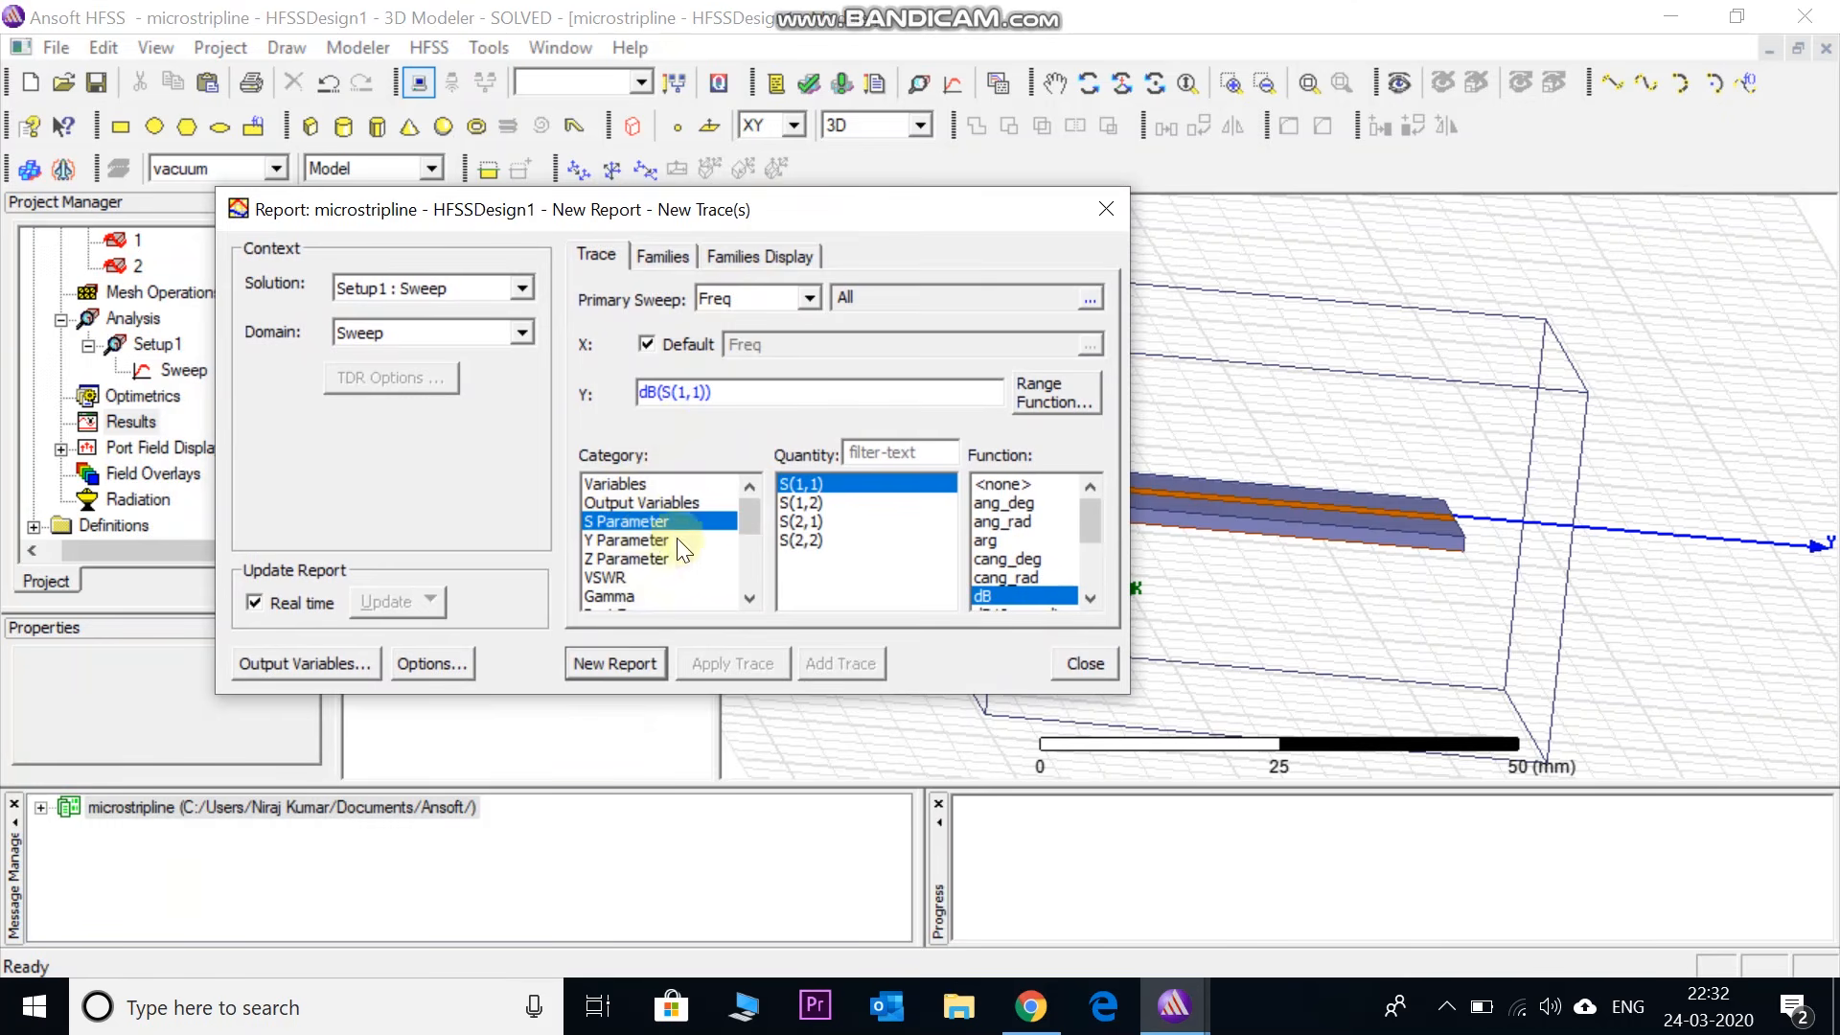
left_click(814, 503, "ctrl")
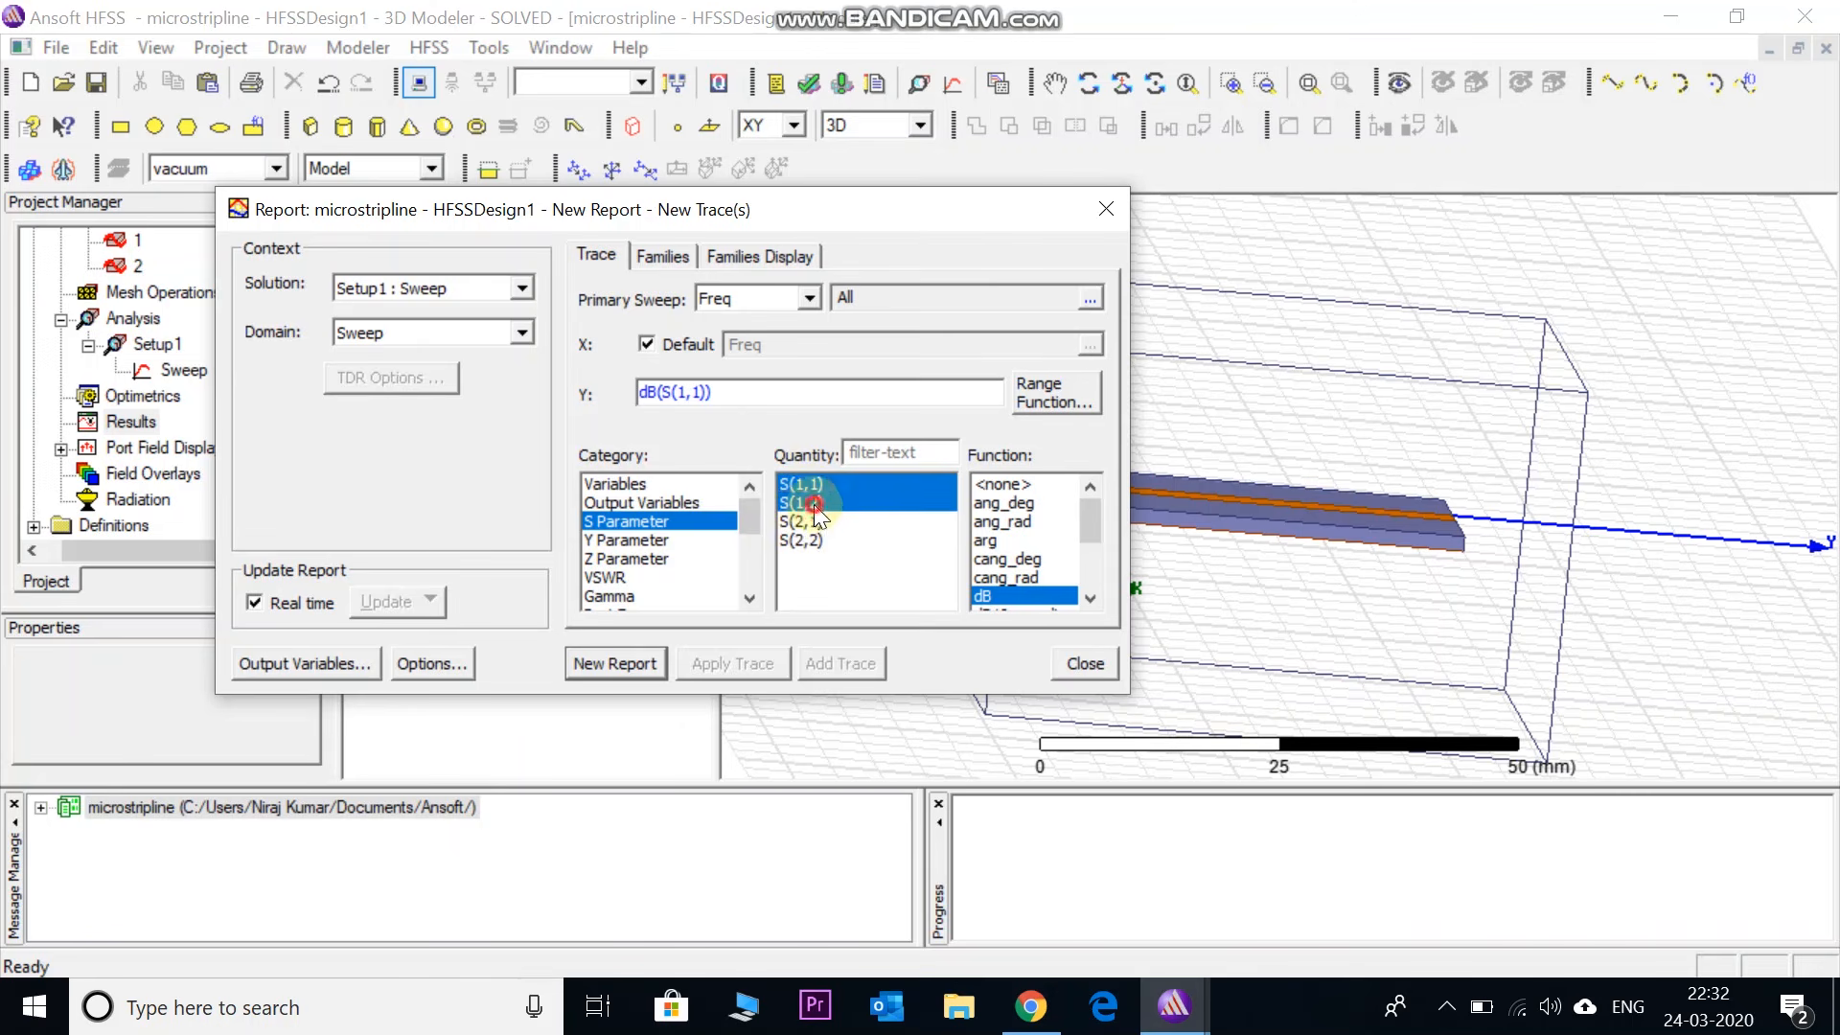
left_click(813, 521, "ctrl")
left_click(808, 541, "ctrl")
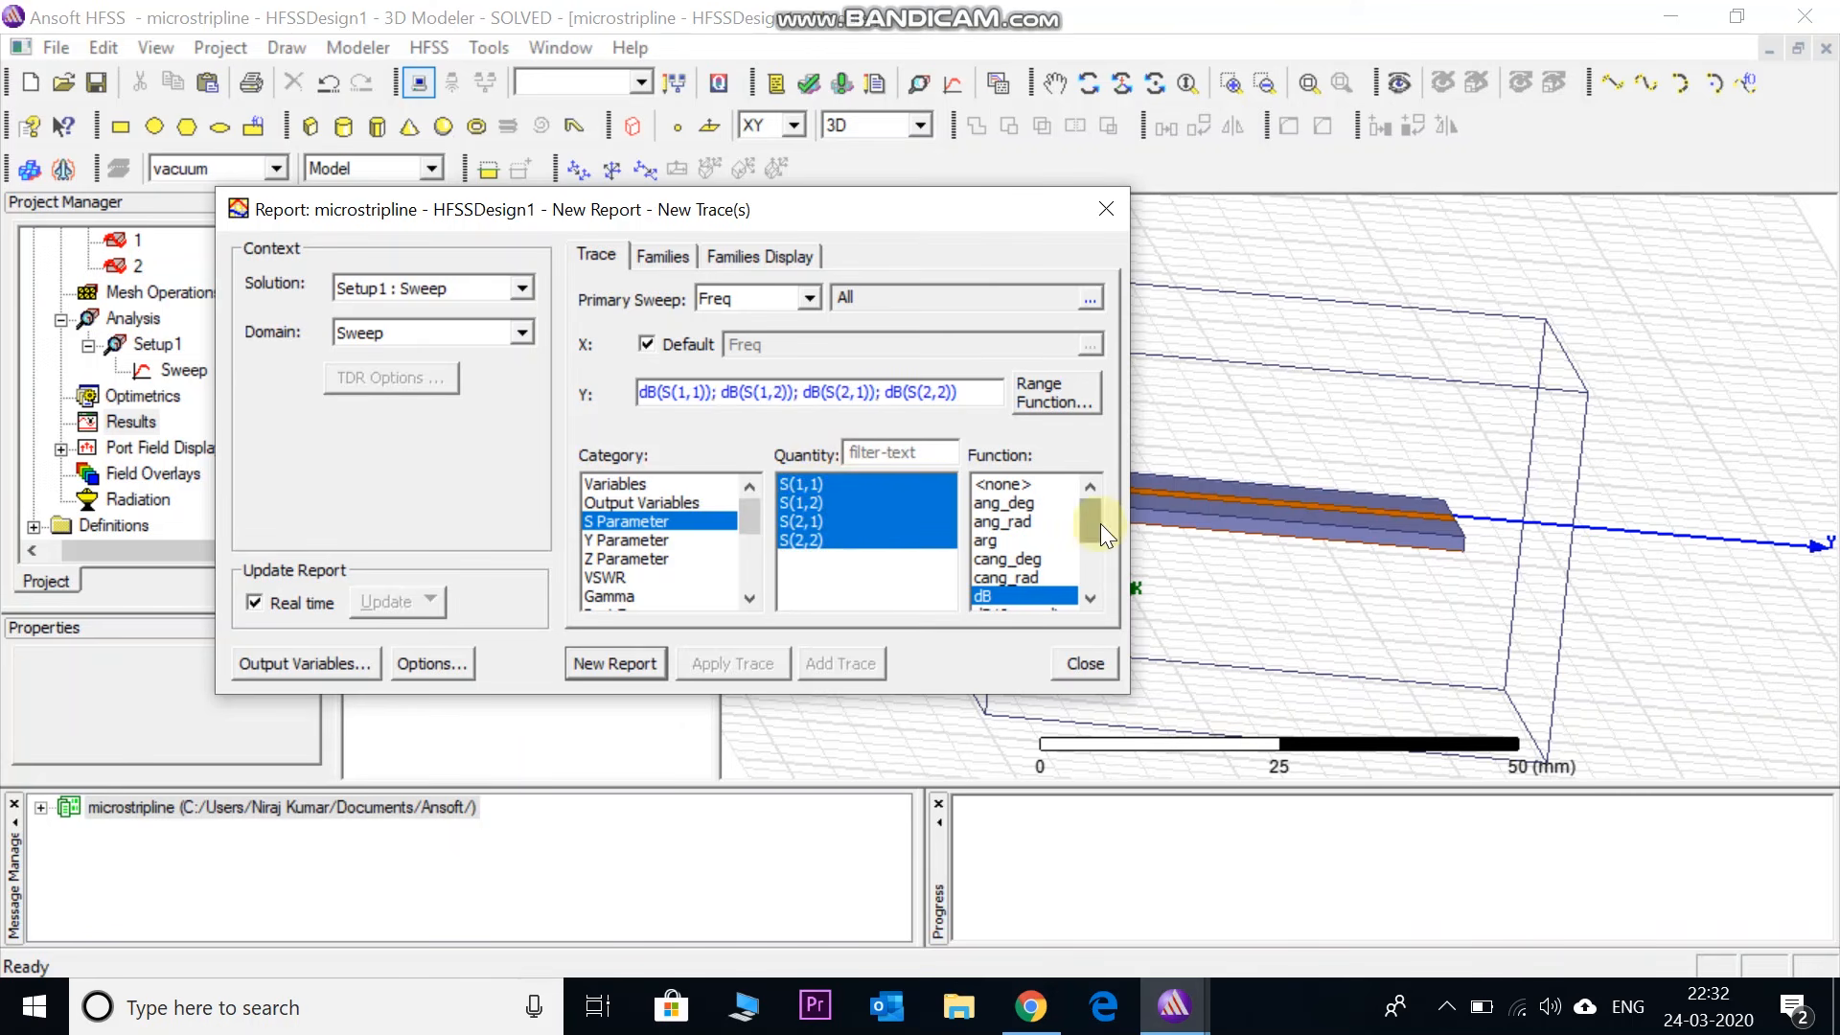
left_click_drag(1100, 523, 1094, 538)
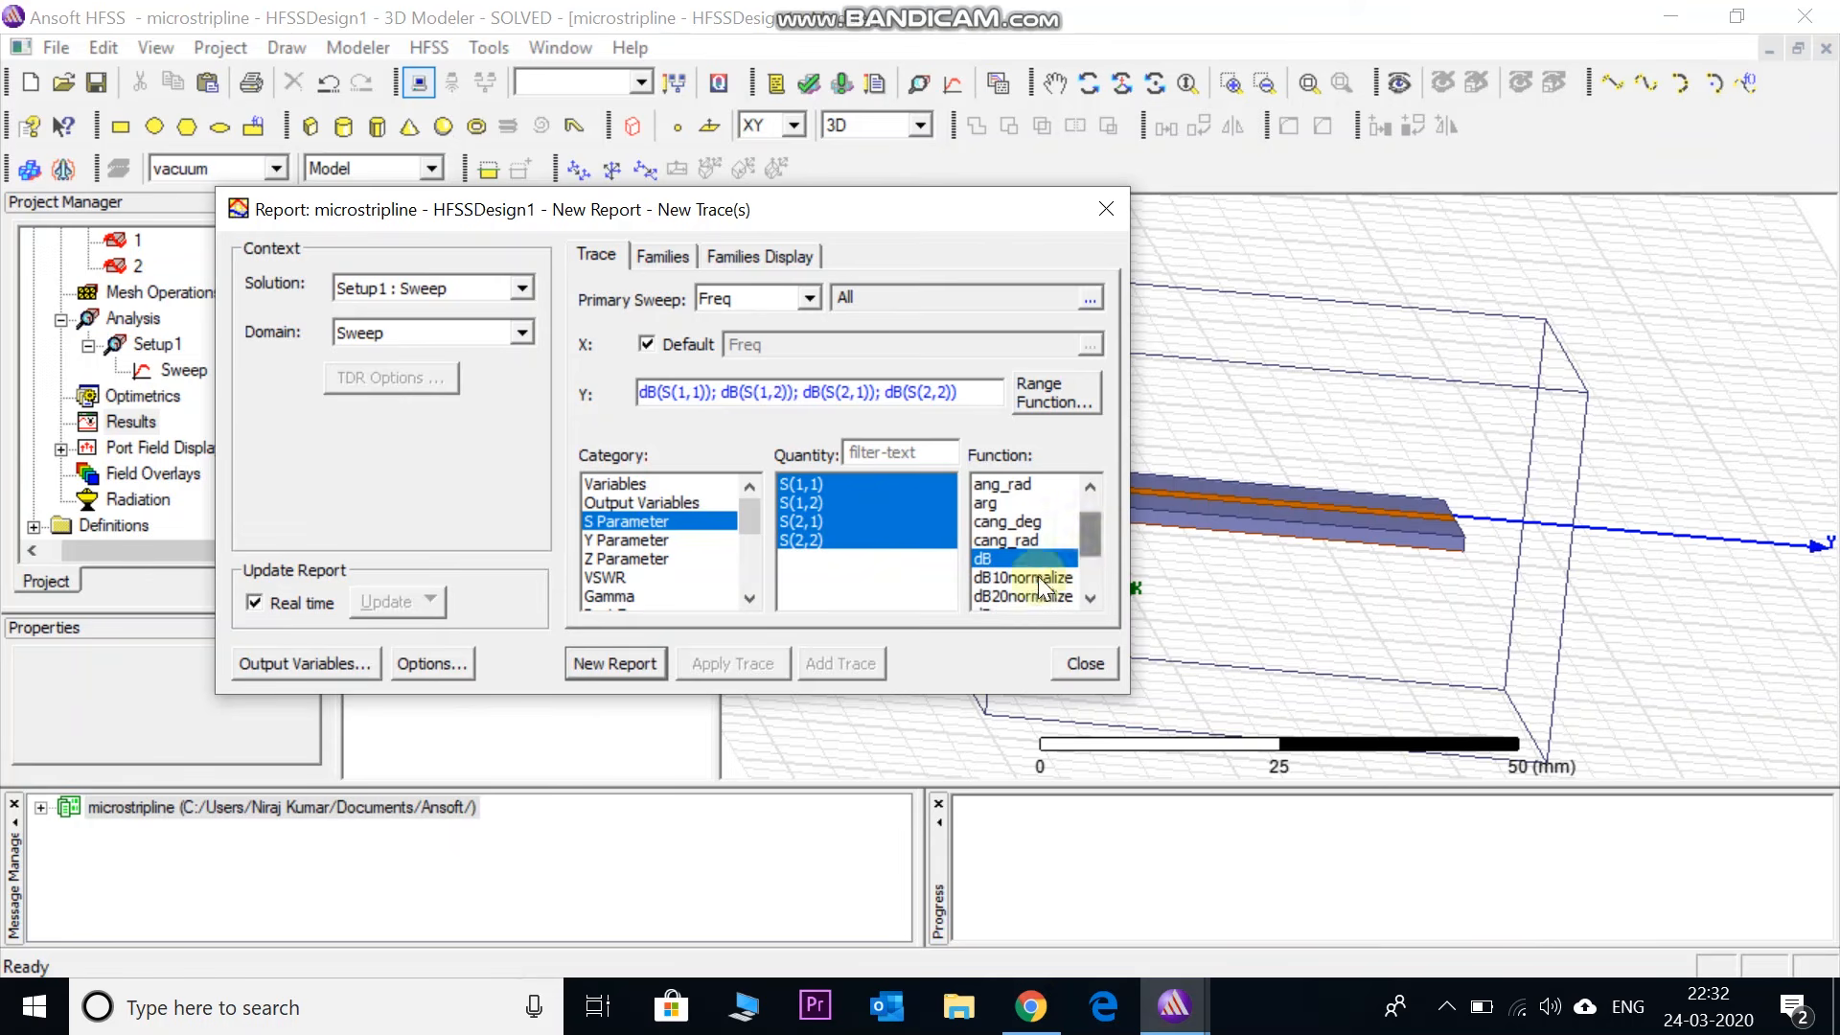
left_click(618, 661)
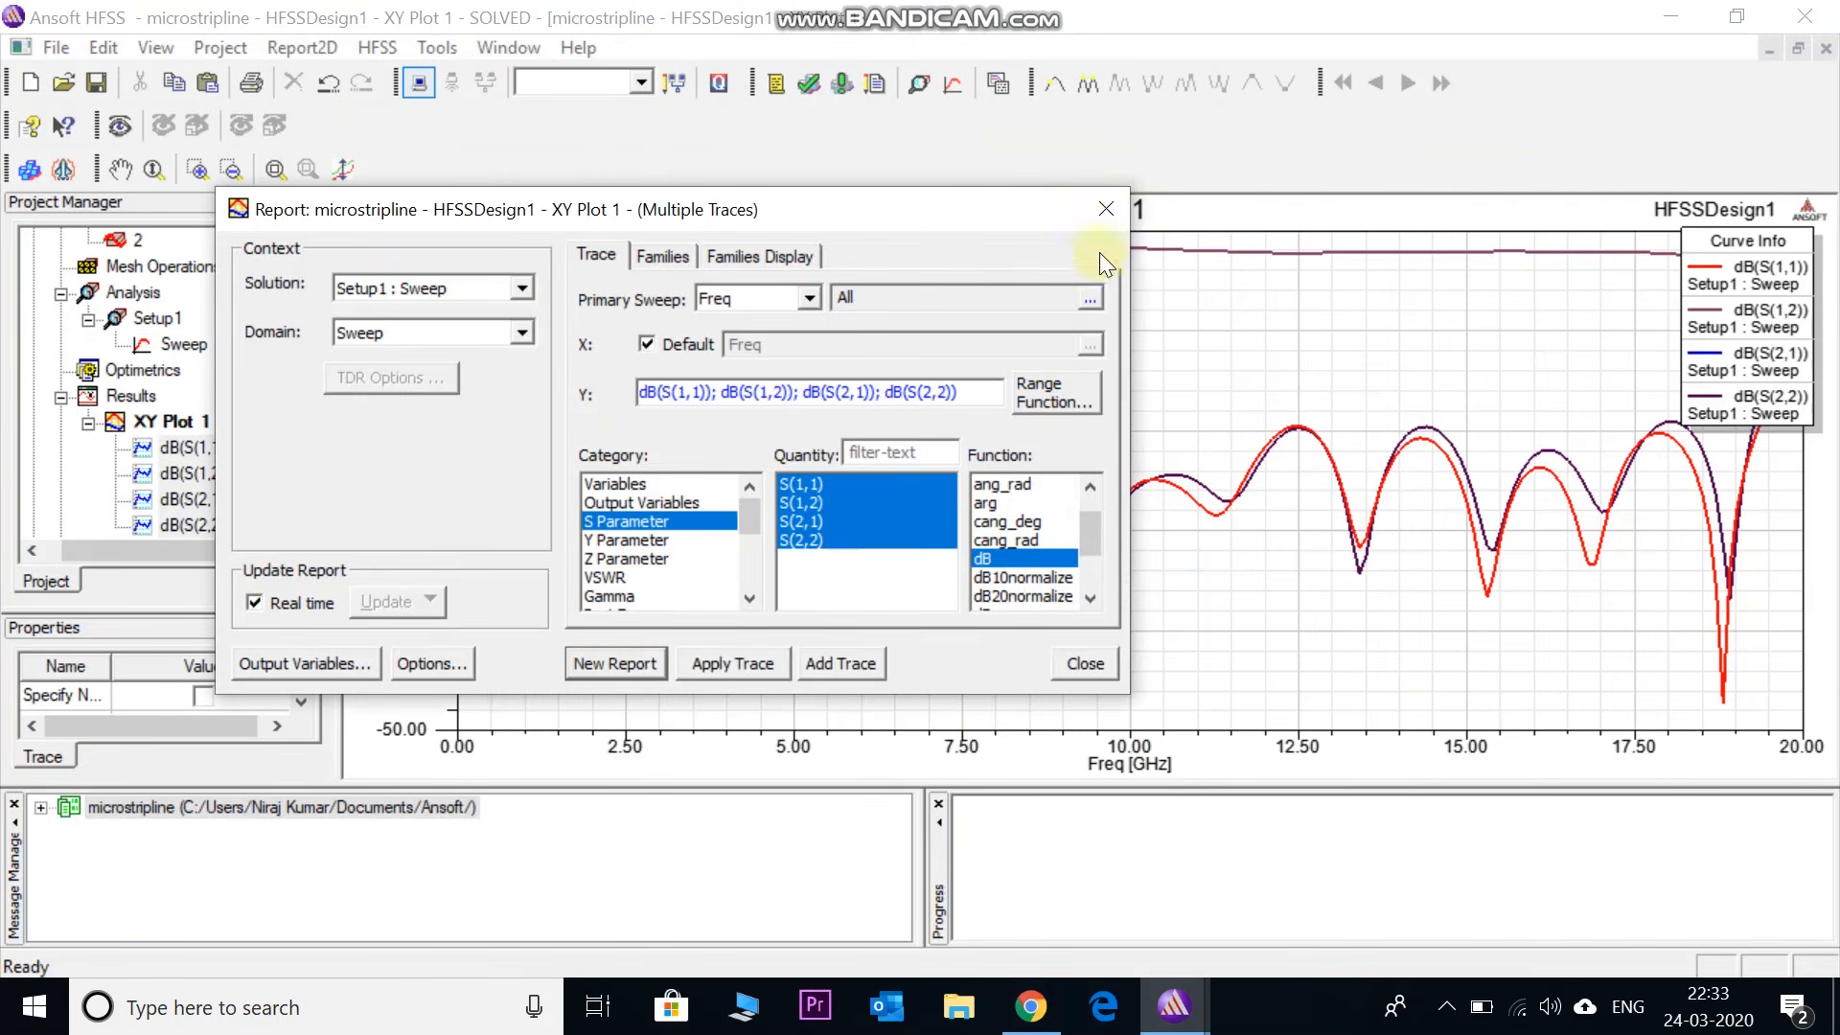
- Close the report settings and inspect the dB(S(1,1)), dB(S(2,2)) and dB(S(2,1)) traces
left_click(1106, 211)
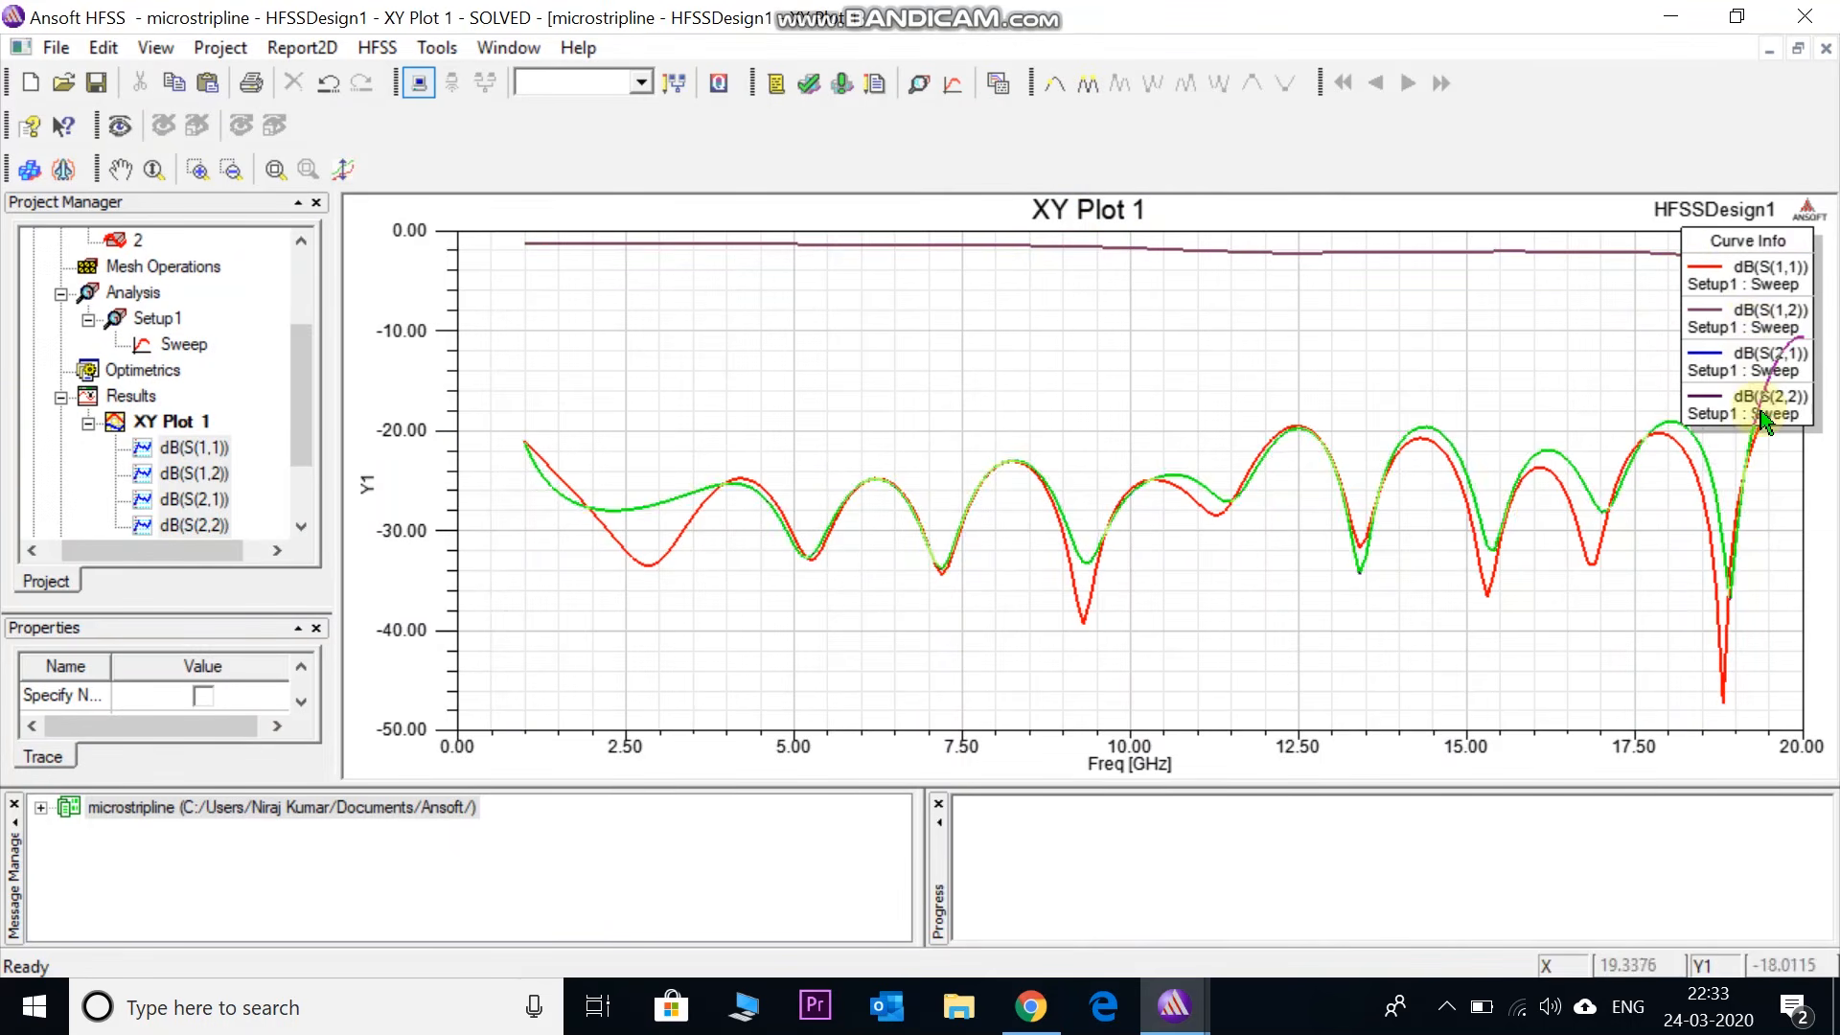
left_click(1053, 507)
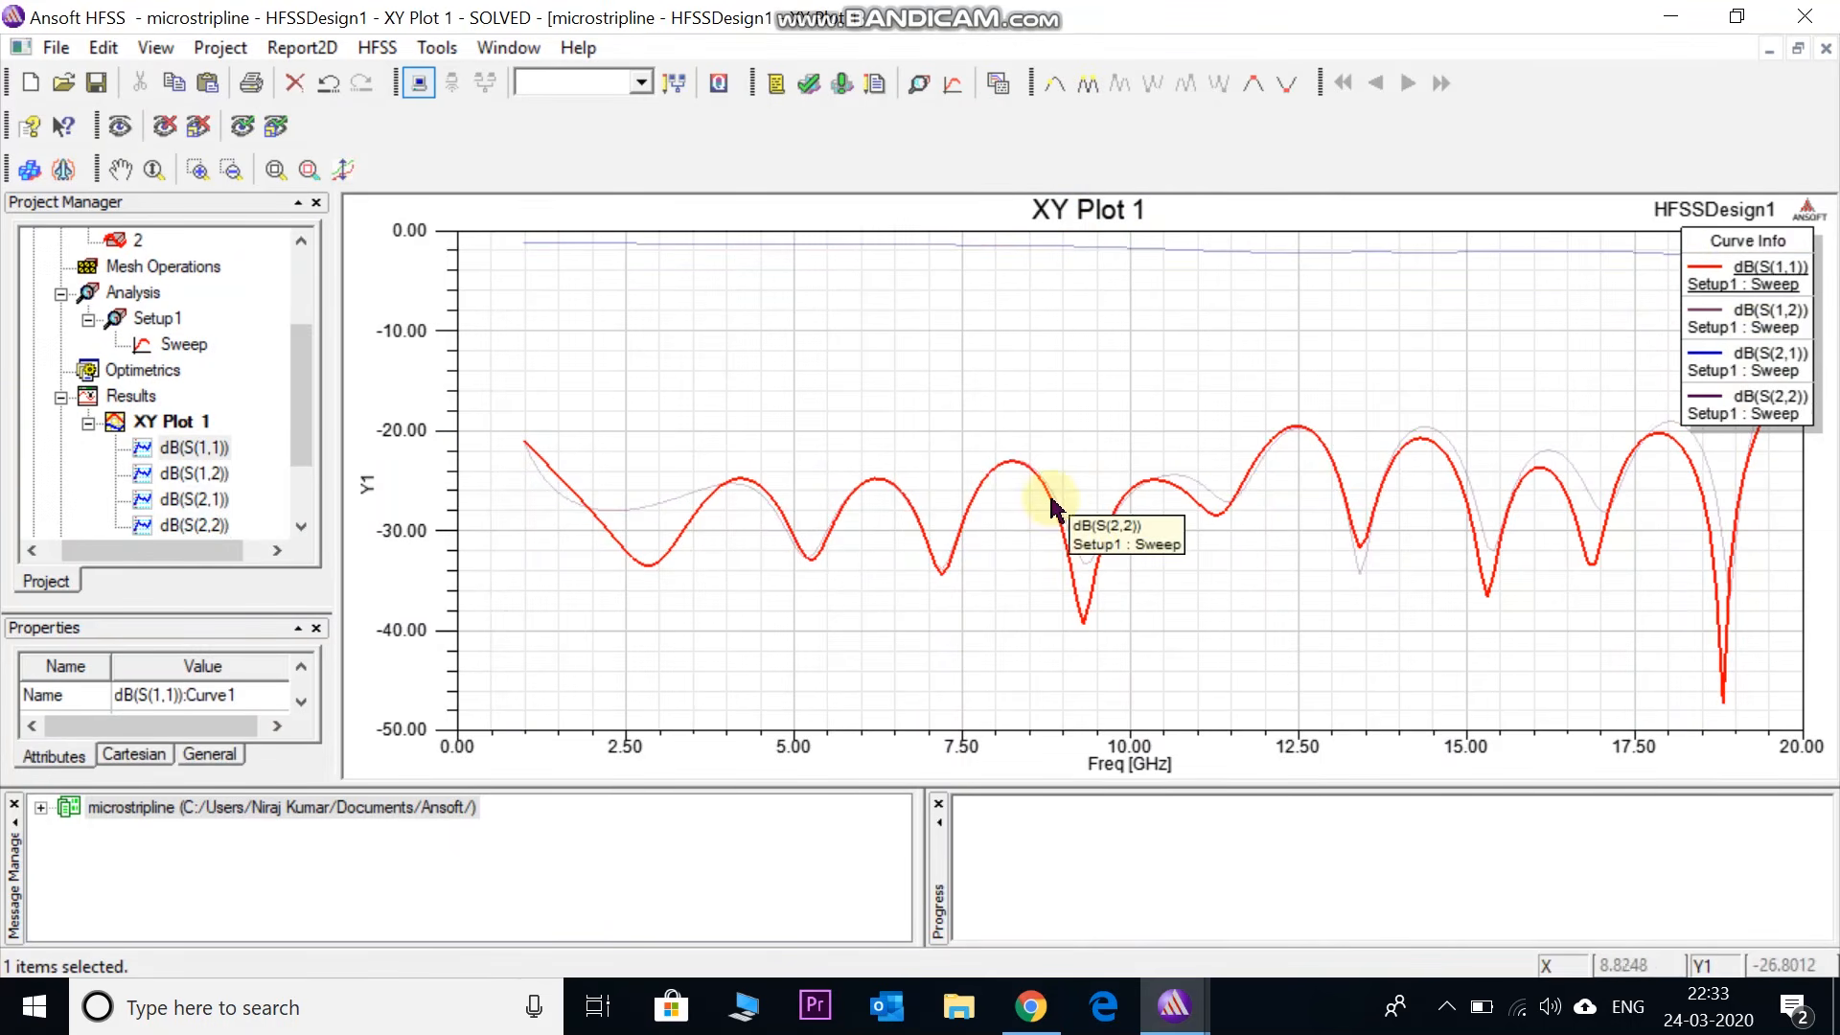
left_click(1081, 559)
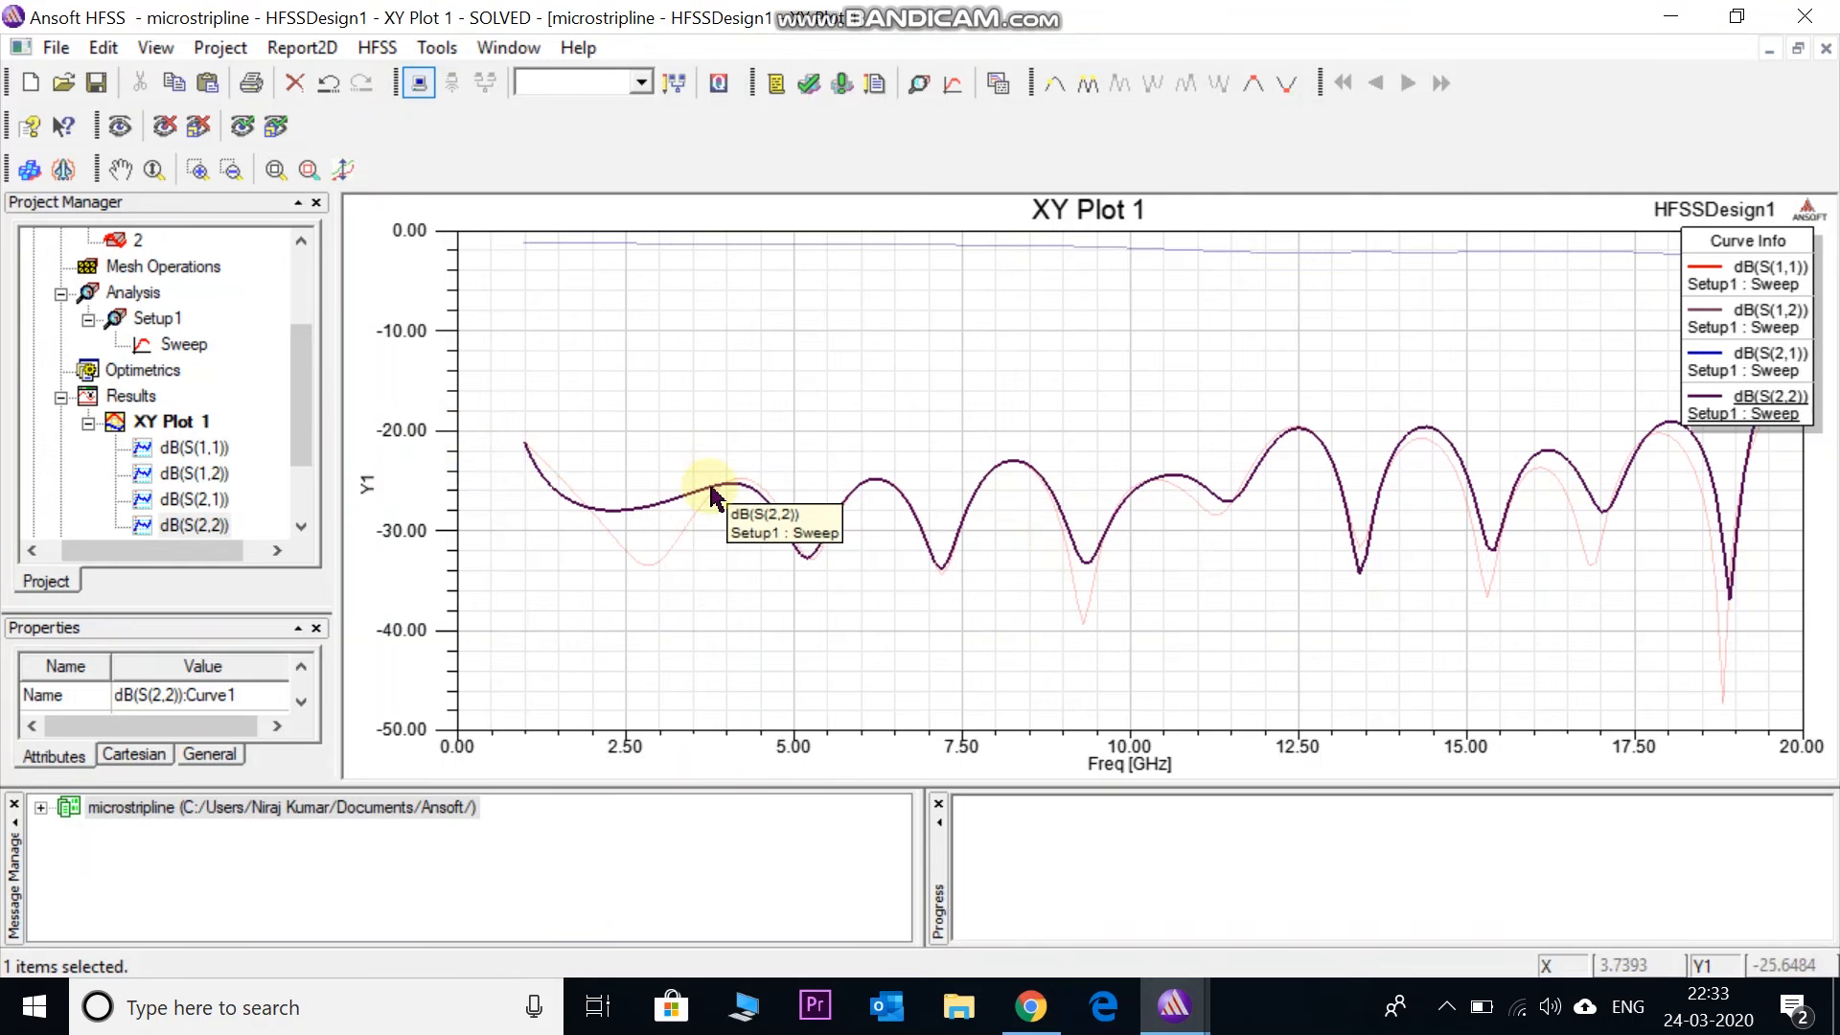
left_click(690, 245)
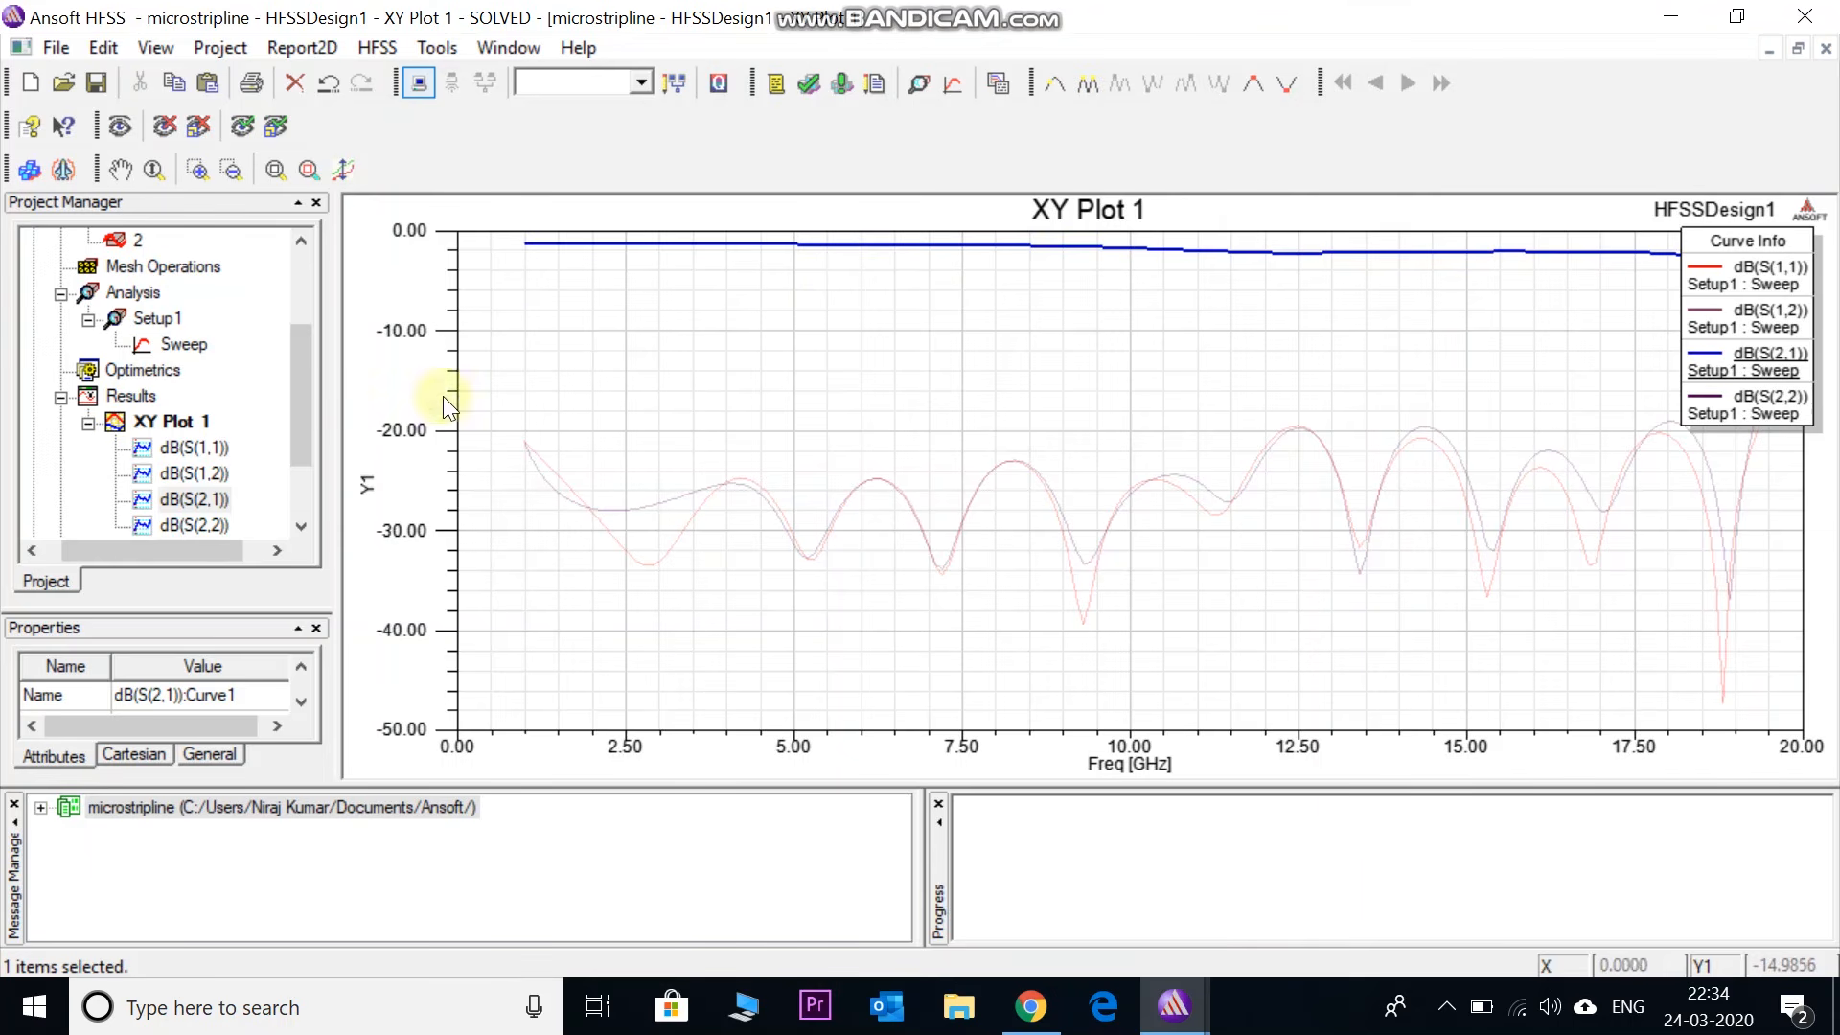
- Return to HFSSDesign1's 3D model and widen the modeler view
left_click_drag(295, 410, 299, 326)
left_click(247, 268)
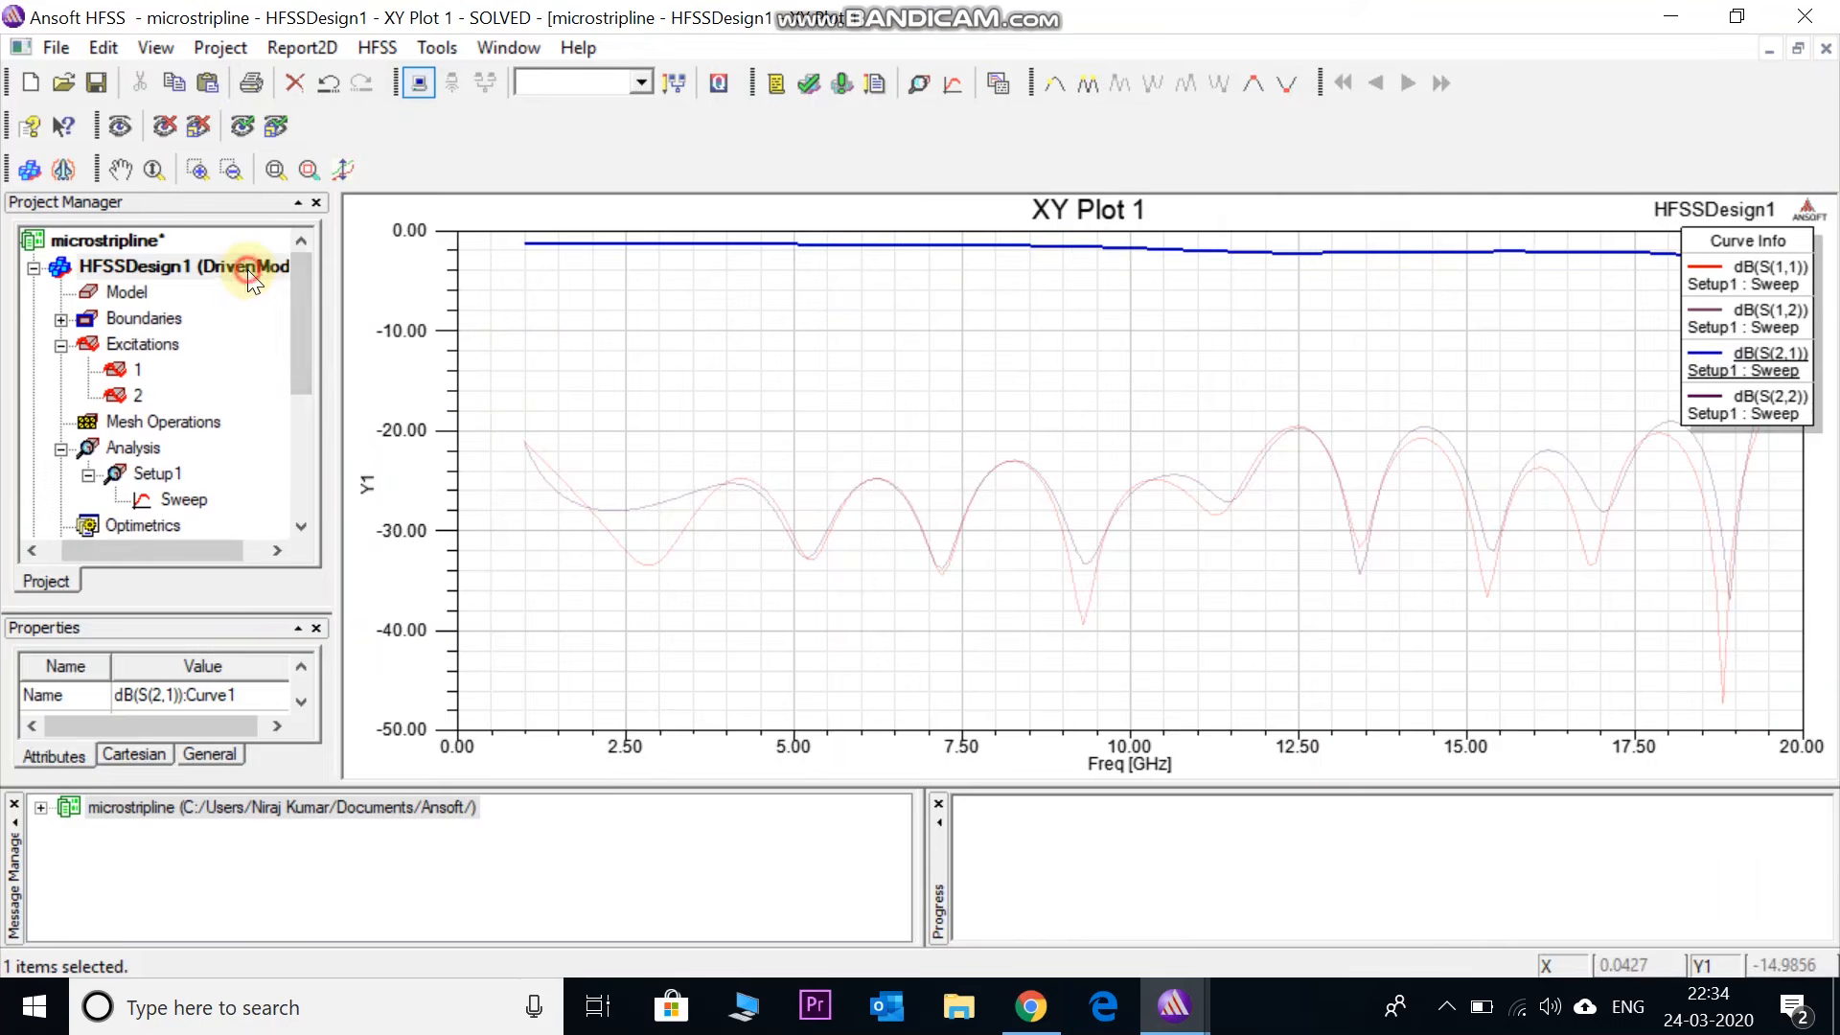
double_click(247, 269)
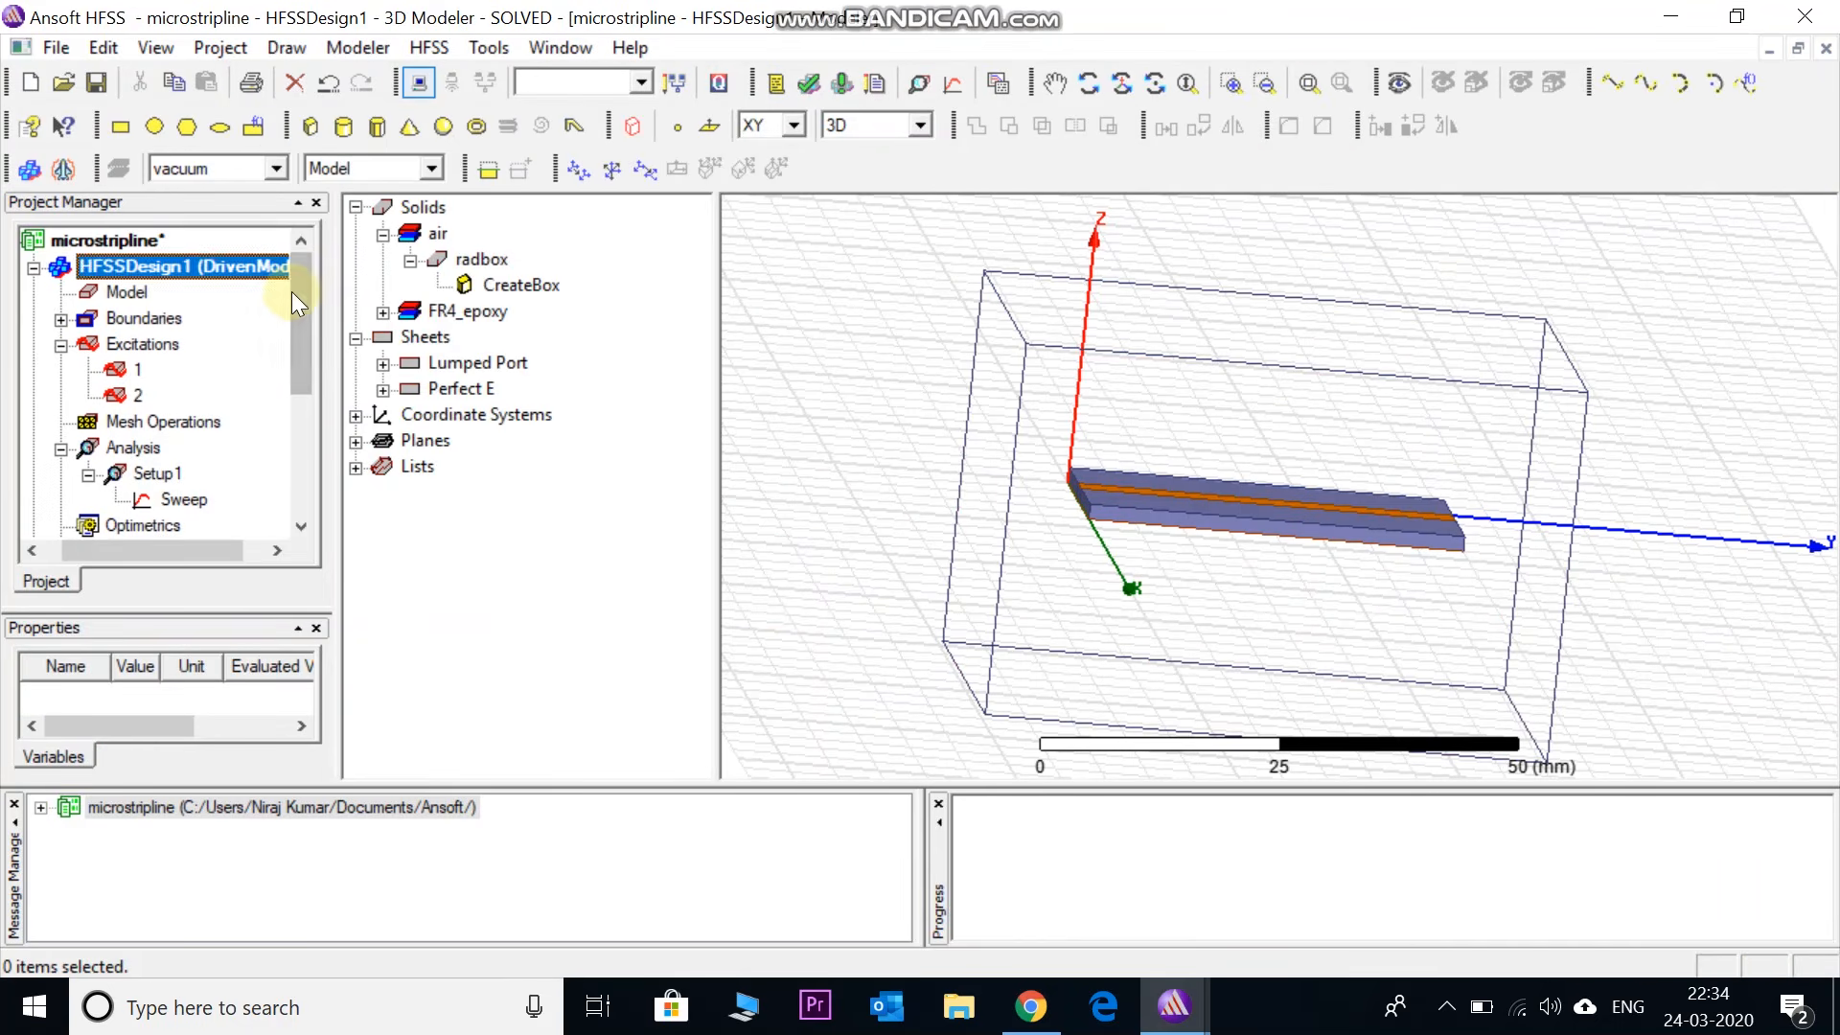
mouse_move(295, 303)
left_mouse_down()
mouse_move(291, 342)
mouse_move(297, 297)
mouse_move(323, 308)
left_mouse_up()
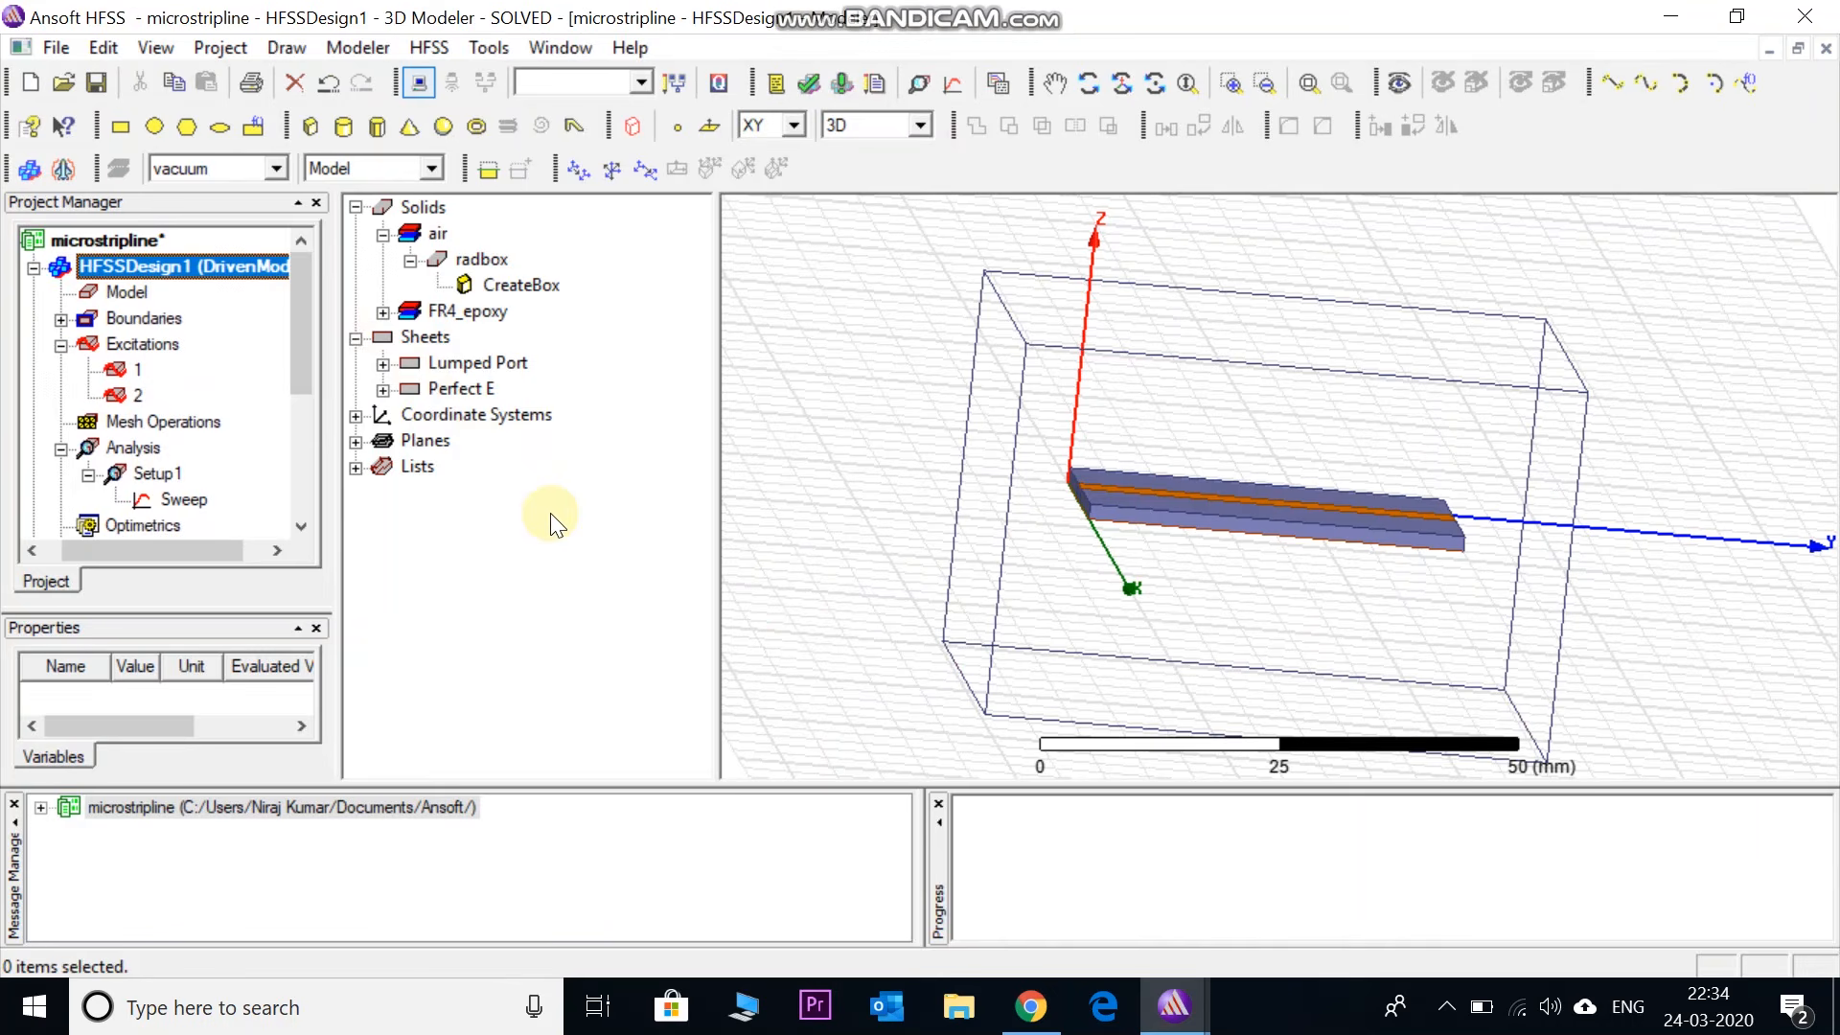
left_click_drag(715, 501, 647, 514)
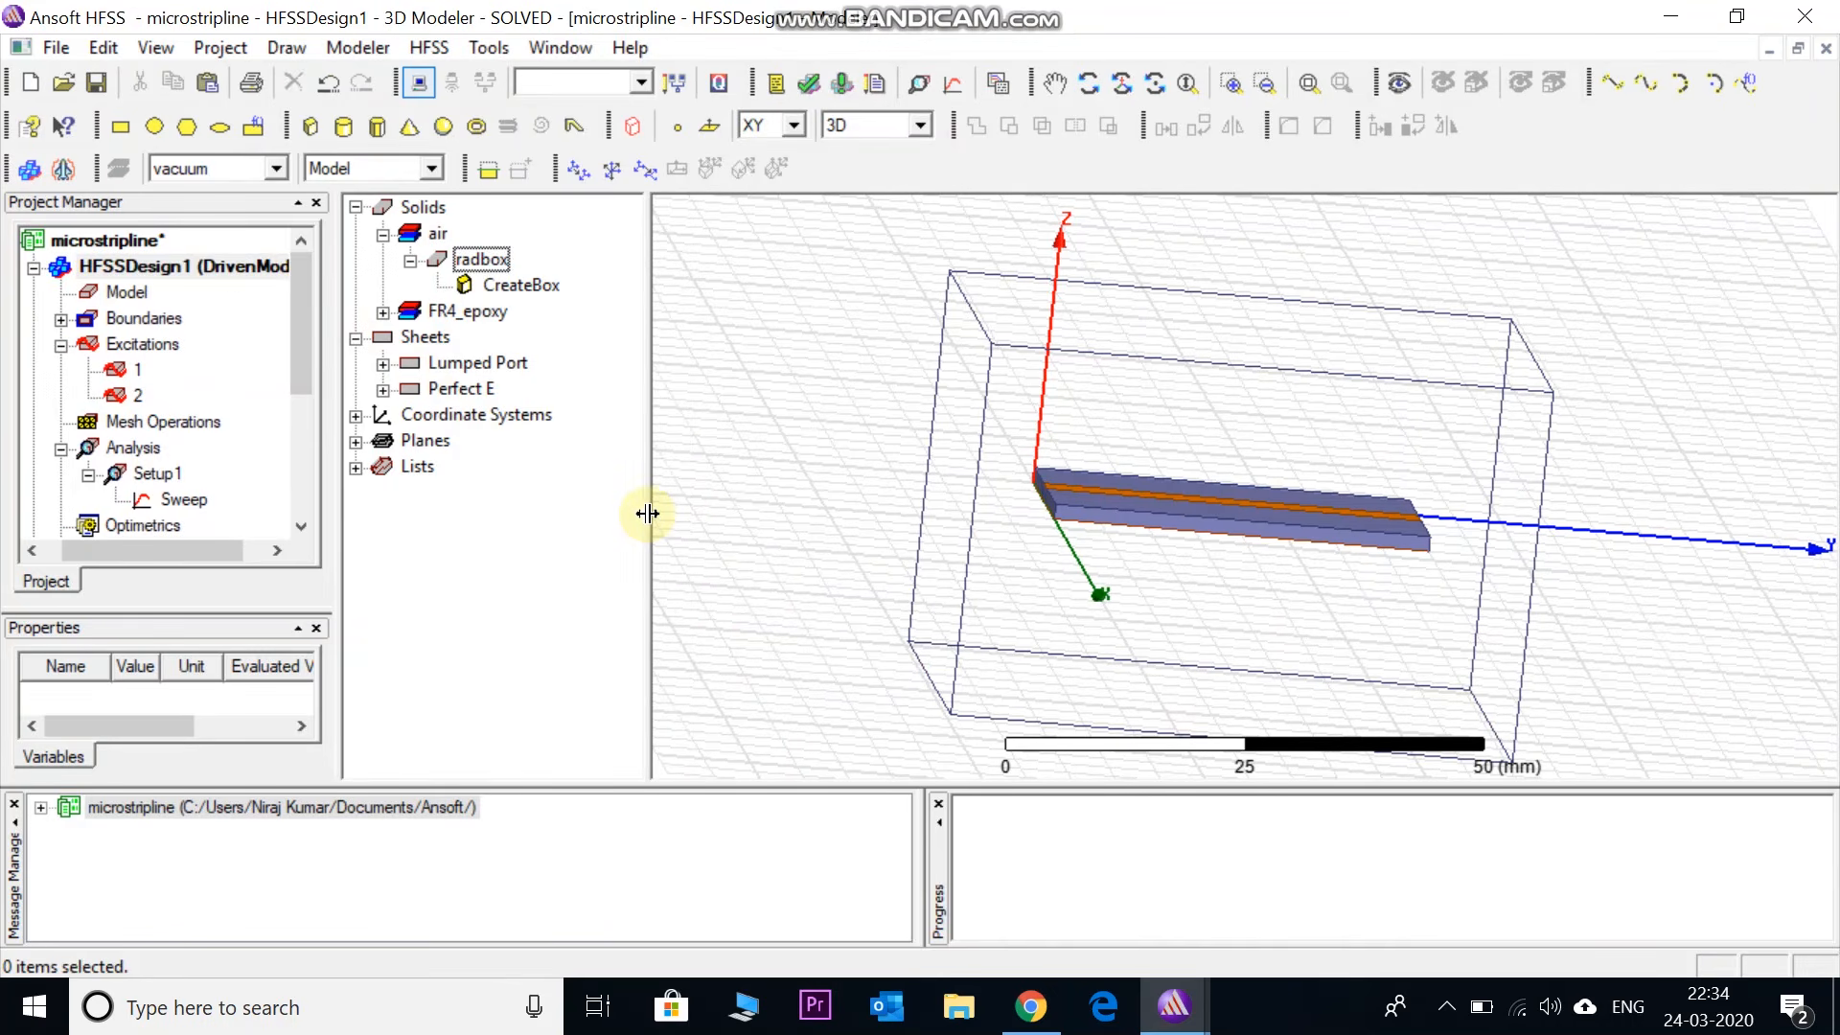